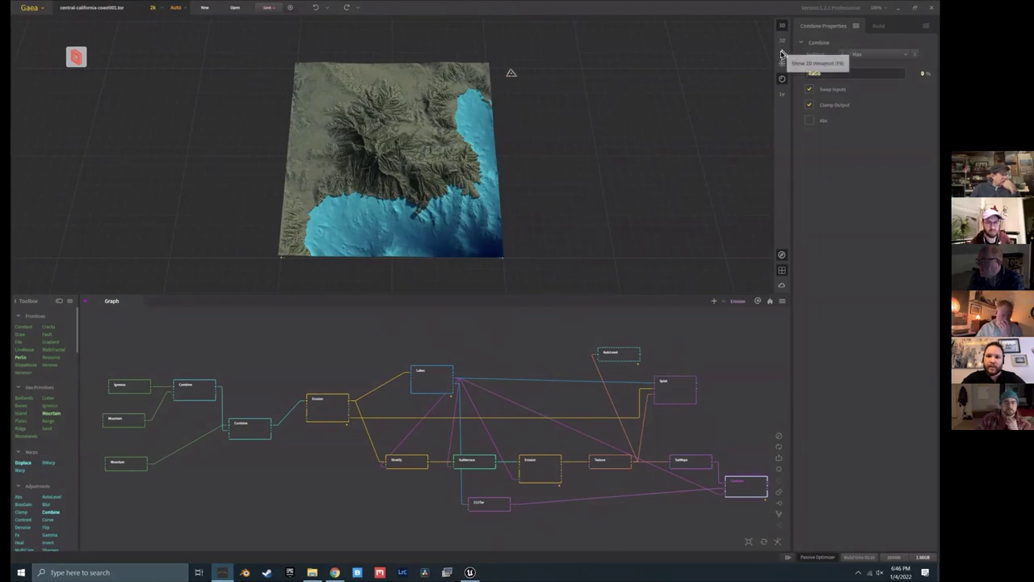
# Step: Show the 2D viewport beside the 3D view and examine the terrain's coastline from a low angle
pyautogui.click(782, 41)
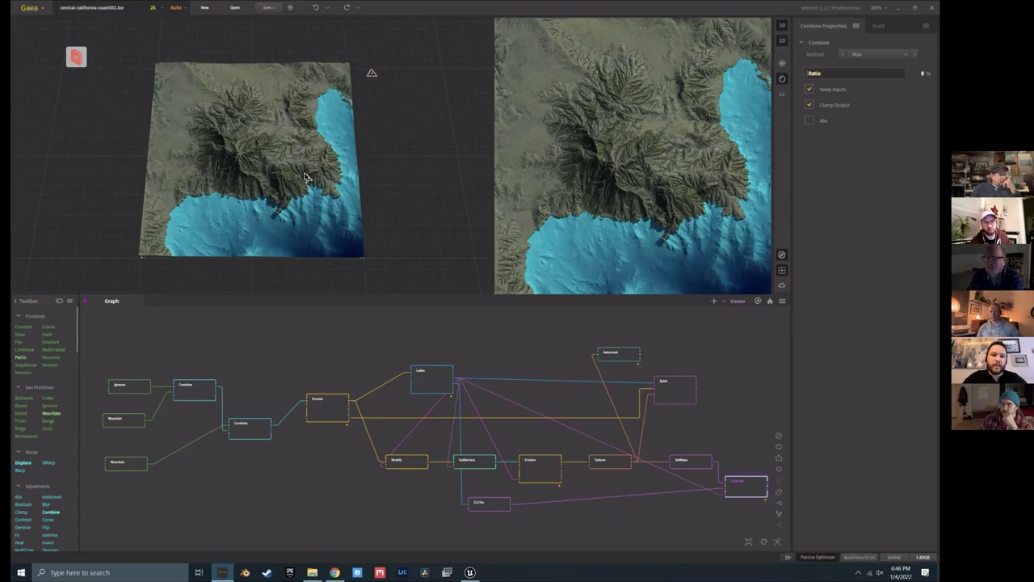
pyautogui.moveTo(275, 204); pyautogui.dragTo(288, 237)
pyautogui.scroll(5, 276, 229)
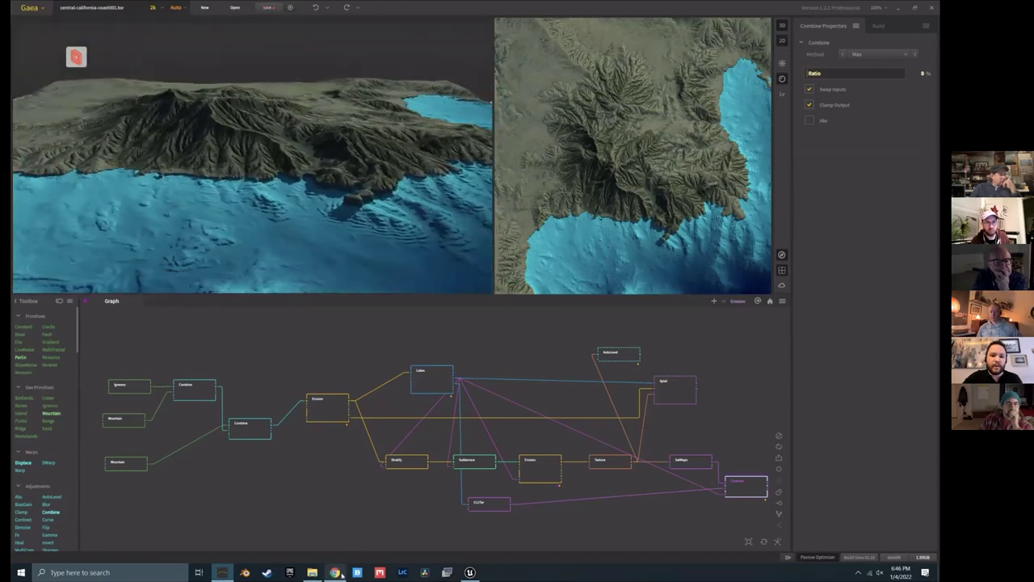
pyautogui.moveTo(324, 223); pyautogui.dragTo(321, 201)
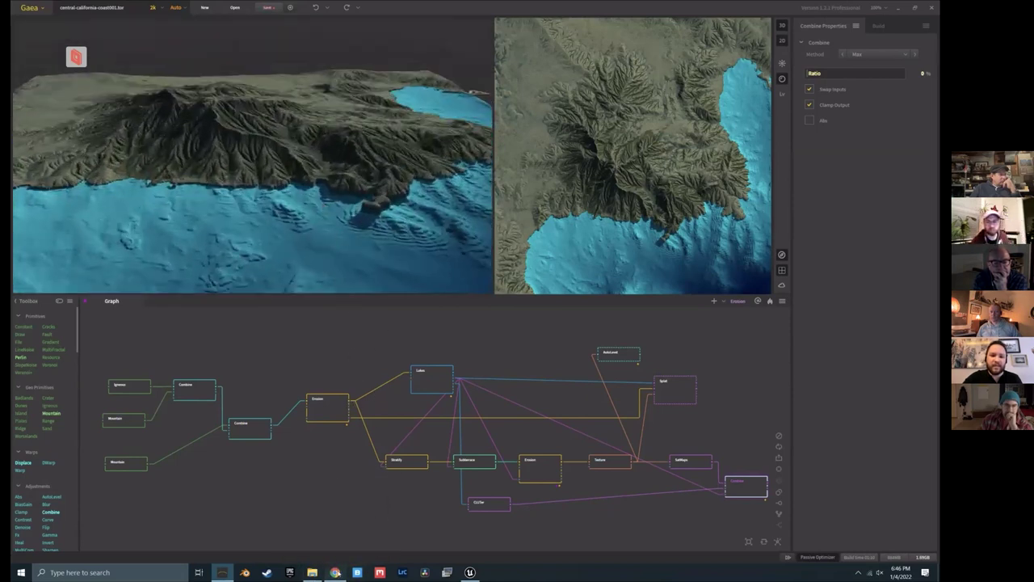
# Step: Switch to Chrome to view the Big Sur wallpaper reference photo, and return to Gaea to compare the terrain's coast up close
pyautogui.click(333, 572)
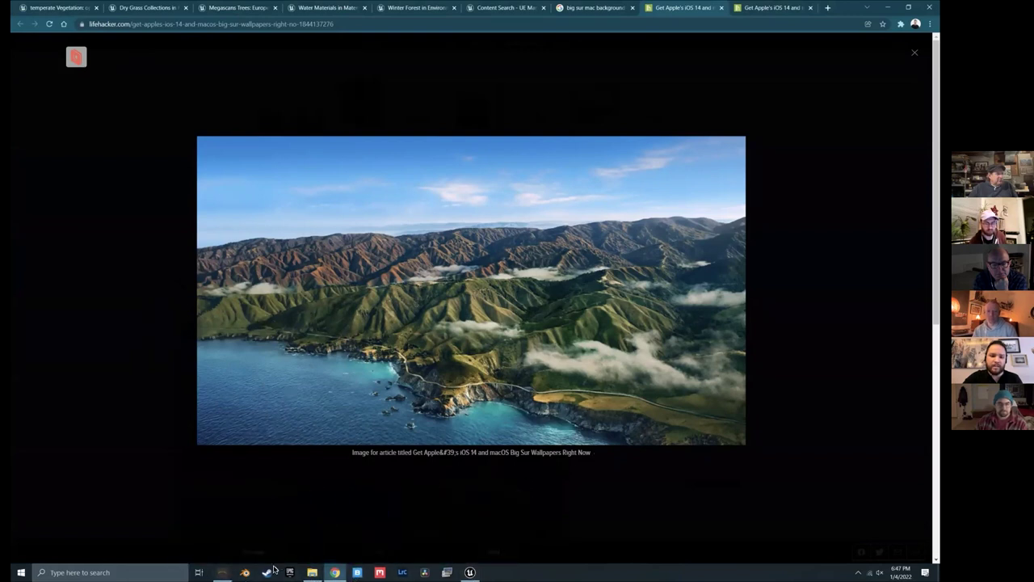
pyautogui.click(223, 572)
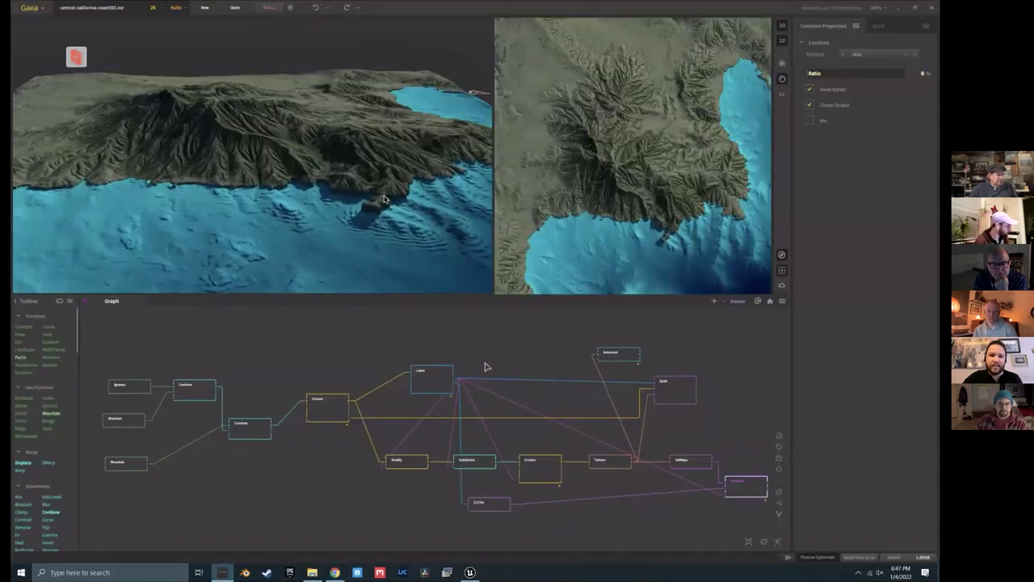
pyautogui.moveTo(342, 178); pyautogui.dragTo(298, 216)
pyautogui.scroll(3, 311, 173)
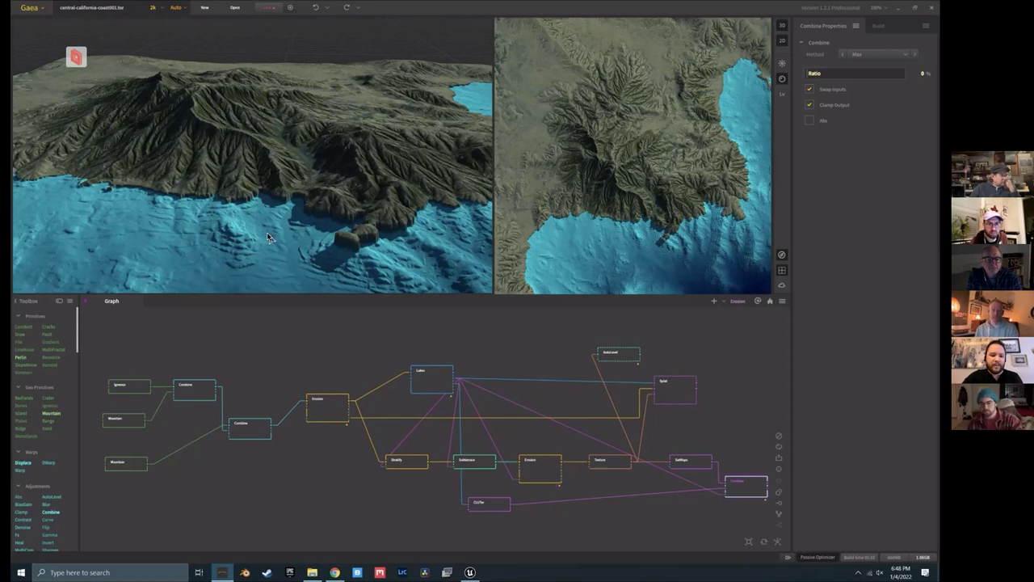
# Step: Widen the 3D viewport and examine the terrain's ridges, valleys and coastline from several angles
pyautogui.press('super')
pyautogui.press('super')
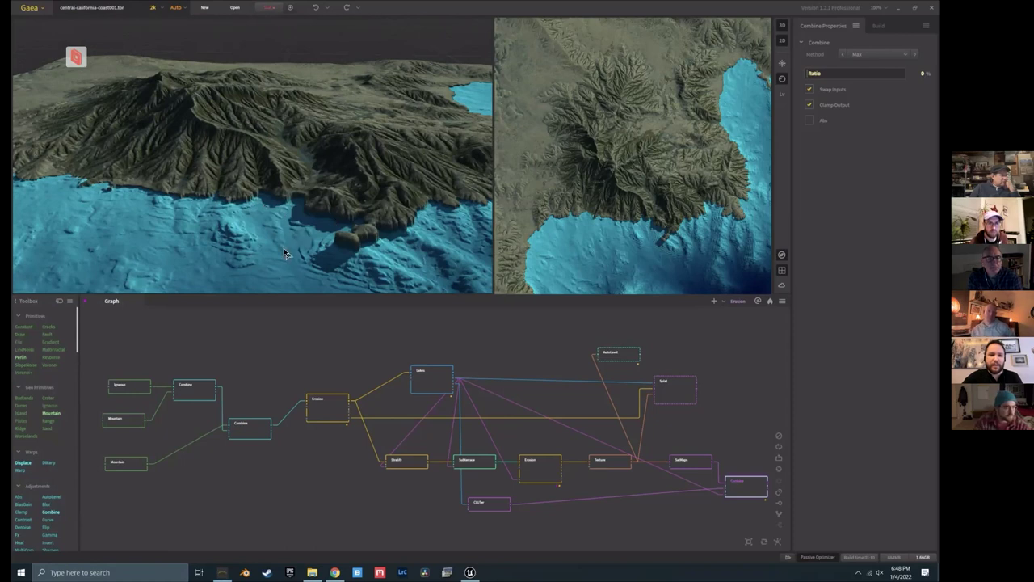
pyautogui.moveTo(274, 251); pyautogui.dragTo(277, 185)
pyautogui.scroll(6, 277, 186)
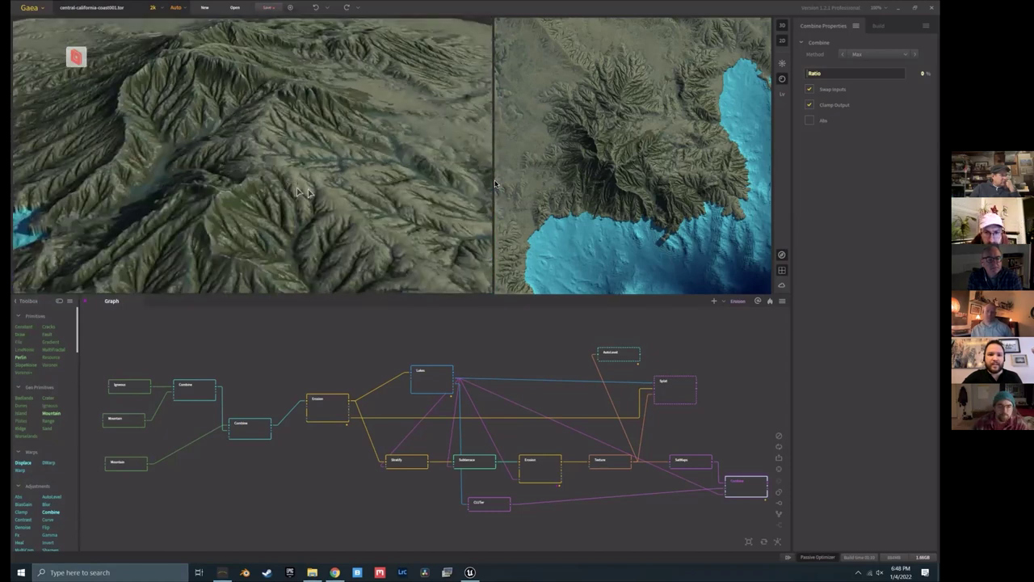
pyautogui.moveTo(494, 182); pyautogui.dragTo(529, 188)
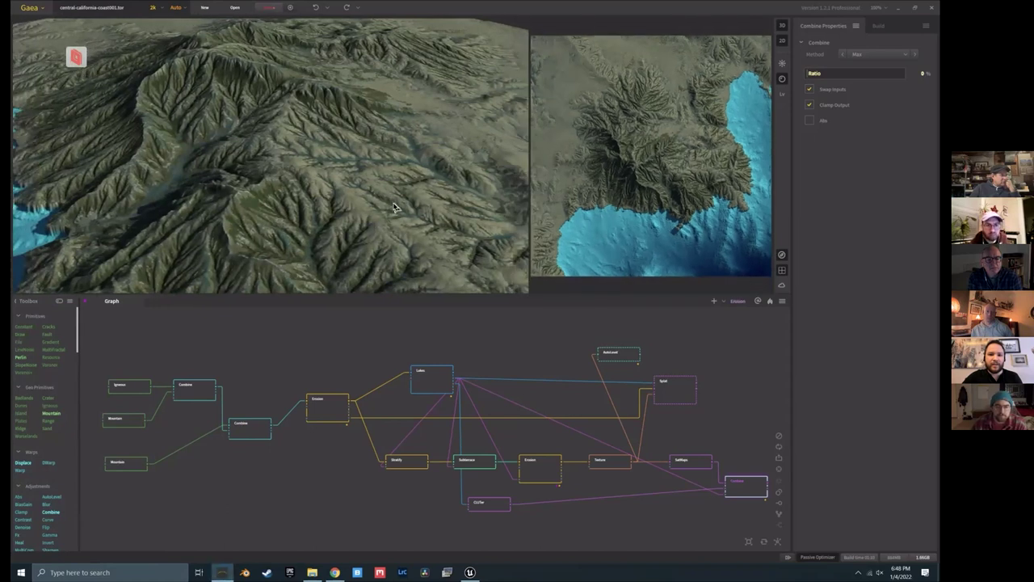
pyautogui.moveTo(197, 232); pyautogui.dragTo(215, 255)
pyautogui.scroll(-4, 217, 253)
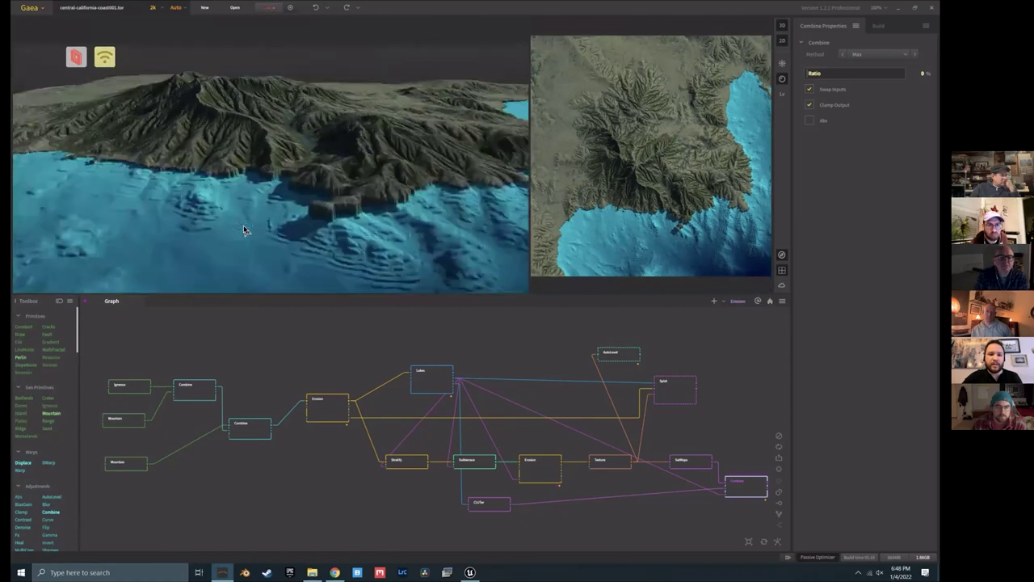
pyautogui.scroll(1, 244, 231)
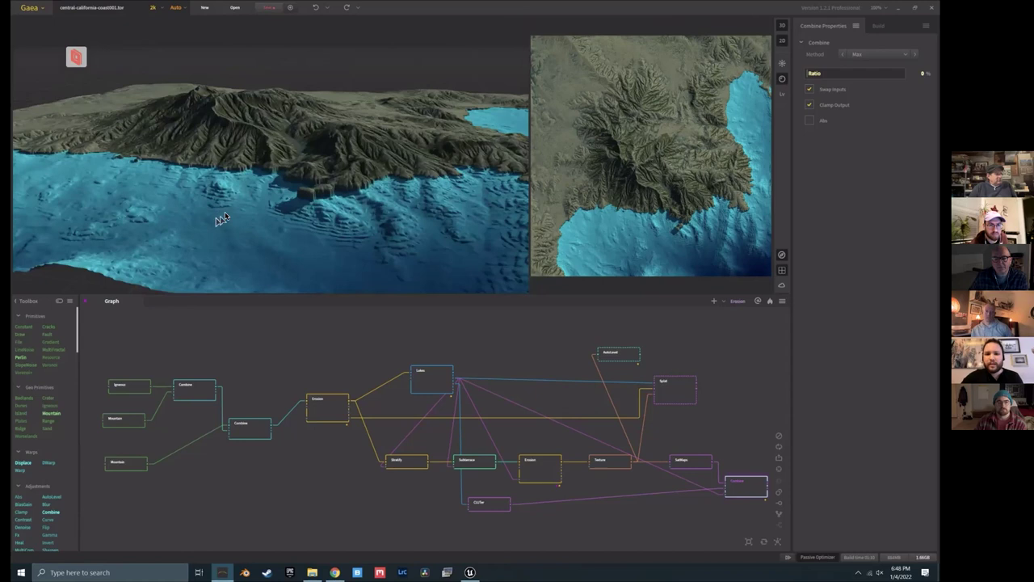
pyautogui.moveTo(308, 204); pyautogui.dragTo(393, 163)
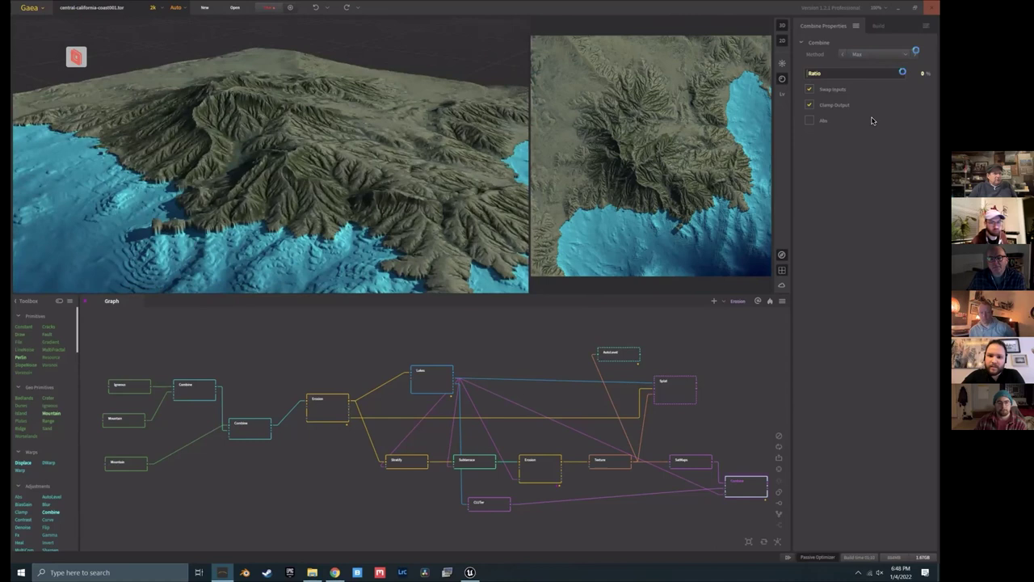
# Step: Close Gaea without saving the terrain and switch to the CVPLandscapeDemo project in Unreal Editor
pyautogui.click(929, 14)
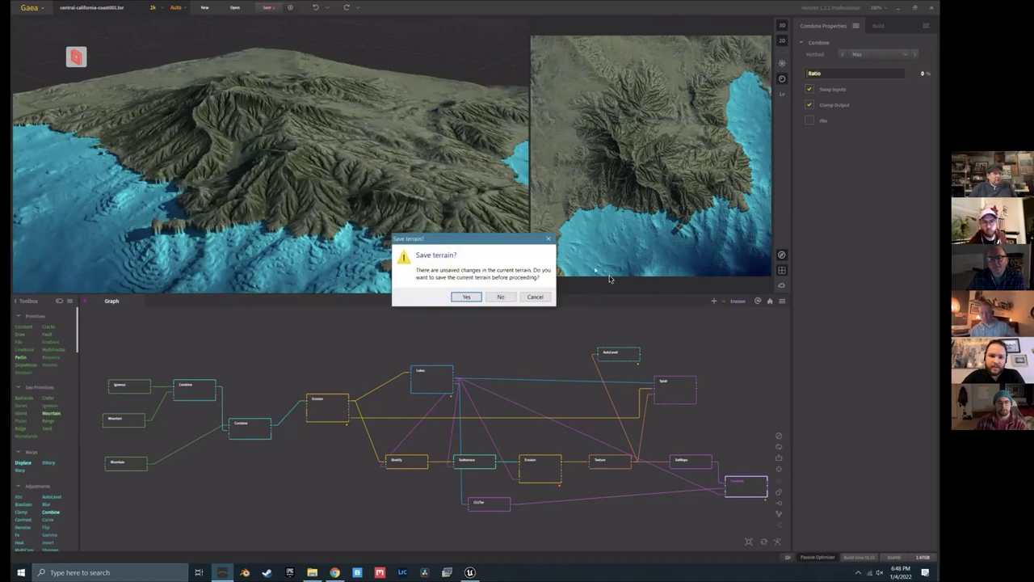
pyautogui.click(499, 298)
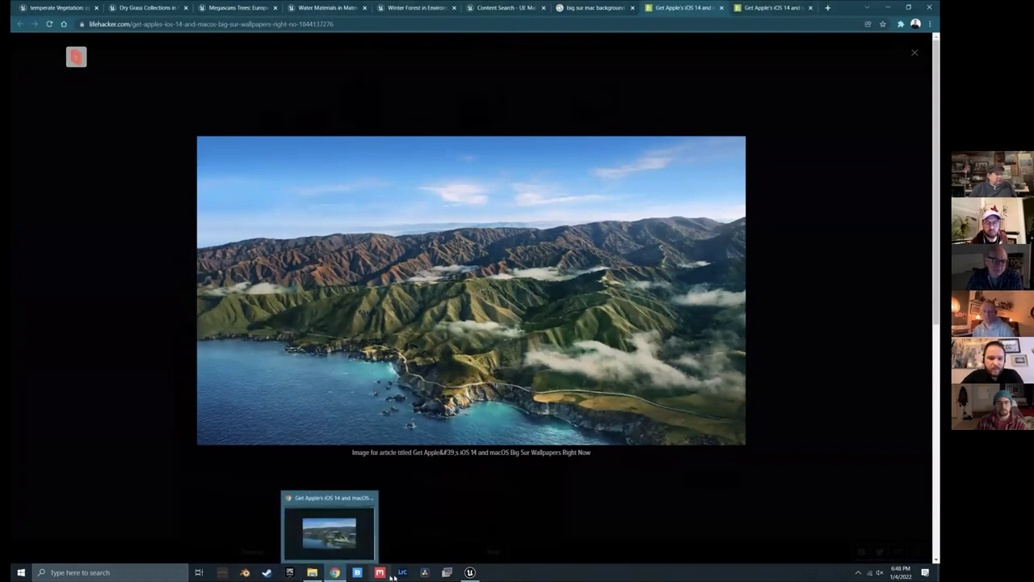
pyautogui.click(469, 572)
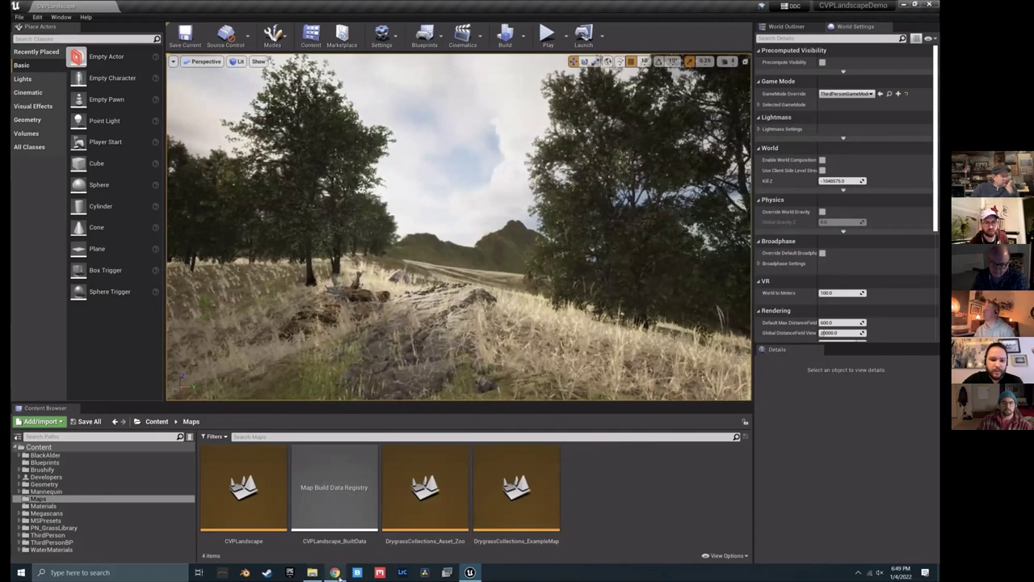
# Step: Switch to Chrome, view the temperate Vegetation marketplace page and highlight "optimized Grass Library" in its title
pyautogui.click(339, 573)
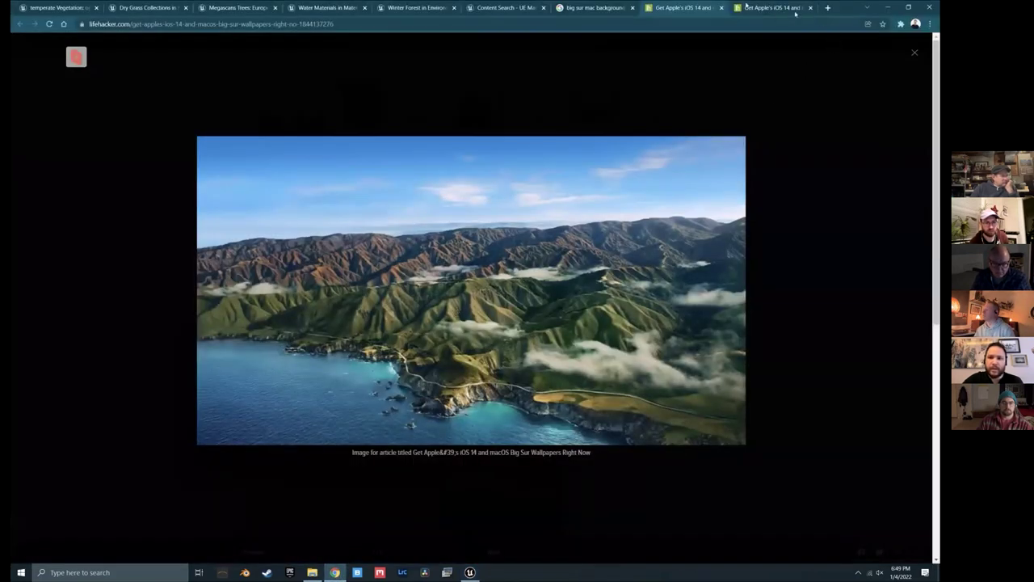
pyautogui.click(66, 13)
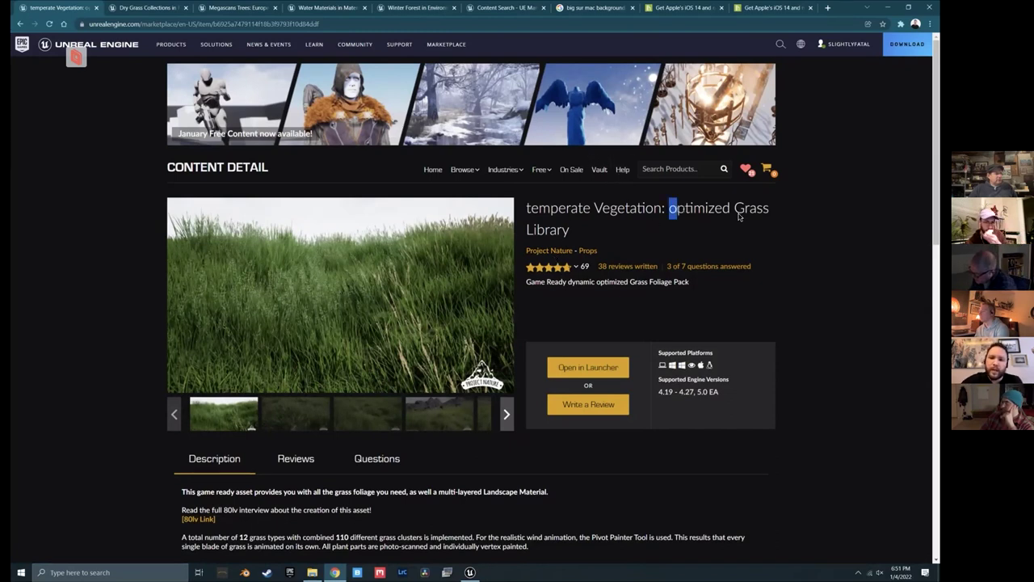
pyautogui.moveTo(739, 216); pyautogui.dragTo(658, 236)
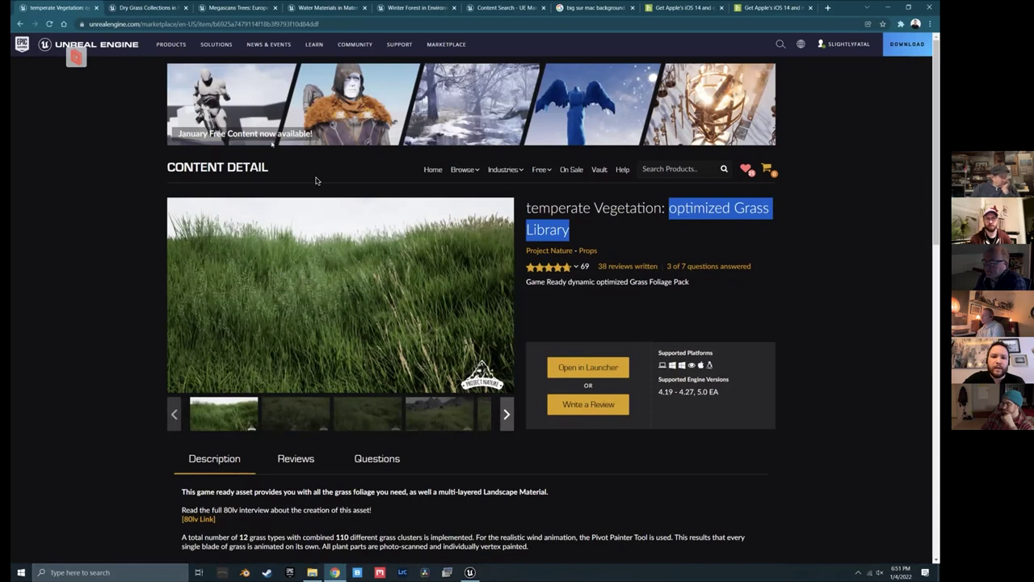
# Step: View the Dry Grass Collections marketplace page and look through its preview images
pyautogui.hotkey('ctrl', 'Tab')
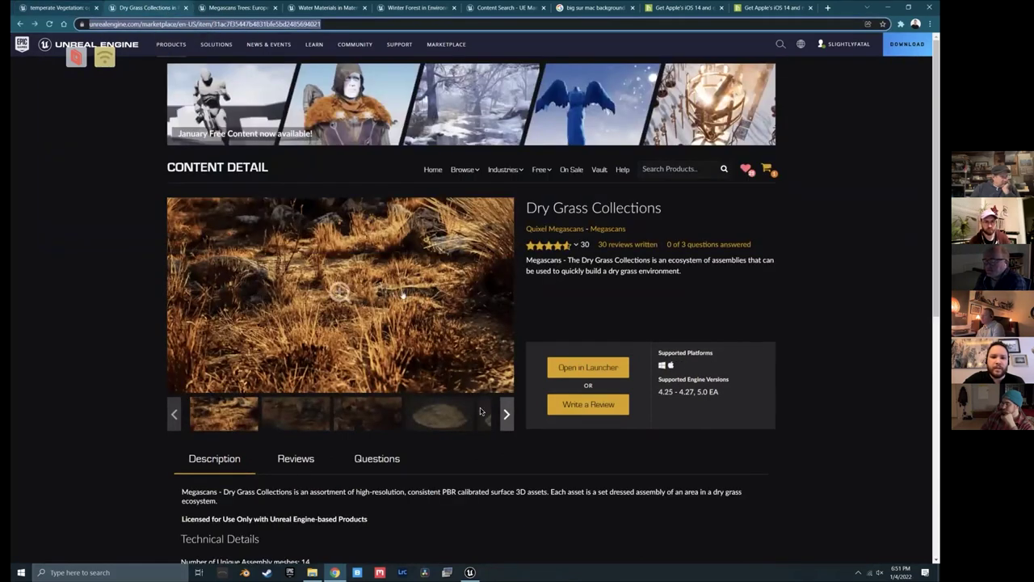
pyautogui.moveTo(578, 245)
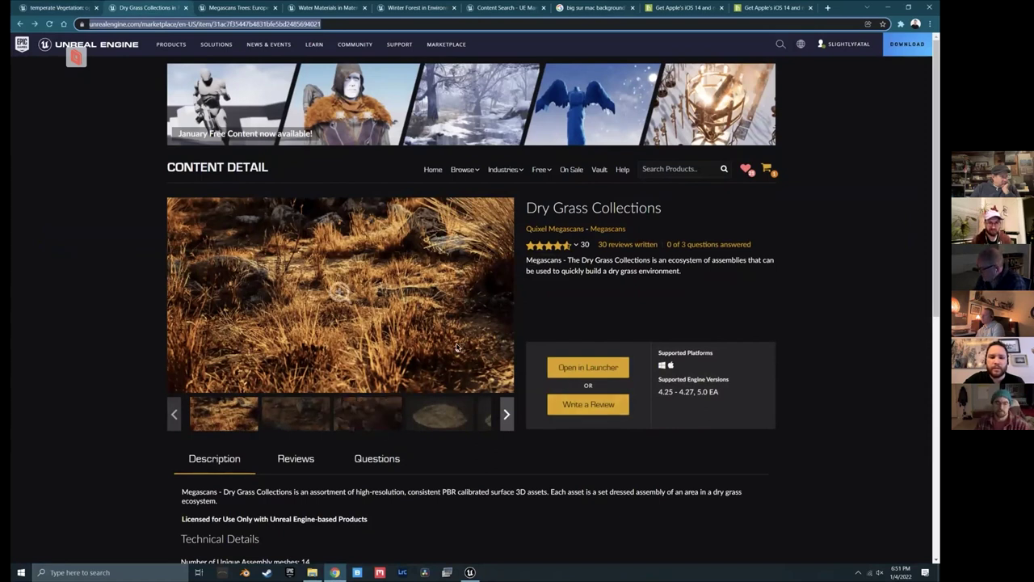
pyautogui.click(296, 414)
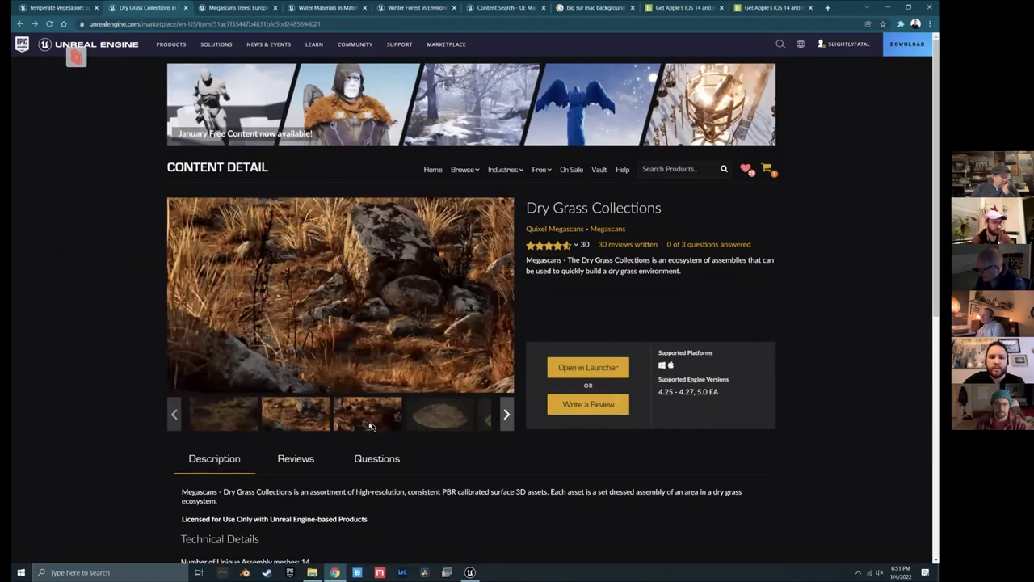
pyautogui.click(434, 421)
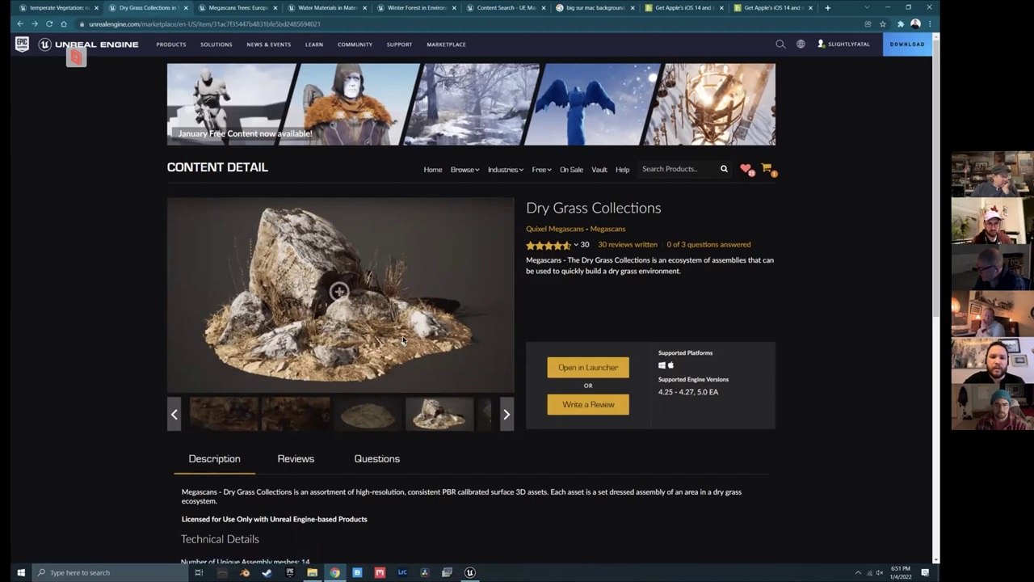
# Step: View the marketplace pages for Megascans Trees: European Black Alder and Water Materials
pyautogui.click(233, 11)
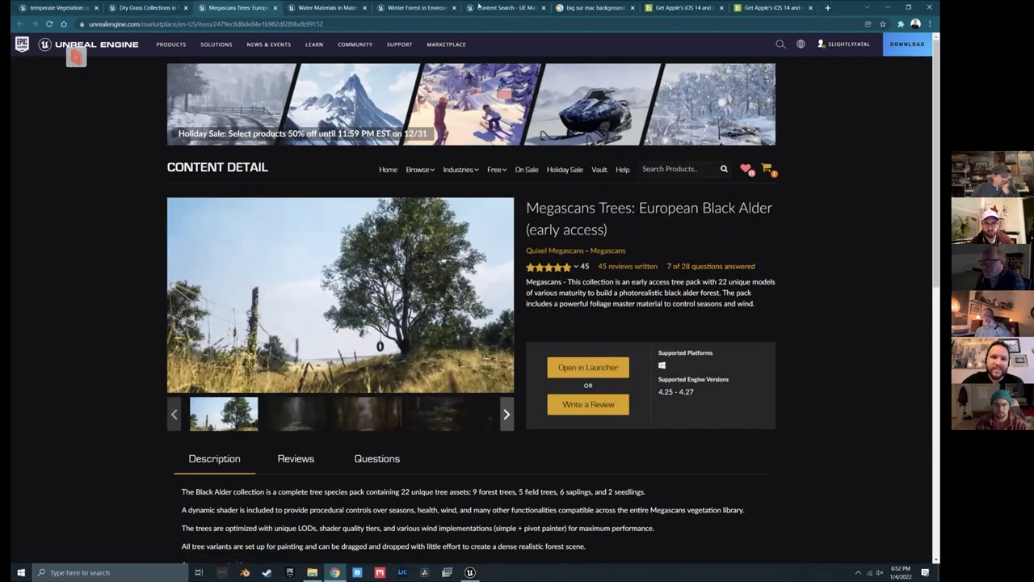
pyautogui.click(347, 6)
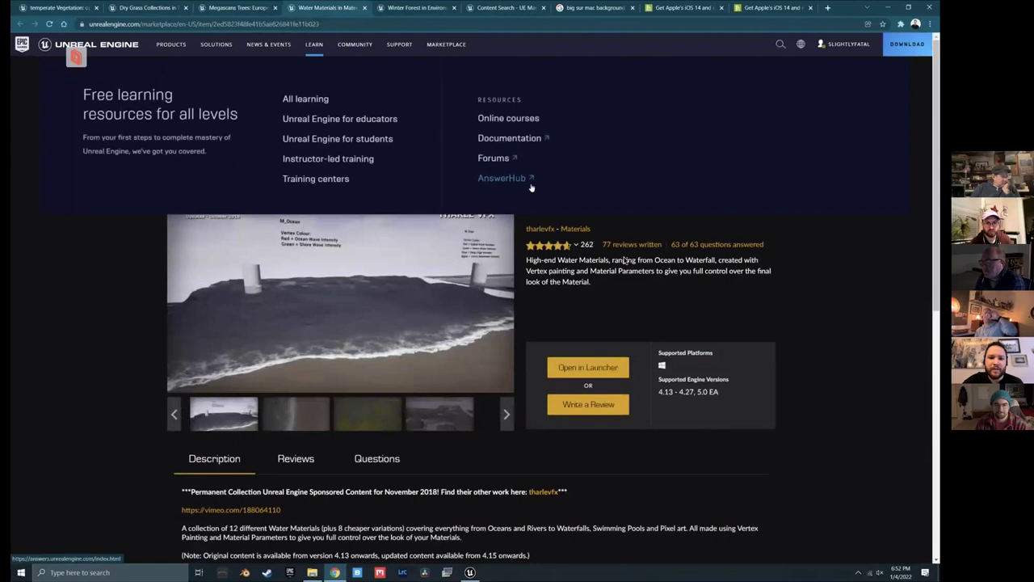
pyautogui.moveTo(565, 244)
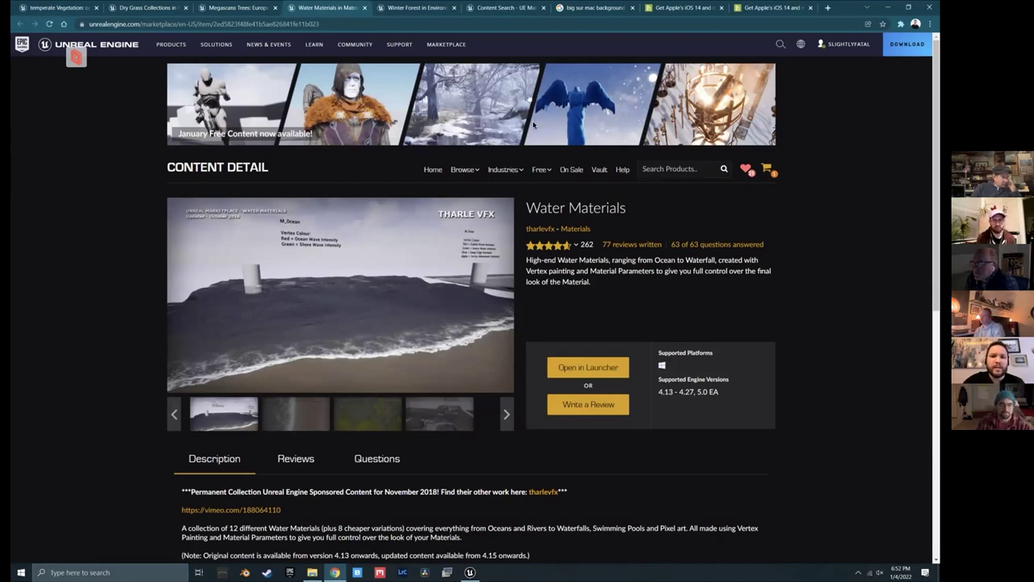
# Step: Switch to Unreal Editor and examine the CVPLandscape level's grass, trees and hills from saved camera viewpoints 1, 2 and 3
pyautogui.hotkey('alt', 'Tab')
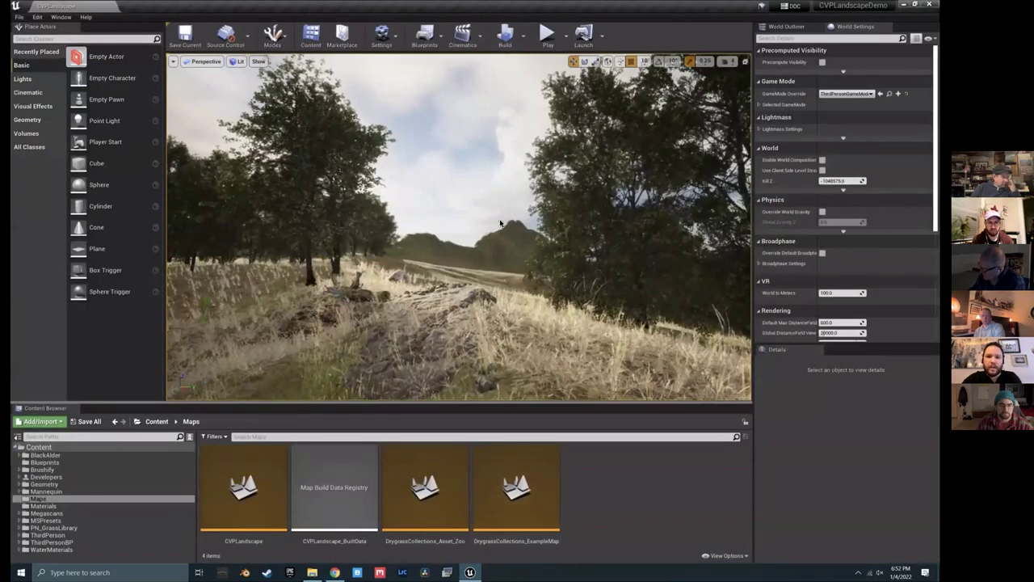
pyautogui.click(477, 136)
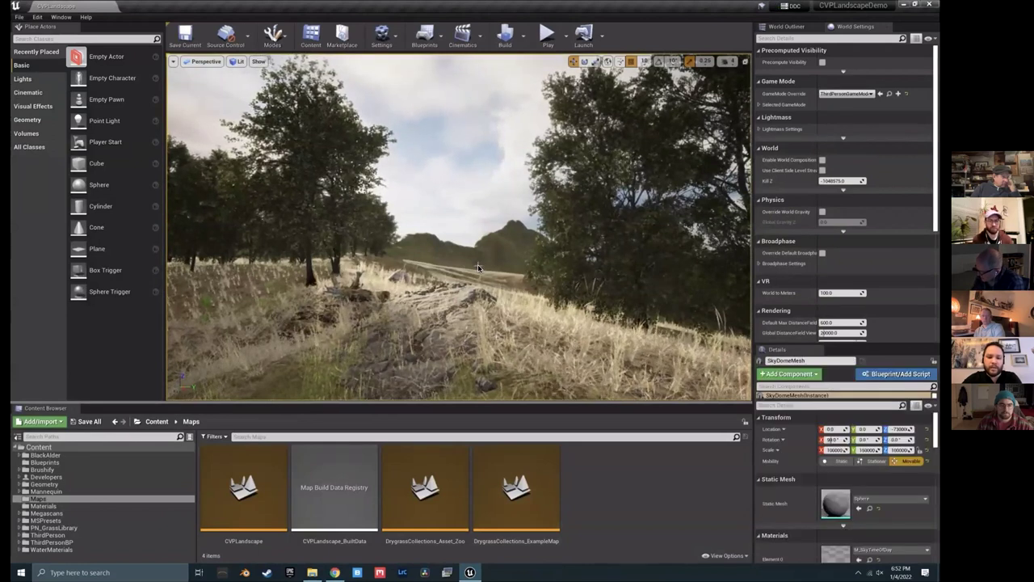
pyautogui.press('1')
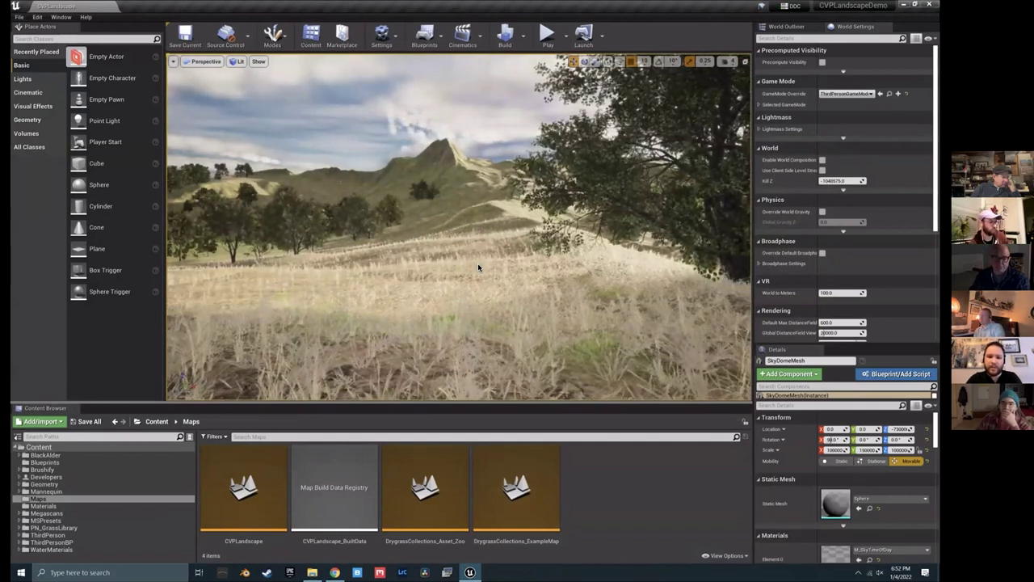
pyautogui.press('2')
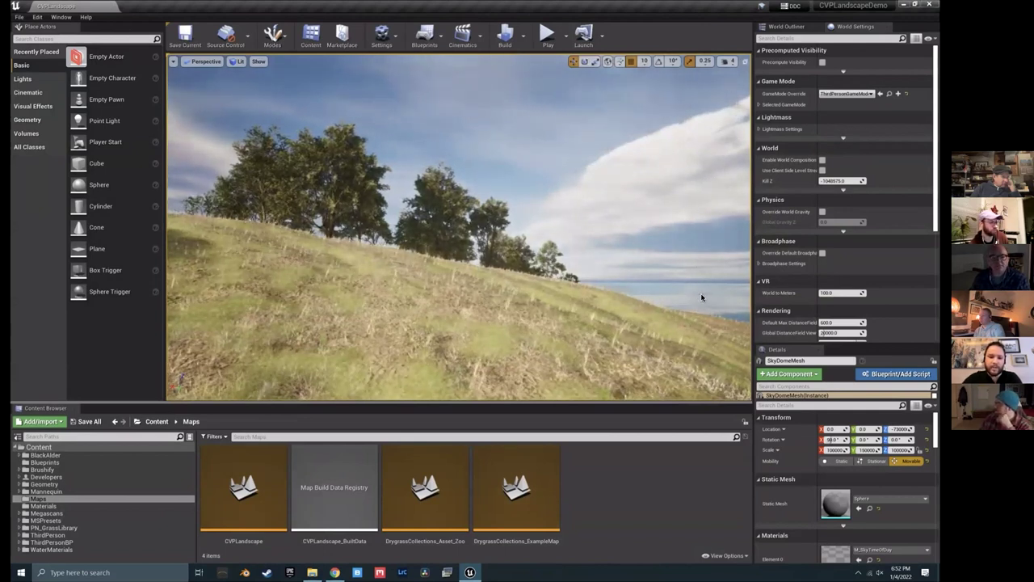
pyautogui.press('2')
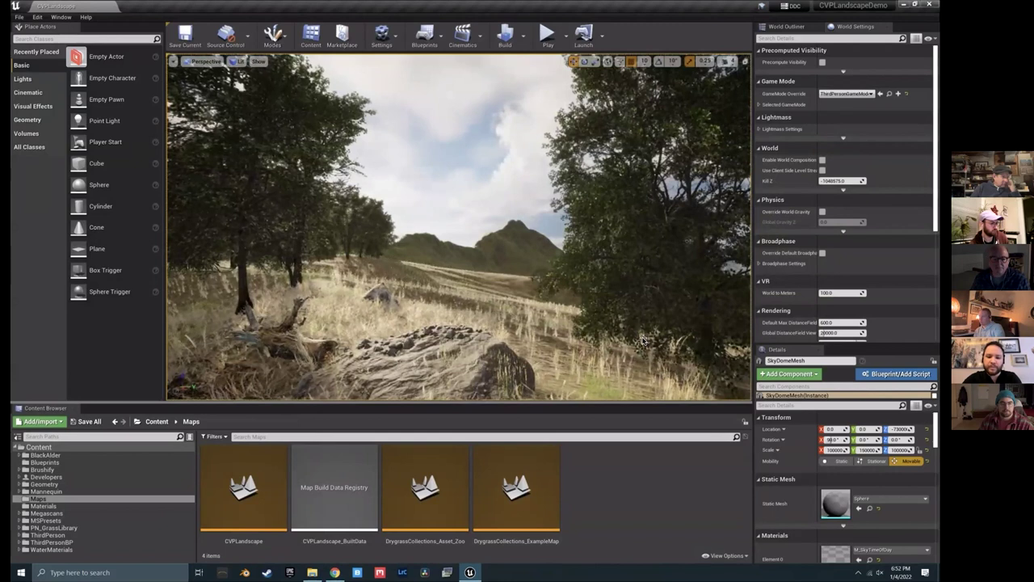
pyautogui.press('3')
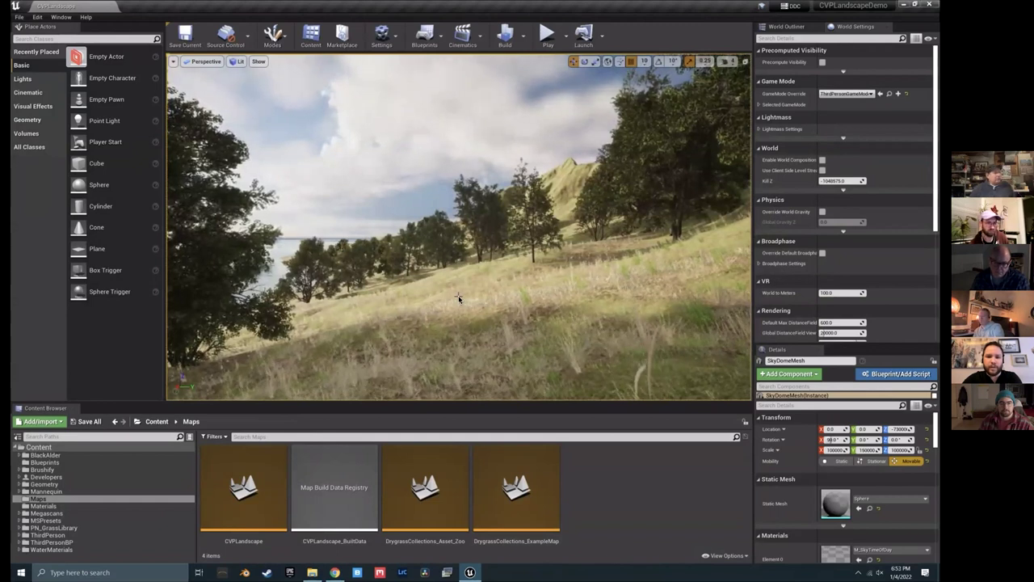
pyautogui.press('2')
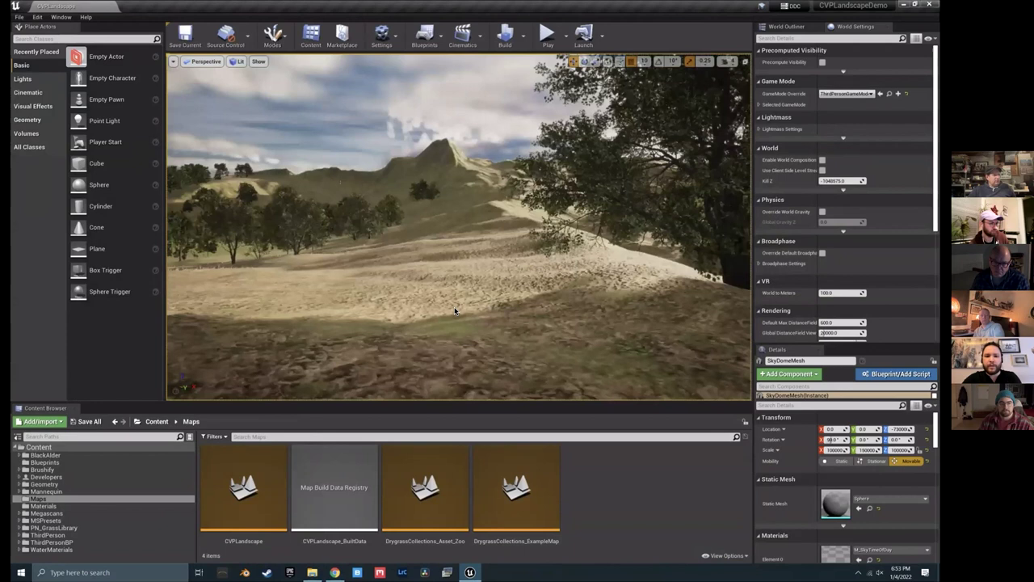
pyautogui.press('3')
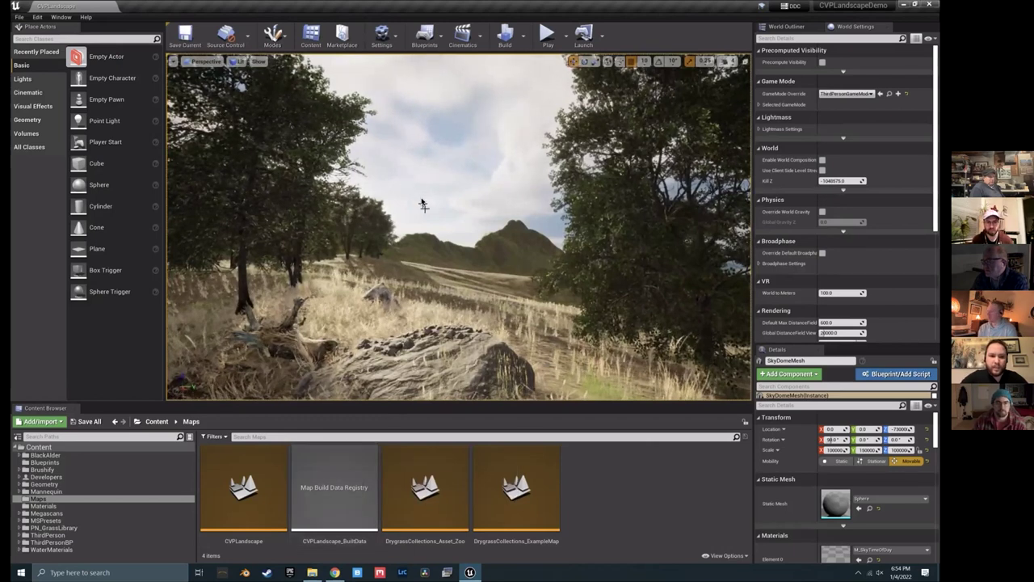
# Step: Launch Gaea and look through the Desktop's CVPLandscapeDemo and VPLandscapeDemo folders for a terrain project to open
pyautogui.click(223, 572)
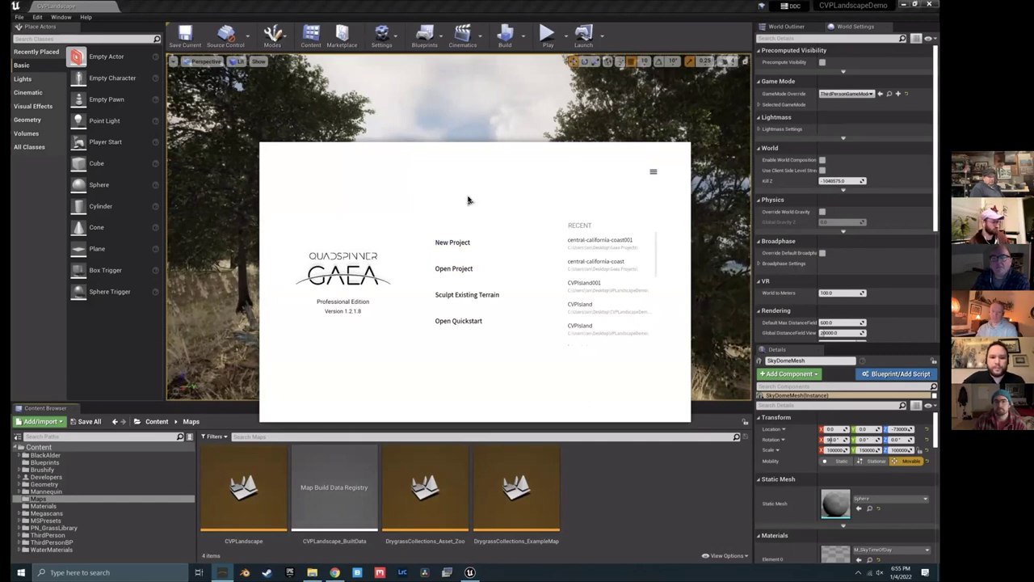
pyautogui.click(449, 275)
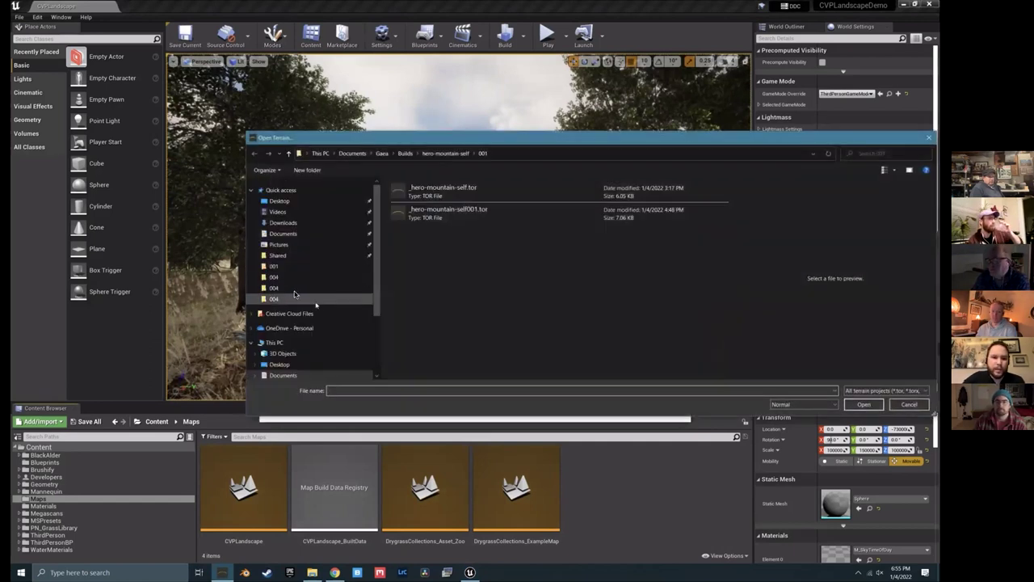
pyautogui.click(283, 200)
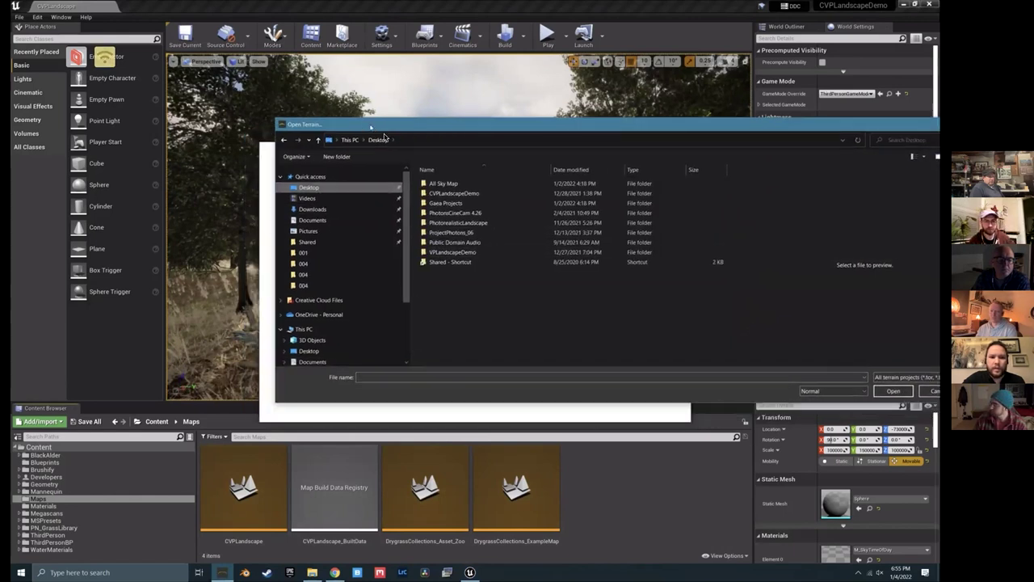
pyautogui.doubleClick(464, 195)
pyautogui.moveTo(554, 123); pyautogui.dragTo(441, 111)
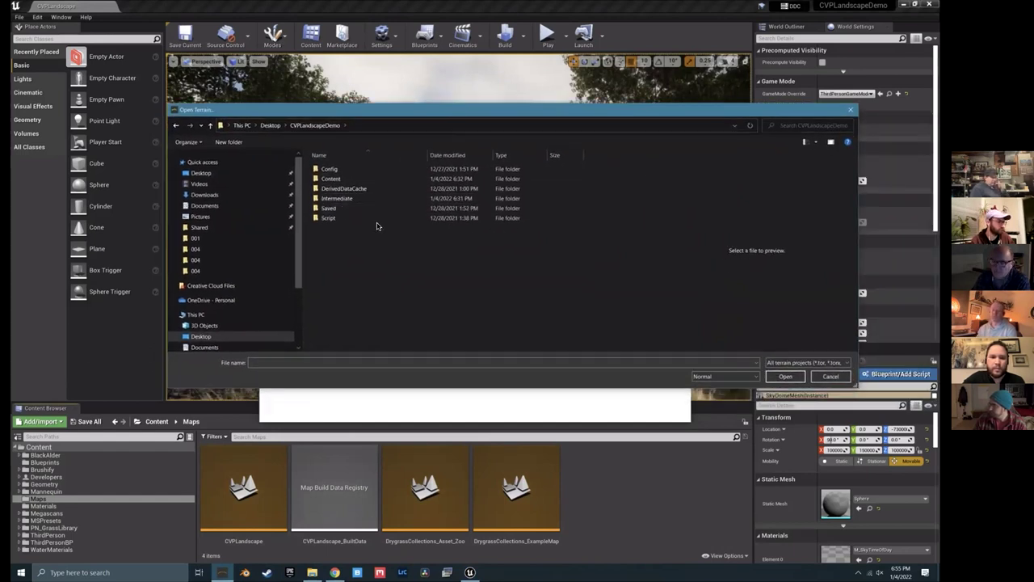
pyautogui.click(271, 127)
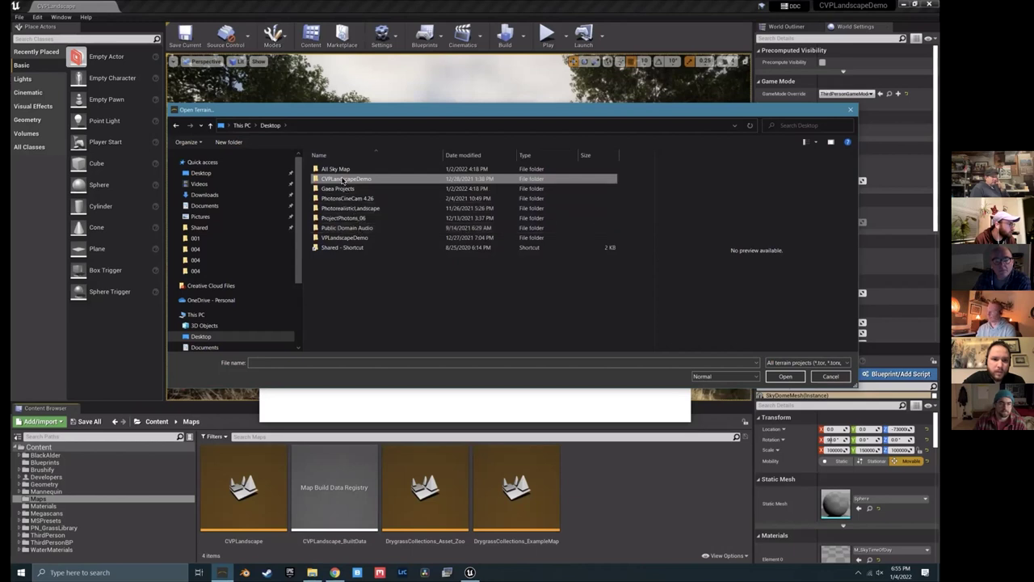
pyautogui.doubleClick(348, 239)
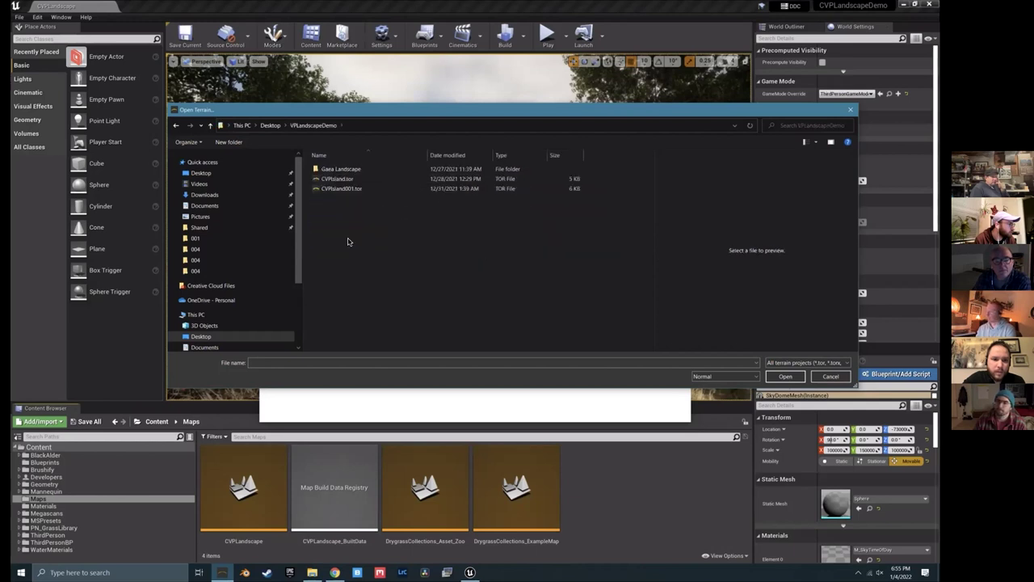
# Step: Search the CVPLandscapeDemo project's Content, Saved and Config subfolders for the island terrain file, ending back on the Desktop
pyautogui.click(210, 126)
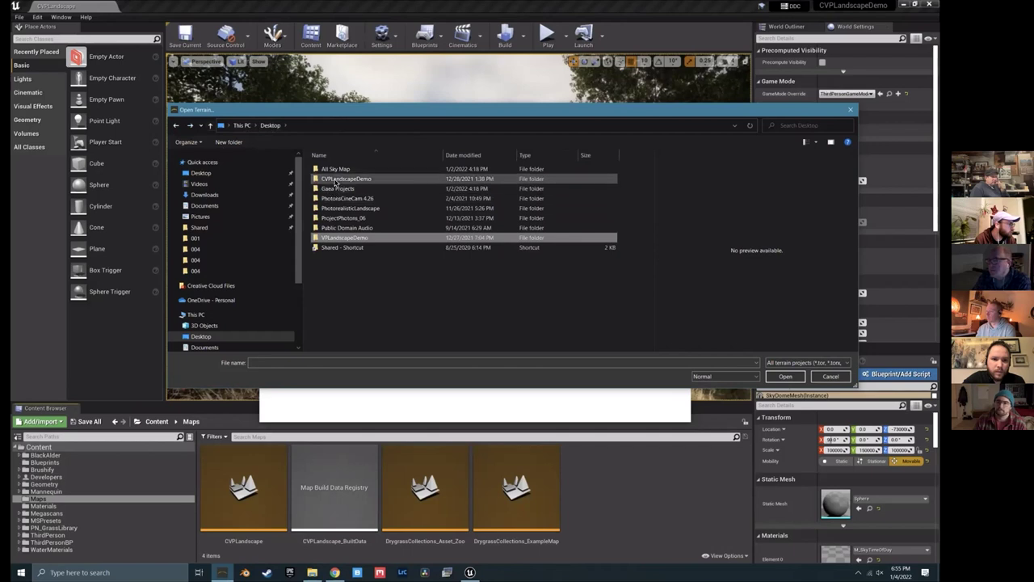
pyautogui.doubleClick(335, 179)
pyautogui.click(333, 178)
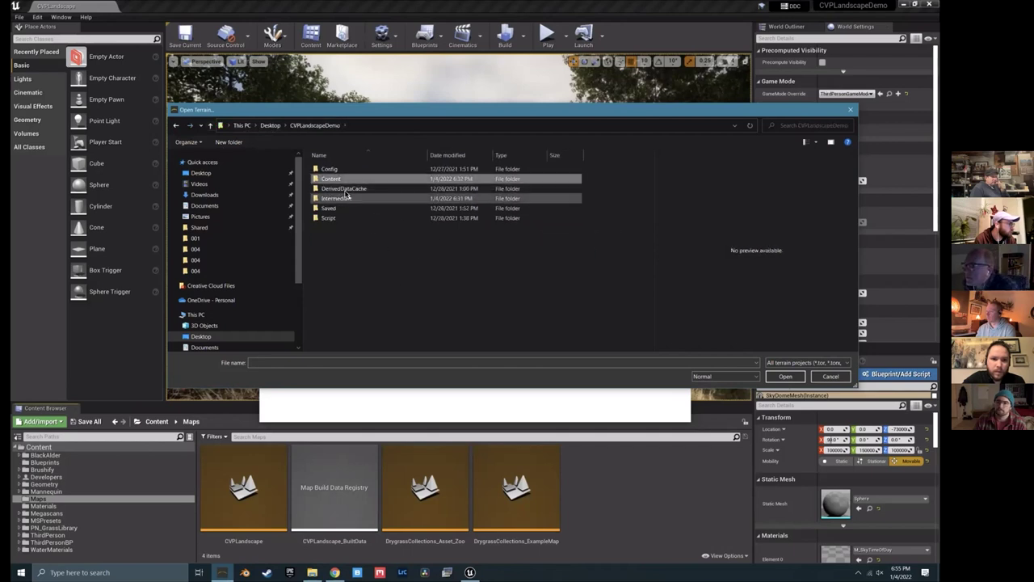
pyautogui.doubleClick(337, 179)
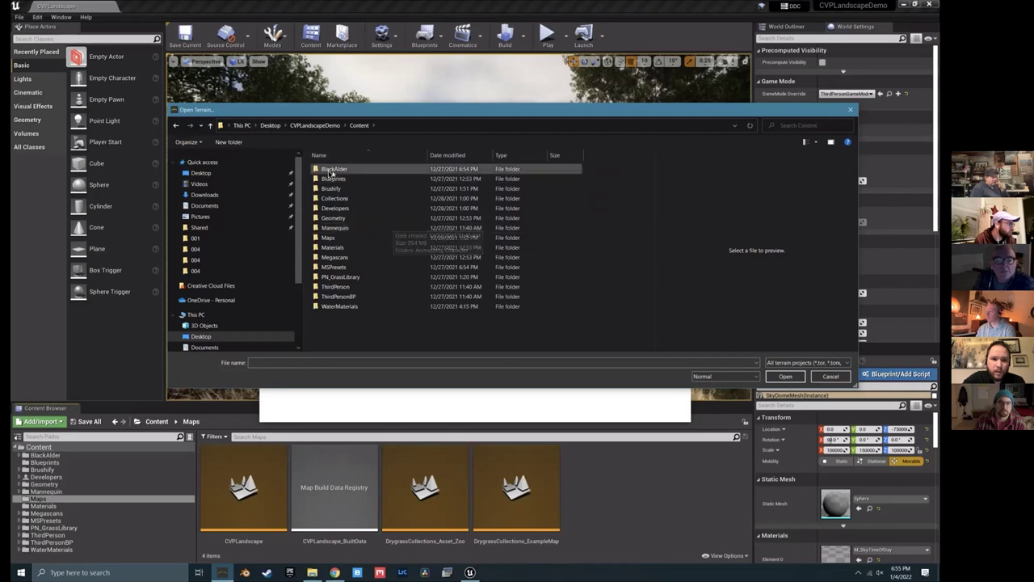
pyautogui.click(317, 125)
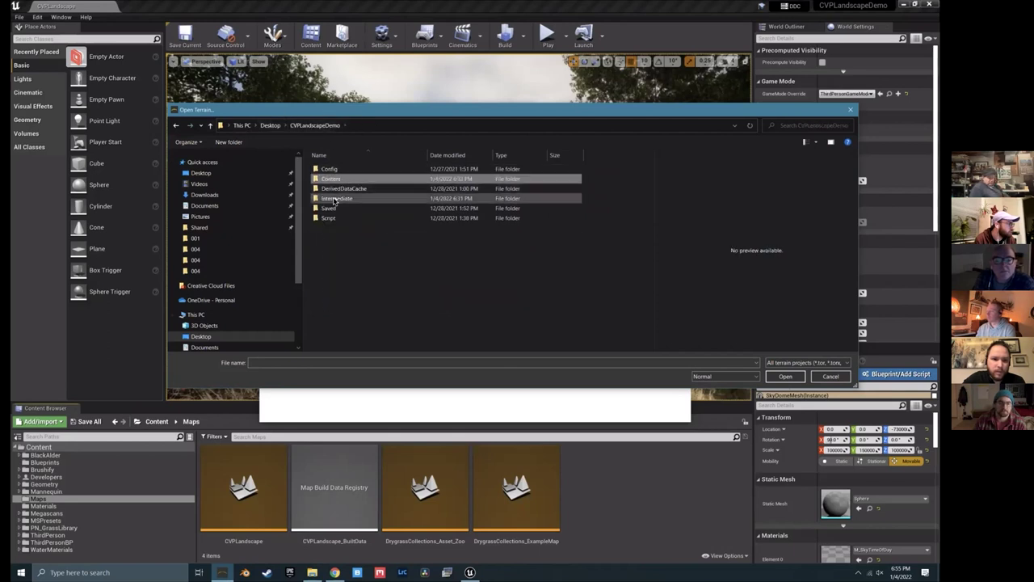
pyautogui.doubleClick(330, 208)
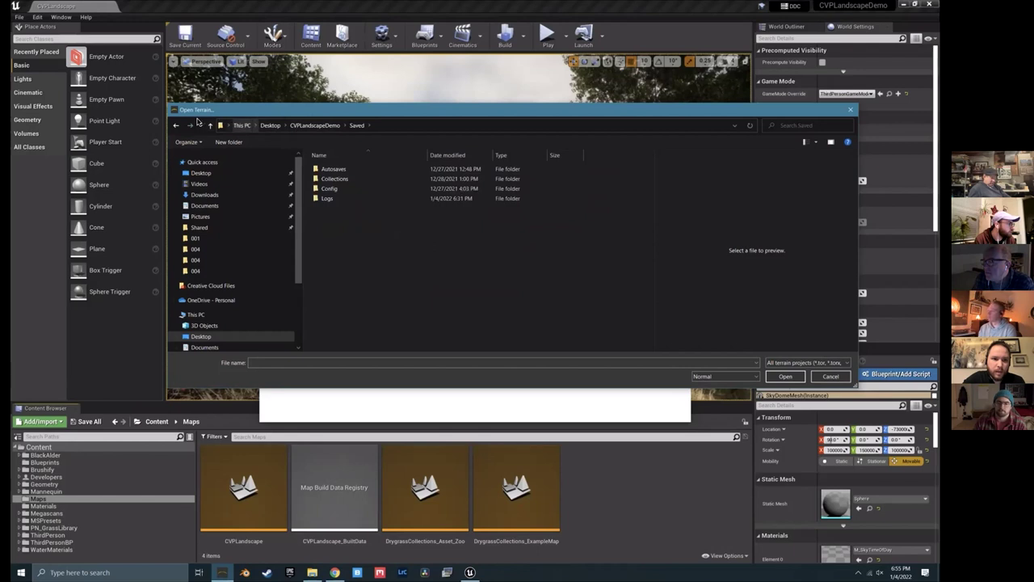
pyautogui.click(176, 125)
pyautogui.click(328, 170)
pyautogui.doubleClick(328, 169)
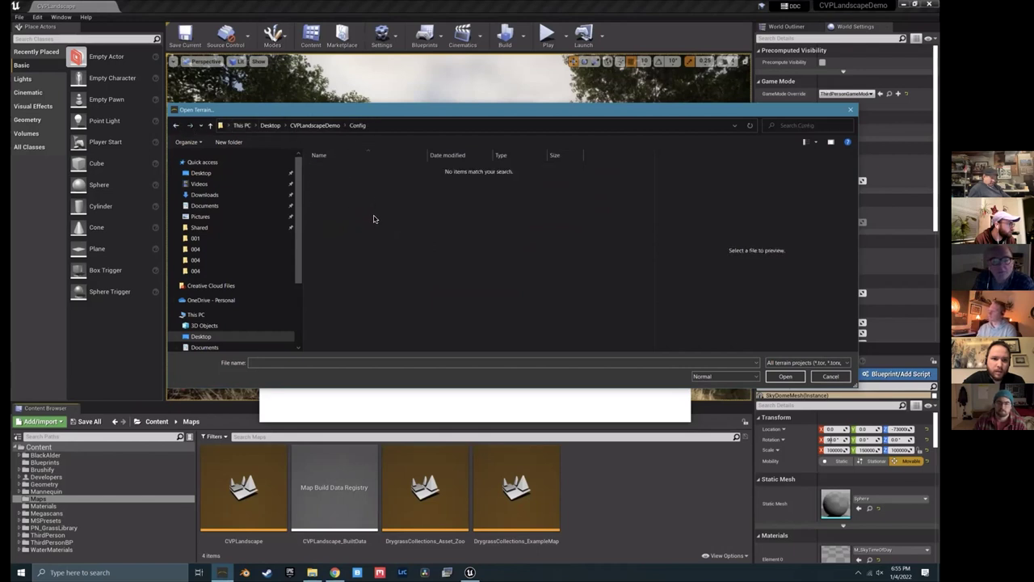
pyautogui.click(177, 126)
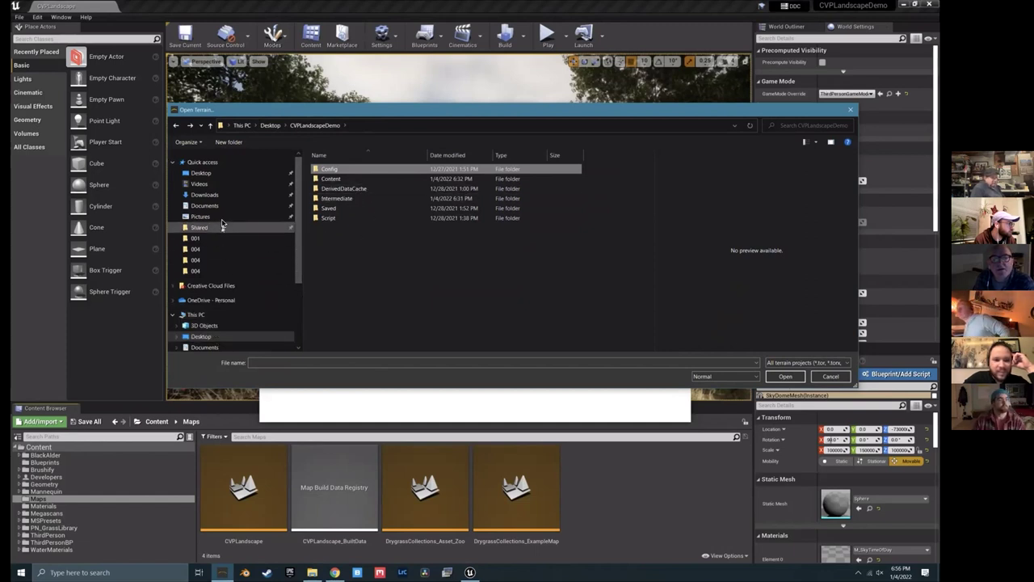
pyautogui.click(202, 336)
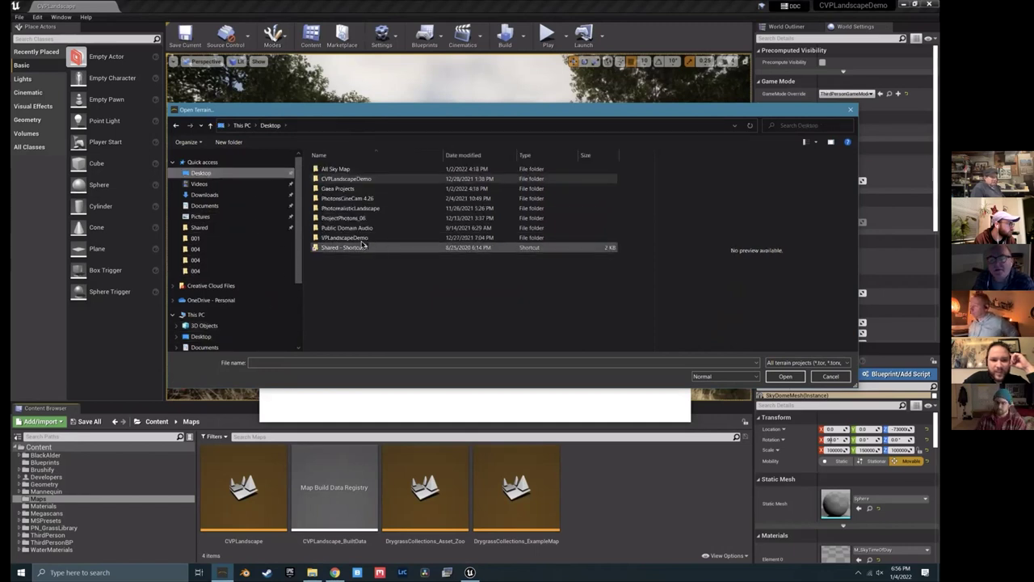
pyautogui.click(345, 219)
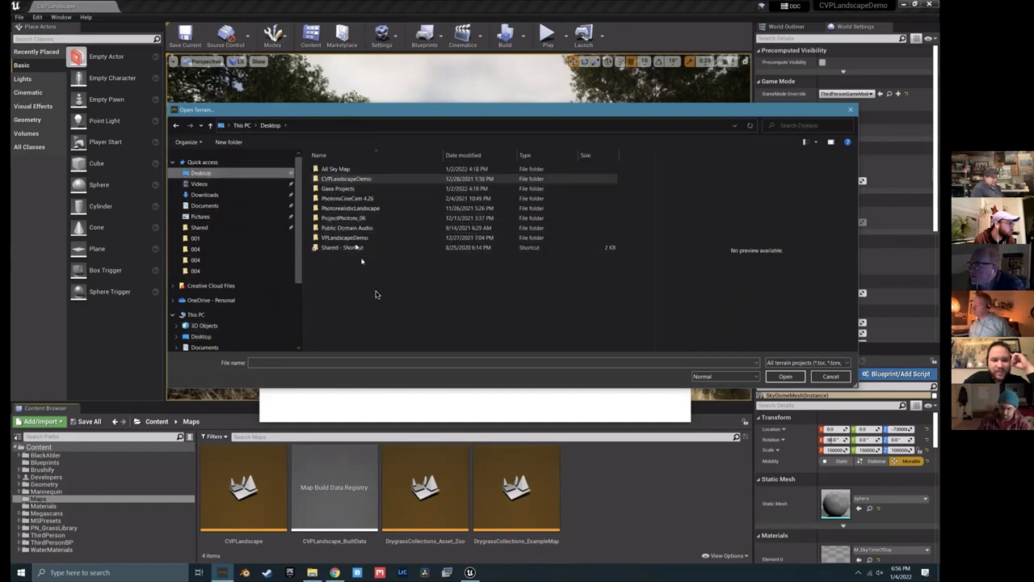
pyautogui.click(389, 321)
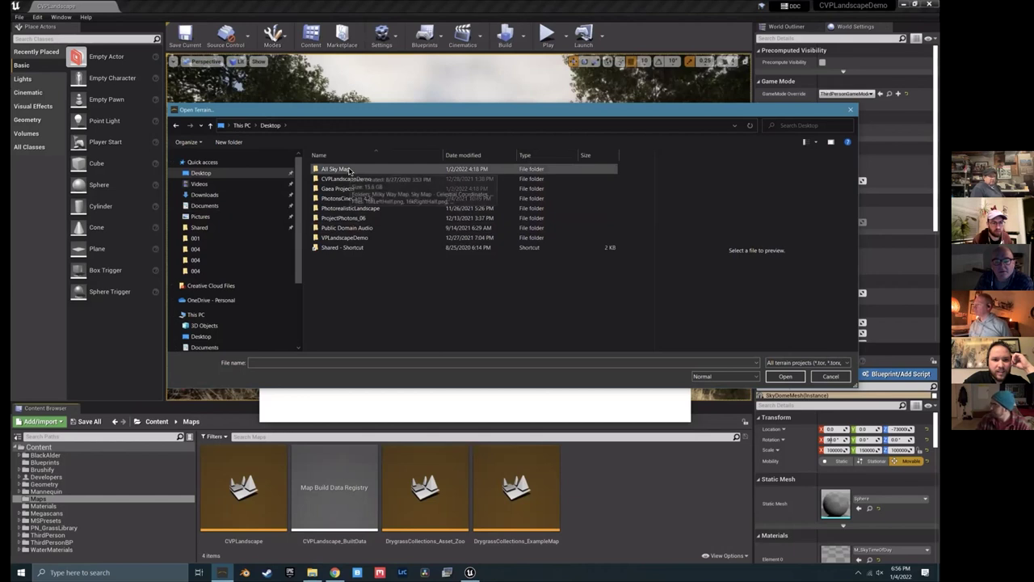
# Step: Look through the Gaea Projects folder and the remaining Desktop folders for the island terrain file, and leave the file browser without opening anything
pyautogui.doubleClick(368, 189)
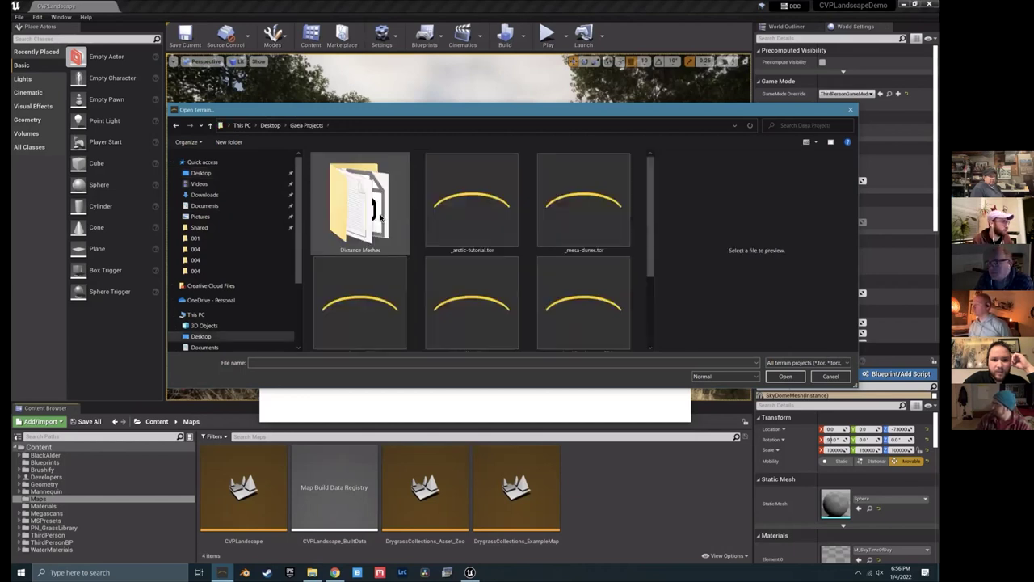
pyautogui.scroll(-3, 381, 210)
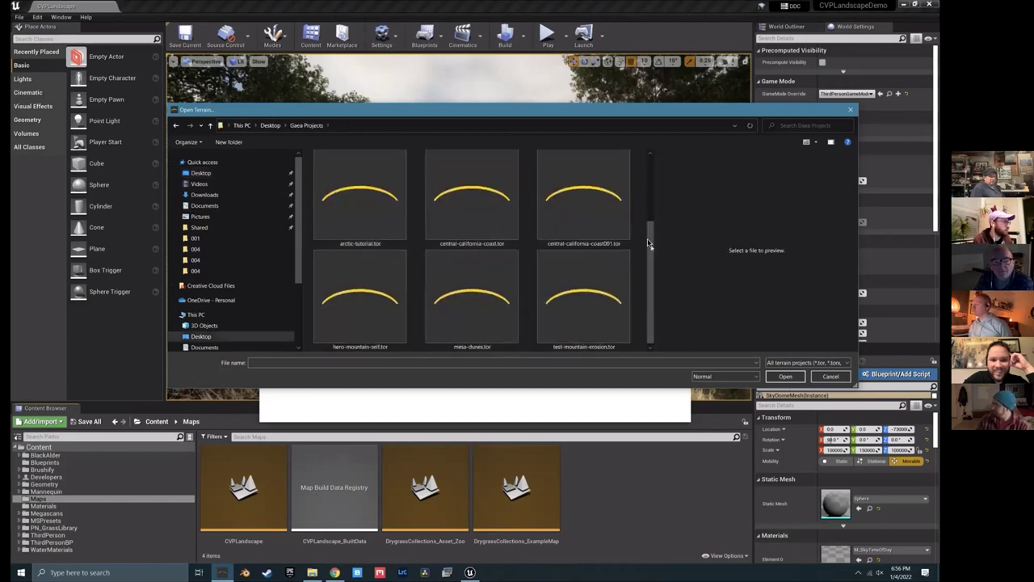
pyautogui.scroll(3, 649, 226)
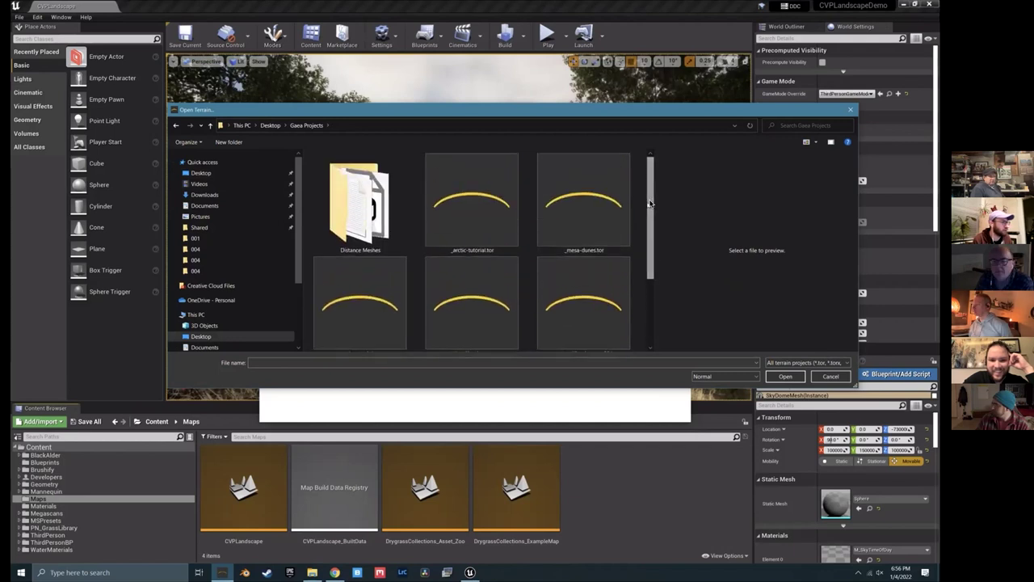
pyautogui.click(270, 126)
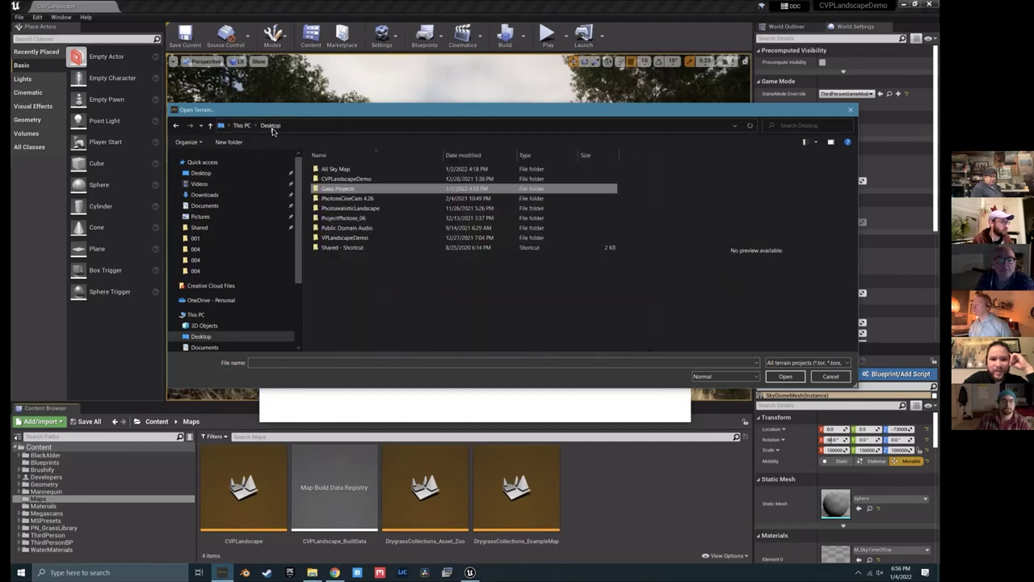
pyautogui.click(347, 200)
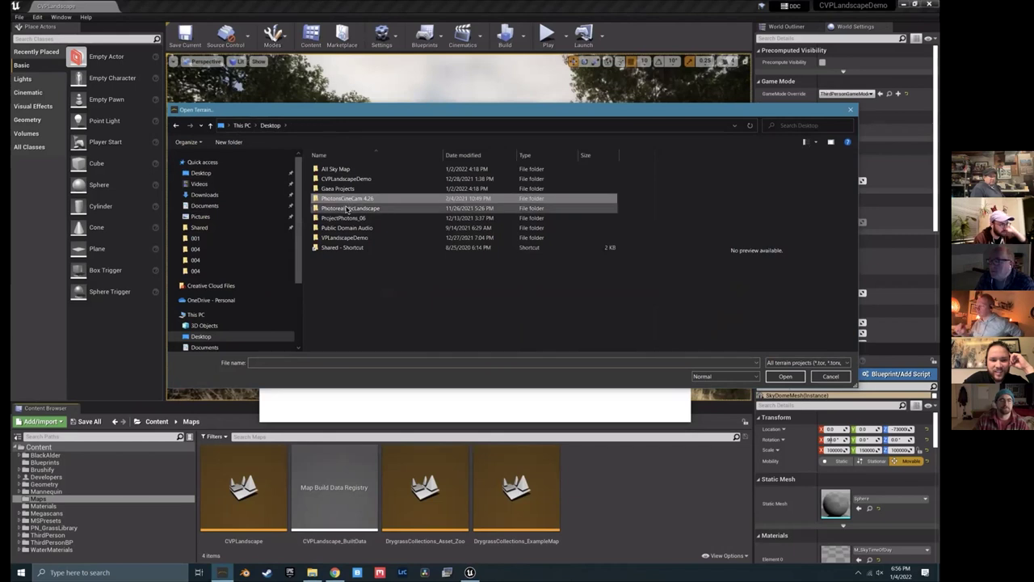
pyautogui.click(346, 209)
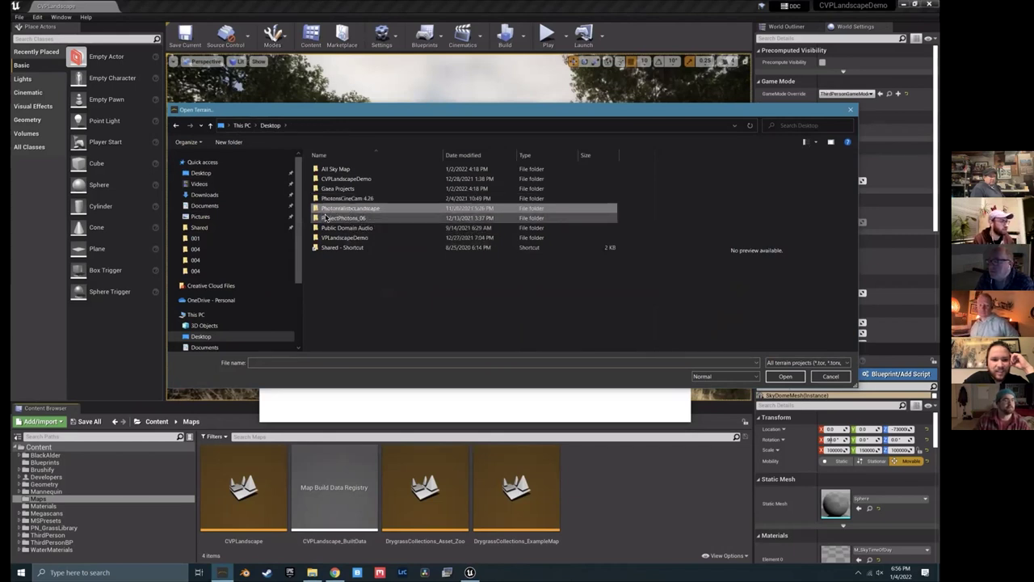
pyautogui.click(381, 313)
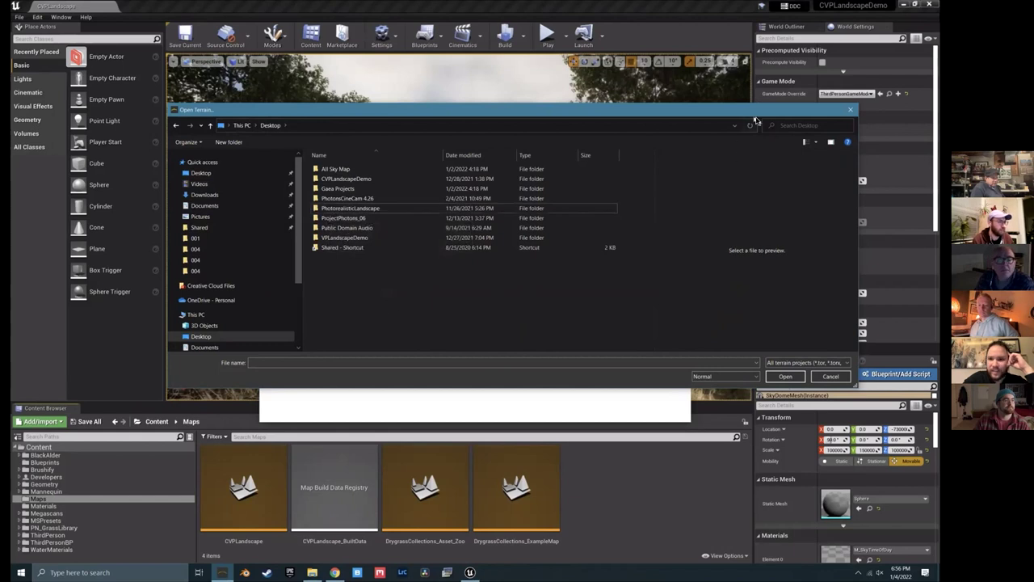
pyautogui.moveTo(752, 113); pyautogui.dragTo(579, 173)
pyautogui.click(675, 169)
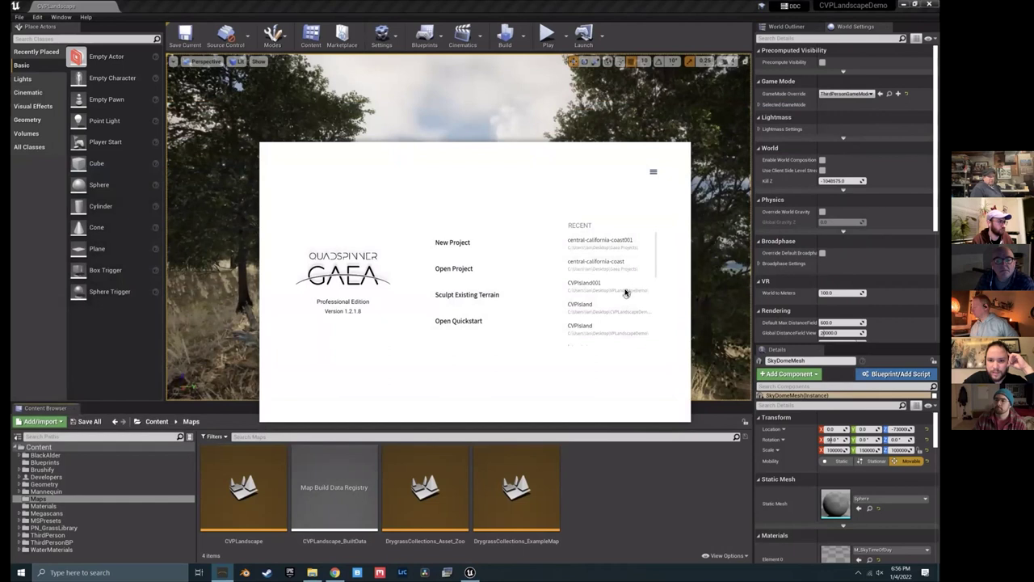
# Step: Open the recent project CVPIsland001 to check its terrain, and close it
pyautogui.moveTo(625, 298)
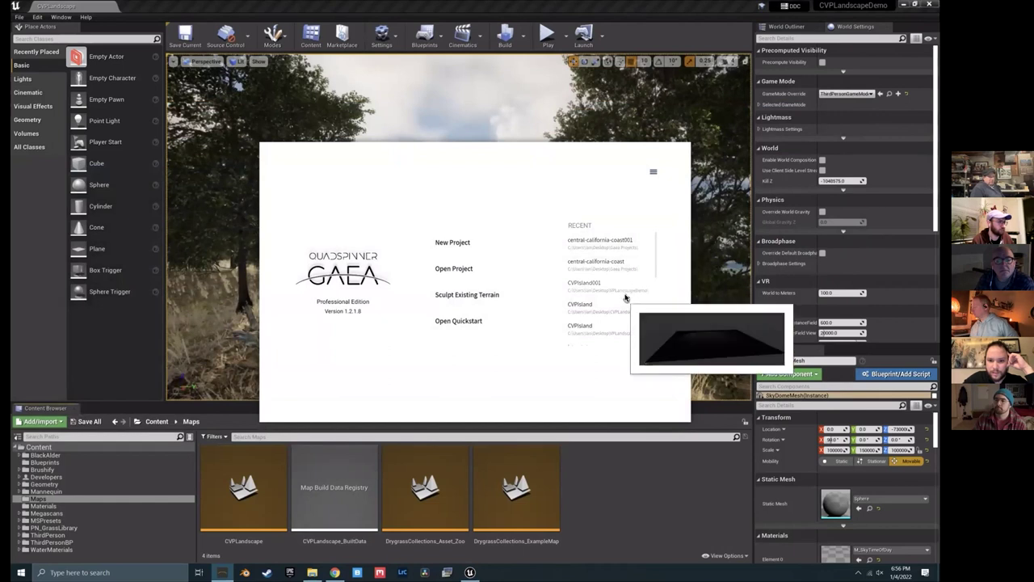
pyautogui.click(615, 283)
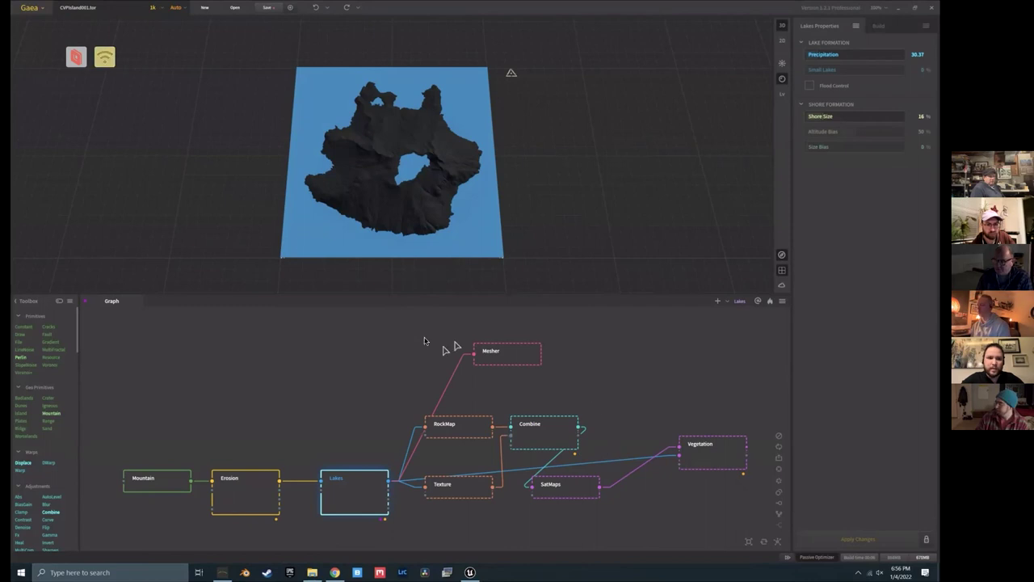
pyautogui.click(32, 14)
pyautogui.click(32, 40)
pyautogui.click(501, 297)
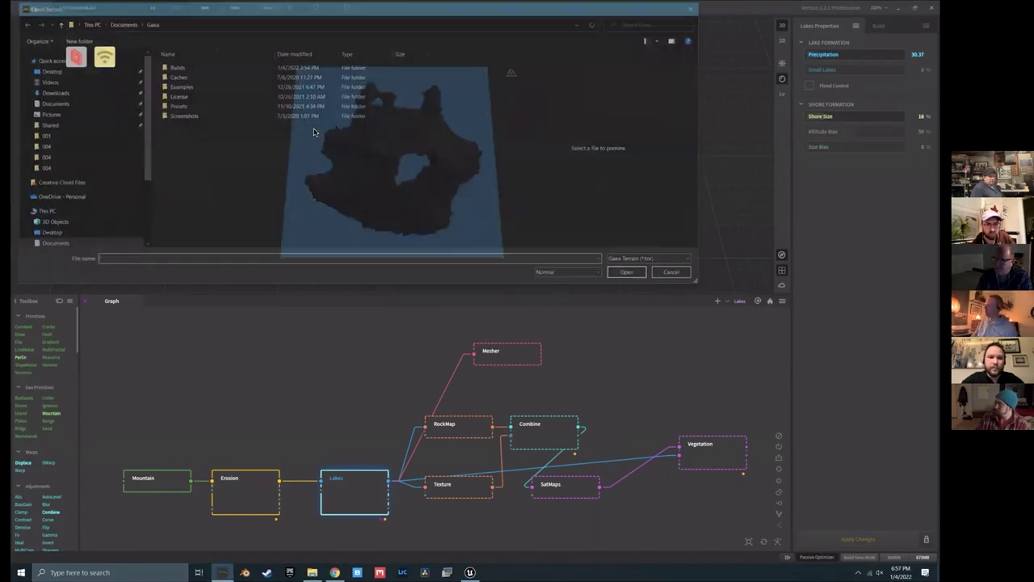
pyautogui.click(676, 274)
pyautogui.click(931, 8)
pyautogui.click(502, 297)
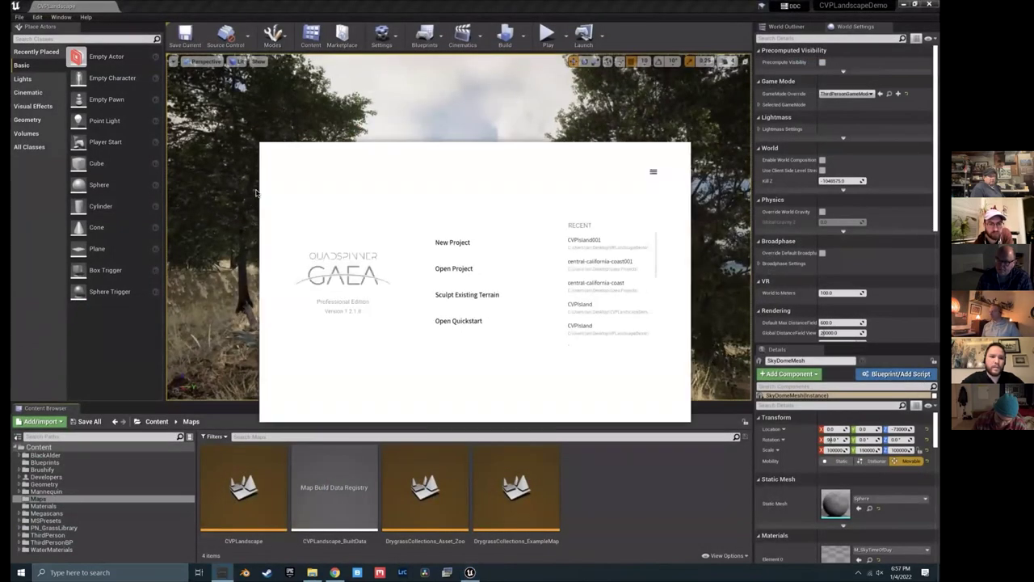
# Step: Open the recent project CVPIsland and view its island terrain from a different angle
pyautogui.scroll(-1, 622, 310)
pyautogui.click(609, 311)
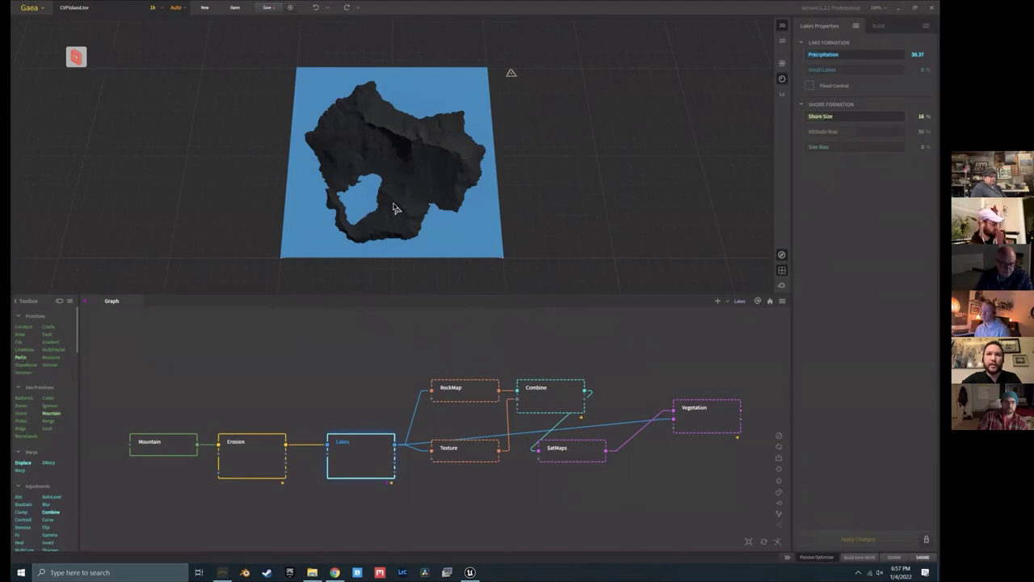
pyautogui.moveTo(364, 225); pyautogui.dragTo(379, 250)
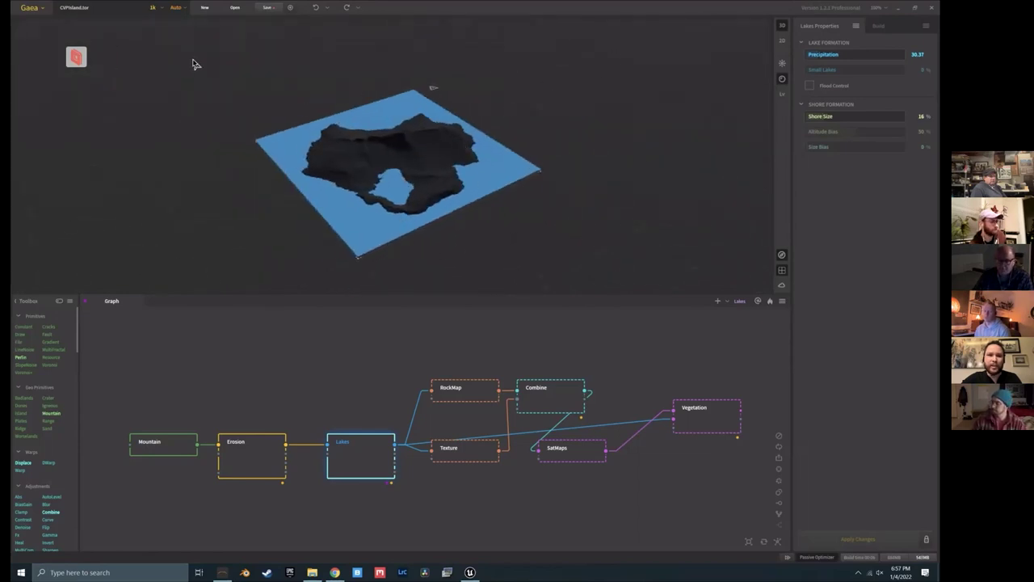
# Step: Check the Rotate and Pan control assignments in the navigation preferences, and leave them without making changes
pyautogui.click(47, 8)
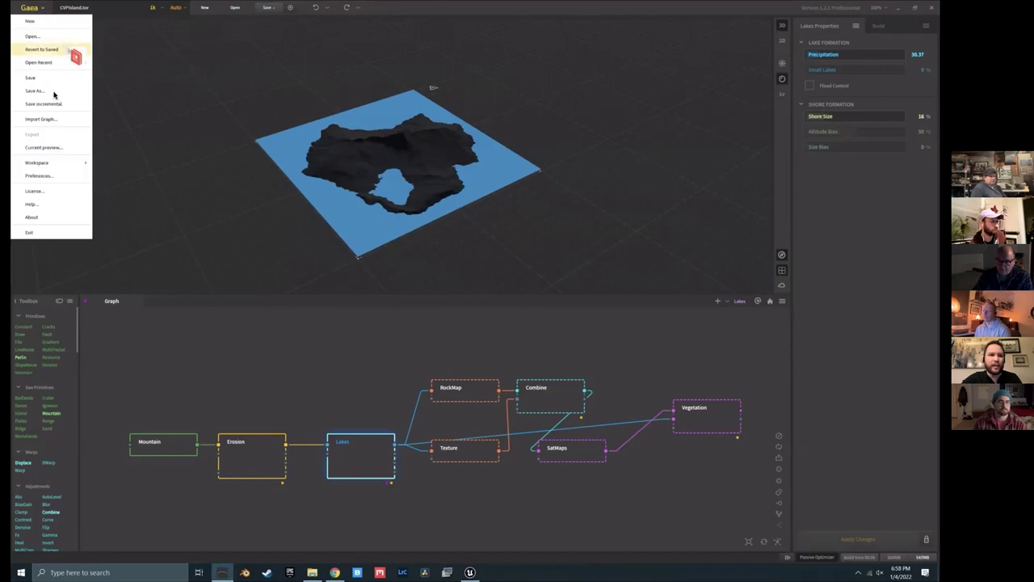
pyautogui.click(36, 176)
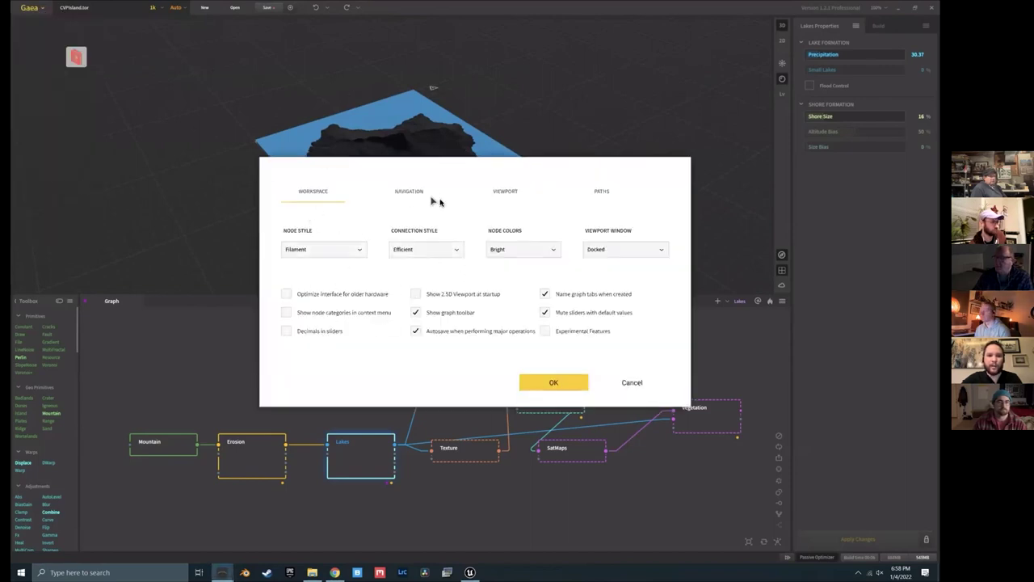
pyautogui.click(413, 189)
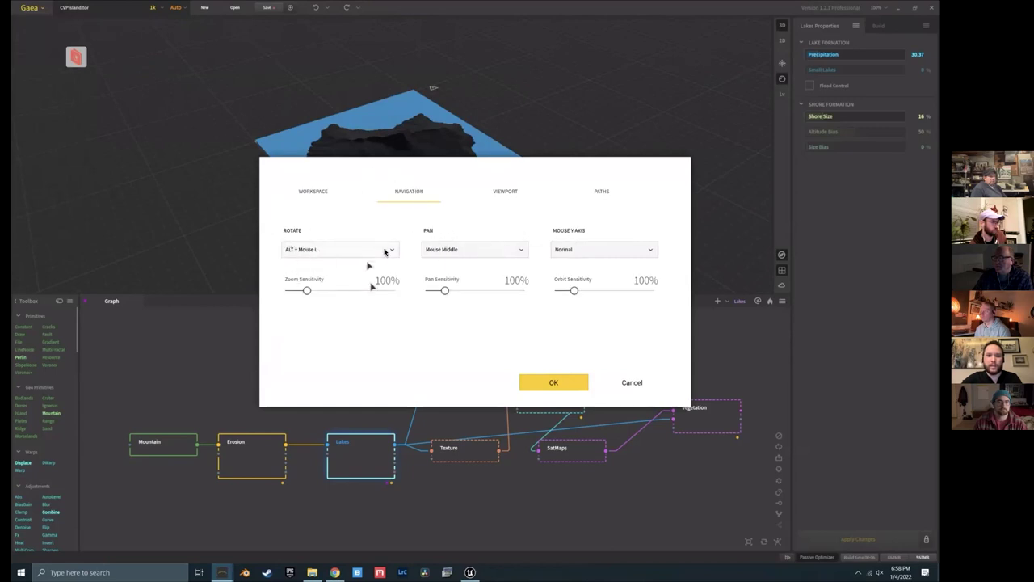
pyautogui.click(625, 382)
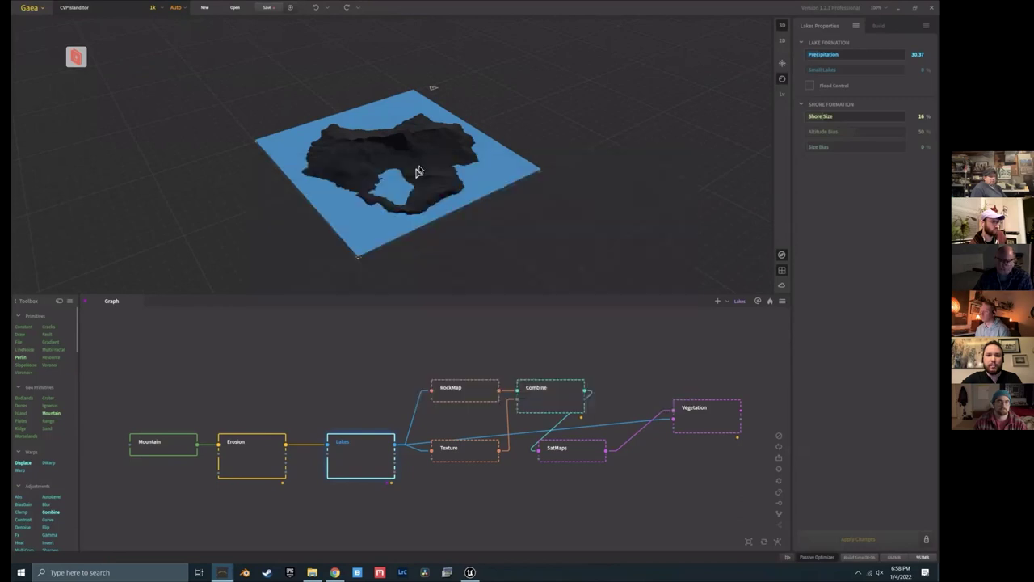
# Step: Examine the CVPIsland terrain's coastline, ridges and lake up close in the 3D viewport
pyautogui.scroll(3, 394, 171)
pyautogui.scroll(-3, 392, 170)
pyautogui.scroll(5, 393, 173)
pyautogui.scroll(-2, 393, 180)
pyautogui.scroll(-5, 394, 183)
pyautogui.scroll(4, 394, 188)
pyautogui.scroll(-2, 395, 192)
pyautogui.moveTo(394, 191); pyautogui.dragTo(759, 105)
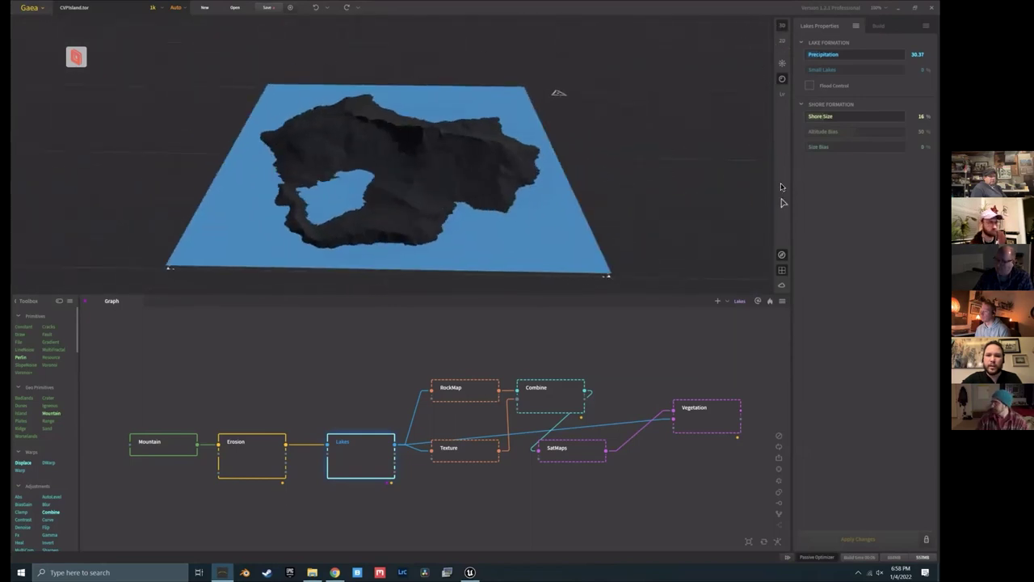
# Step: Show the 2D viewport alongside the 3D view and display the Mountain node's terrain
pyautogui.click(782, 43)
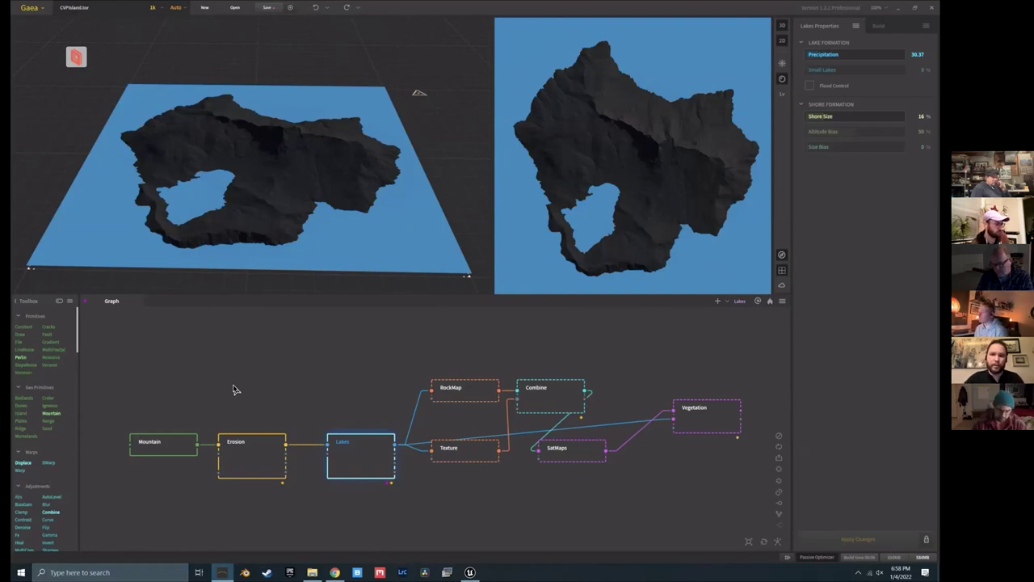
pyautogui.click(158, 446)
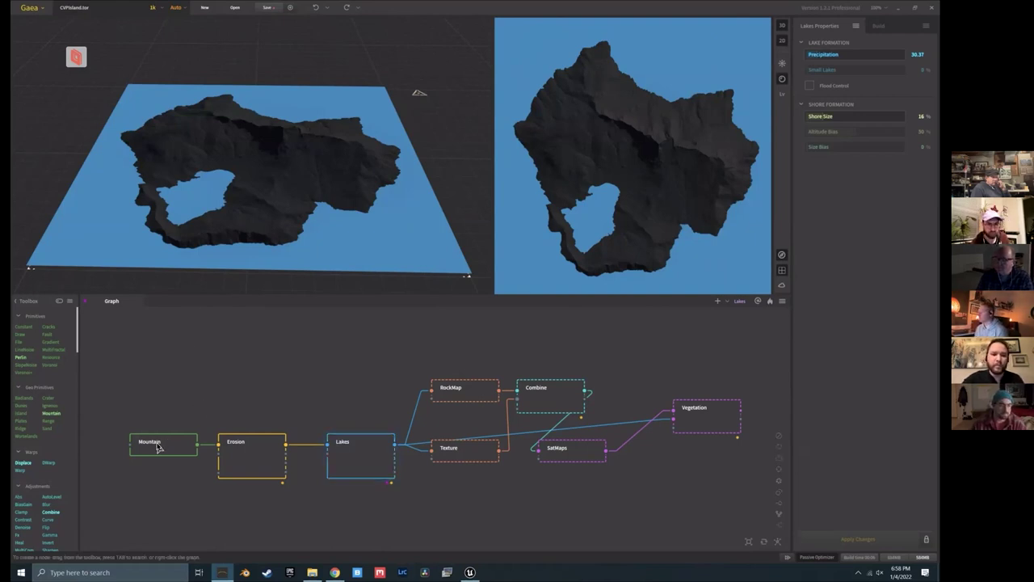
pyautogui.click(159, 448)
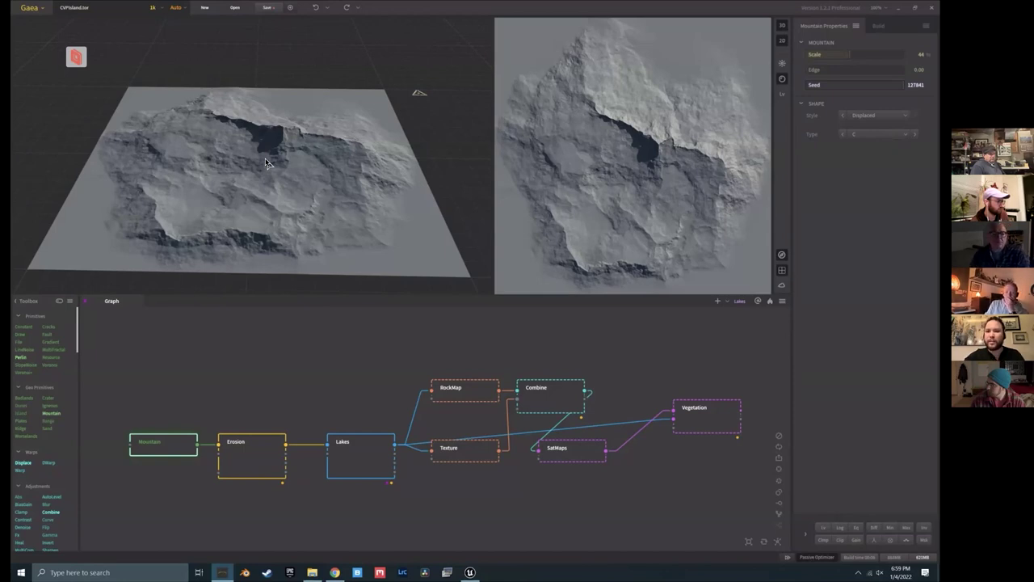
# Step: Set the Mountain node's Scale to 34% and its Seed to 87342
pyautogui.moveTo(307, 192)
pyautogui.mouseDown()
pyautogui.moveTo(247, 203)
pyautogui.moveTo(263, 175)
pyautogui.moveTo(309, 219)
pyautogui.moveTo(308, 202)
pyautogui.moveTo(281, 192)
pyautogui.moveTo(303, 185)
pyautogui.mouseUp()
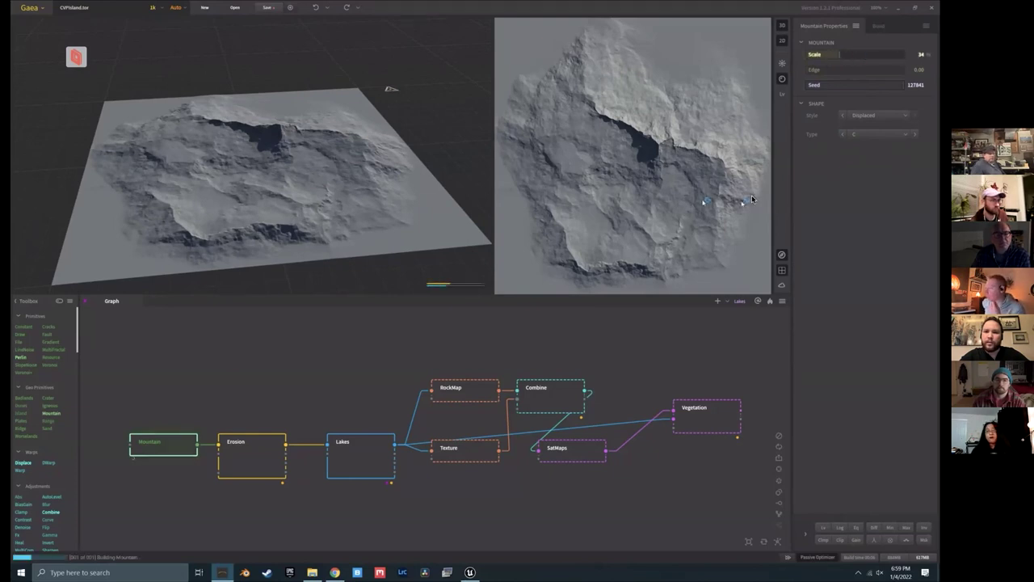
pyautogui.moveTo(824, 59); pyautogui.dragTo(835, 60)
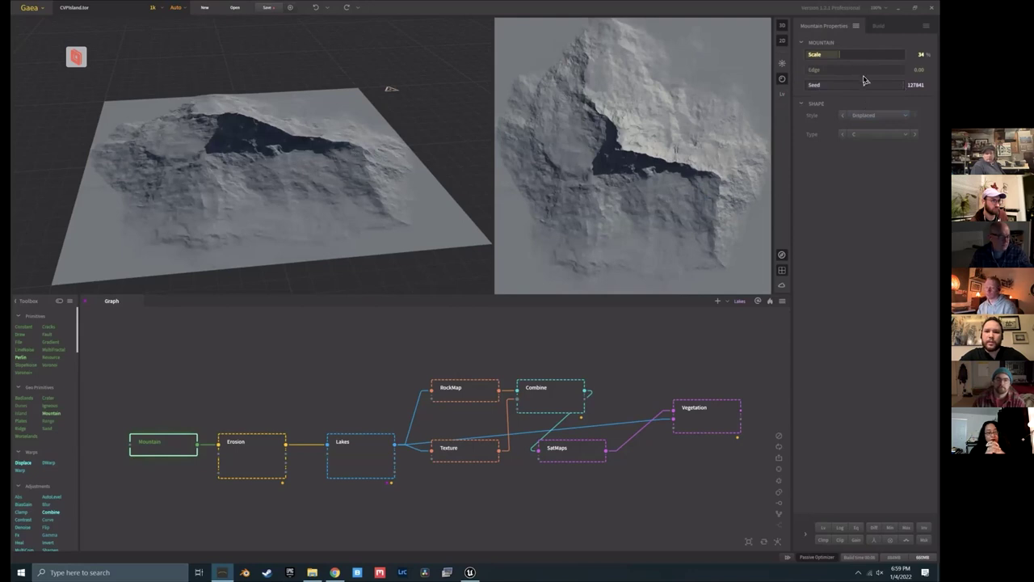
pyautogui.click(872, 86)
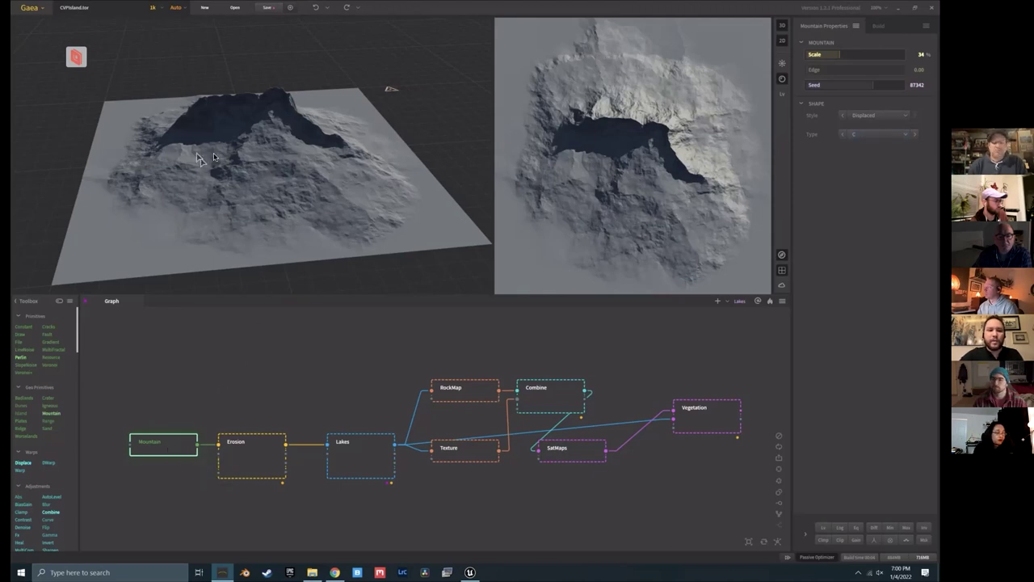
# Step: Set the Erosion node's Rock Softness to 96%, Duration to 37% and Strength to 67%, applying the changes
pyautogui.click(247, 457)
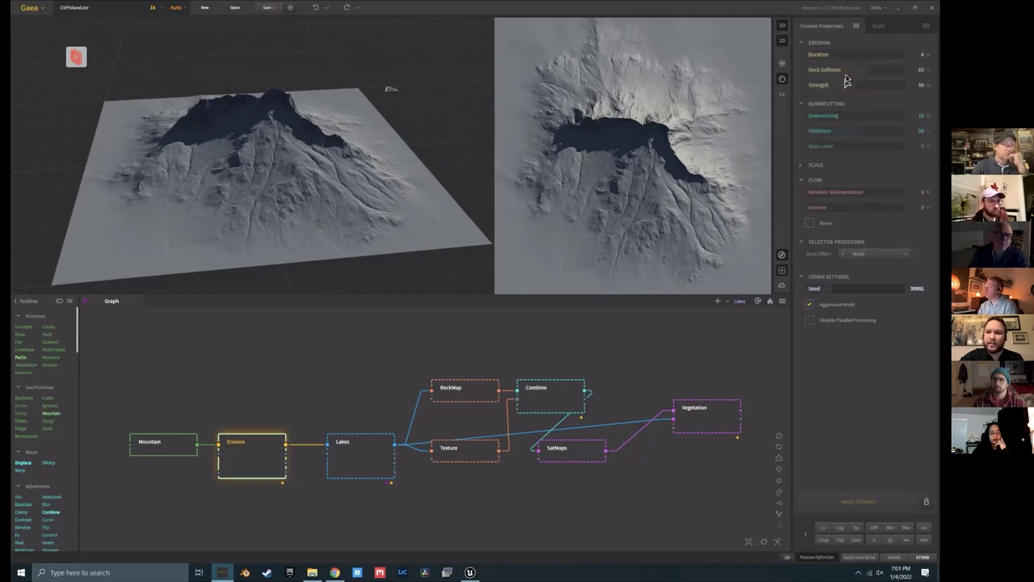
pyautogui.click(899, 73)
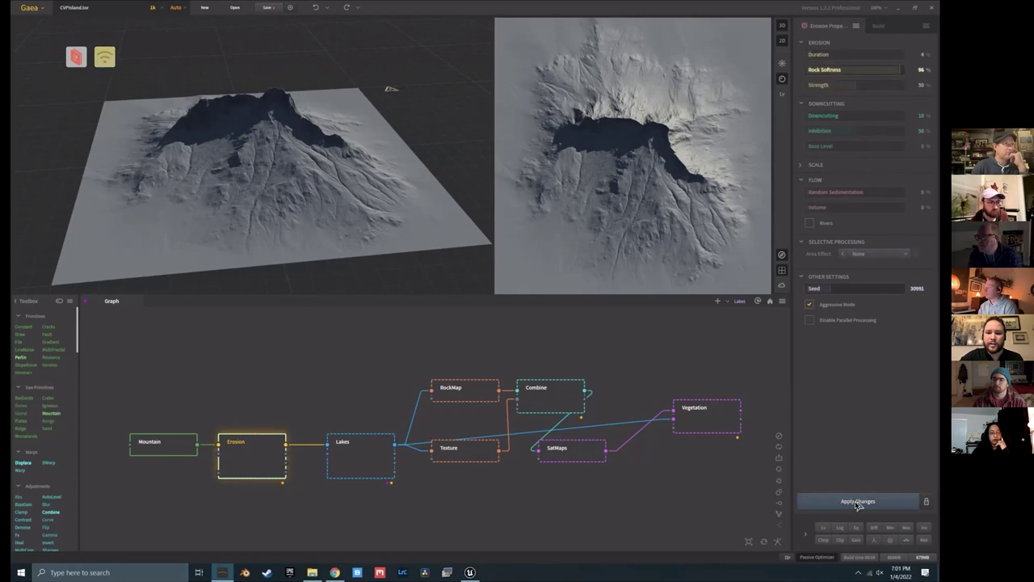
pyautogui.click(858, 502)
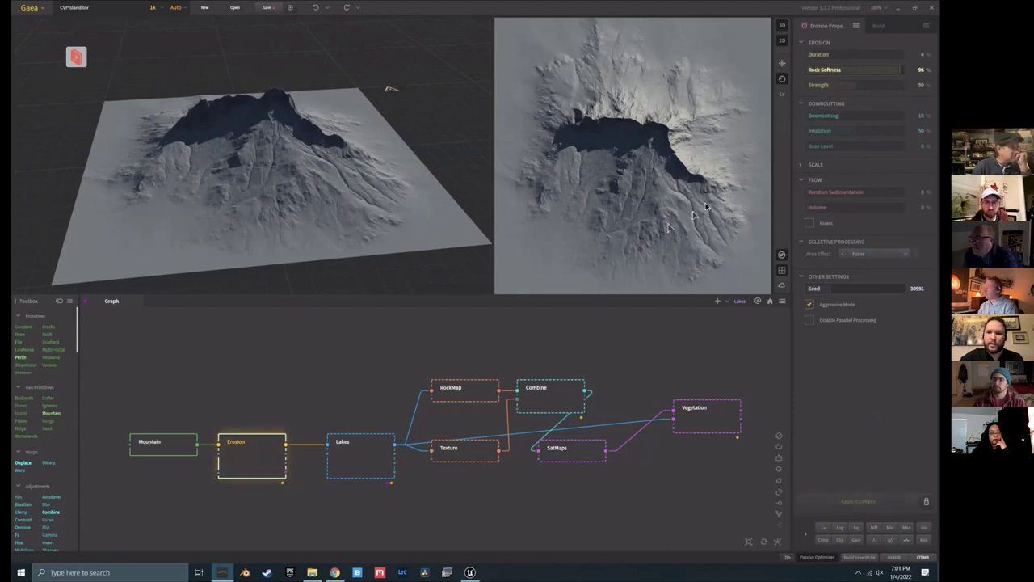
pyautogui.click(843, 55)
pyautogui.click(870, 85)
pyautogui.click(857, 500)
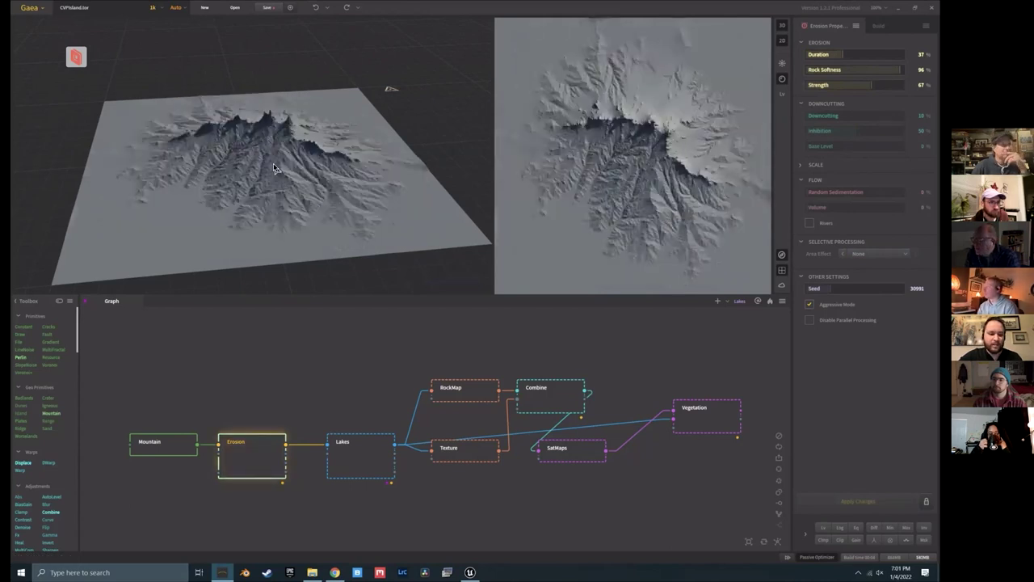
# Step: Examine the heavily eroded peaks, ridges and valleys from several angles in an enlarged 3D viewport
pyautogui.moveTo(264, 164); pyautogui.dragTo(344, 263, button='right')
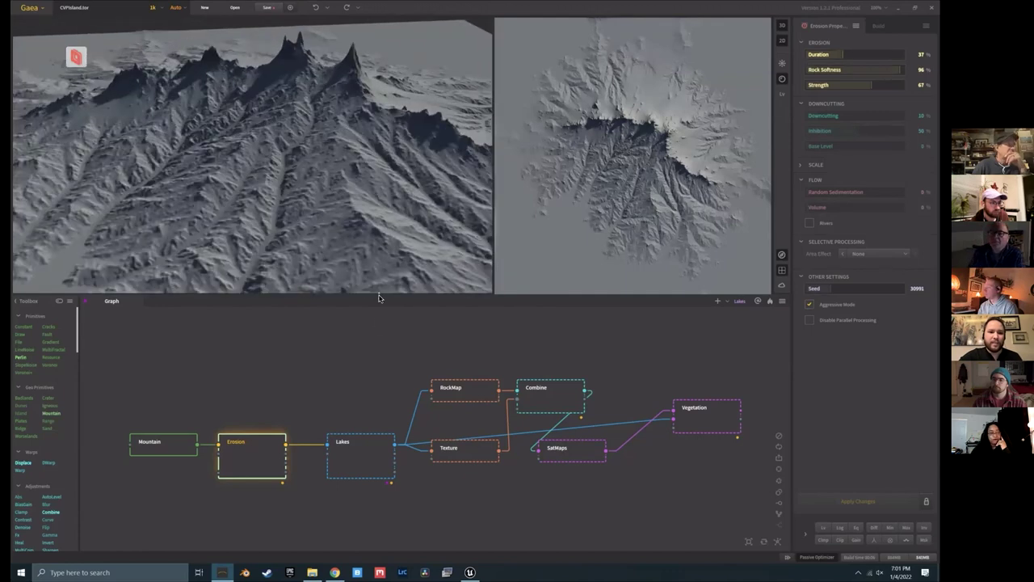
pyautogui.moveTo(381, 296); pyautogui.dragTo(368, 447)
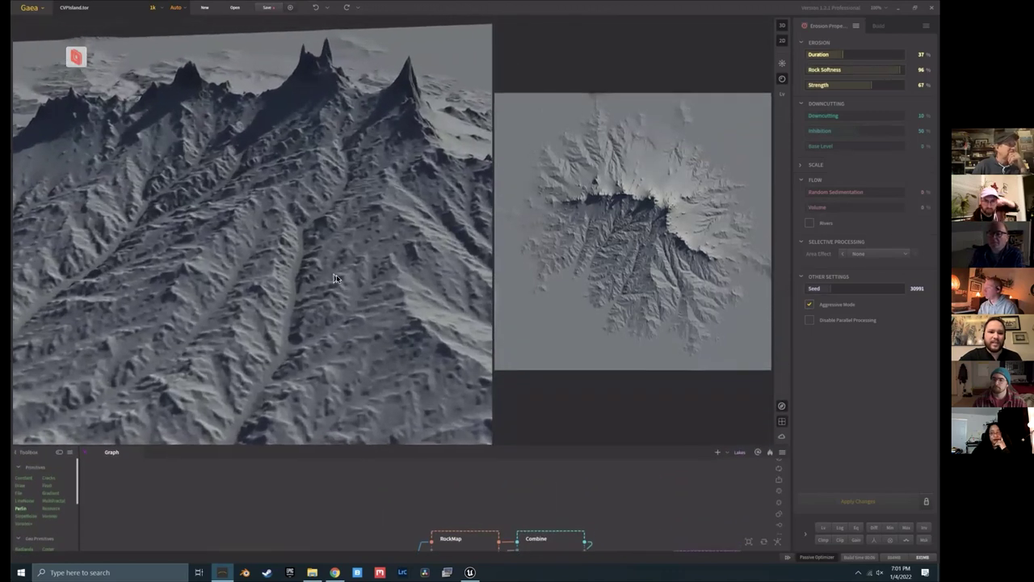
pyautogui.scroll(-5, 348, 270)
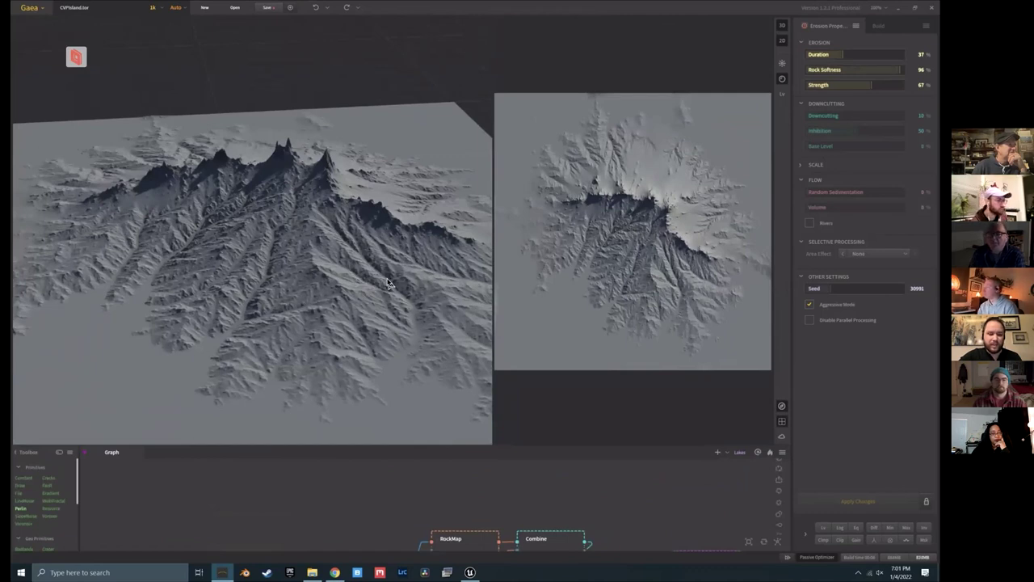
pyautogui.moveTo(409, 269); pyautogui.dragTo(381, 289)
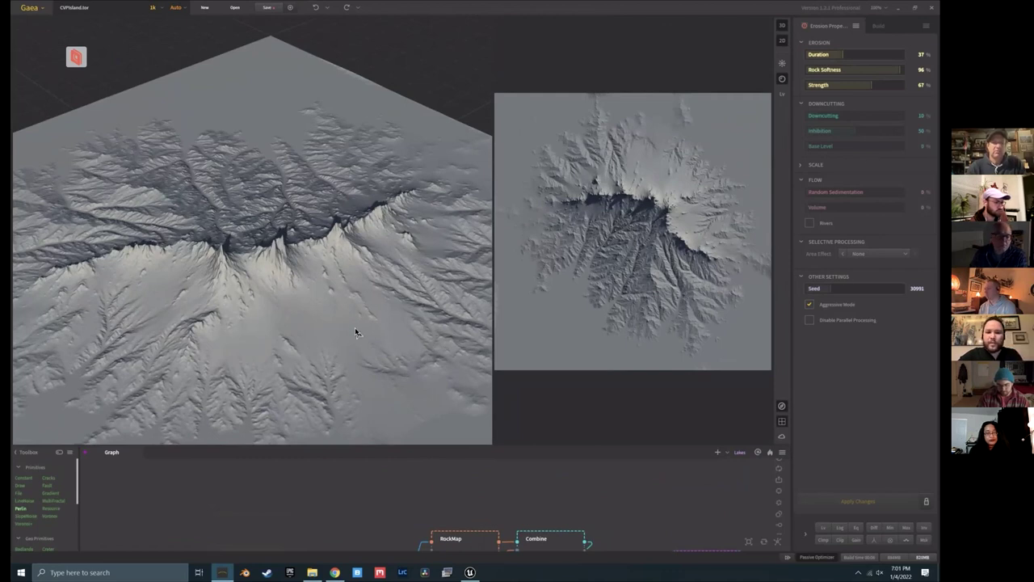
pyautogui.scroll(-3, 475, 390)
pyautogui.scroll(2, 285, 326)
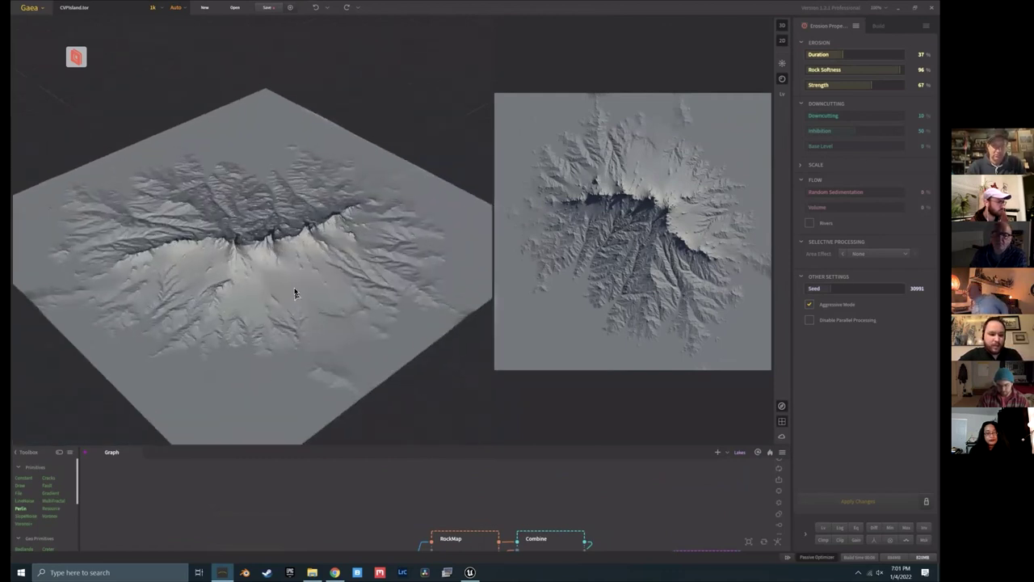
pyautogui.moveTo(284, 290); pyautogui.dragTo(349, 303)
# Step: Set the Erosion node's Duration to 20%, Rock Softness to 42% and Strength to 44%, and apply the changes
pyautogui.click(845, 70)
pyautogui.click(826, 55)
pyautogui.moveTo(869, 84); pyautogui.dragTo(849, 85)
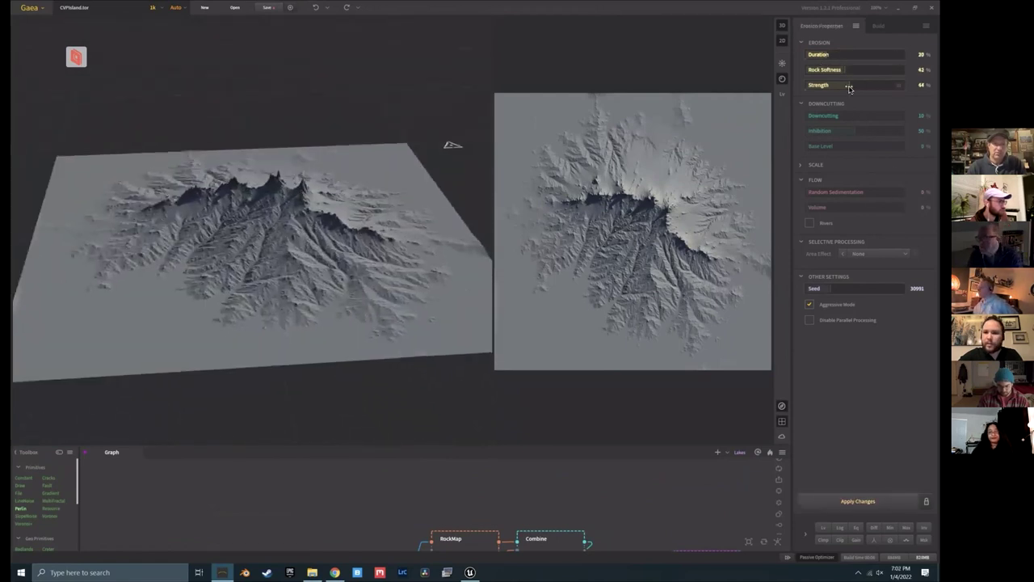
pyautogui.click(856, 501)
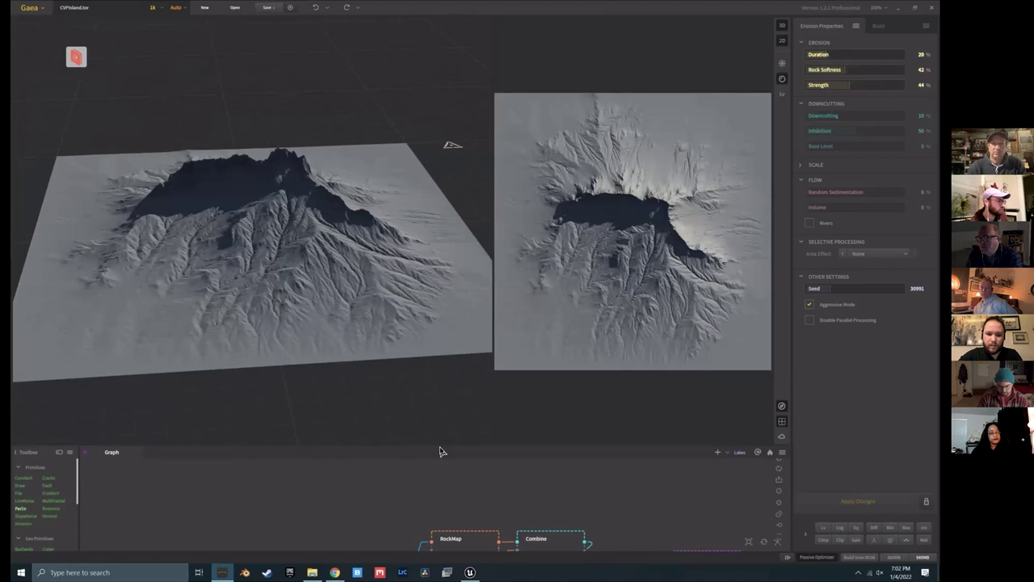
# Step: Set the Lakes node's Precipitation to 85.84 and apply the change
pyautogui.moveTo(444, 444); pyautogui.dragTo(390, 196)
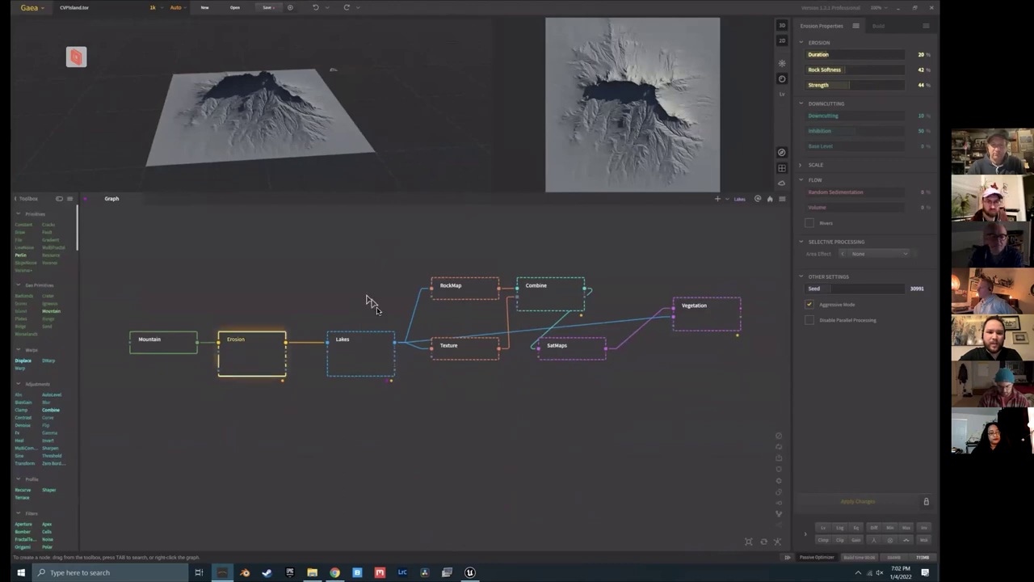
pyautogui.click(347, 368)
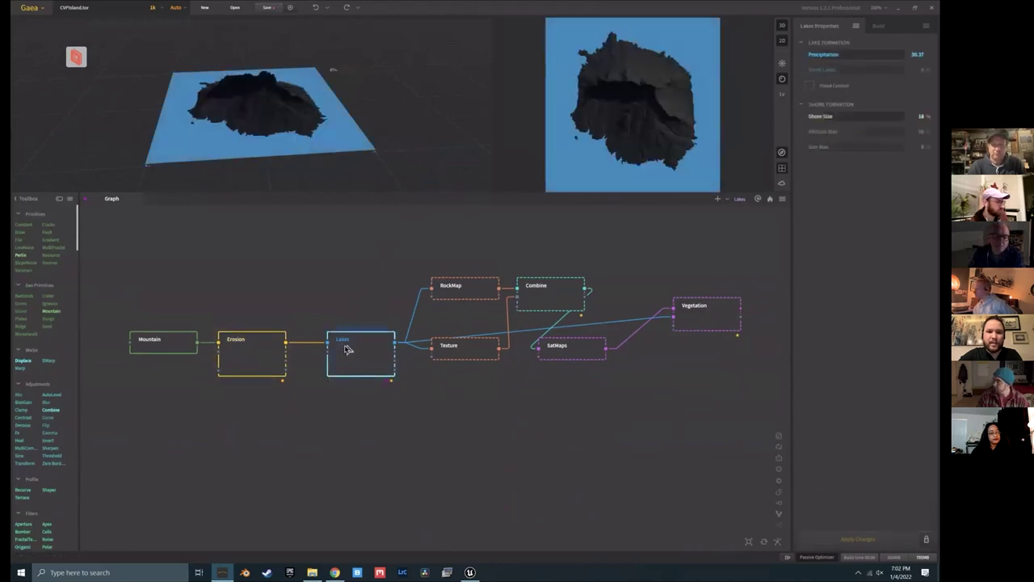
pyautogui.moveTo(447, 198); pyautogui.dragTo(429, 353)
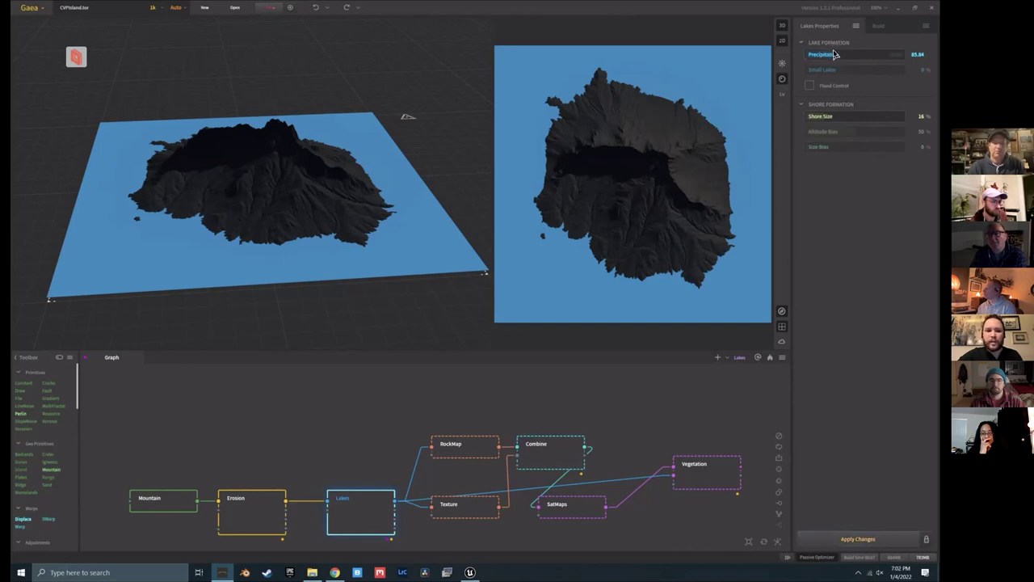
pyautogui.click(851, 538)
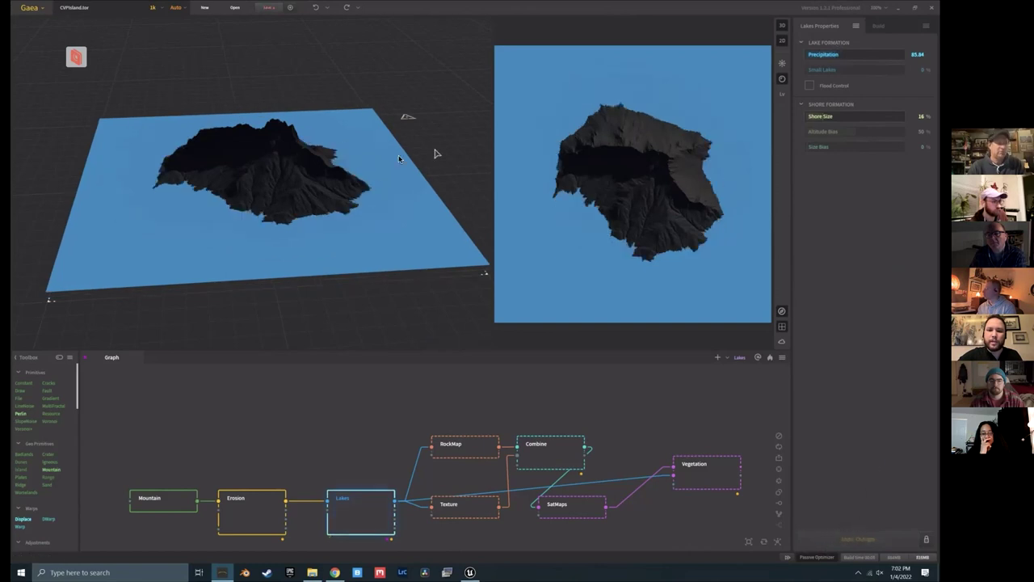
# Step: Set the Lakes node's Precipitation to 20.18, apply the change, and view the island from another angle
pyautogui.moveTo(818, 57); pyautogui.dragTo(813, 58)
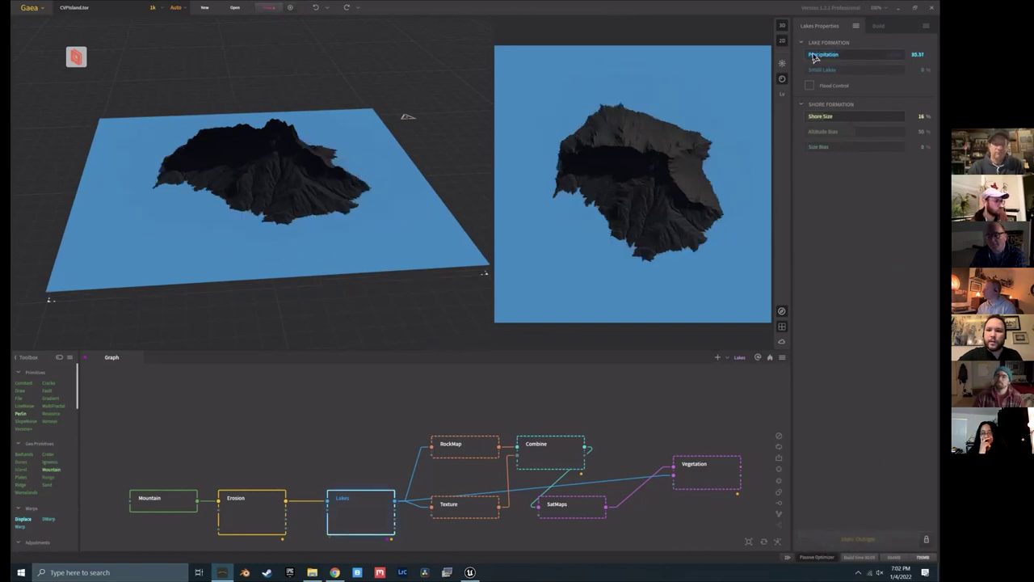
pyautogui.click(848, 538)
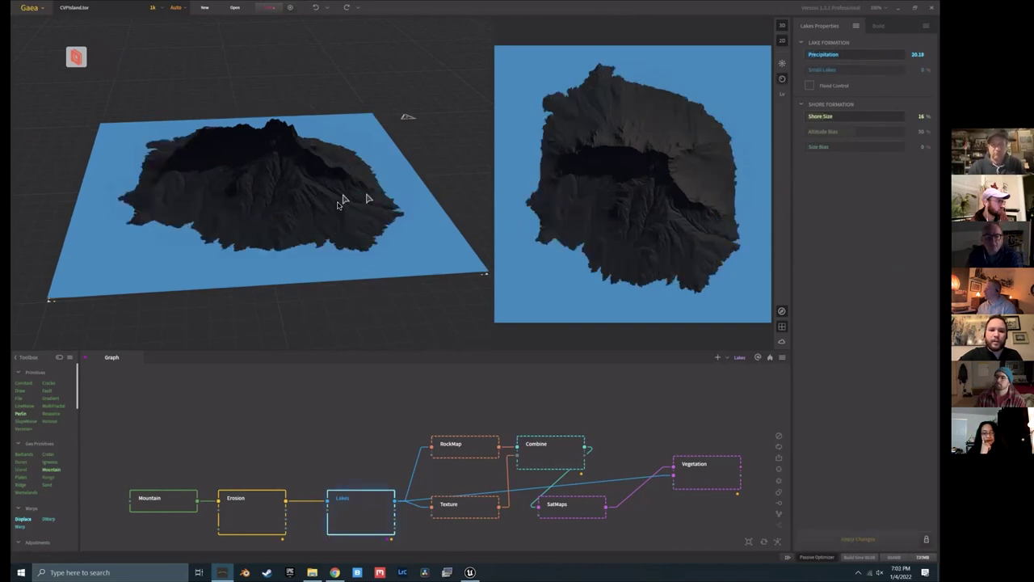
pyautogui.moveTo(315, 215); pyautogui.dragTo(249, 253)
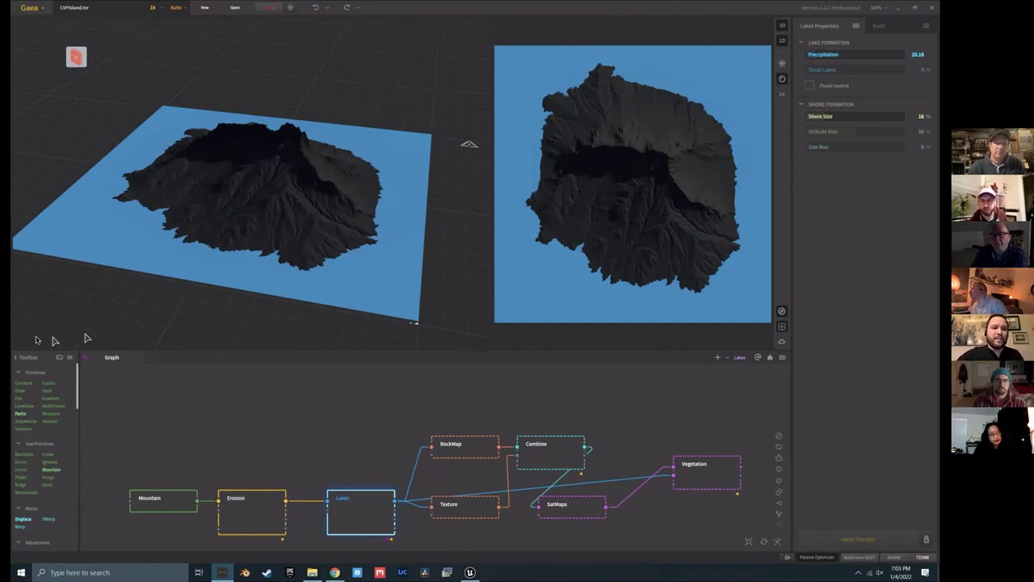
# Step: Add a Perlin node to the graph, inspect its terrain, and align the node above the Mountain node
pyautogui.moveTo(93, 350); pyautogui.dragTo(93, 294)
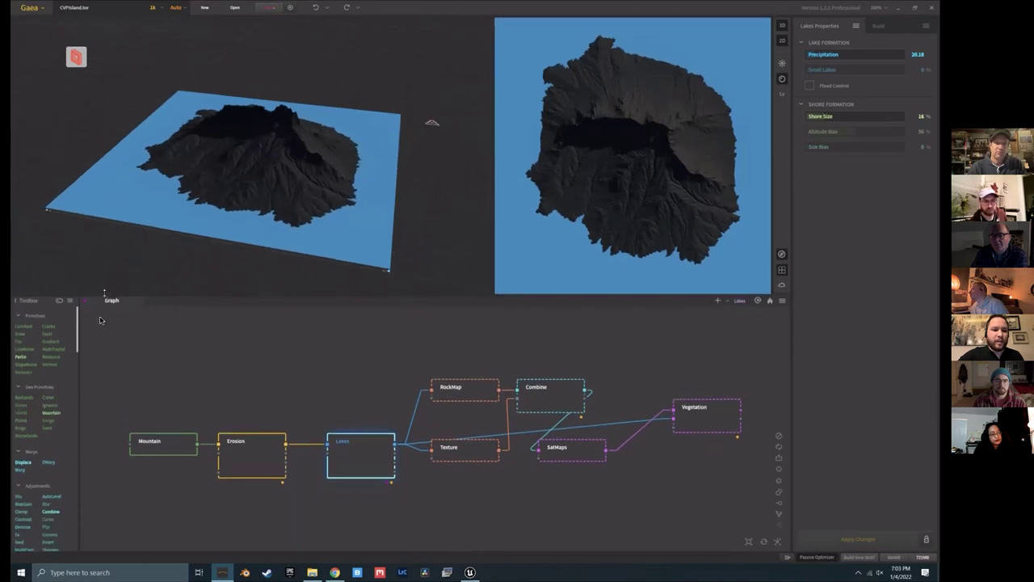
pyautogui.moveTo(82, 391); pyautogui.dragTo(162, 389)
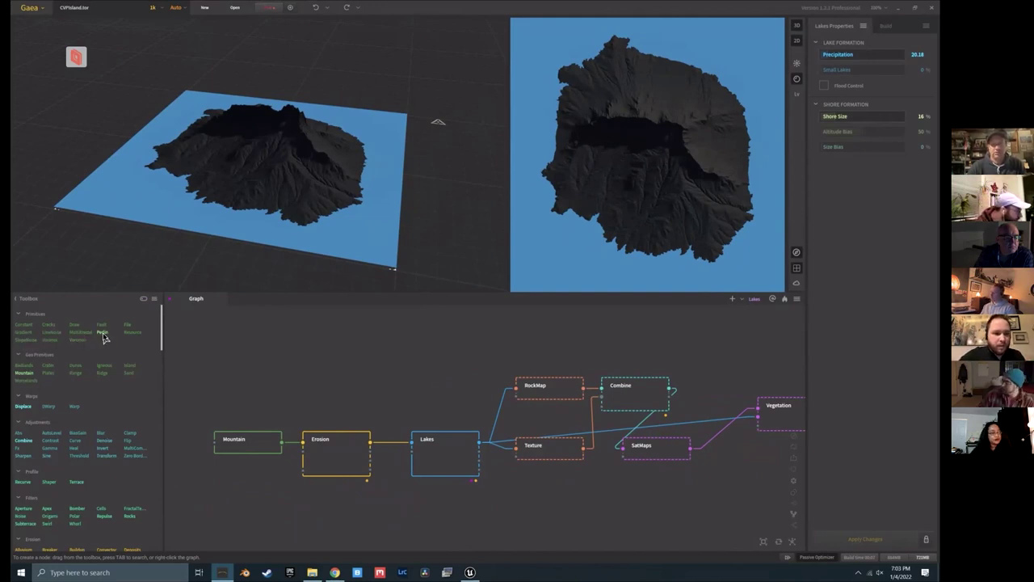
pyautogui.moveTo(103, 338); pyautogui.dragTo(247, 356)
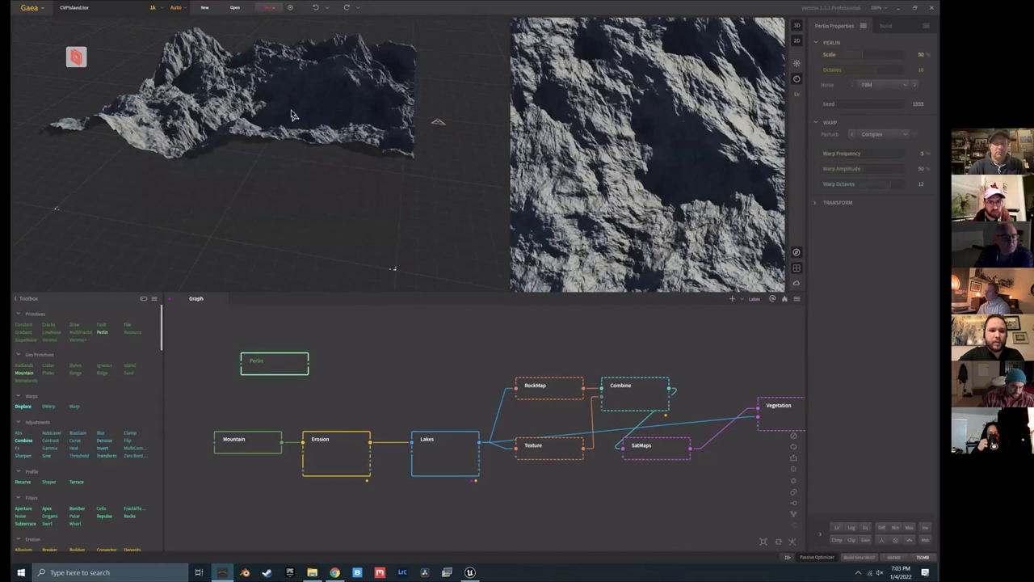
pyautogui.moveTo(276, 103); pyautogui.dragTo(196, 55)
pyautogui.moveTo(267, 162)
pyautogui.mouseDown()
pyautogui.moveTo(214, 162)
pyautogui.moveTo(260, 165)
pyautogui.mouseUp()
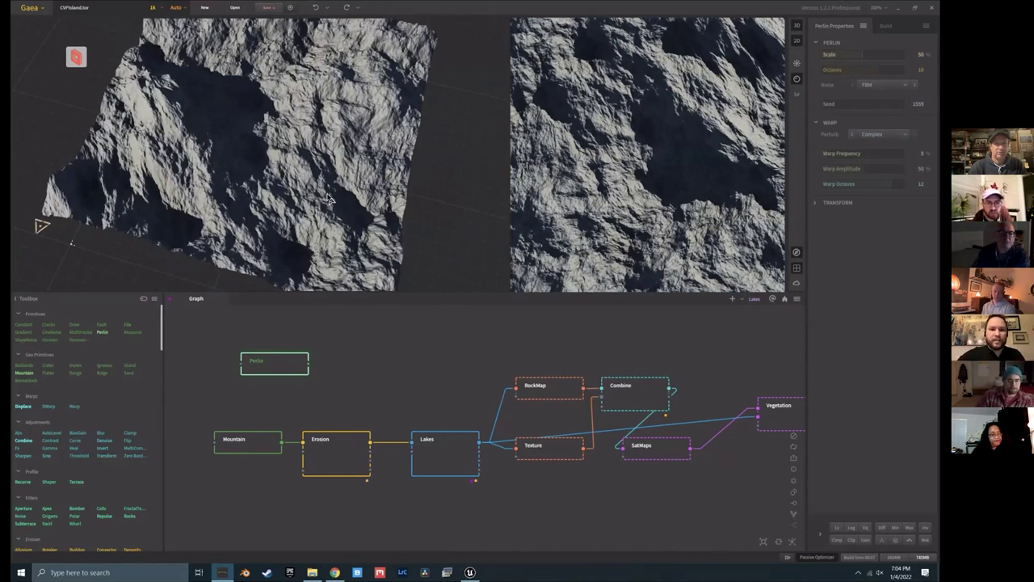
pyautogui.moveTo(274, 188); pyautogui.dragTo(264, 216)
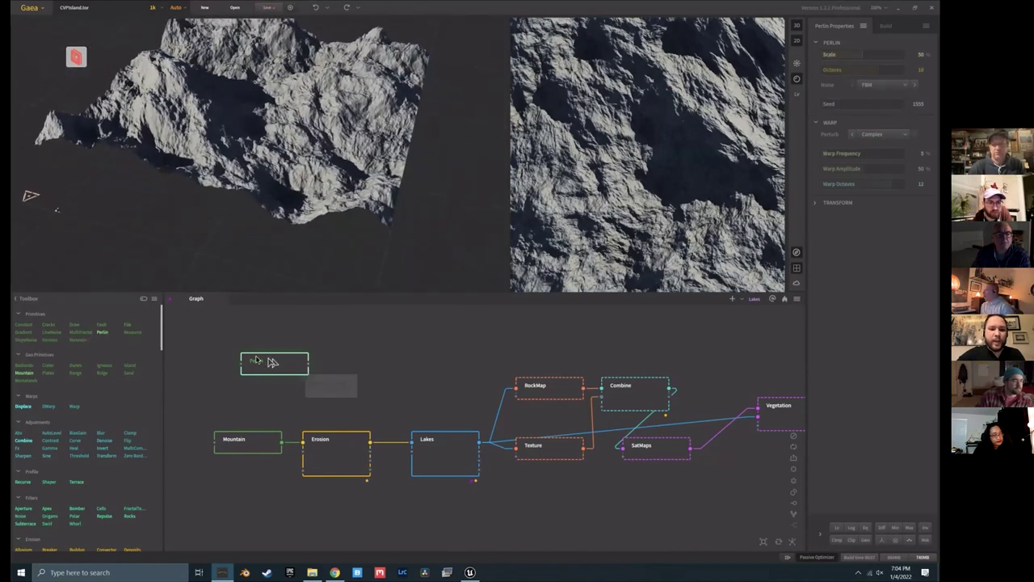
pyautogui.moveTo(287, 352); pyautogui.dragTo(261, 365)
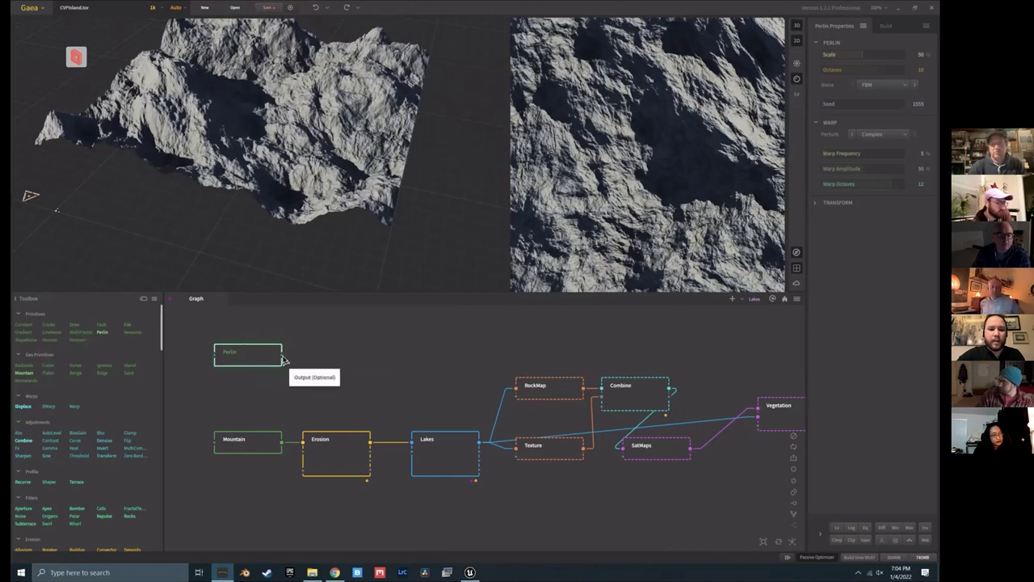
# Step: Add an Erosion node fed by the Perlin node's output and place it beside the Perlin node
pyautogui.moveTo(282, 358); pyautogui.dragTo(360, 346)
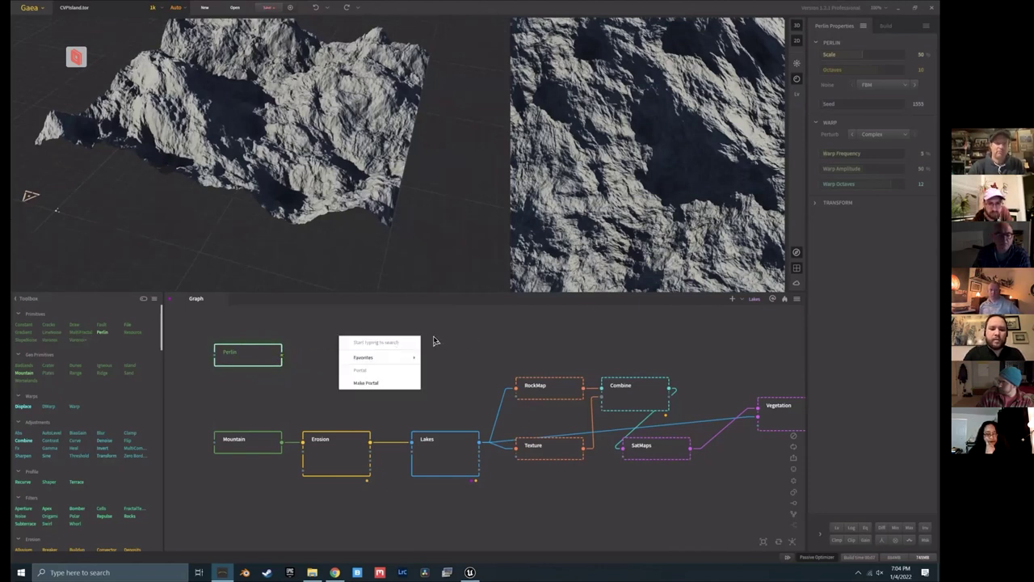
pyautogui.write('ero')
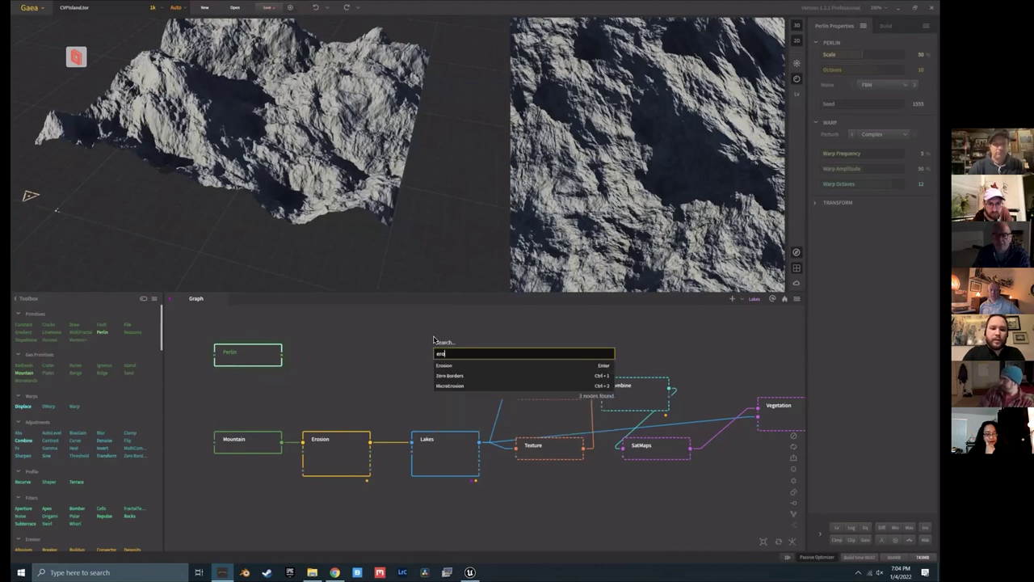
pyautogui.click(464, 368)
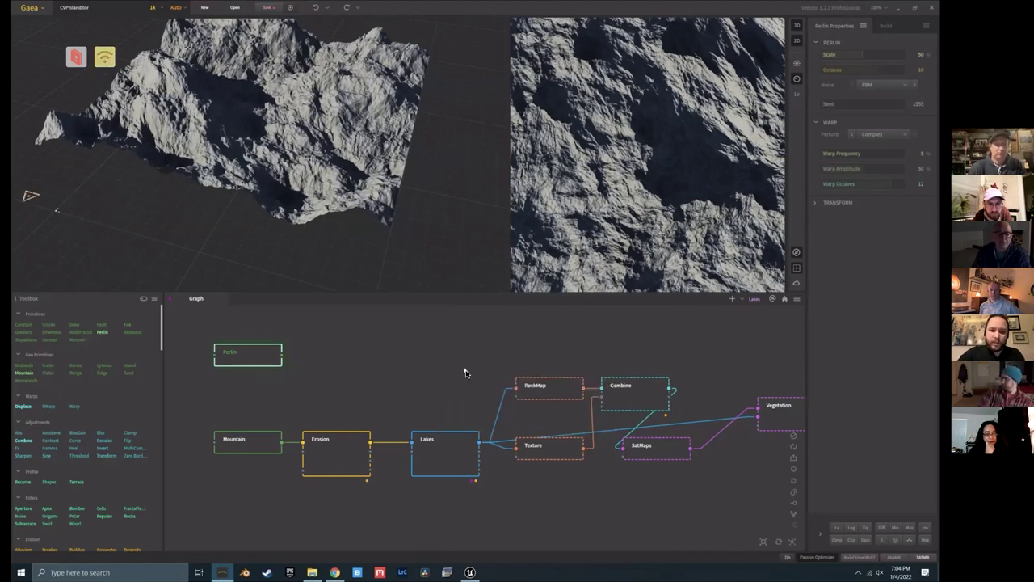
pyautogui.moveTo(375, 357)
pyautogui.mouseDown()
pyautogui.moveTo(333, 368)
pyautogui.moveTo(360, 357)
pyautogui.moveTo(346, 347)
pyautogui.moveTo(346, 364)
pyautogui.moveTo(361, 366)
pyautogui.mouseUp()
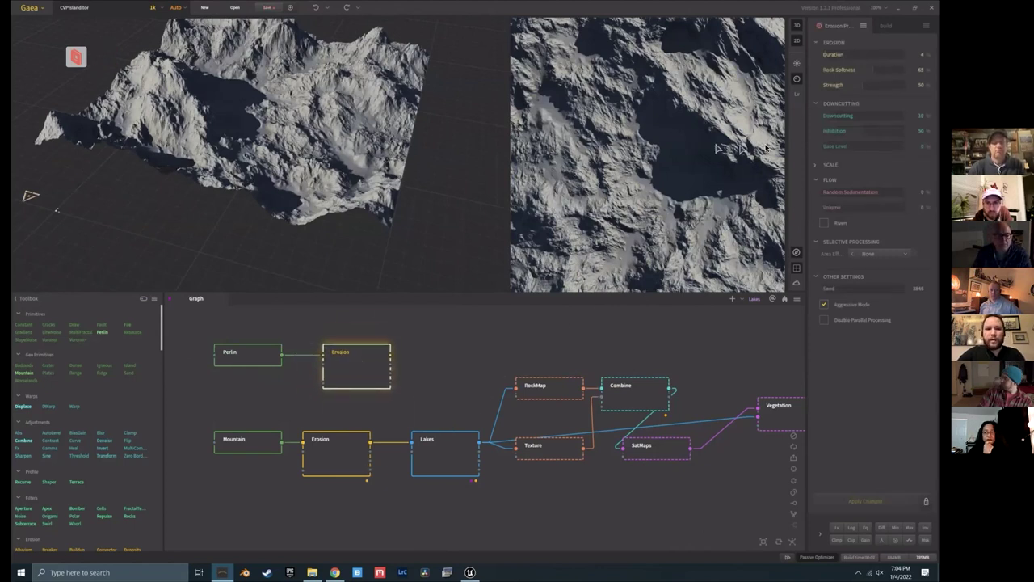
# Step: Set the Perlin branch's Erosion node to Duration 19% and Rock Softness 69%, and apply the changes
pyautogui.click(837, 56)
pyautogui.click(877, 70)
pyautogui.click(868, 502)
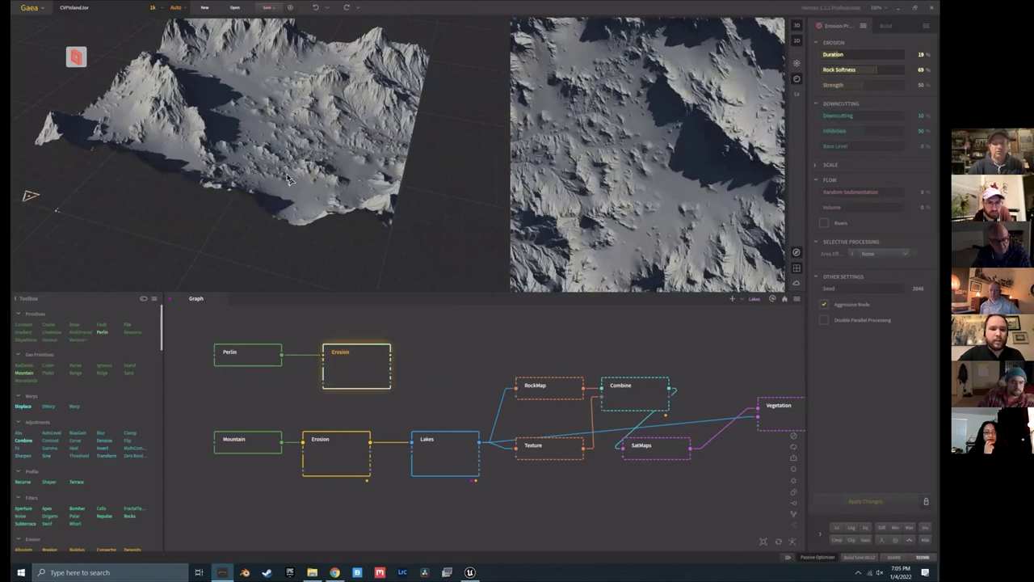
# Step: Examine the eroded Perlin terrain from several angles and look through the toolbox's node categories
pyautogui.moveTo(287, 144)
pyautogui.mouseDown()
pyautogui.moveTo(313, 171)
pyautogui.moveTo(485, 180)
pyautogui.moveTo(383, 161)
pyautogui.moveTo(315, 121)
pyautogui.moveTo(236, 117)
pyautogui.moveTo(261, 166)
pyautogui.moveTo(288, 127)
pyautogui.moveTo(293, 210)
pyautogui.moveTo(288, 158)
pyautogui.mouseUp()
pyautogui.scroll(5, 288, 127)
pyautogui.scroll(-4, 256, 109)
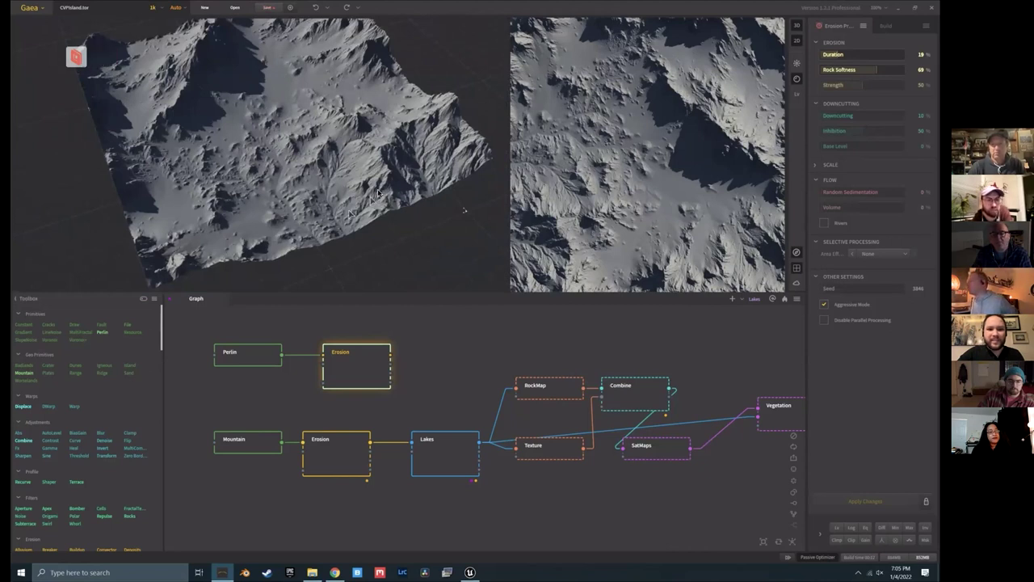
pyautogui.moveTo(347, 143); pyautogui.dragTo(262, 173)
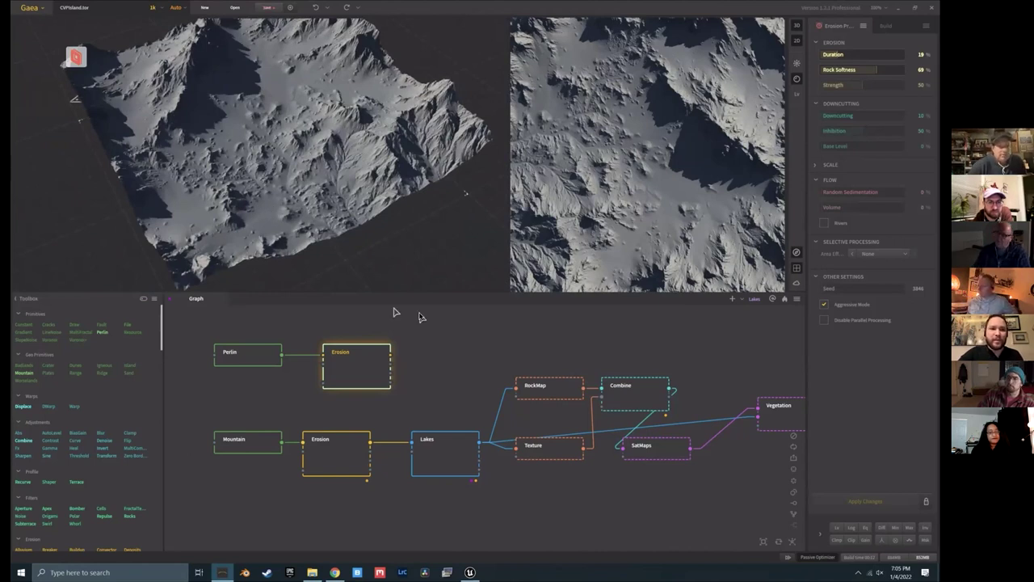
pyautogui.click(428, 378)
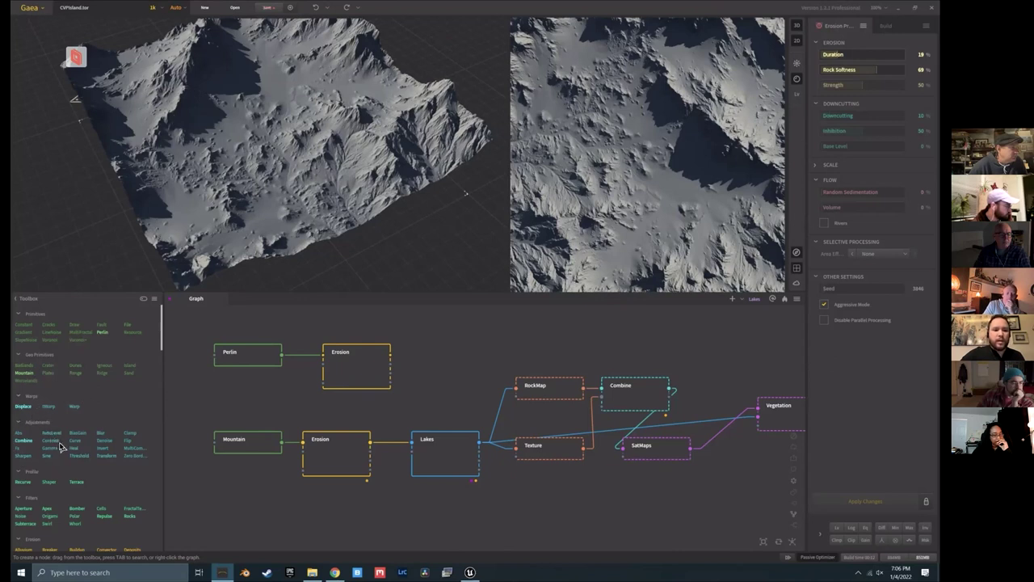
pyautogui.scroll(-2, 65, 457)
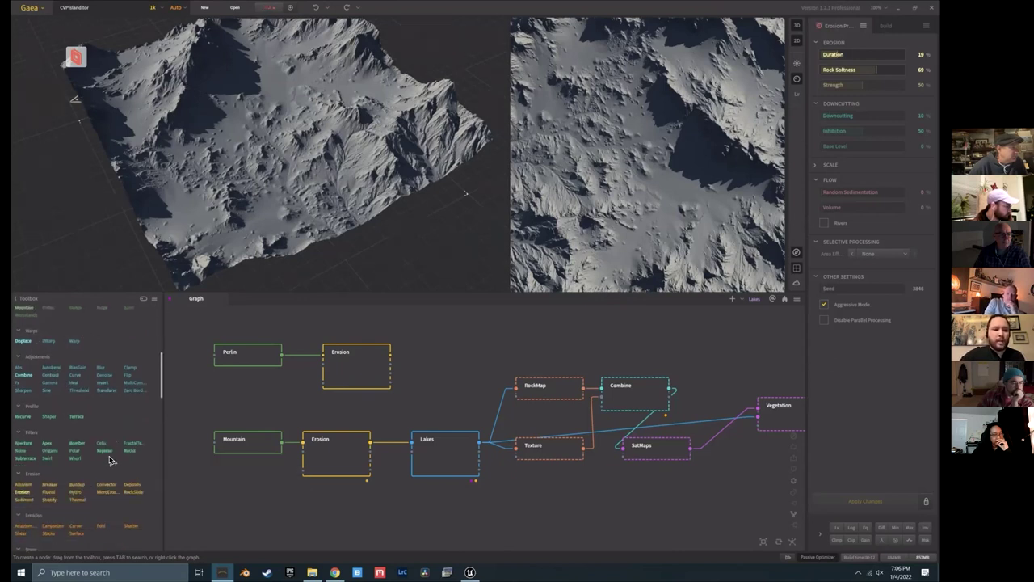
pyautogui.scroll(-4, 57, 500)
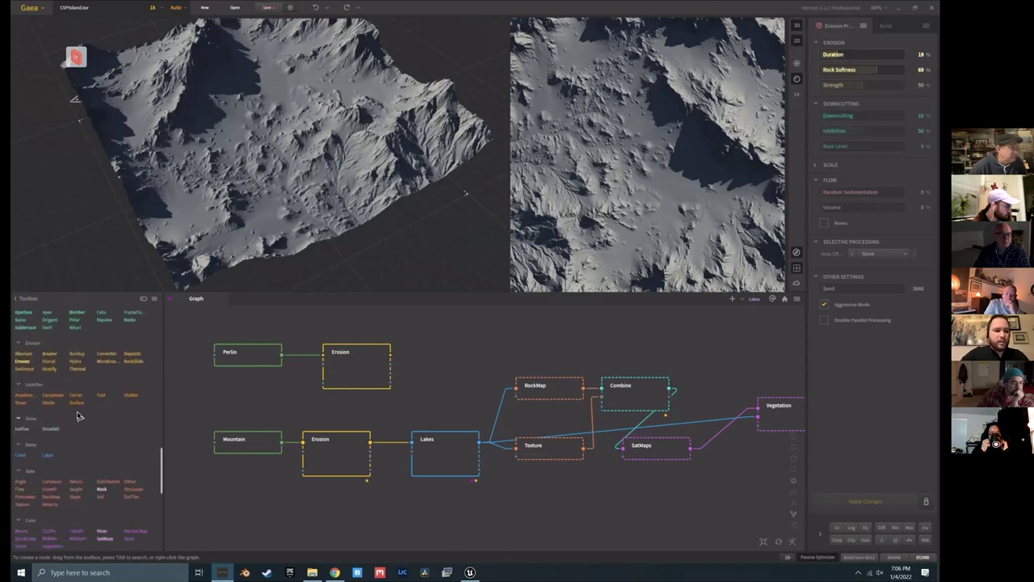
pyautogui.scroll(-2, 76, 413)
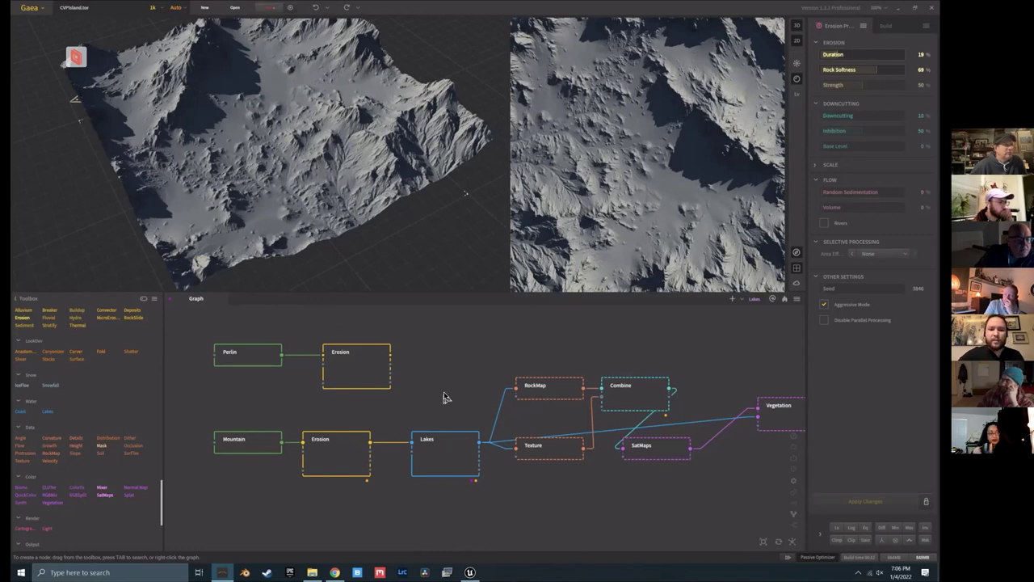
pyautogui.moveTo(437, 399); pyautogui.dragTo(191, 317)
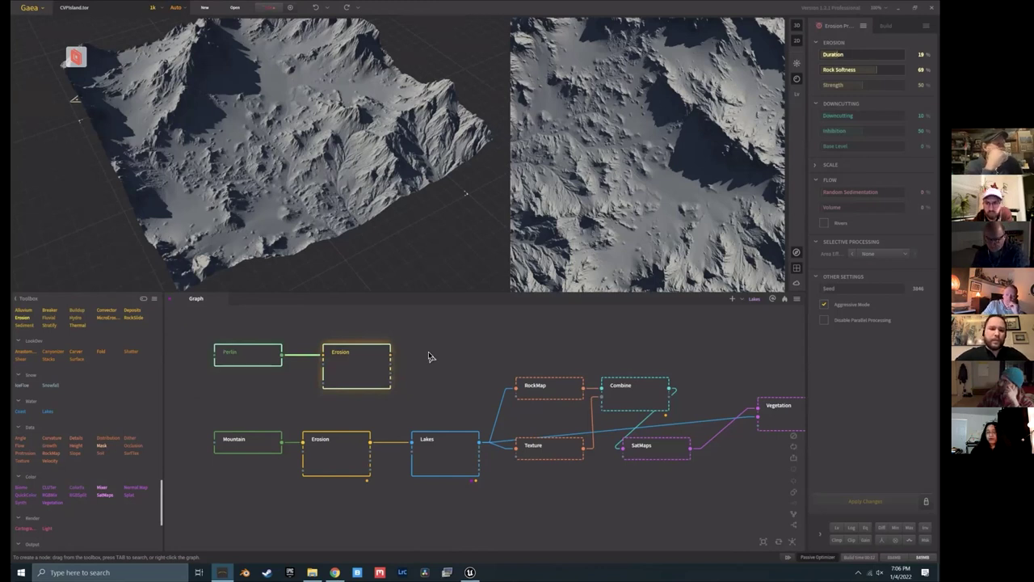
pyautogui.rightClick(357, 353)
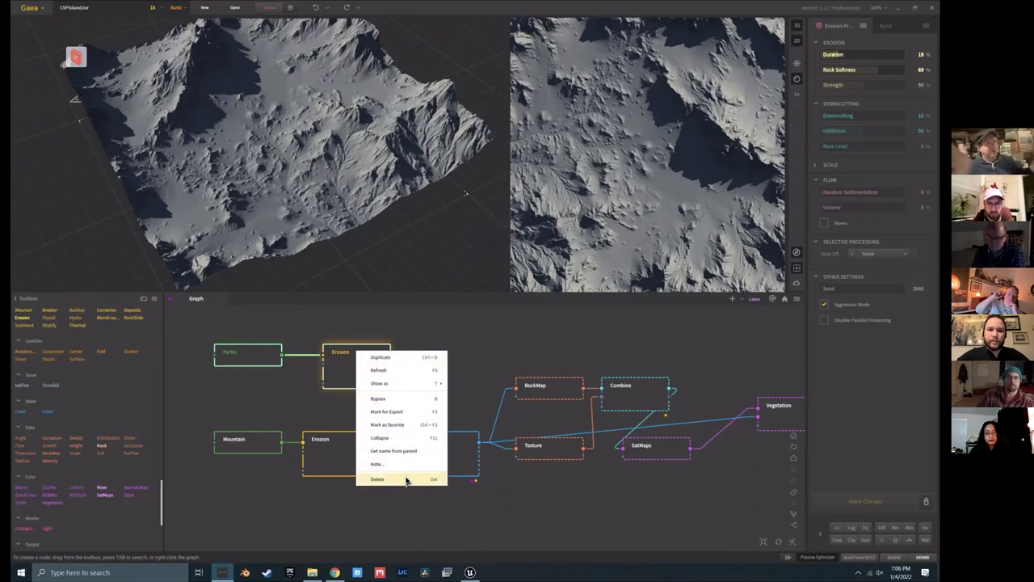
pyautogui.click(471, 343)
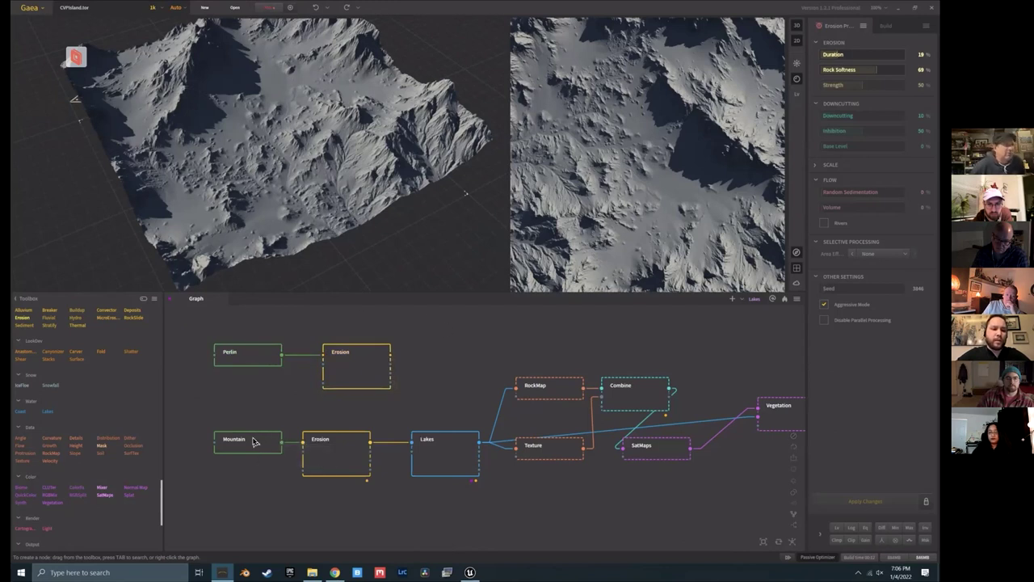
# Step: Try a Scale of 10% on the Mountain node and settle on a Scale of 92%
pyautogui.click(260, 440)
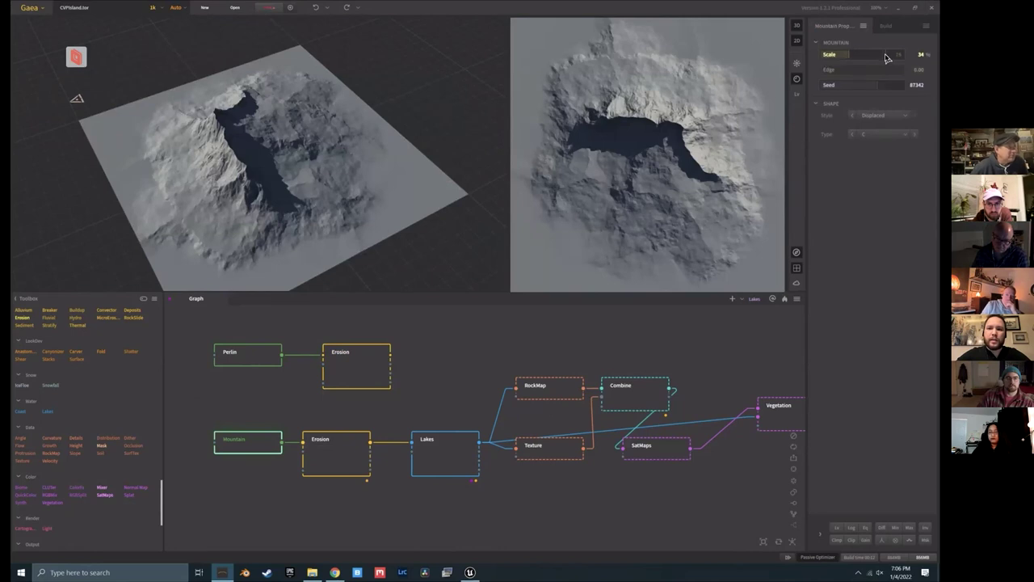
pyautogui.click(830, 55)
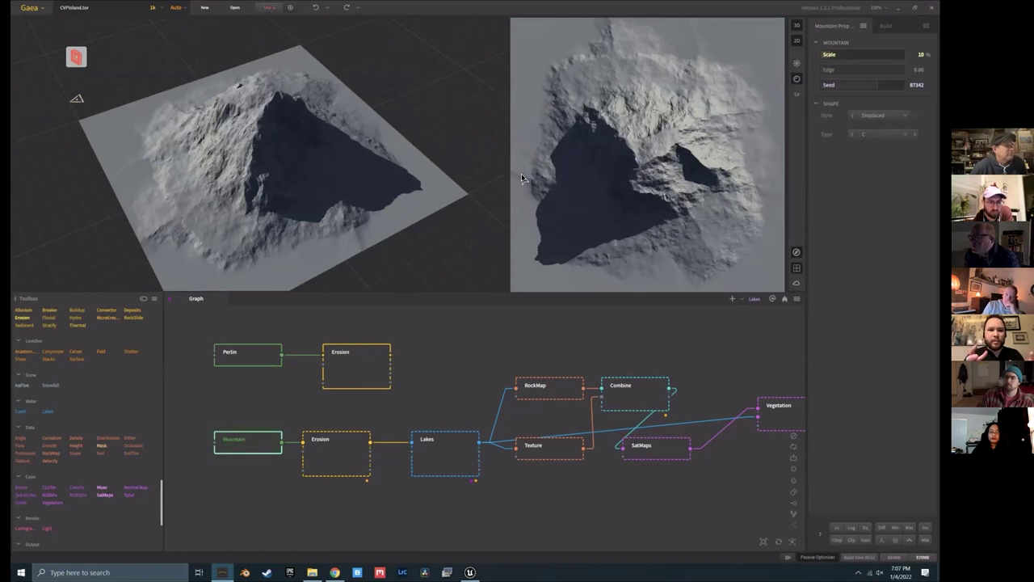
pyautogui.click(893, 57)
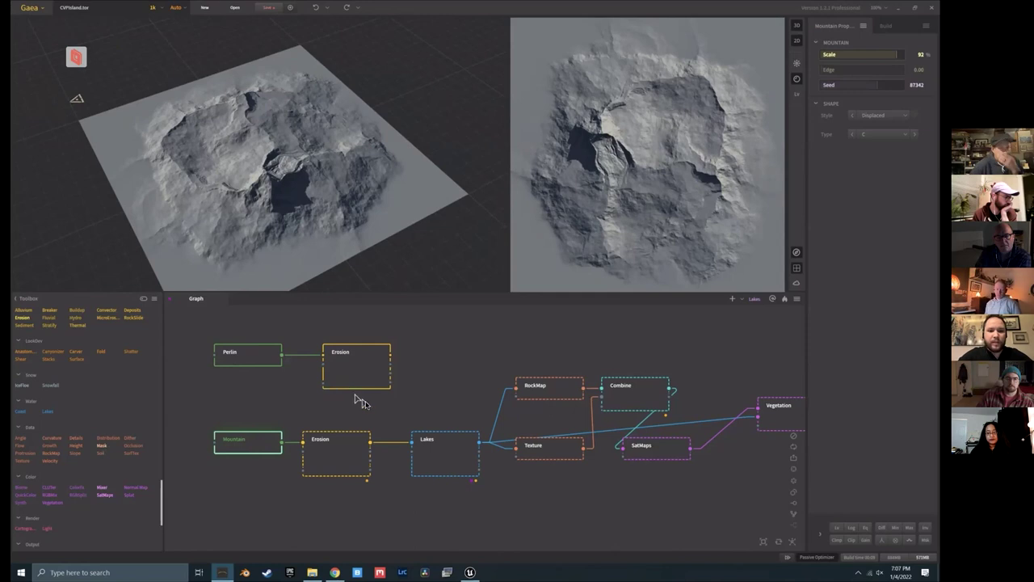
# Step: Delete the Perlin node together with its Erosion node, and display the Lakes node's terrain
pyautogui.moveTo(197, 316); pyautogui.dragTo(404, 415)
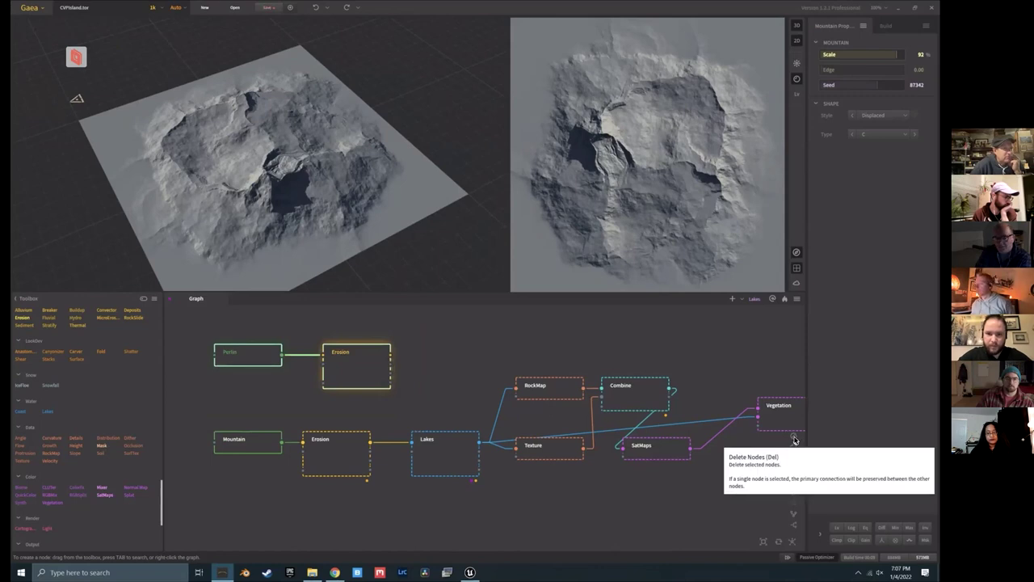
pyautogui.click(794, 439)
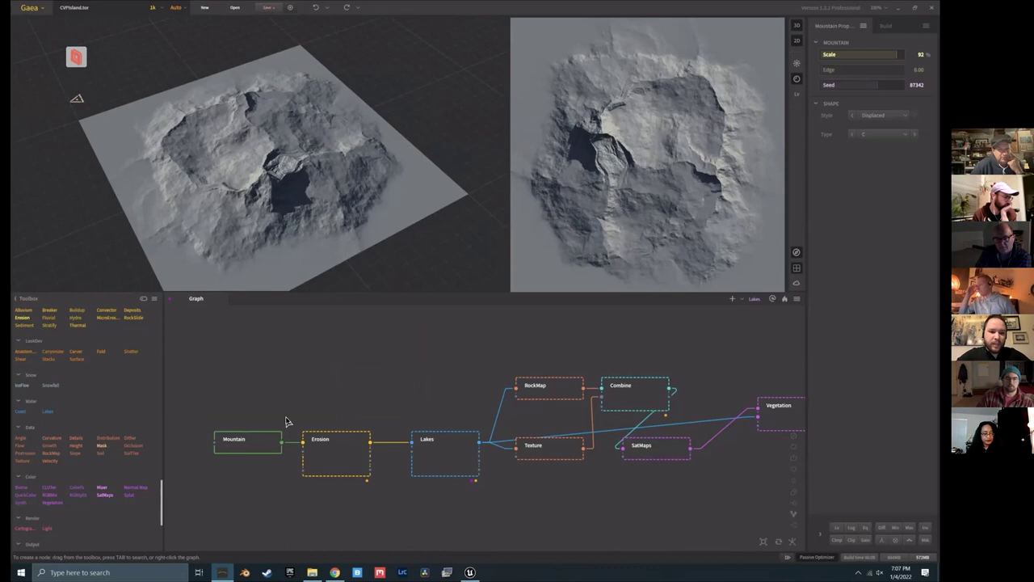
pyautogui.click(424, 456)
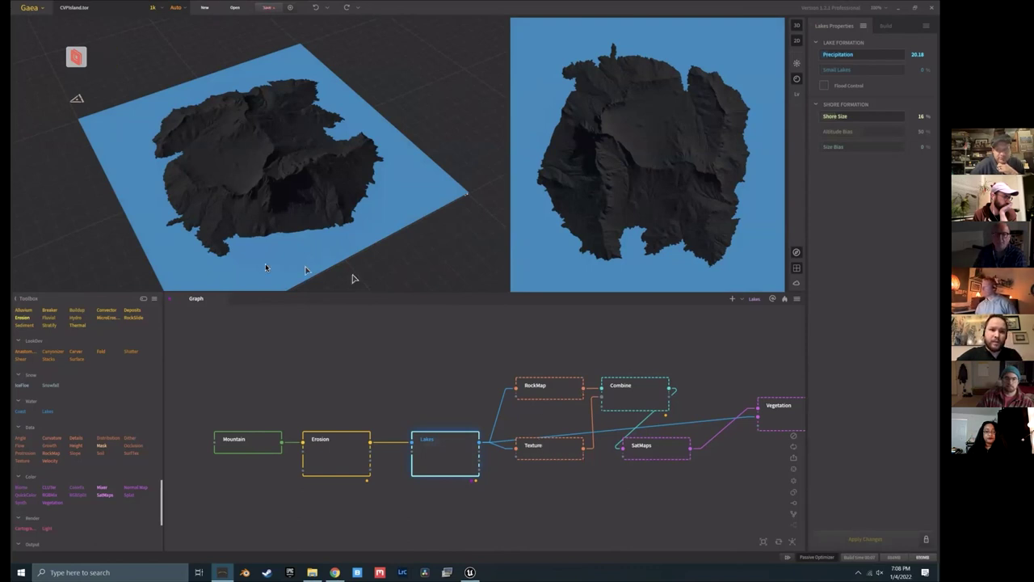
# Step: Display the RockMap node's output and examine its rock pattern on the island up close and from afar
pyautogui.click(553, 393)
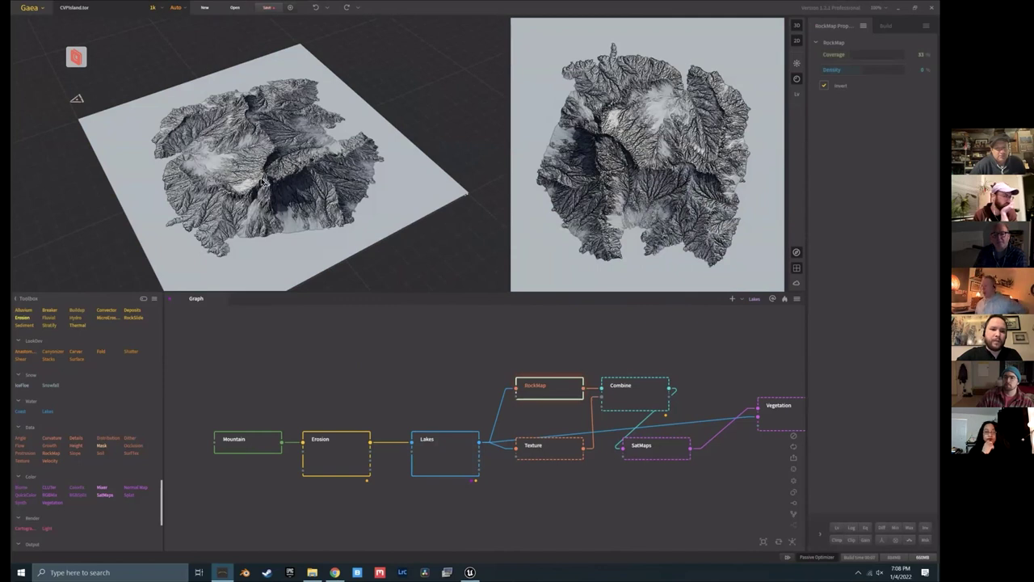
pyautogui.scroll(10, 260, 184)
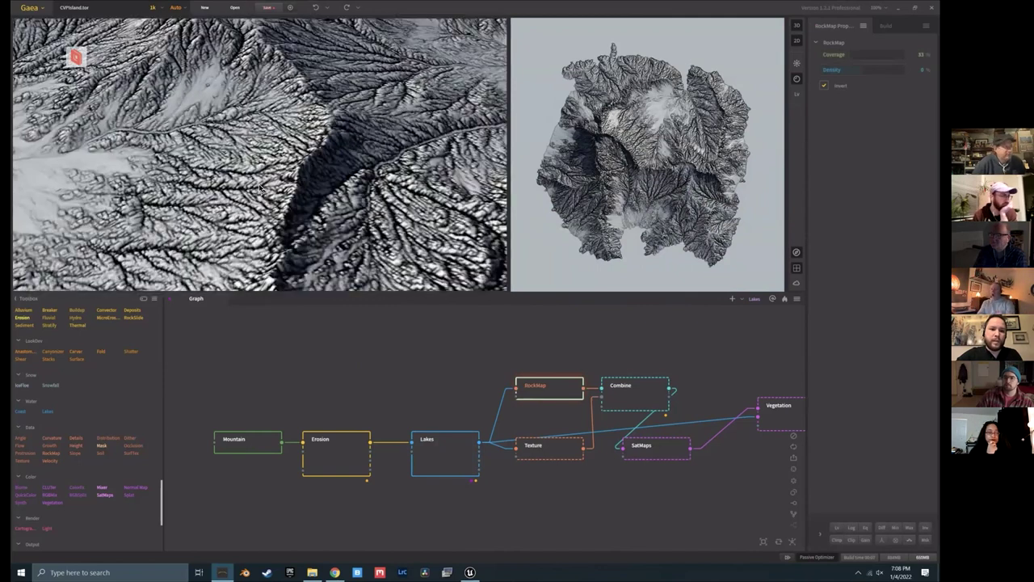
pyautogui.scroll(-5, 260, 186)
pyautogui.scroll(5, 174, 186)
pyautogui.scroll(4, 175, 185)
pyautogui.scroll(-5, 248, 188)
pyautogui.scroll(-6, 282, 185)
pyautogui.scroll(2, 289, 201)
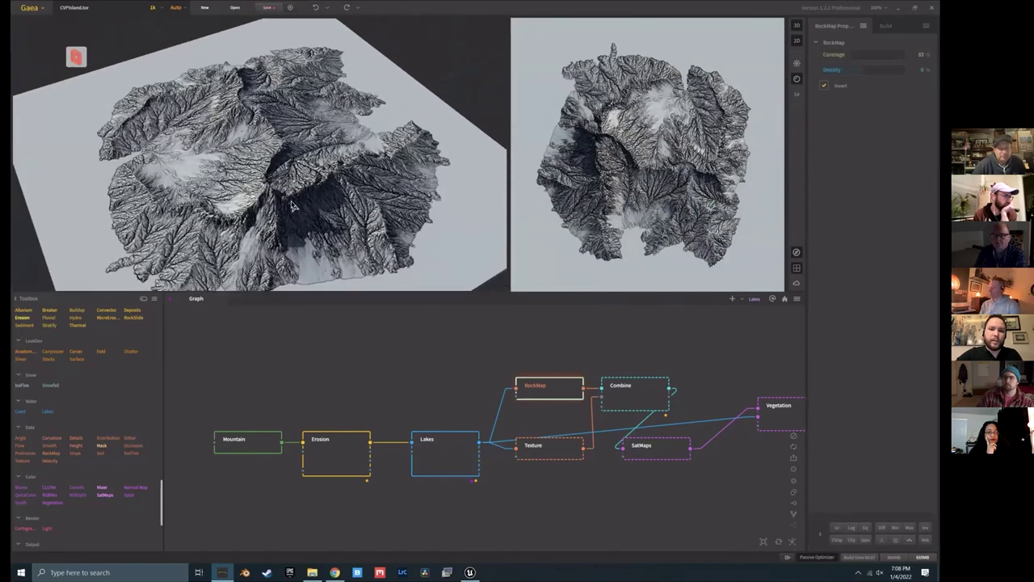
# Step: Move the Texture node lower in the graph and inspect its texture pattern on the island's ridges
pyautogui.click(533, 446)
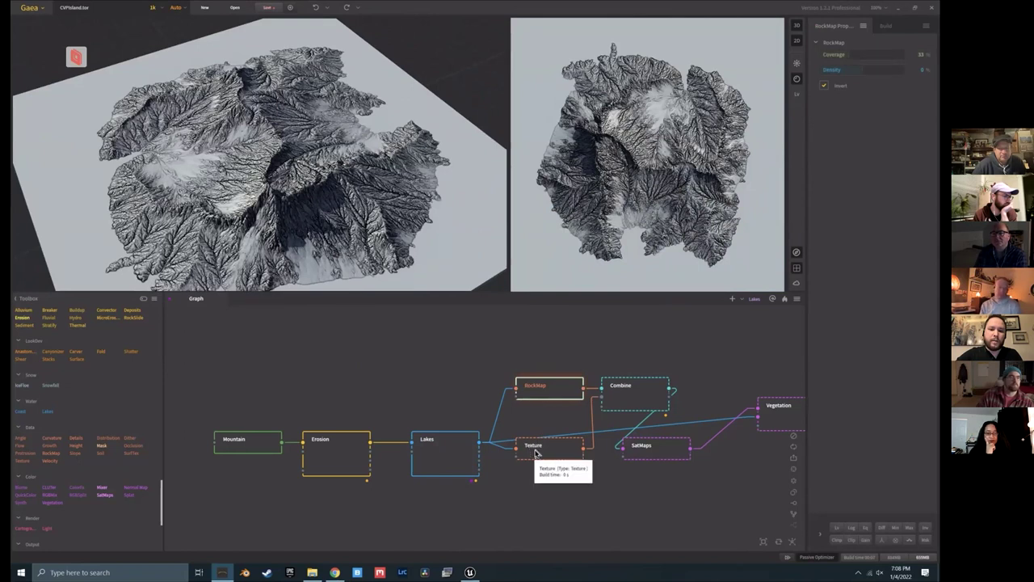
pyautogui.moveTo(525, 476); pyautogui.dragTo(535, 482)
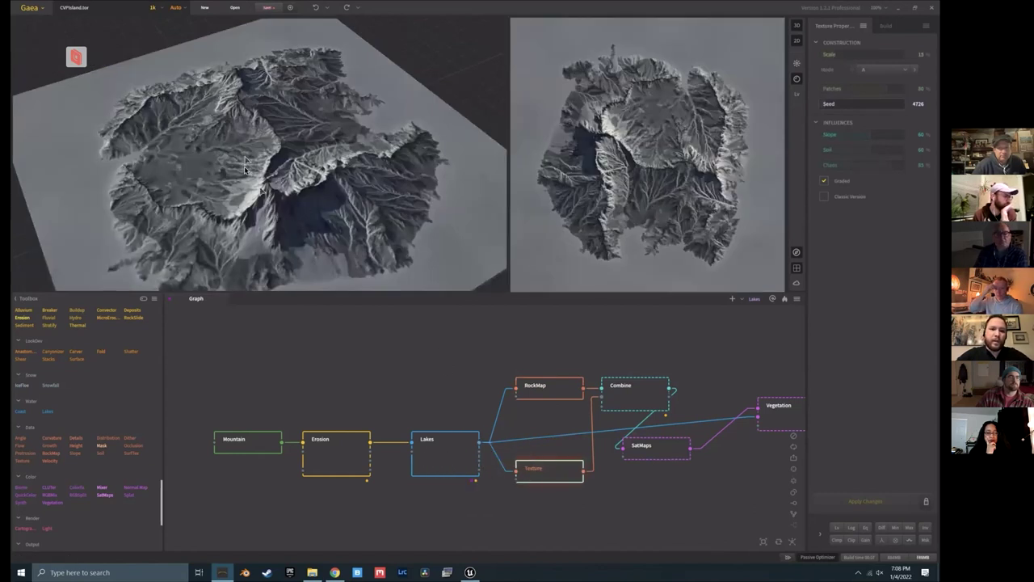
pyautogui.scroll(5, 222, 188)
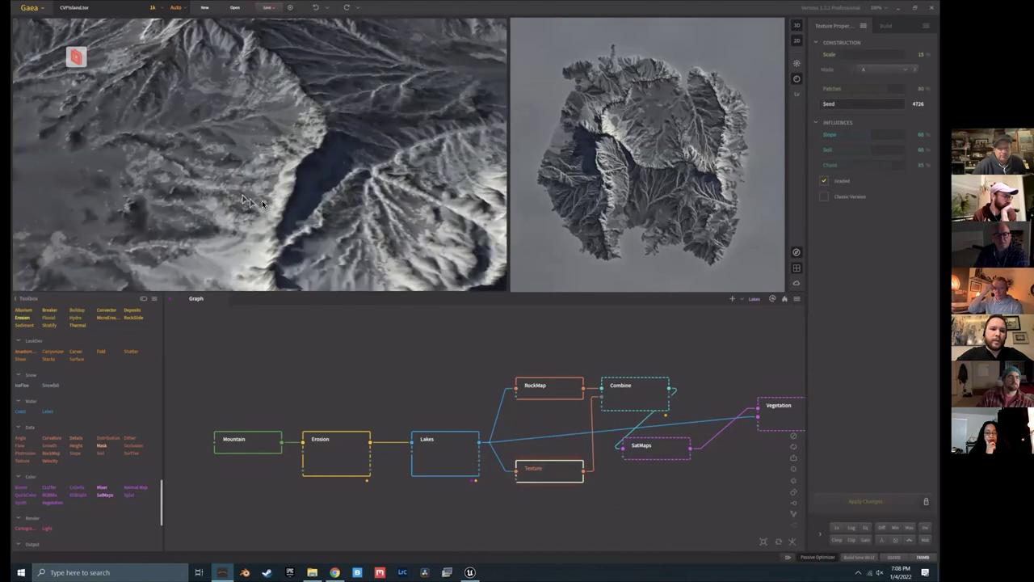
pyautogui.scroll(-6, 273, 206)
pyautogui.scroll(6, 271, 194)
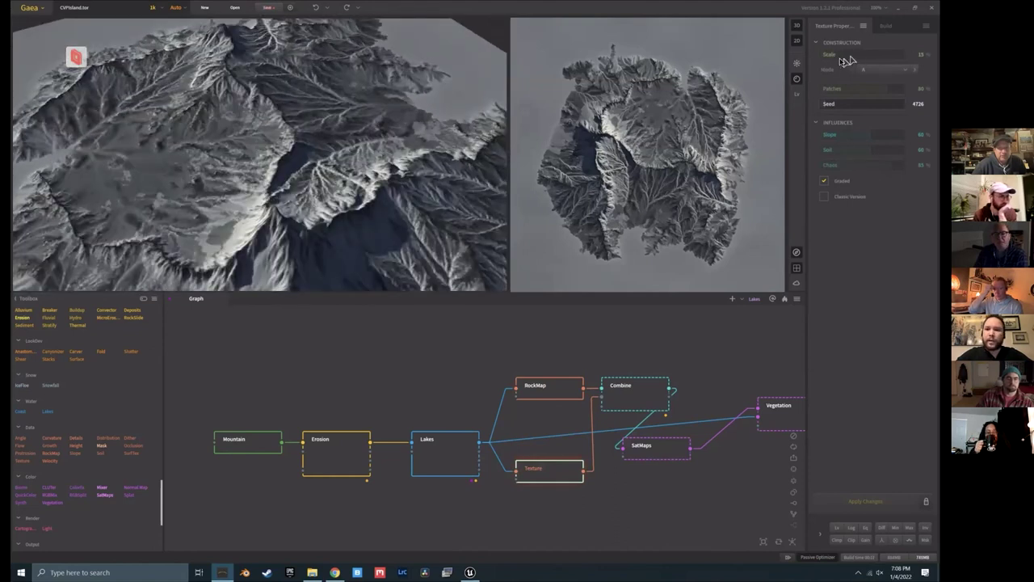
# Step: Set the Texture node's Seed to 20224 and move the node further below the RockMap node
pyautogui.moveTo(834, 109); pyautogui.dragTo(865, 96)
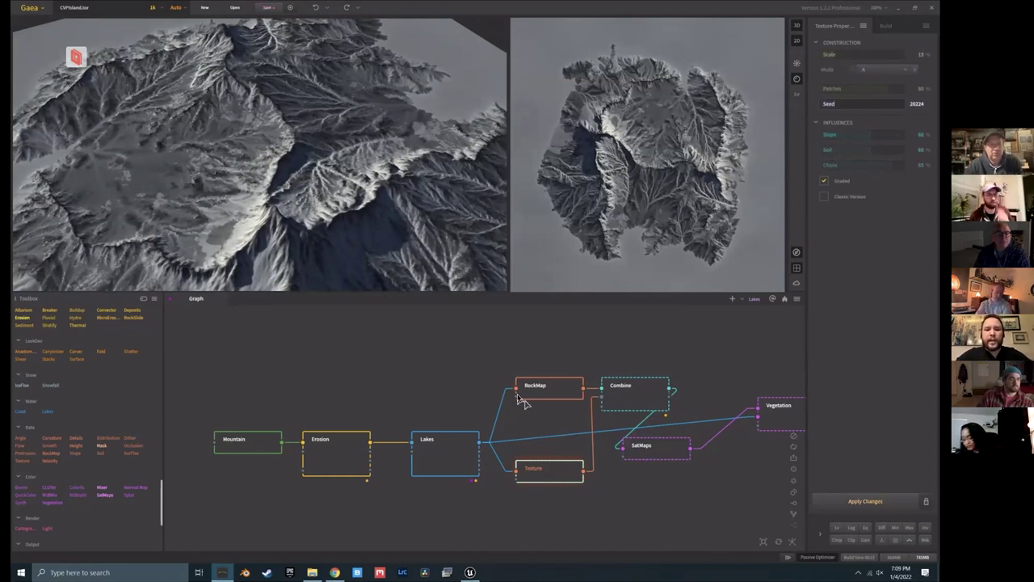
pyautogui.moveTo(535, 472); pyautogui.dragTo(534, 490)
pyautogui.click(222, 405)
# Step: Add a Soil node above the RockMap node and feed it from the Lakes node's output
pyautogui.scroll(-1, 118, 427)
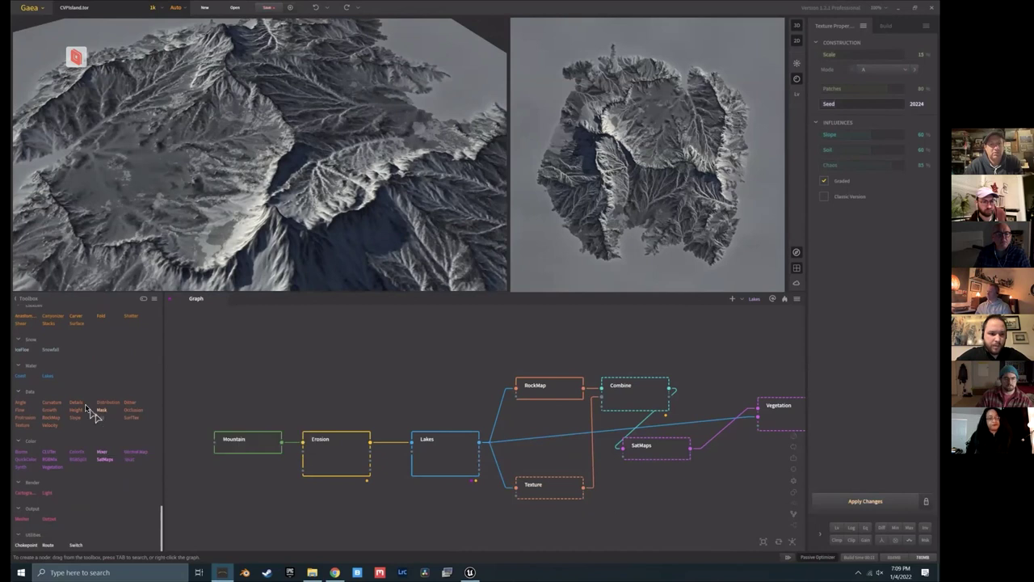
pyautogui.moveTo(100, 418); pyautogui.dragTo(522, 336)
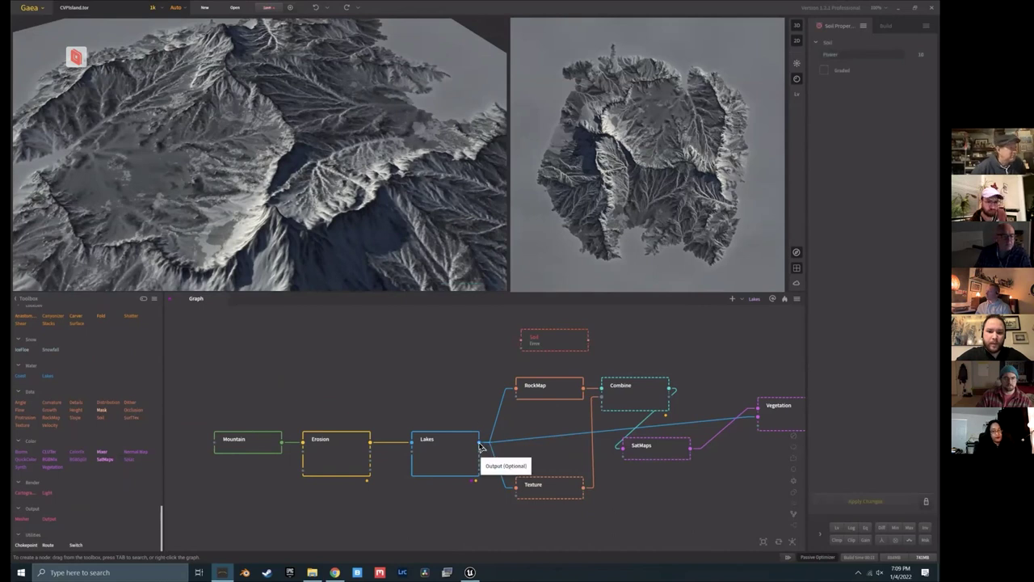
pyautogui.moveTo(479, 446); pyautogui.dragTo(521, 339)
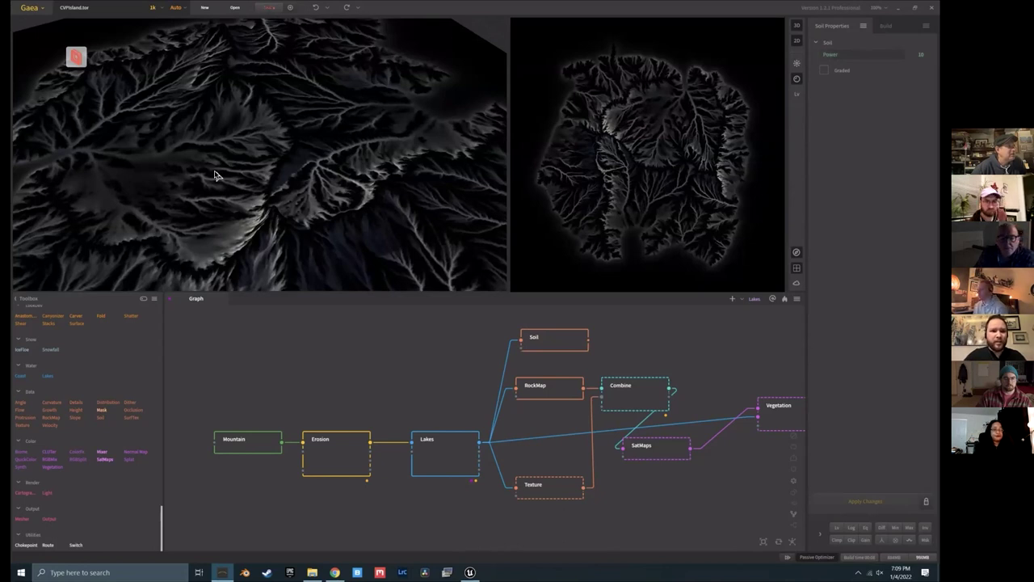
# Step: Inspect the Soil node's mask on the island at different distances and move the node clear of RockMap
pyautogui.scroll(-2, 247, 142)
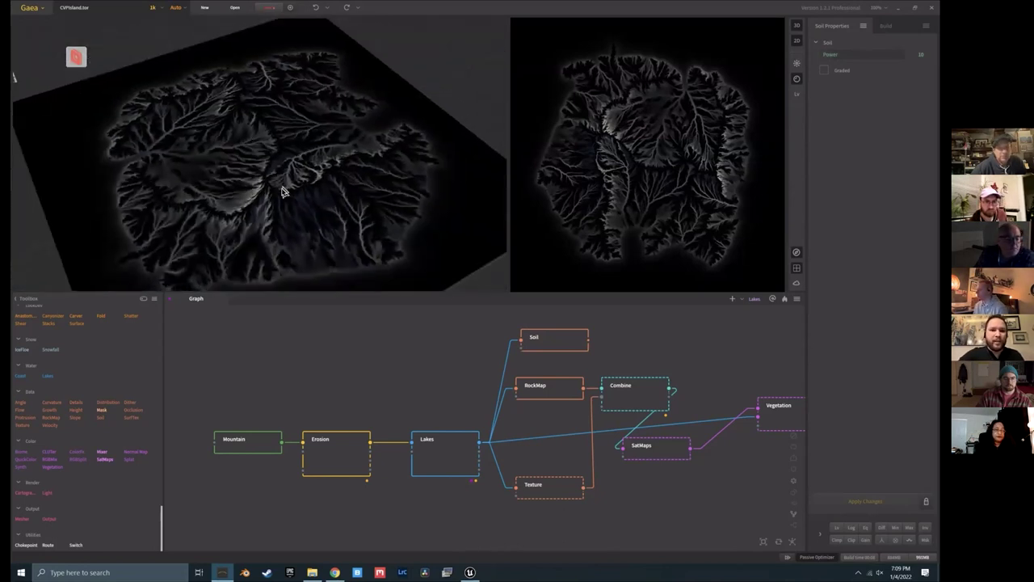
pyautogui.scroll(3, 281, 189)
pyautogui.scroll(1, 277, 197)
pyautogui.scroll(-3, 277, 197)
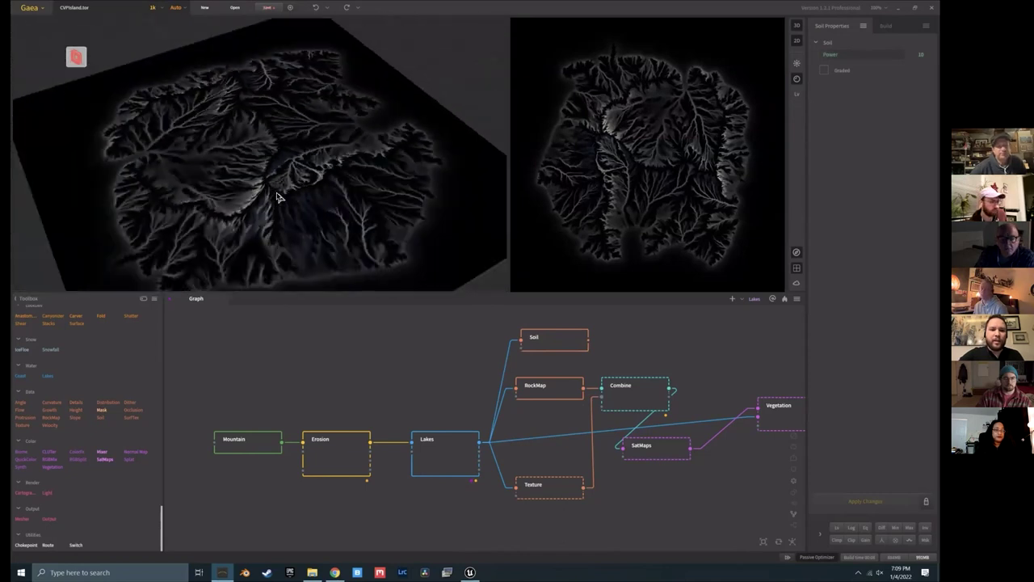
pyautogui.scroll(1, 277, 196)
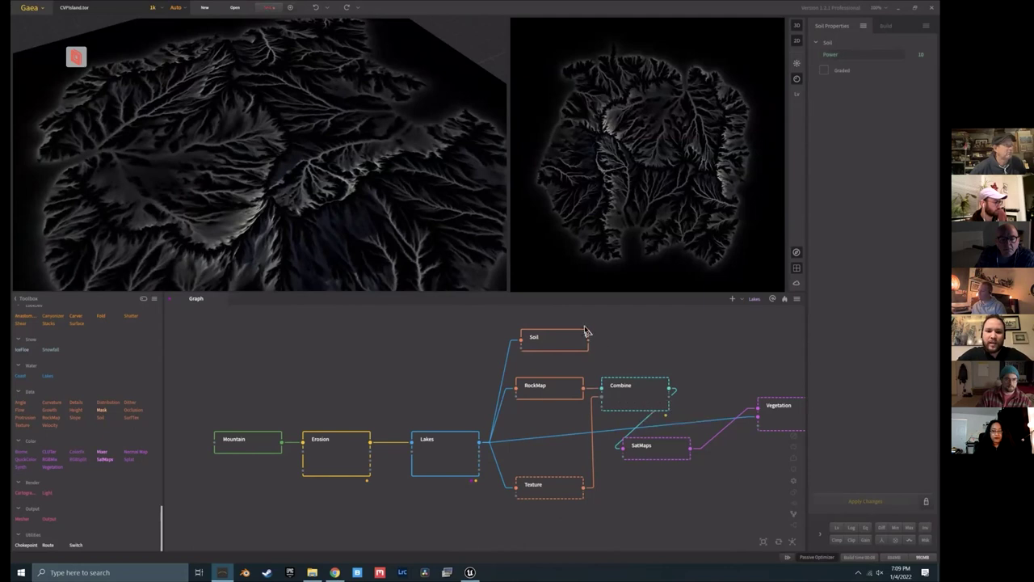
pyautogui.moveTo(555, 348); pyautogui.dragTo(513, 340)
# Step: Build the Texture node with its new seed and display the Combine node's blend of RockMap and Texture
pyautogui.click(533, 485)
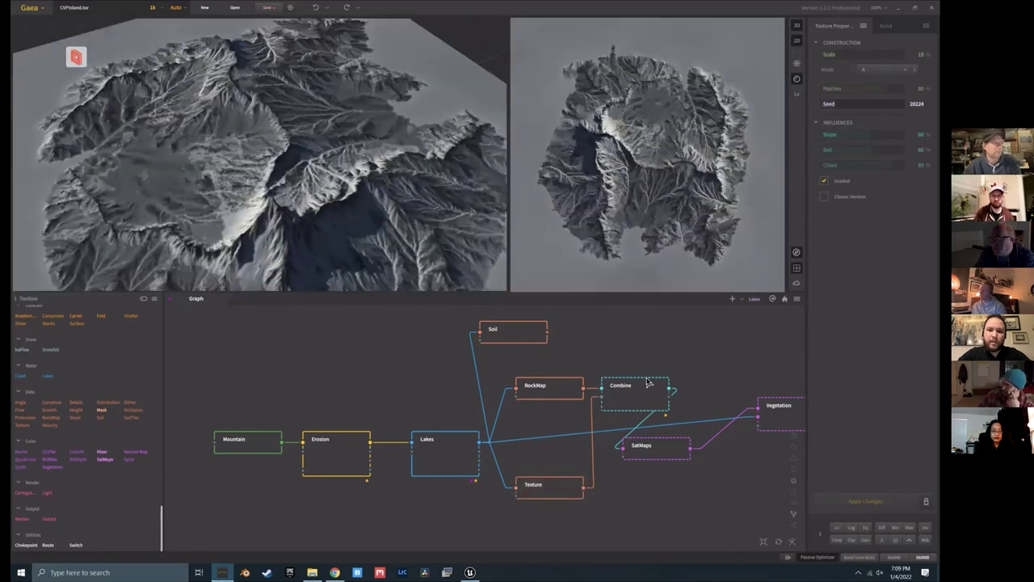
pyautogui.click(638, 387)
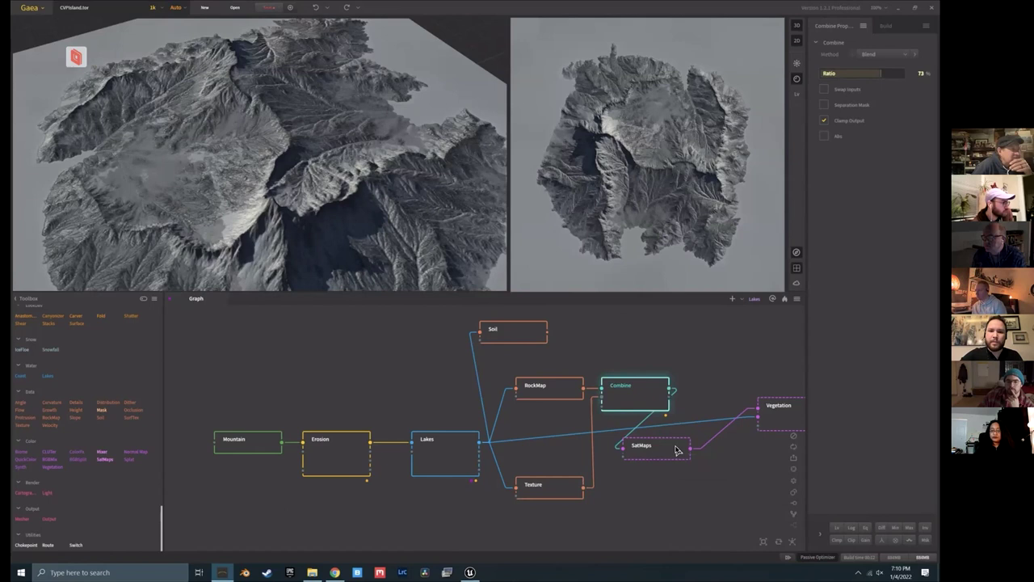
# Step: Display the SatMaps node's colouring, move the node above and beyond Combine, and browse the Green library's satellite maps
pyautogui.scroll(1, 677, 450)
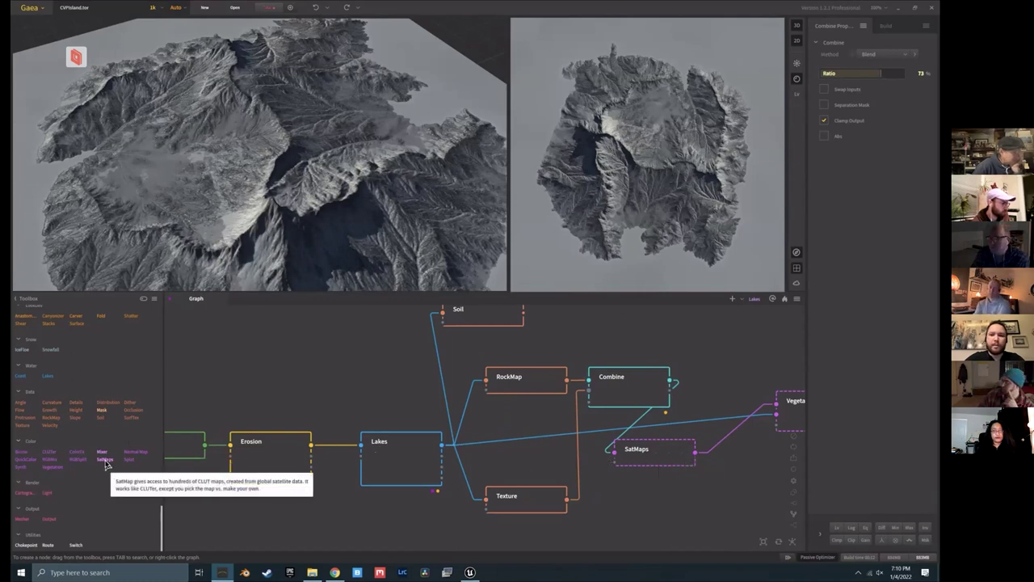
pyautogui.click(669, 458)
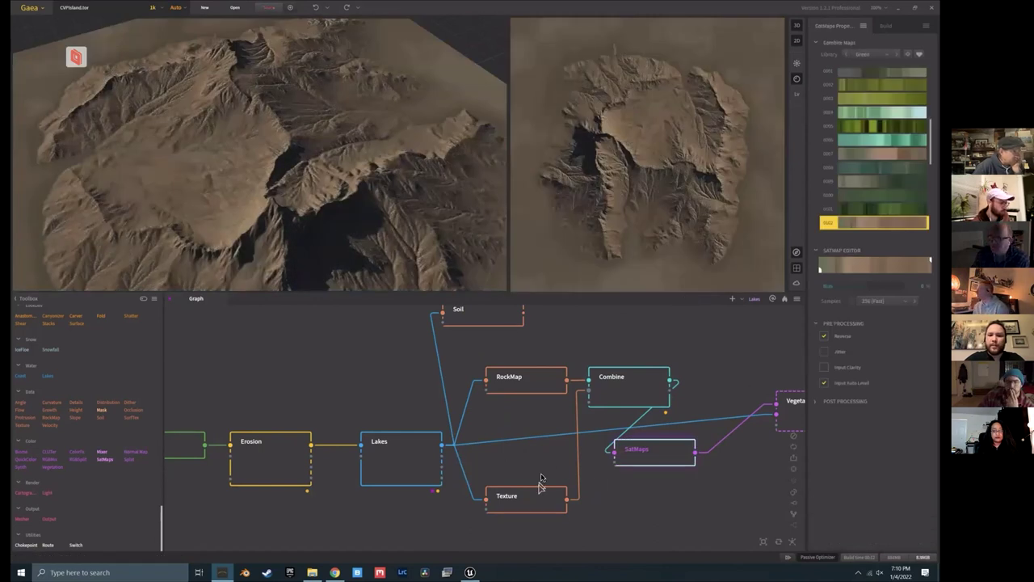
pyautogui.moveTo(669, 457); pyautogui.dragTo(739, 338)
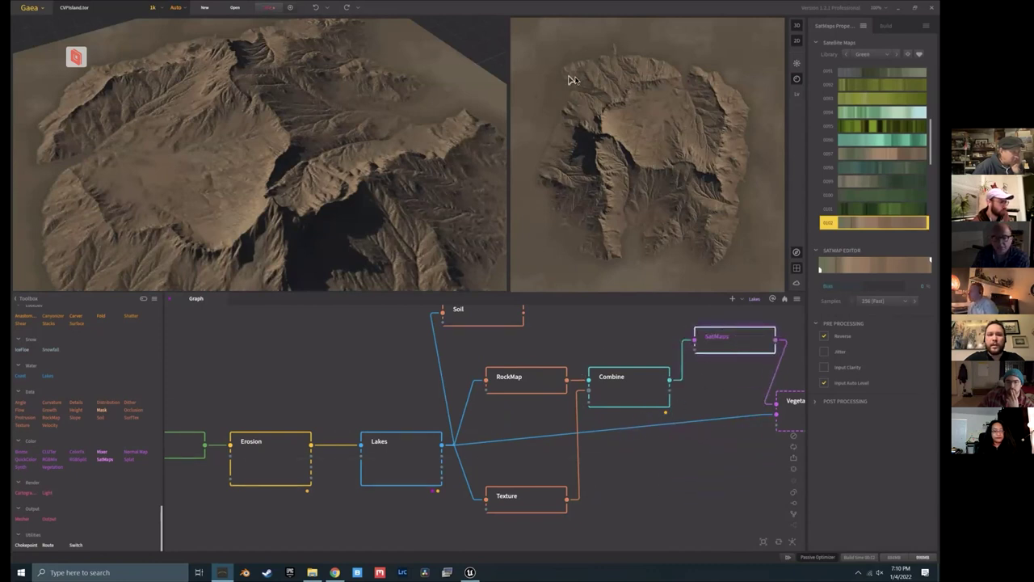
pyautogui.scroll(-3, 889, 179)
pyautogui.scroll(2, 882, 185)
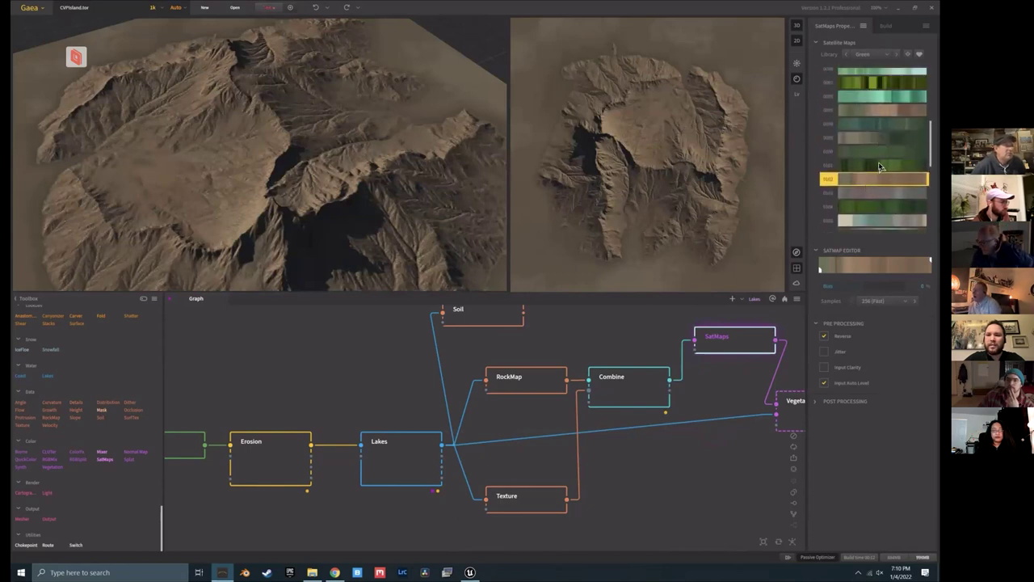
# Step: Try several green, teal and dark satellite maps from the Green library on SatMaps and return to brown map 0102
pyautogui.click(880, 166)
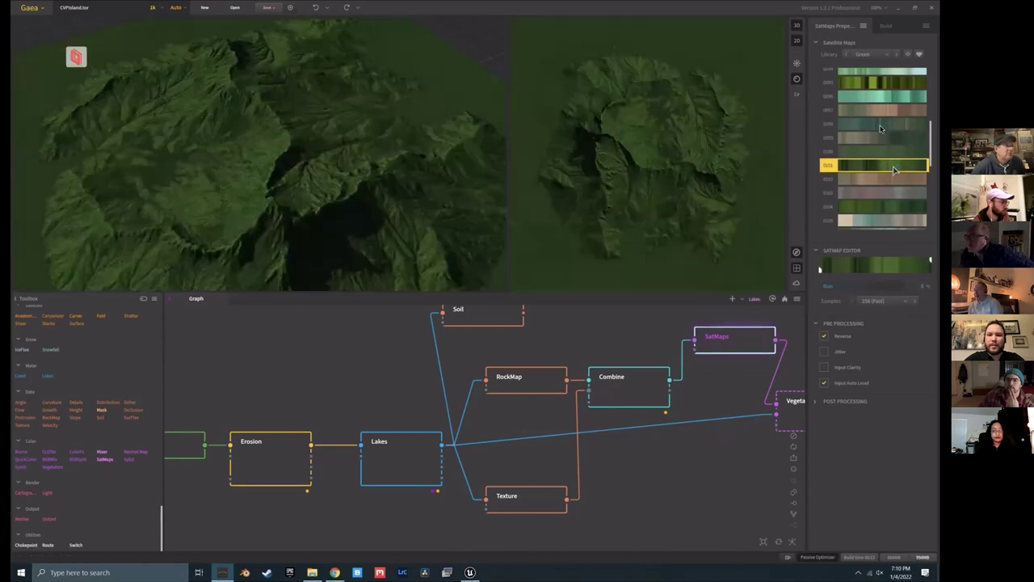
pyautogui.click(886, 109)
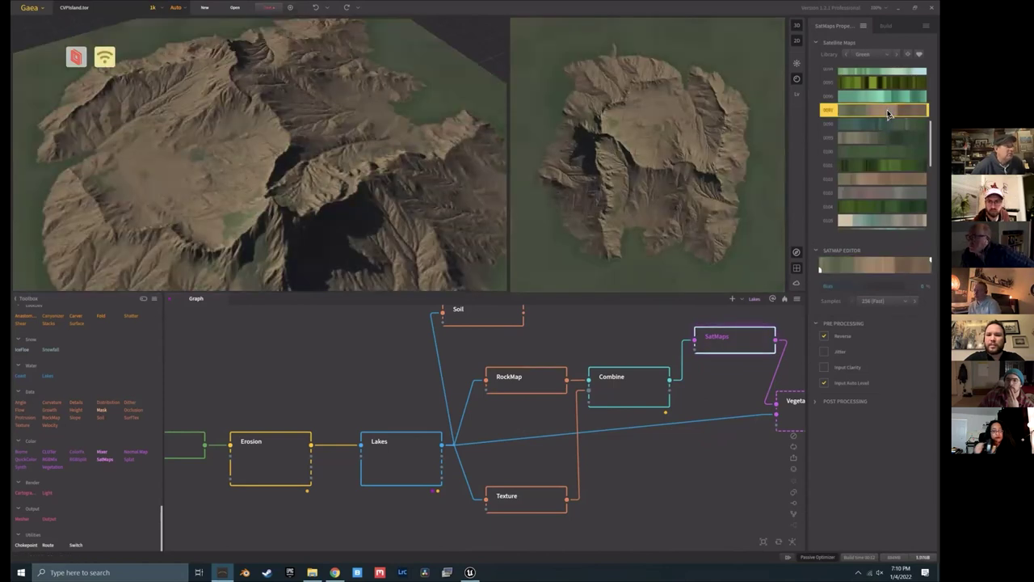
pyautogui.scroll(-3, 889, 161)
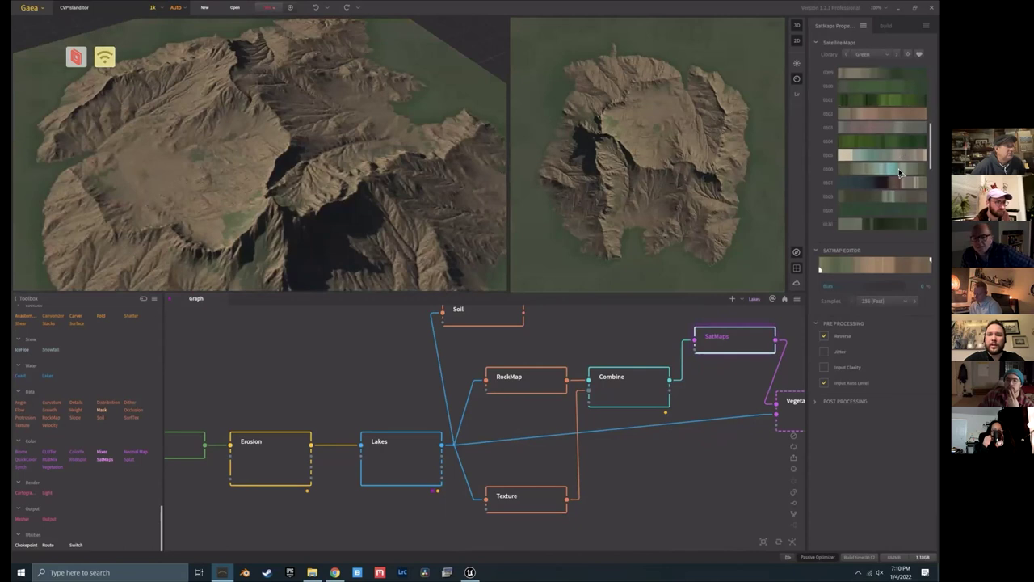
pyautogui.click(885, 170)
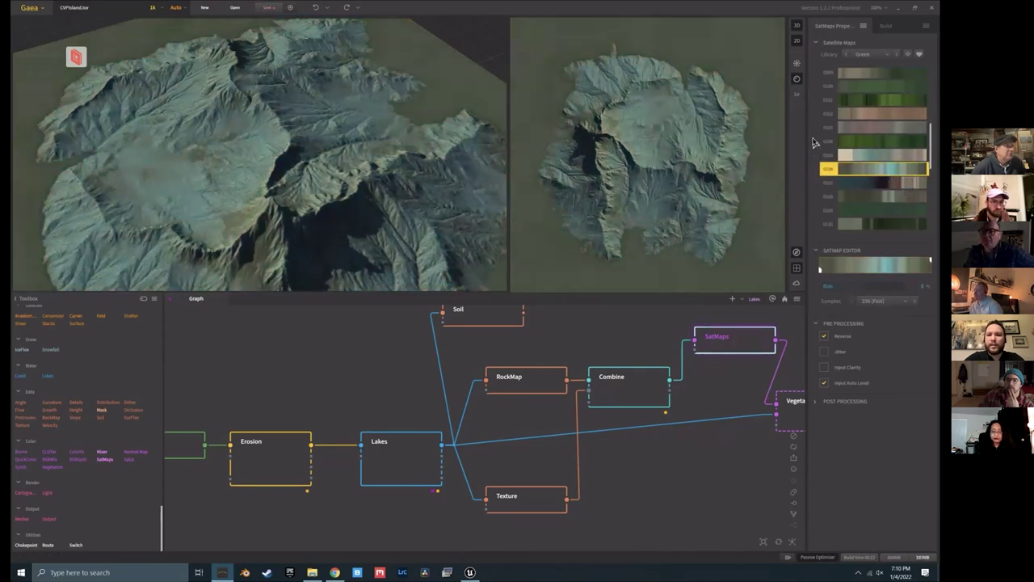
pyautogui.click(892, 196)
pyautogui.click(885, 184)
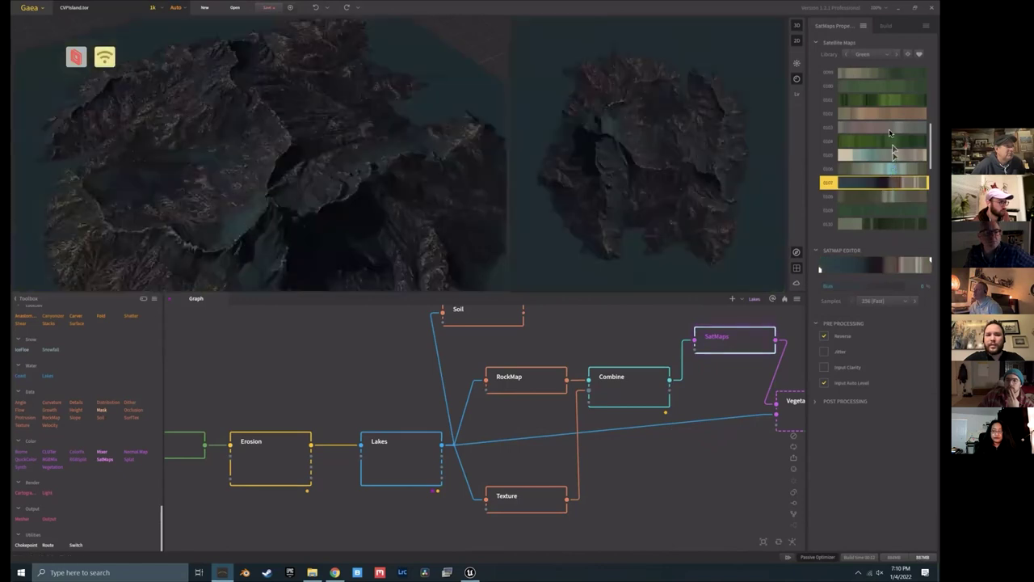
pyautogui.click(893, 103)
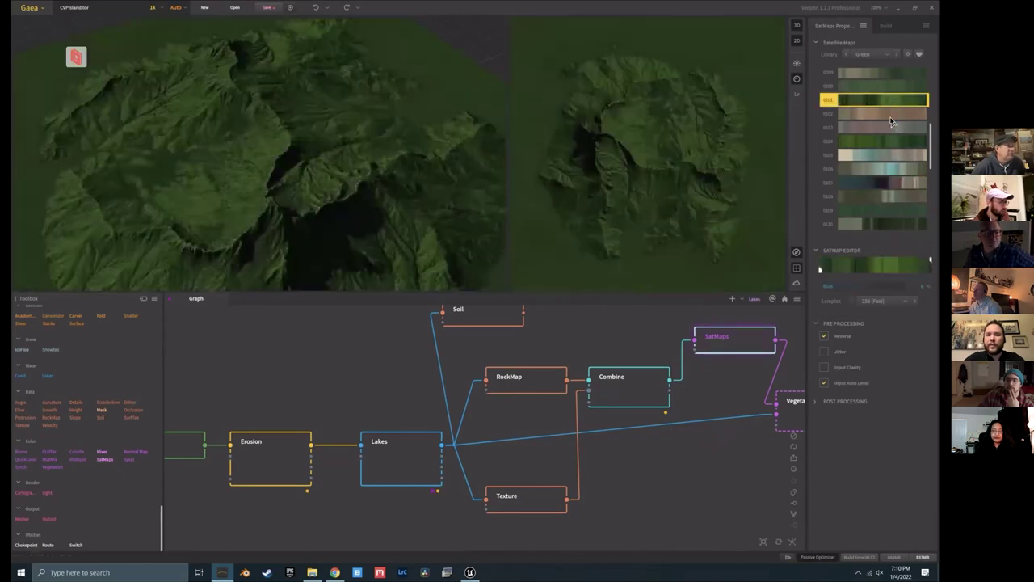
pyautogui.click(892, 117)
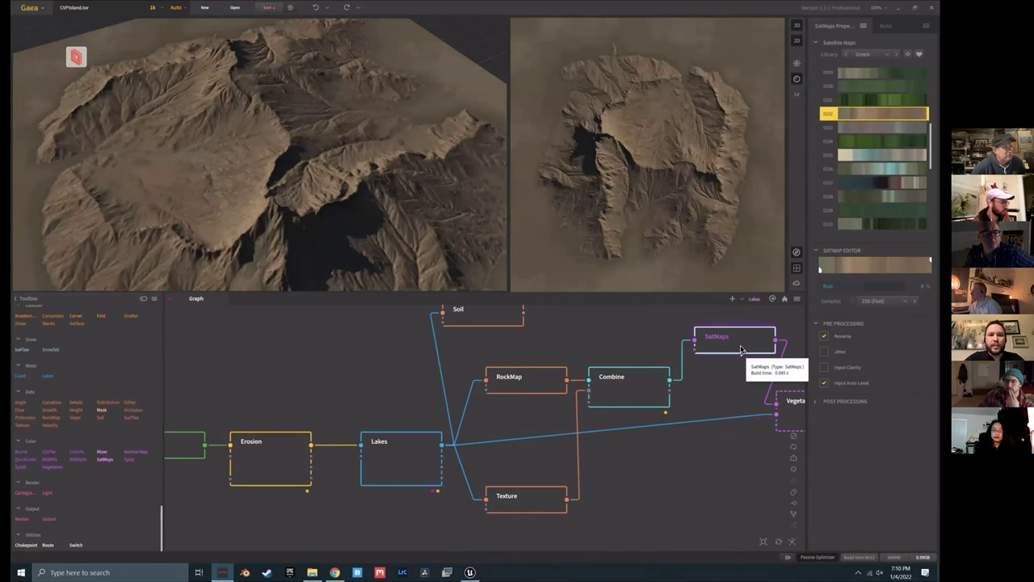
# Step: Arrange the SatMaps node above Combine's output, display the Vegetation node and move it farther from SatMaps
pyautogui.moveTo(727, 344); pyautogui.dragTo(717, 385)
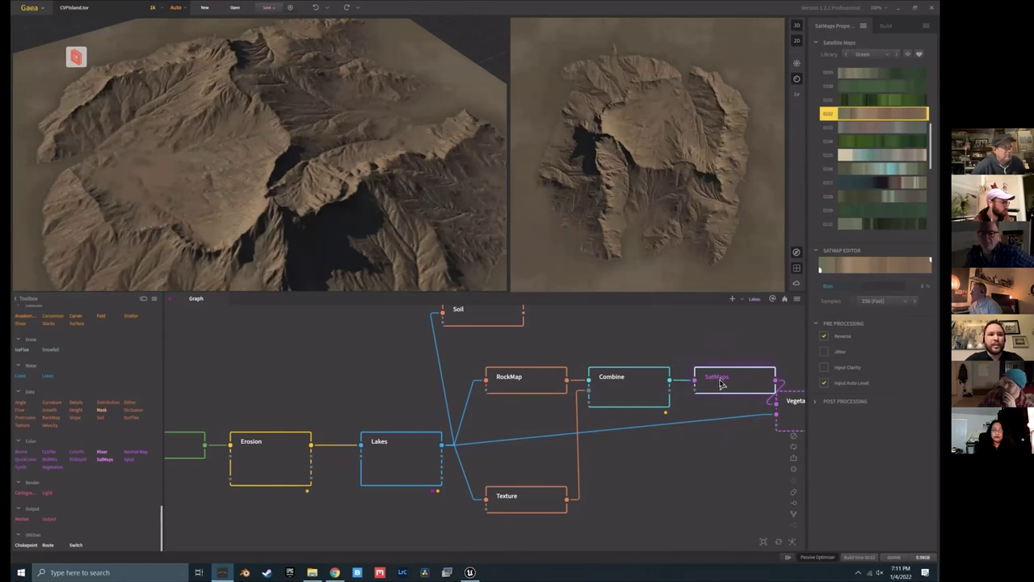
pyautogui.moveTo(721, 383); pyautogui.dragTo(723, 342)
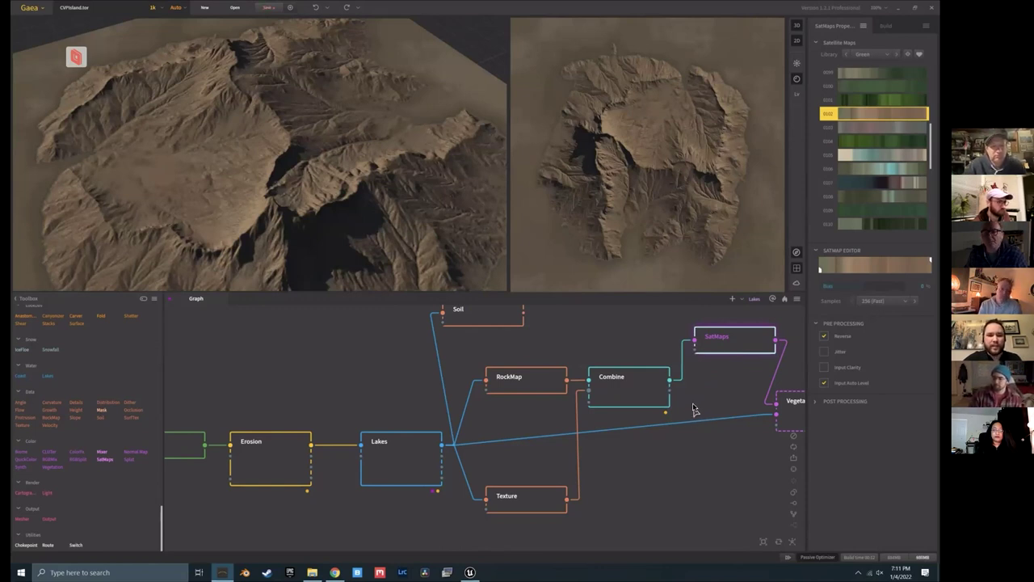
pyautogui.moveTo(694, 406); pyautogui.dragTo(461, 444, button='middle')
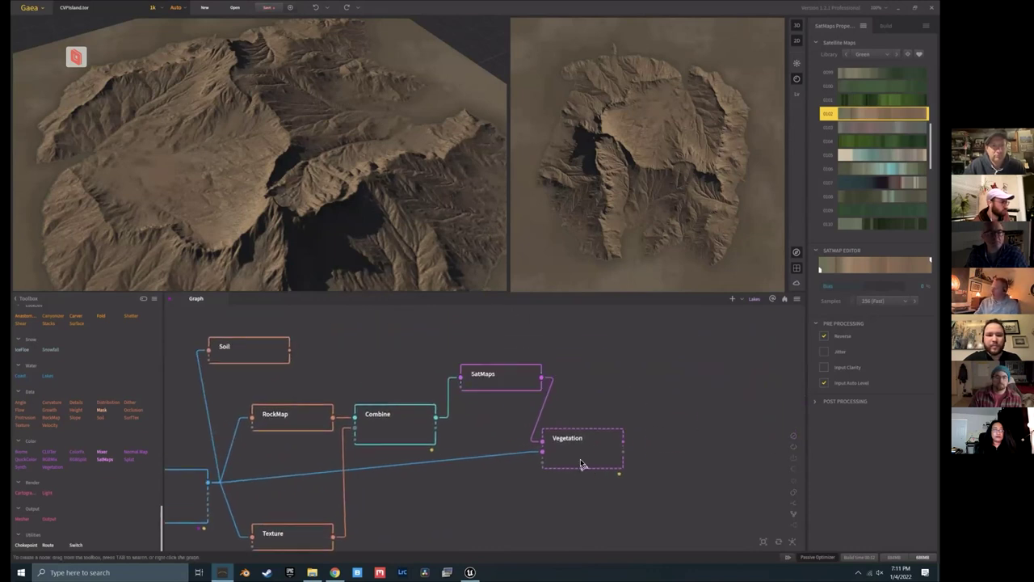
pyautogui.moveTo(583, 456); pyautogui.dragTo(646, 441)
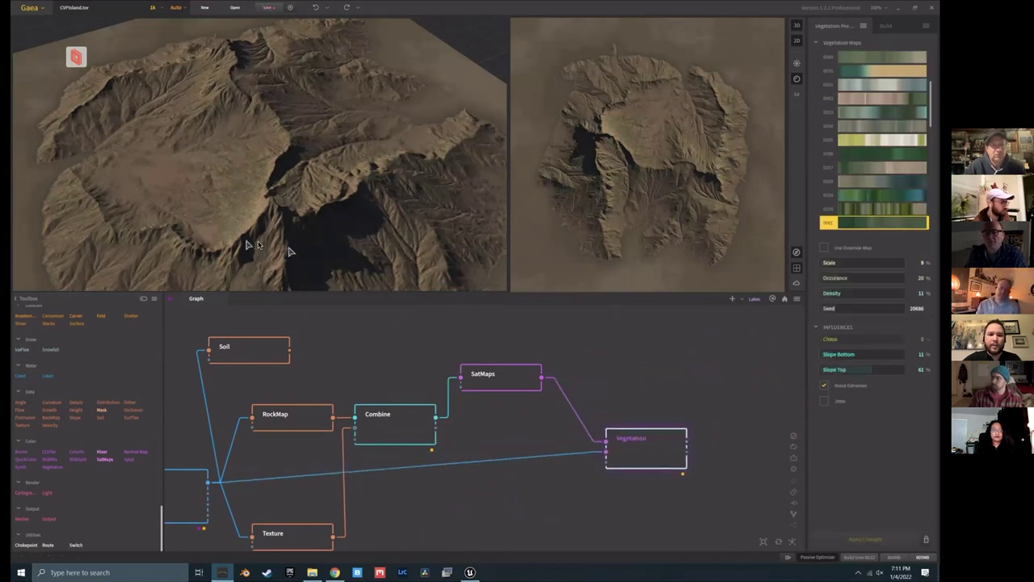
# Step: Try the Dist port in the Vegetation node's 2D preview and shift the node up, level with Combine
pyautogui.rightClick(680, 137)
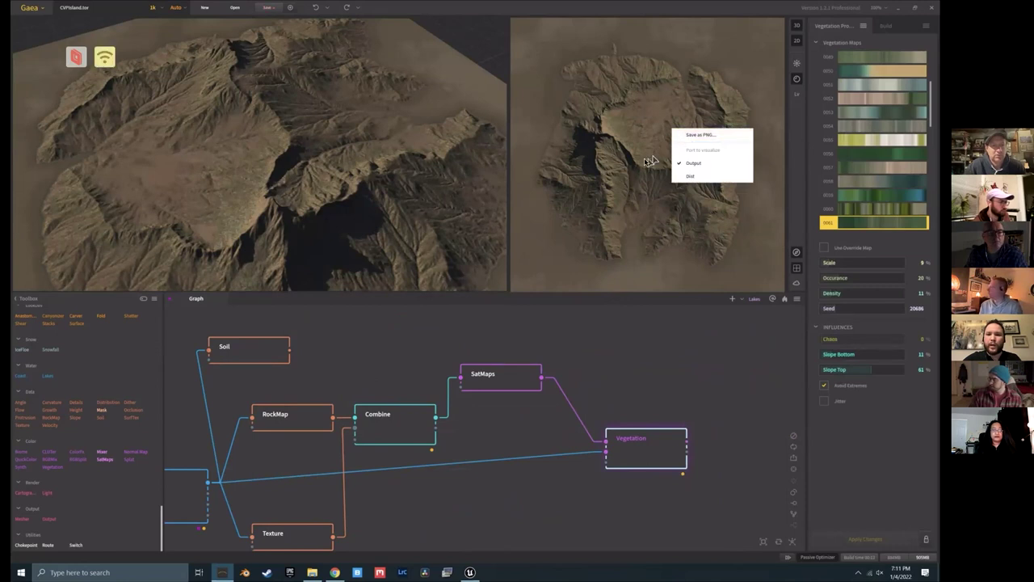
pyautogui.click(688, 181)
pyautogui.rightClick(657, 158)
pyautogui.click(689, 196)
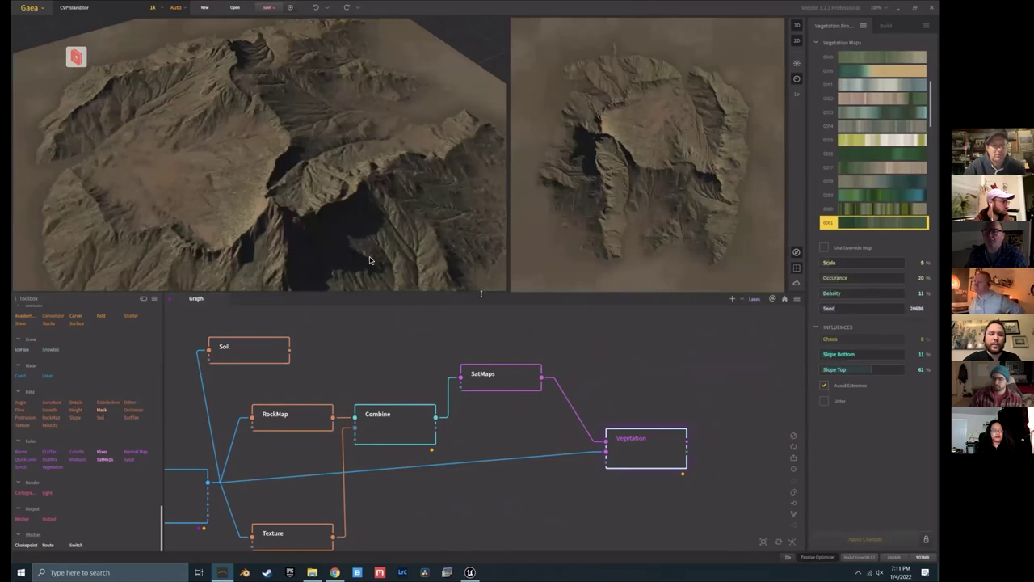
pyautogui.moveTo(631, 449); pyautogui.dragTo(645, 425)
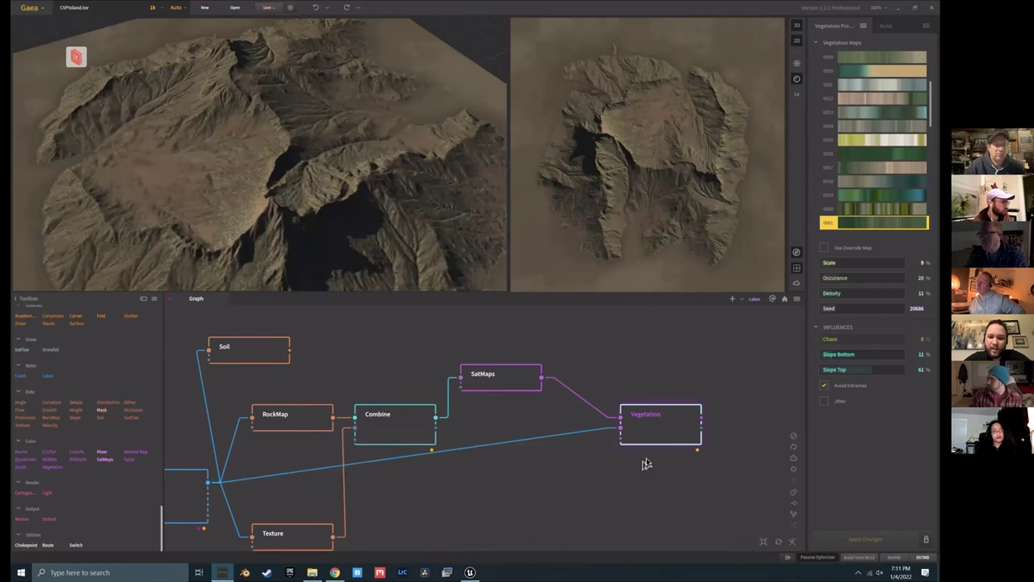
# Step: Review the node chain from Mountain through Vegetation and fit the entire graph in view
pyautogui.click(579, 475)
pyautogui.rightClick(573, 448)
pyautogui.click(485, 494)
pyautogui.scroll(-1, 522, 471)
pyautogui.scroll(-1, 523, 471)
pyautogui.moveTo(459, 500); pyautogui.dragTo(567, 454, button='middle')
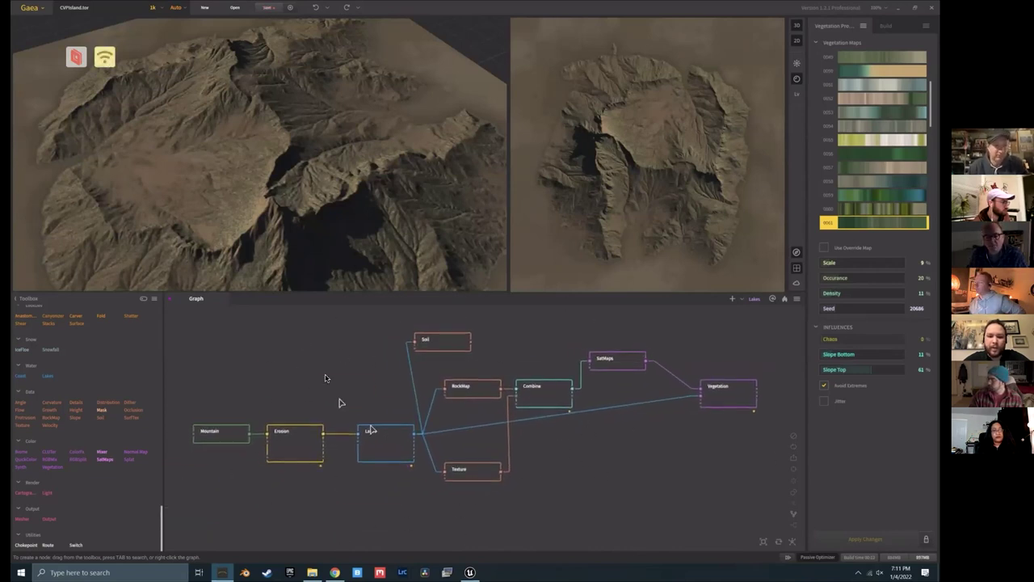
pyautogui.moveTo(581, 464); pyautogui.dragTo(546, 442, button='middle')
pyautogui.moveTo(580, 468); pyautogui.dragTo(557, 432, button='middle')
pyautogui.scroll(-2, 556, 437)
pyautogui.scroll(5, 556, 445)
pyautogui.scroll(3, 671, 497)
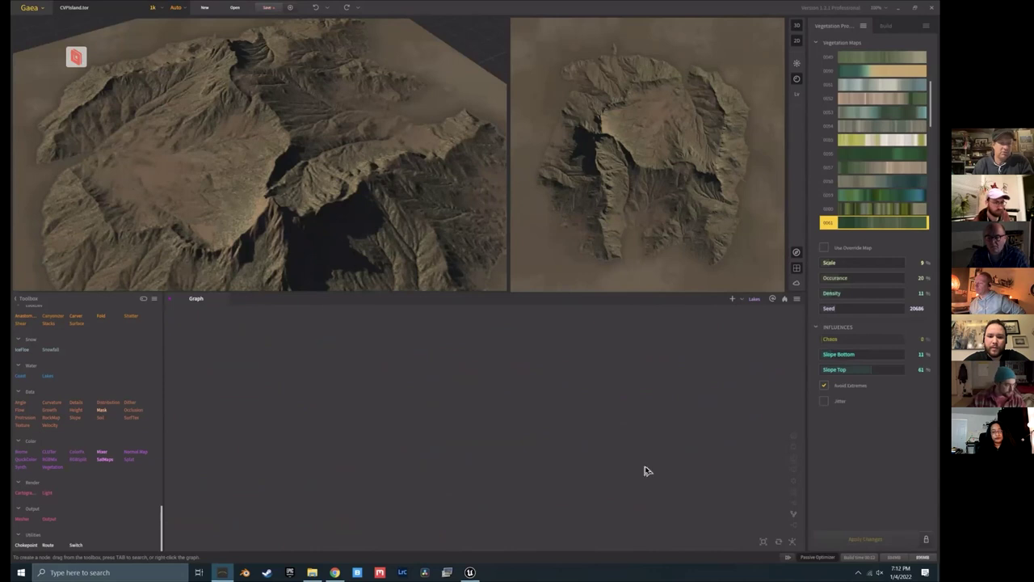
pyautogui.click(763, 544)
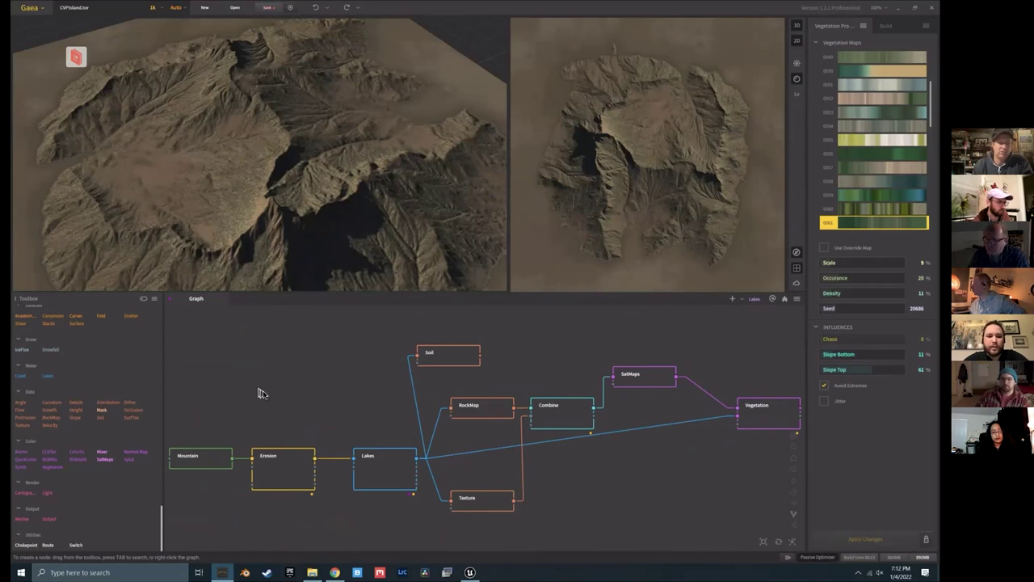
# Step: Randomise the Mountain node's seed to 28224 and rebuild the chain to display the Vegetation result
pyautogui.click(224, 461)
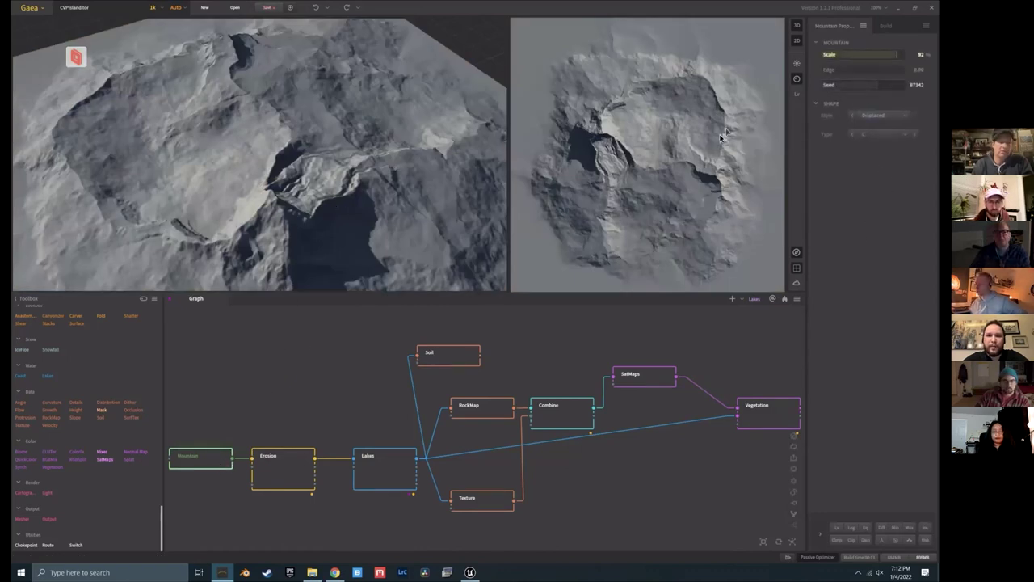
pyautogui.click(839, 85)
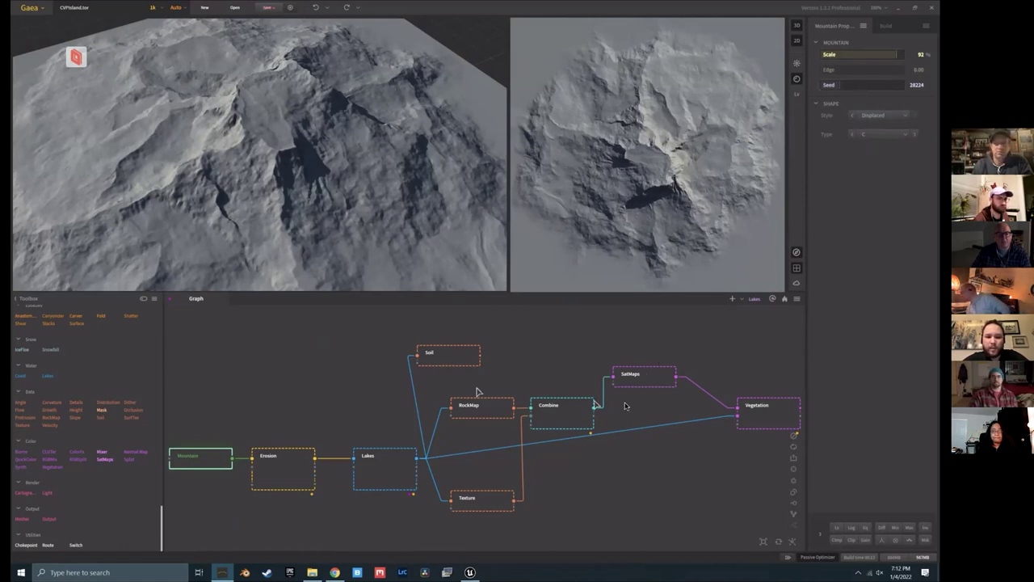
pyautogui.click(763, 414)
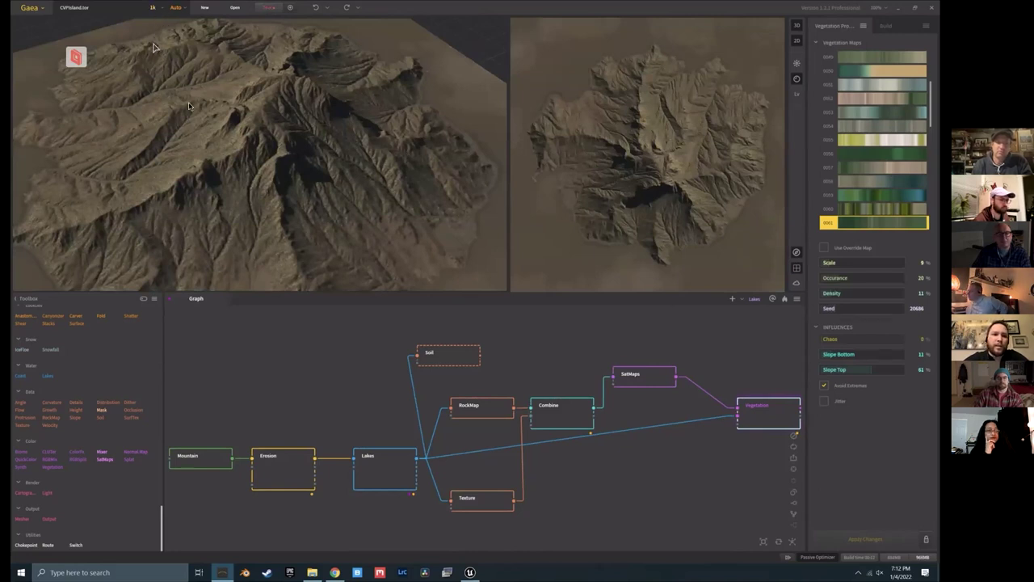
# Step: Open the preview resolution choices for the terrain
pyautogui.click(157, 7)
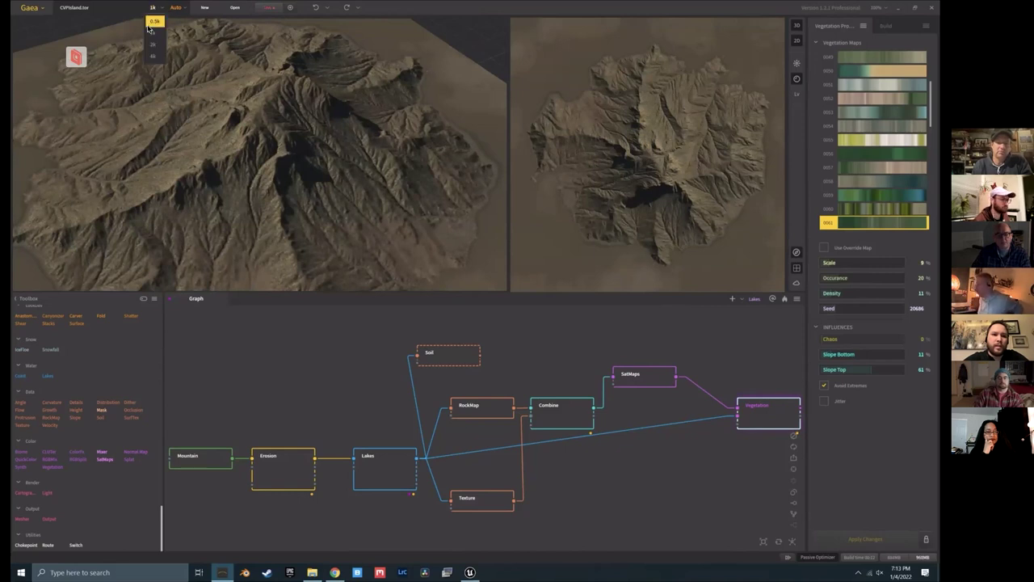
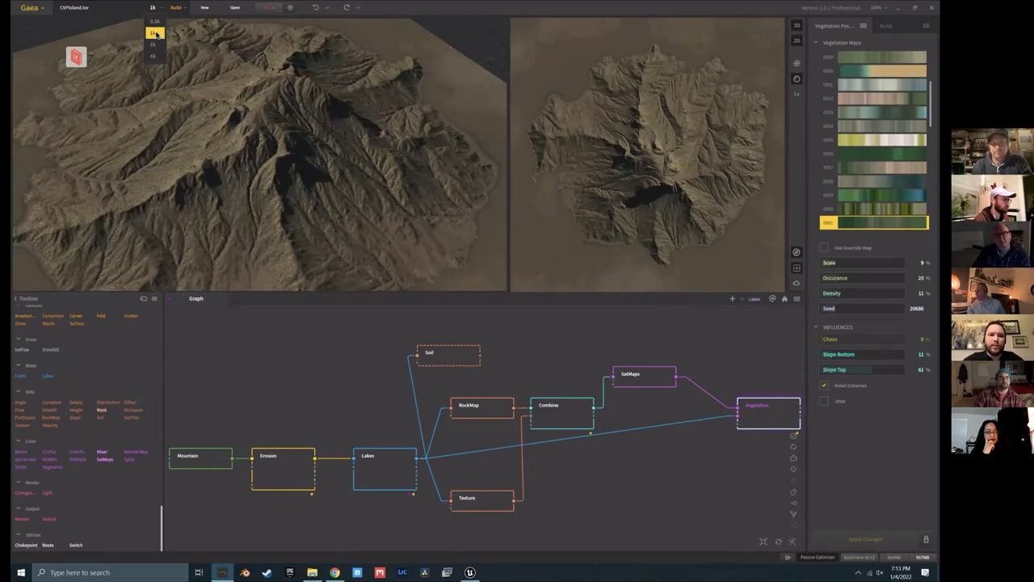
# Step: Dismiss the preview resolution choices and select the Soil node, returning to the Vegetation node's preview
pyautogui.click(331, 184)
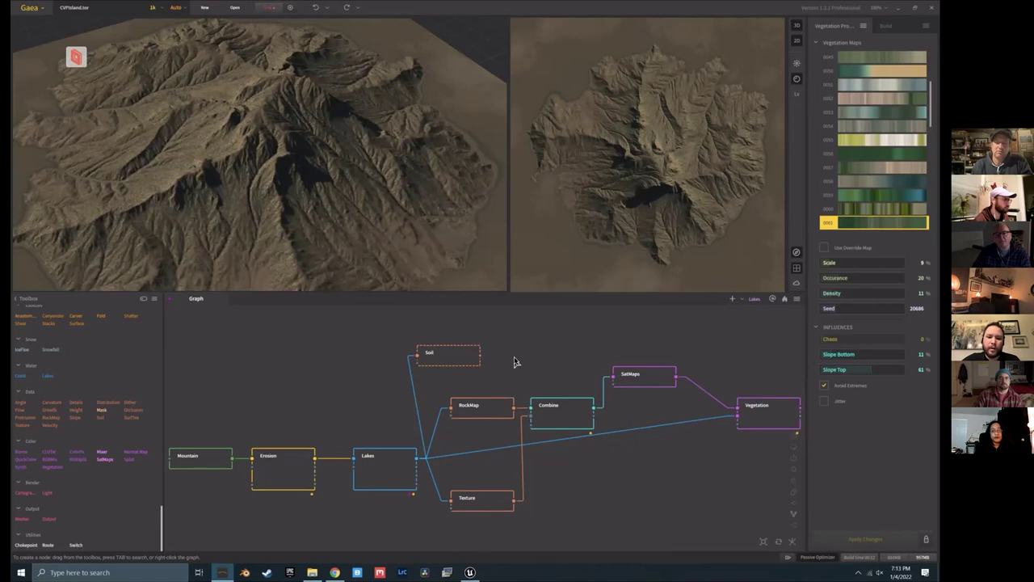
pyautogui.click(457, 358)
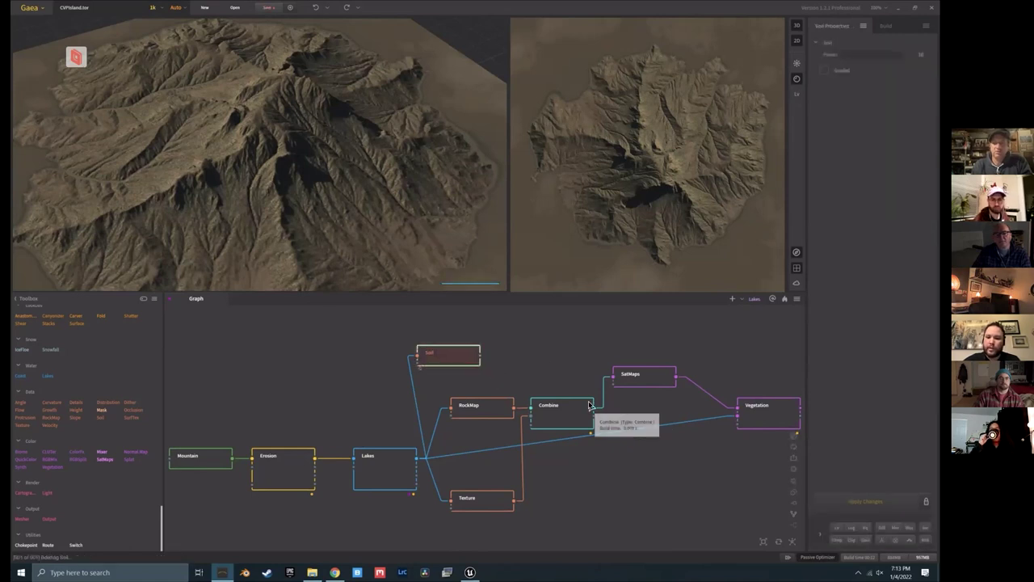
pyautogui.click(779, 414)
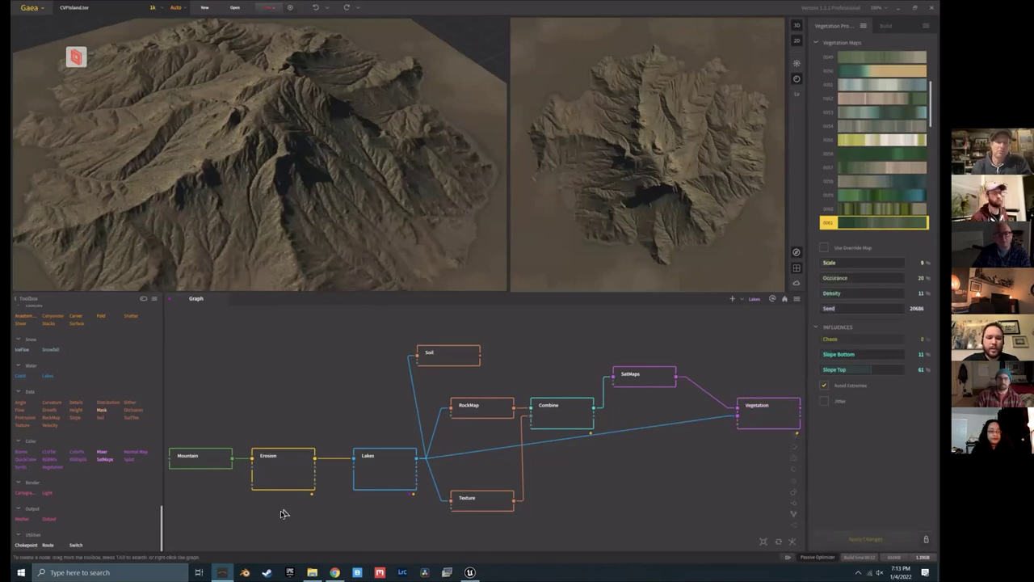
# Step: Preview the Erosion node and check its Mark for Export option without changing it
pyautogui.click(288, 466)
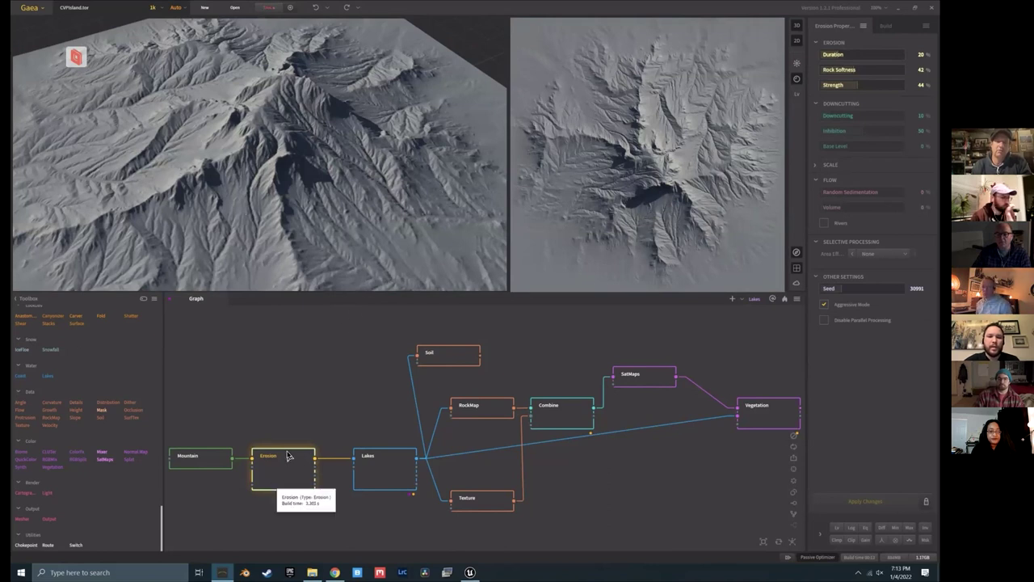
pyautogui.rightClick(277, 463)
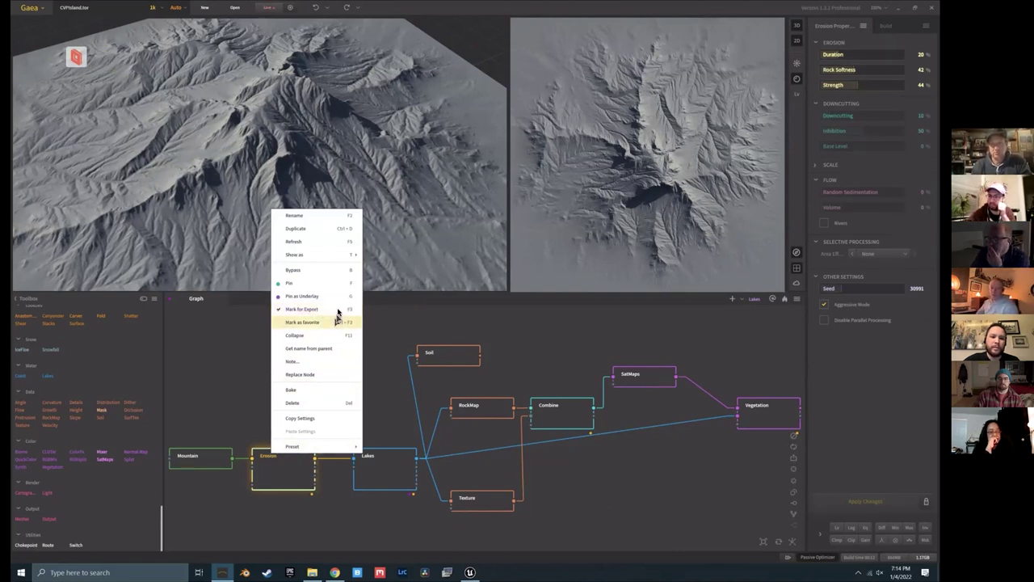
pyautogui.click(388, 413)
# Step: Preview the Lakes node, switch the display to its black-and-white water mask, and look at the node's options
pyautogui.click(389, 472)
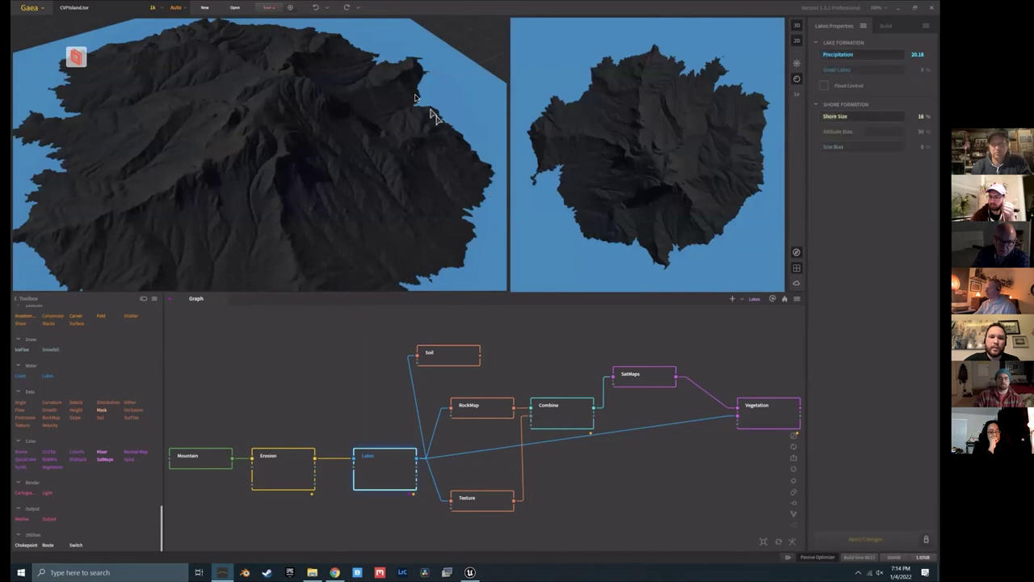
pyautogui.rightClick(616, 165)
pyautogui.click(649, 208)
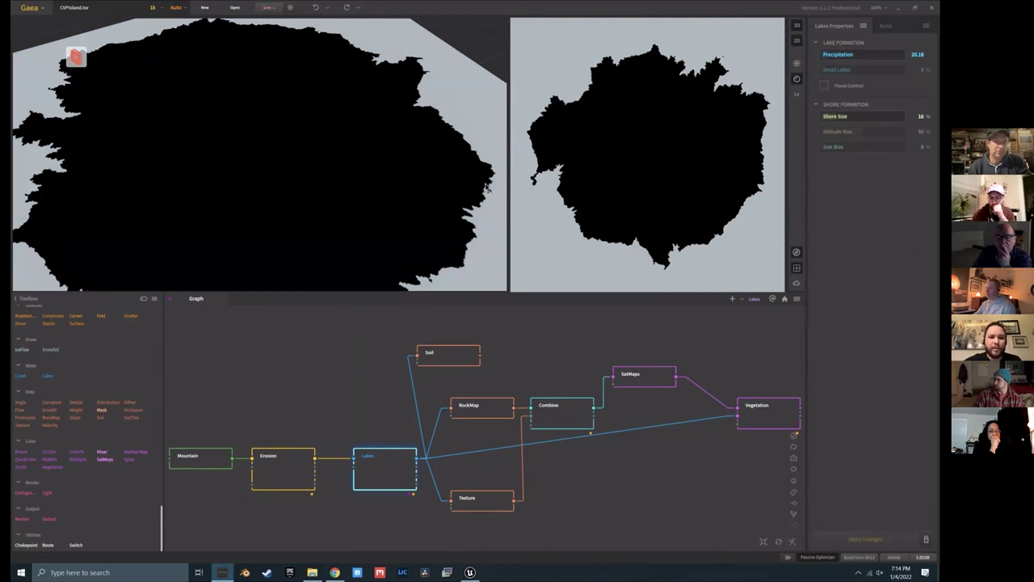
pyautogui.rightClick(388, 478)
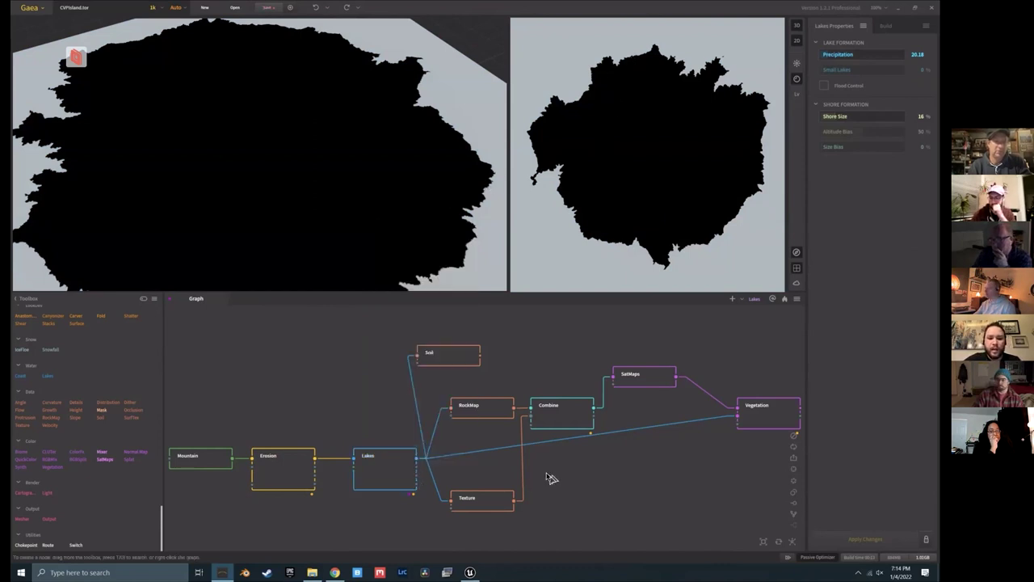
# Step: Check the Mark for Export option on the Combine and Vegetation nodes without changing it
pyautogui.click(565, 428)
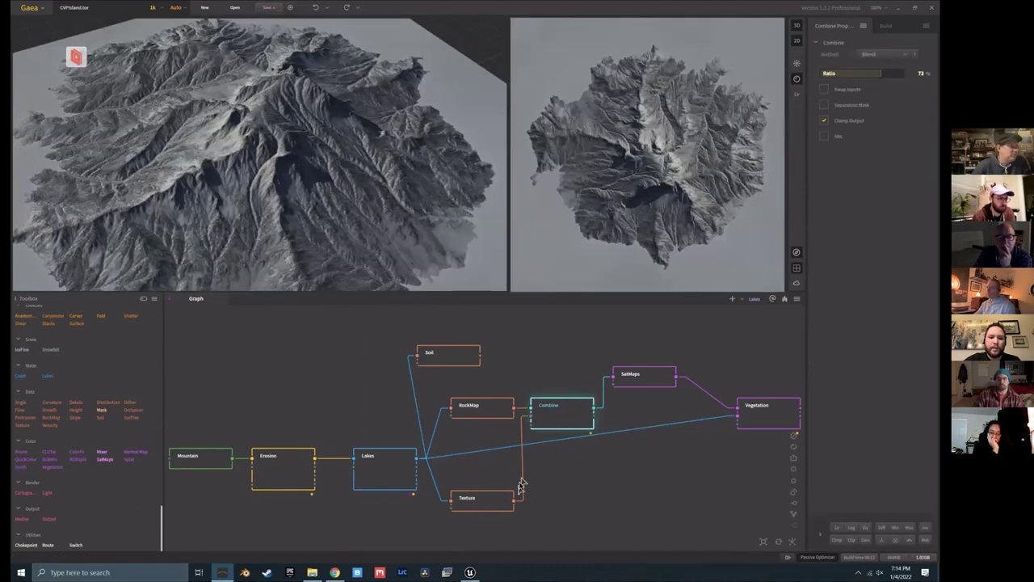
pyautogui.rightClick(575, 417)
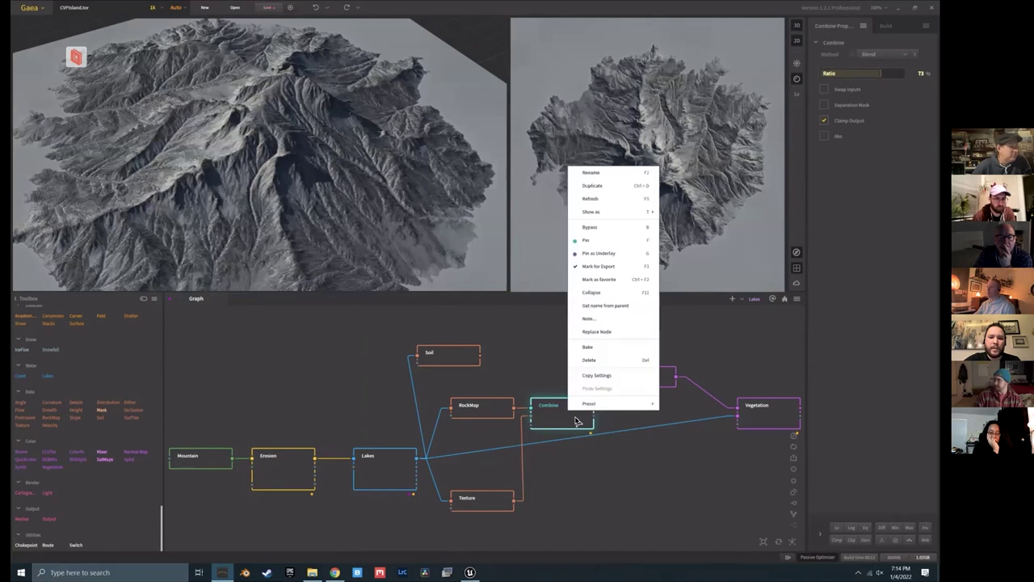
pyautogui.click(602, 478)
pyautogui.click(768, 428)
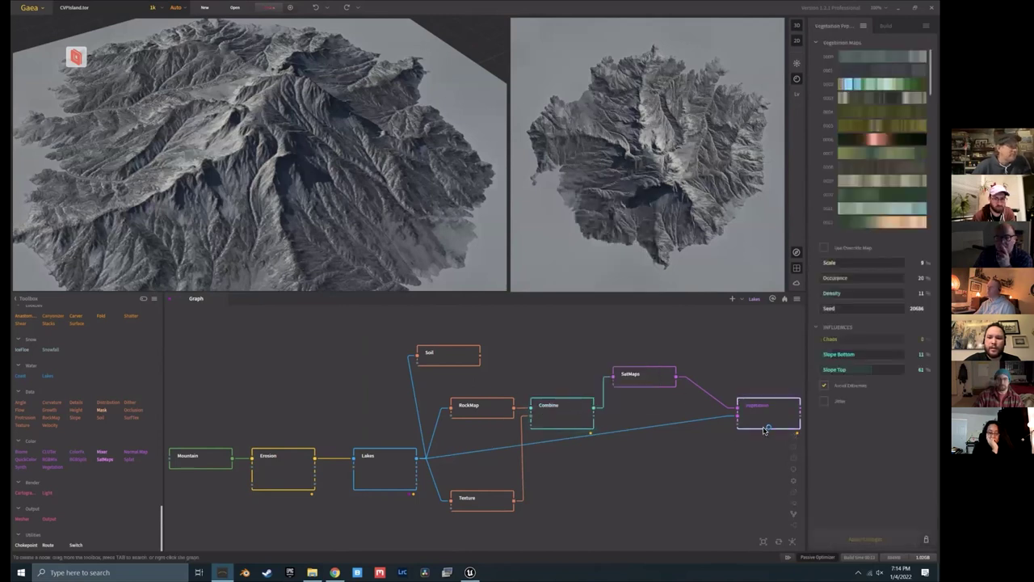
pyautogui.rightClick(766, 419)
pyautogui.click(616, 489)
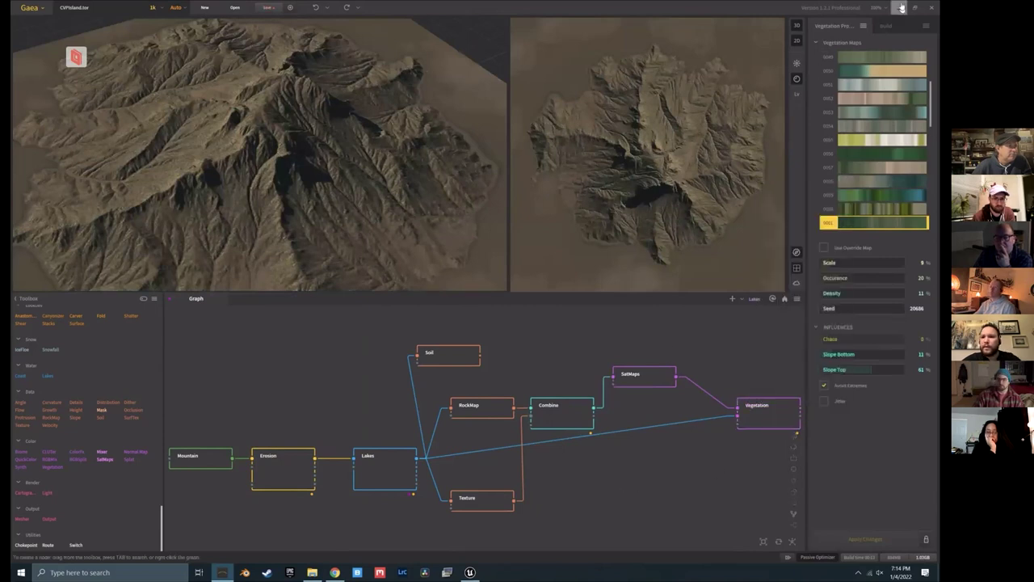
# Step: Review the Landscape, Vegetation and Landscape Texture entries in the build's files to save, and preview the Combine node
pyautogui.click(884, 26)
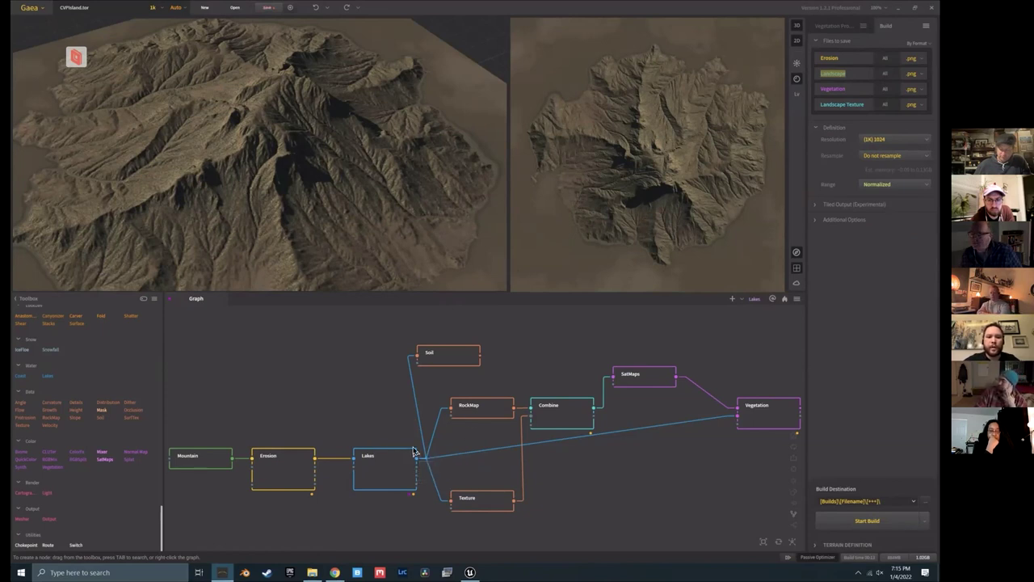
pyautogui.click(832, 89)
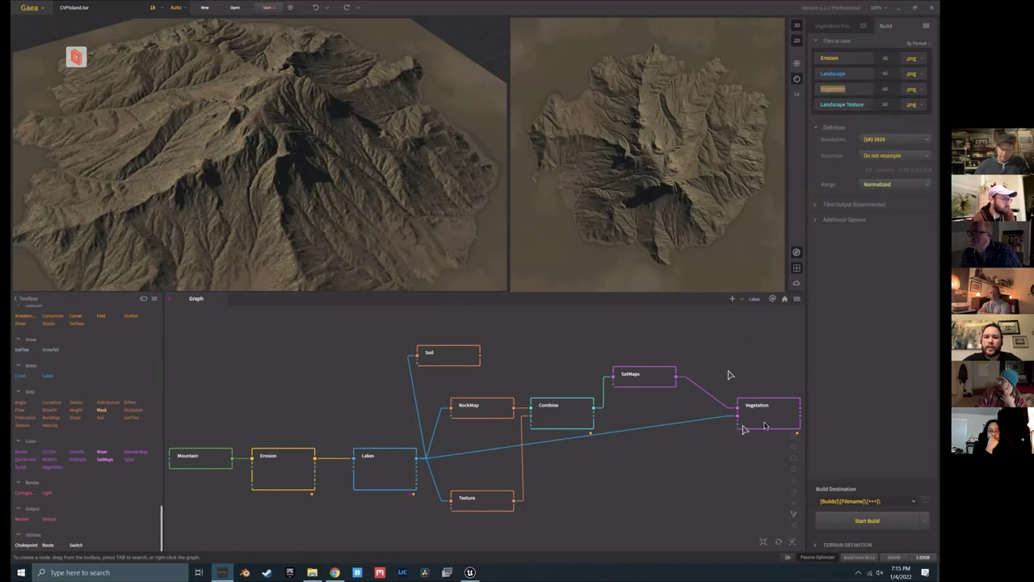
pyautogui.click(854, 107)
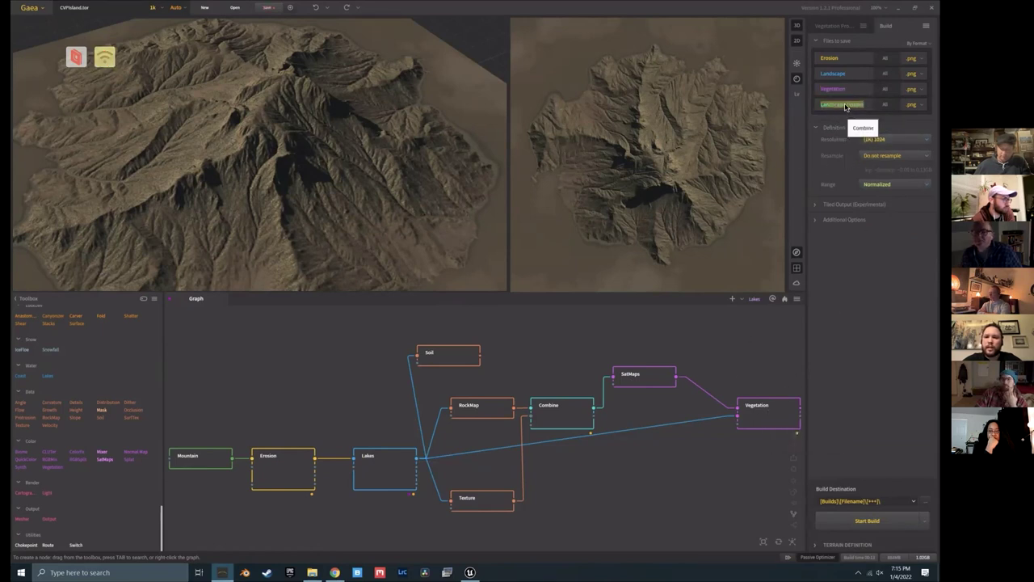
pyautogui.click(614, 437)
pyautogui.click(565, 416)
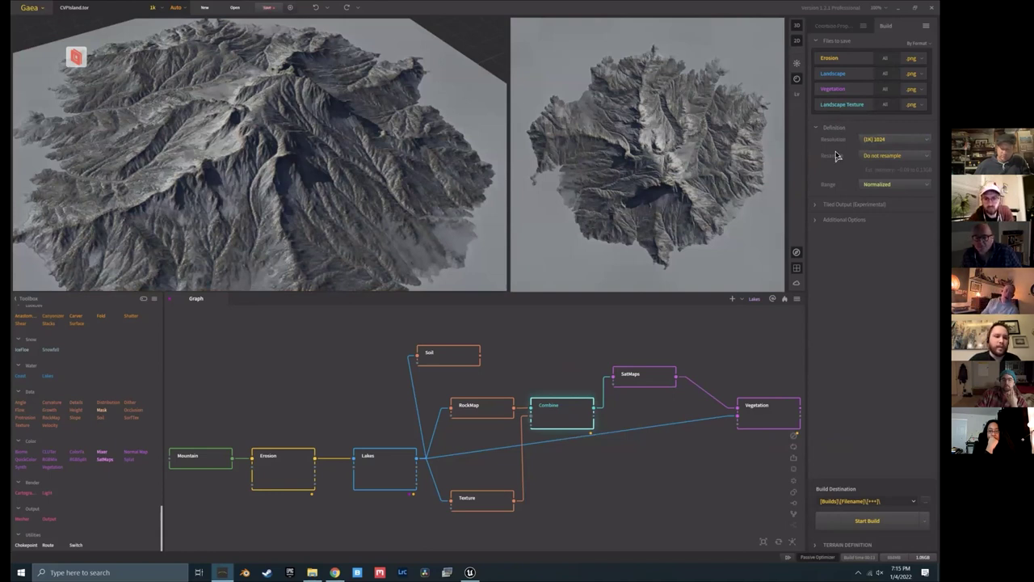
# Step: Look through the Erosion output's format choices and the build resolutions, keeping .png and (1K) 1024
pyautogui.click(916, 59)
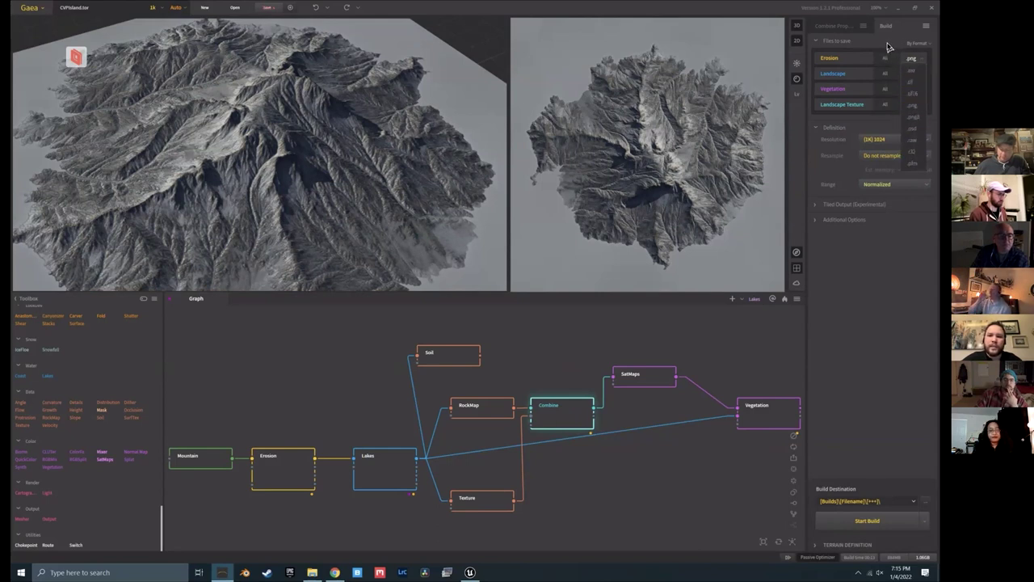
pyautogui.click(911, 93)
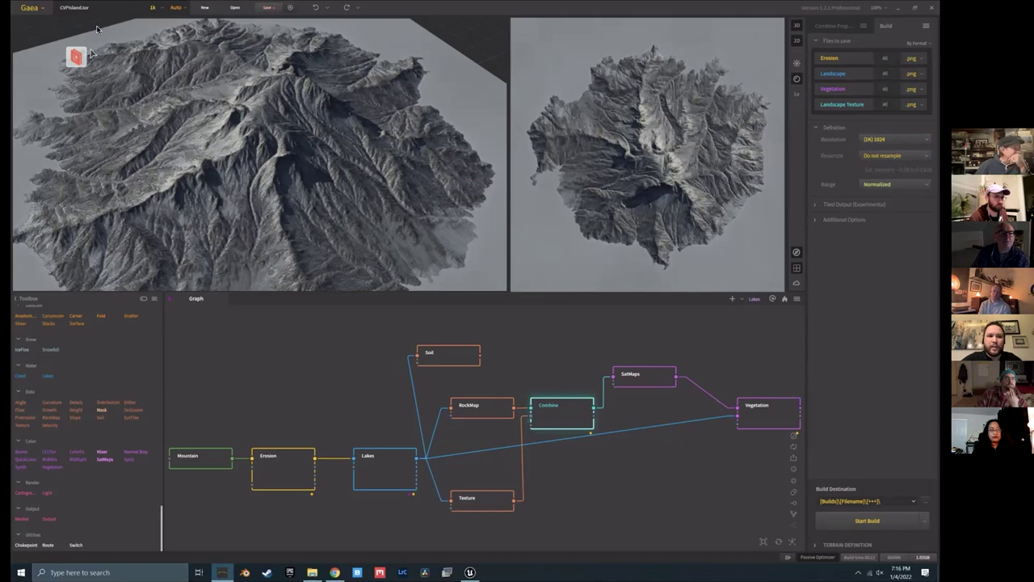
pyautogui.click(890, 144)
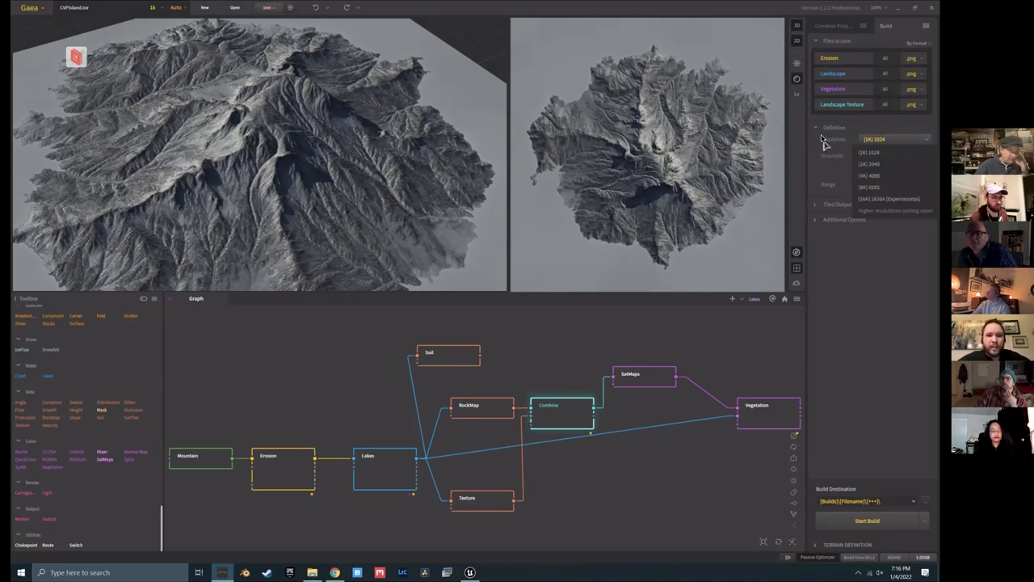
pyautogui.click(883, 155)
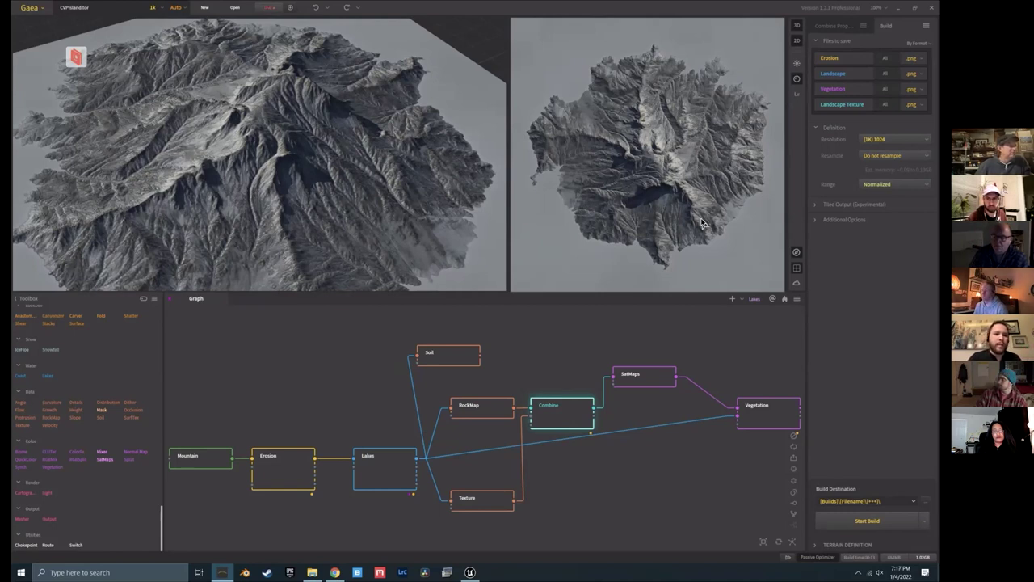
# Step: Examine the build's resample sizes and range setting, keeping Do not resample and Normalized
pyautogui.click(880, 159)
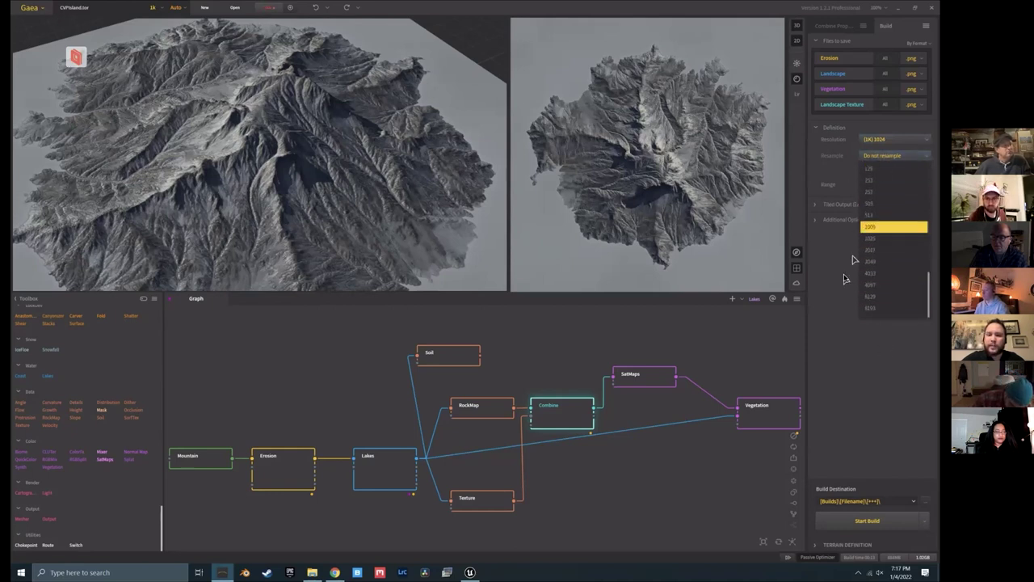
pyautogui.click(881, 372)
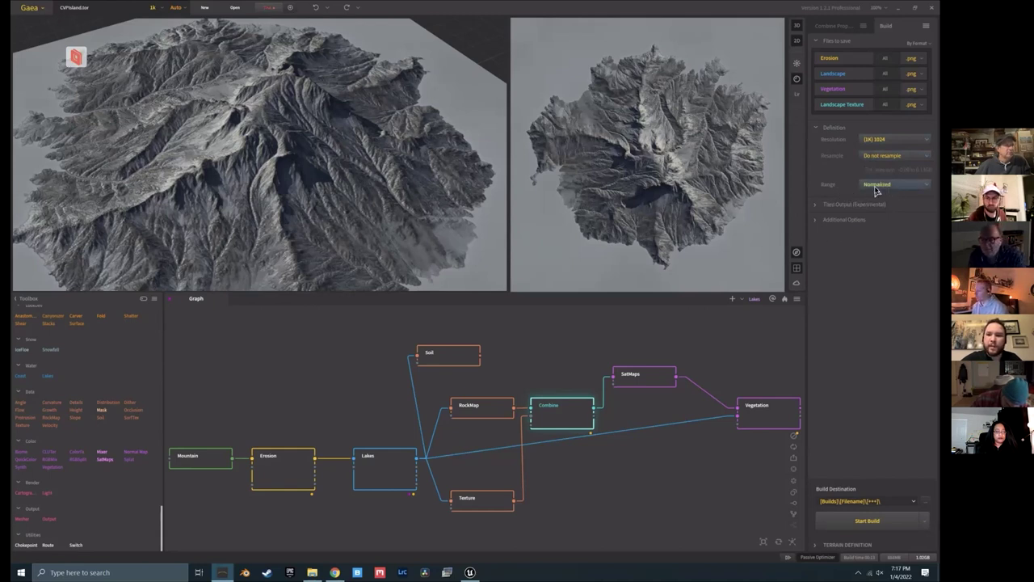
pyautogui.moveTo(888, 187)
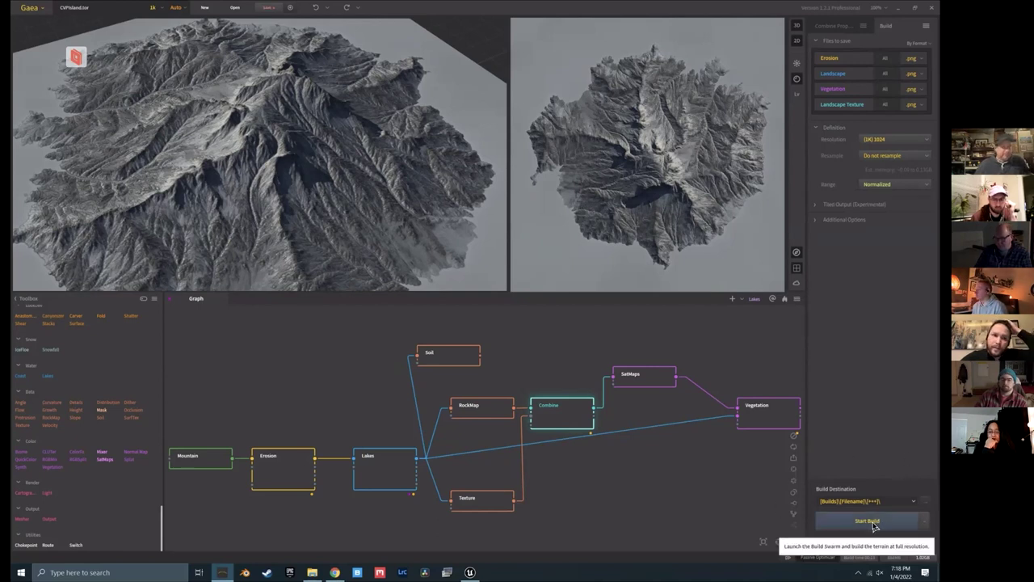
# Step: Browse for a build destination and go to the CVPLandscapeDemo folder on the Desktop
pyautogui.click(927, 503)
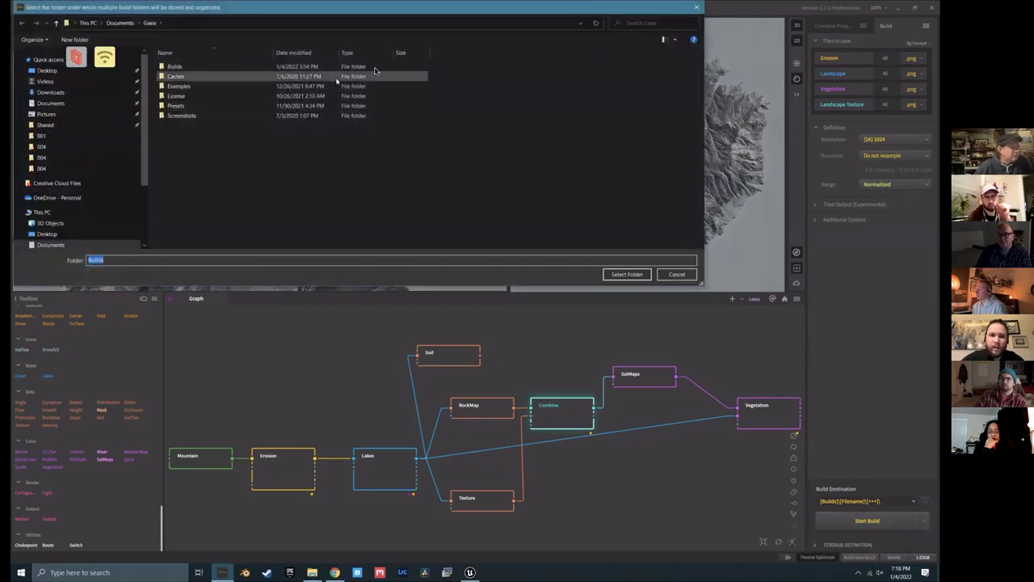
pyautogui.moveTo(370, 11); pyautogui.dragTo(560, 55)
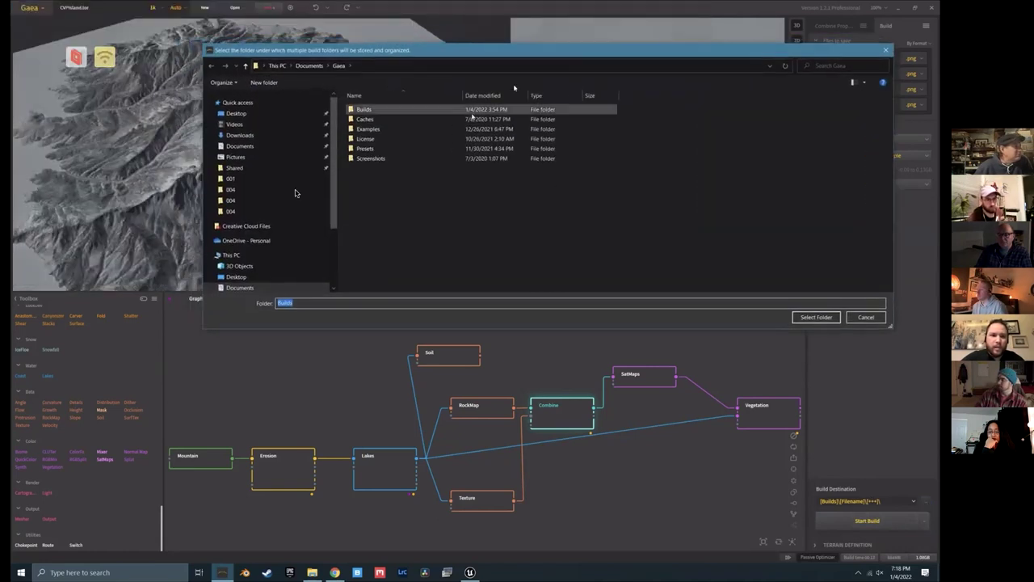
pyautogui.click(236, 113)
pyautogui.doubleClick(384, 118)
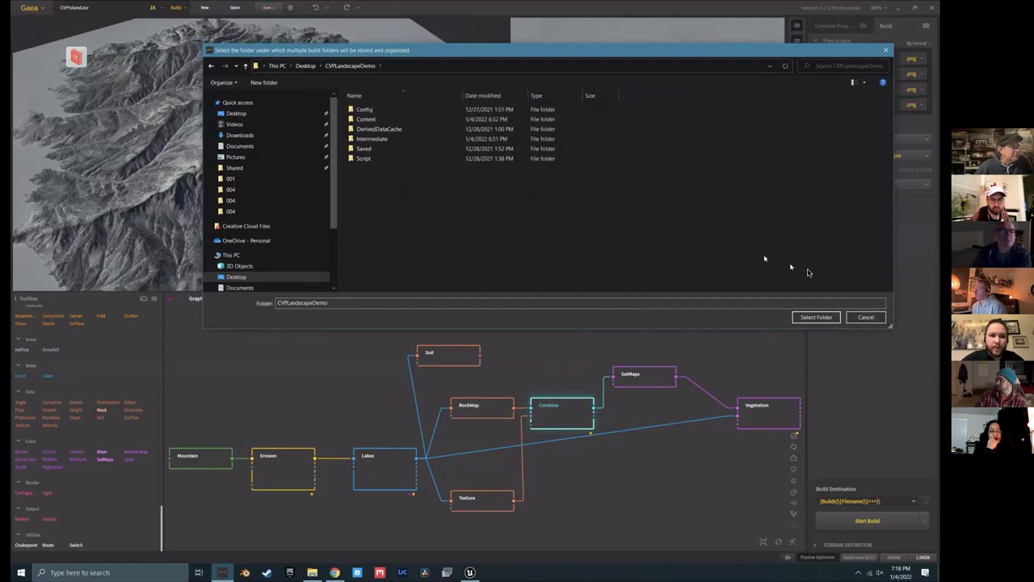
# Step: Create a folder named Demo GAEA inside CVPLandscapeDemo and set it as the build destination
pyautogui.rightClick(430, 221)
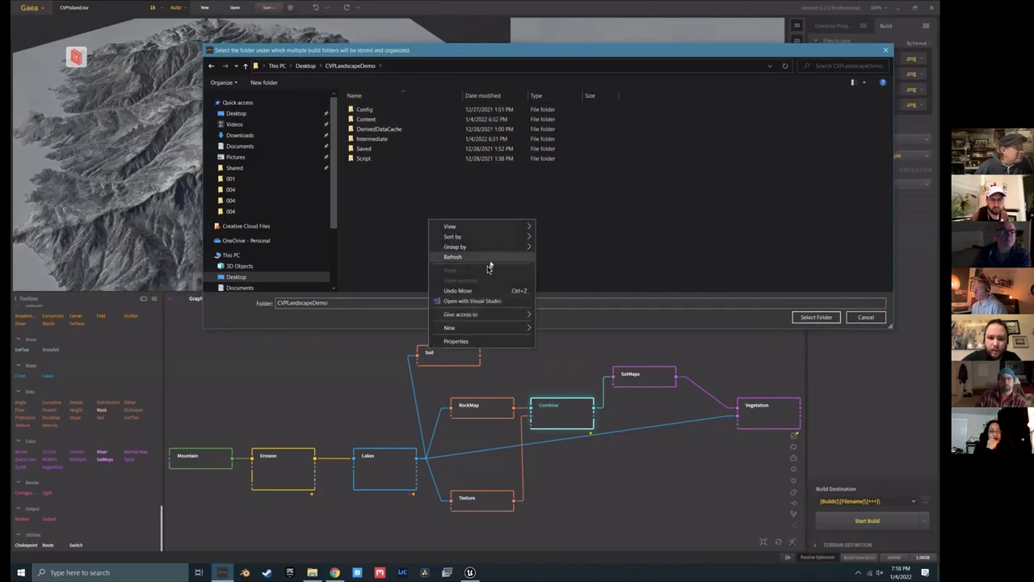
pyautogui.moveTo(477, 331)
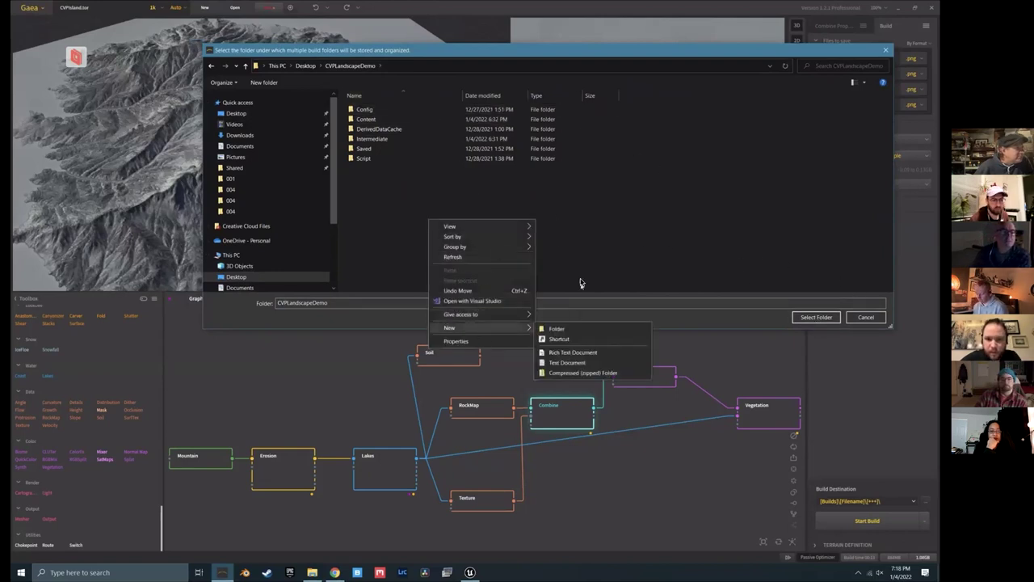
pyautogui.click(566, 328)
pyautogui.write('Demo GAEA')
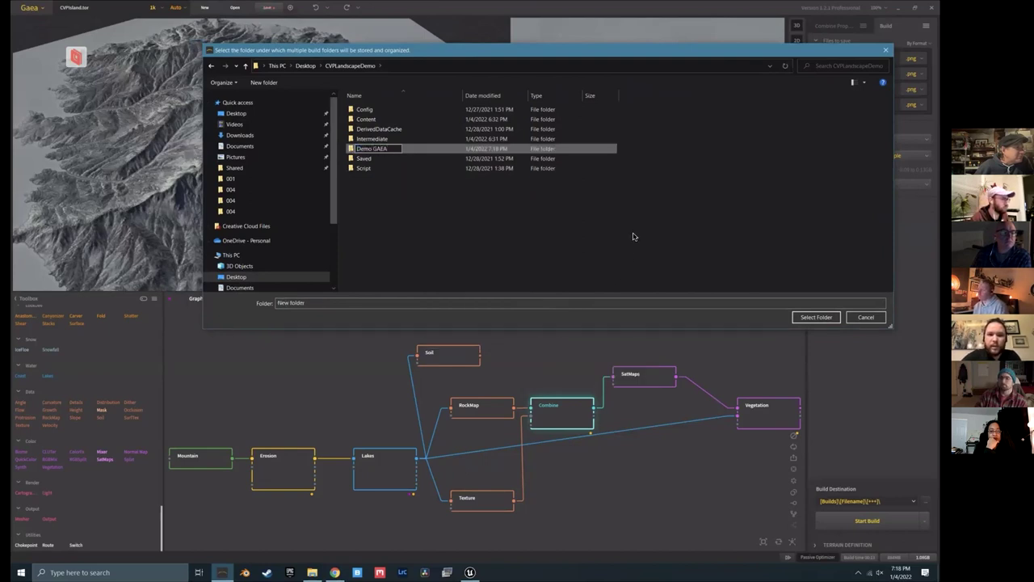
pyautogui.press('Return')
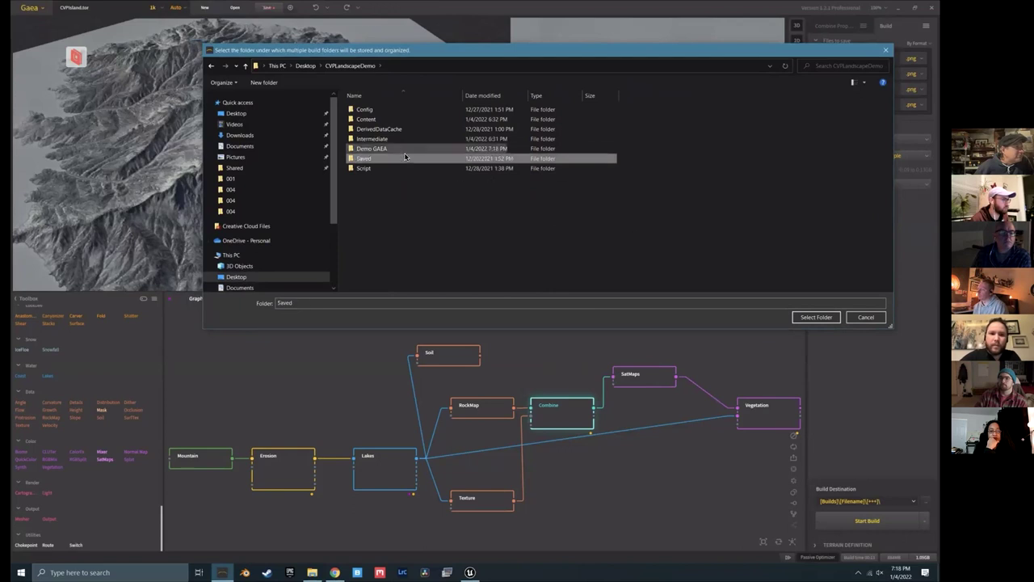
pyautogui.doubleClick(372, 148)
pyautogui.click(814, 316)
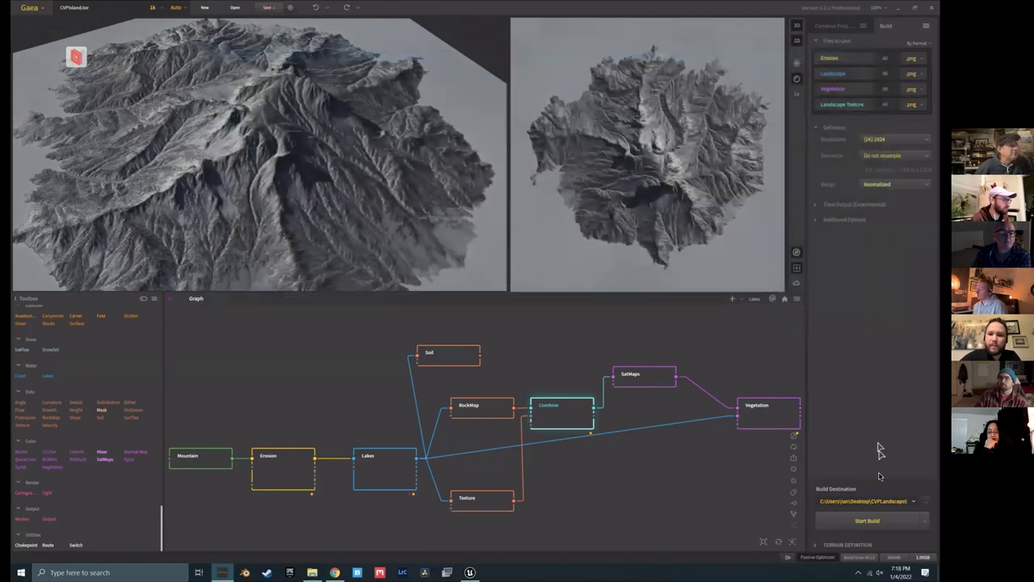
# Step: Start the terrain build and decline saving the cached preview so that the files are built anew
pyautogui.click(867, 520)
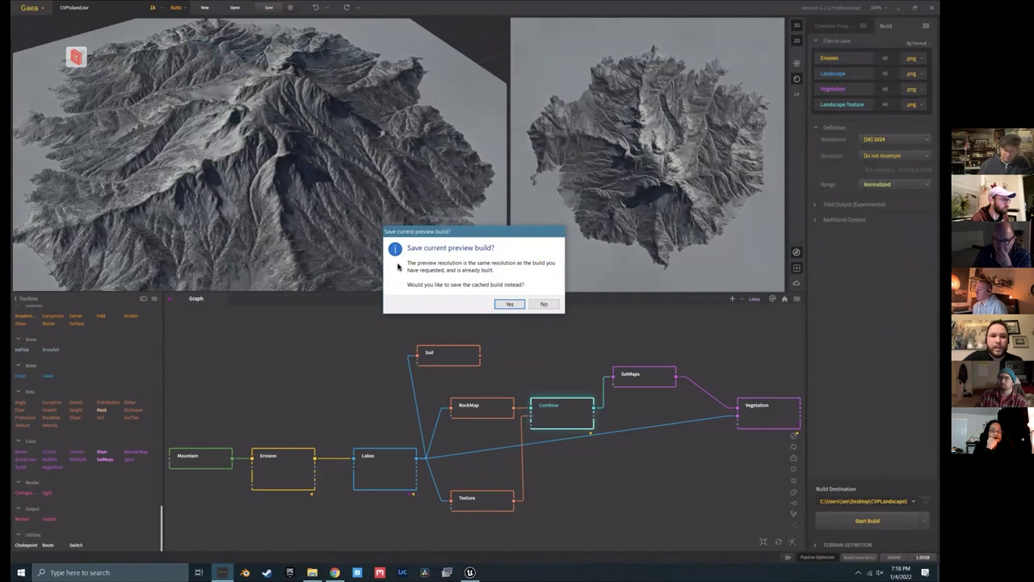
pyautogui.moveTo(440, 231); pyautogui.dragTo(377, 209)
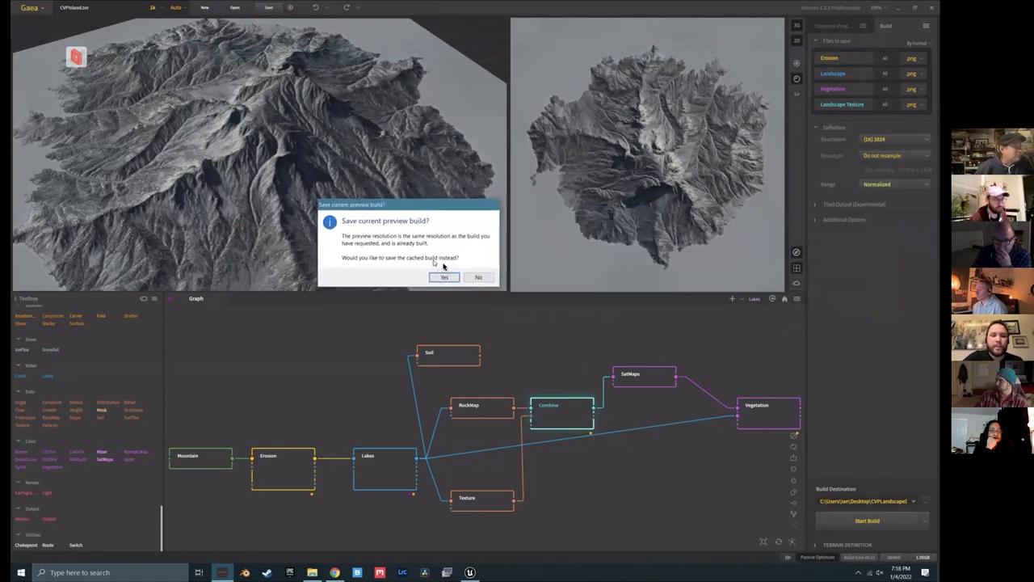
pyautogui.click(480, 277)
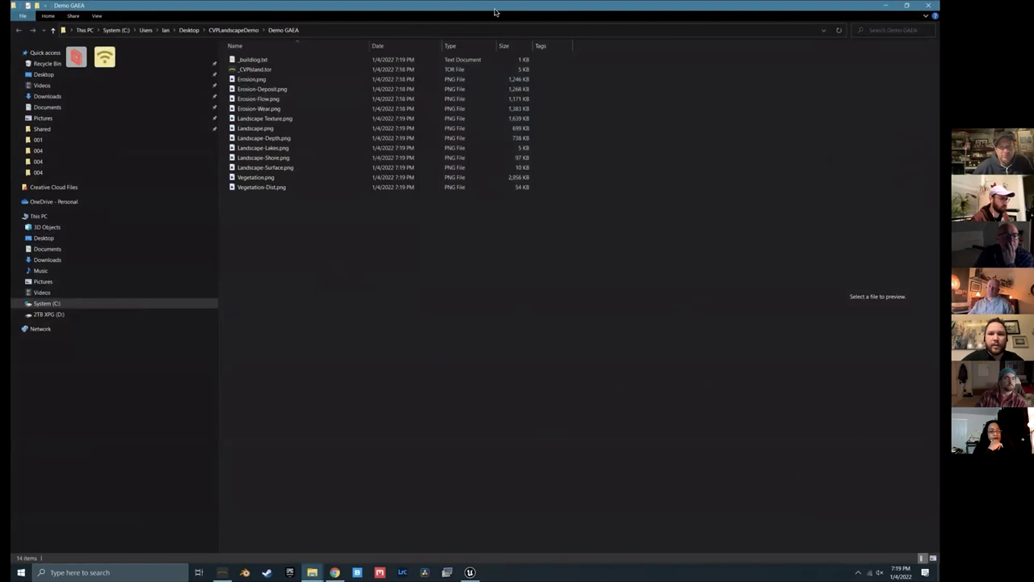
# Step: Reduce and resize the Demo GAEA folder window, then preview the exported Erosion.png heightmap at full size and close it
pyautogui.moveTo(517, 5); pyautogui.dragTo(434, 12)
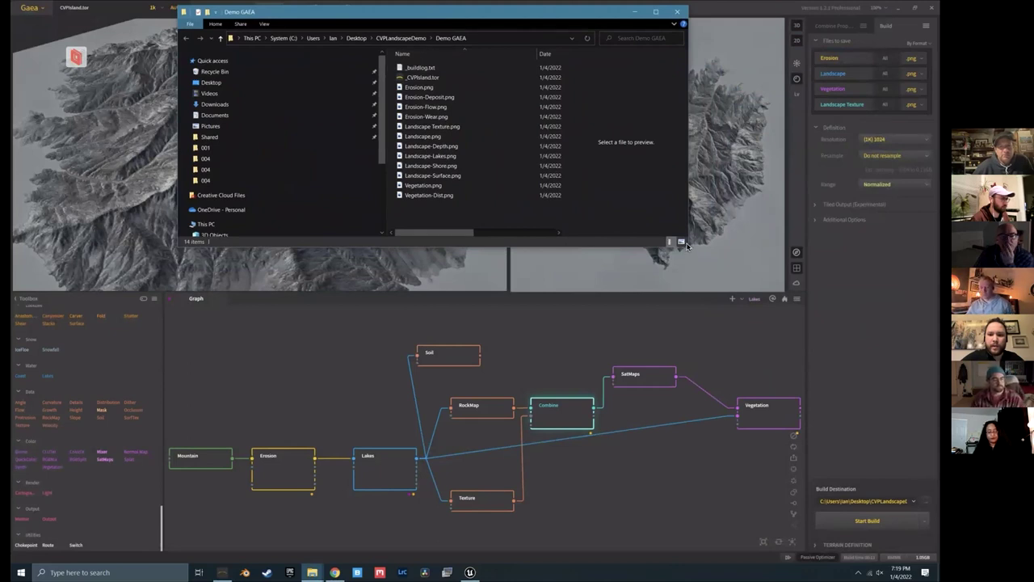
pyautogui.moveTo(685, 246); pyautogui.dragTo(800, 472)
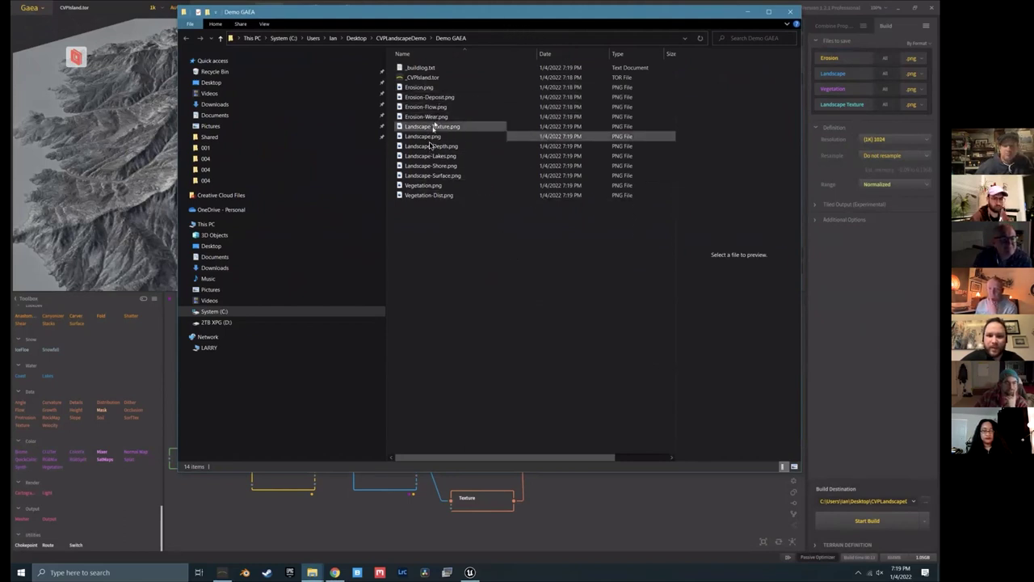
pyautogui.click(429, 87)
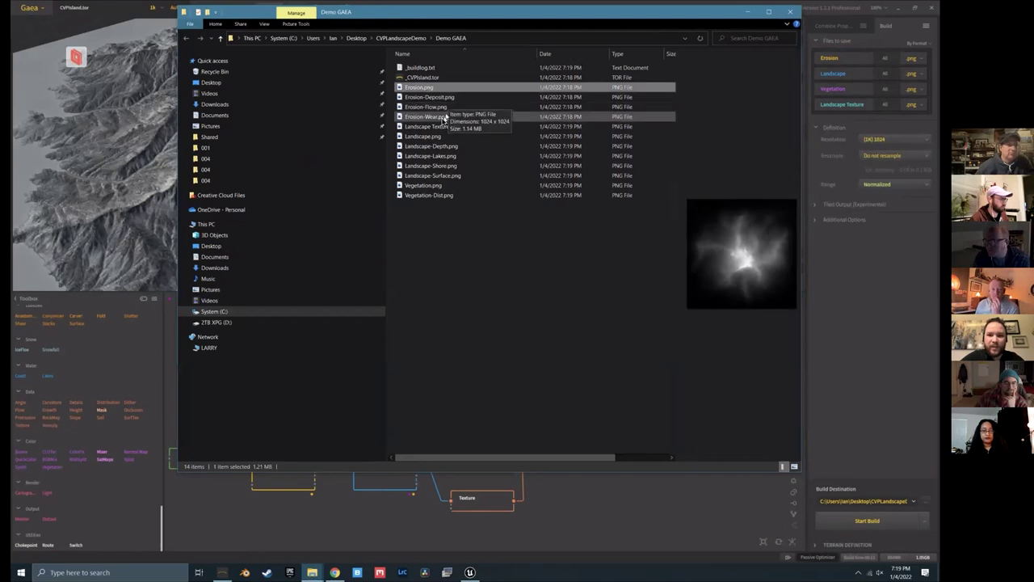
pyautogui.doubleClick(424, 90)
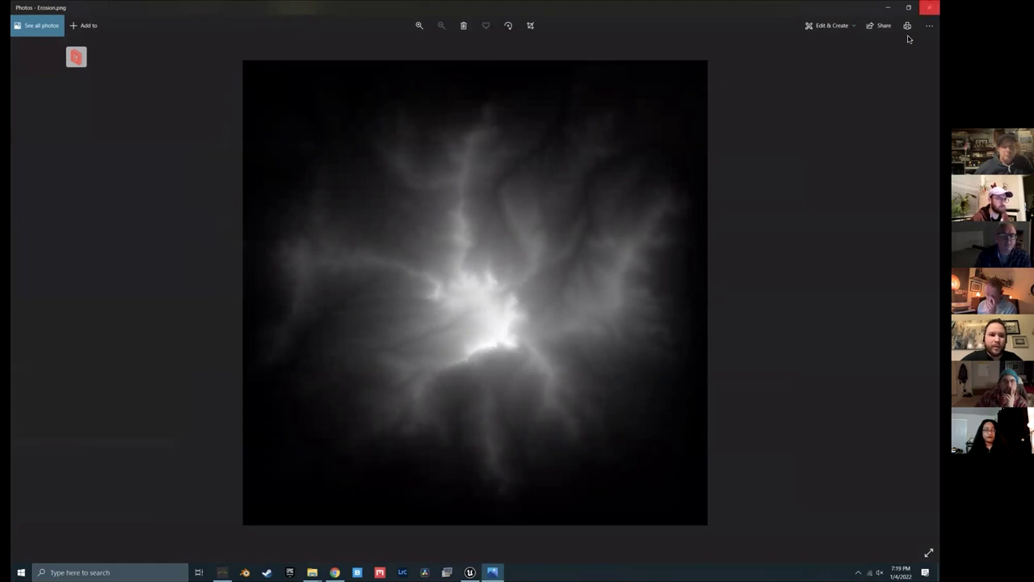
pyautogui.click(934, 9)
pyautogui.click(411, 383)
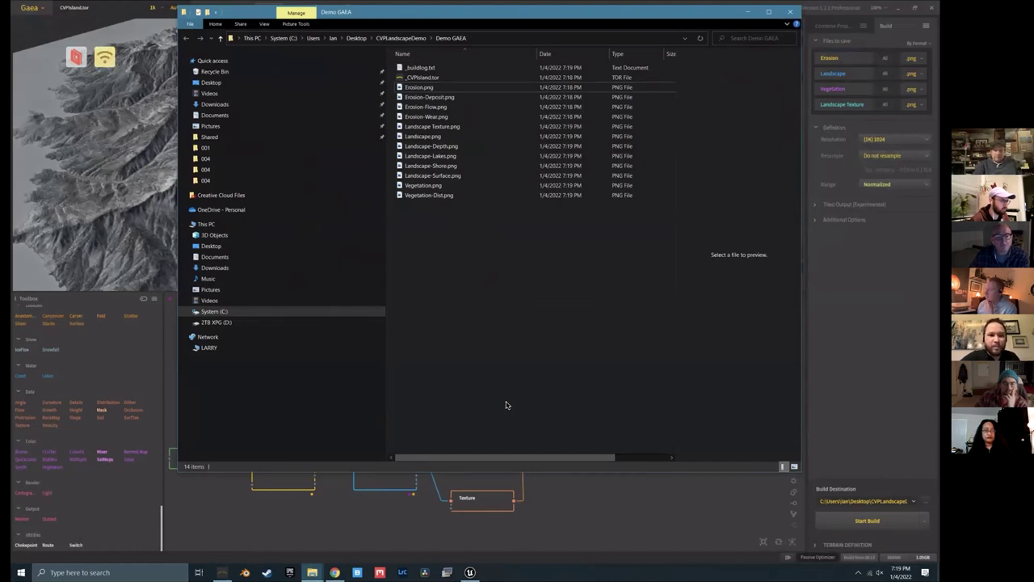
# Step: Return to the Gaea terrain project and save it as an incremental version
pyautogui.click(120, 9)
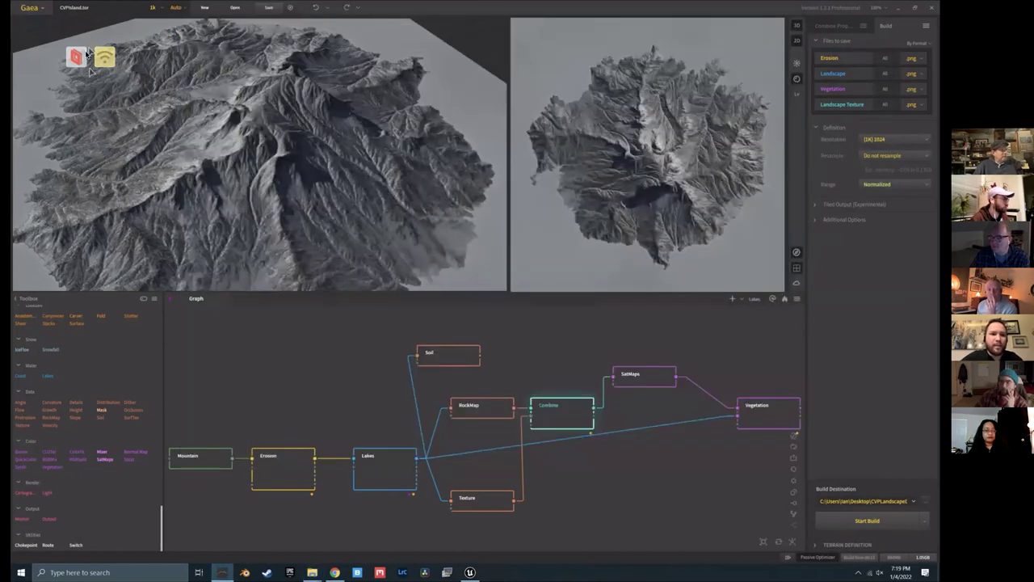
pyautogui.click(291, 8)
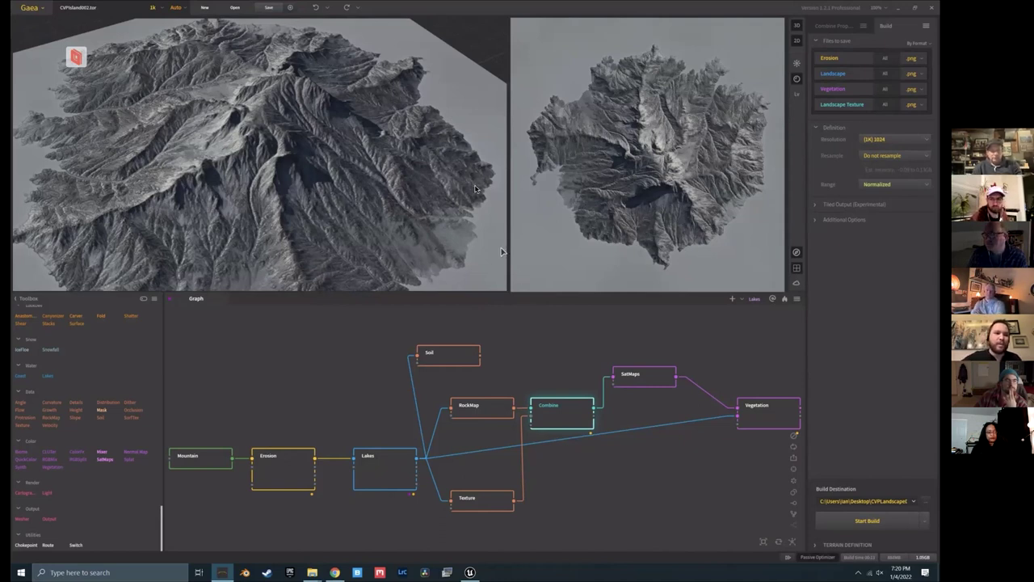
# Step: Close Gaea and the Demo GAEA folder window to switch to the CVPLandscape level in Unreal Editor
pyautogui.click(930, 10)
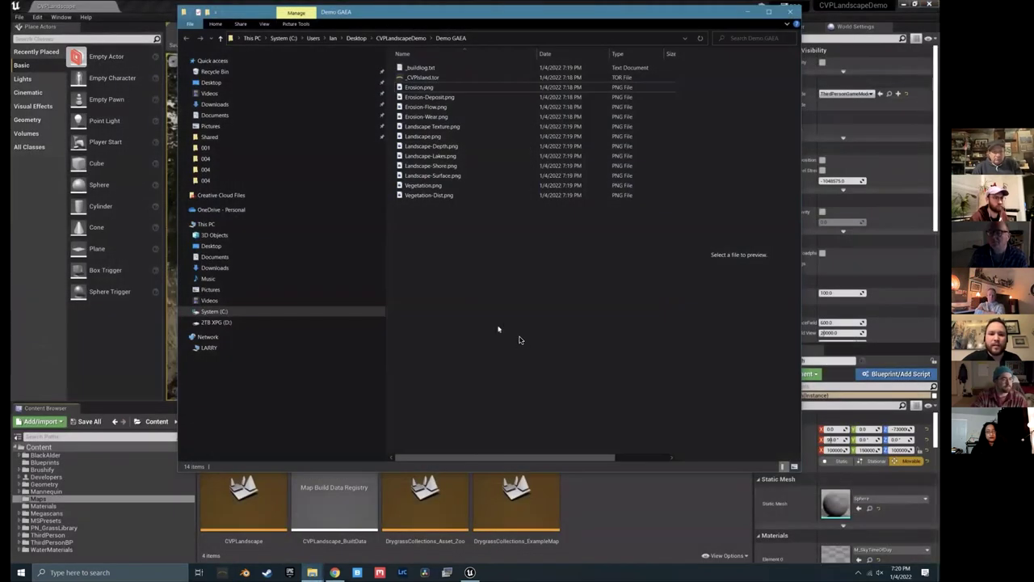
pyautogui.moveTo(666, 17); pyautogui.dragTo(657, 154)
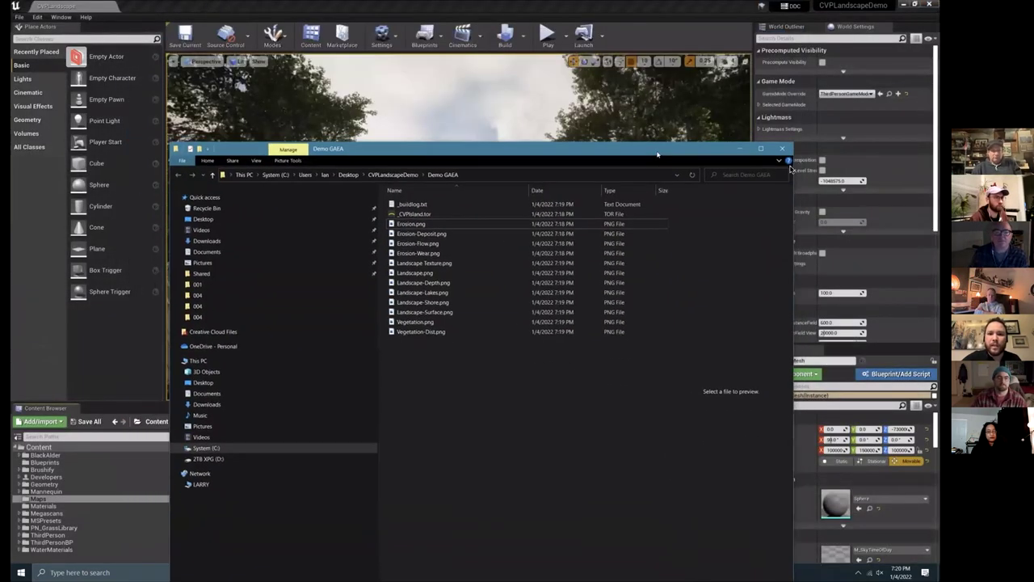
pyautogui.click(784, 150)
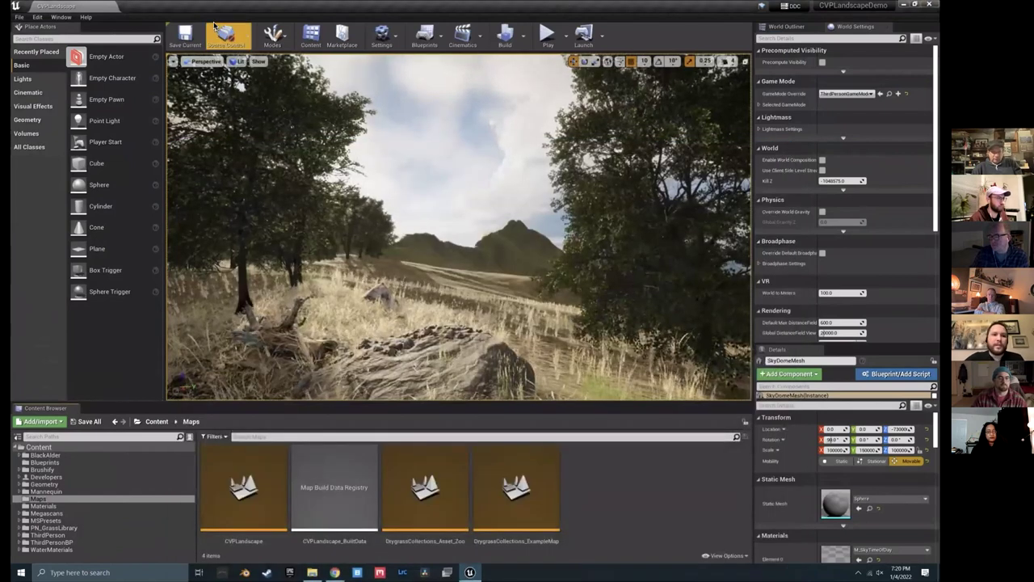
# Step: Fly through the CVPLandscape level at ground level to examine its dry grass, trees, rocks and distant hills
pyautogui.moveTo(457, 227); pyautogui.dragTo(480, 247, button='right')
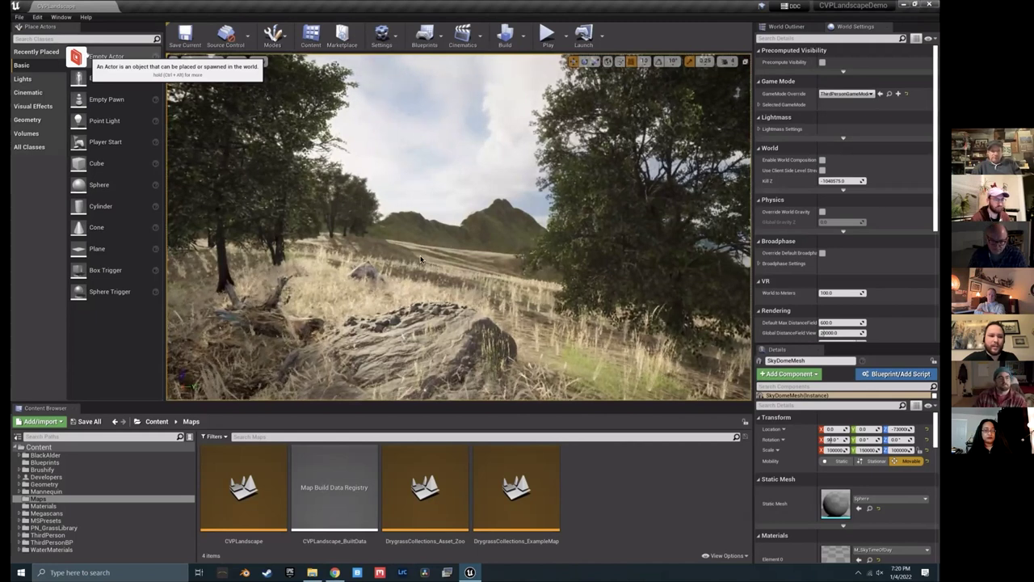
pyautogui.moveTo(459, 230); pyautogui.dragTo(428, 235, button='right')
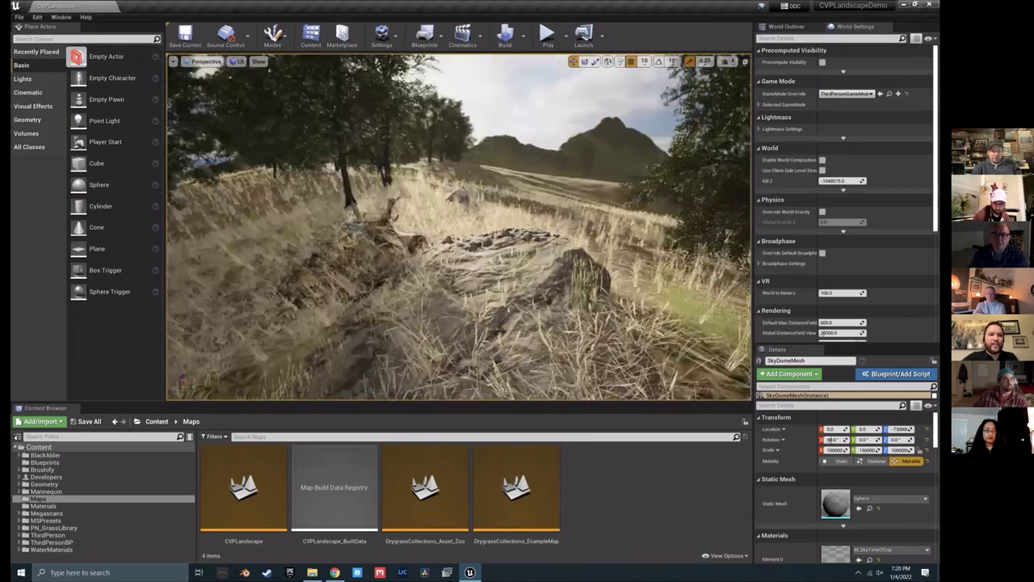
pyautogui.moveTo(467, 184)
pyautogui.mouseDown(button='right')
pyautogui.moveTo(489, 162)
pyautogui.moveTo(459, 167)
pyautogui.moveTo(470, 166)
pyautogui.mouseUp(button='right')
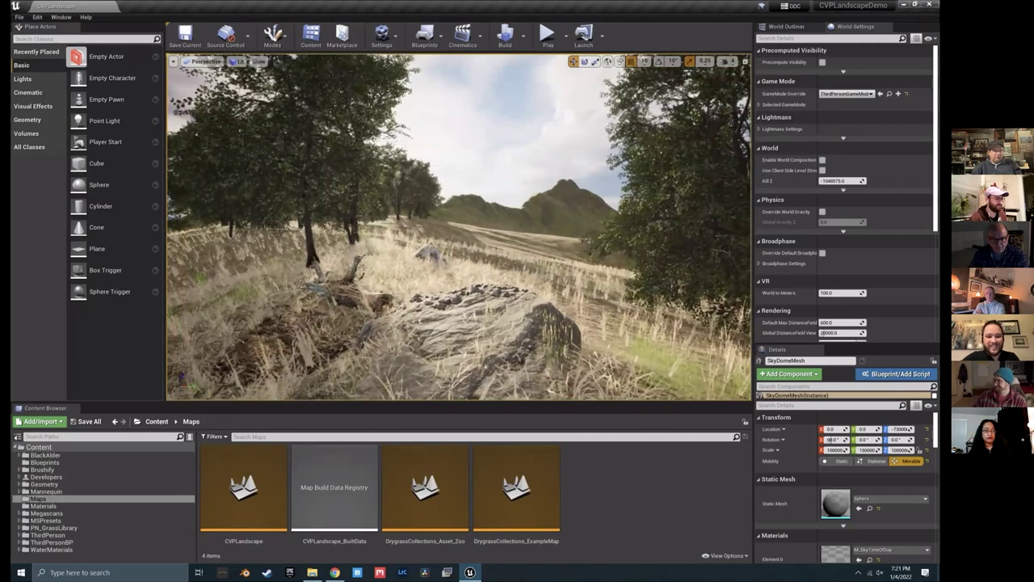
pyautogui.press('w')
pyautogui.press('a')
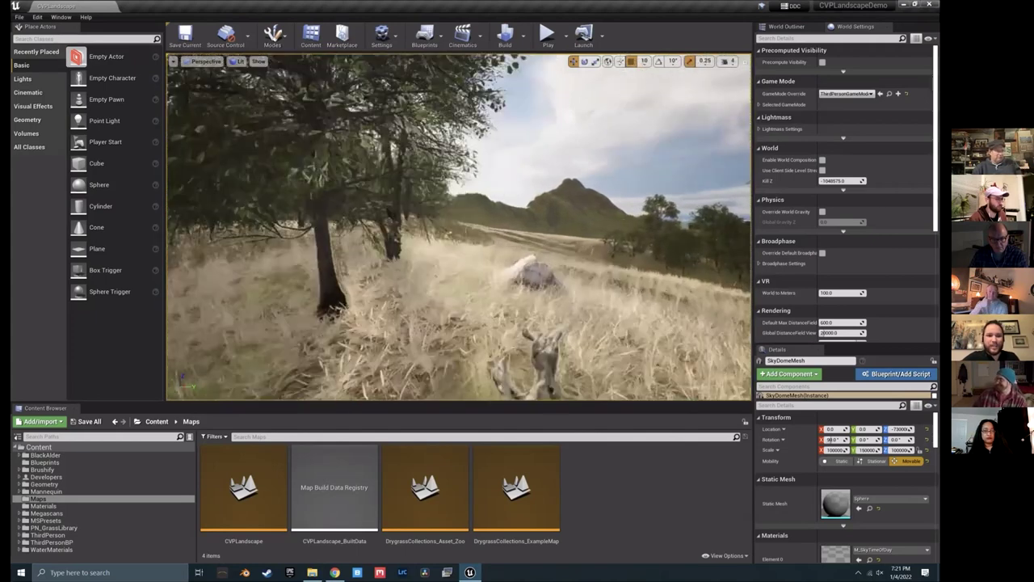
pyautogui.press('w')
pyautogui.press('d')
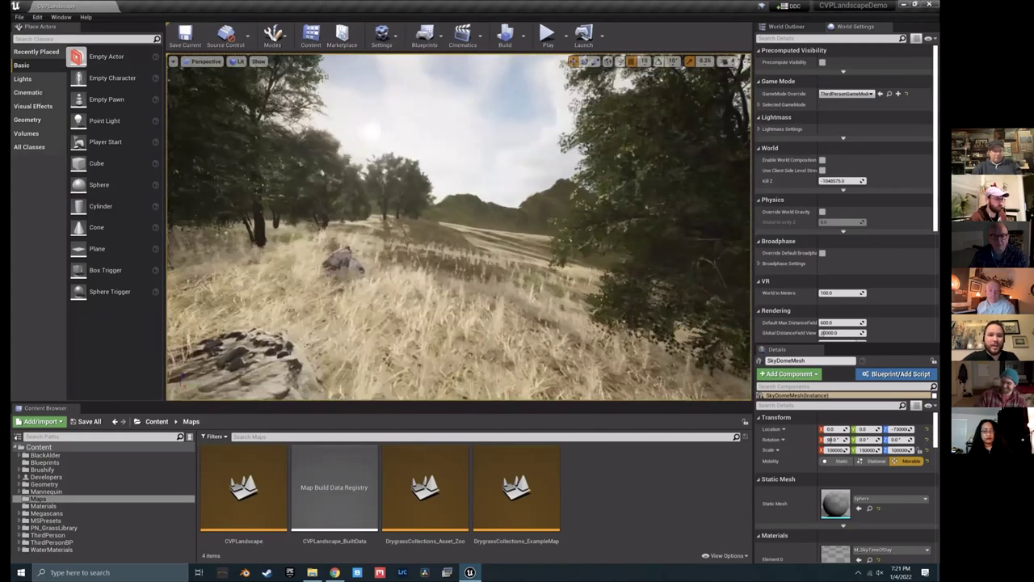
pyautogui.press('w')
pyautogui.press('s')
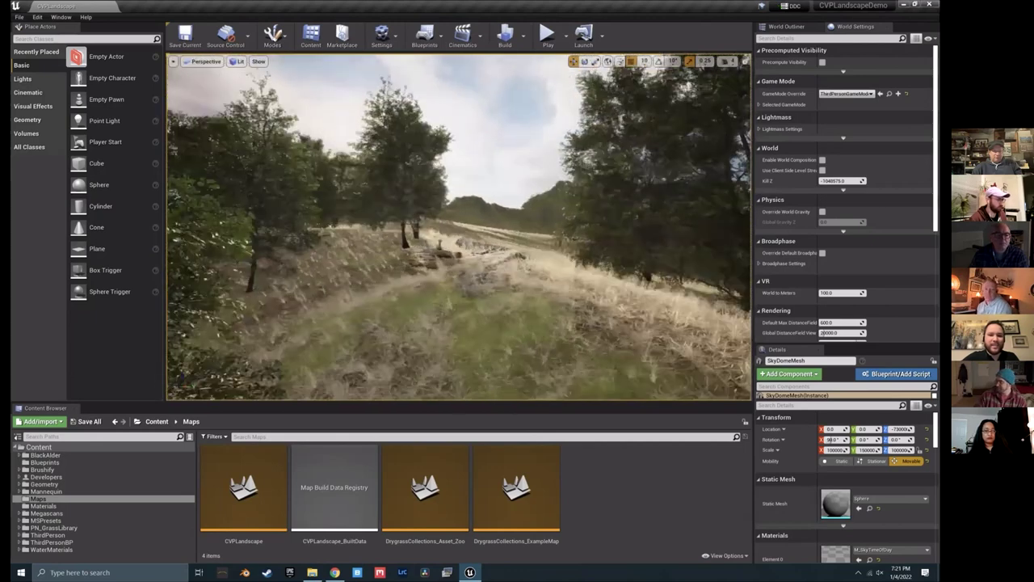
pyautogui.press('w')
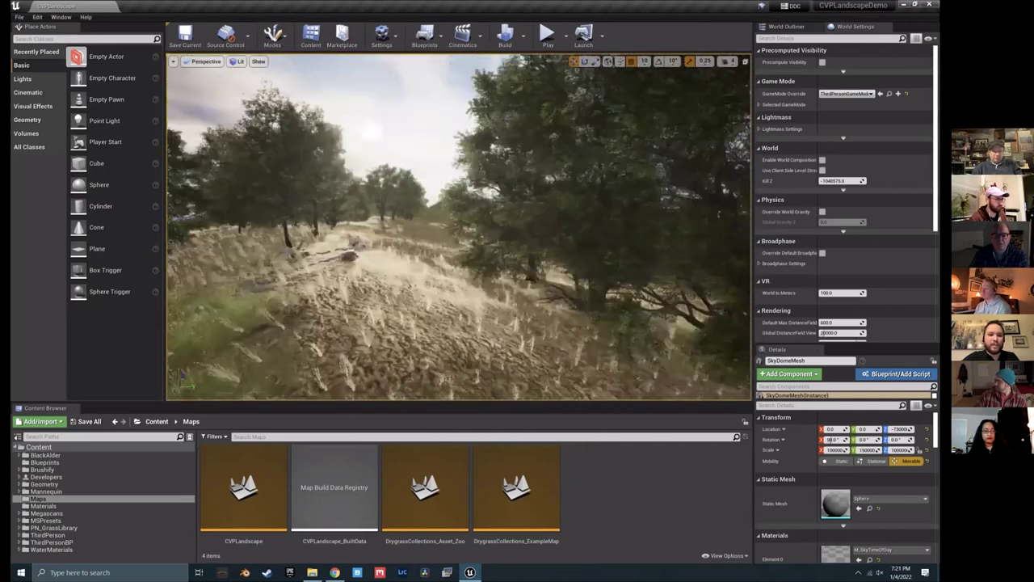
pyautogui.press('w')
pyautogui.press('s')
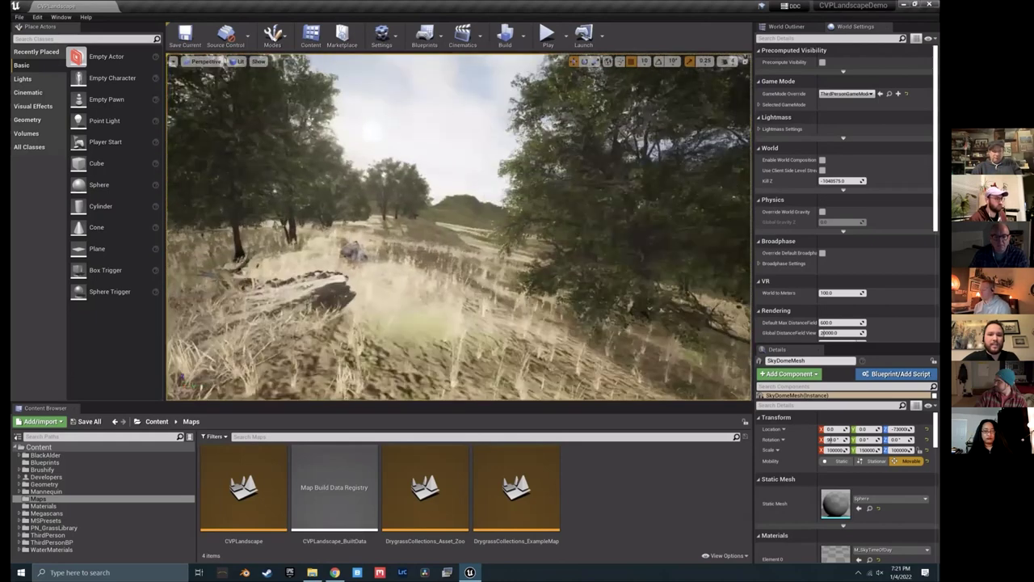
# Step: Examine the island's terrain, lake and tree distribution from above, plus the grass cover up close
pyautogui.press('e')
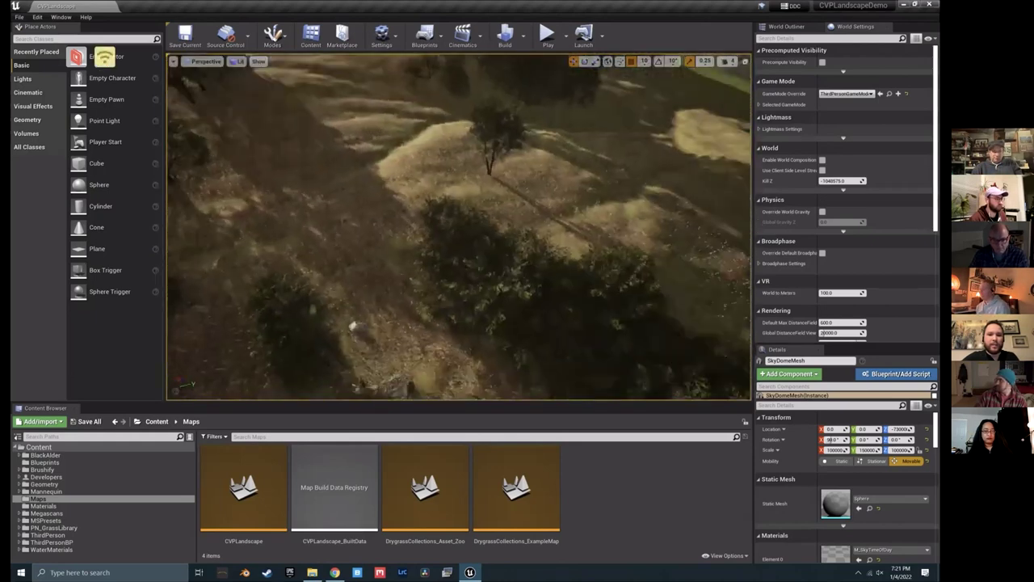
pyautogui.moveTo(458, 227); pyautogui.dragTo(348, 287, button='right')
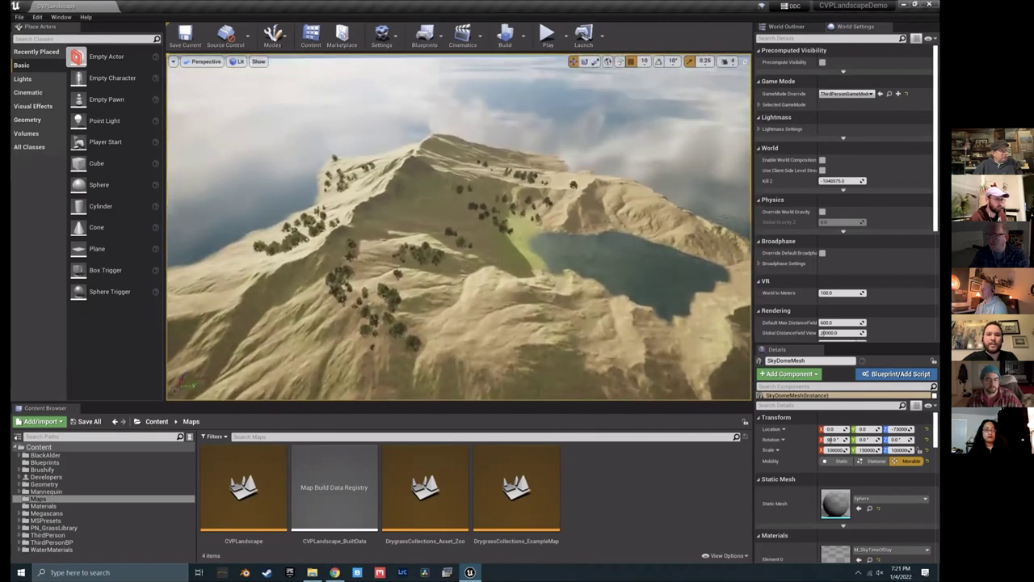
pyautogui.moveTo(436, 210); pyautogui.dragTo(436, 254, button='right')
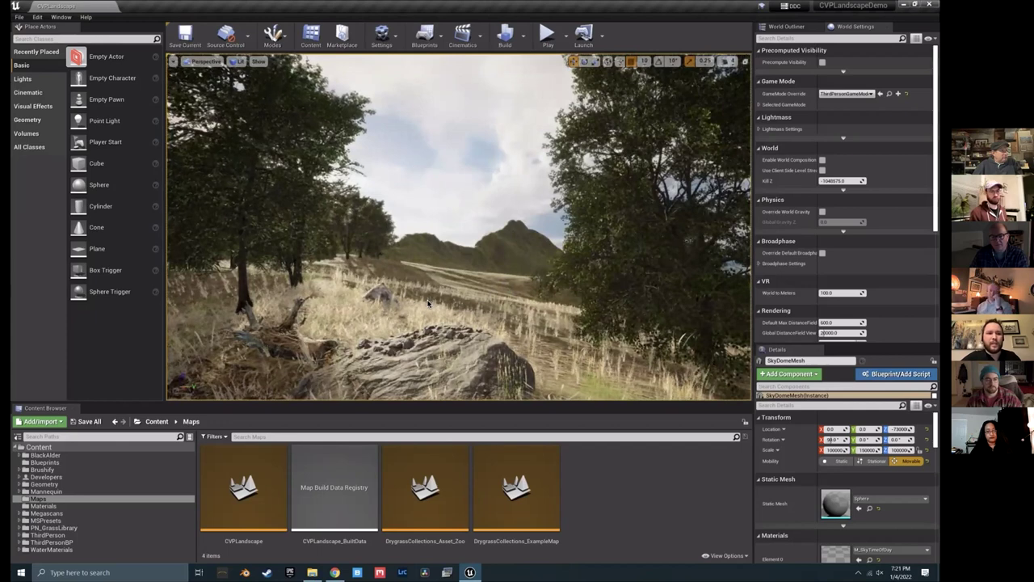
pyautogui.moveTo(495, 306); pyautogui.dragTo(323, 306, button='right')
pyautogui.moveTo(459, 227); pyautogui.dragTo(565, 224, button='right')
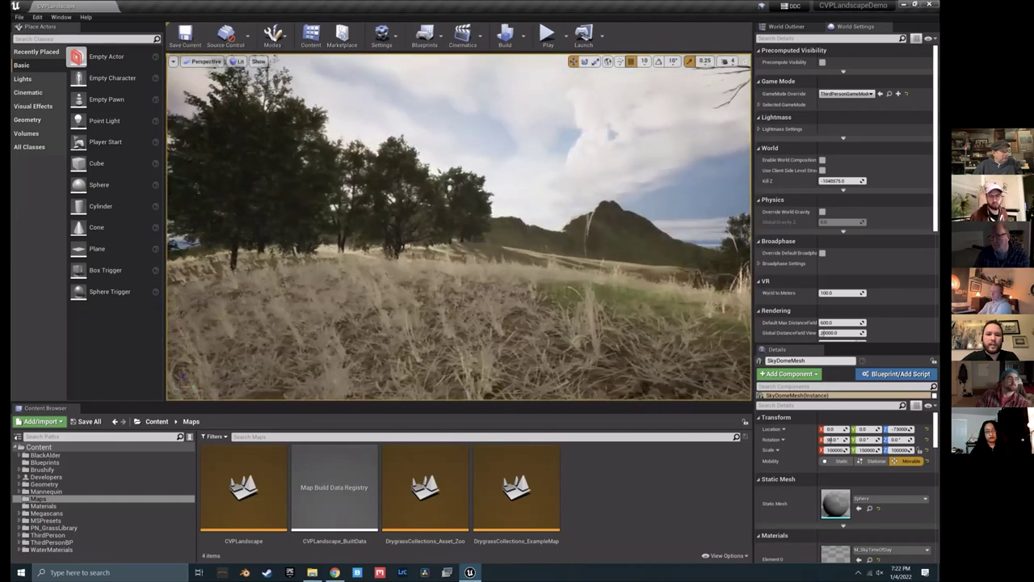
pyautogui.moveTo(504, 290); pyautogui.dragTo(511, 297, button='right')
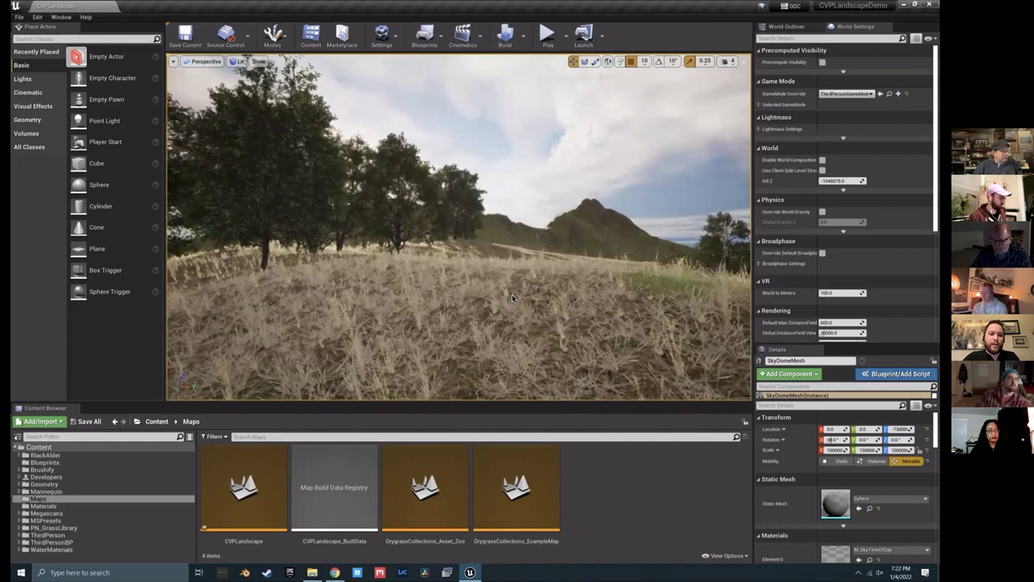
pyautogui.press('2')
pyautogui.press('1')
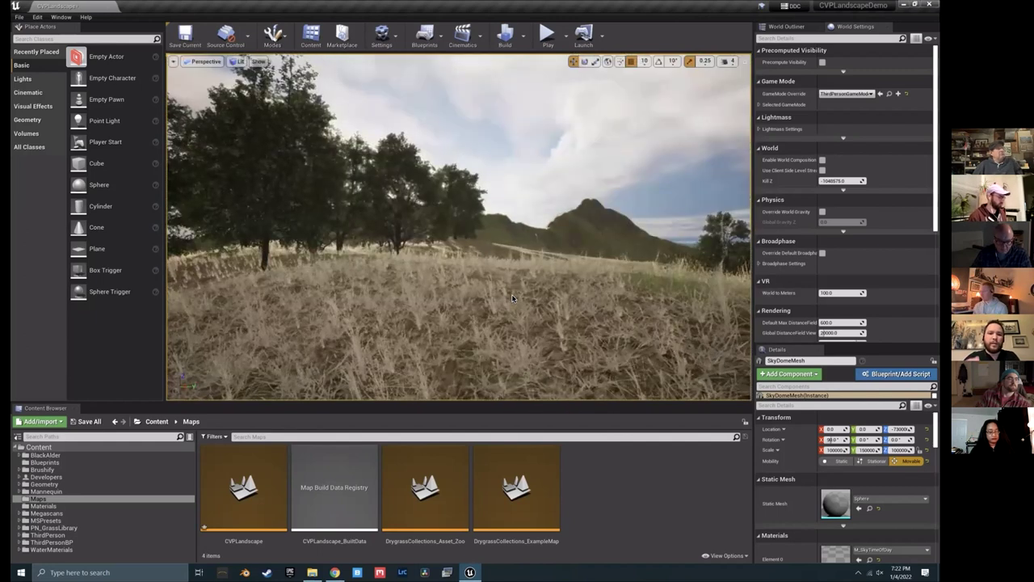
pyautogui.moveTo(409, 304); pyautogui.dragTo(379, 348, button='right')
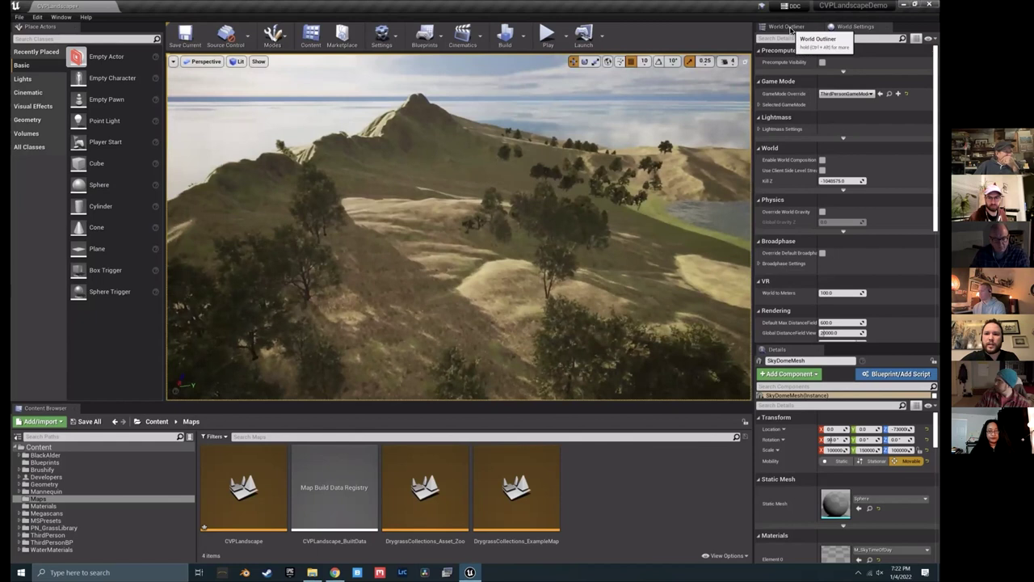
# Step: Show the World Outliner and look through the list of available editor windows
pyautogui.click(790, 27)
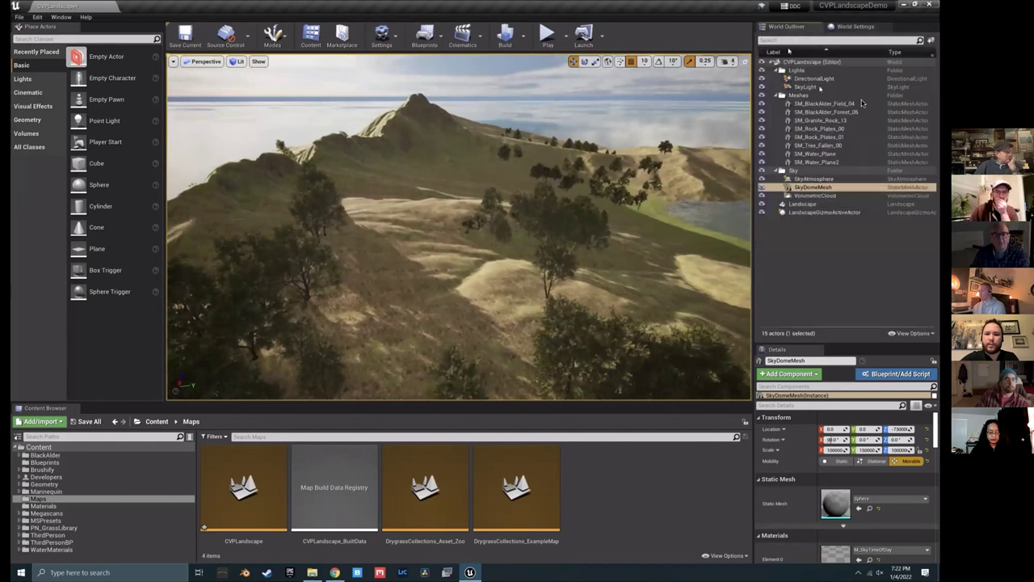
pyautogui.click(86, 17)
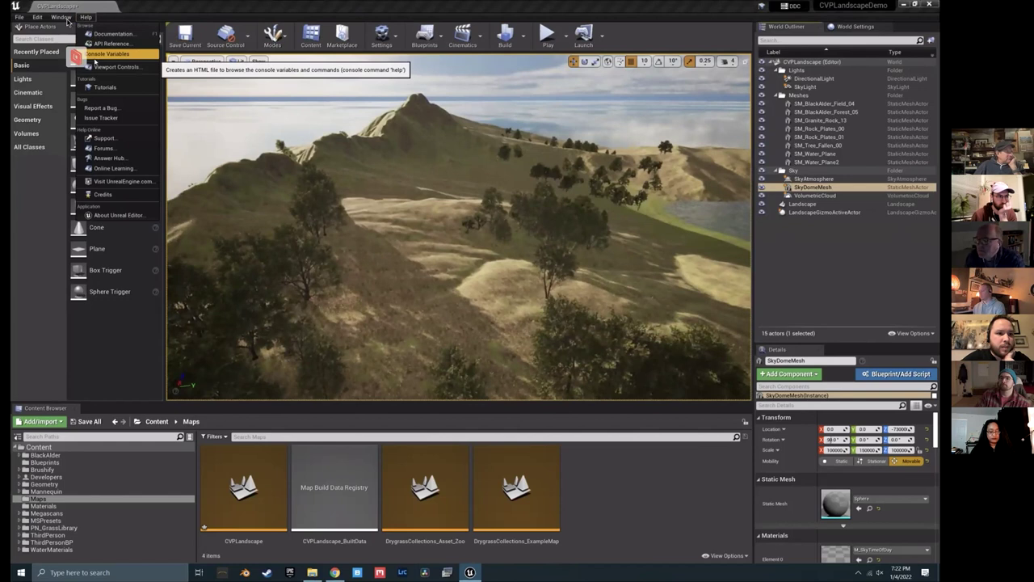
pyautogui.click(61, 17)
pyautogui.moveTo(99, 276)
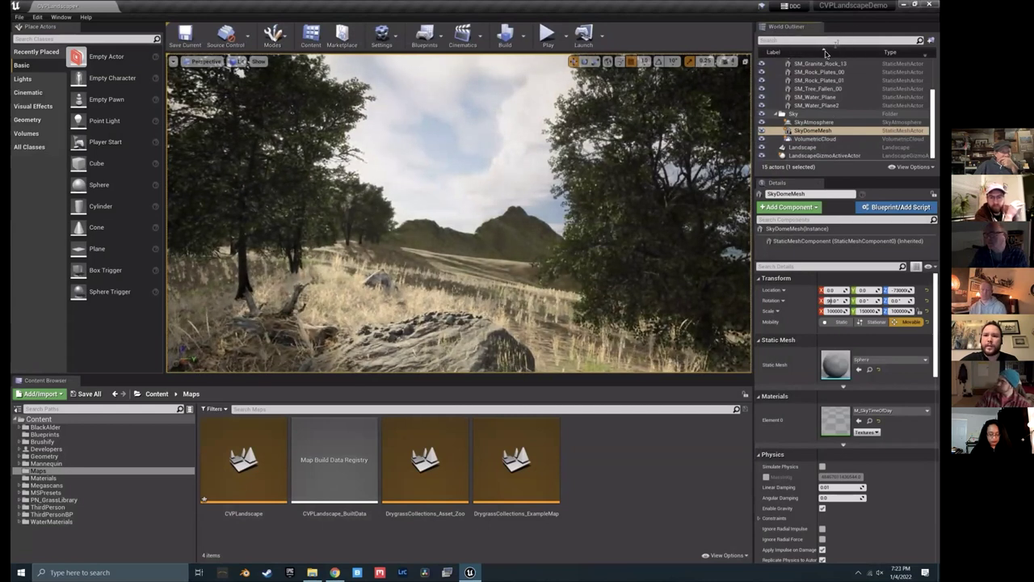
# Step: Inspect the Lights folder in the World Outliner, including its DirectionalLight and SkyLight actors
pyautogui.scroll(3, 859, 117)
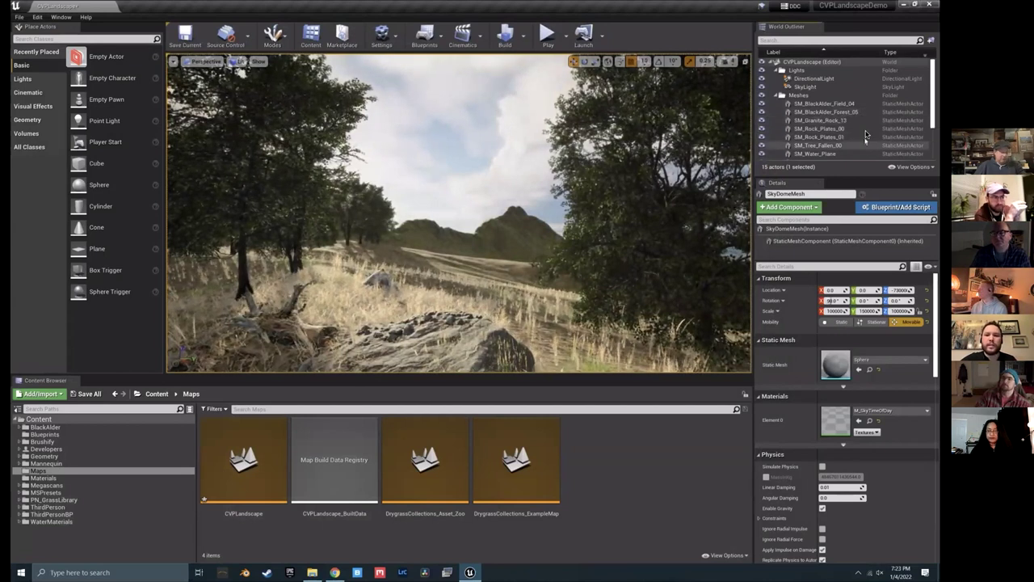
pyautogui.click(797, 71)
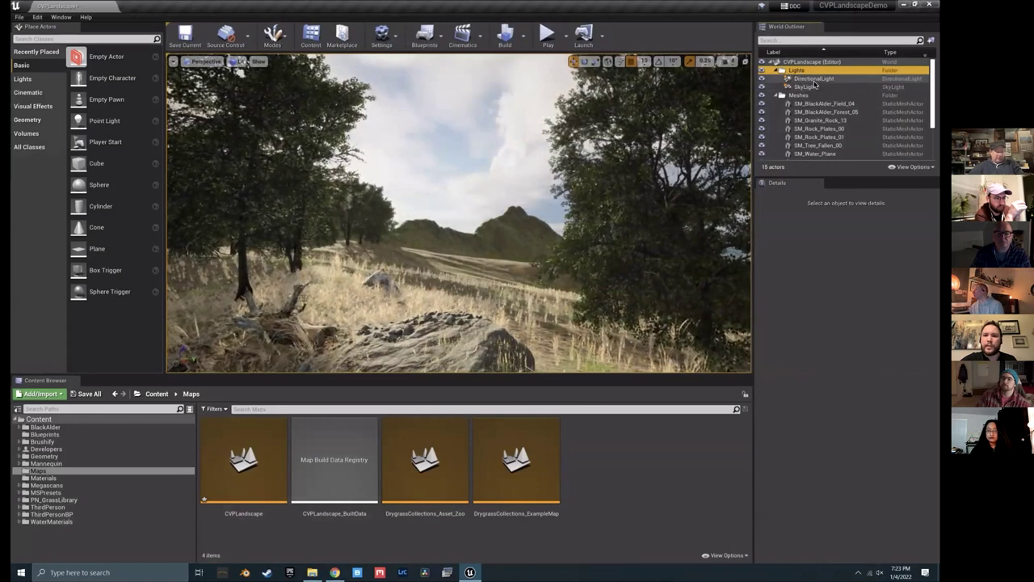
pyautogui.click(809, 86)
pyautogui.click(815, 79)
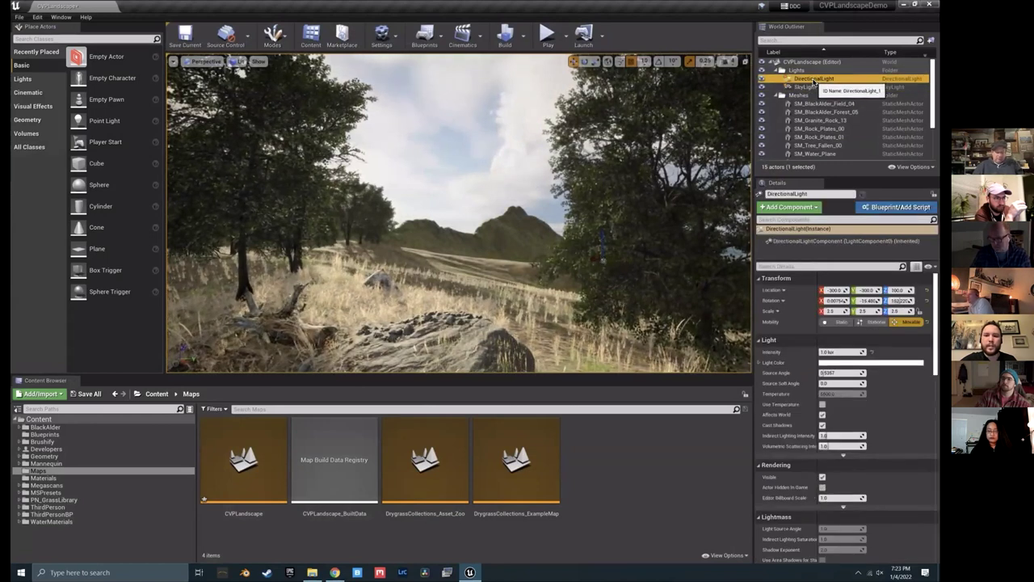
pyautogui.click(808, 87)
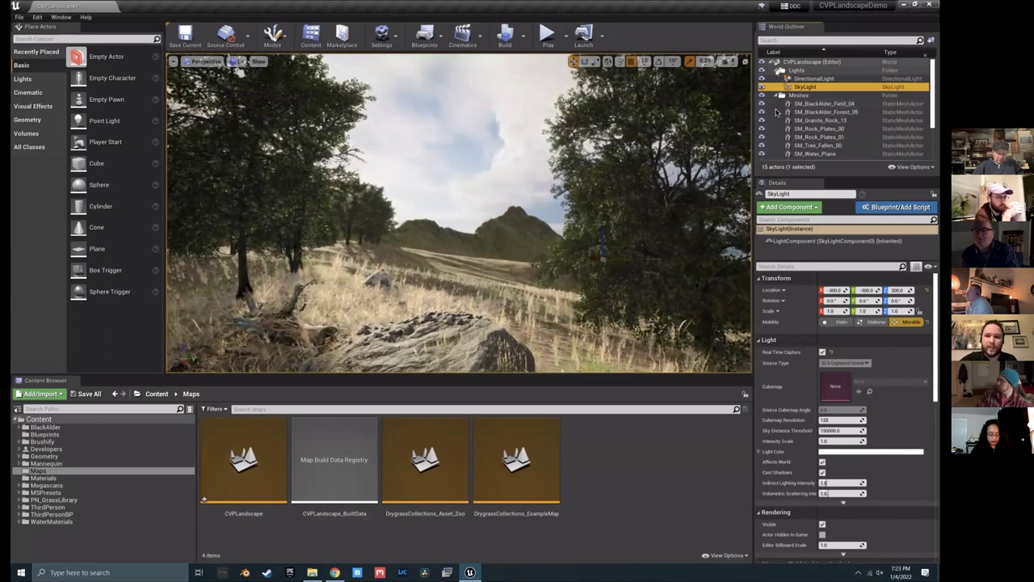
# Step: Inspect the Meshes folder's actors one by one: both black alder trees, the two rock plates and the granite rock
pyautogui.scroll(-3, 795, 97)
pyautogui.click(809, 81)
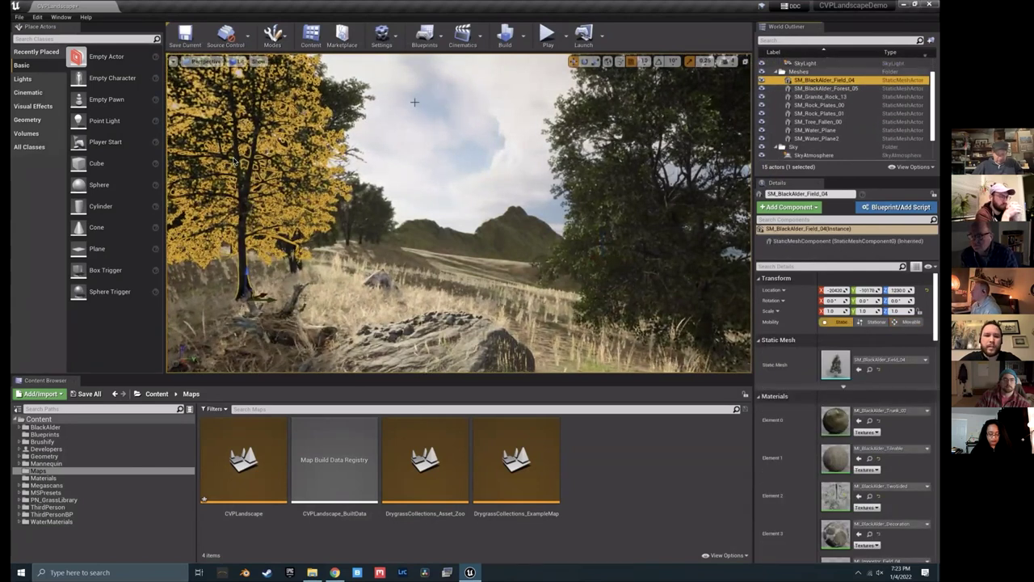
pyautogui.click(824, 88)
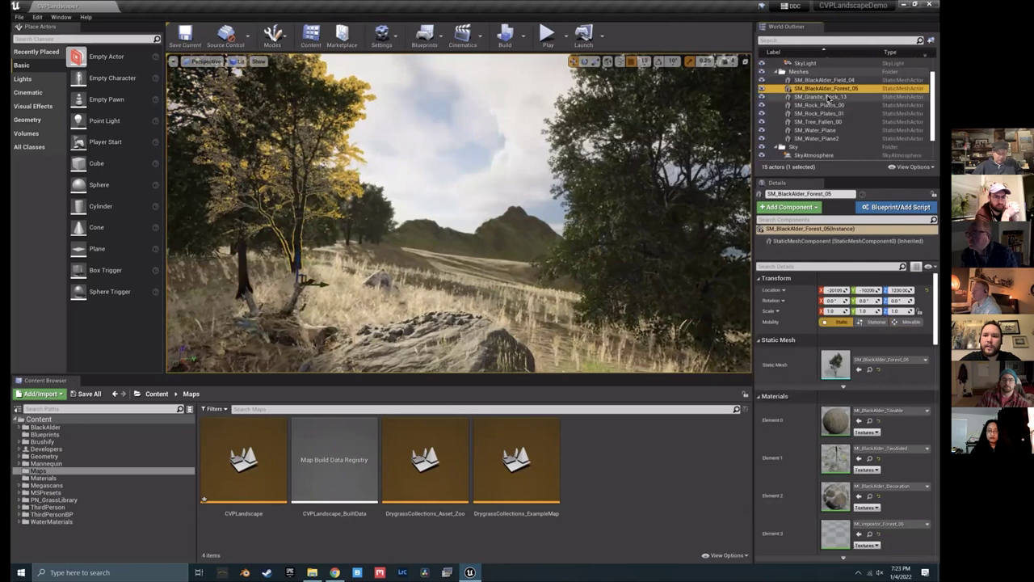
pyautogui.click(827, 97)
pyautogui.click(825, 105)
pyautogui.click(823, 113)
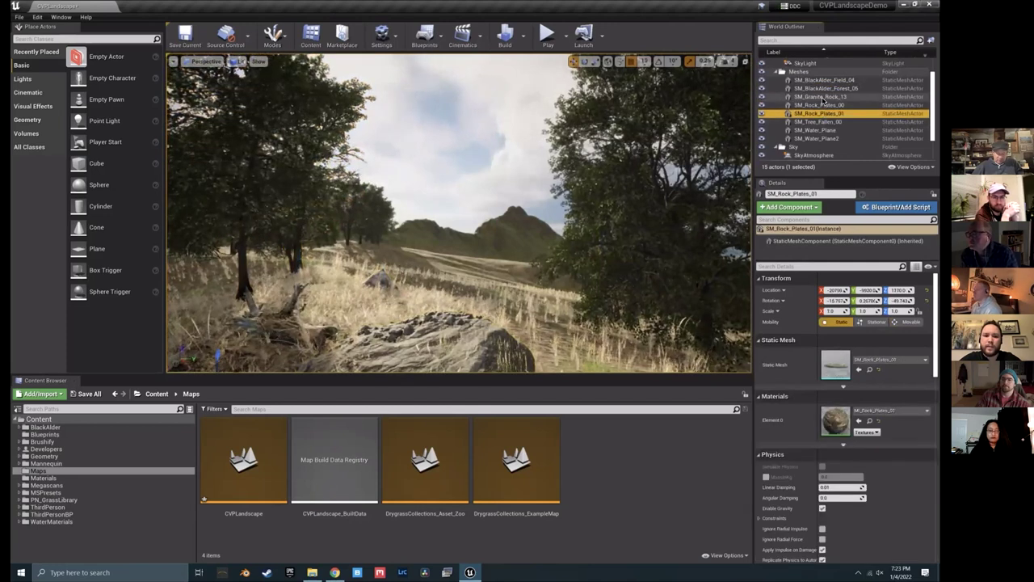
pyautogui.click(820, 97)
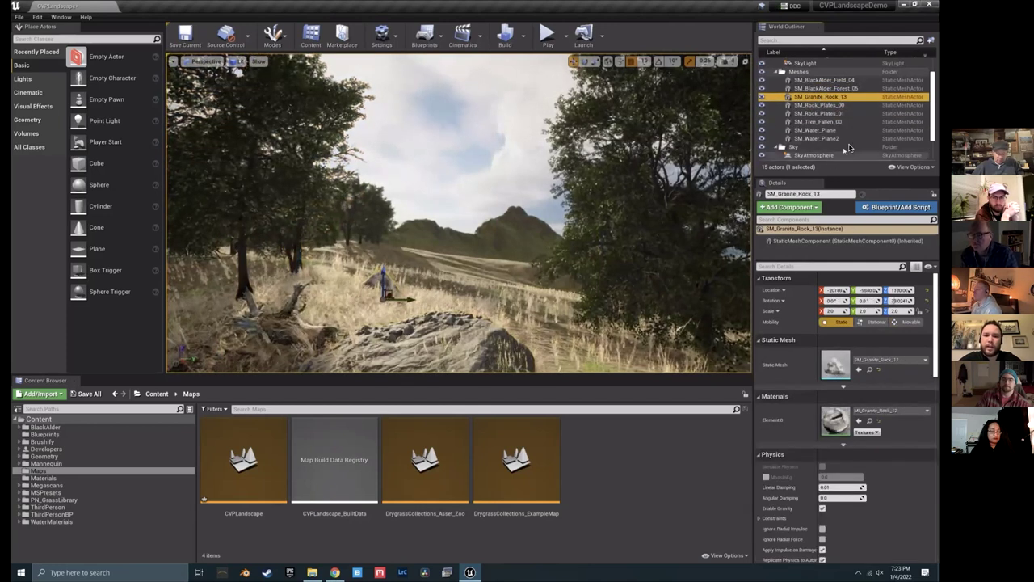
# Step: Inspect more of the Meshes folder's actors: the water plane, the second rock plate and the fallen tree
pyautogui.click(827, 138)
pyautogui.click(826, 121)
pyautogui.click(827, 114)
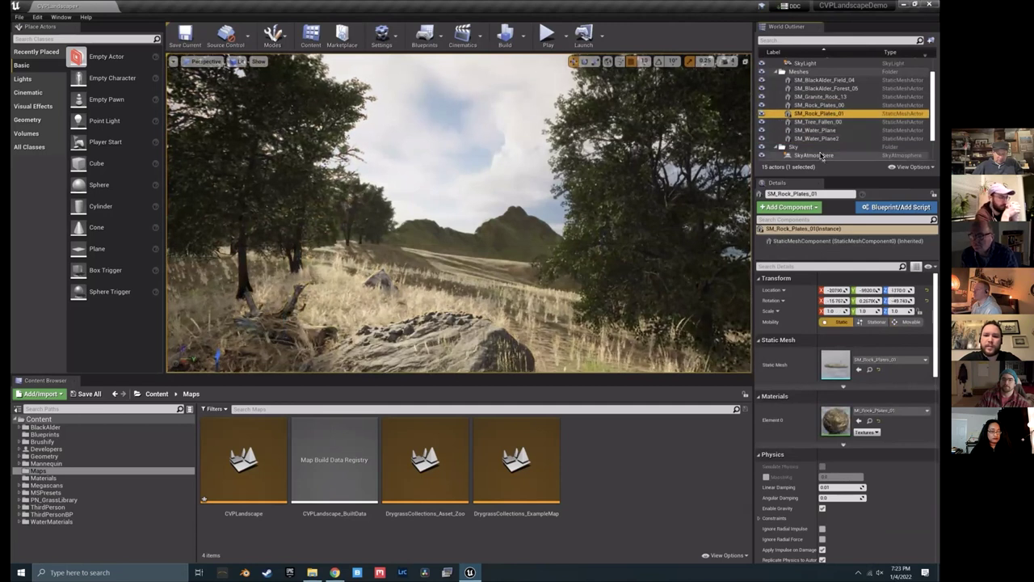
pyautogui.click(818, 121)
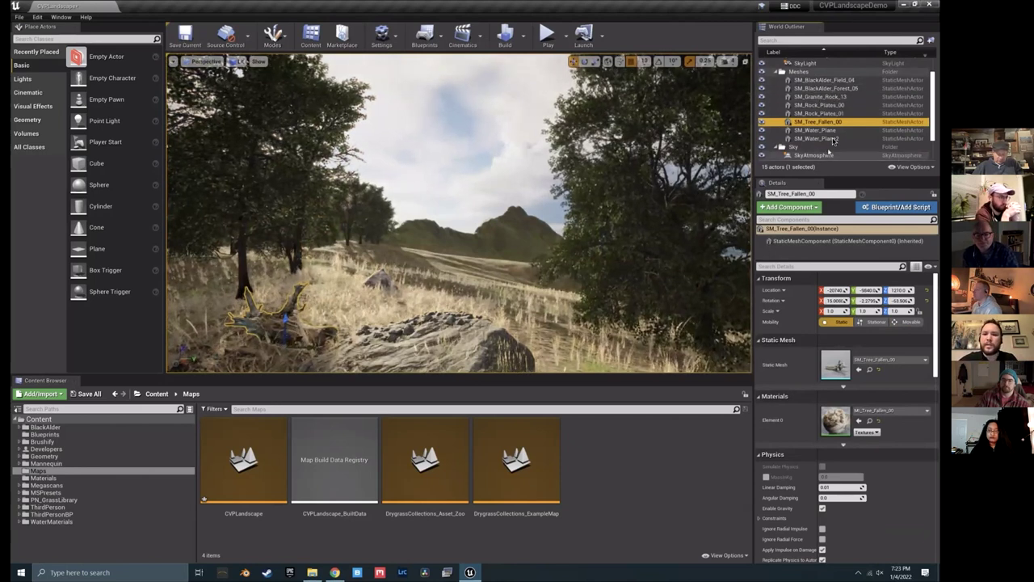
# Step: Inspect the Sky folder and its SkyAtmosphere, SkyDomeMesh and VolumetricCloud actors, comparing them with the sky in the scene
pyautogui.scroll(-1, 836, 133)
pyautogui.scroll(-2, 836, 130)
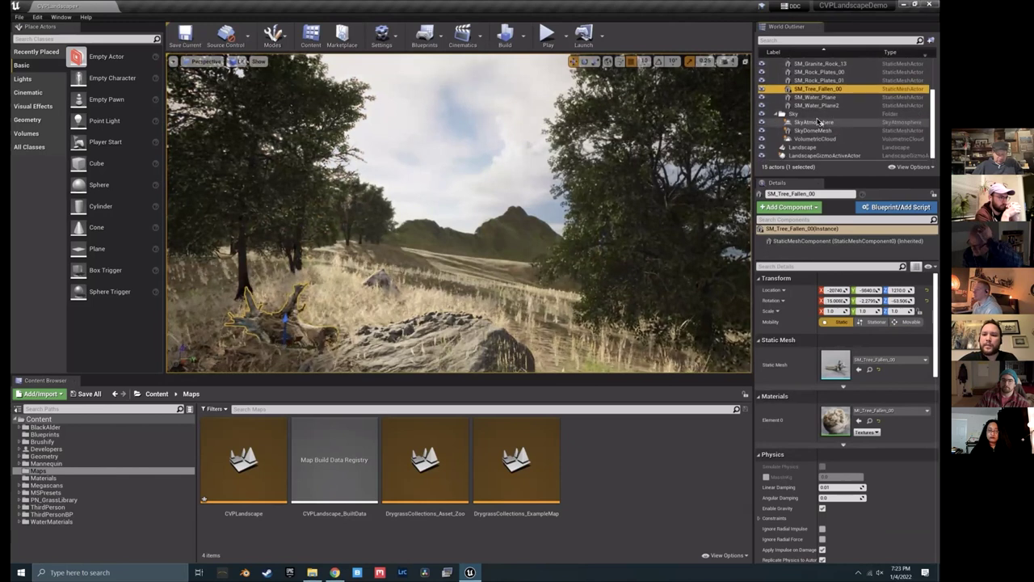
pyautogui.click(811, 116)
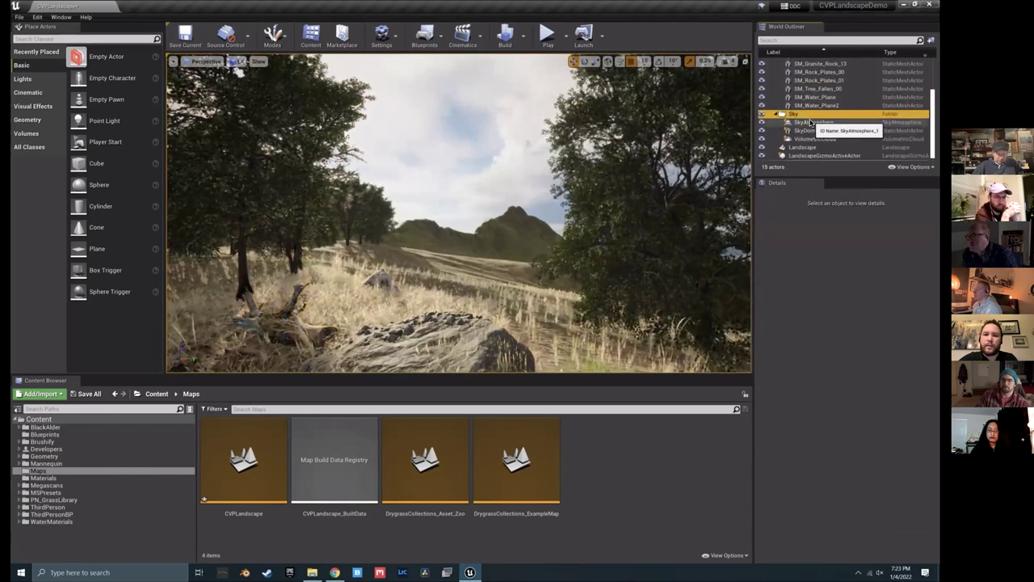
pyautogui.click(804, 123)
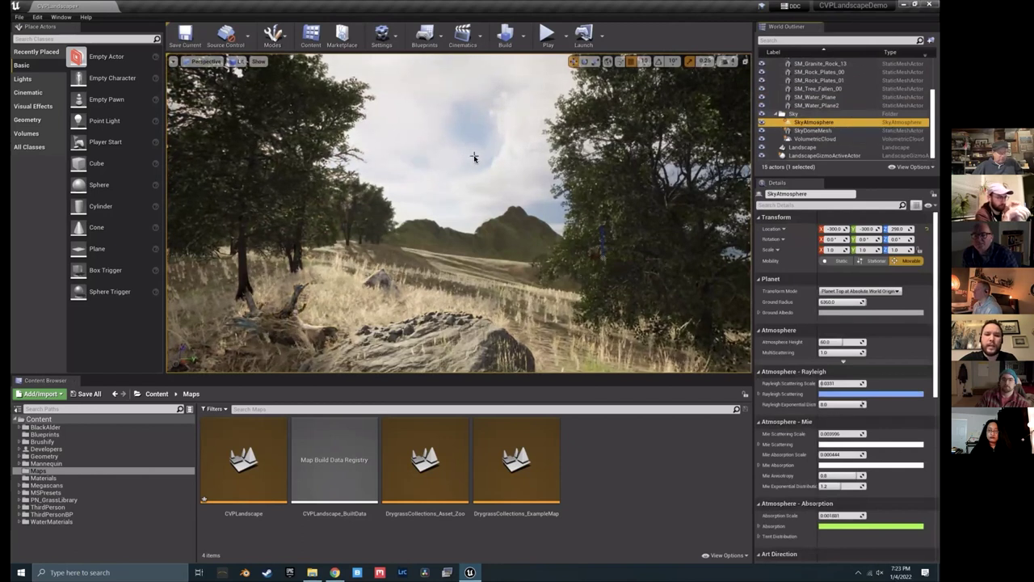
pyautogui.click(804, 130)
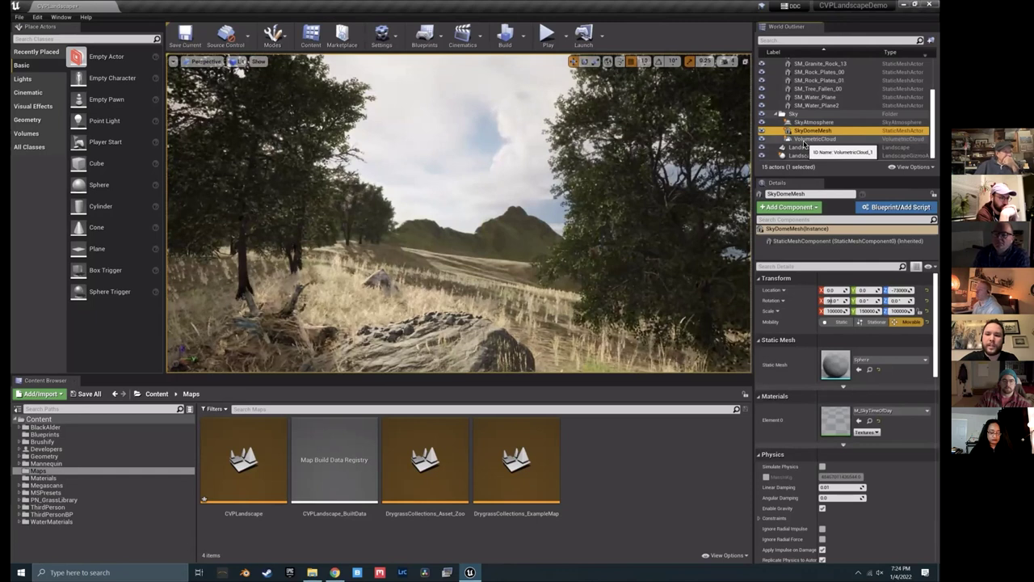
pyautogui.click(805, 140)
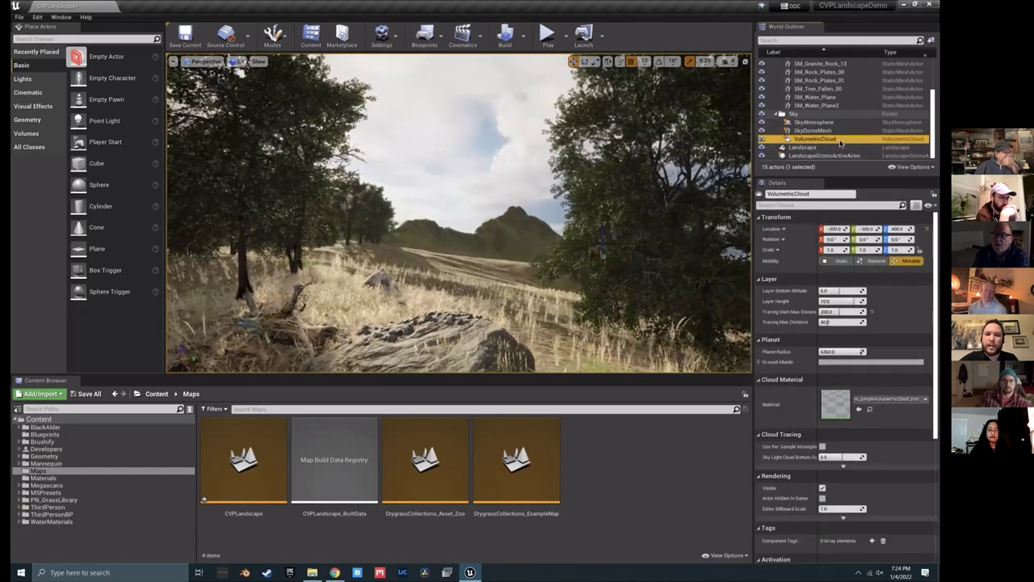
pyautogui.moveTo(459, 213); pyautogui.dragTo(525, 202, button='right')
pyautogui.moveTo(368, 222); pyautogui.dragTo(596, 217, button='right')
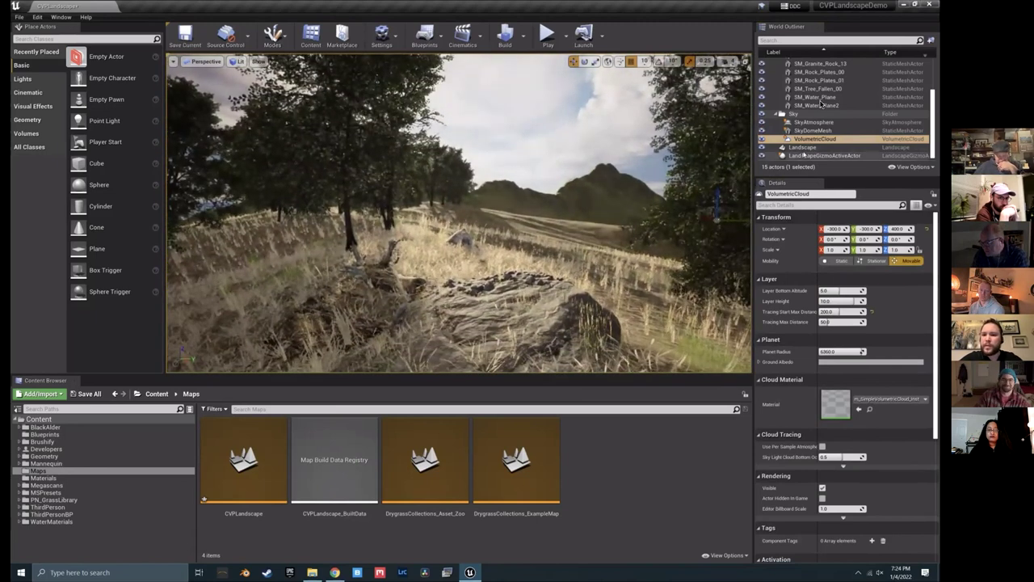
# Step: Inspect the Landscape and LandscapeGizmoActiveActor actors and their details
pyautogui.click(806, 148)
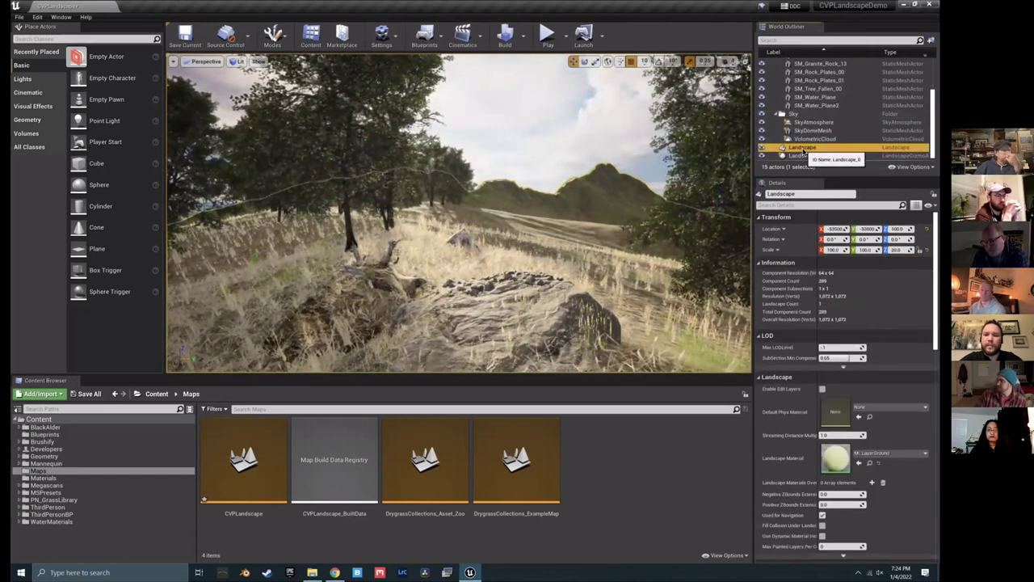
pyautogui.click(805, 155)
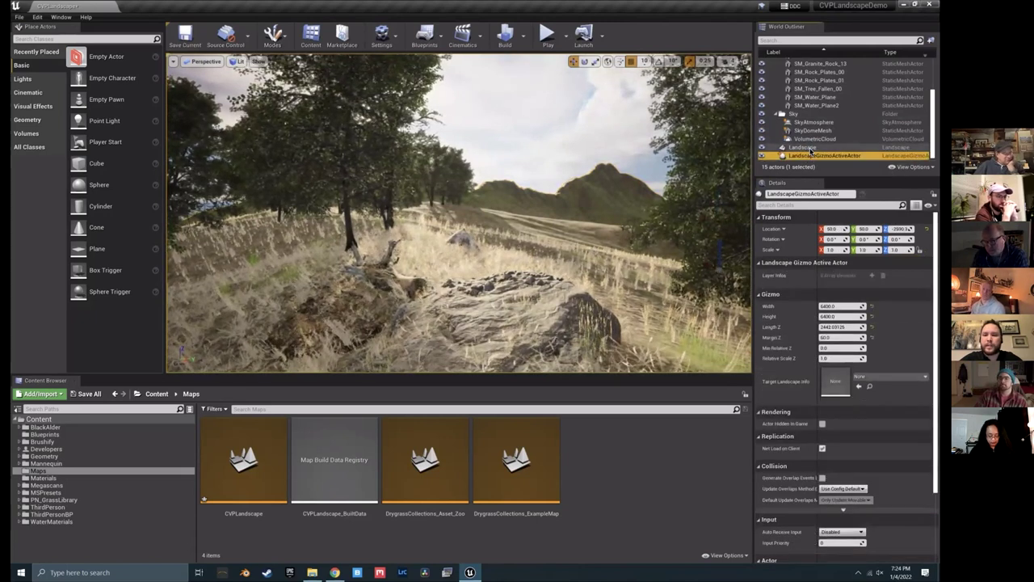
pyautogui.click(814, 148)
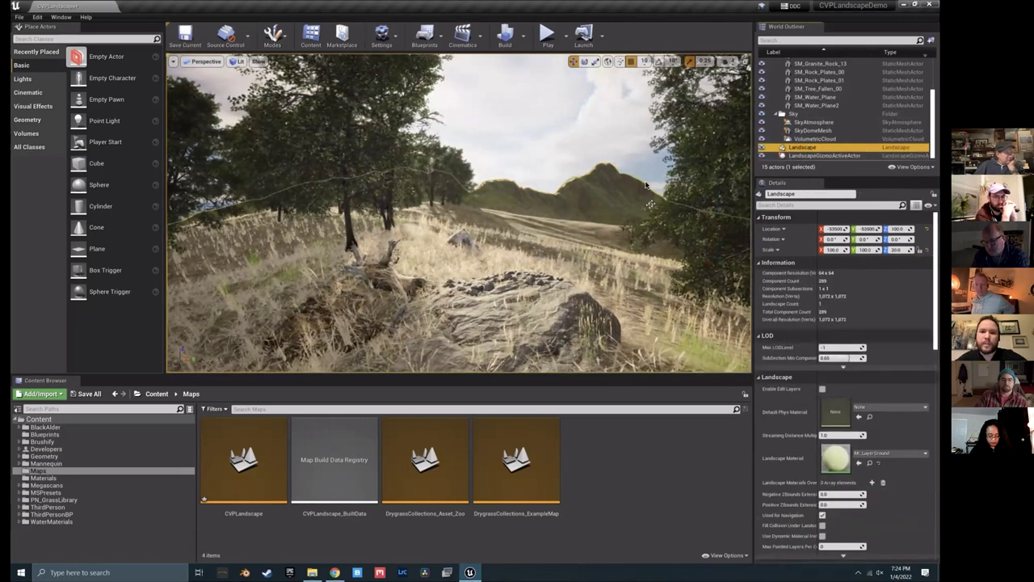
pyautogui.click(590, 147)
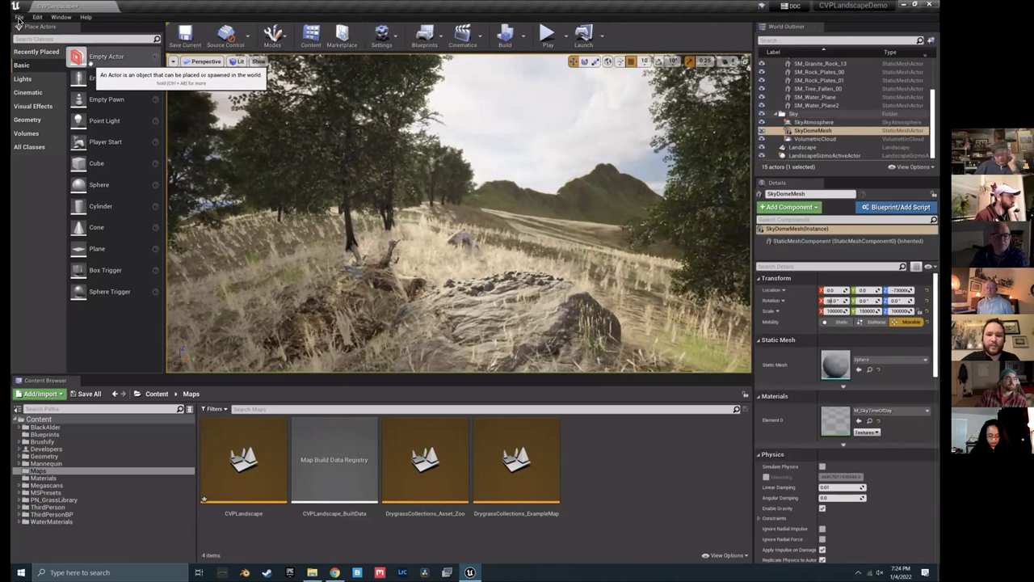
# Step: Create a new level from the TimeOfDay template, saving the CVPLandscape level's changes first
pyautogui.click(18, 16)
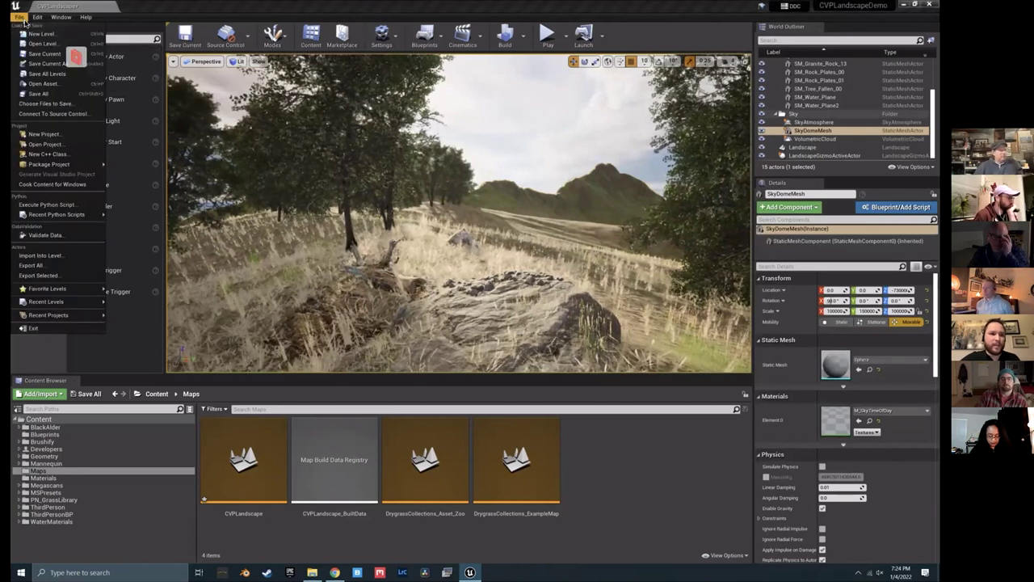
pyautogui.click(41, 34)
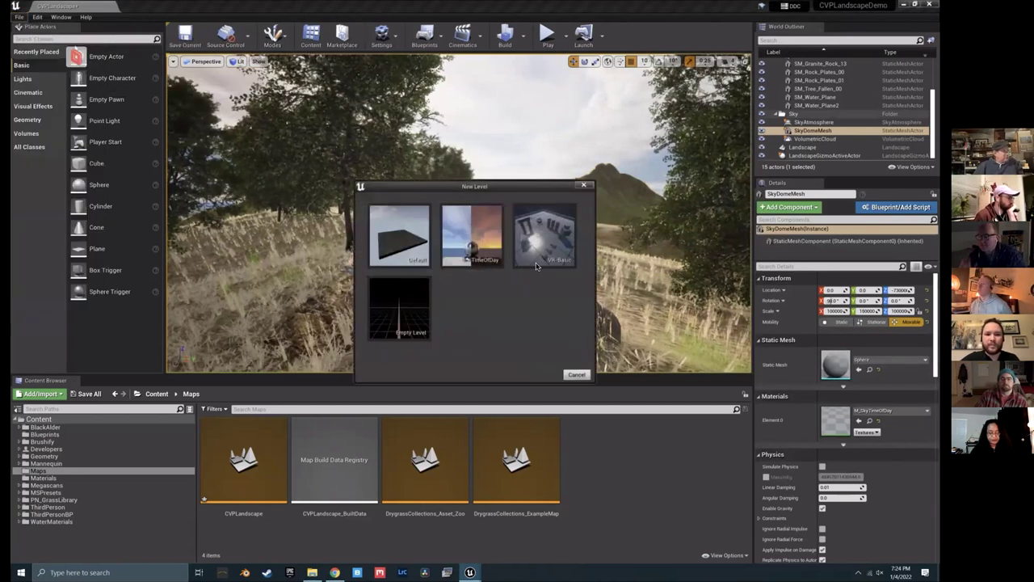
pyautogui.moveTo(477, 189); pyautogui.dragTo(476, 150)
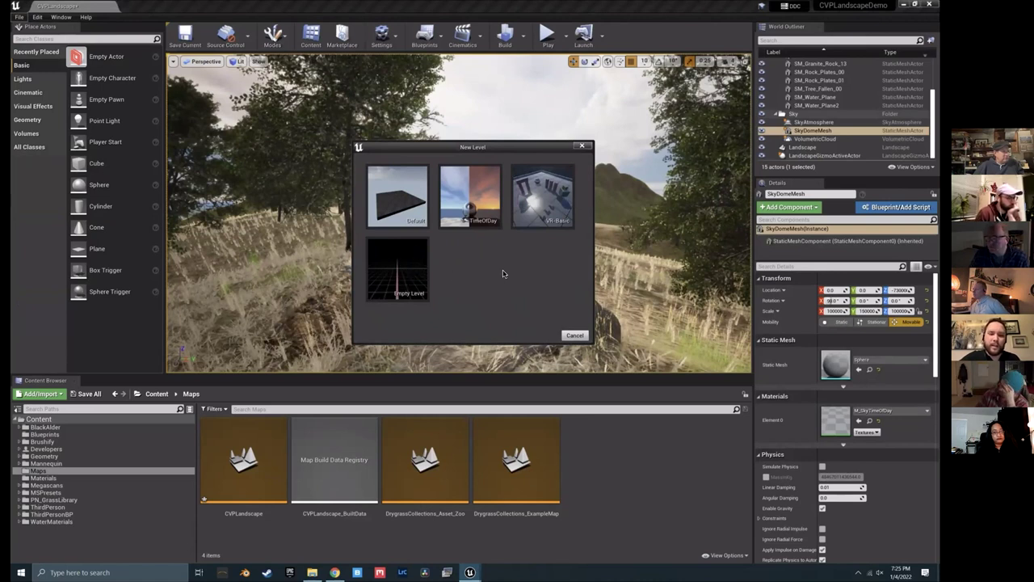
pyautogui.click(472, 208)
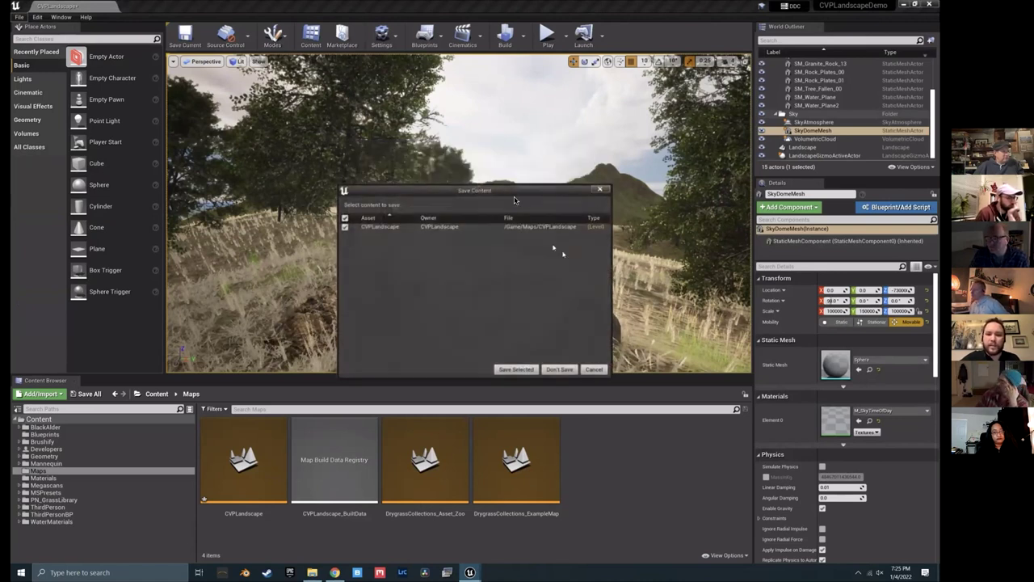
pyautogui.click(516, 369)
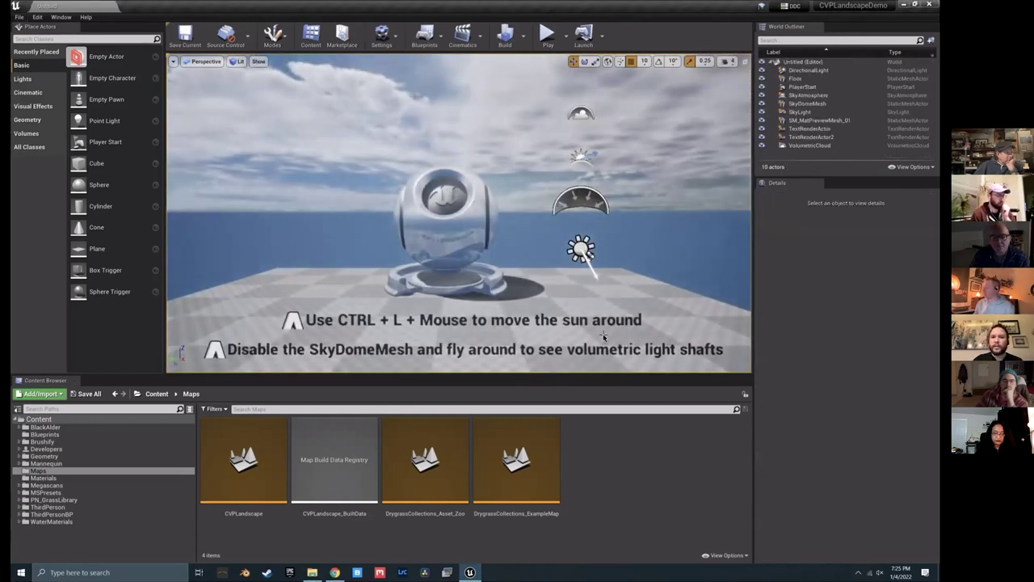
# Step: Examine the template level's preview mesh, floor, light actors and instruction text from several angles
pyautogui.moveTo(533, 318); pyautogui.dragTo(174, 162, button='right')
pyautogui.moveTo(379, 242); pyautogui.dragTo(313, 308, button='right')
pyautogui.moveTo(457, 206); pyautogui.dragTo(498, 212, button='right')
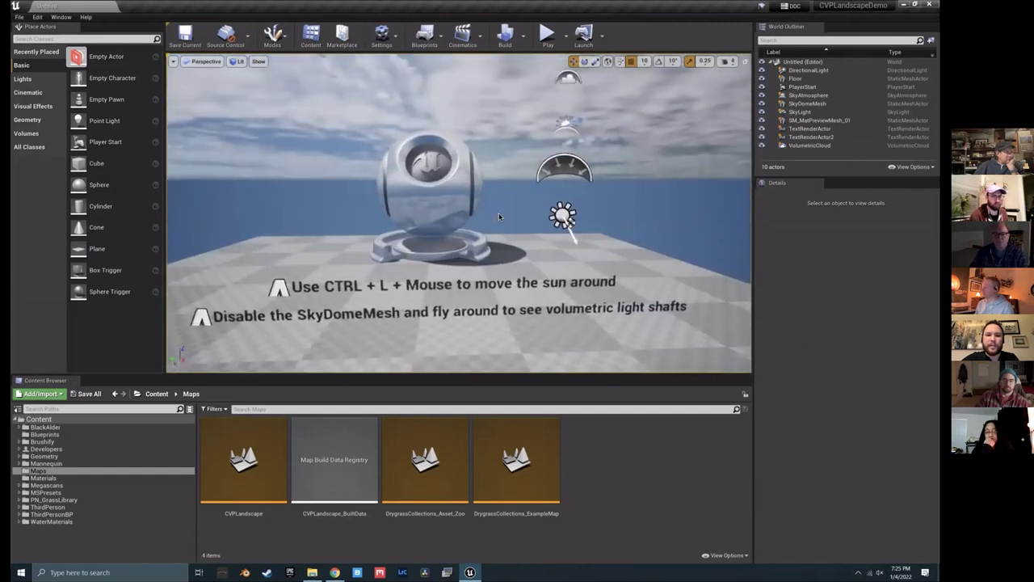
pyautogui.rightClick(477, 331)
pyautogui.click(343, 216)
pyautogui.moveTo(342, 216); pyautogui.dragTo(375, 233, button='right')
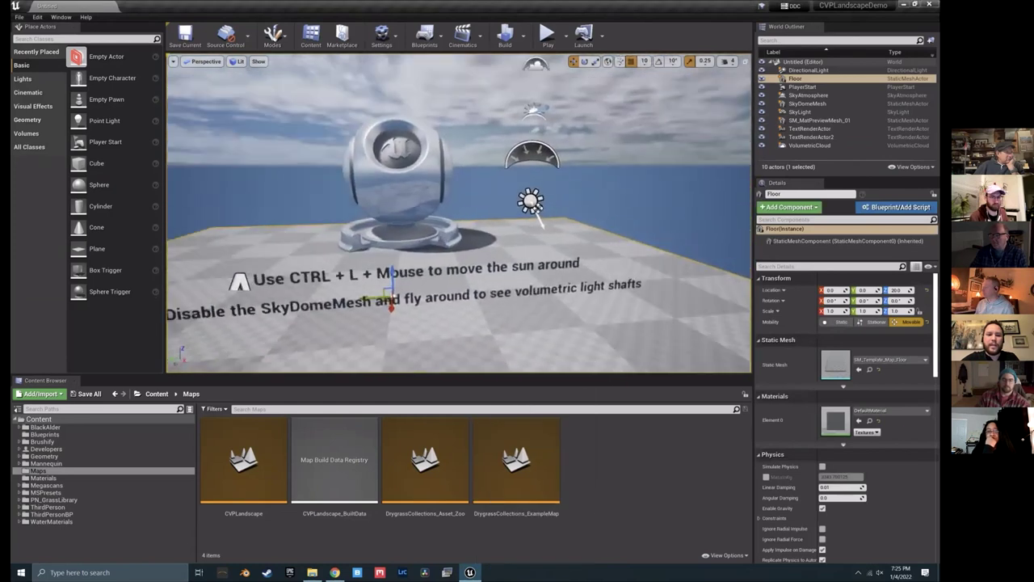
pyautogui.moveTo(525, 323); pyautogui.dragTo(374, 305, button='right')
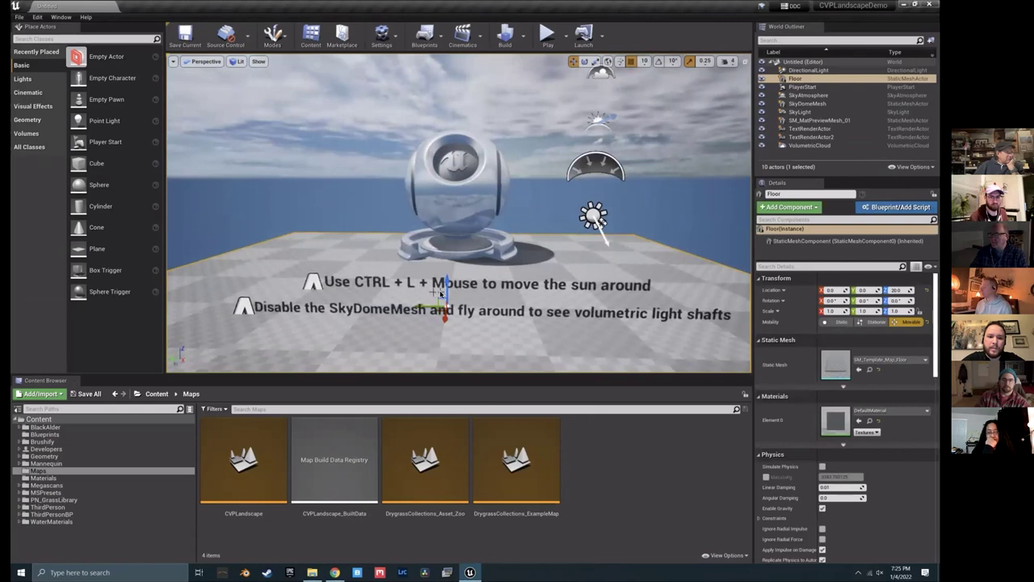
pyautogui.moveTo(563, 283); pyautogui.dragTo(546, 309, button='right')
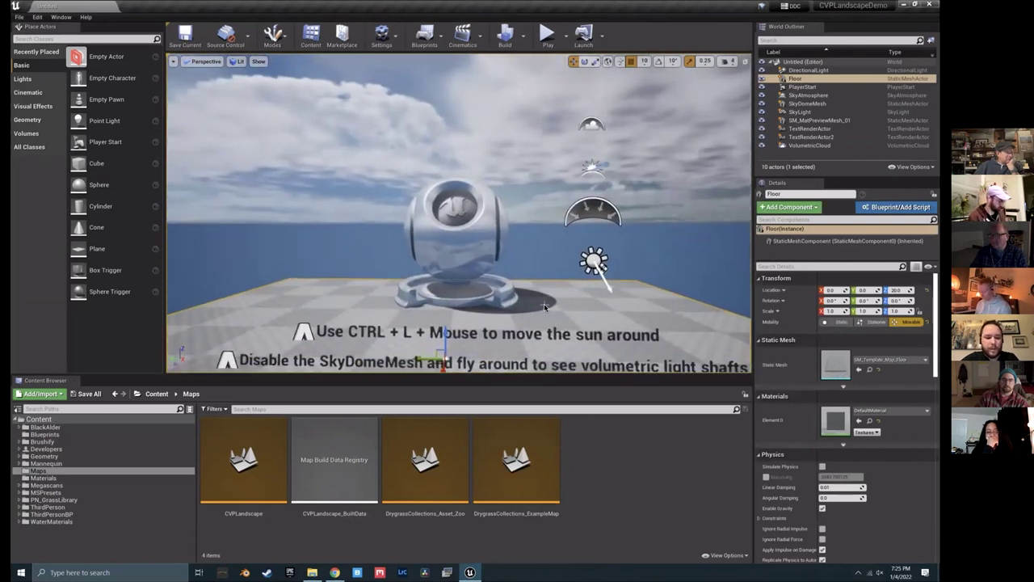
# Step: Move the sun around the sky down to a sunset position, then raise it slightly above the horizon
pyautogui.hotkey('ctrl', 'l')
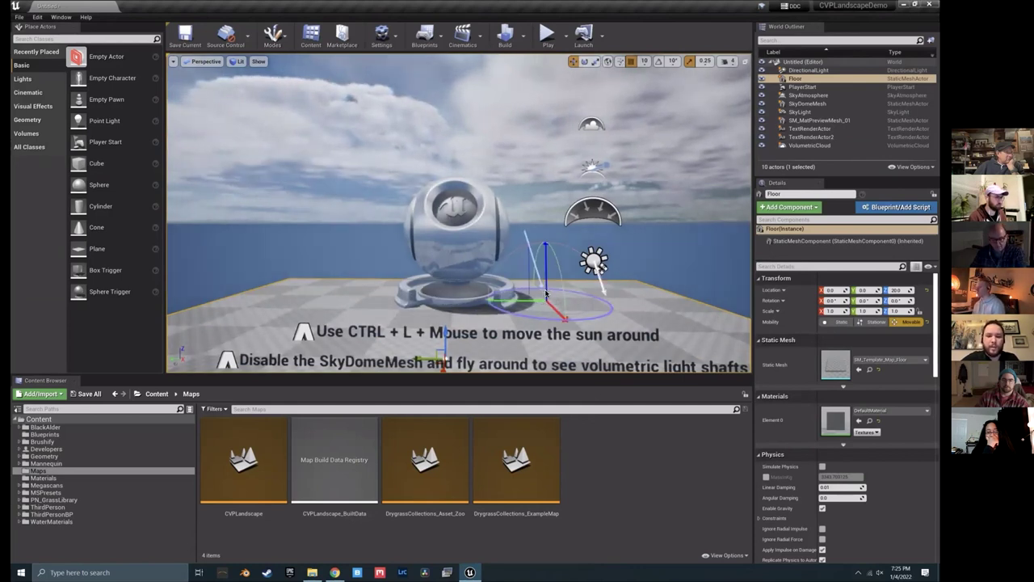
pyautogui.hotkey('ctrl', 'l')
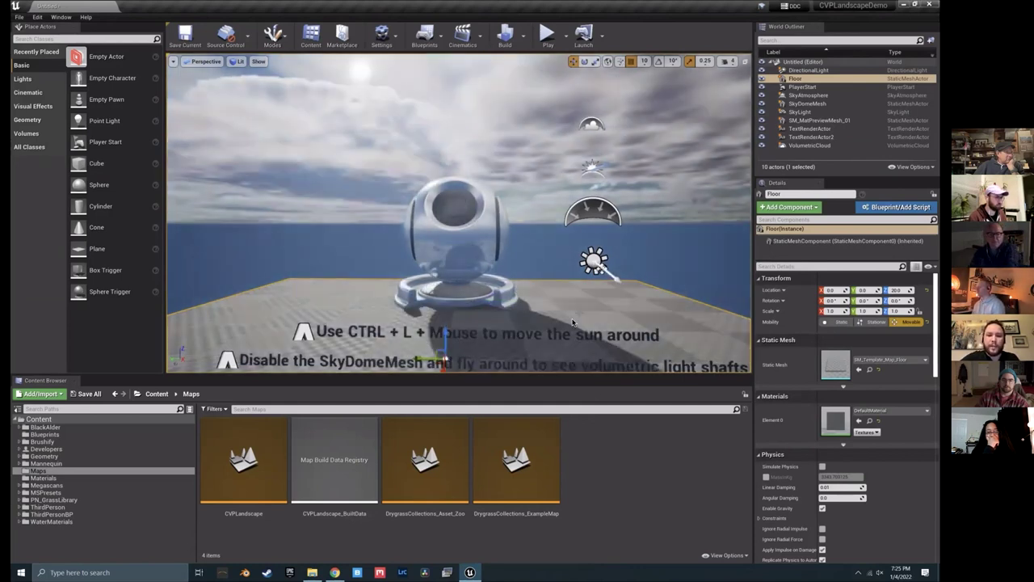
pyautogui.hotkey('ctrl', 'l')
pyautogui.moveTo(609, 326)
pyautogui.keyDown('ctrl'); pyautogui.mouseDown()
pyautogui.moveTo(581, 316)
pyautogui.moveTo(573, 340)
pyautogui.moveTo(601, 330)
pyautogui.mouseUp(); pyautogui.keyUp('ctrl')
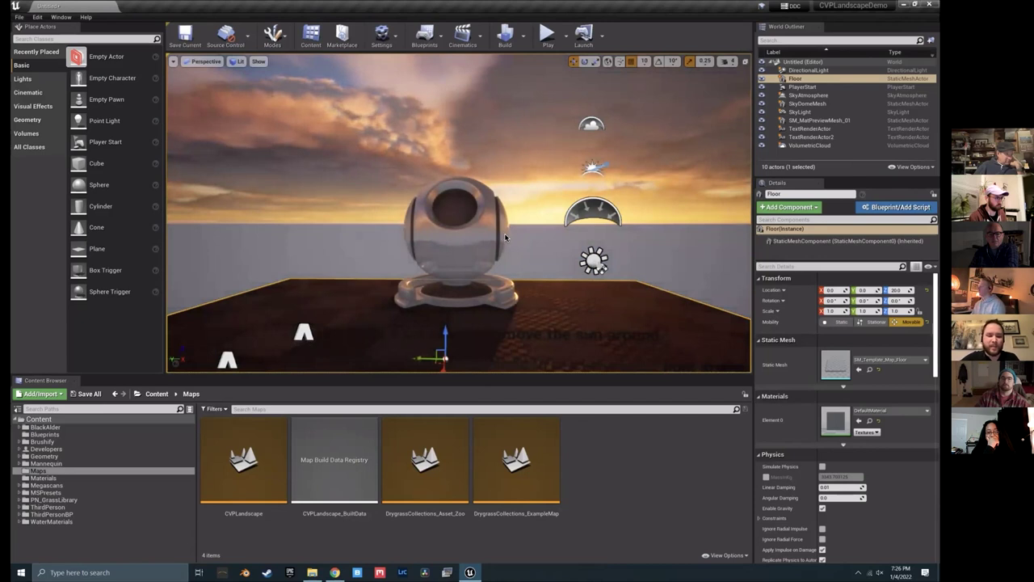
pyautogui.hotkey('ctrl', 'l')
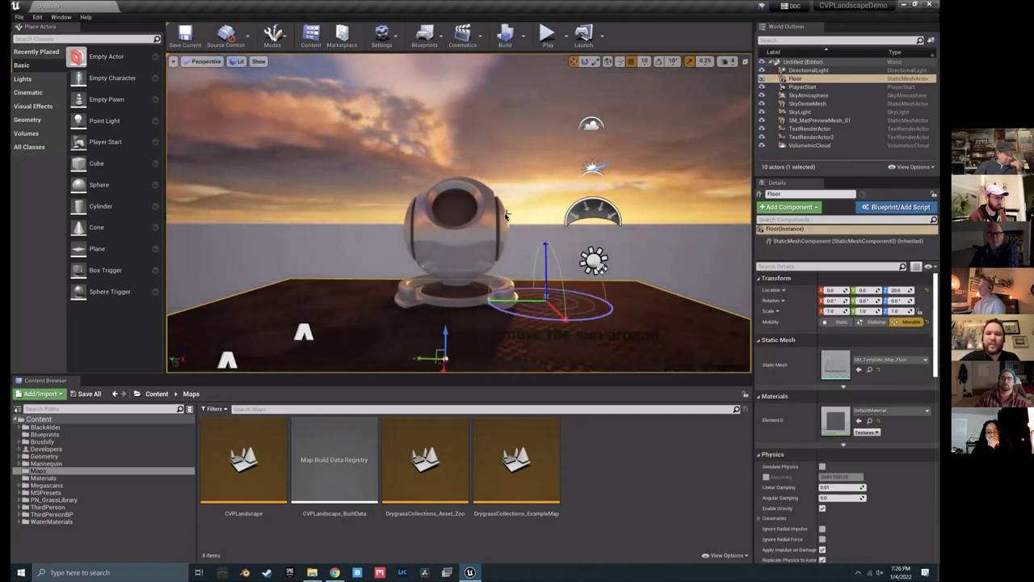
pyautogui.hotkey('ctrl', 'l')
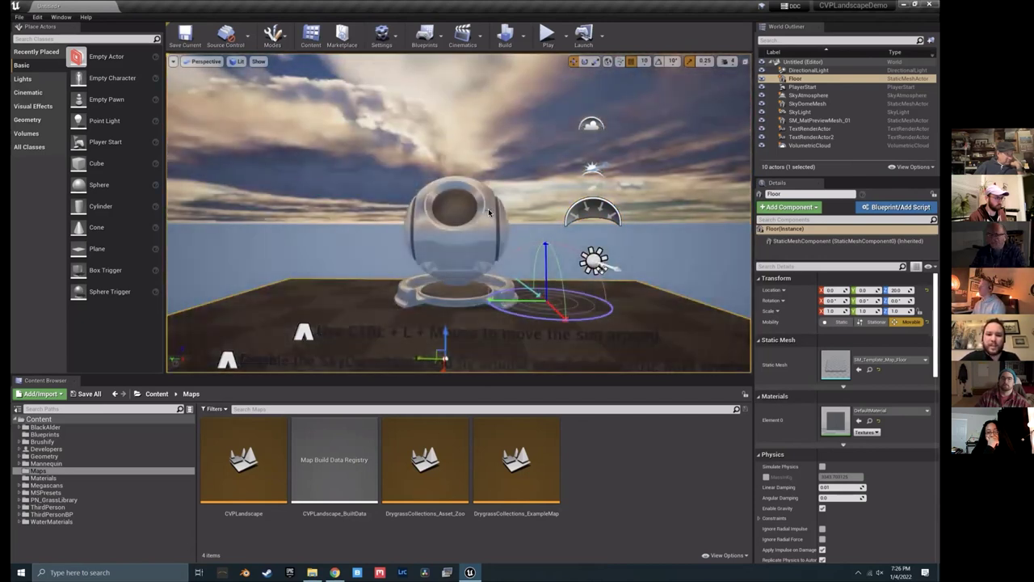
# Step: Inspect the DirectionalLight actor within a wider view of the whole template scene
pyautogui.moveTo(400, 244); pyautogui.dragTo(412, 295, button='right')
pyautogui.press('s')
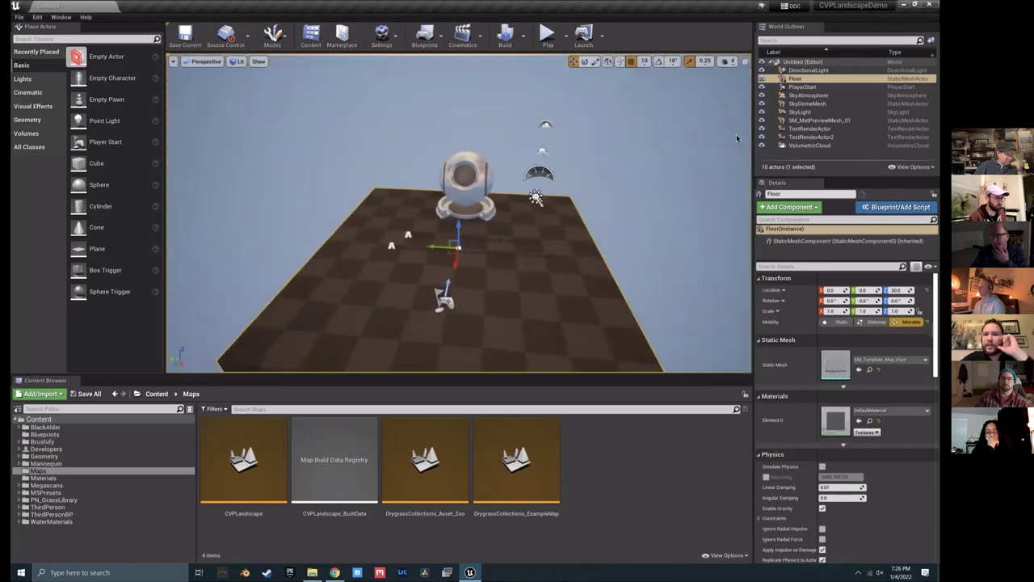
pyautogui.click(802, 71)
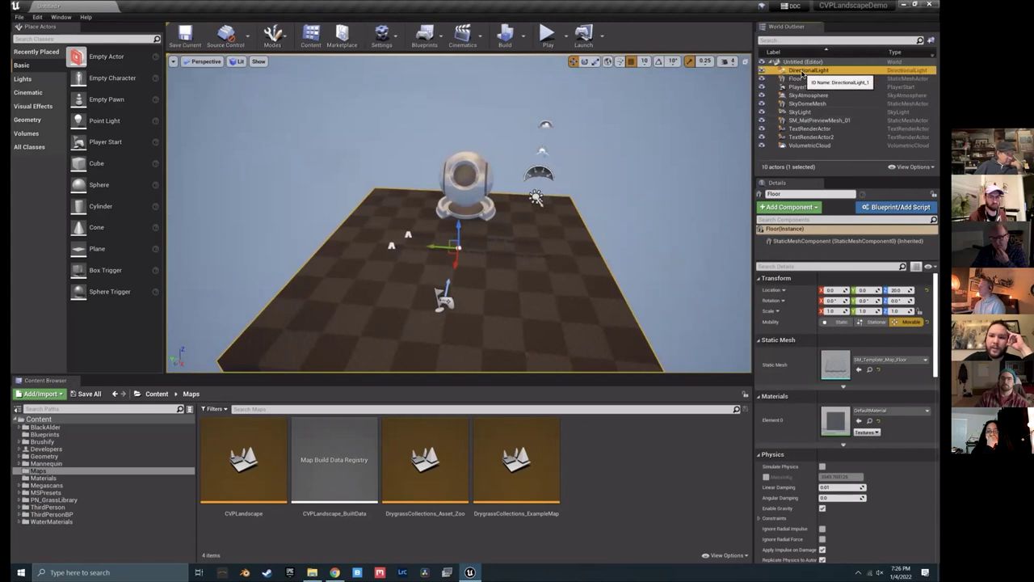
pyautogui.press('f')
pyautogui.moveTo(459, 242); pyautogui.dragTo(335, 252, button='right')
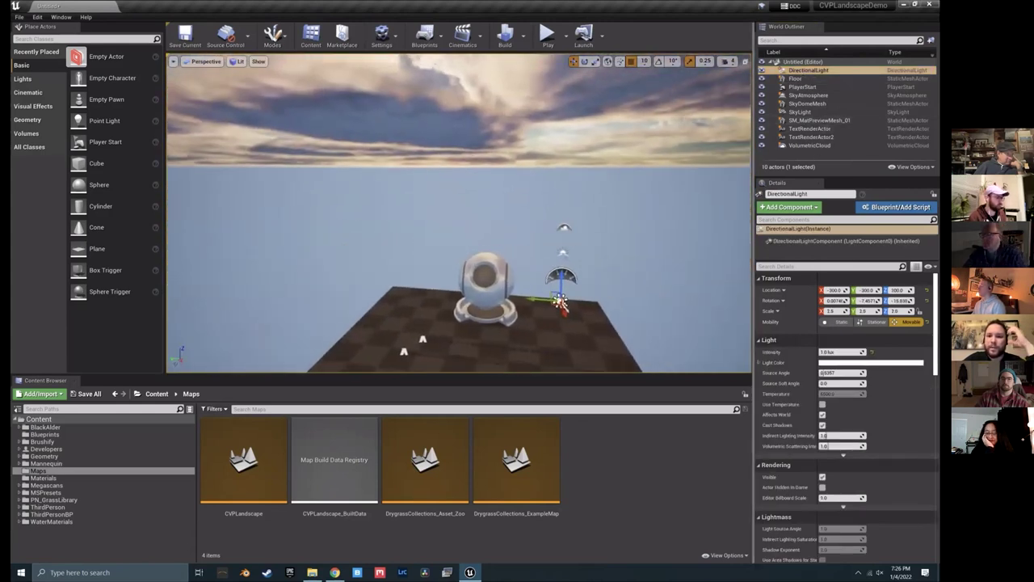
# Step: Delete the Floor and PlayerStart actors from the new level
pyautogui.click(795, 79)
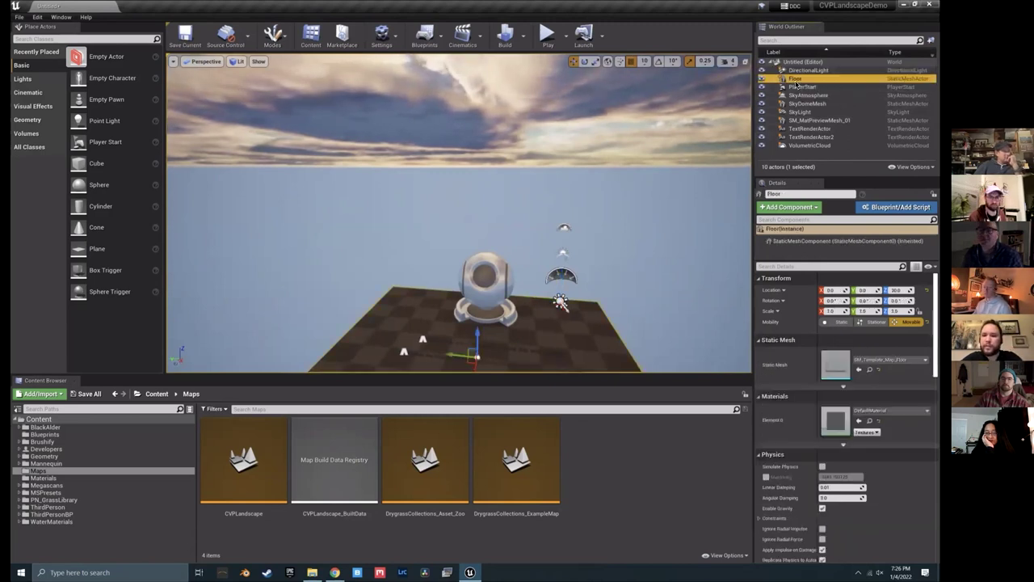
pyautogui.press('Delete')
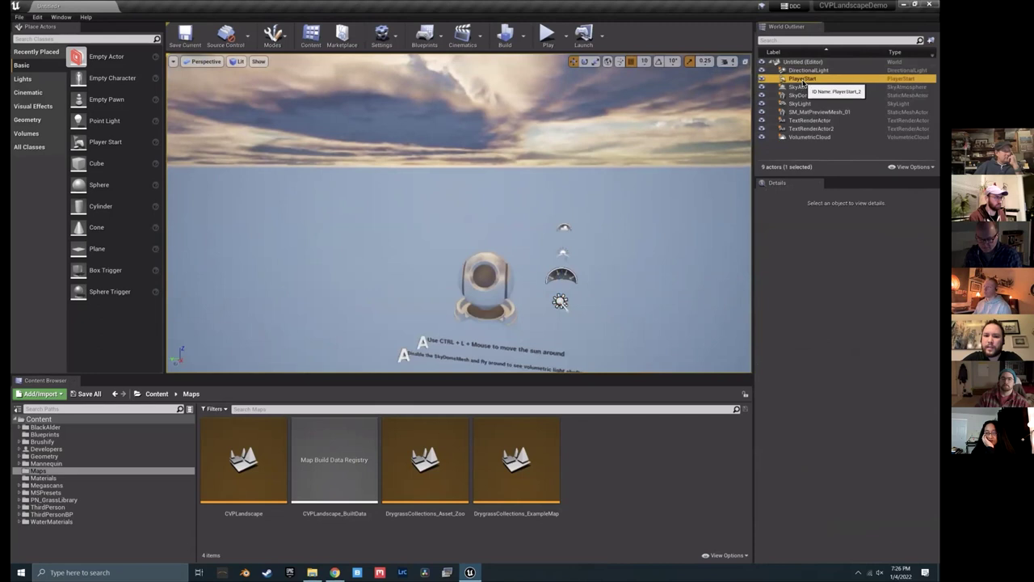
pyautogui.click(799, 79)
pyautogui.moveTo(727, 121); pyautogui.dragTo(772, 178, button='right')
pyautogui.moveTo(525, 162); pyautogui.dragTo(485, 240, button='right')
pyautogui.moveTo(580, 191); pyautogui.dragTo(711, 177, button='right')
pyautogui.press('Delete')
# Step: Inspect the new level's SkyAtmosphere, SkyDomeMesh and SkyLight actors one by one
pyautogui.click(812, 78)
pyautogui.click(807, 87)
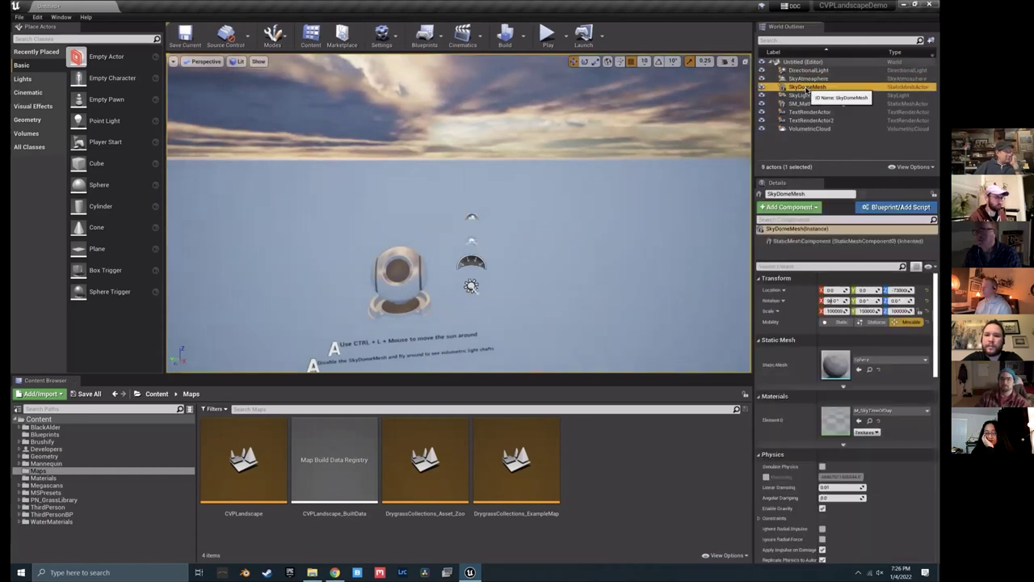
pyautogui.click(798, 96)
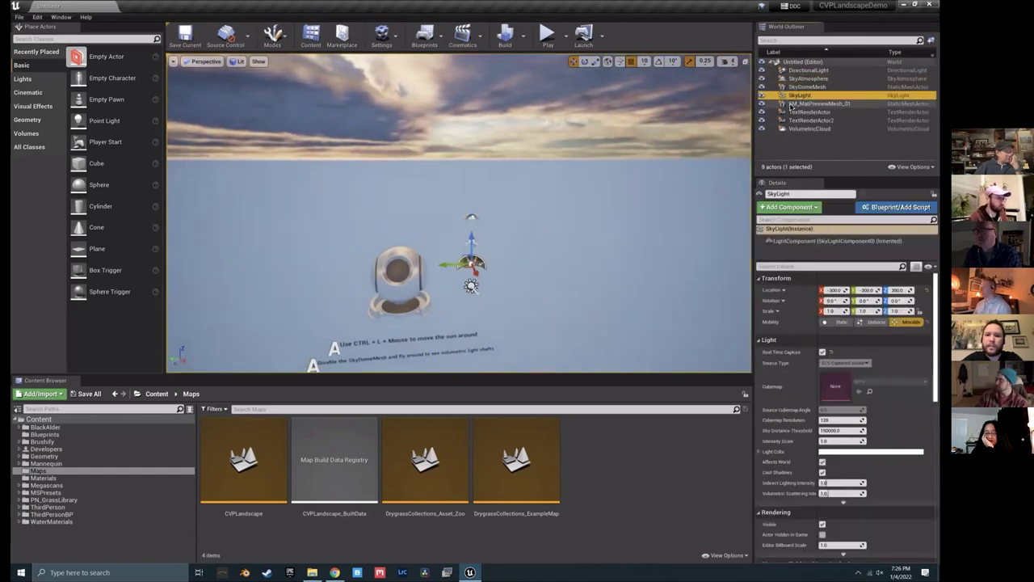
# Step: Delete the SM_MatPreviewMesh_01 actor from the level
pyautogui.click(800, 103)
pyautogui.moveTo(588, 234); pyautogui.dragTo(507, 233, button='right')
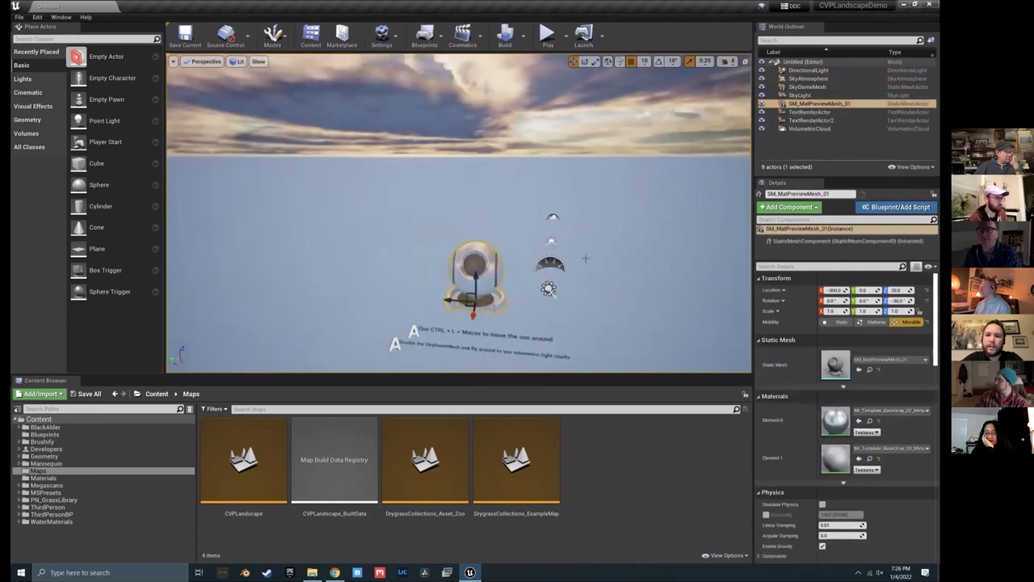
pyautogui.press('Delete')
# Step: Delete TextRenderActor and TextRenderActor2, the two instruction texts, from the new level
pyautogui.click(817, 104)
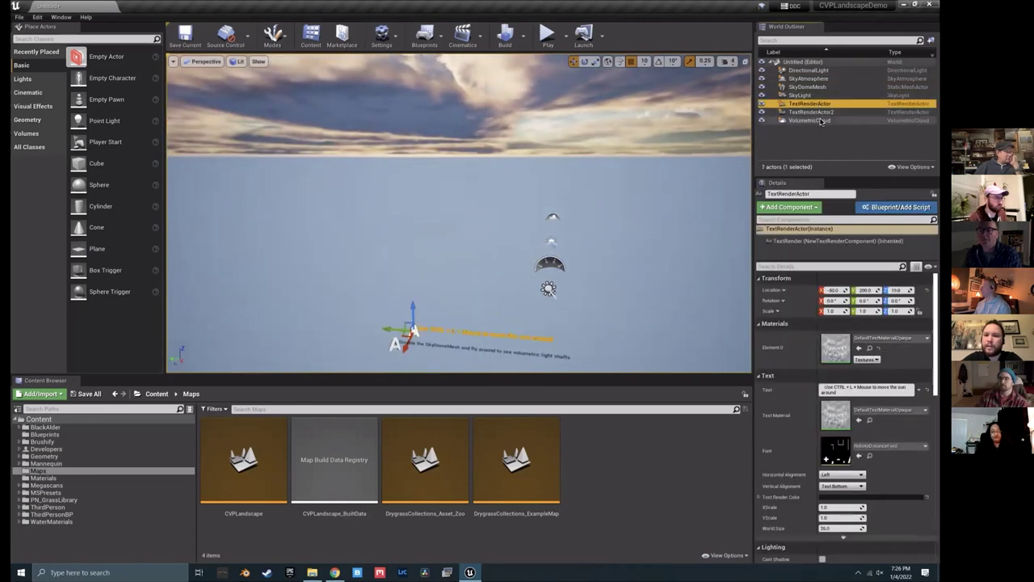
pyautogui.keyDown('ctrl'); pyautogui.click(812, 111); pyautogui.keyUp('ctrl')
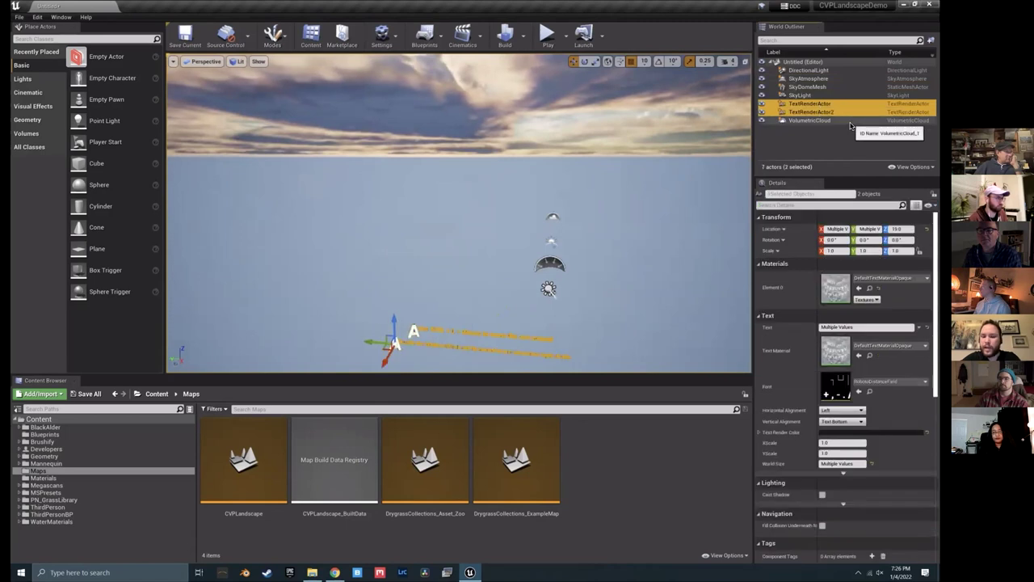
pyautogui.press('Delete')
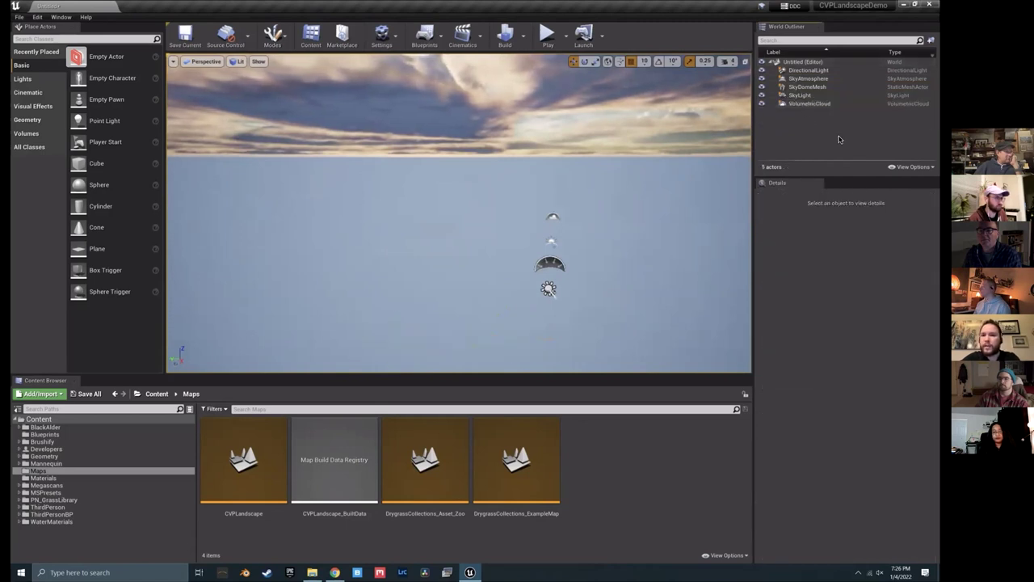
# Step: Inspect the VolumetricCloud and SkyDomeMesh actors left in the level
pyautogui.moveTo(613, 201); pyautogui.dragTo(717, 137, button='right')
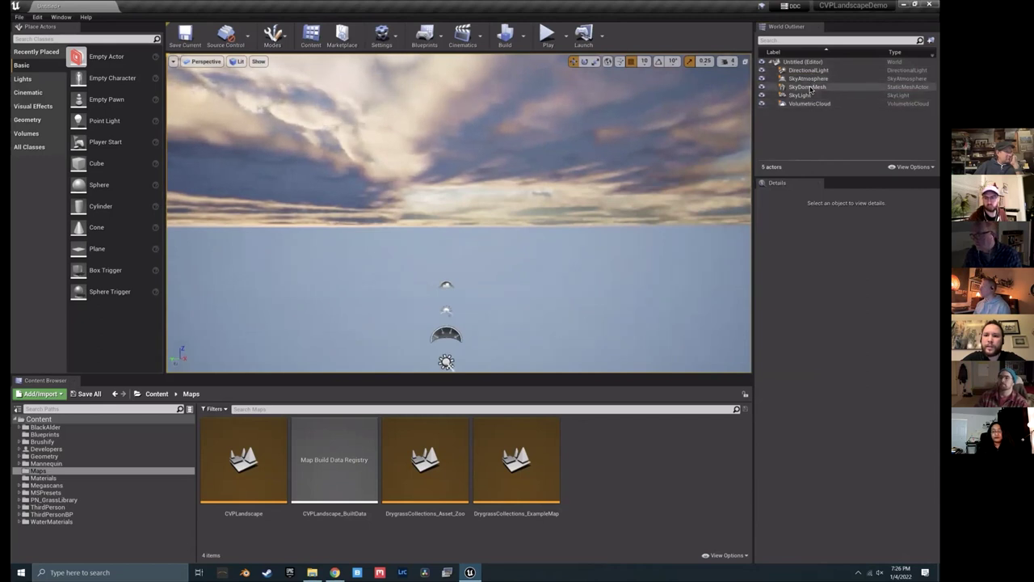
pyautogui.click(814, 105)
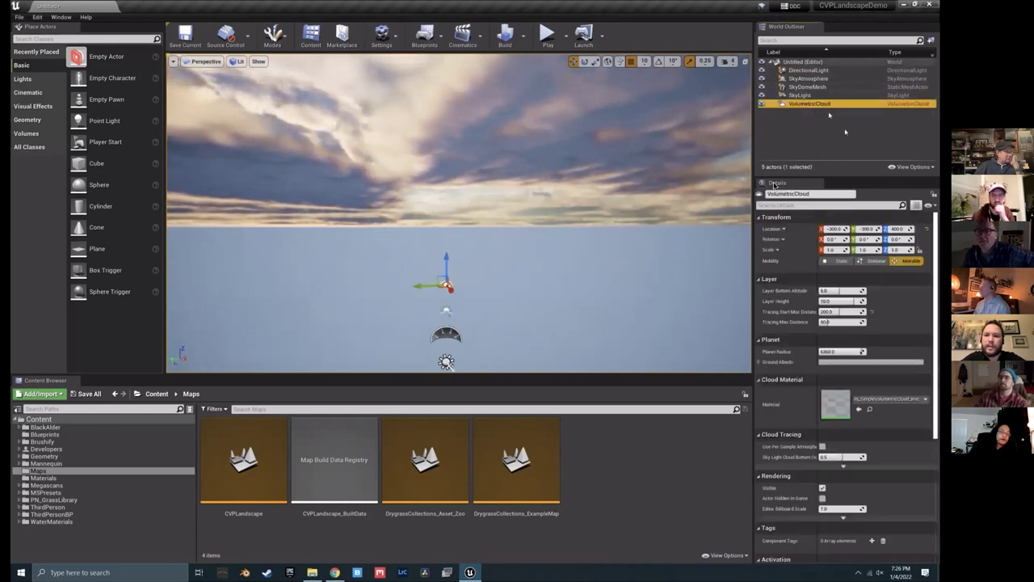
pyautogui.click(603, 251)
pyautogui.moveTo(604, 251); pyautogui.dragTo(582, 247, button='right')
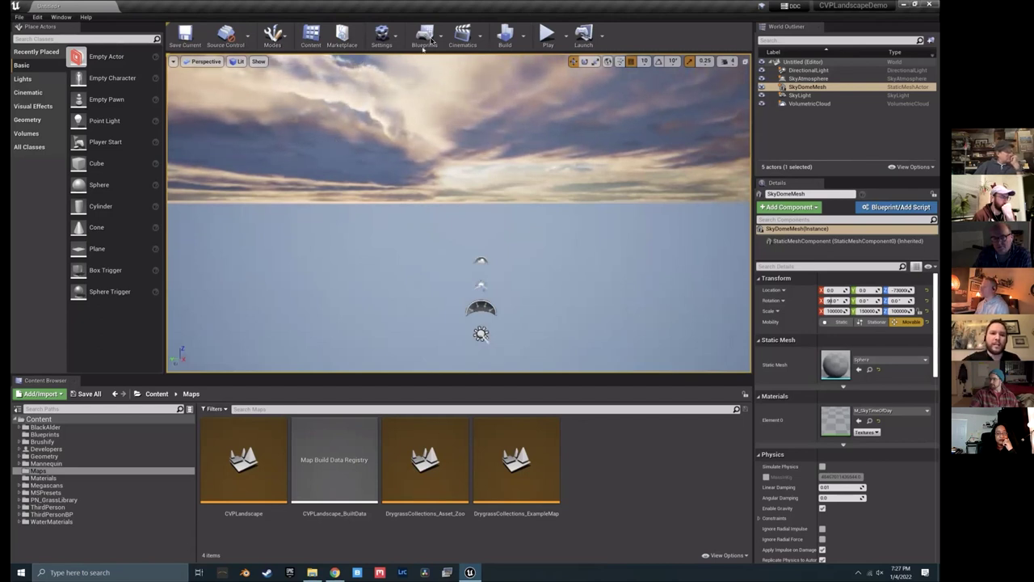
# Step: Activate the Landscape editing mode and set the new landscape to Import from File
pyautogui.click(275, 36)
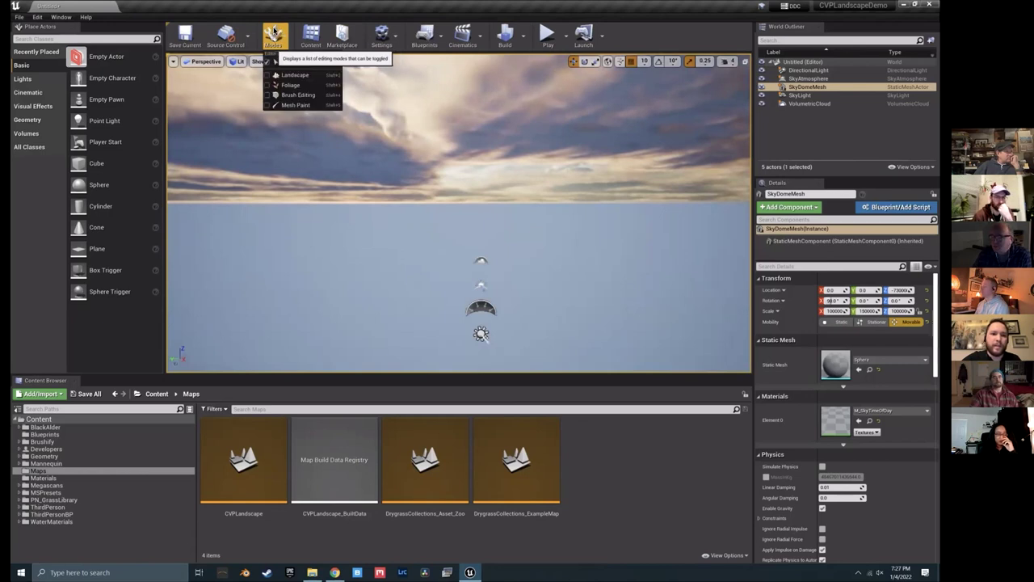
pyautogui.click(267, 77)
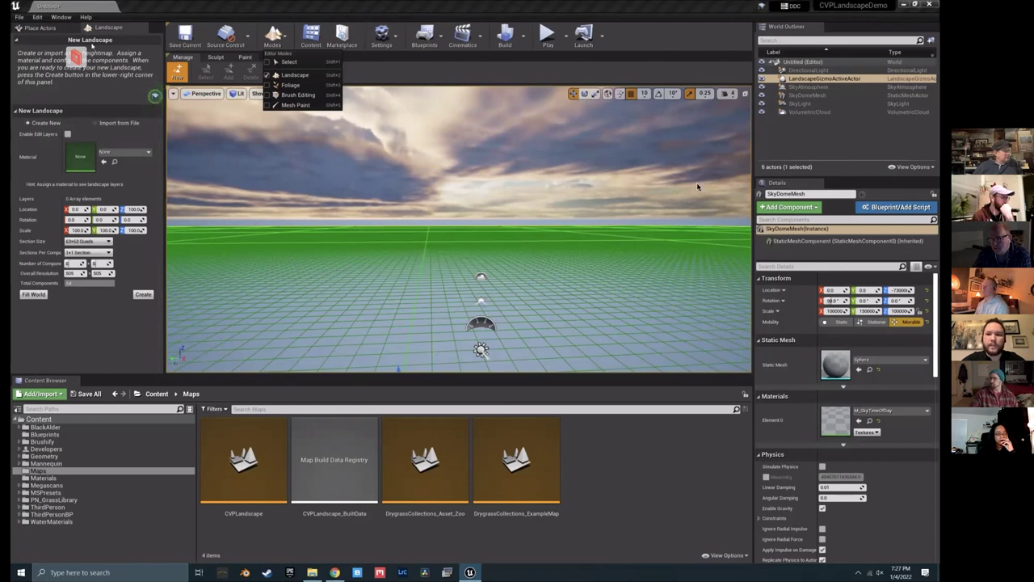
pyautogui.click(94, 123)
pyautogui.click(94, 123)
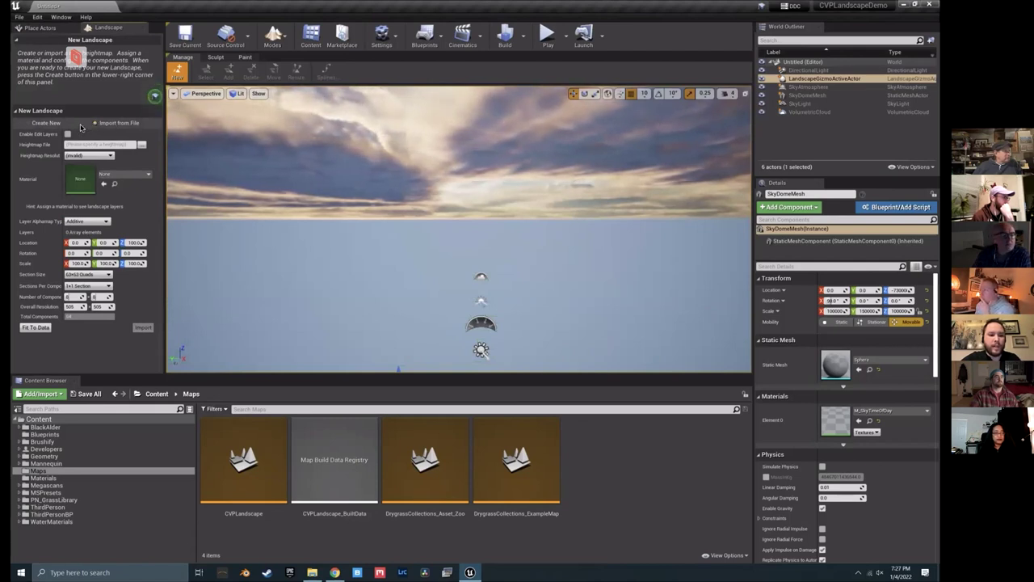
# Step: Browse for the heightmap file in the Desktop's CVPLandscapeDemo project, inside its Demo GAEA folder
pyautogui.click(142, 148)
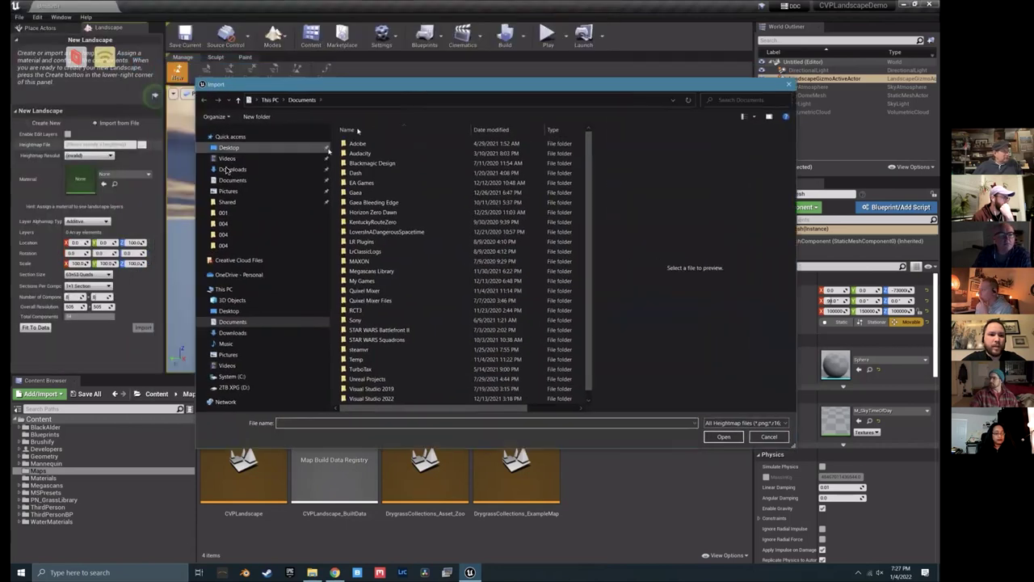
pyautogui.click(228, 147)
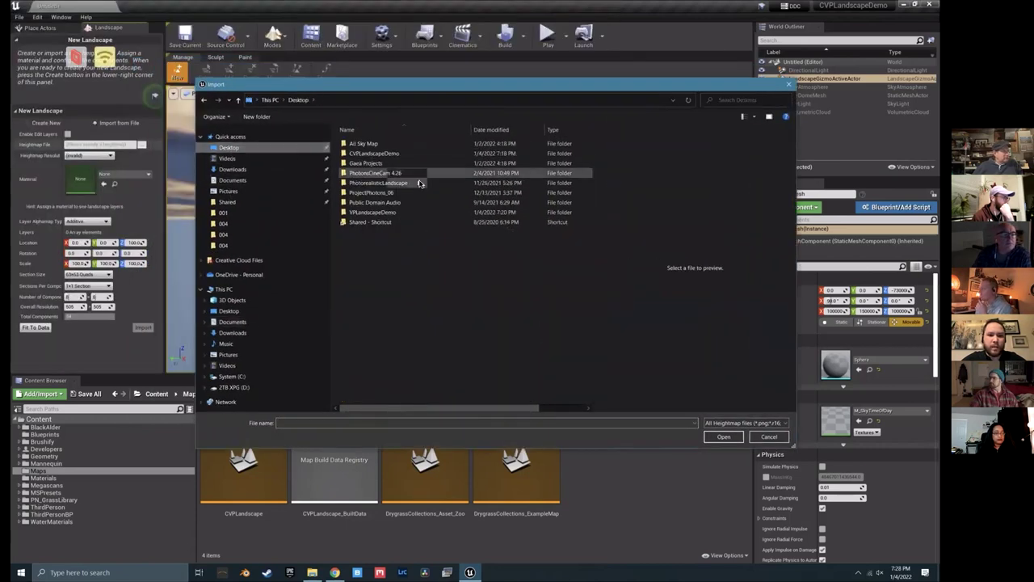
pyautogui.doubleClick(386, 154)
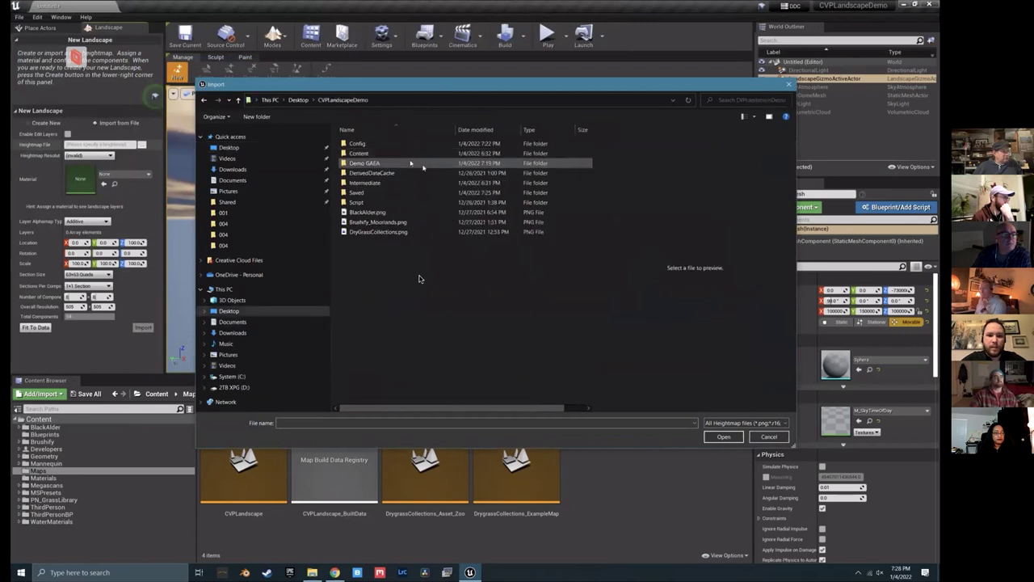
pyautogui.click(367, 165)
pyautogui.doubleClick(375, 165)
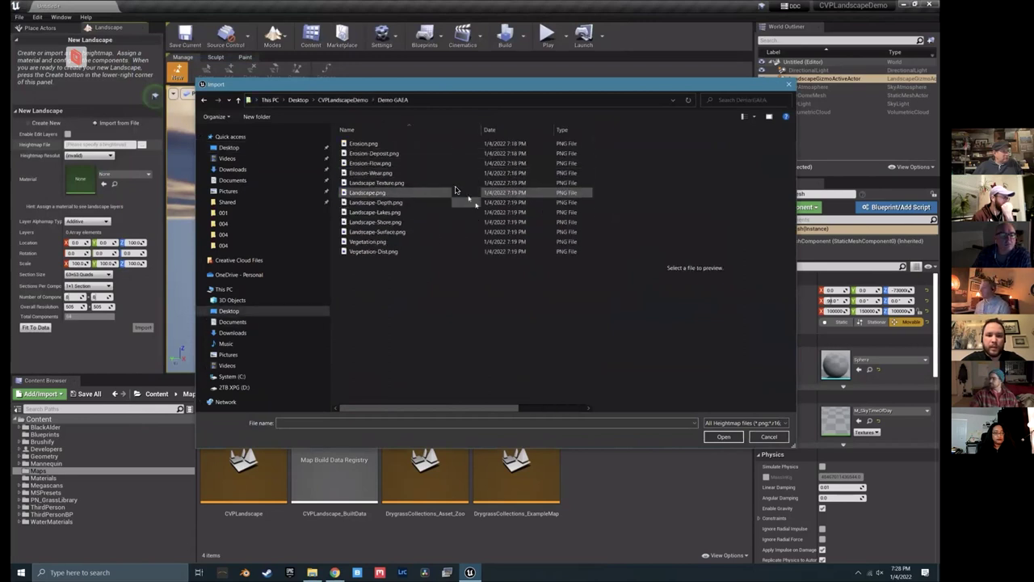
# Step: Compare the previews of the Erosion and Landscape images, and load Erosion.png as the heightmap
pyautogui.moveTo(427, 92); pyautogui.dragTo(354, 93)
pyautogui.click(294, 145)
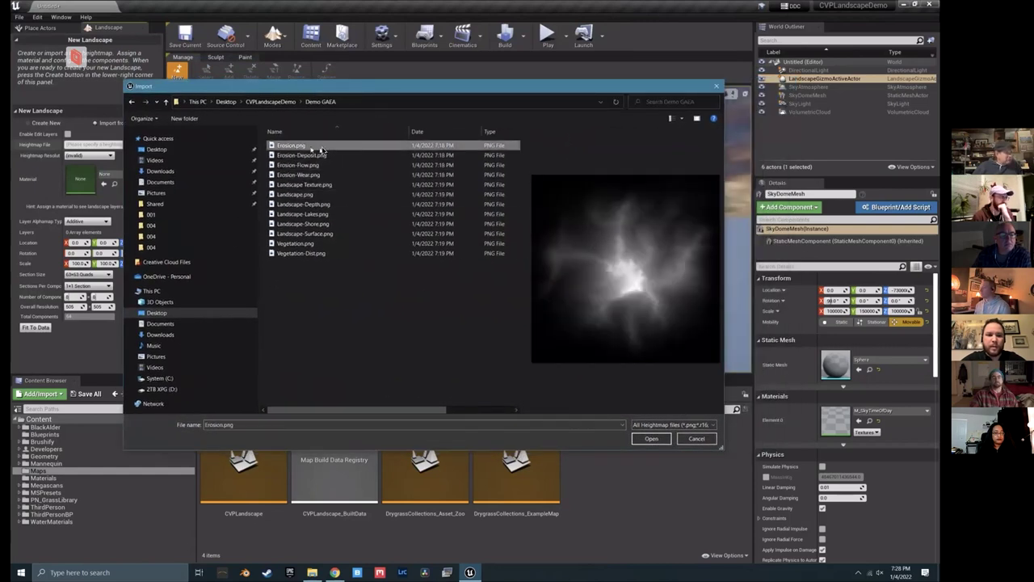
pyautogui.click(320, 214)
pyautogui.click(317, 204)
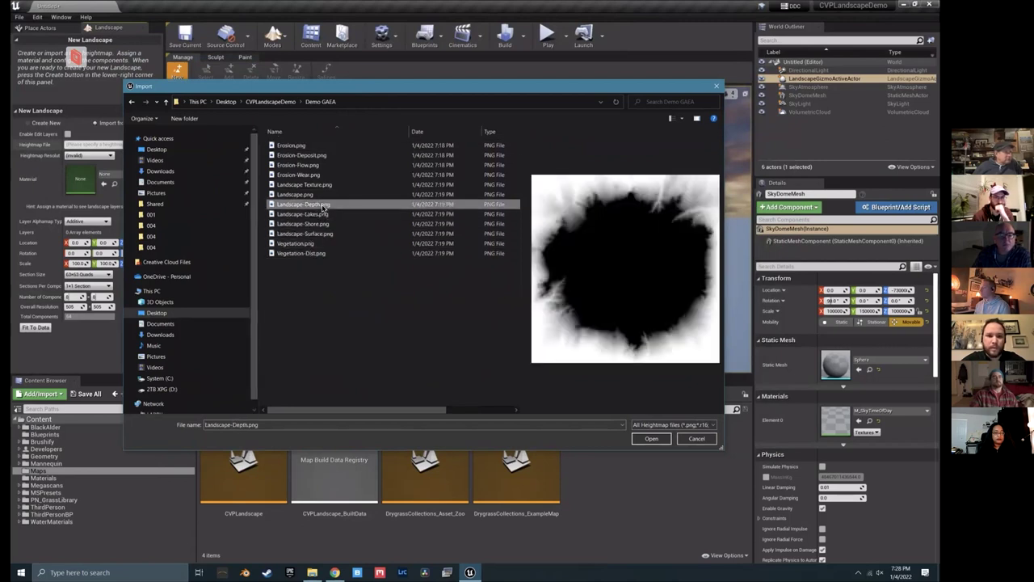
pyautogui.click(308, 196)
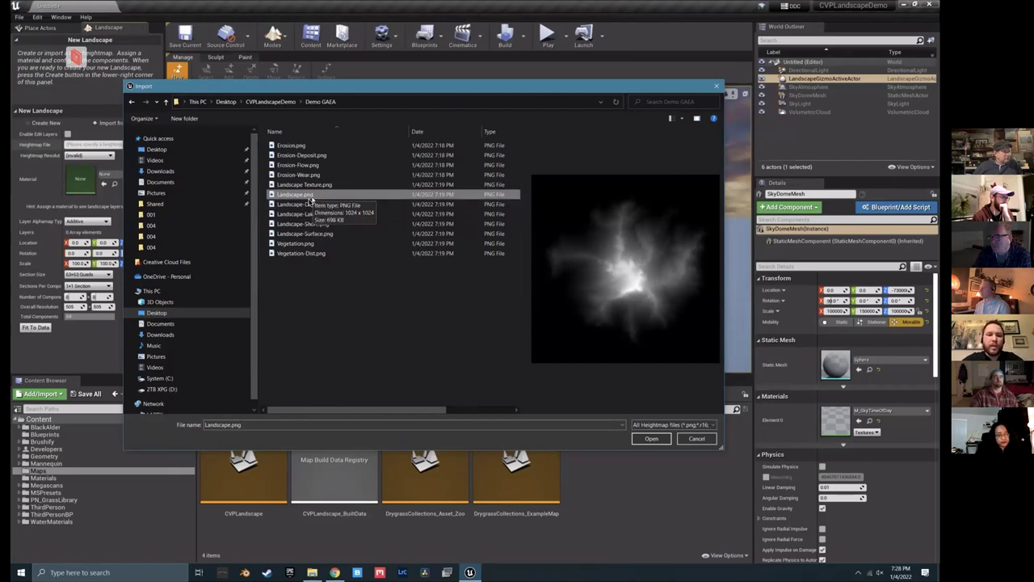
pyautogui.click(311, 147)
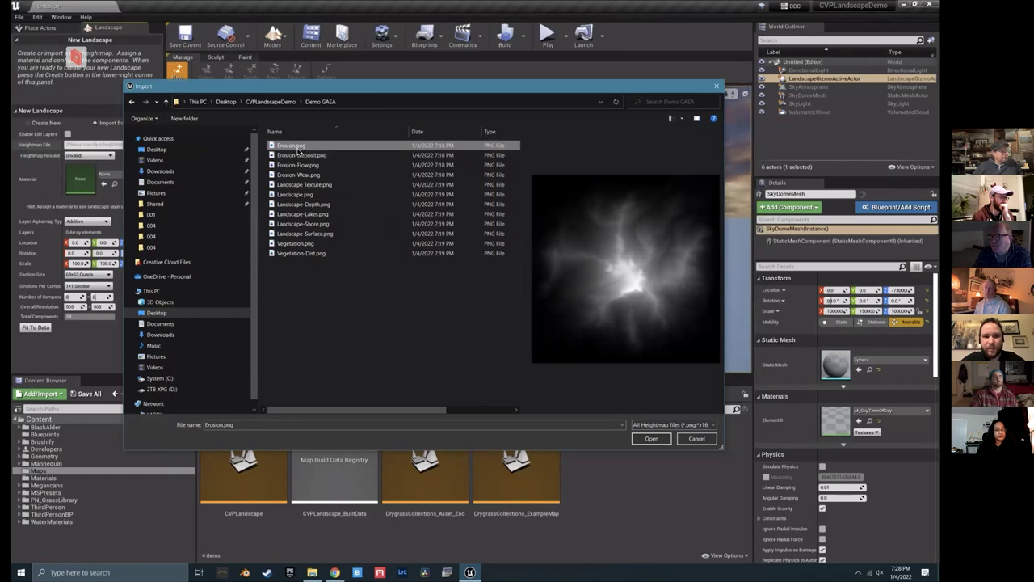
pyautogui.click(651, 441)
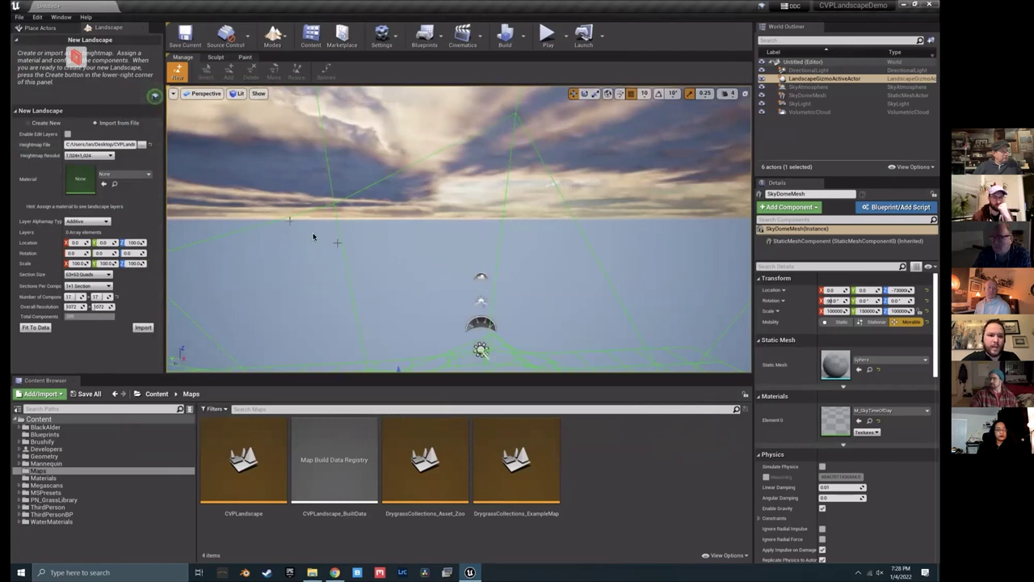
# Step: Raise the viewport camera speed to 7 and frame the heightmap's whole wireframe preview from a distance
pyautogui.moveTo(552, 185); pyautogui.dragTo(621, 200, button='right')
pyautogui.moveTo(459, 229); pyautogui.dragTo(362, 271, button='right')
pyautogui.press('s')
pyautogui.moveTo(461, 266); pyautogui.dragTo(452, 299, button='right')
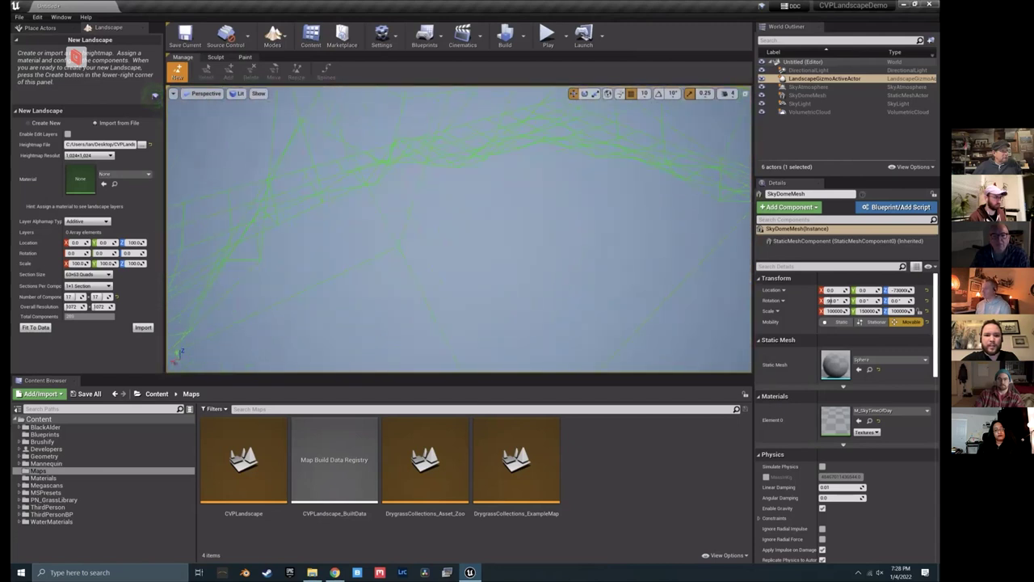
pyautogui.moveTo(439, 217); pyautogui.dragTo(439, 187, button='right')
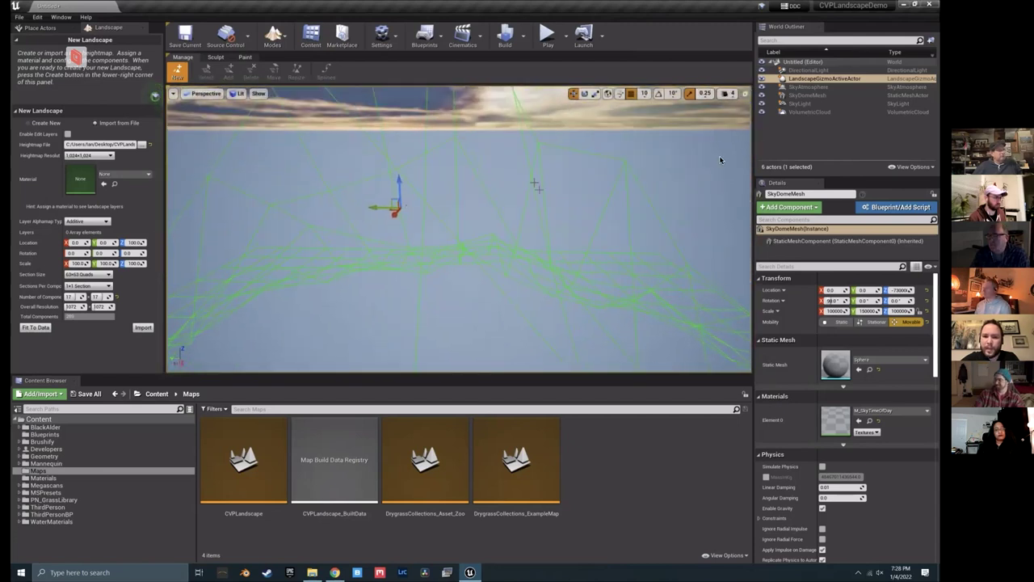
pyautogui.click(733, 94)
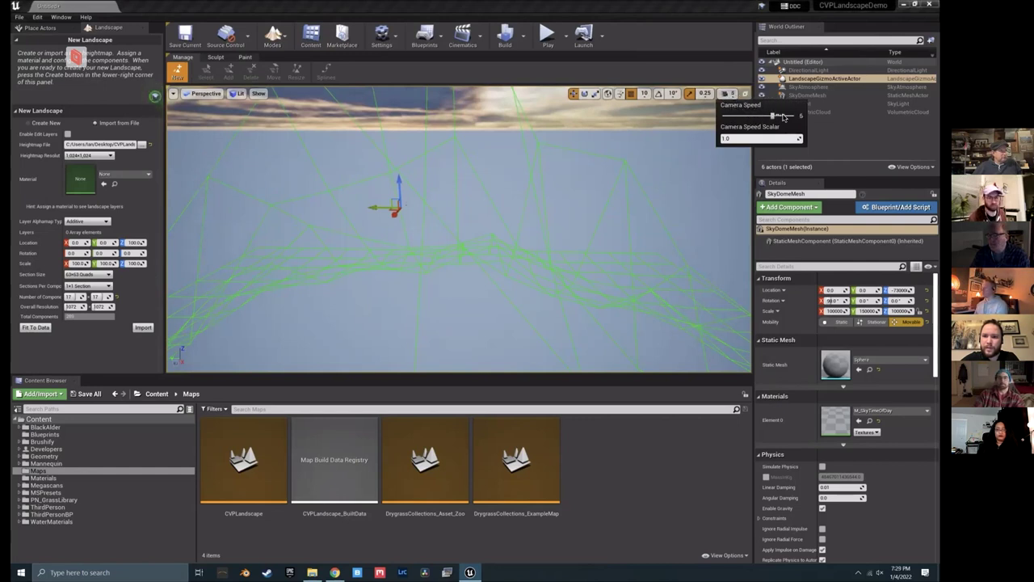
pyautogui.moveTo(455, 210); pyautogui.dragTo(418, 186, button='right')
pyautogui.press('s')
pyautogui.press('s')
pyautogui.press('q')
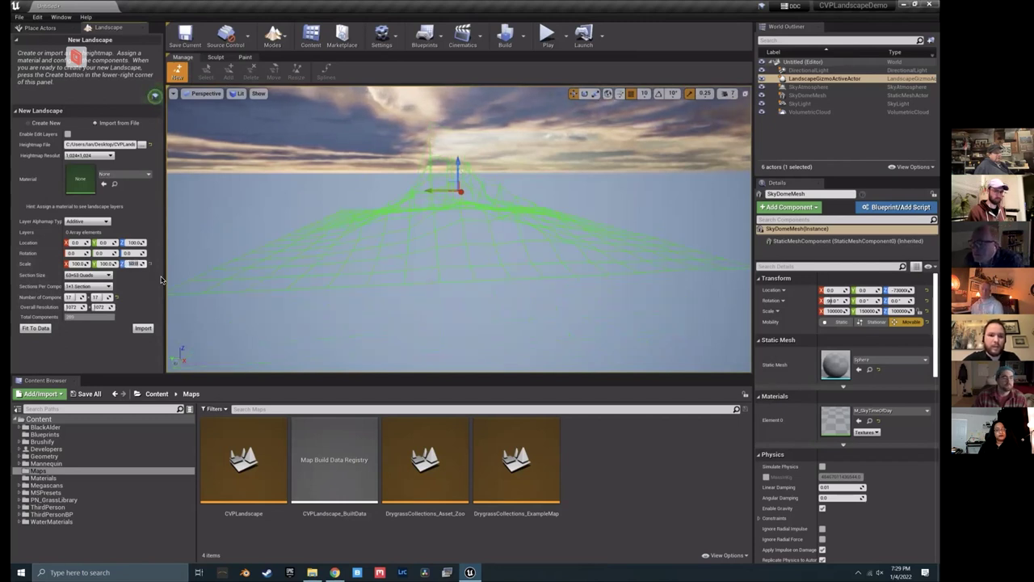
# Step: Set the new landscape's Z scale to 25 and import it into the level
pyautogui.moveTo(503, 214); pyautogui.dragTo(206, 239, button='right')
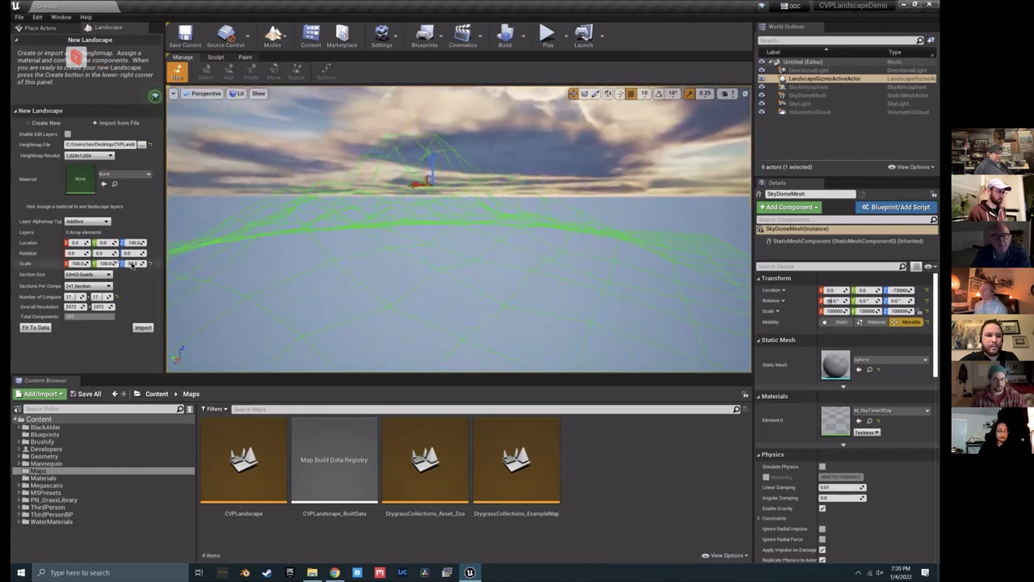
pyautogui.write('28')
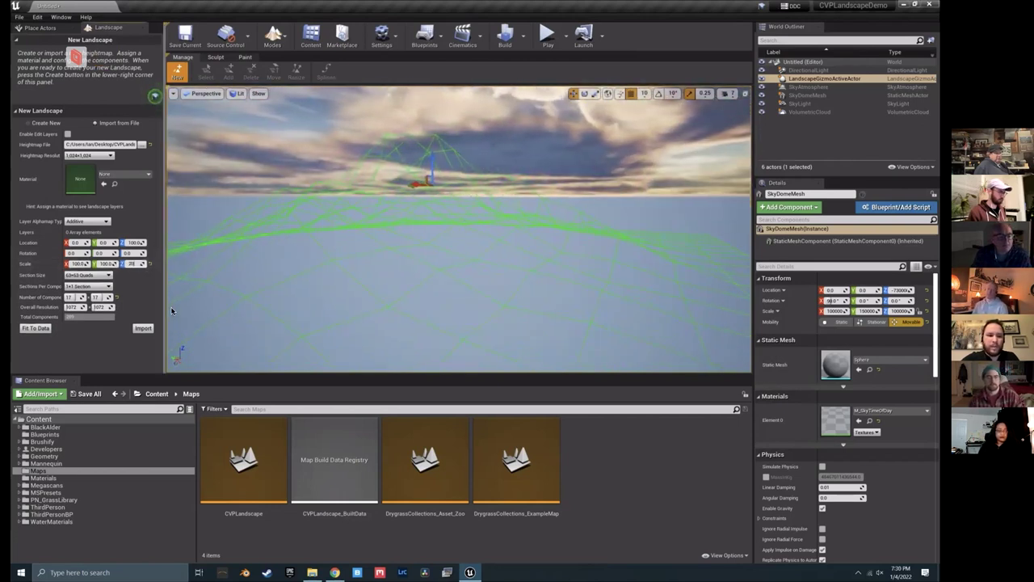
pyautogui.write('5')
pyautogui.press('Return')
pyautogui.moveTo(361, 202); pyautogui.dragTo(404, 247, button='right')
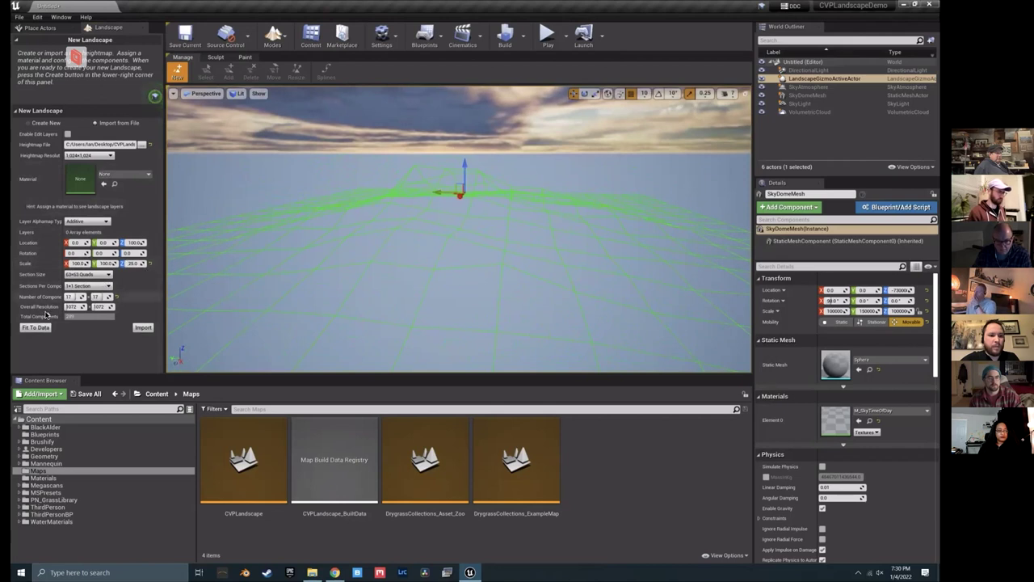
pyautogui.click(143, 328)
# Step: Rotate the sun around the imported mountain until low sunlight rakes across its ridges
pyautogui.moveTo(483, 262)
pyautogui.mouseDown(button='right')
pyautogui.moveTo(598, 307)
pyautogui.moveTo(550, 267)
pyautogui.moveTo(501, 271)
pyautogui.moveTo(452, 246)
pyautogui.moveTo(482, 263)
pyautogui.moveTo(467, 269)
pyautogui.mouseUp(button='right')
pyautogui.hotkey('ctrl', 'l')
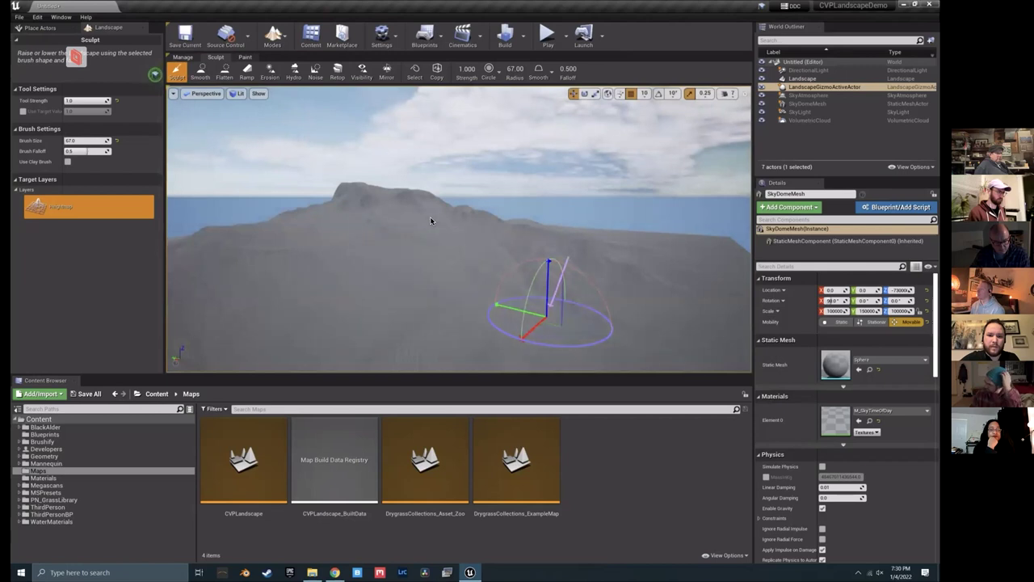
pyautogui.moveTo(450, 229); pyautogui.dragTo(451, 230, button='right')
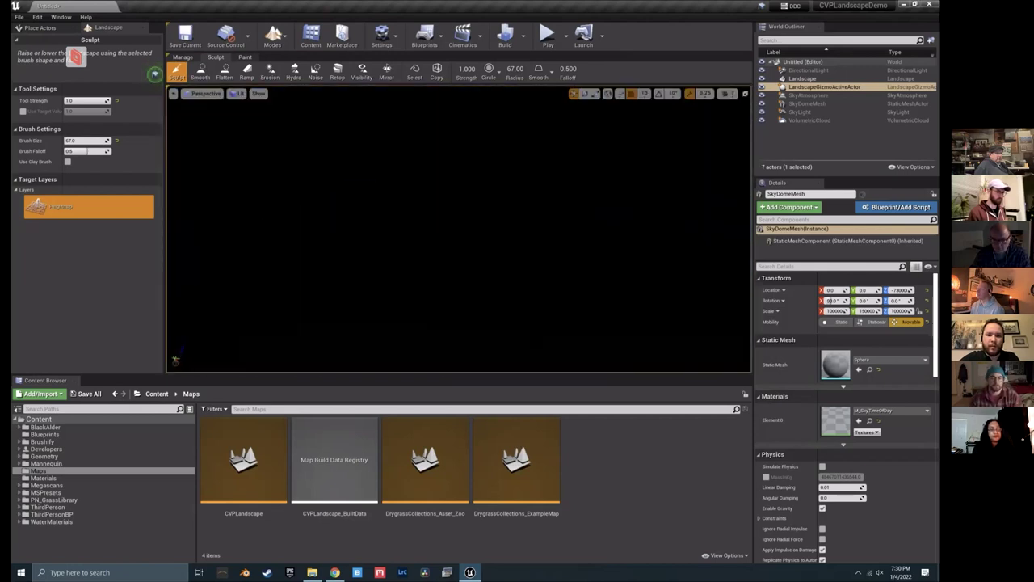
pyautogui.hotkey('ctrl', 'l')
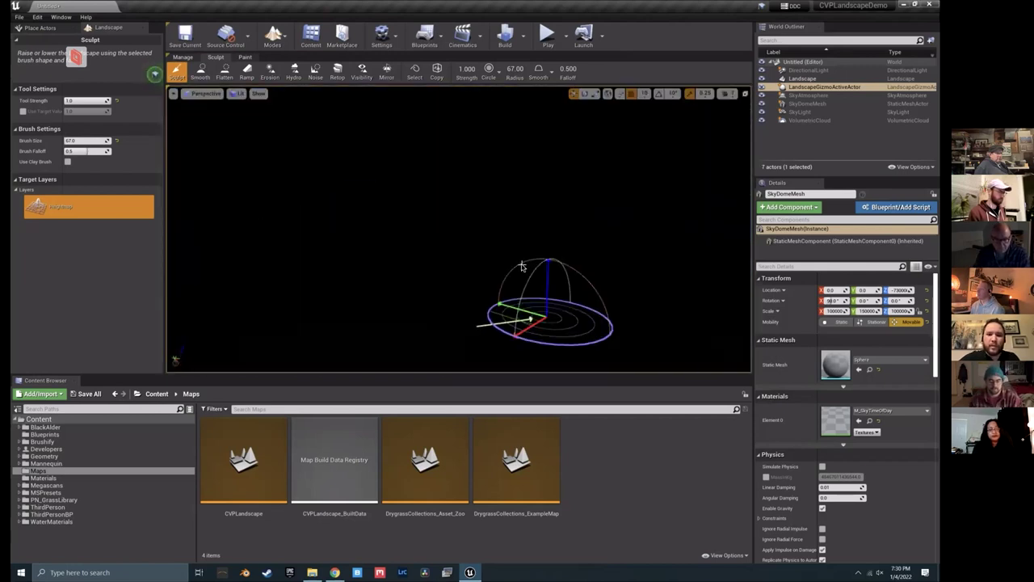
pyautogui.hotkey('ctrl', 'l')
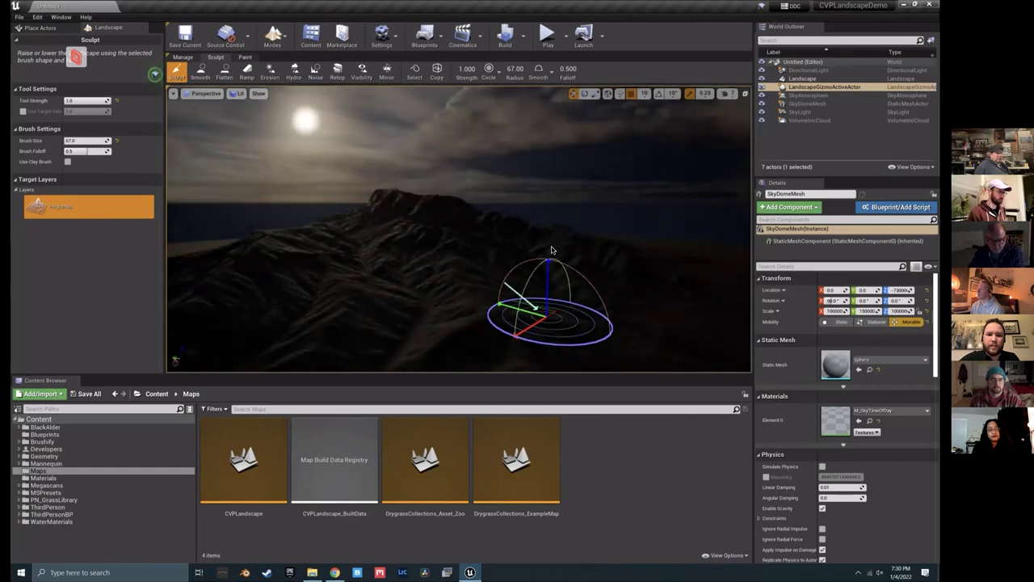
pyautogui.moveTo(443, 240); pyautogui.dragTo(443, 240, button='right')
pyautogui.moveTo(557, 243); pyautogui.dragTo(447, 242, button='right')
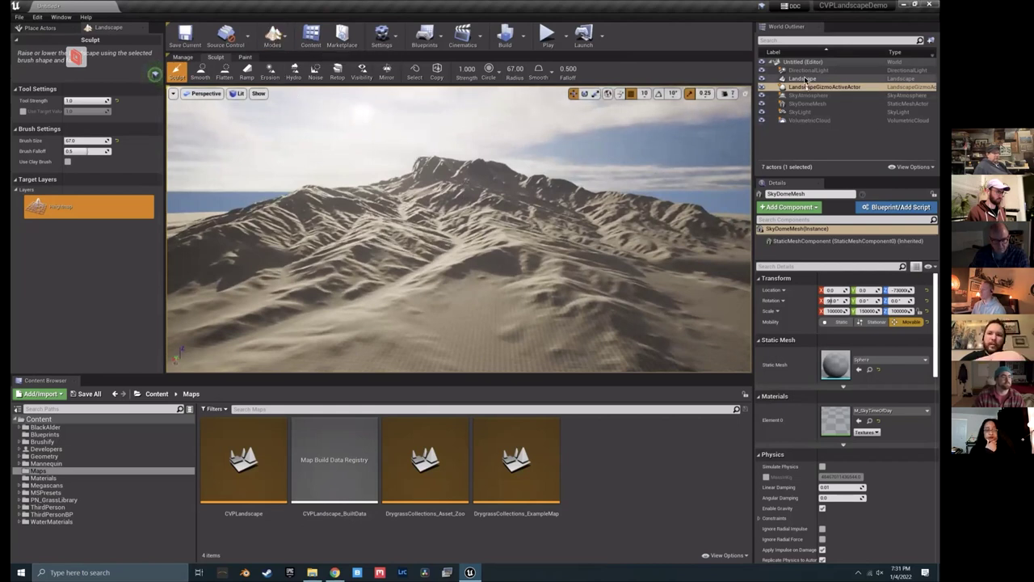
pyautogui.moveTo(529, 162); pyautogui.dragTo(606, 189, button='right')
pyautogui.moveTo(574, 159); pyautogui.dragTo(614, 160, button='right')
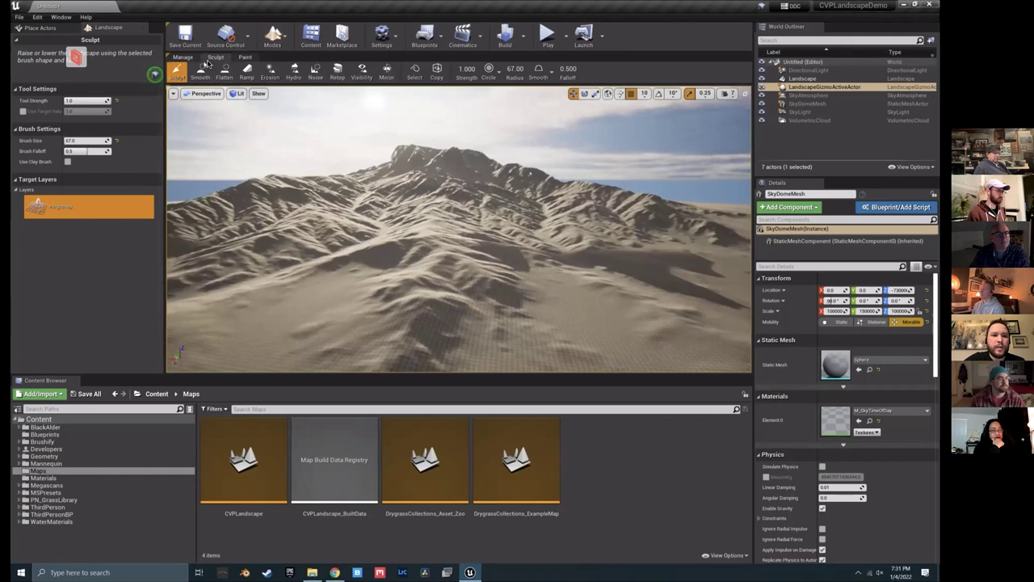
pyautogui.moveTo(493, 187)
pyautogui.mouseDown(button='right')
pyautogui.moveTo(566, 267)
pyautogui.moveTo(436, 181)
pyautogui.moveTo(481, 185)
pyautogui.mouseUp(button='right')
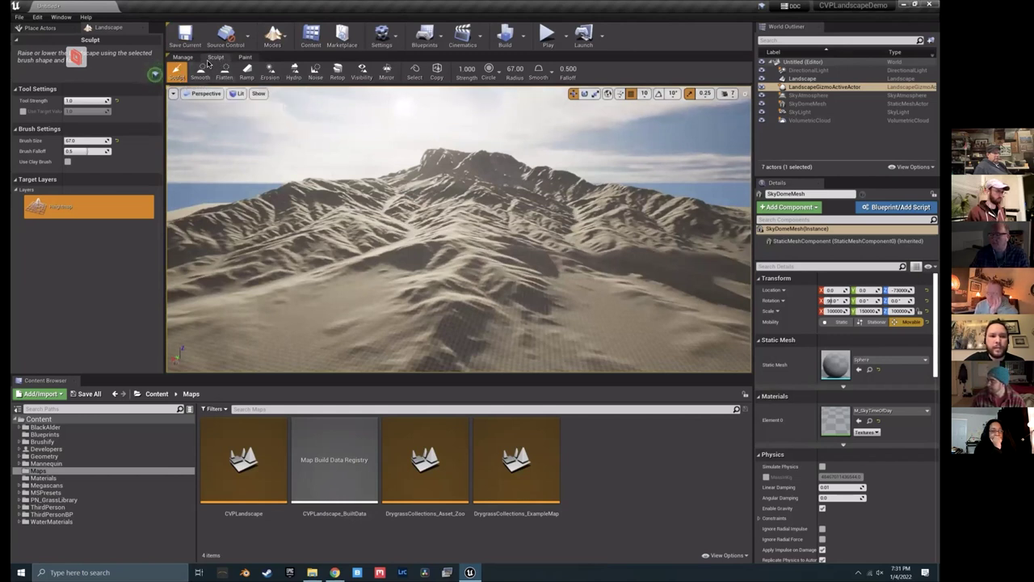
# Step: Enlarge the Sculpt brush to about 1244 and raise several mounds on the flat ground beside the mountain
pyautogui.moveTo(365, 245)
pyautogui.mouseDown(button='right')
pyautogui.moveTo(485, 339)
pyautogui.moveTo(420, 235)
pyautogui.moveTo(388, 238)
pyautogui.moveTo(517, 348)
pyautogui.moveTo(364, 245)
pyautogui.mouseUp(button='right')
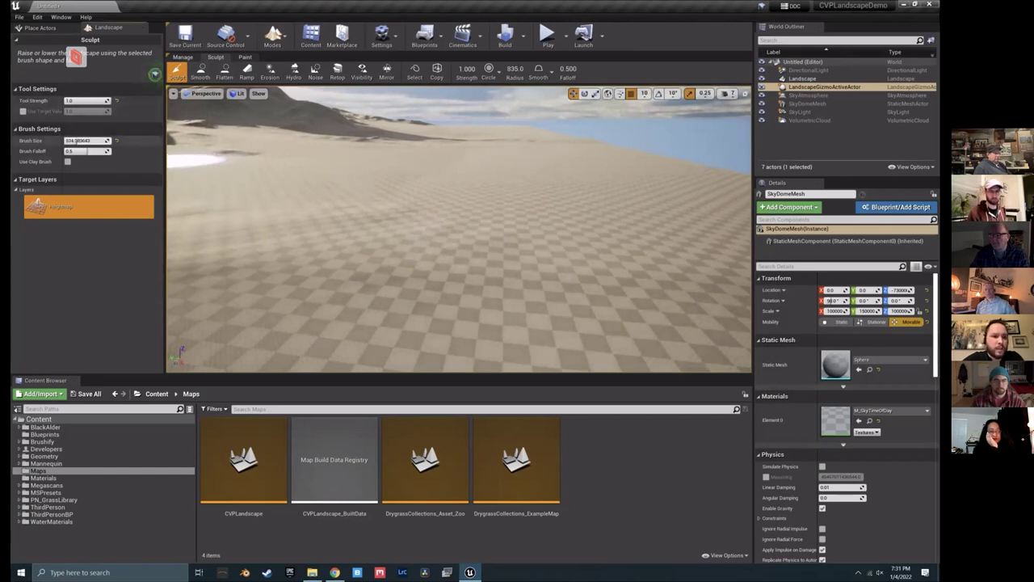
pyautogui.moveTo(422, 185)
pyautogui.mouseDown()
pyautogui.moveTo(529, 193)
pyautogui.moveTo(502, 138)
pyautogui.mouseUp()
pyautogui.click(302, 172)
pyautogui.moveTo(413, 194); pyautogui.dragTo(355, 194, button='right')
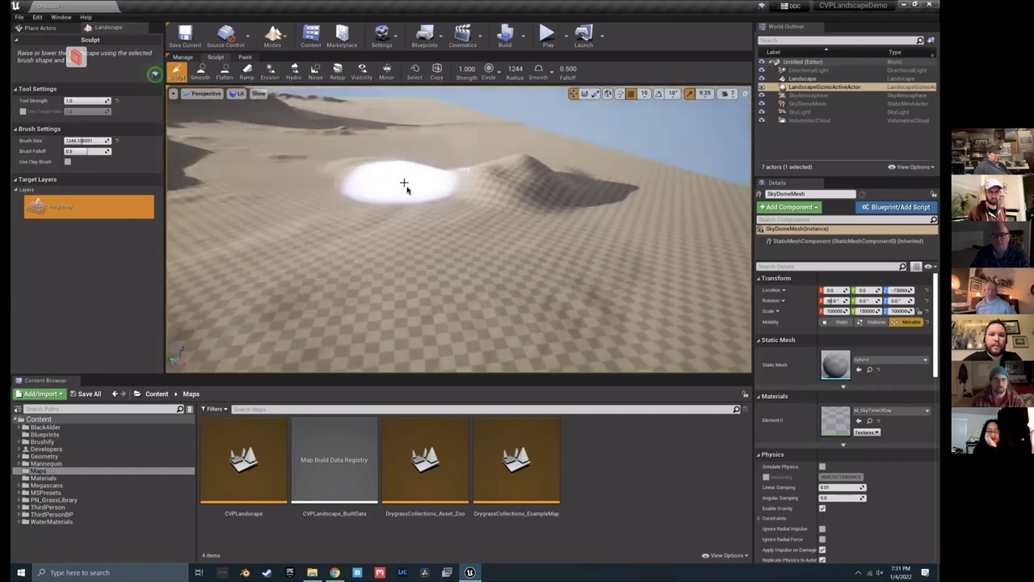
pyautogui.moveTo(525, 194)
pyautogui.mouseDown(button='right')
pyautogui.moveTo(525, 182)
pyautogui.moveTo(466, 226)
pyautogui.mouseUp(button='right')
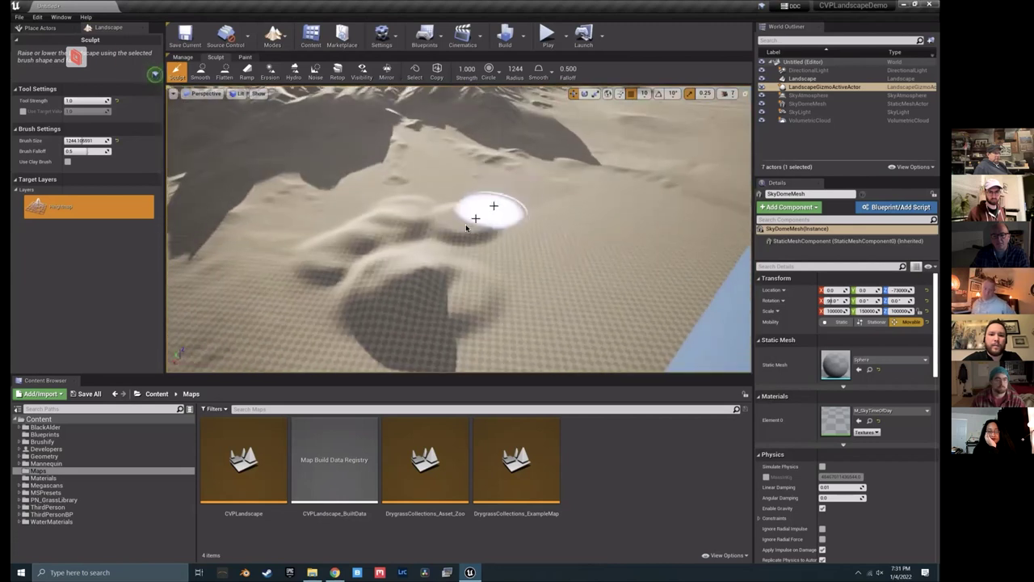
# Step: Level the sculpted mounds beside the mountain into flat ground with the Flatten tool
pyautogui.moveTo(485, 272)
pyautogui.mouseDown(button='right')
pyautogui.moveTo(517, 267)
pyautogui.moveTo(493, 194)
pyautogui.moveTo(505, 202)
pyautogui.mouseUp(button='right')
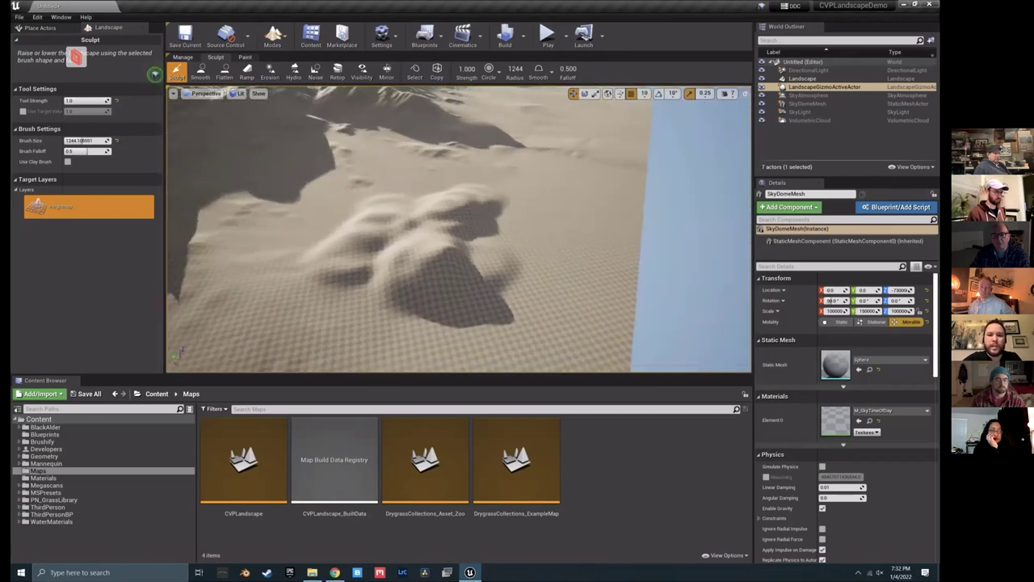
pyautogui.moveTo(458, 228)
pyautogui.mouseDown(button='right')
pyautogui.moveTo(378, 228)
pyautogui.moveTo(355, 210)
pyautogui.moveTo(379, 222)
pyautogui.moveTo(380, 283)
pyautogui.moveTo(458, 229)
pyautogui.mouseUp(button='right')
pyautogui.moveTo(371, 231); pyautogui.dragTo(371, 231, button='right')
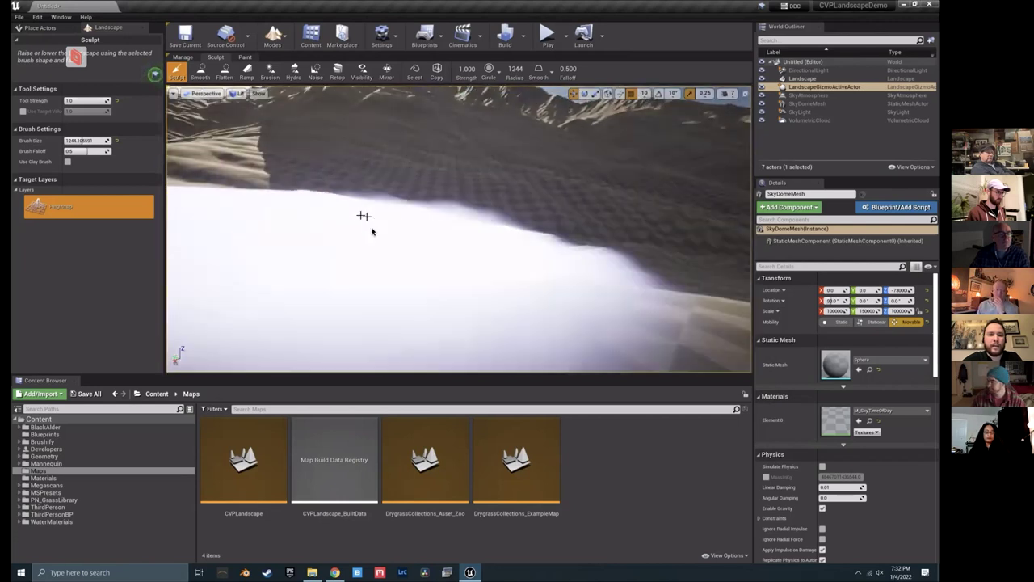
pyautogui.click(224, 74)
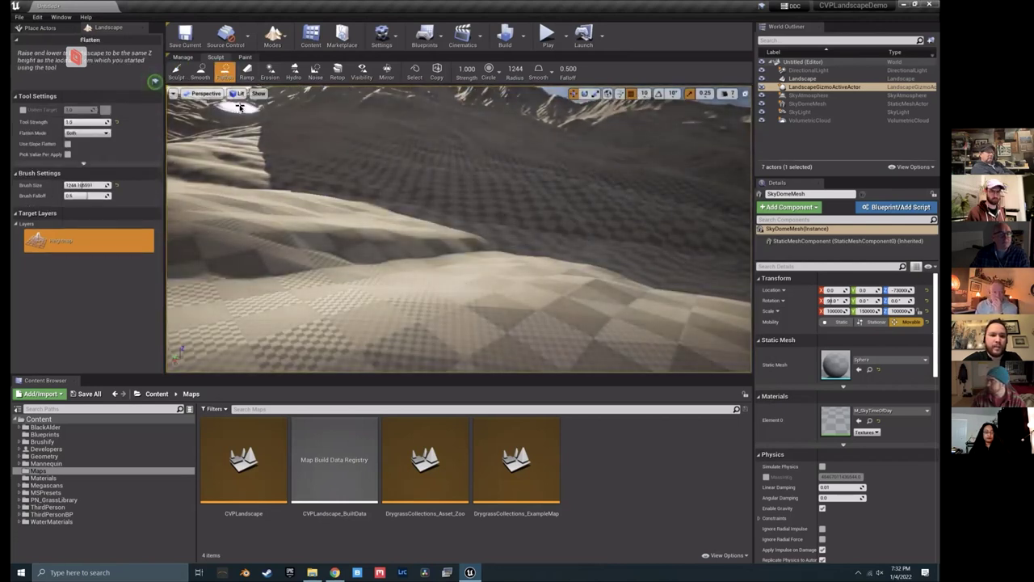
pyautogui.moveTo(440, 260); pyautogui.dragTo(420, 256)
pyautogui.moveTo(628, 201); pyautogui.dragTo(627, 201, button='right')
pyautogui.moveTo(568, 240); pyautogui.dragTo(567, 240, button='right')
pyautogui.moveTo(444, 199)
pyautogui.mouseDown()
pyautogui.moveTo(372, 173)
pyautogui.moveTo(350, 208)
pyautogui.moveTo(508, 188)
pyautogui.moveTo(441, 215)
pyautogui.mouseUp()
pyautogui.moveTo(441, 202); pyautogui.dragTo(443, 215, button='right')
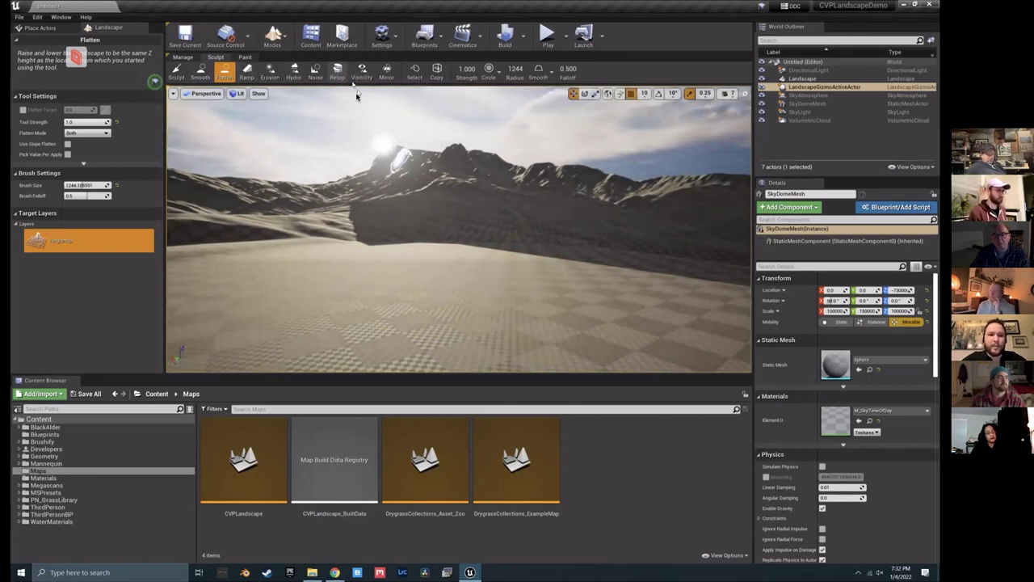
# Step: Switch the landscape tools to Paint and select the Landscape actor to reach its Landscape Material setting
pyautogui.click(202, 73)
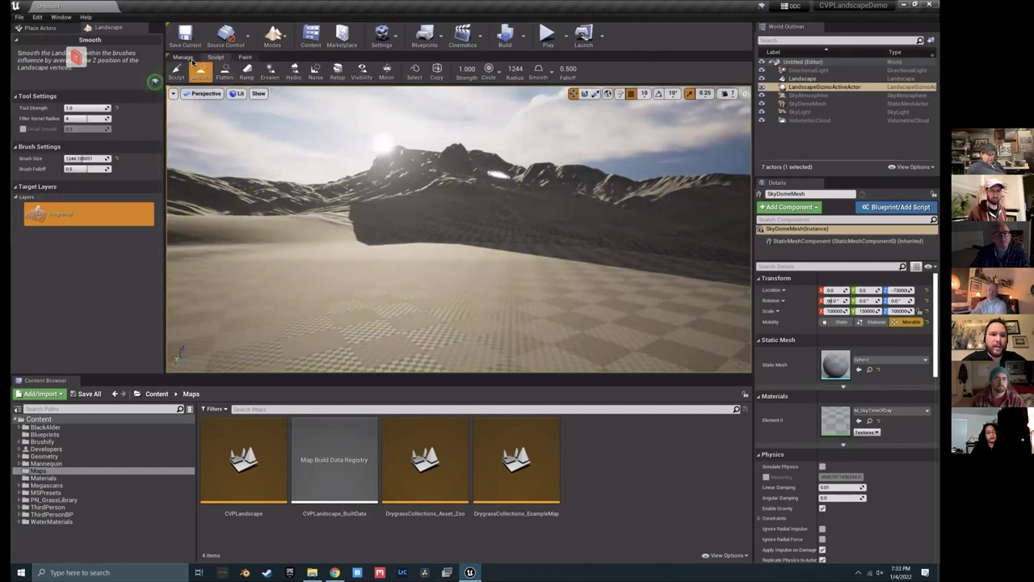
pyautogui.click(242, 58)
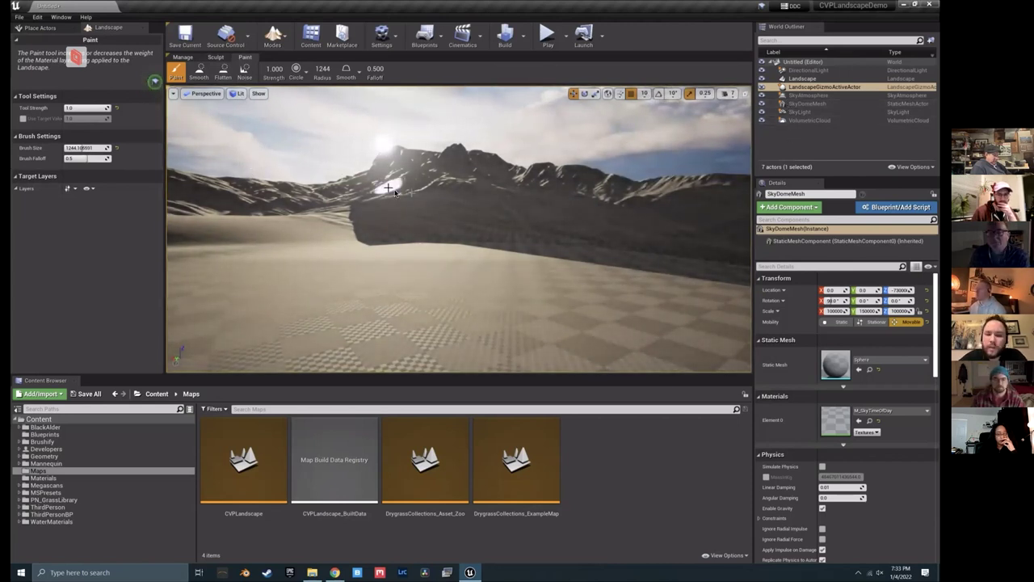
pyautogui.click(790, 86)
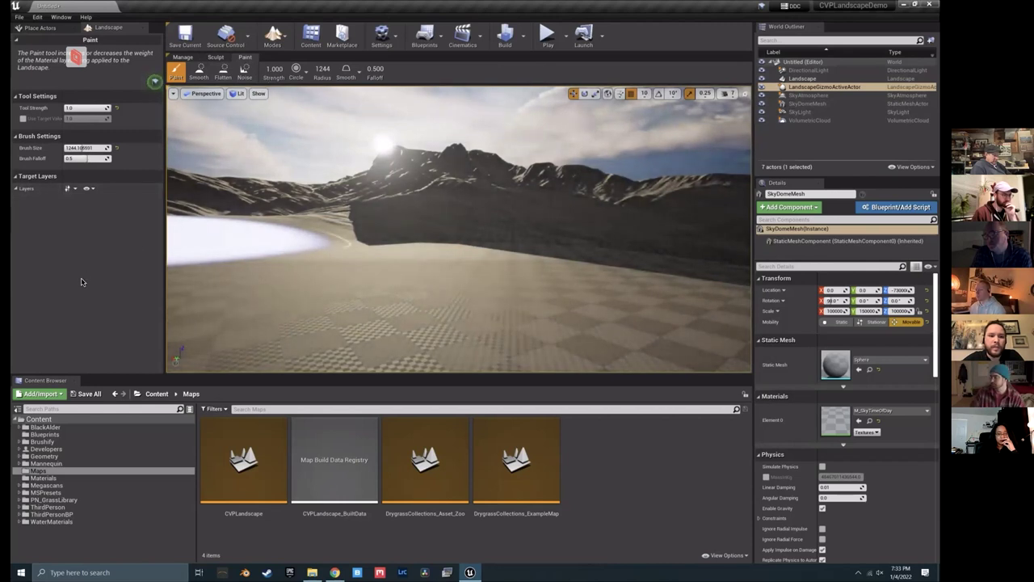
pyautogui.click(790, 80)
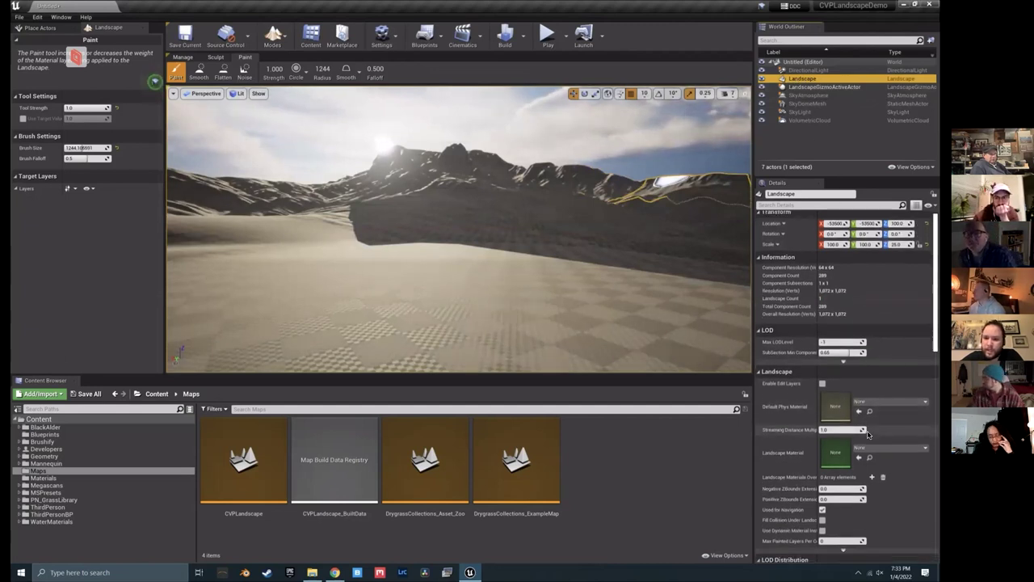
pyautogui.scroll(-1, 800, 437)
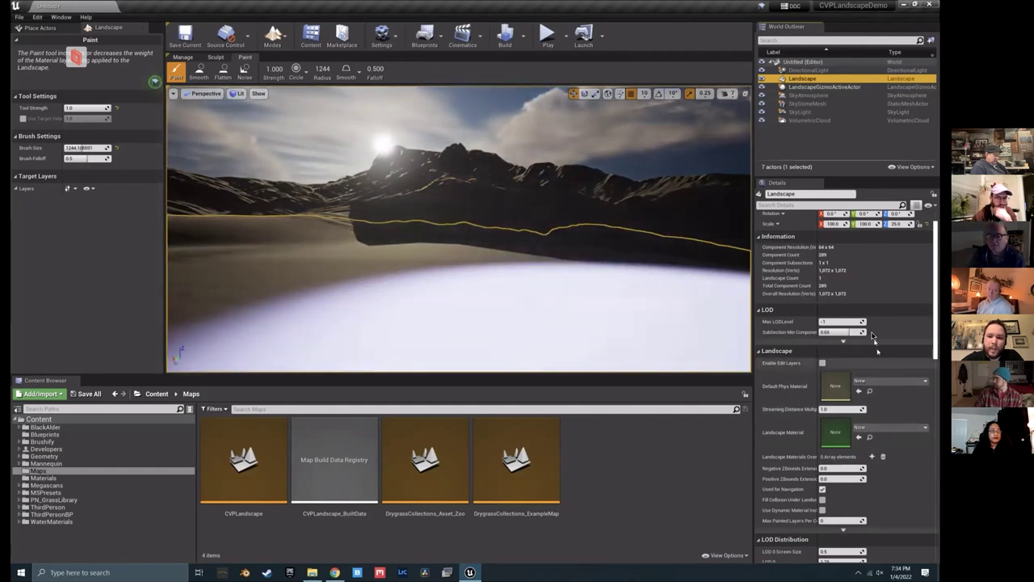
# Step: Search the available Landscape Material assets for "lands" and leave the material unassigned
pyautogui.click(862, 427)
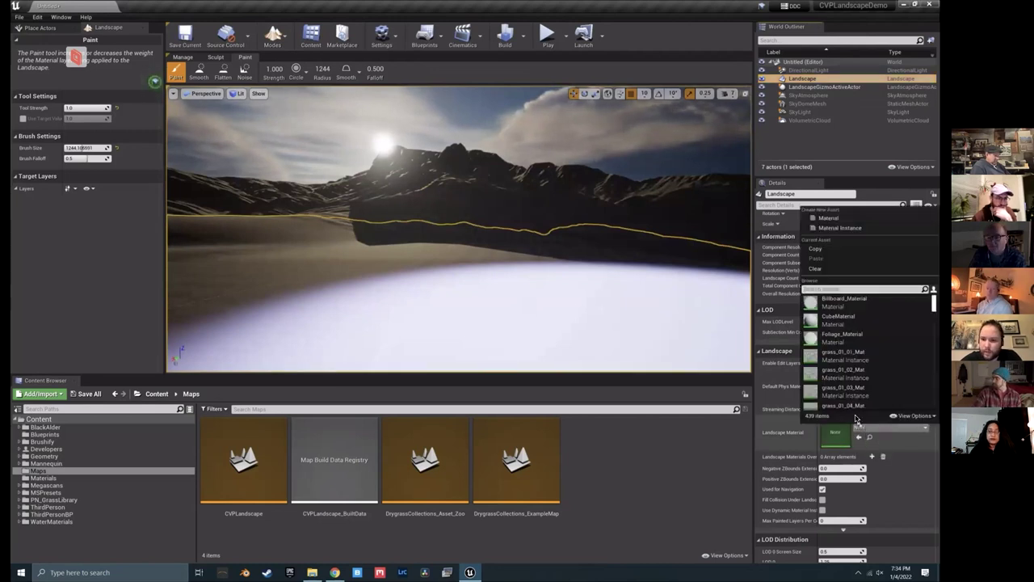
pyautogui.scroll(-5, 863, 377)
pyautogui.scroll(-10, 863, 377)
pyautogui.scroll(-6, 862, 378)
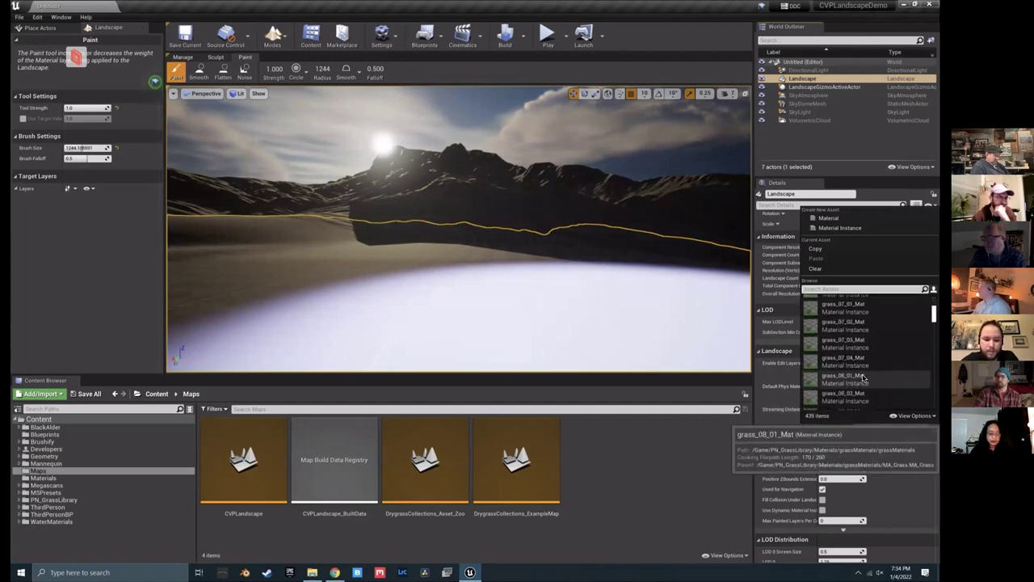
pyautogui.write('lands')
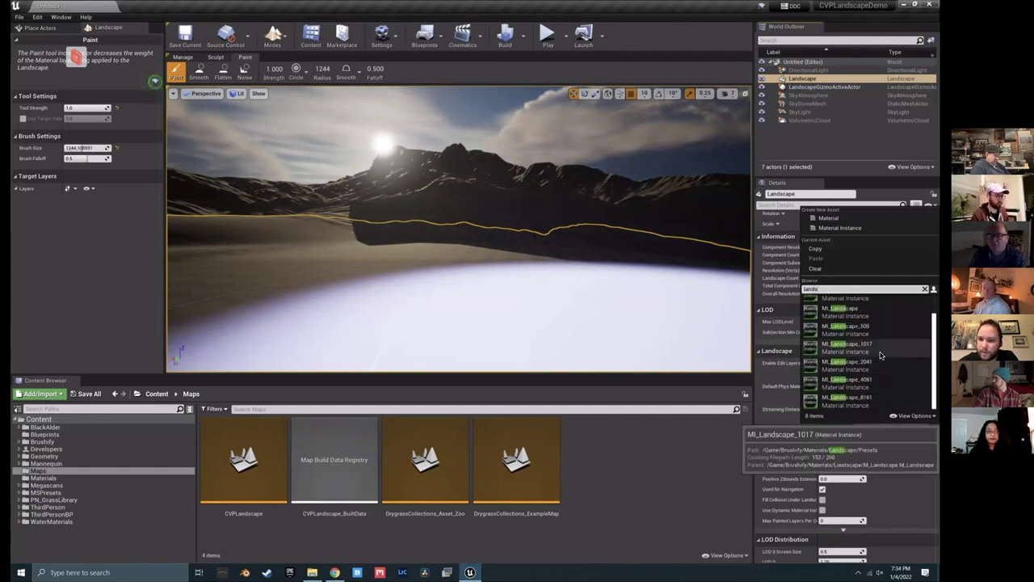
pyautogui.press('Escape')
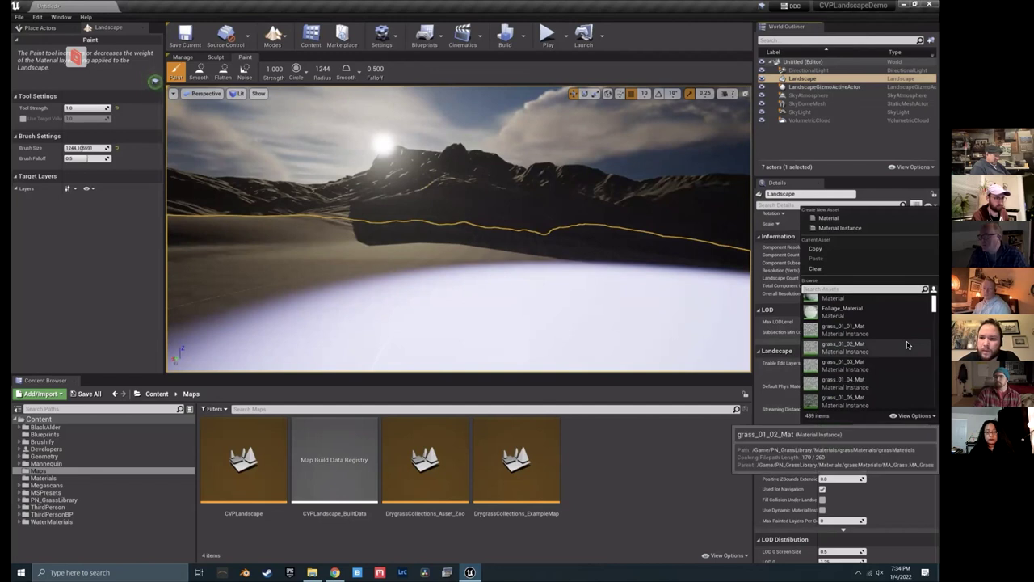
pyautogui.click(788, 336)
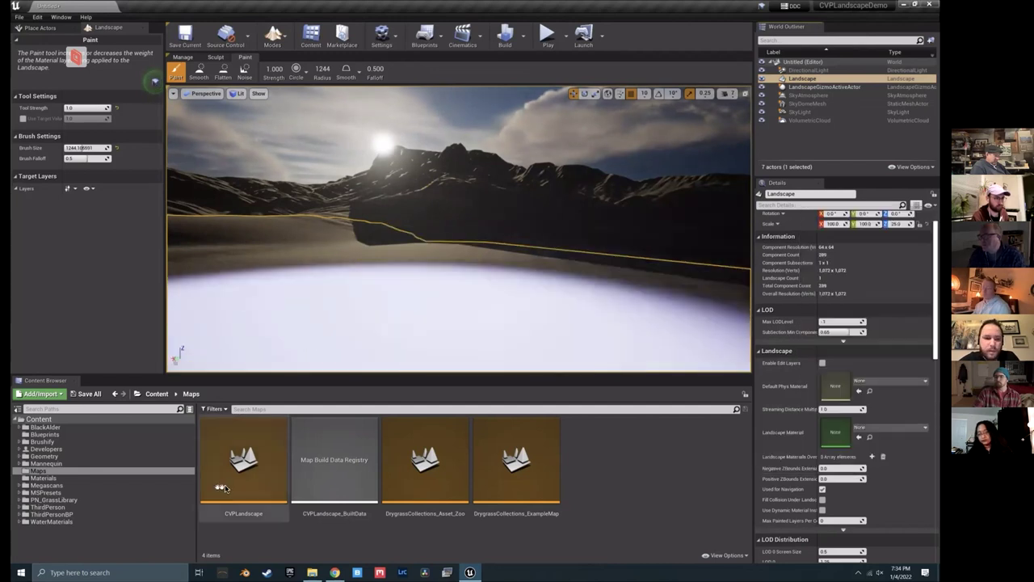
# Step: Enlarge the Content Browser and open the LandscapeMaterials folder inside PN_GrassLibrary's Materials
pyautogui.click(59, 485)
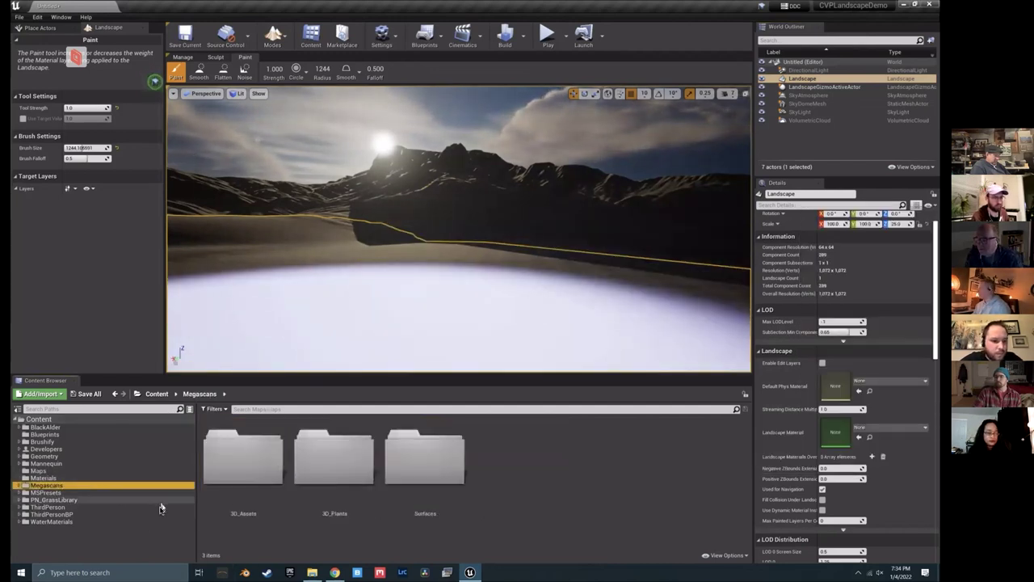
pyautogui.click(51, 500)
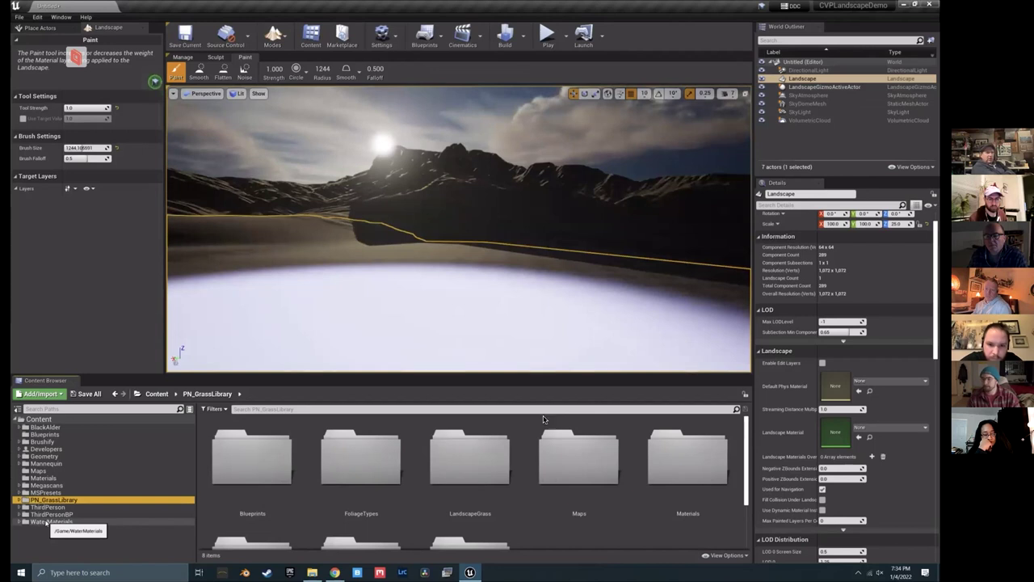
pyautogui.moveTo(534, 375); pyautogui.dragTo(545, 296)
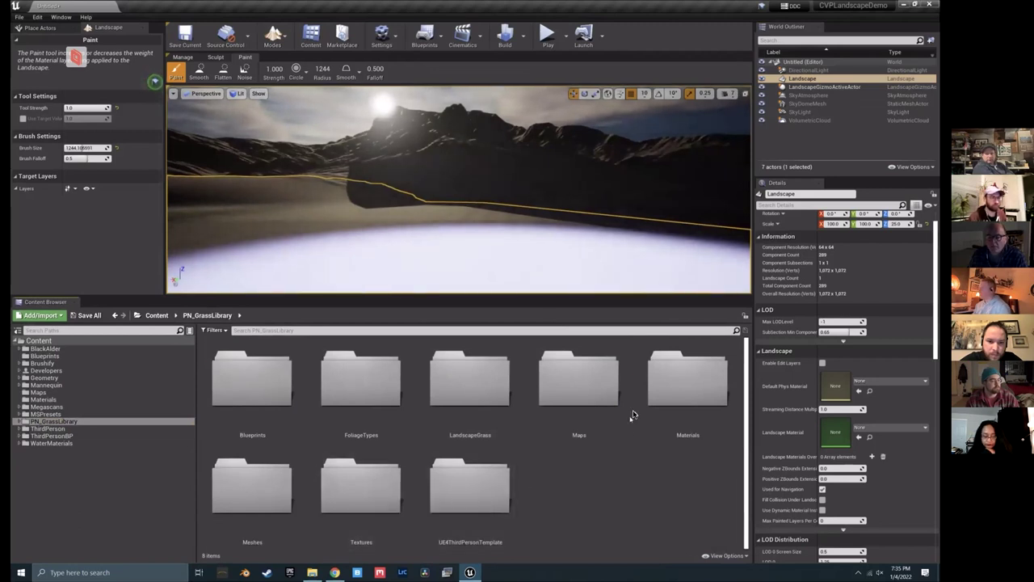
pyautogui.doubleClick(681, 389)
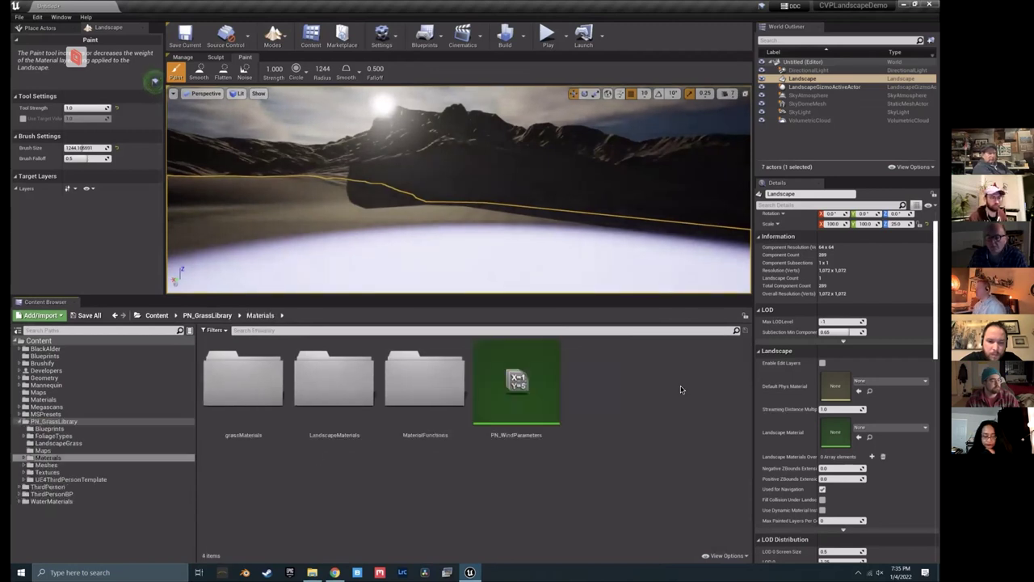
pyautogui.doubleClick(341, 387)
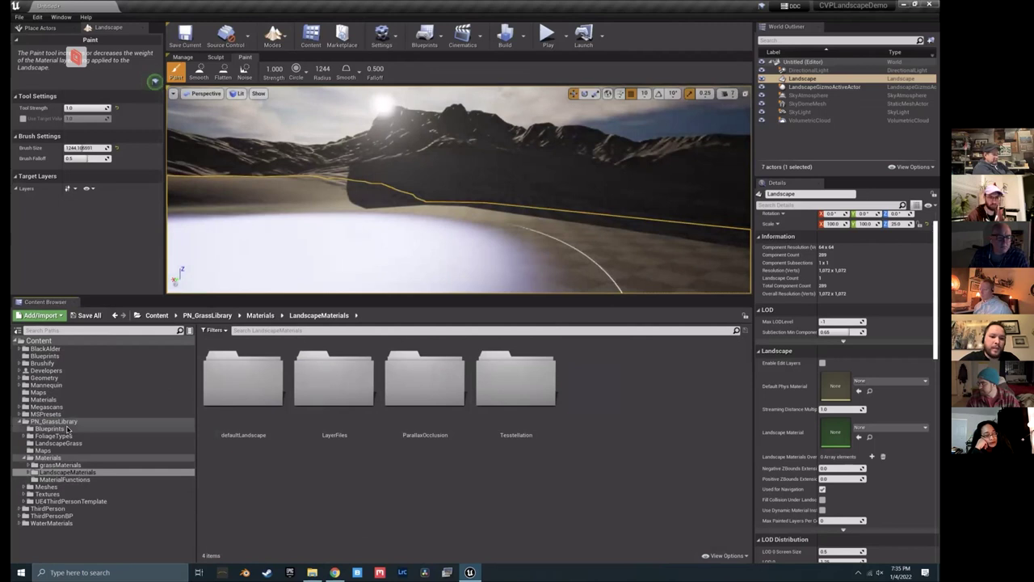
# Step: Switch to Chrome to review the Black Alder, Dry Grass Collections and optimized Grass Library Marketplace pages, and return to Unreal Editor
pyautogui.click(335, 572)
pyautogui.click(239, 8)
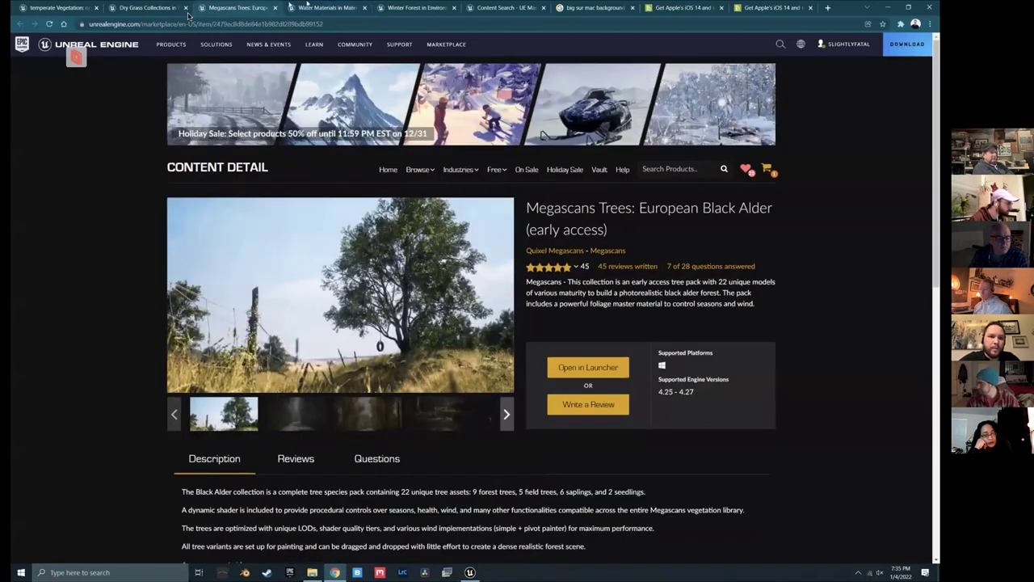
pyautogui.click(151, 8)
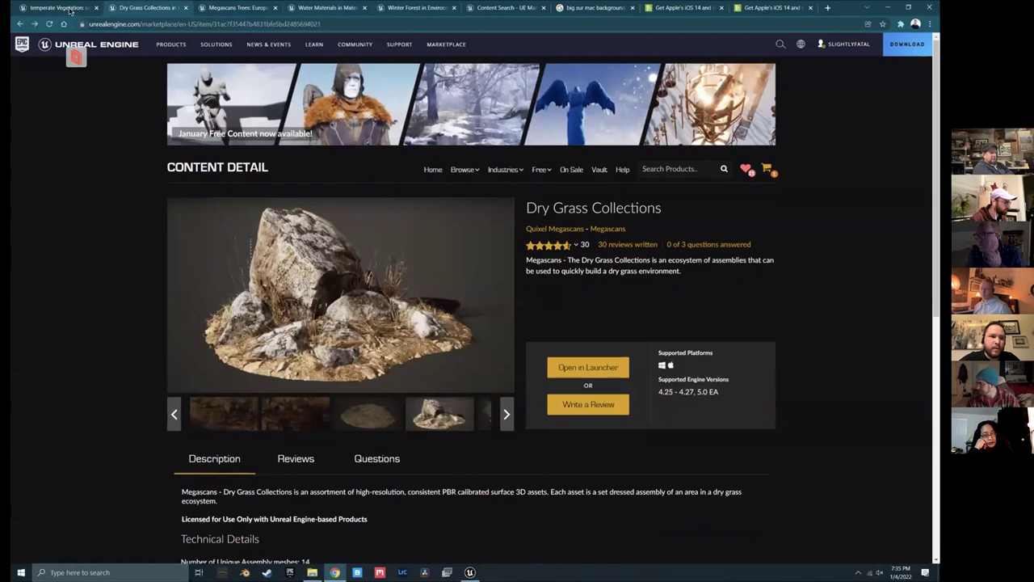
pyautogui.click(74, 9)
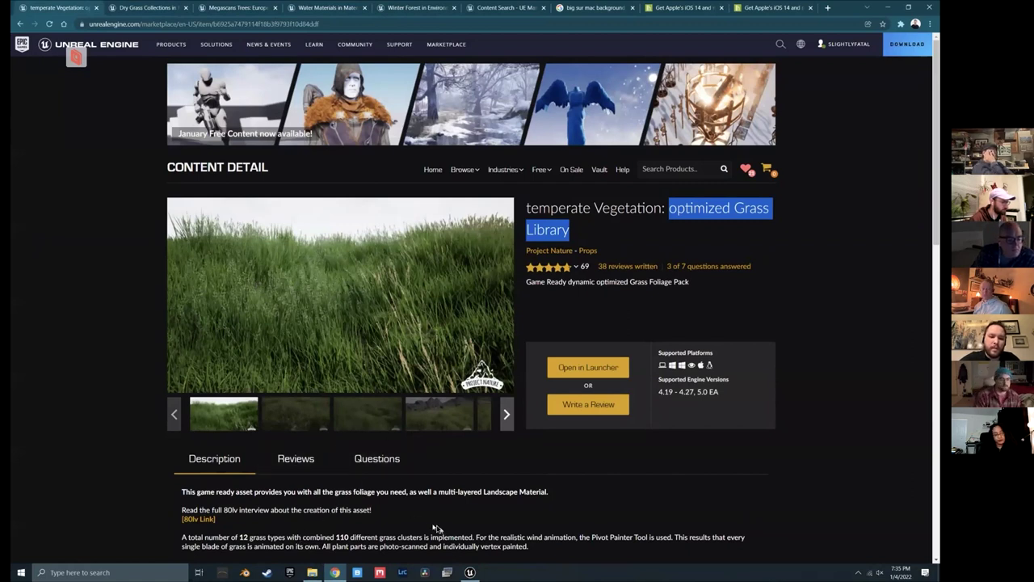
pyautogui.click(470, 573)
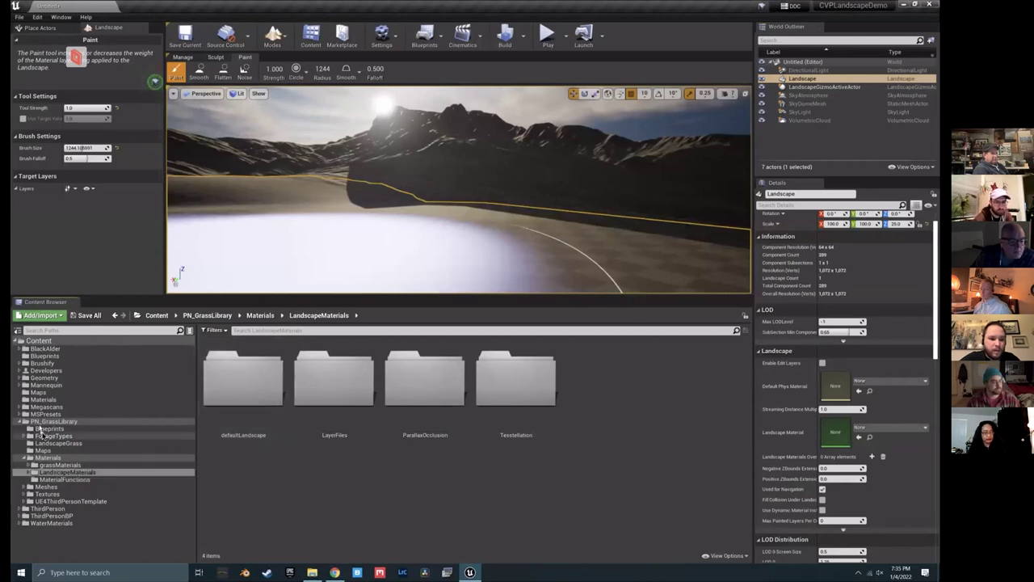
# Step: Assign MI_LayerGround from PN_GrassLibrary's defaultLandscape folder as the Landscape actor's Landscape Material
pyautogui.click(53, 421)
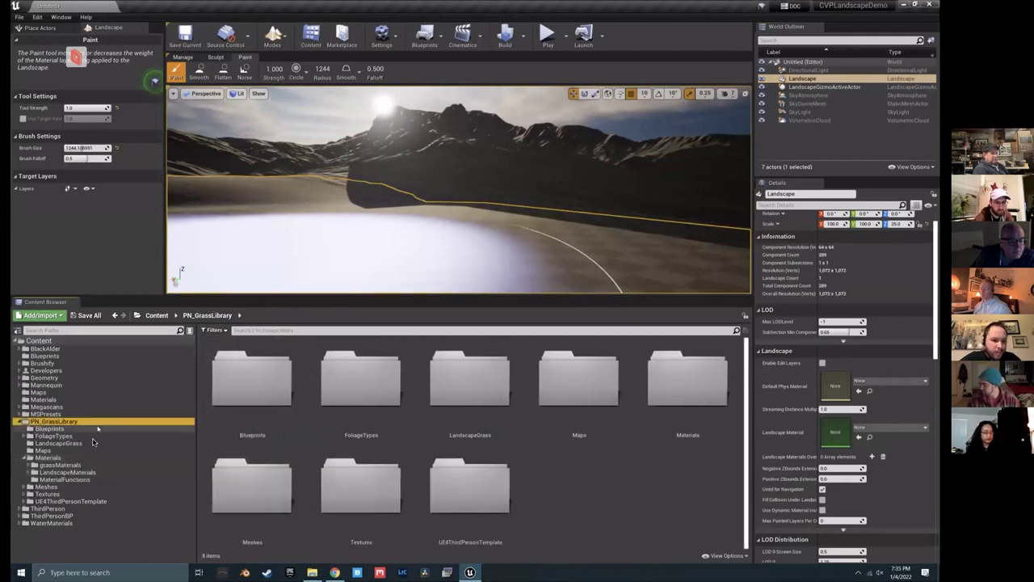
pyautogui.click(48, 457)
pyautogui.click(67, 471)
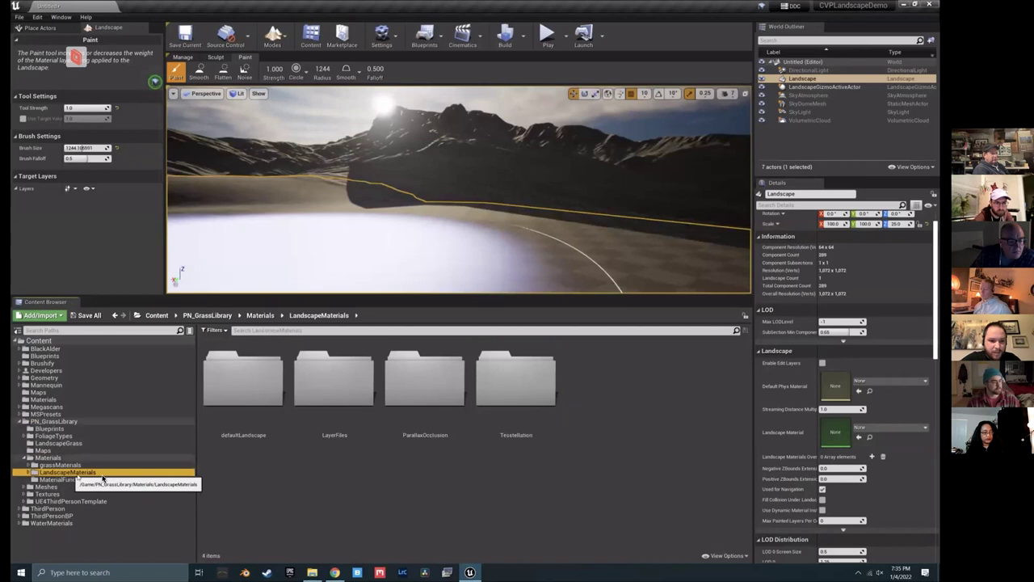
pyautogui.doubleClick(241, 404)
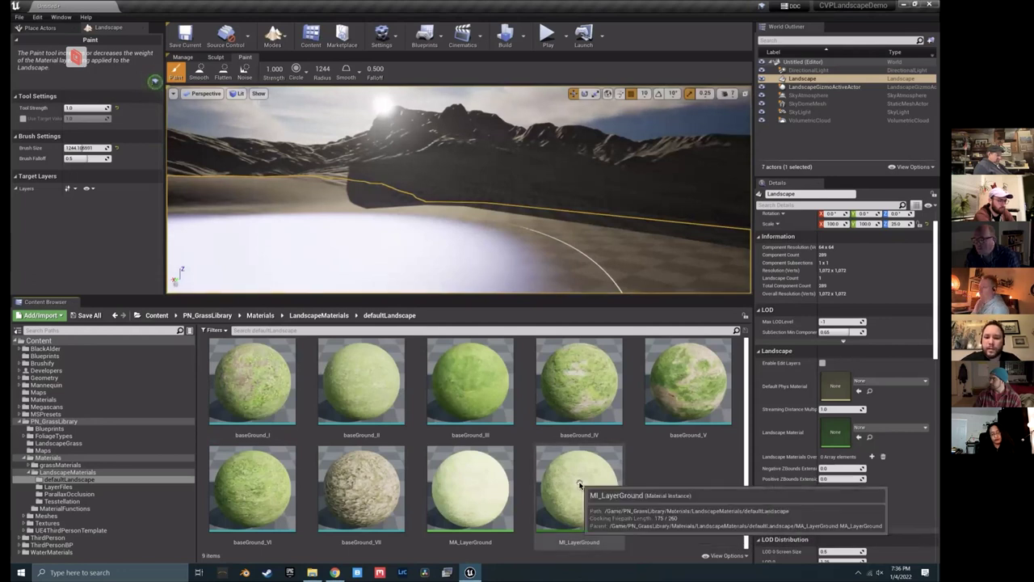
pyautogui.moveTo(563, 508); pyautogui.dragTo(848, 436)
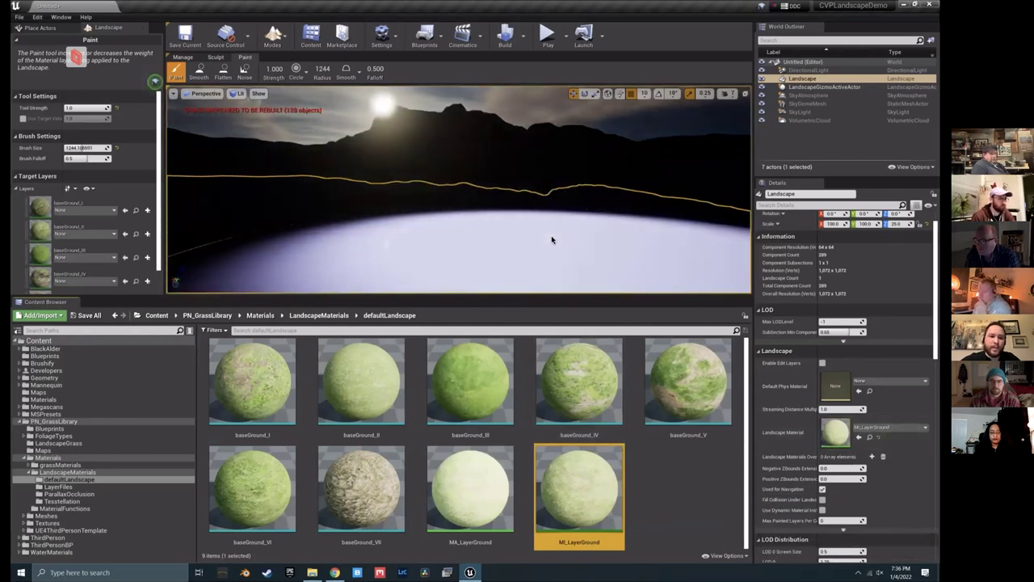
# Step: Shrink the Content Browser to enlarge the viewport and layer list, and pull the camera back from the landscape
pyautogui.scroll(-6, 551, 237)
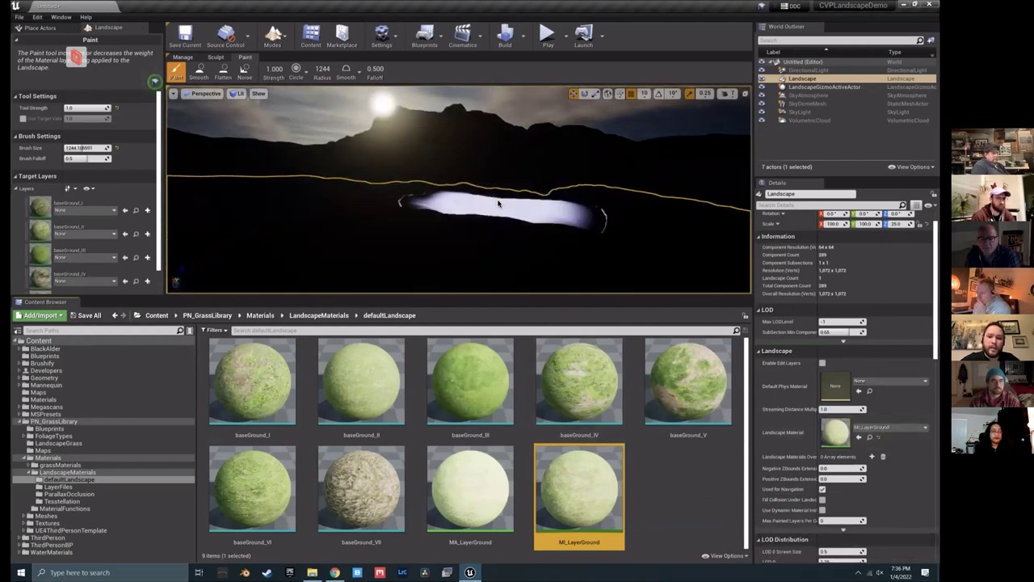
pyautogui.scroll(2, 496, 198)
pyautogui.scroll(-4, 461, 173)
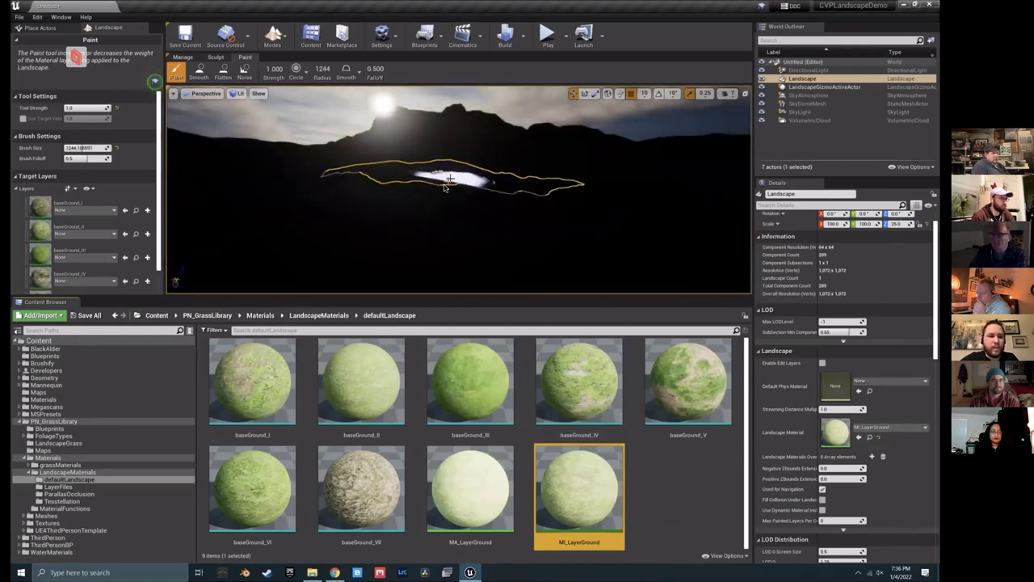
pyautogui.scroll(5, 444, 181)
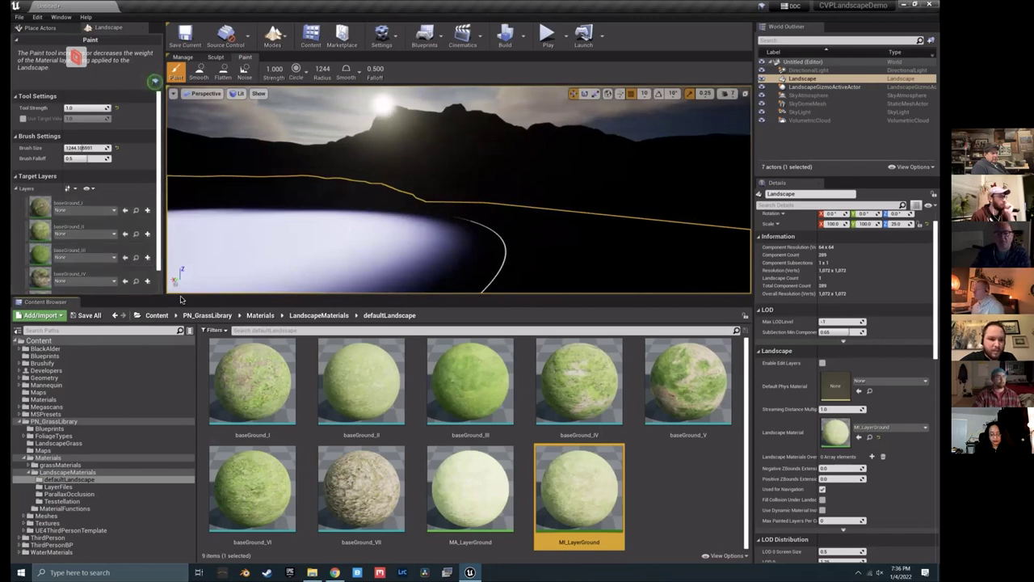
pyautogui.moveTo(182, 295); pyautogui.dragTo(209, 521)
pyautogui.moveTo(392, 376)
pyautogui.mouseDown(button='right')
pyautogui.moveTo(393, 485)
pyautogui.moveTo(393, 302)
pyautogui.moveTo(393, 342)
pyautogui.mouseUp(button='right')
pyautogui.press('s')
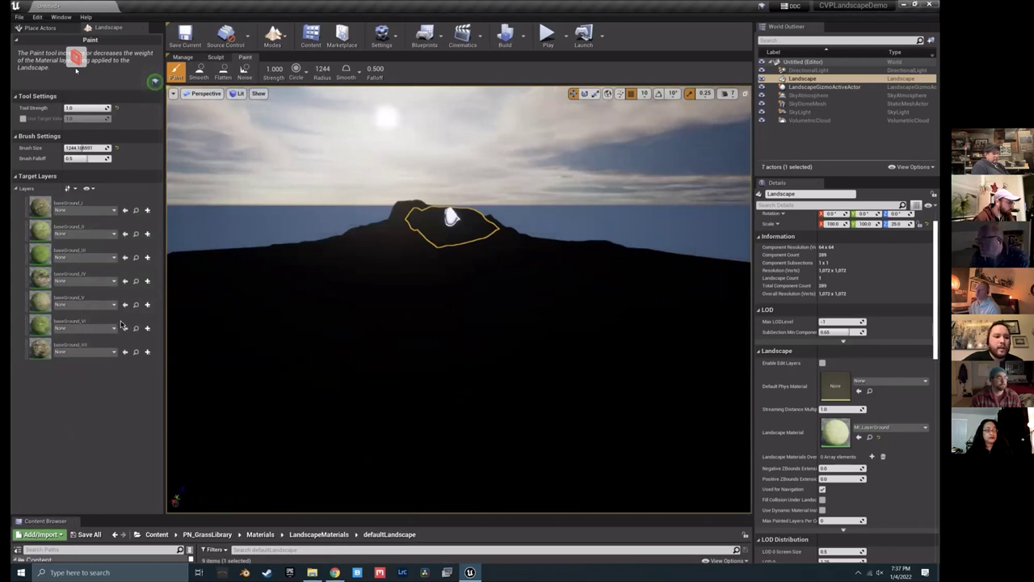
# Step: Create a weight-blended layer info object named baseGround_I_LayerInfo for the baseGround_I layer in the Untitled_1_sharedassets folder
pyautogui.click(93, 209)
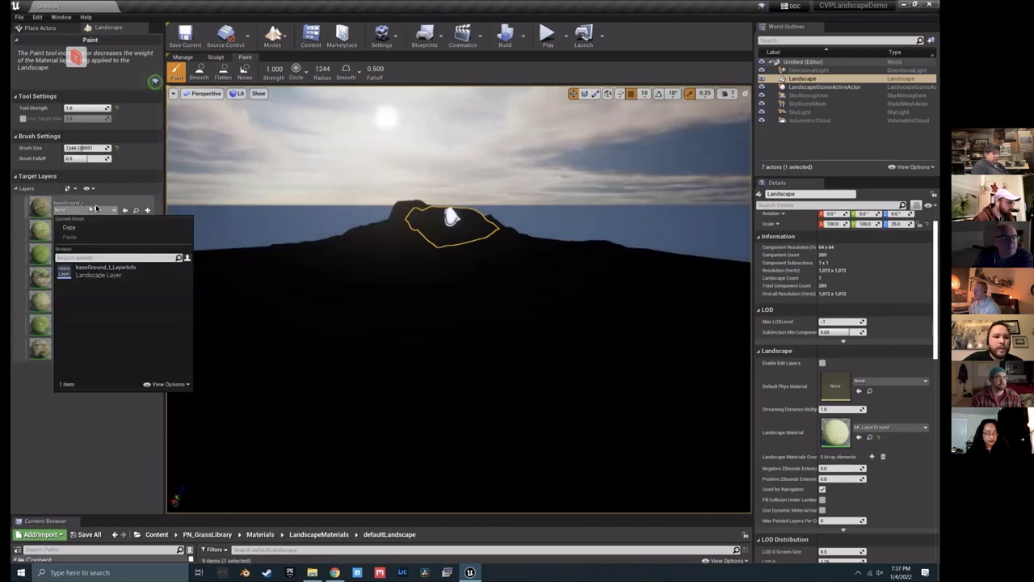
pyautogui.click(87, 203)
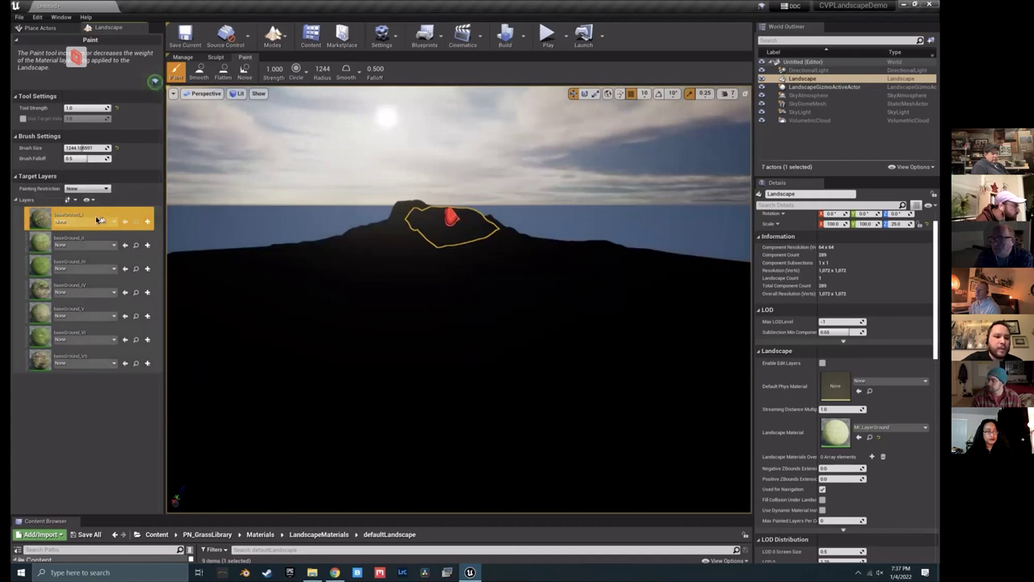
pyautogui.click(148, 222)
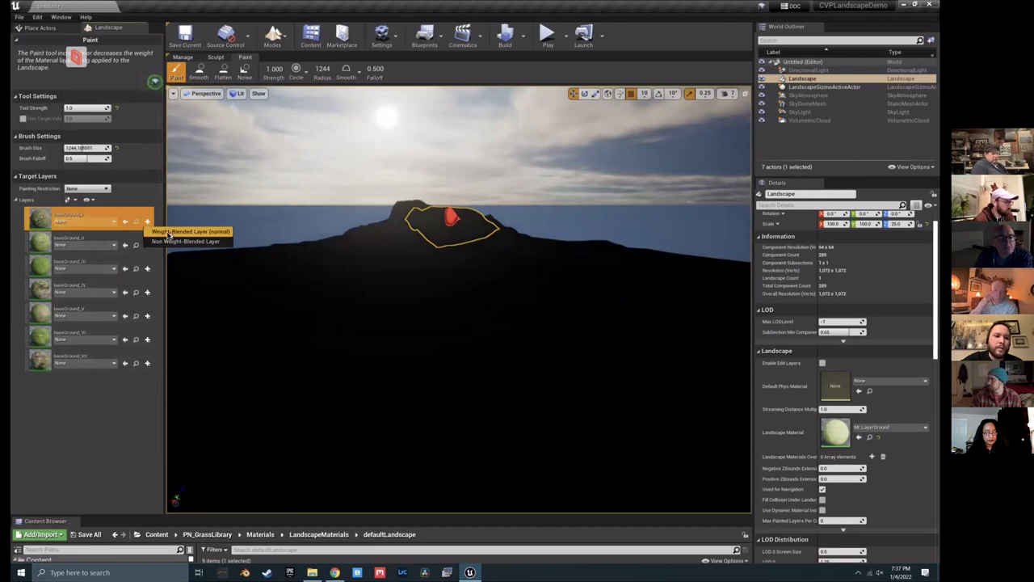
pyautogui.click(194, 232)
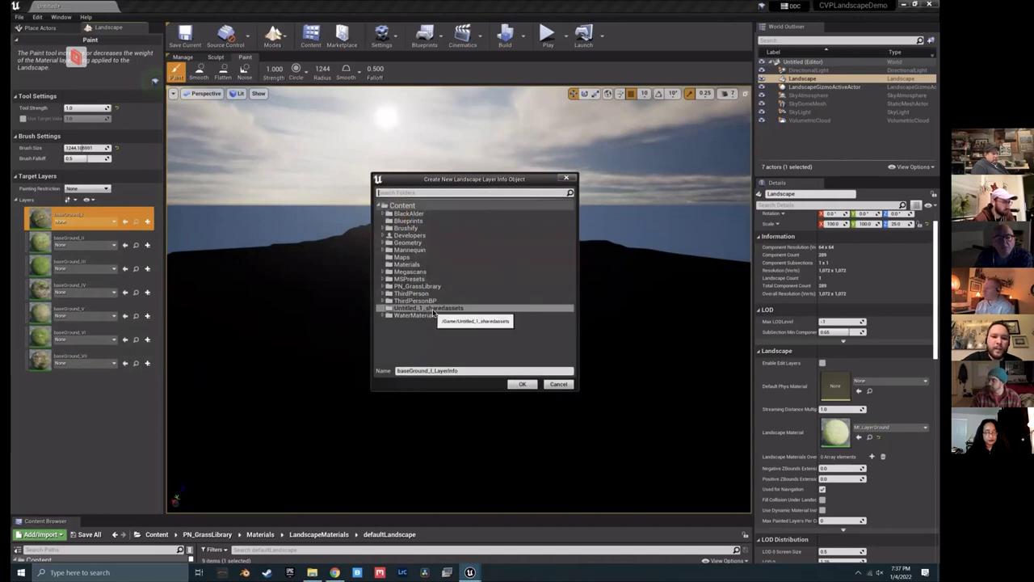
pyautogui.click(522, 385)
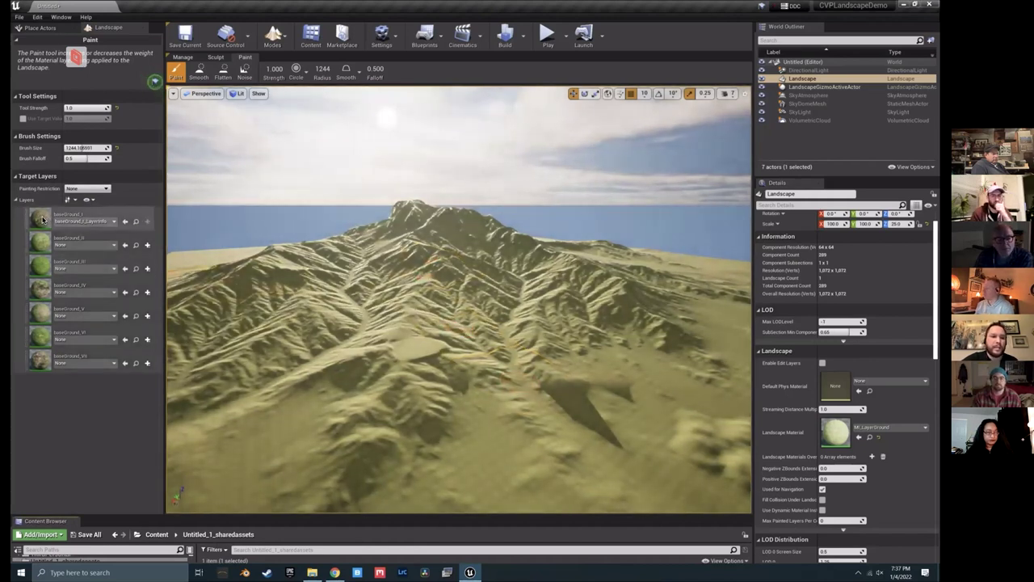
# Step: Fly the camera down to ground level and examine the base ground material across the foreground and mountains
pyautogui.moveTo(407, 358)
pyautogui.mouseDown(button='right')
pyautogui.moveTo(614, 364)
pyautogui.moveTo(436, 452)
pyautogui.moveTo(565, 388)
pyautogui.moveTo(569, 332)
pyautogui.moveTo(460, 343)
pyautogui.moveTo(557, 414)
pyautogui.moveTo(408, 343)
pyautogui.moveTo(408, 372)
pyautogui.moveTo(404, 351)
pyautogui.moveTo(395, 377)
pyautogui.mouseUp(button='right')
pyautogui.press('w')
pyautogui.press('w')
pyautogui.moveTo(667, 176)
pyautogui.mouseDown(button='right')
pyautogui.moveTo(522, 143)
pyautogui.moveTo(581, 143)
pyautogui.moveTo(630, 97)
pyautogui.moveTo(626, 113)
pyautogui.moveTo(549, 113)
pyautogui.moveTo(590, 105)
pyautogui.mouseUp(button='right')
pyautogui.moveTo(476, 125)
pyautogui.mouseDown(button='right')
pyautogui.moveTo(465, 144)
pyautogui.moveTo(470, 121)
pyautogui.moveTo(452, 129)
pyautogui.moveTo(473, 128)
pyautogui.moveTo(477, 144)
pyautogui.moveTo(483, 128)
pyautogui.moveTo(424, 123)
pyautogui.moveTo(529, 120)
pyautogui.moveTo(429, 121)
pyautogui.moveTo(483, 125)
pyautogui.moveTo(450, 154)
pyautogui.mouseUp(button='right')
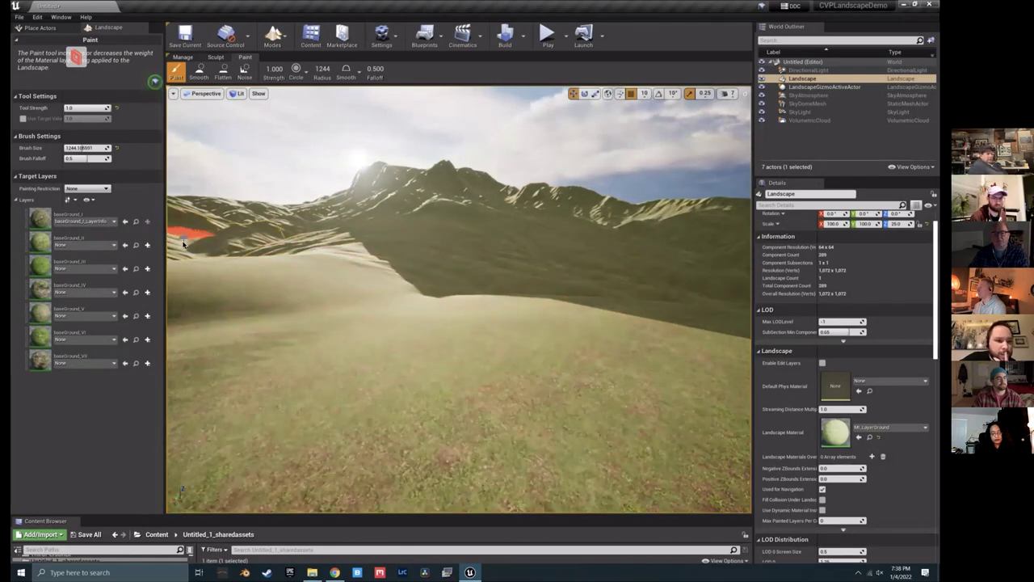
pyautogui.moveTo(489, 284); pyautogui.dragTo(441, 268, button='right')
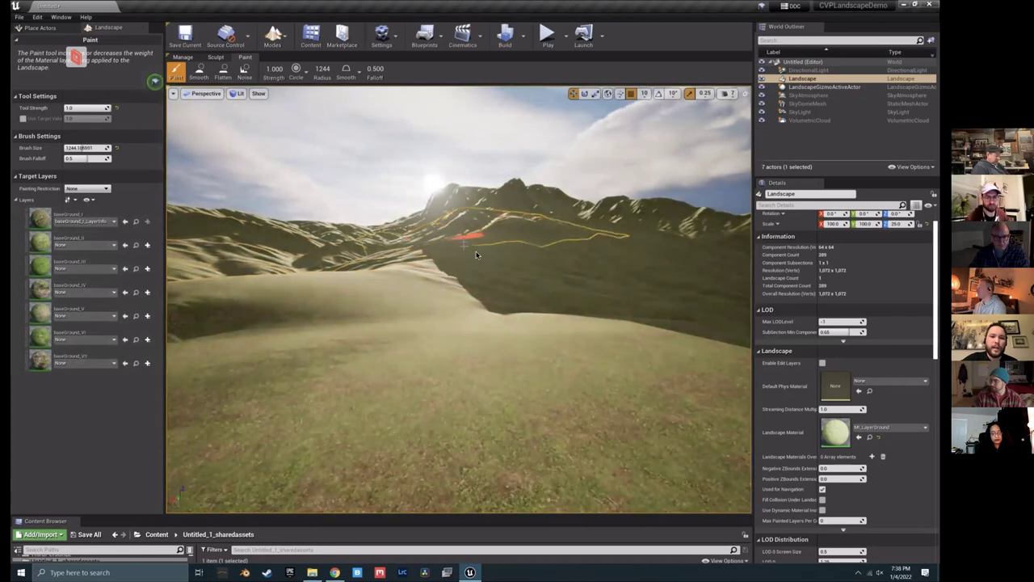
# Step: Switch to File Explorer and open the Demo GAEA folder inside CVPLandscapeDemo on the Desktop
pyautogui.click(334, 571)
pyautogui.click(312, 572)
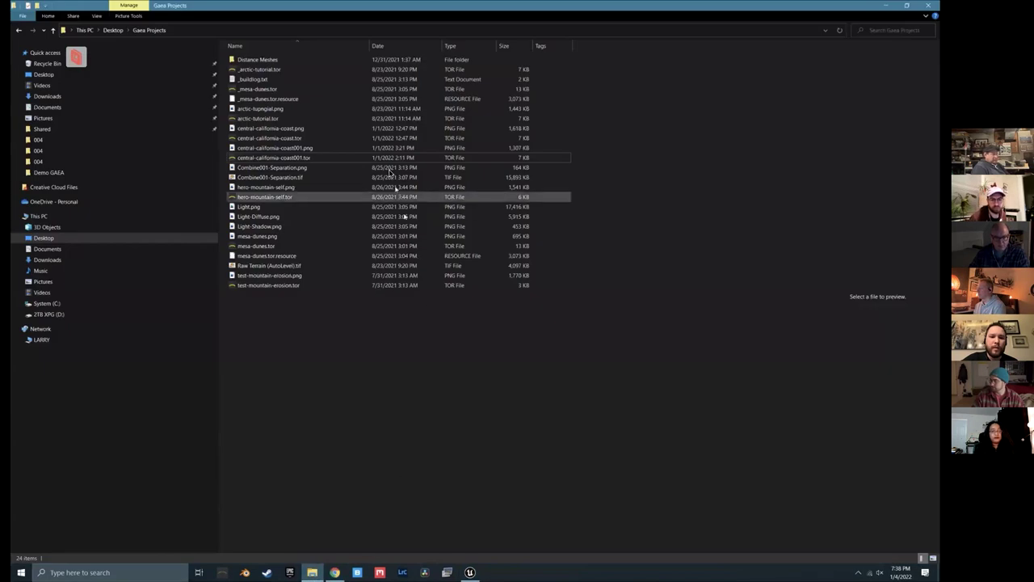
pyautogui.click(58, 74)
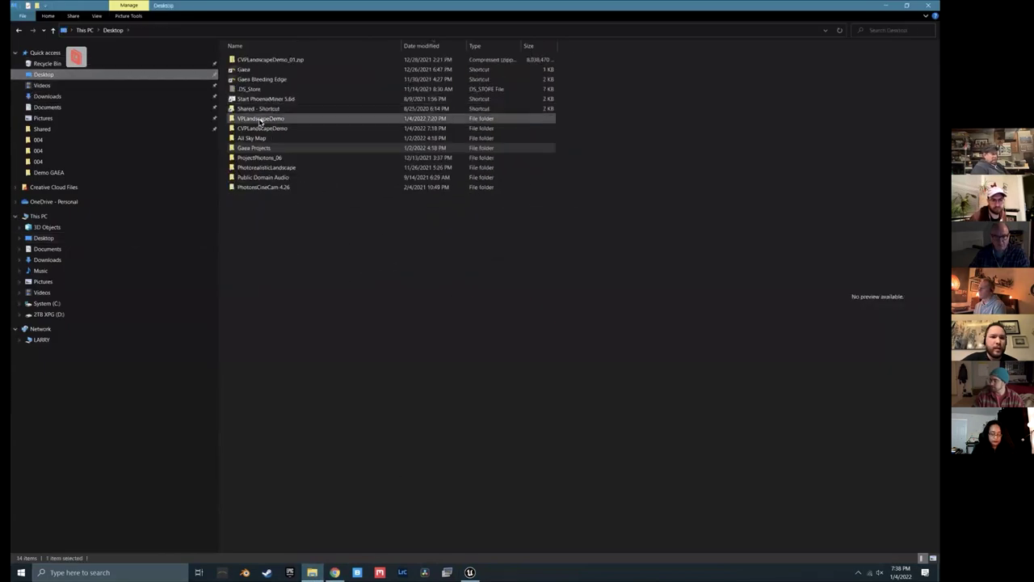
pyautogui.doubleClick(324, 128)
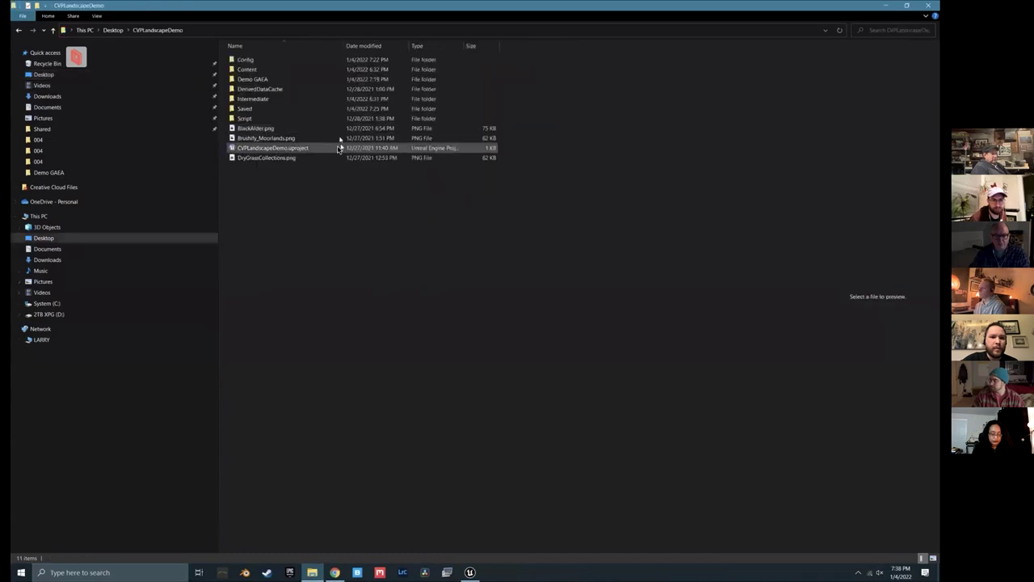
pyautogui.doubleClick(257, 79)
# Step: Preview the Gaea-exported masks and view Erosion-Wear.png at full size, then close the image viewer
pyautogui.click(255, 108)
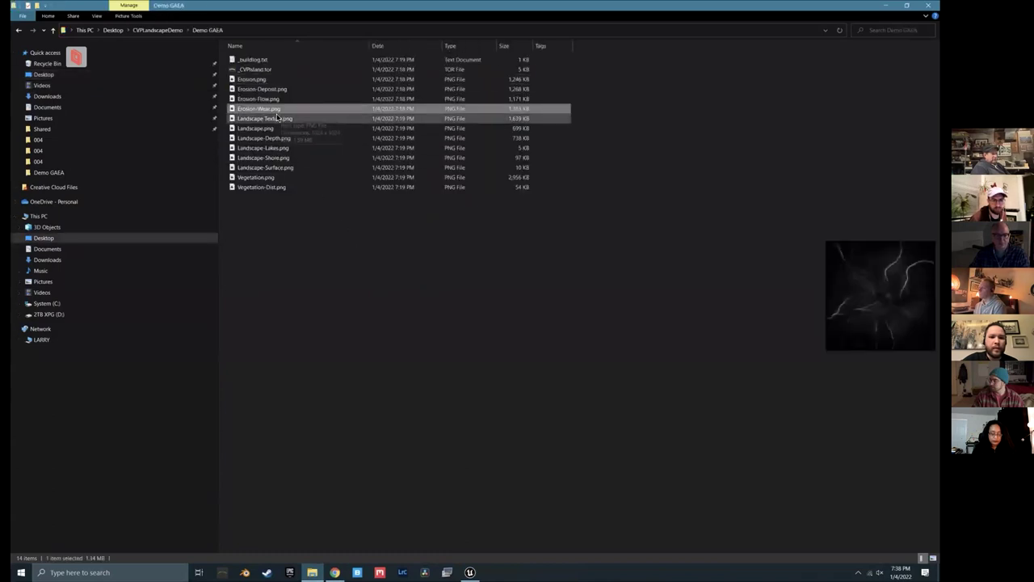
pyautogui.click(266, 128)
pyautogui.click(266, 118)
pyautogui.click(266, 109)
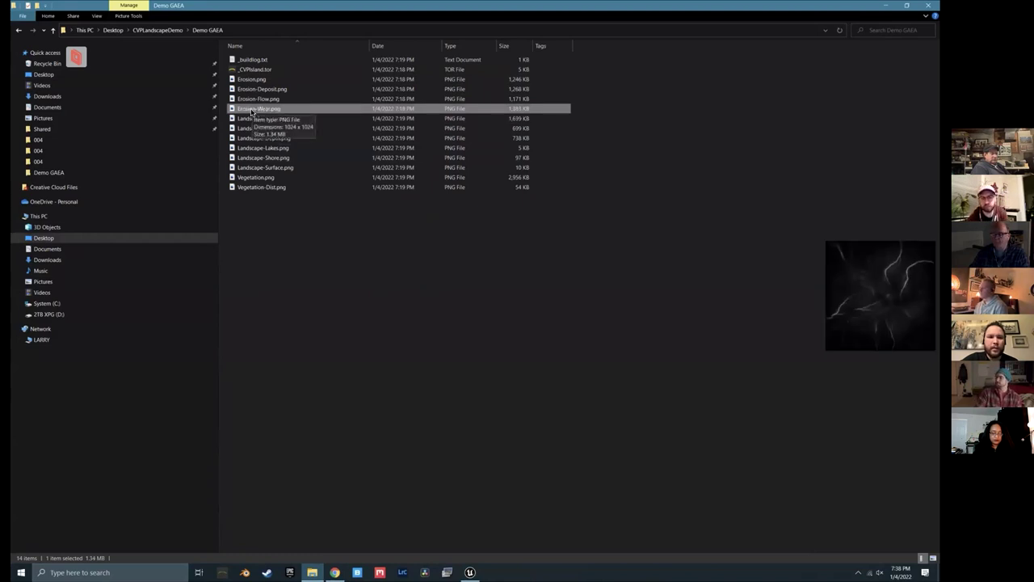
pyautogui.doubleClick(255, 110)
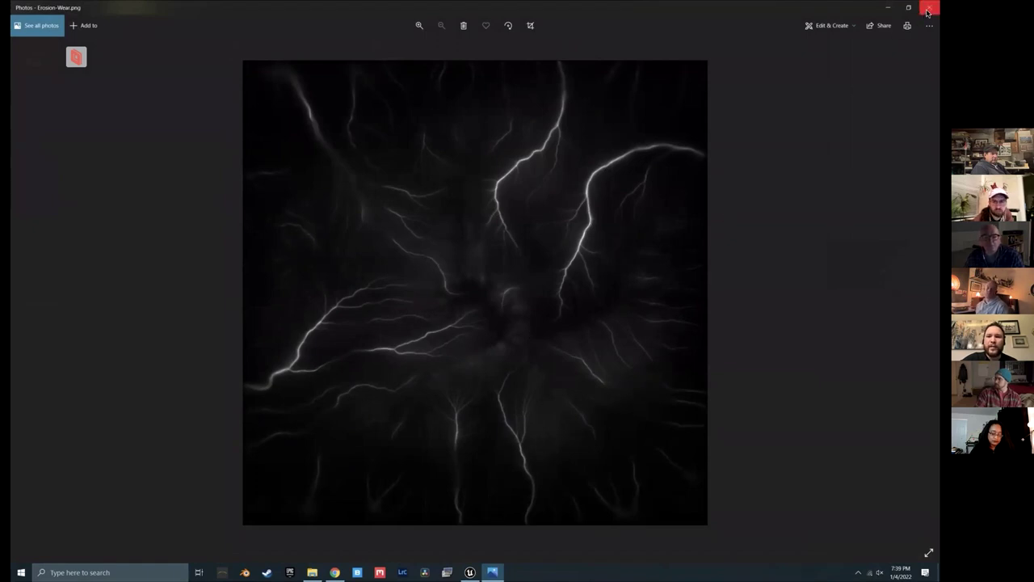
pyautogui.click(928, 9)
pyautogui.click(634, 217)
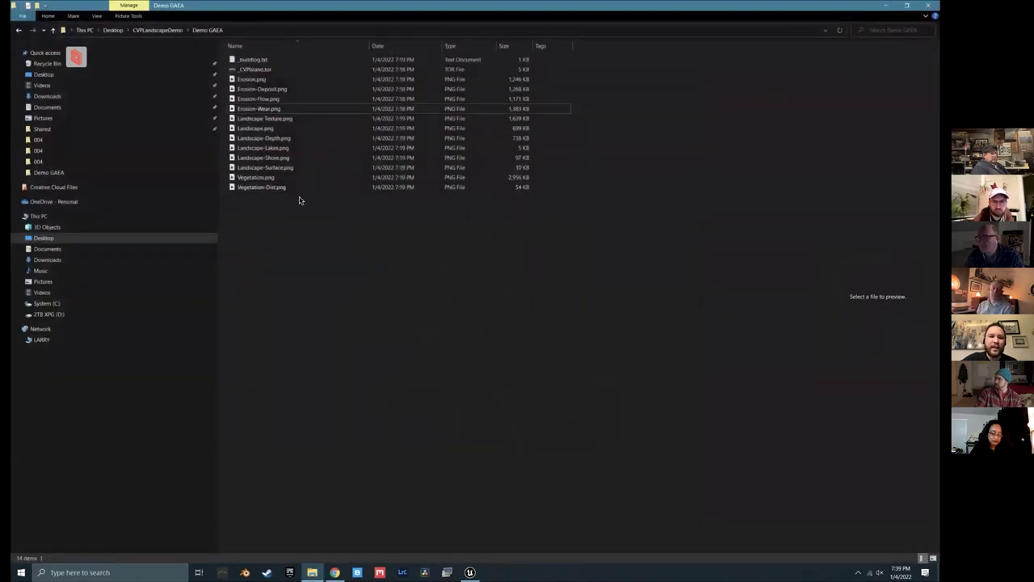
# Step: Return to Unreal Editor and create a weight-blended layer info object for the baseGround_III layer in the shared assets folder
pyautogui.click(470, 572)
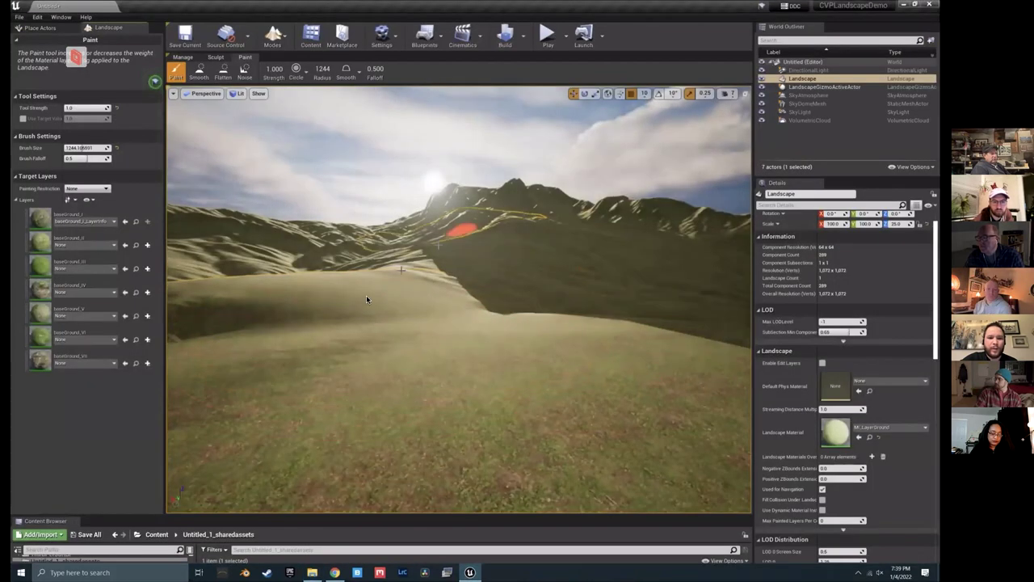
pyautogui.click(91, 262)
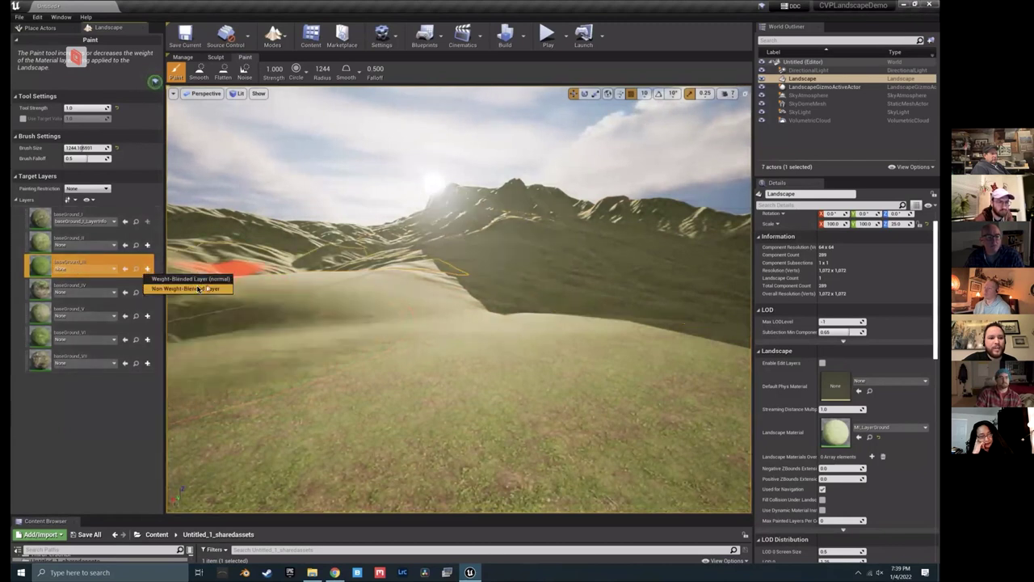
pyautogui.click(185, 279)
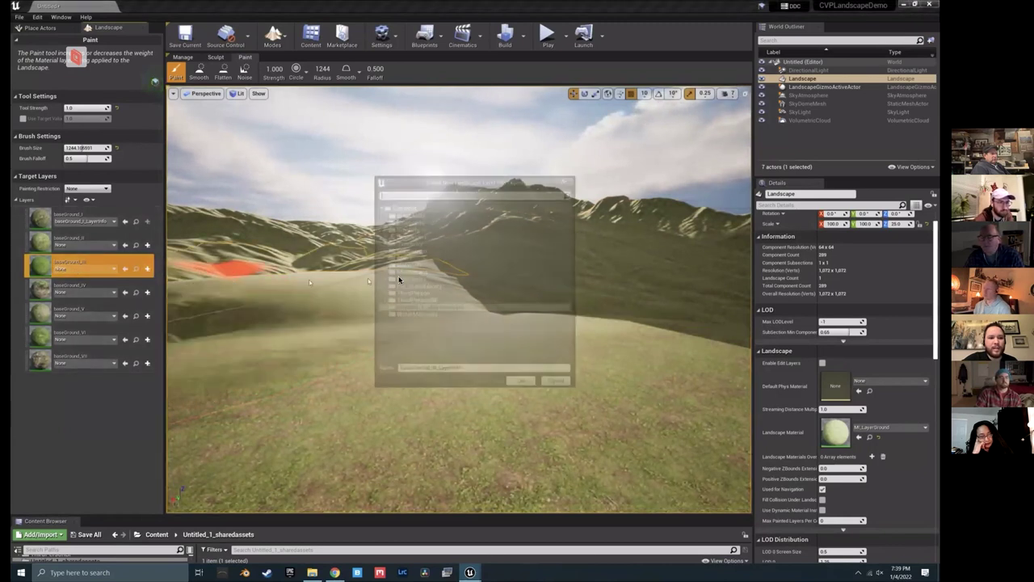
pyautogui.click(522, 385)
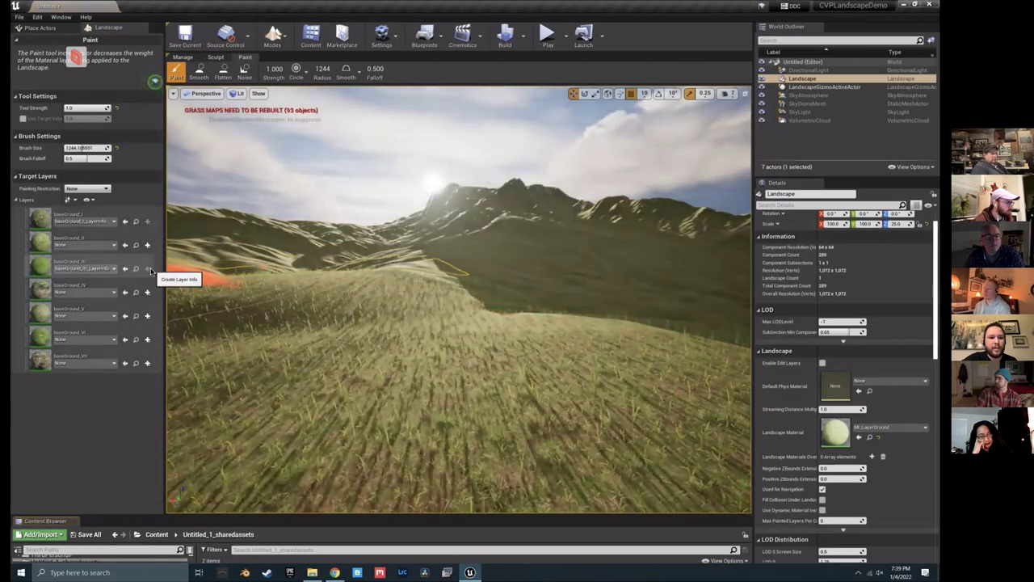
pyautogui.rightClick(44, 265)
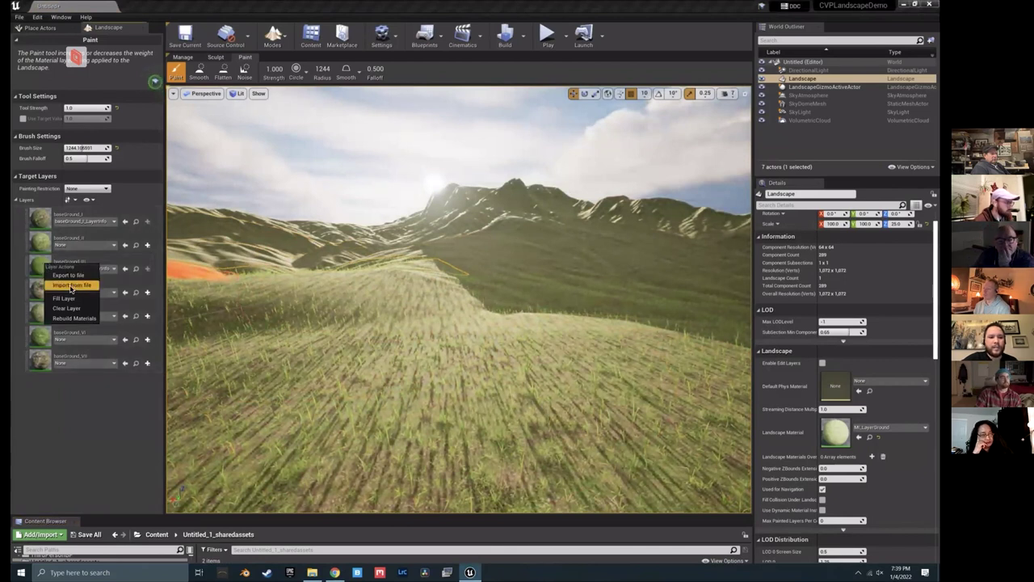
pyautogui.click(71, 286)
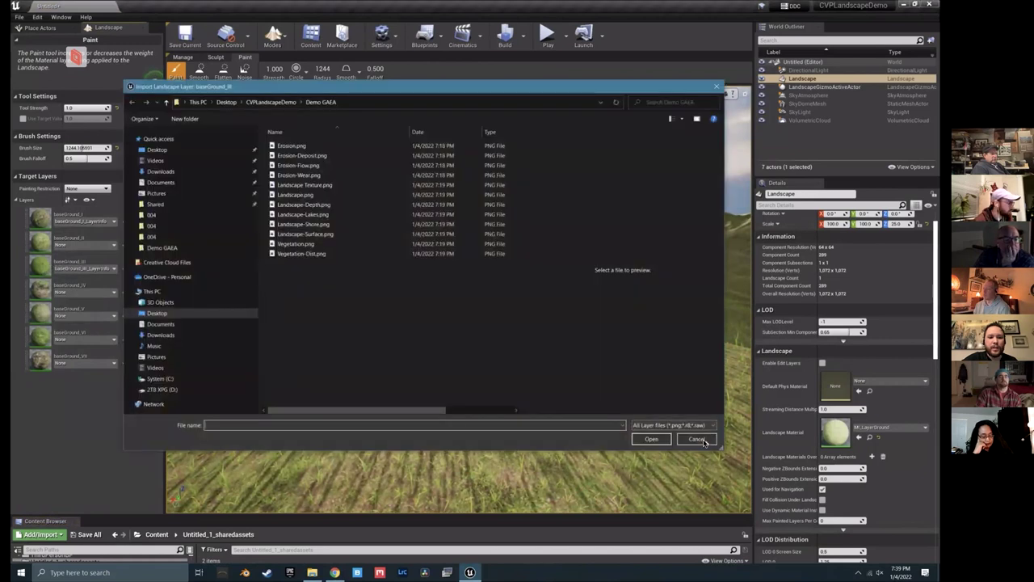
pyautogui.click(698, 438)
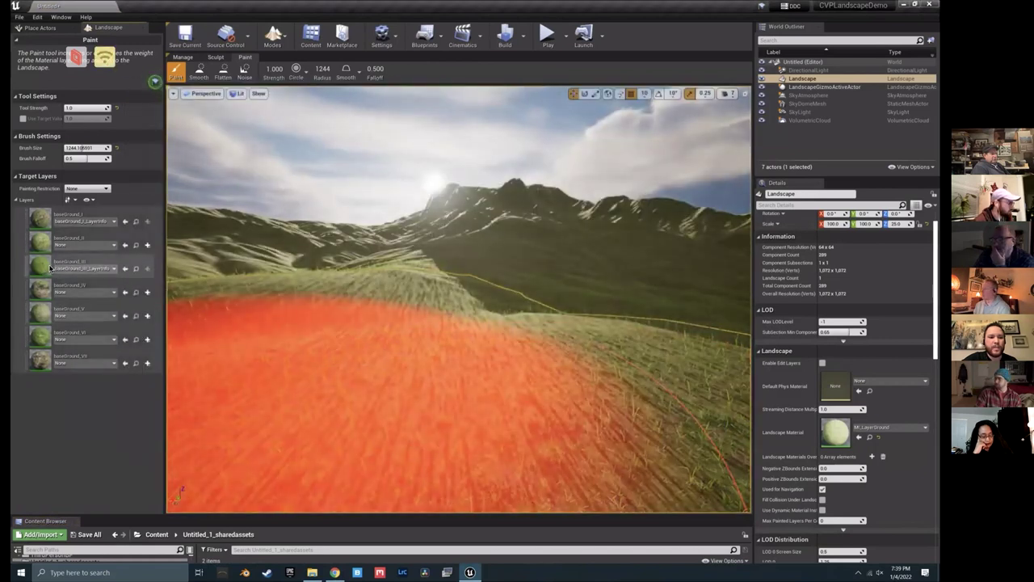
# Step: Compare the Gaea masks and import Erosion-Wear.png from Demo GAEA as the baseGround_III layer's weight map
pyautogui.rightClick(50, 268)
pyautogui.click(81, 285)
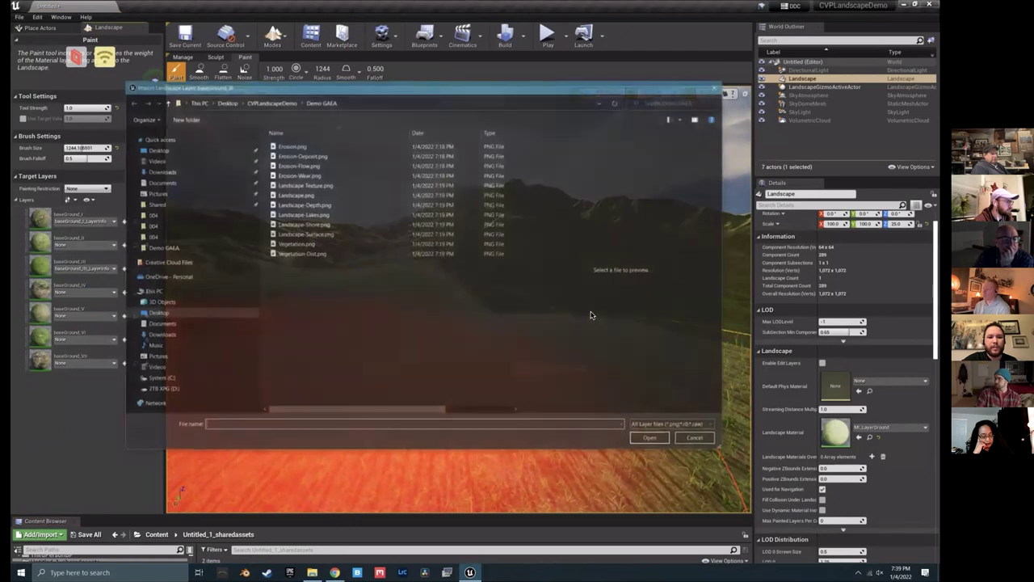
pyautogui.click(311, 175)
pyautogui.click(309, 166)
pyautogui.click(310, 204)
pyautogui.click(309, 175)
pyautogui.click(310, 166)
pyautogui.click(312, 204)
pyautogui.click(307, 175)
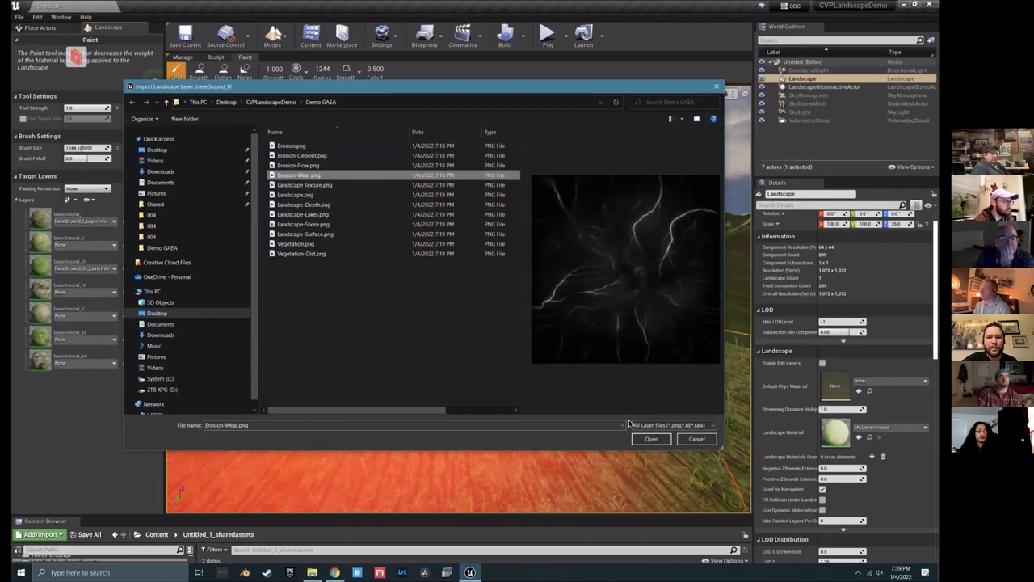
pyautogui.click(649, 438)
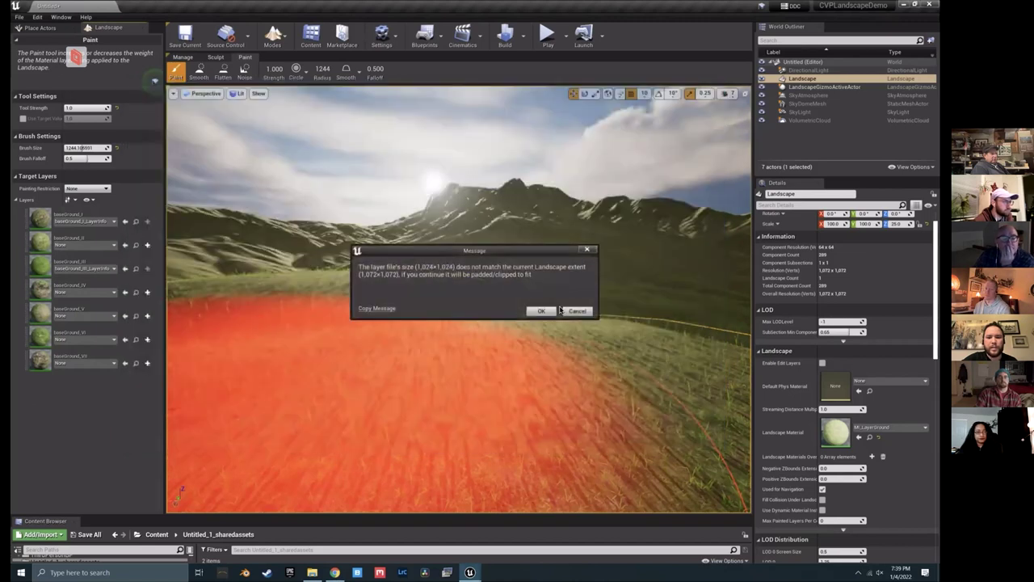
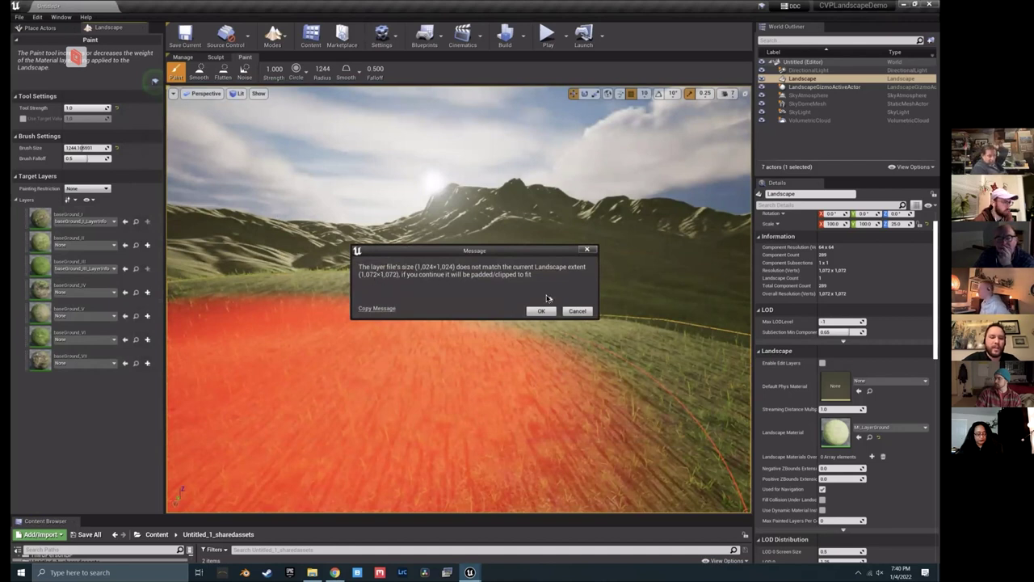
# Step: Accept fitting the mask to the landscape extent and inspect the baseGround_III coverage across the hills and valley
pyautogui.click(539, 311)
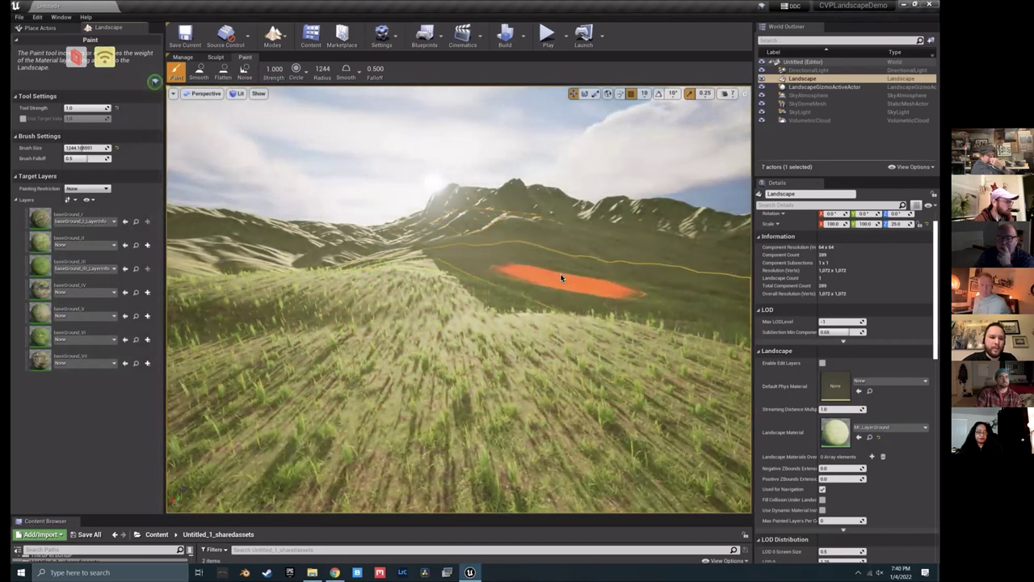
pyautogui.moveTo(507, 312)
pyautogui.mouseDown(button='right')
pyautogui.moveTo(711, 307)
pyautogui.moveTo(436, 311)
pyautogui.moveTo(517, 291)
pyautogui.moveTo(727, 291)
pyautogui.moveTo(525, 331)
pyautogui.moveTo(513, 303)
pyautogui.moveTo(493, 307)
pyautogui.moveTo(550, 339)
pyautogui.moveTo(598, 339)
pyautogui.moveTo(566, 315)
pyautogui.moveTo(549, 320)
pyautogui.moveTo(506, 280)
pyautogui.mouseUp(button='right')
pyautogui.press('w')
pyautogui.press('w')
pyautogui.press('w')
pyautogui.press('w')
pyautogui.moveTo(595, 295); pyautogui.dragTo(583, 212, button='right')
pyautogui.press('w')
pyautogui.press('w')
pyautogui.press('w')
pyautogui.moveTo(590, 251); pyautogui.dragTo(589, 242, button='right')
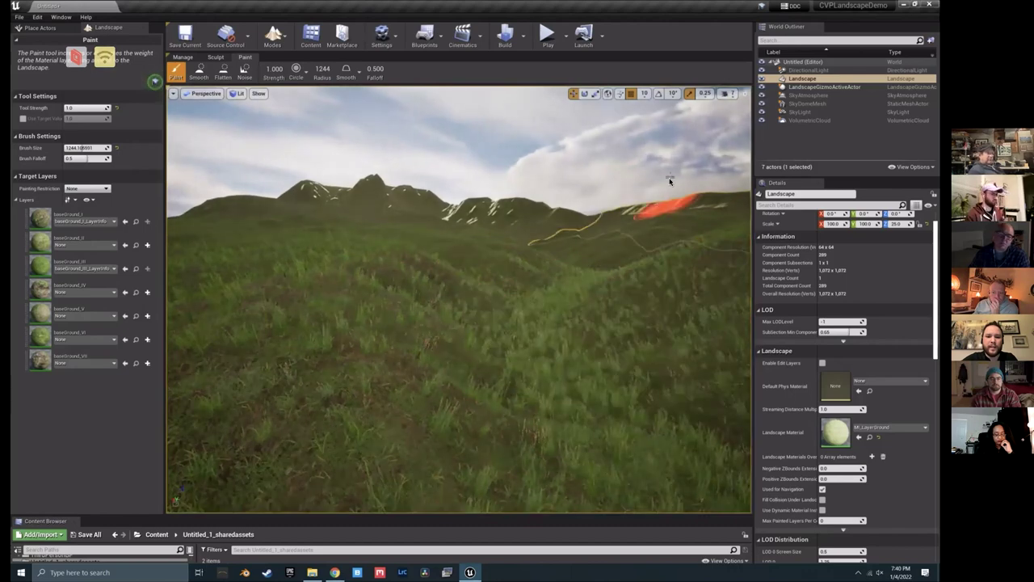
pyautogui.moveTo(692, 245)
pyautogui.mouseDown(button='right')
pyautogui.moveTo(678, 244)
pyautogui.moveTo(678, 275)
pyautogui.moveTo(646, 251)
pyautogui.moveTo(639, 283)
pyautogui.moveTo(630, 250)
pyautogui.moveTo(679, 244)
pyautogui.moveTo(701, 204)
pyautogui.moveTo(688, 201)
pyautogui.moveTo(589, 259)
pyautogui.mouseUp(button='right')
pyautogui.press('w')
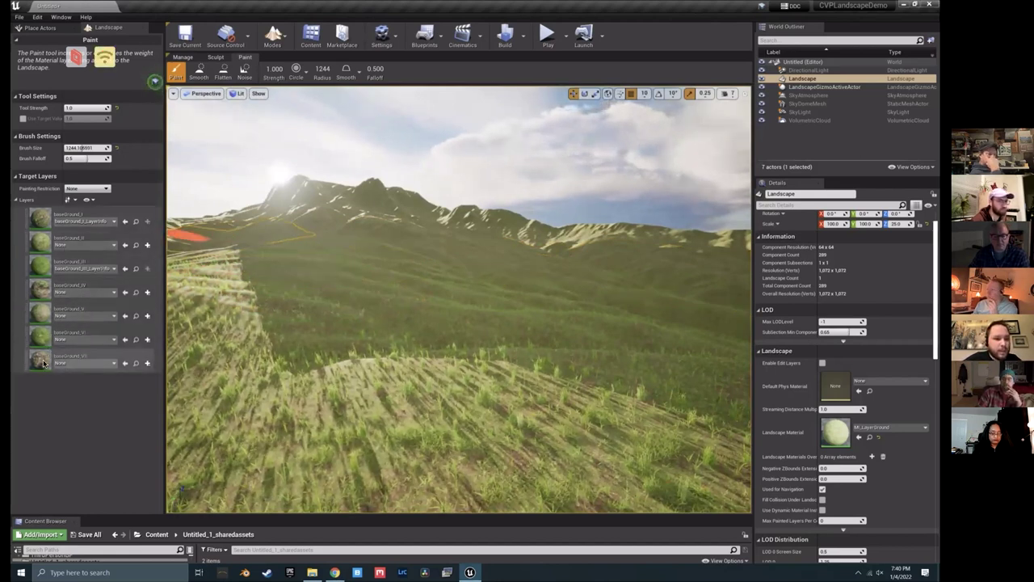
# Step: Create a weight-blended layer info object for the baseGround_VII layer in the Untitled_1_sharedassets folder
pyautogui.click(106, 357)
pyautogui.moveTo(471, 314); pyautogui.dragTo(291, 282, button='right')
pyautogui.moveTo(488, 298); pyautogui.dragTo(488, 299, button='right')
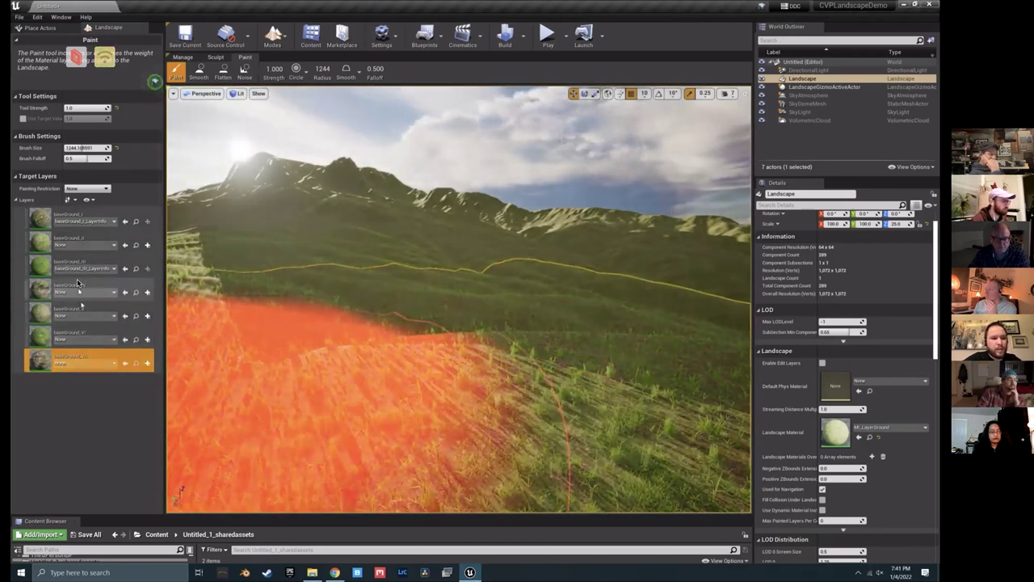
pyautogui.moveTo(267, 380)
pyautogui.mouseDown(button='right')
pyautogui.moveTo(186, 381)
pyautogui.moveTo(243, 396)
pyautogui.mouseUp(button='right')
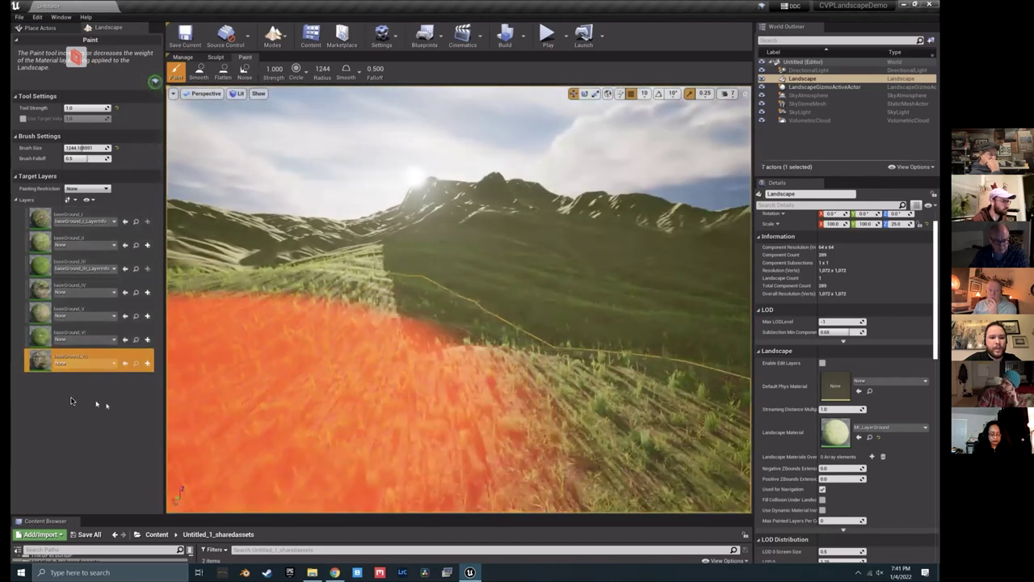
pyautogui.click(92, 361)
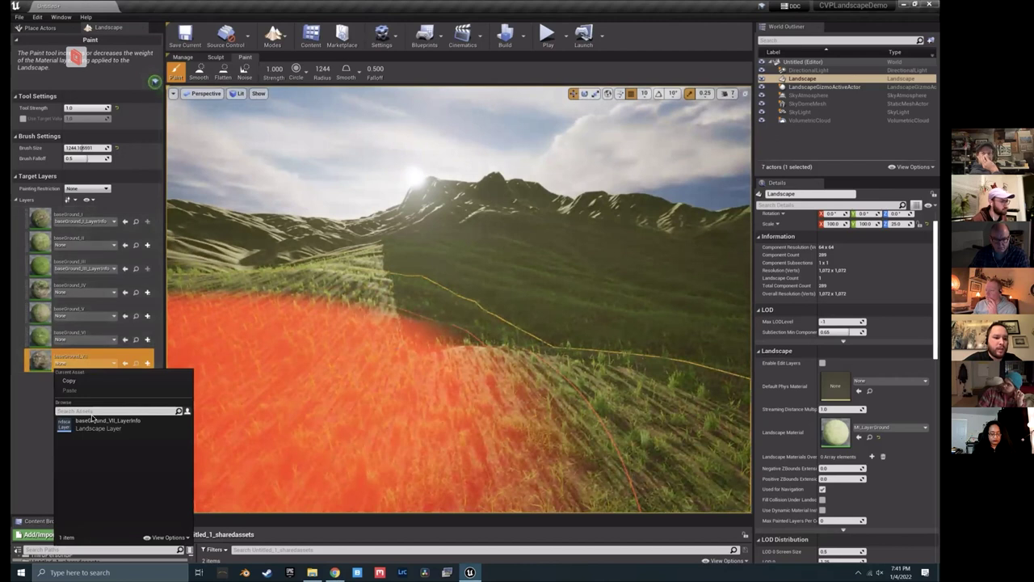
pyautogui.click(125, 355)
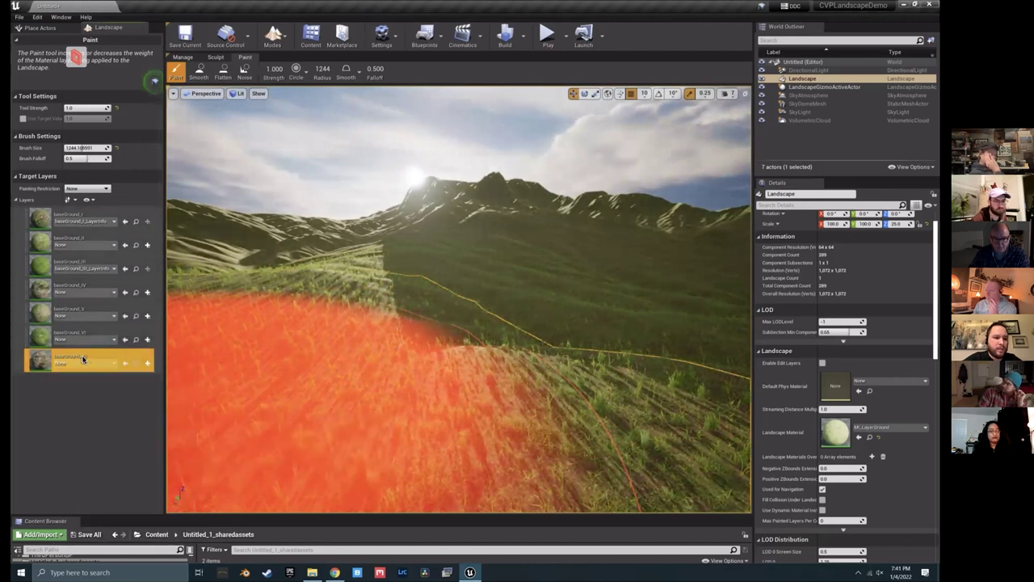
pyautogui.click(146, 363)
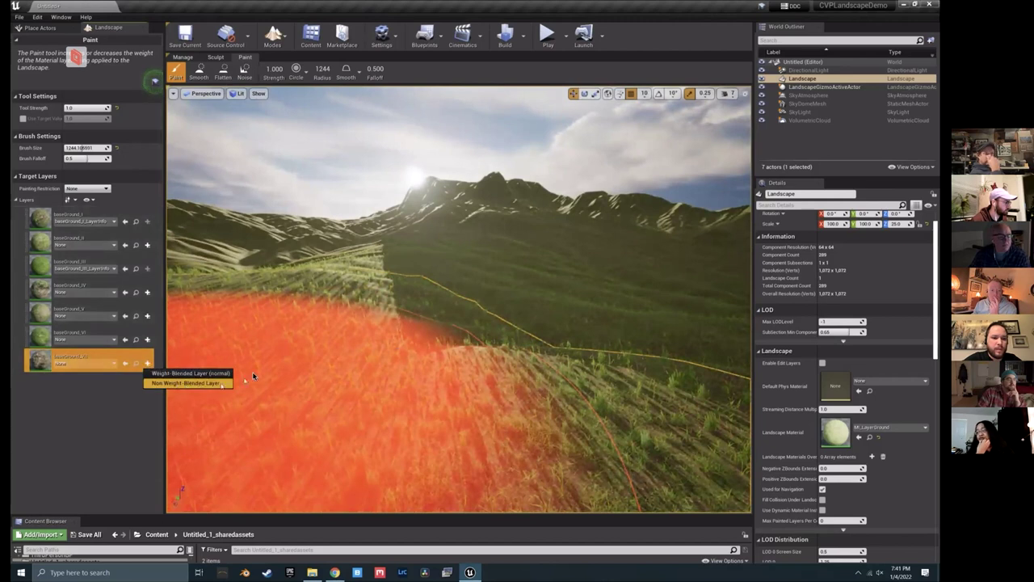
pyautogui.click(177, 373)
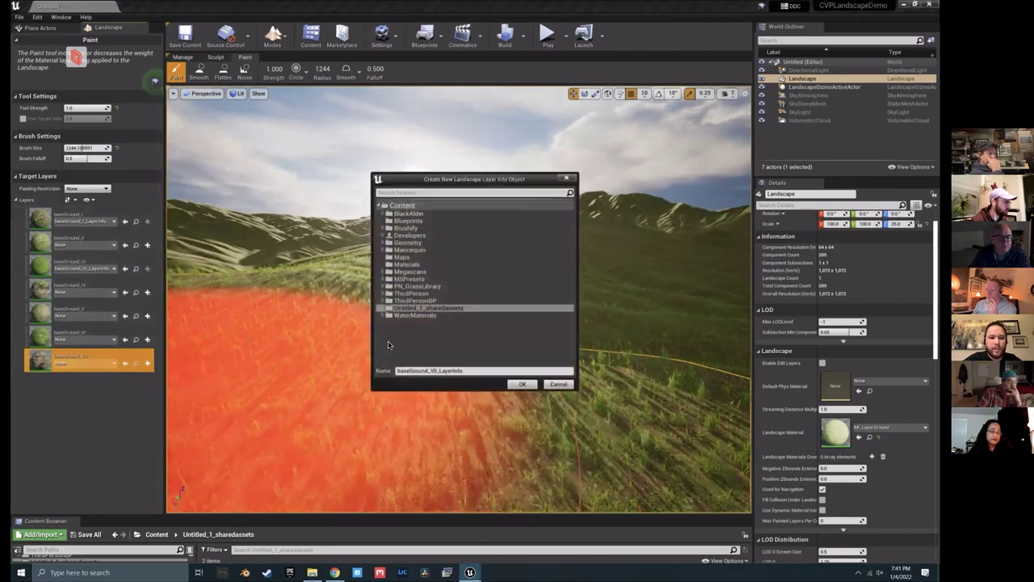
pyautogui.click(522, 385)
# Step: Reduce the brush radius to about 708 and paint the baseGround_VII layer over the nearby hill
pyautogui.moveTo(436, 318); pyautogui.dragTo(487, 256)
pyautogui.moveTo(459, 331)
pyautogui.mouseDown(button='right')
pyautogui.moveTo(452, 346)
pyautogui.moveTo(421, 343)
pyautogui.mouseUp(button='right')
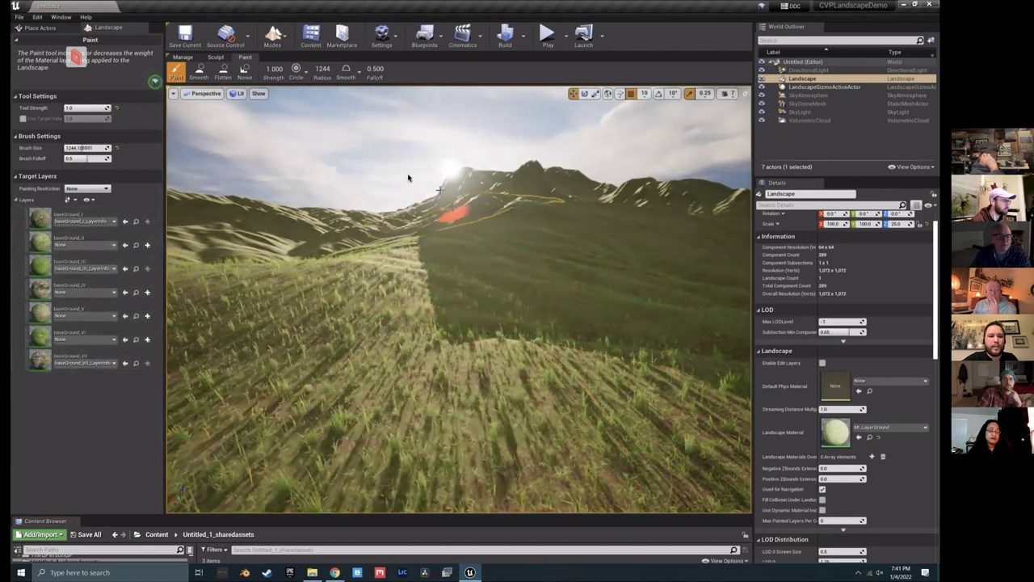
pyautogui.click(44, 363)
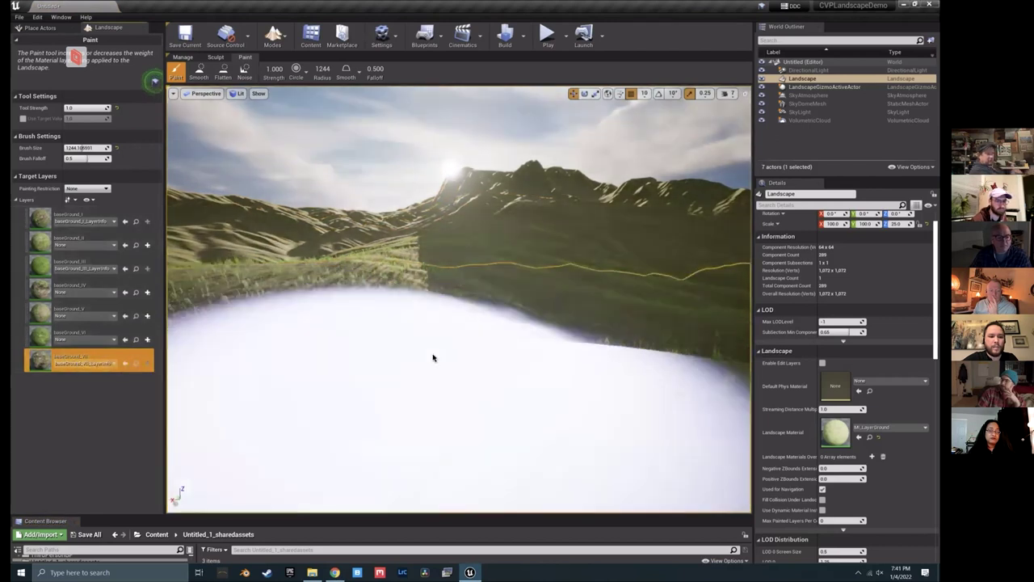
pyautogui.moveTo(431, 357)
pyautogui.mouseDown(button='right')
pyautogui.moveTo(565, 371)
pyautogui.moveTo(418, 332)
pyautogui.mouseUp(button='right')
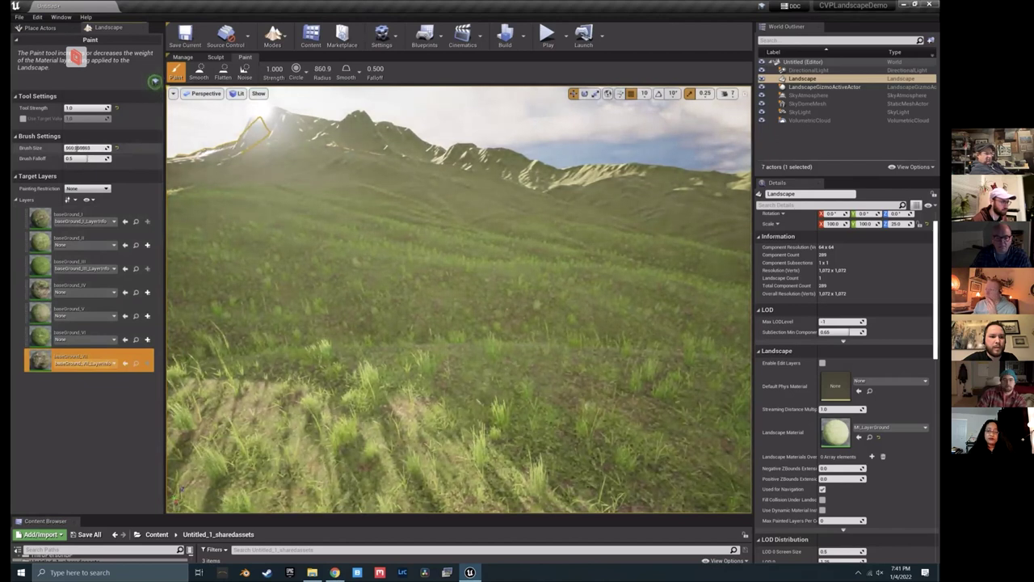
pyautogui.press('w')
pyautogui.moveTo(194, 235); pyautogui.dragTo(173, 218, button='right')
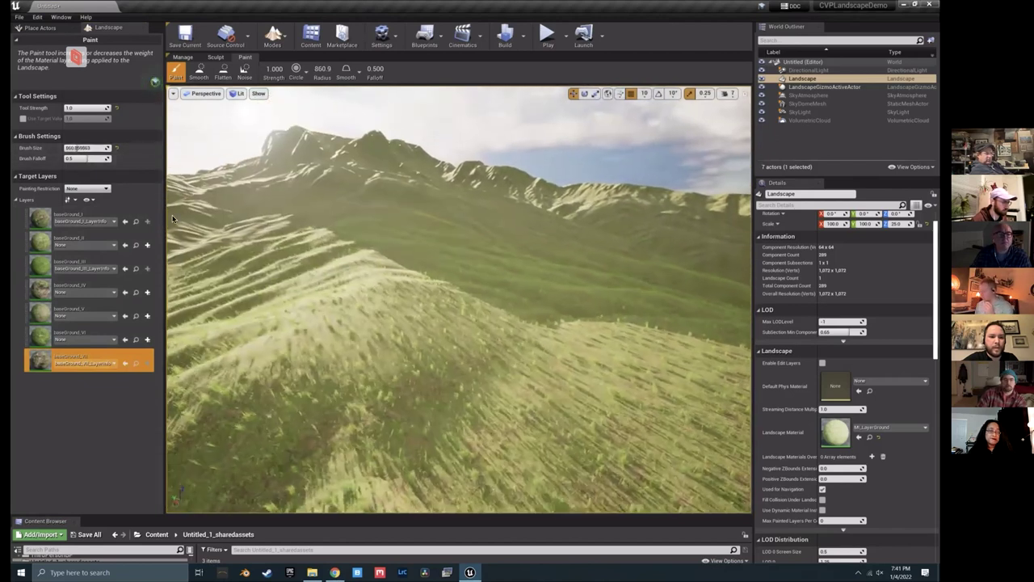
pyautogui.moveTo(428, 309)
pyautogui.mouseDown()
pyautogui.moveTo(415, 342)
pyautogui.moveTo(417, 323)
pyautogui.moveTo(363, 339)
pyautogui.moveTo(384, 316)
pyautogui.moveTo(415, 323)
pyautogui.moveTo(371, 339)
pyautogui.moveTo(521, 326)
pyautogui.mouseUp()
pyautogui.moveTo(575, 328)
pyautogui.mouseDown(button='right')
pyautogui.moveTo(392, 307)
pyautogui.moveTo(388, 295)
pyautogui.mouseUp(button='right')
pyautogui.press('w')
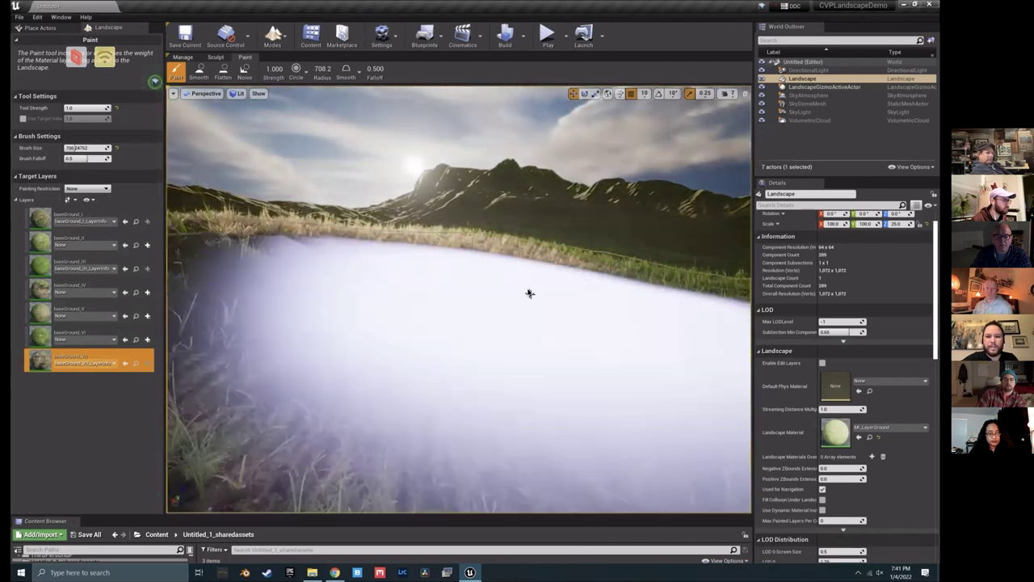
# Step: Review the painted hill and soften the paint brush to about 0.284 strength and 0.992 falloff
pyautogui.moveTo(529, 294)
pyautogui.mouseDown(button='right')
pyautogui.moveTo(505, 234)
pyautogui.moveTo(525, 278)
pyautogui.moveTo(527, 339)
pyautogui.moveTo(432, 319)
pyautogui.mouseUp(button='right')
pyautogui.press('s')
pyautogui.press('e')
pyautogui.press('w')
pyautogui.moveTo(509, 270); pyautogui.dragTo(505, 333, button='right')
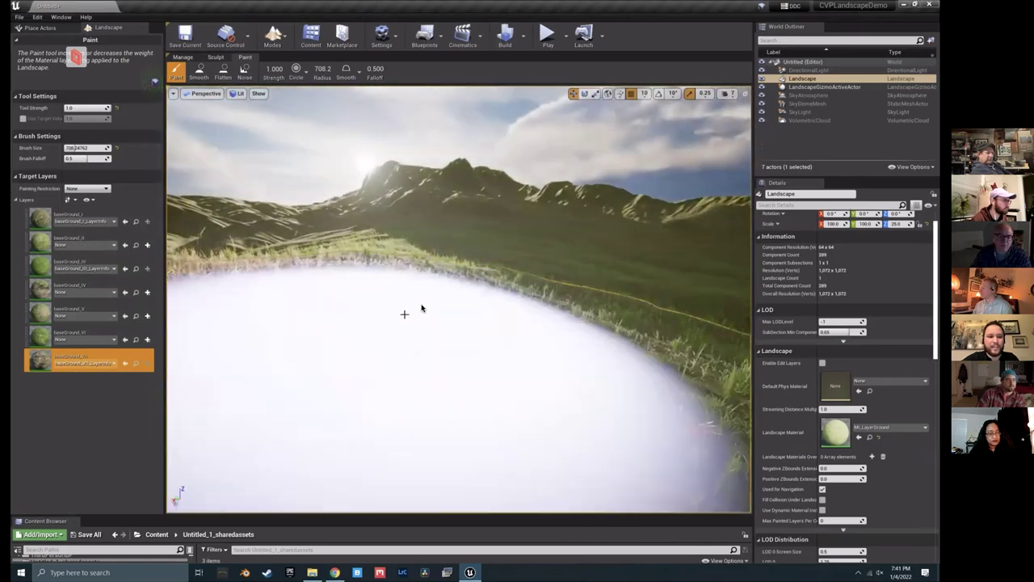
pyautogui.moveTo(509, 303)
pyautogui.mouseDown()
pyautogui.moveTo(492, 319)
pyautogui.moveTo(459, 268)
pyautogui.mouseUp()
pyautogui.moveTo(510, 327)
pyautogui.mouseDown(button='right')
pyautogui.moveTo(533, 323)
pyautogui.moveTo(526, 333)
pyautogui.mouseUp(button='right')
pyautogui.moveTo(425, 347)
pyautogui.mouseDown(button='right')
pyautogui.moveTo(432, 339)
pyautogui.moveTo(420, 347)
pyautogui.mouseUp(button='right')
pyautogui.moveTo(420, 348); pyautogui.dragTo(496, 367)
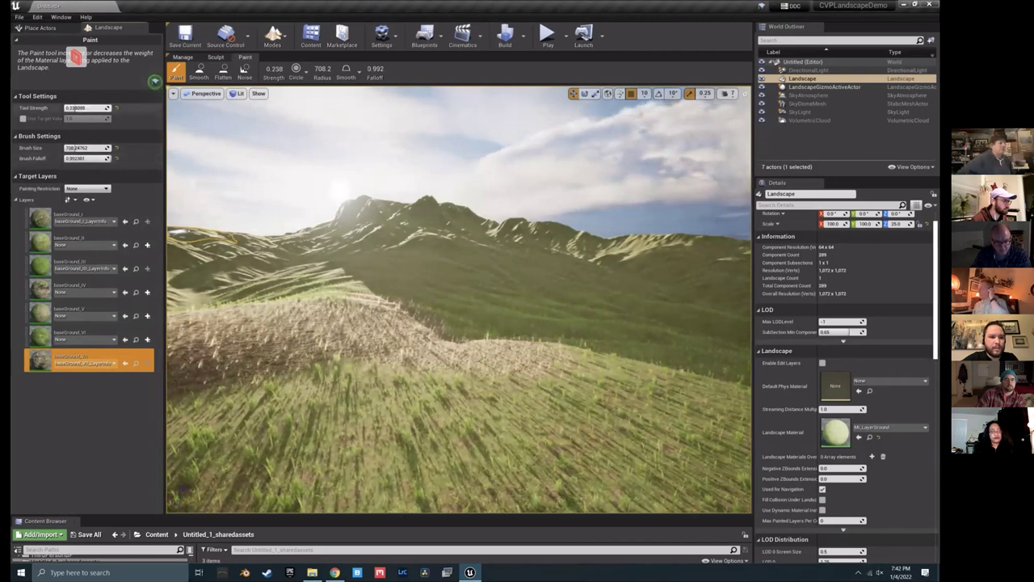
pyautogui.moveTo(467, 294); pyautogui.dragTo(540, 347, button='right')
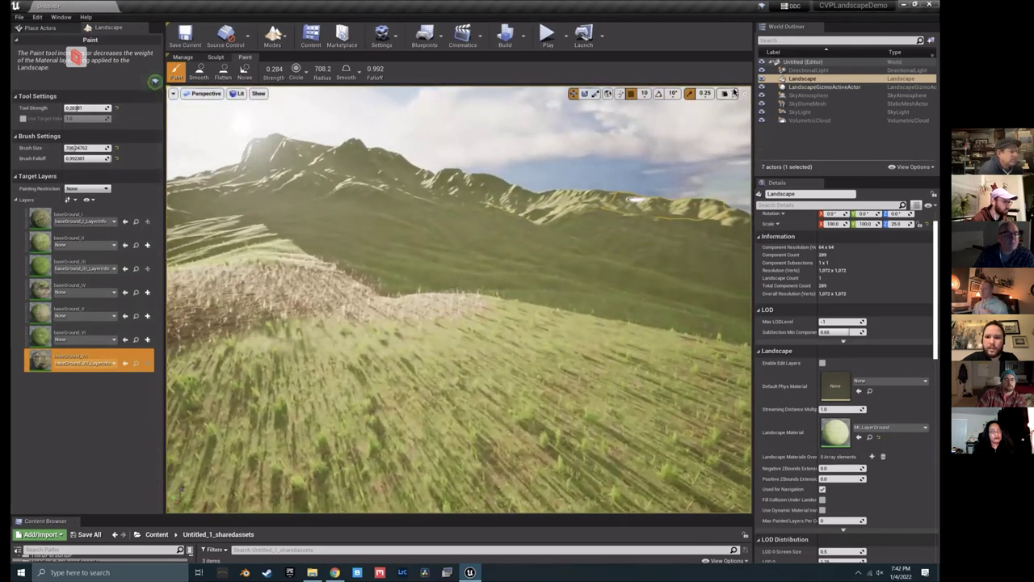
# Step: Lower the viewport camera speed to 3 and lightly paint baseGround_VII dry grass across the foreground field
pyautogui.click(725, 93)
pyautogui.moveTo(557, 257)
pyautogui.mouseDown(button='right')
pyautogui.moveTo(554, 323)
pyautogui.moveTo(543, 267)
pyautogui.moveTo(484, 218)
pyautogui.mouseUp(button='right')
pyautogui.press('w')
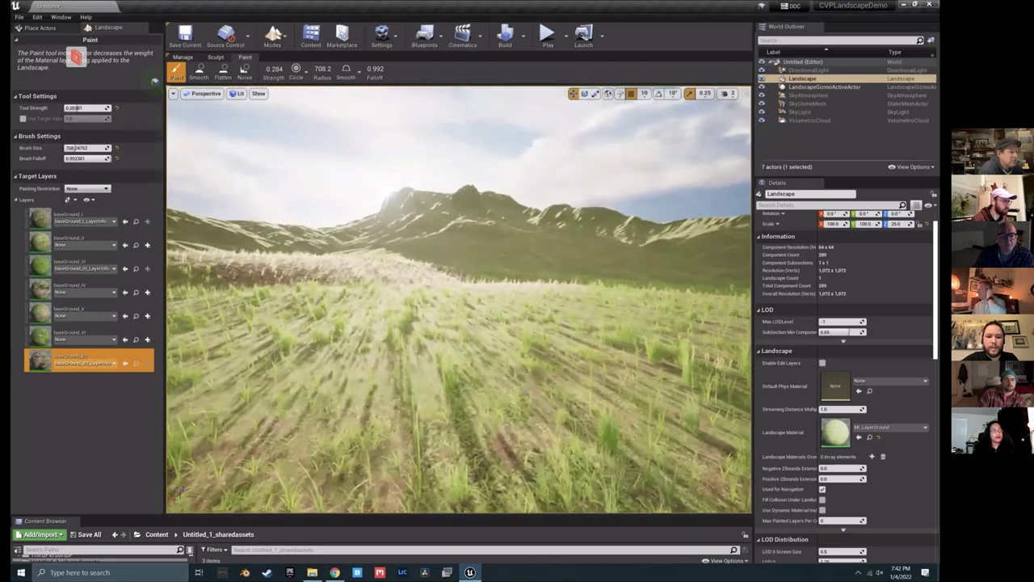
pyautogui.moveTo(605, 305)
pyautogui.mouseDown()
pyautogui.moveTo(609, 314)
pyautogui.moveTo(577, 307)
pyautogui.mouseUp()
pyautogui.moveTo(481, 287)
pyautogui.mouseDown()
pyautogui.moveTo(374, 328)
pyautogui.moveTo(476, 305)
pyautogui.moveTo(587, 315)
pyautogui.moveTo(334, 326)
pyautogui.mouseUp()
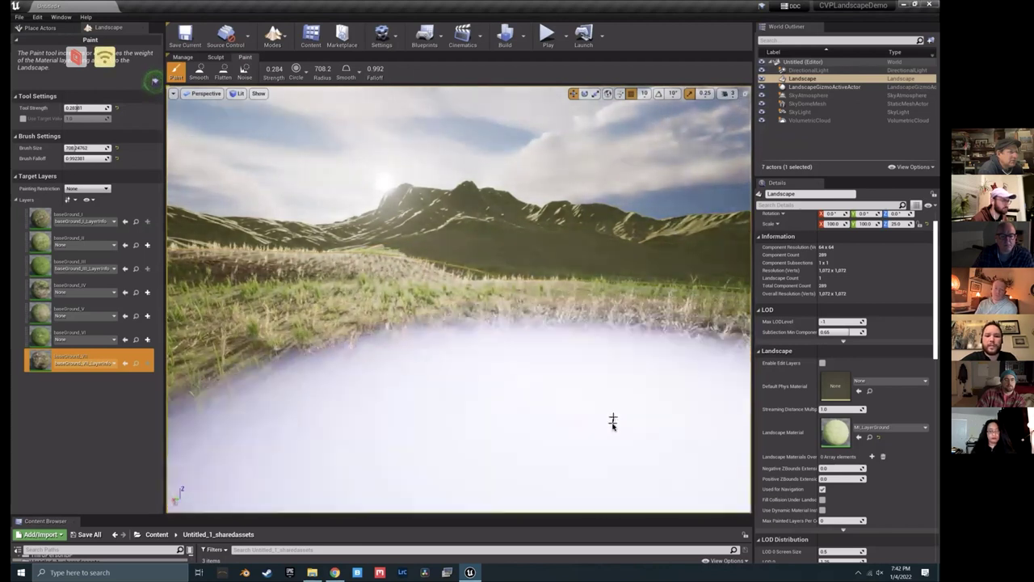
pyautogui.moveTo(612, 422); pyautogui.dragTo(573, 444)
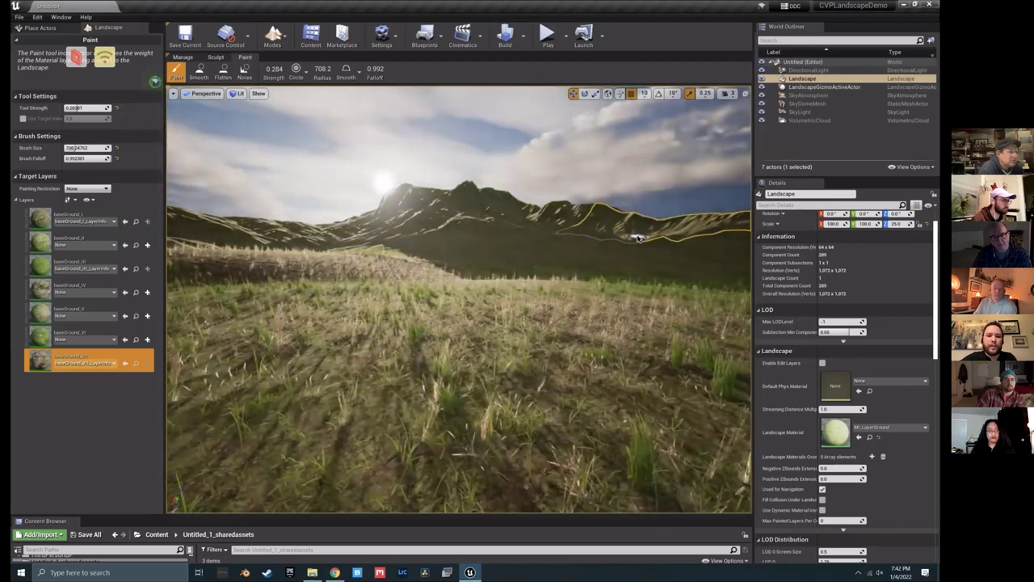
pyautogui.moveTo(622, 274)
pyautogui.mouseDown(button='right')
pyautogui.moveTo(420, 271)
pyautogui.moveTo(646, 246)
pyautogui.moveTo(596, 270)
pyautogui.moveTo(552, 272)
pyautogui.moveTo(711, 311)
pyautogui.moveTo(630, 299)
pyautogui.moveTo(727, 283)
pyautogui.moveTo(586, 273)
pyautogui.moveTo(622, 272)
pyautogui.mouseUp(button='right')
pyautogui.press('w')
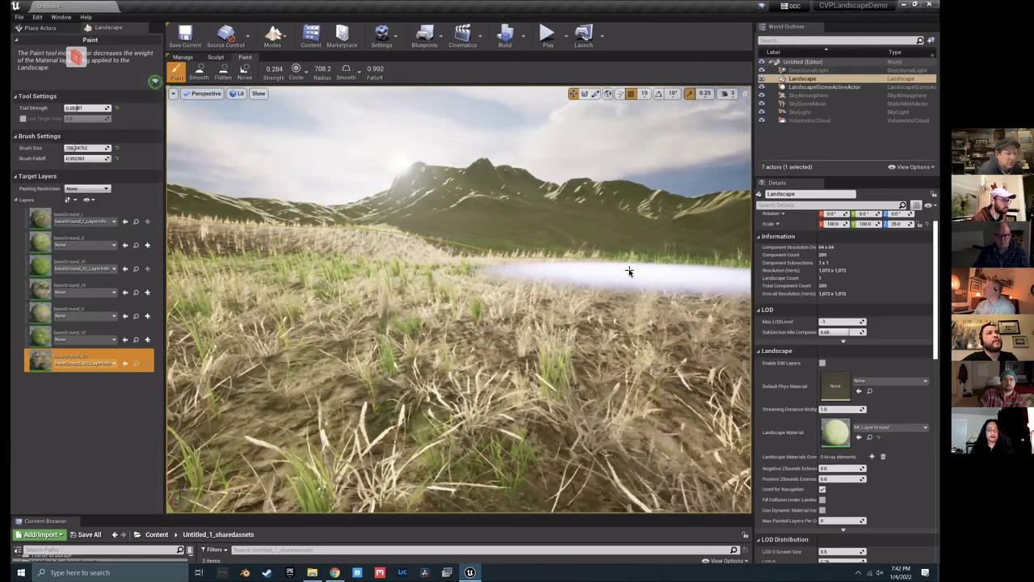
pyautogui.moveTo(627, 274); pyautogui.dragTo(574, 358)
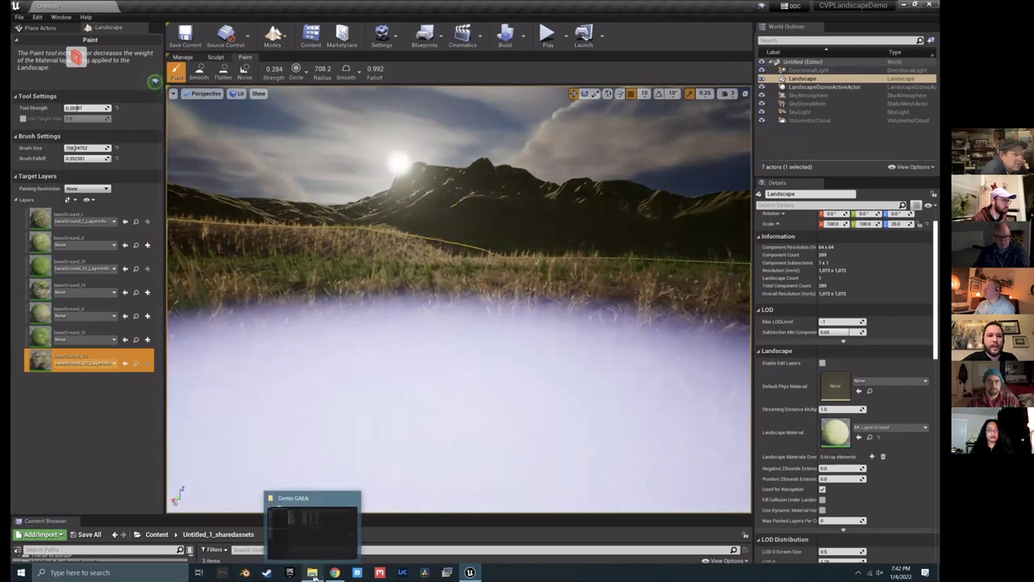
# Step: Check the optimized Grass Library marketplace page in Chrome, then return to Unreal Editor and review the painted grass blend
pyautogui.click(335, 572)
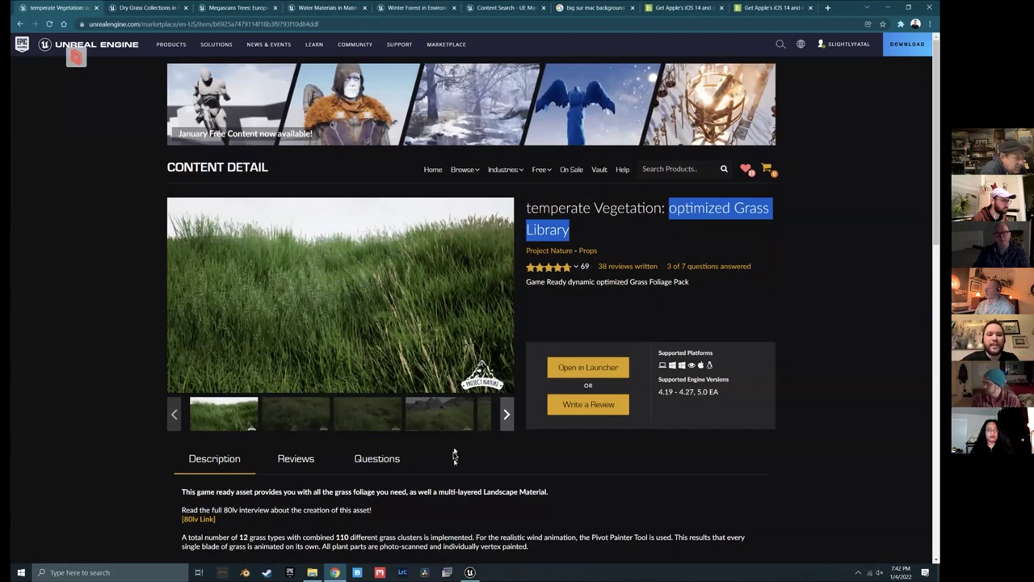
pyautogui.click(468, 572)
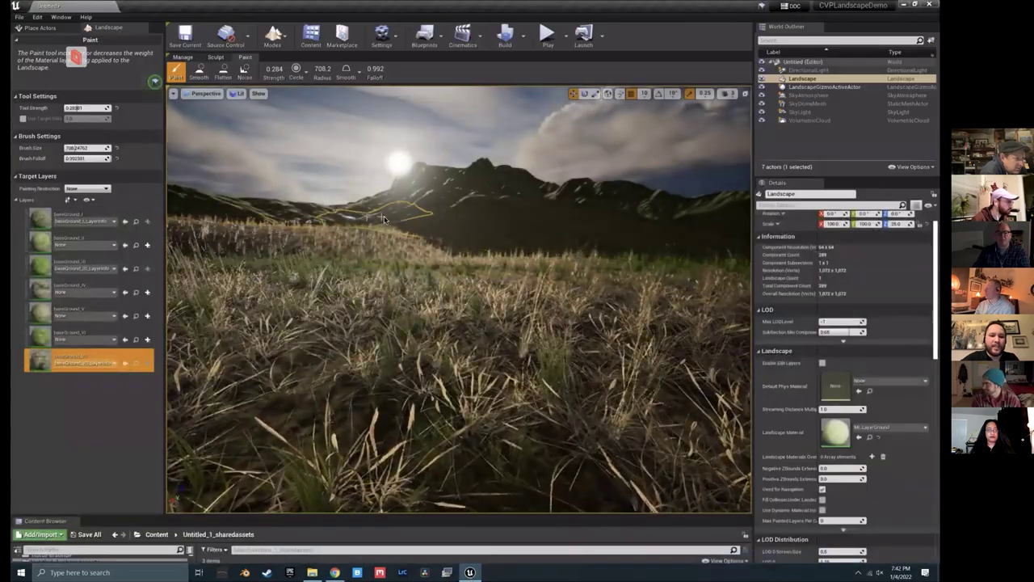
pyautogui.moveTo(460, 312)
pyautogui.mouseDown(button='right')
pyautogui.moveTo(469, 342)
pyautogui.moveTo(569, 318)
pyautogui.moveTo(554, 312)
pyautogui.mouseUp(button='right')
pyautogui.press('w')
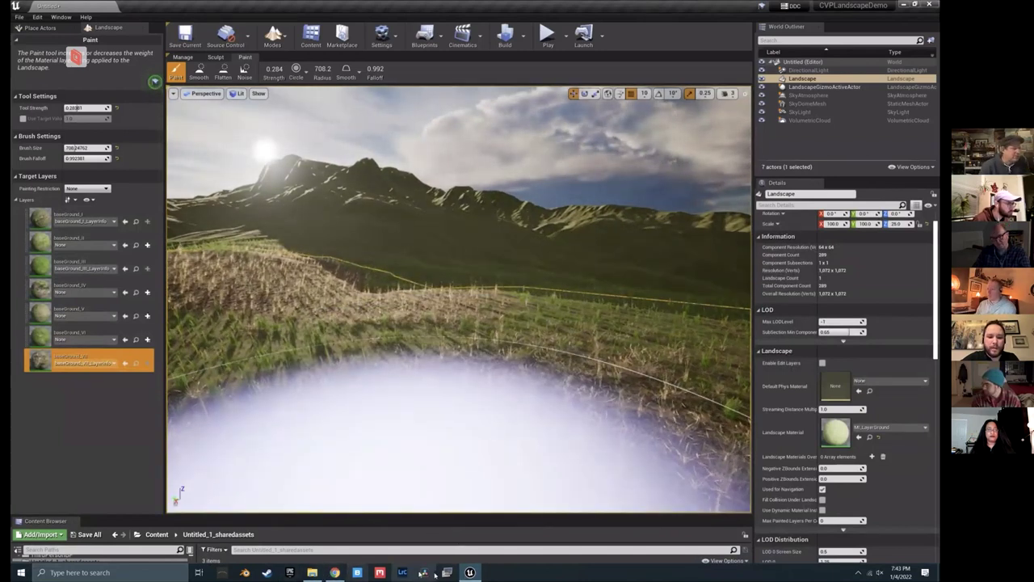
# Step: Switch to Chrome and browse the Unreal Marketplace's Free For The Month products
pyautogui.click(477, 554)
pyautogui.moveTo(546, 164)
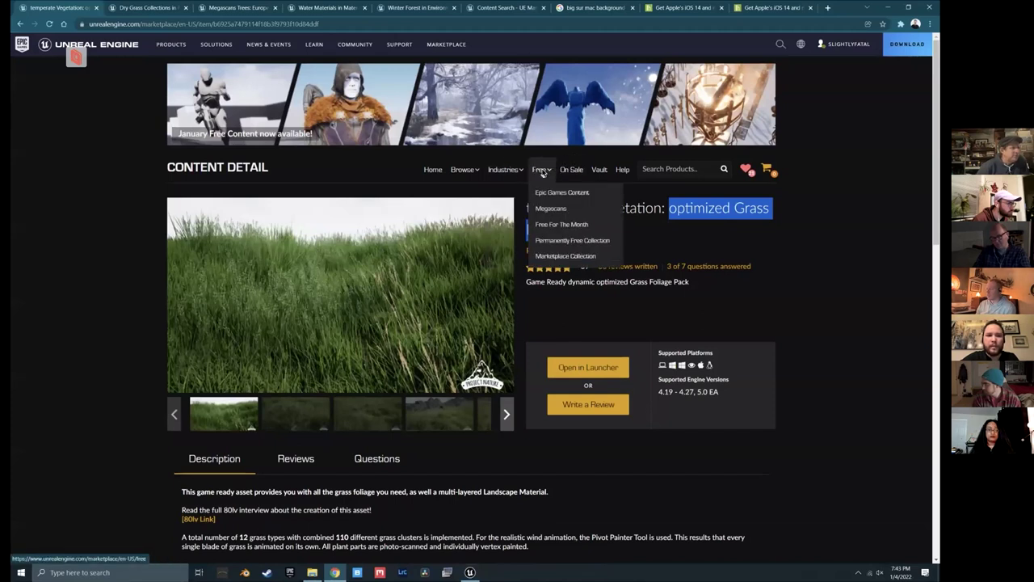
pyautogui.click(558, 223)
pyautogui.scroll(-1, 363, 448)
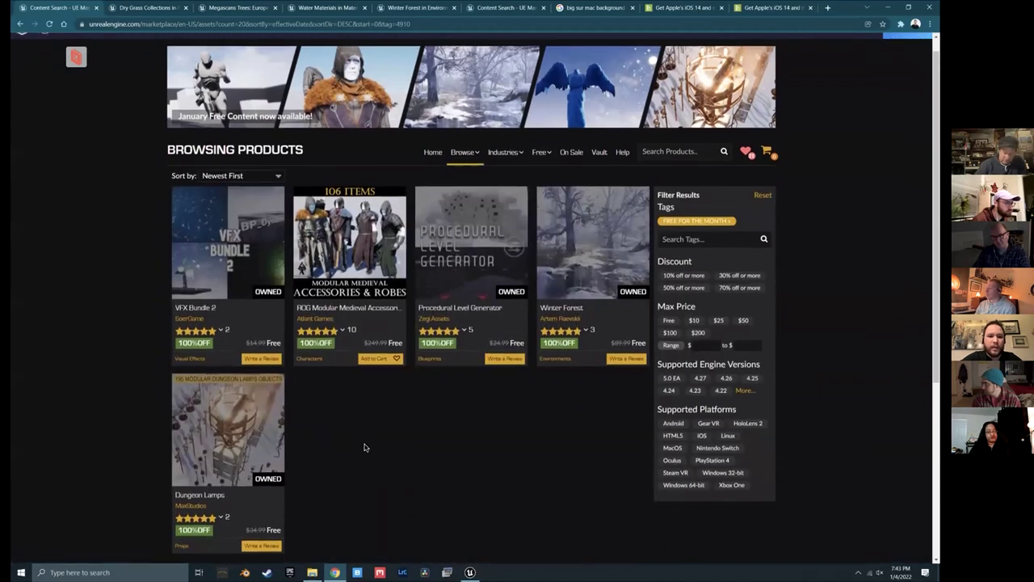
# Step: Open the Winter Forest product page and read its parameters and technical details, including the snow landscape material
pyautogui.click(580, 263)
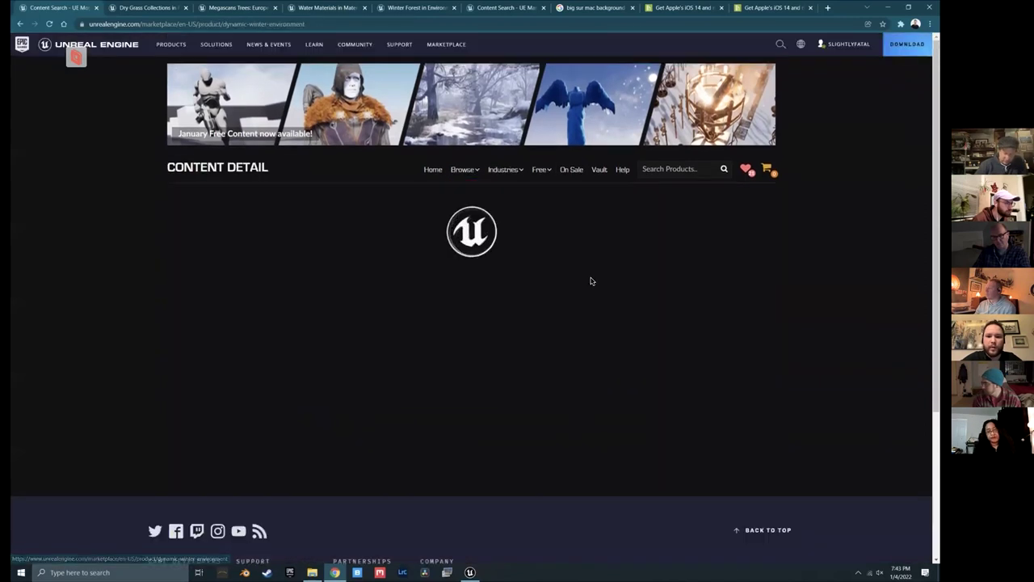
pyautogui.scroll(-2, 383, 369)
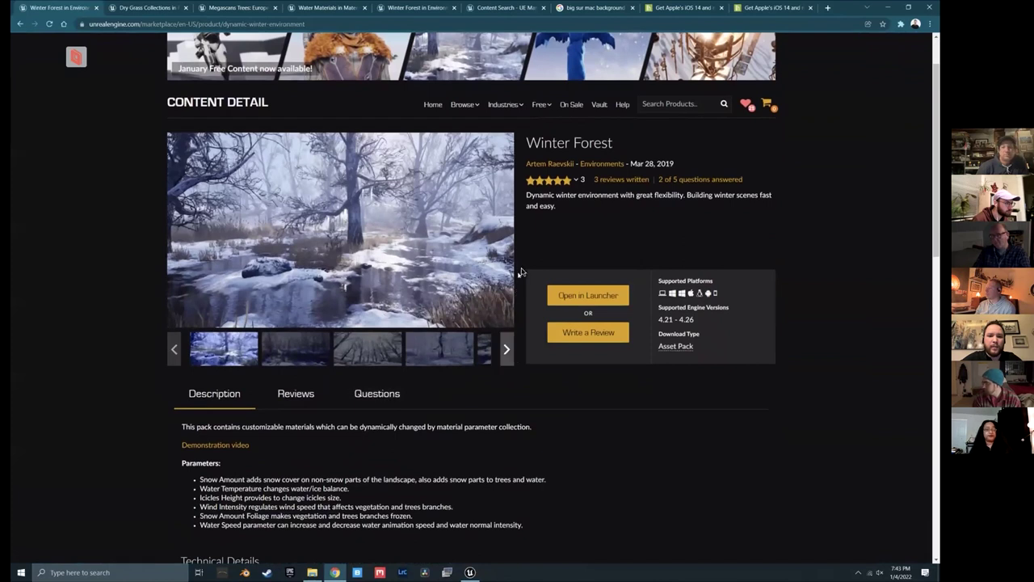
pyautogui.scroll(-5, 343, 418)
pyautogui.scroll(1, 255, 443)
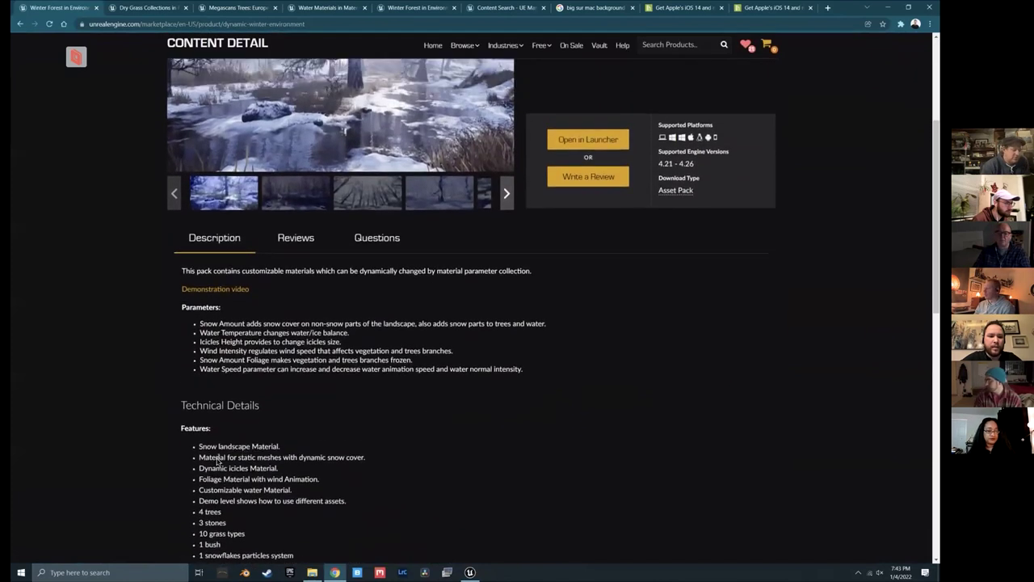
pyautogui.scroll(4, 346, 425)
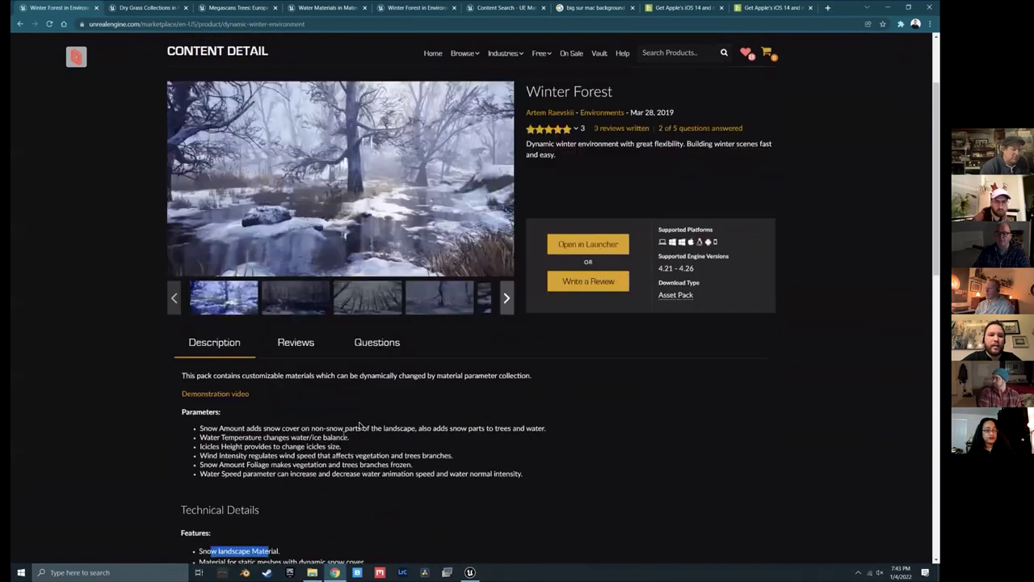
# Step: View the Winter Forest preview images at full screen, moving through the gallery
pyautogui.click(396, 297)
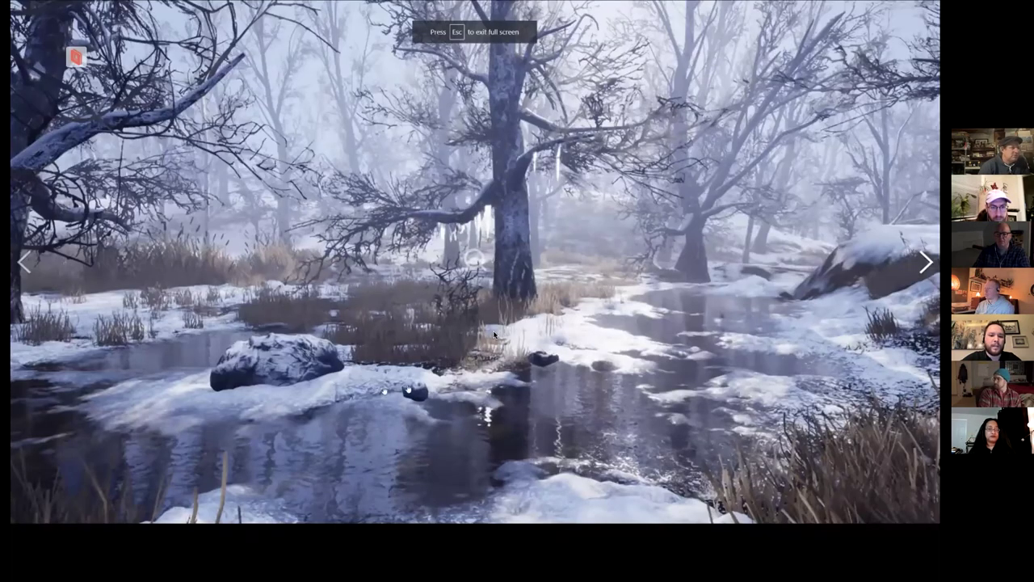
pyautogui.click(918, 274)
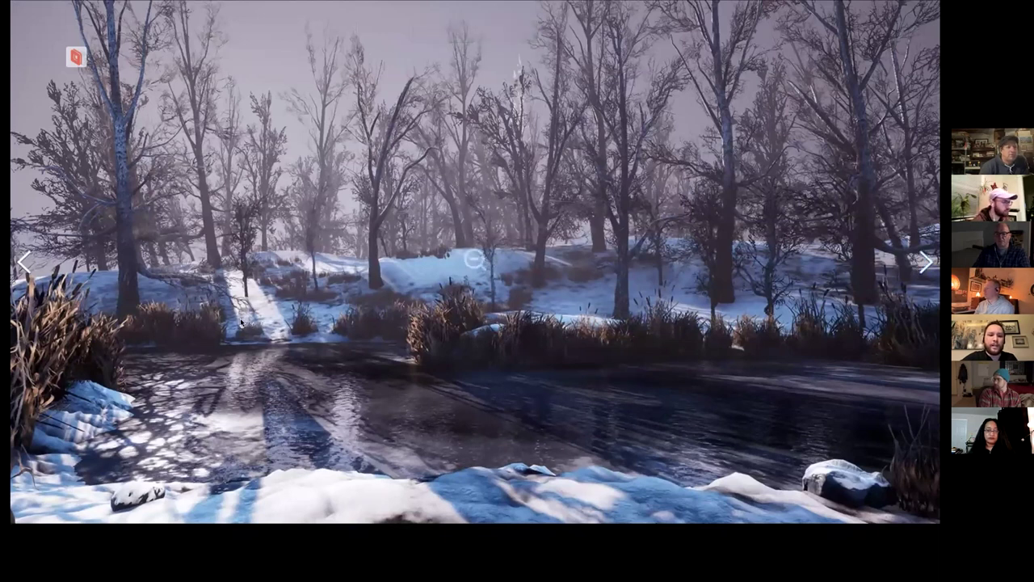
pyautogui.click(925, 263)
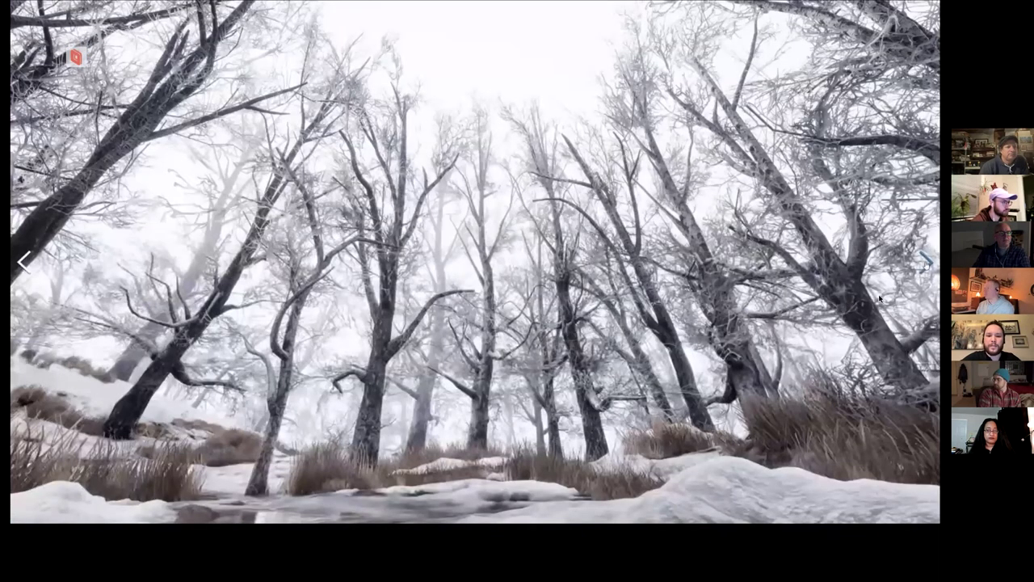
pyautogui.click(920, 265)
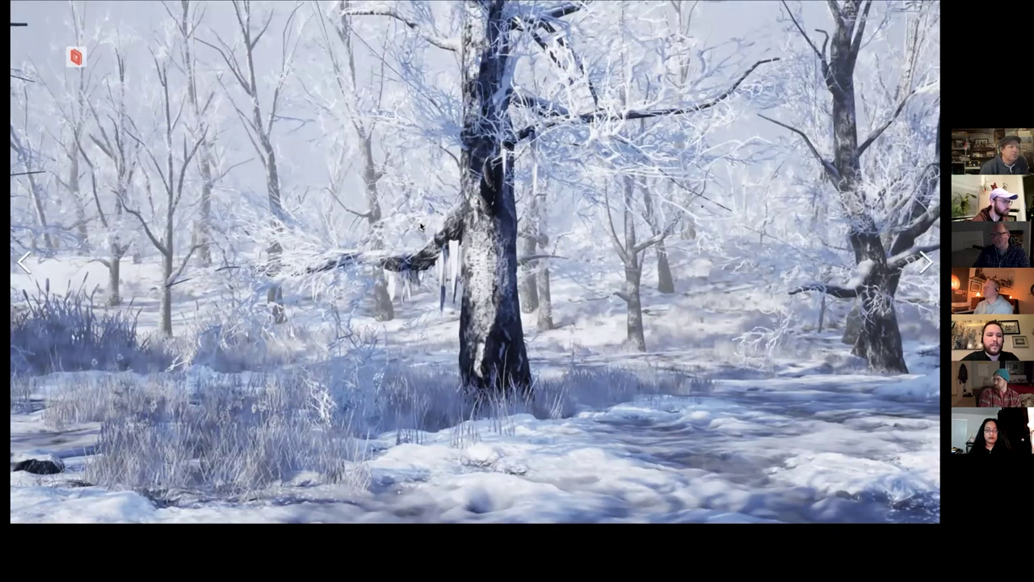
# Step: Leave the full-screen gallery, switch to Unreal Editor, and examine the dry and green grass blend close to the ground
pyautogui.press('Escape')
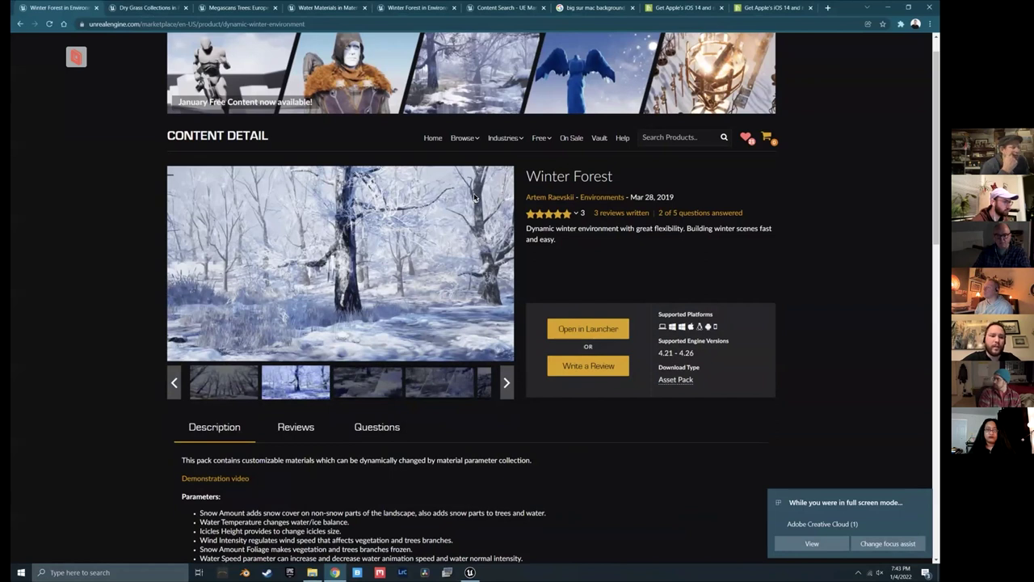
pyautogui.click(469, 572)
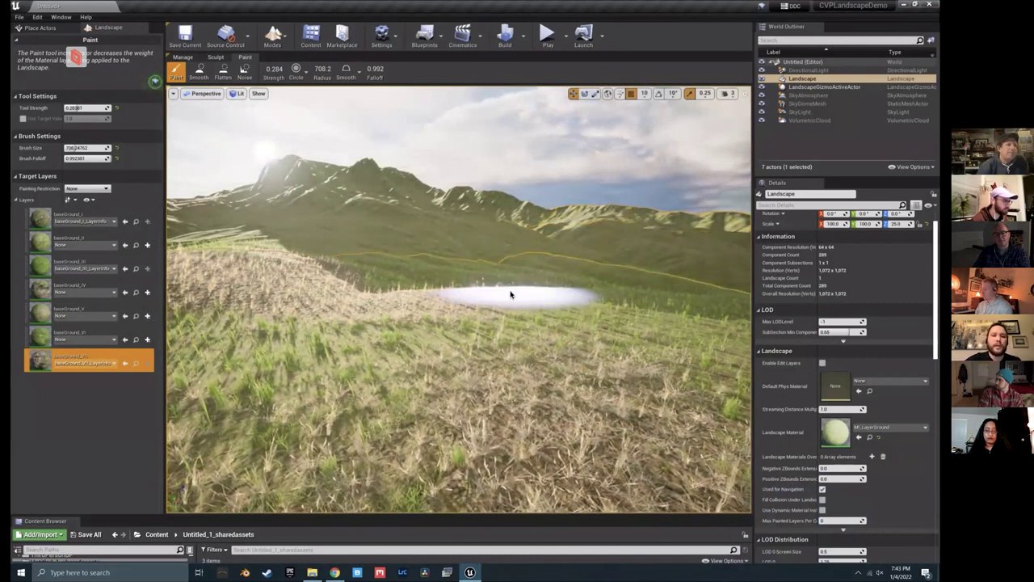
pyautogui.moveTo(508, 320)
pyautogui.mouseDown(button='right')
pyautogui.moveTo(503, 364)
pyautogui.moveTo(519, 383)
pyautogui.moveTo(510, 318)
pyautogui.mouseUp(button='right')
pyautogui.press('w')
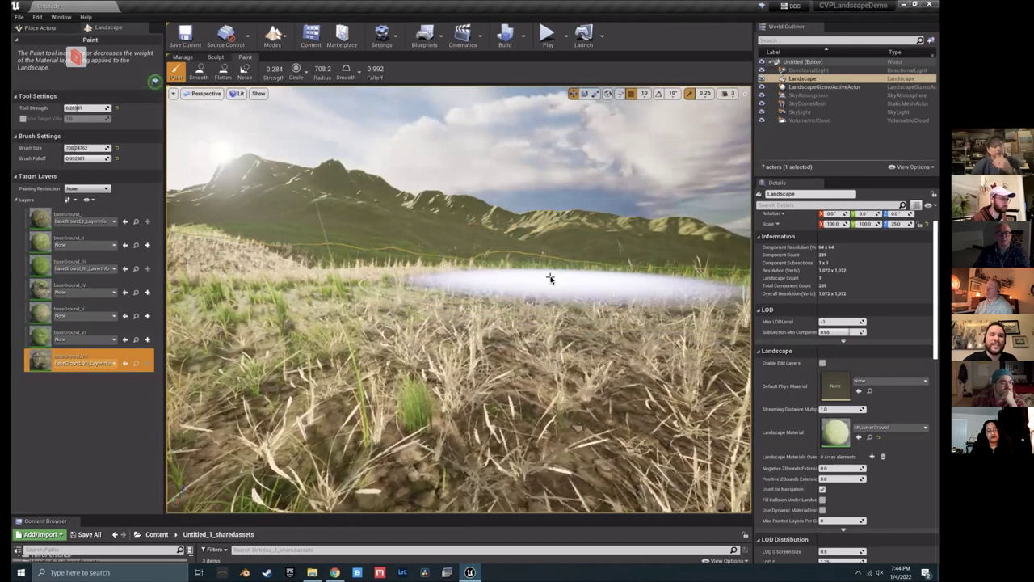
pyautogui.moveTo(549, 279); pyautogui.dragTo(537, 345)
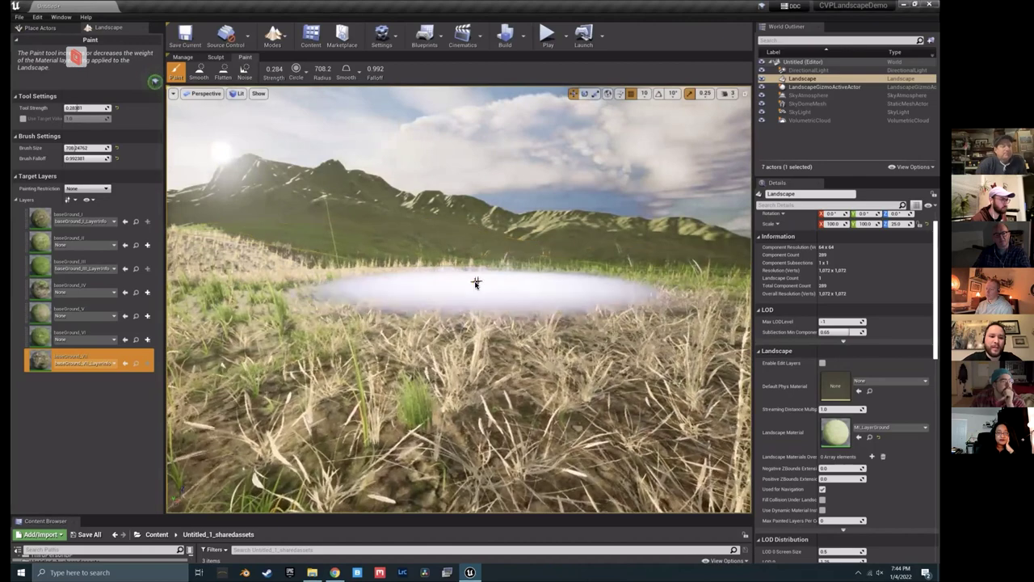
pyautogui.click(473, 293)
pyautogui.moveTo(473, 293)
pyautogui.mouseDown(button='right')
pyautogui.moveTo(392, 337)
pyautogui.moveTo(473, 302)
pyautogui.mouseUp(button='right')
pyautogui.press('w')
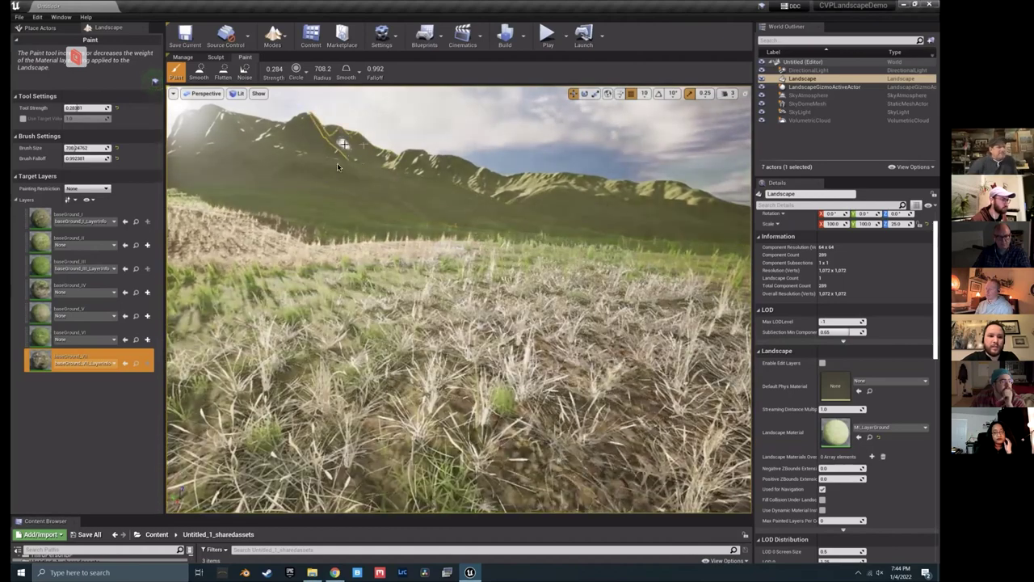
# Step: Fly over the green hills below the mountain ridge to examine ground coverage farther out
pyautogui.moveTo(610, 212)
pyautogui.mouseDown(button='right')
pyautogui.moveTo(664, 207)
pyautogui.moveTo(525, 222)
pyautogui.moveTo(663, 209)
pyautogui.moveTo(646, 217)
pyautogui.moveTo(655, 220)
pyautogui.moveTo(517, 127)
pyautogui.moveTo(501, 222)
pyautogui.mouseUp(button='right')
pyautogui.press('w')
pyautogui.press('w')
pyautogui.press('w')
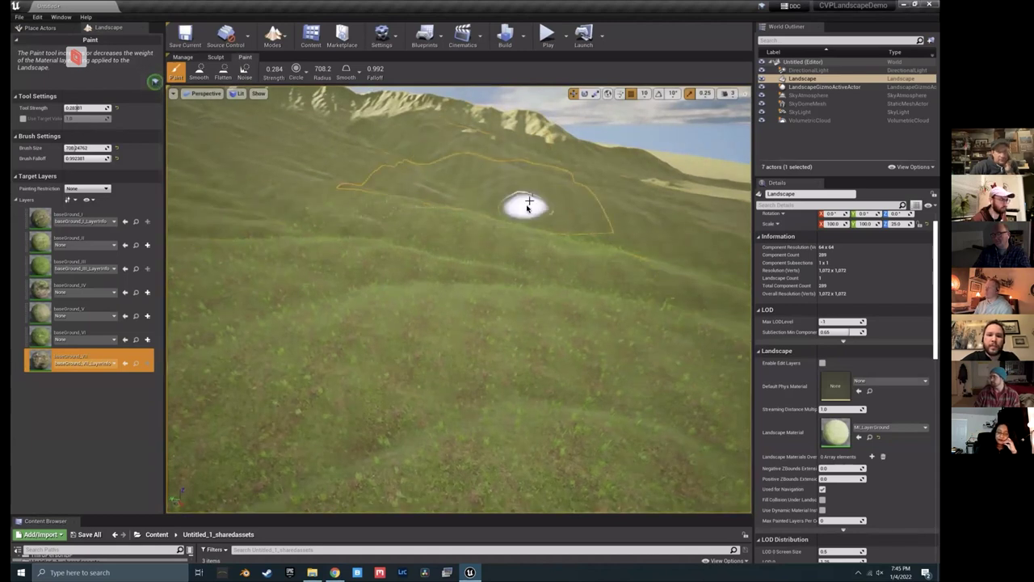
pyautogui.moveTo(499, 229)
pyautogui.mouseDown(button='right')
pyautogui.moveTo(430, 271)
pyautogui.moveTo(515, 254)
pyautogui.moveTo(515, 202)
pyautogui.moveTo(549, 299)
pyautogui.moveTo(598, 210)
pyautogui.moveTo(614, 323)
pyautogui.moveTo(630, 250)
pyautogui.moveTo(634, 258)
pyautogui.mouseUp(button='right')
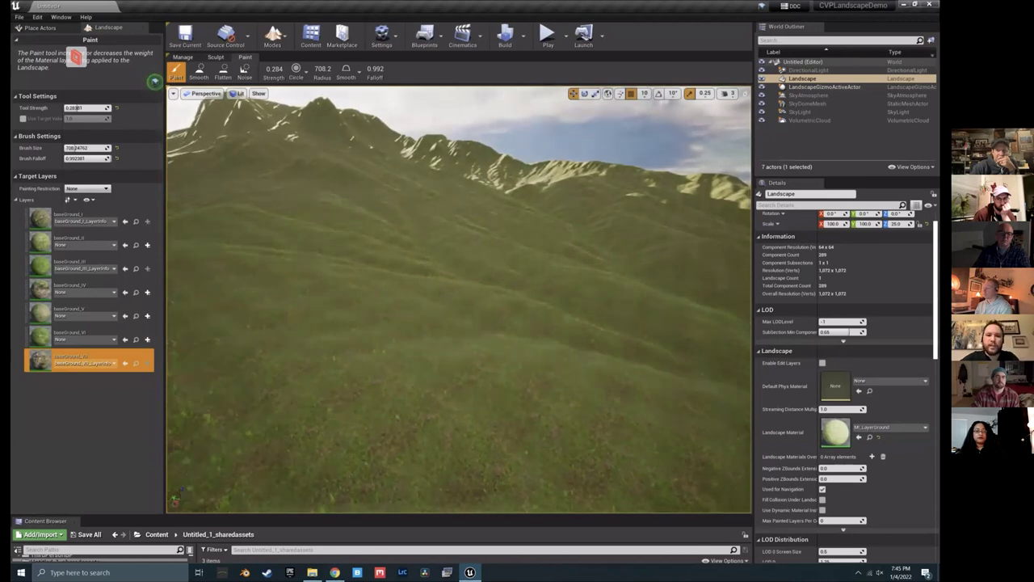
pyautogui.moveTo(459, 273); pyautogui.dragTo(462, 271, button='right')
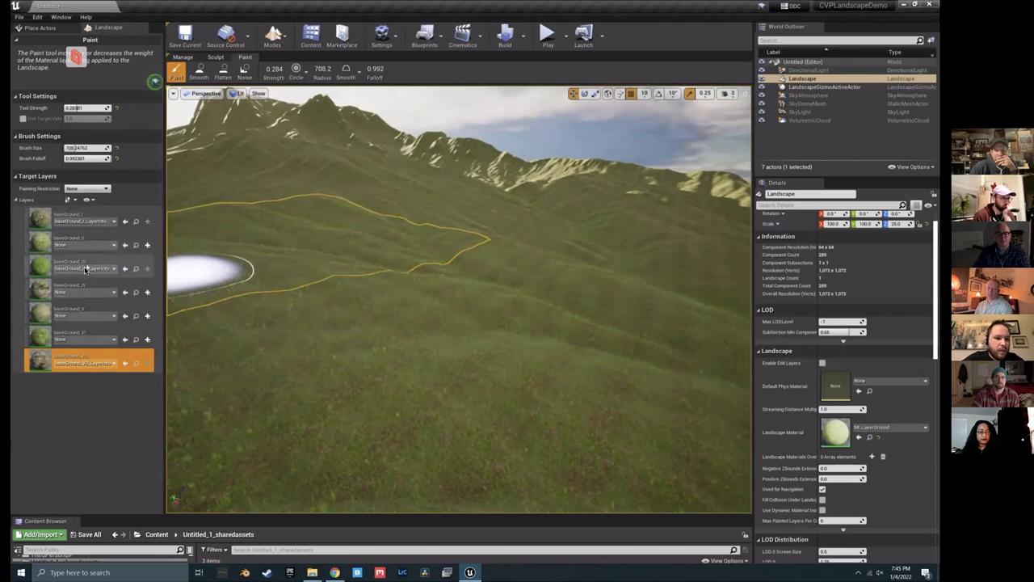
# Step: Create a weight-blended layer info object, baseGround_IV_LayerInfo, for the baseGround_IV layer in the Untitled_1_sharedassets folder
pyautogui.click(87, 239)
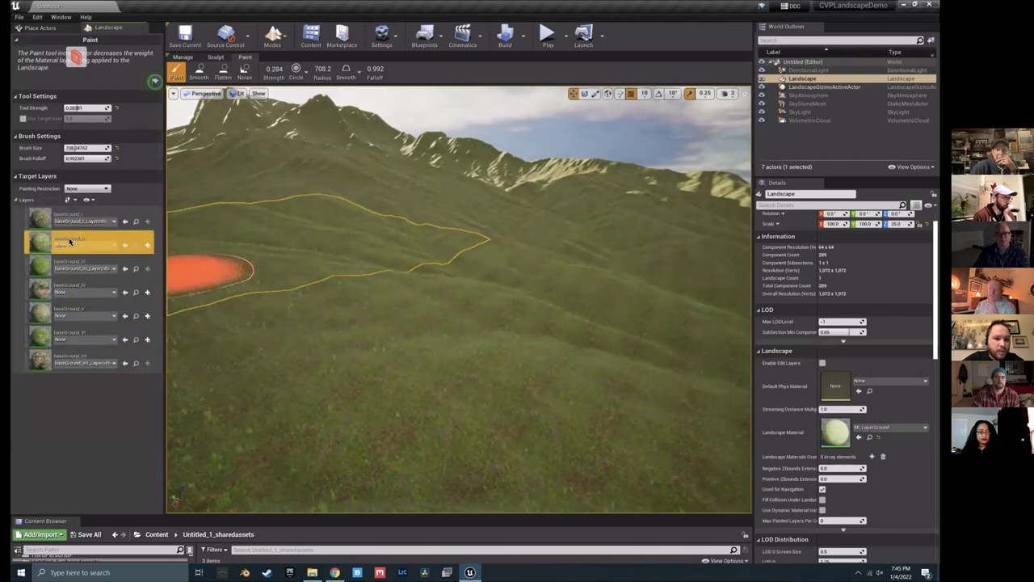
pyautogui.click(74, 290)
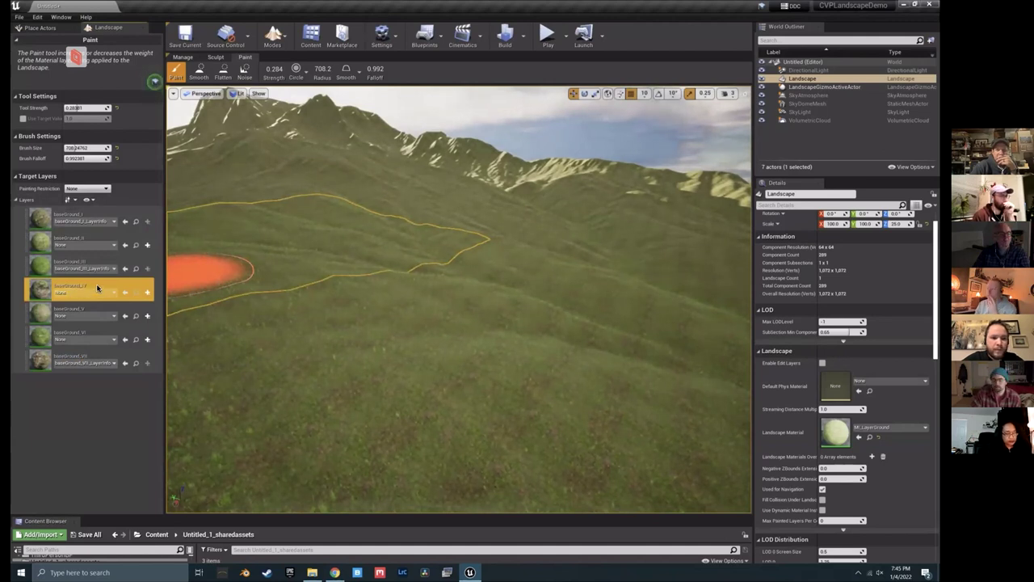
pyautogui.click(147, 292)
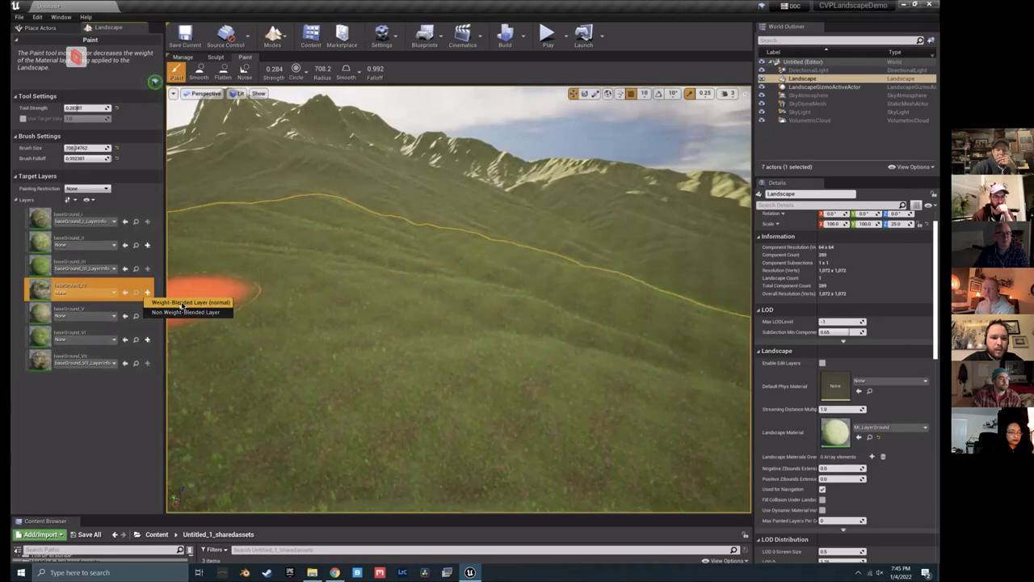
pyautogui.click(189, 302)
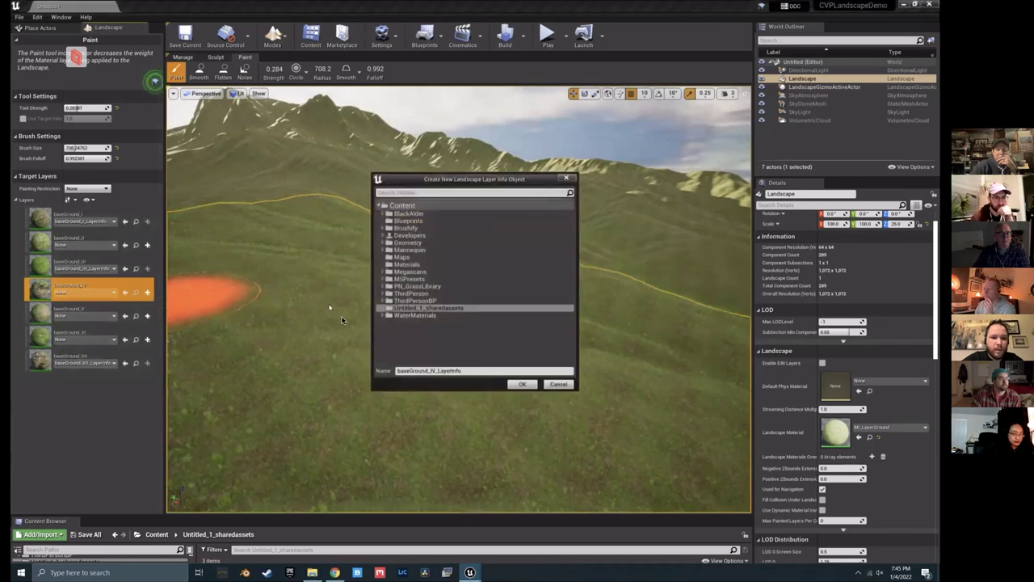
pyautogui.click(522, 383)
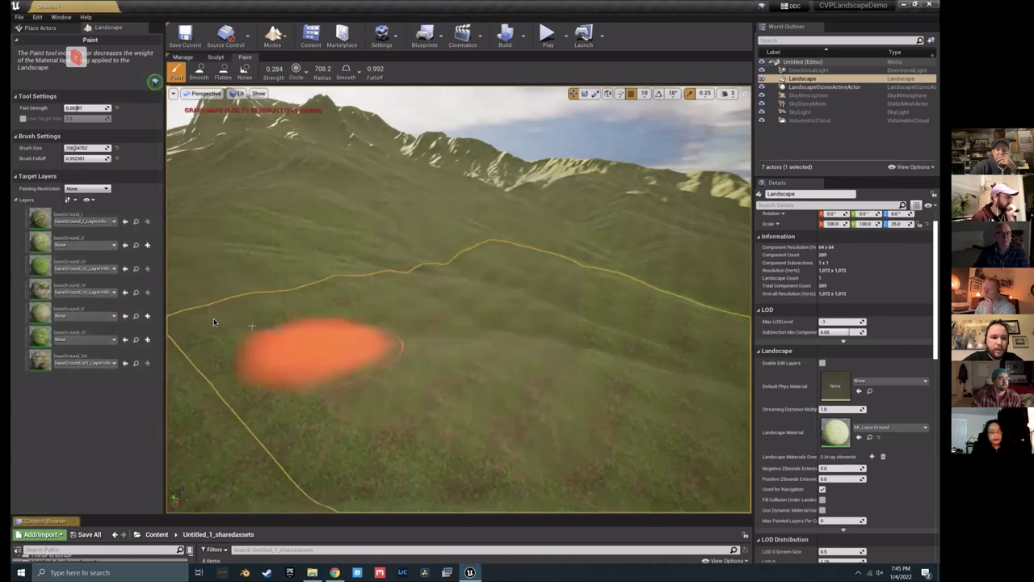
# Step: Import Landscape Texture.png as the baseGround_IV layer mask, accept padding or clipping to fit, and inspect the hillside
pyautogui.rightClick(95, 286)
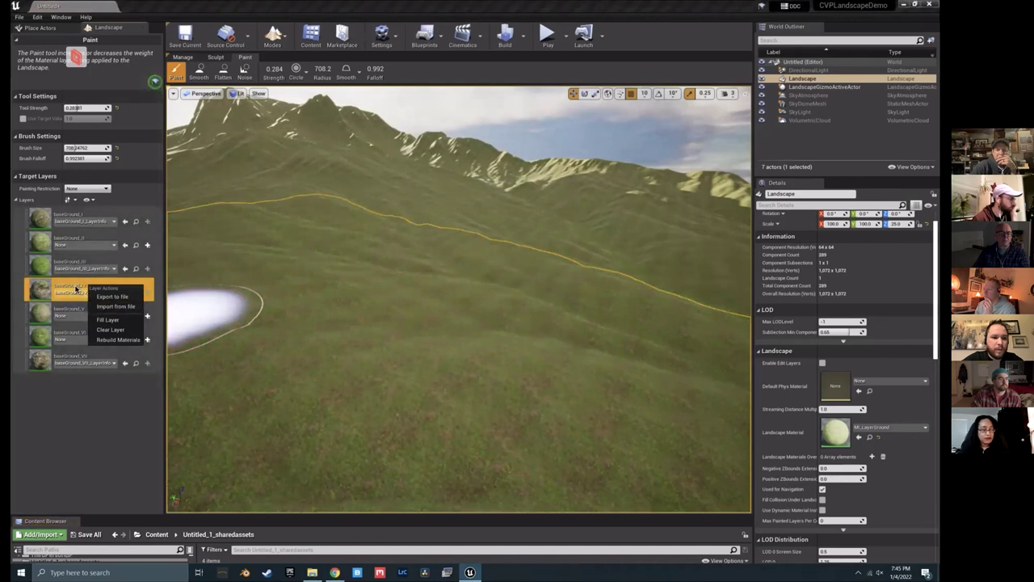
pyautogui.click(114, 306)
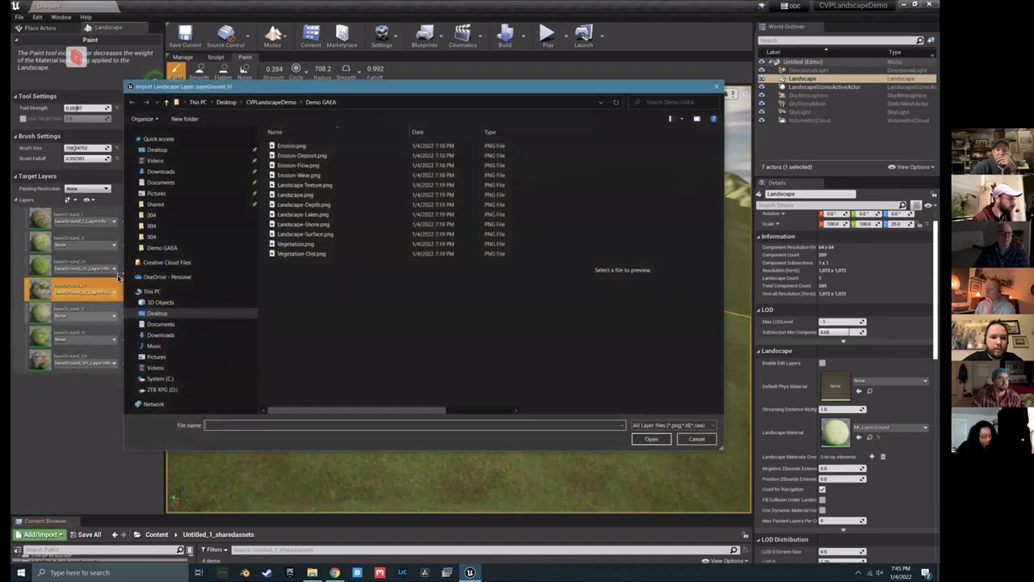
pyautogui.click(322, 187)
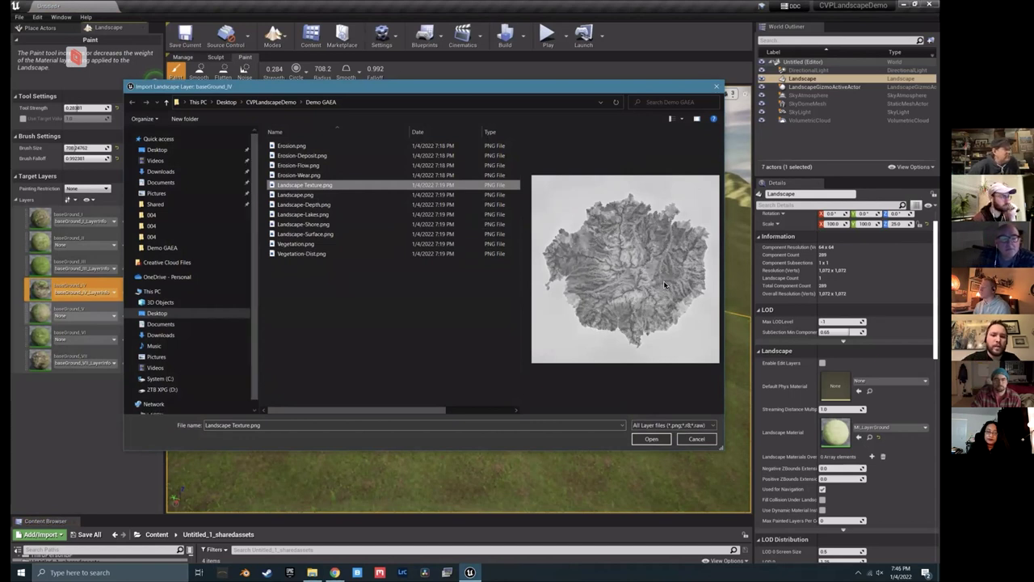
pyautogui.click(651, 439)
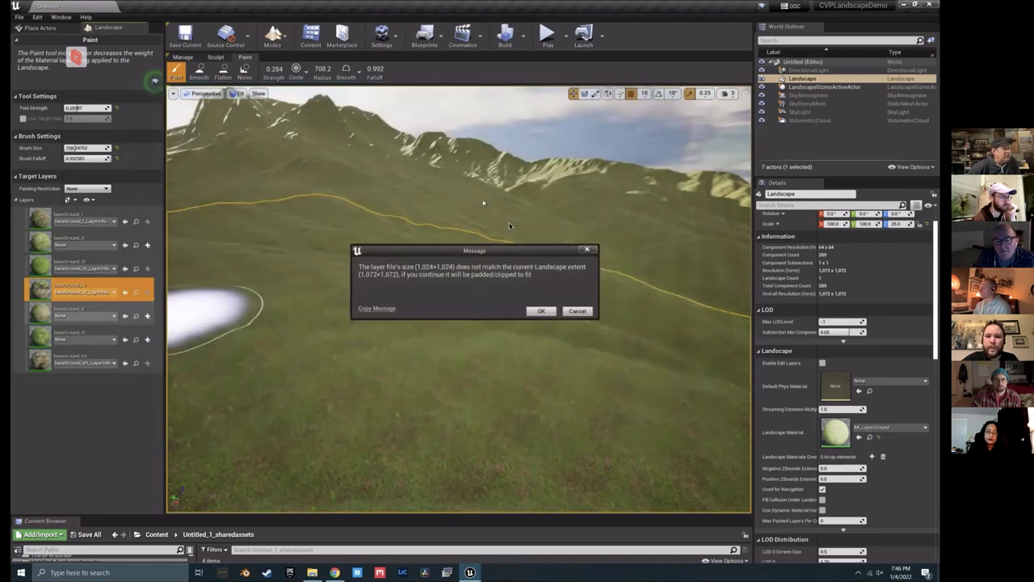
pyautogui.click(540, 311)
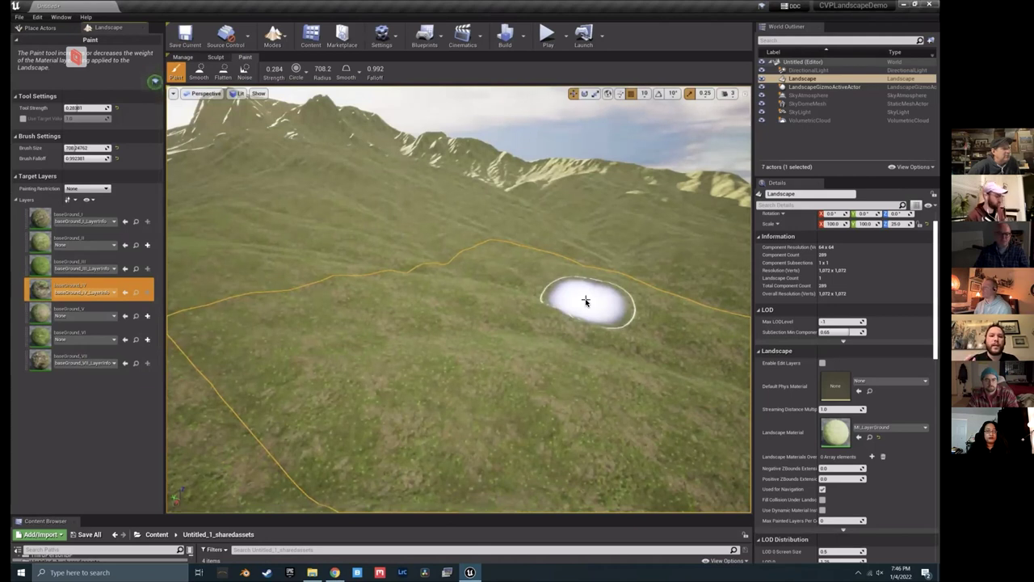
pyautogui.moveTo(522, 312)
pyautogui.mouseDown(button='right')
pyautogui.moveTo(339, 312)
pyautogui.moveTo(356, 312)
pyautogui.moveTo(452, 379)
pyautogui.moveTo(582, 283)
pyautogui.moveTo(578, 391)
pyautogui.moveTo(484, 242)
pyautogui.moveTo(461, 331)
pyautogui.moveTo(444, 315)
pyautogui.moveTo(460, 332)
pyautogui.moveTo(549, 331)
pyautogui.mouseUp(button='right')
pyautogui.moveTo(606, 299); pyautogui.dragTo(433, 243, button='right')
pyautogui.moveTo(505, 300); pyautogui.dragTo(638, 300, button='right')
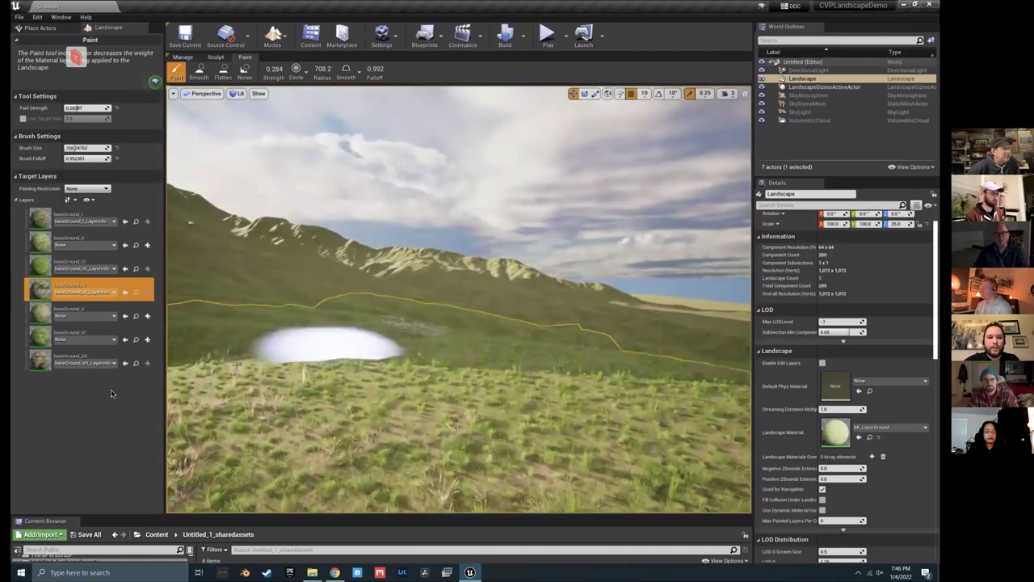
# Step: Paint the baseGround_VII layer over the grassy foreground of the landscape
pyautogui.click(44, 363)
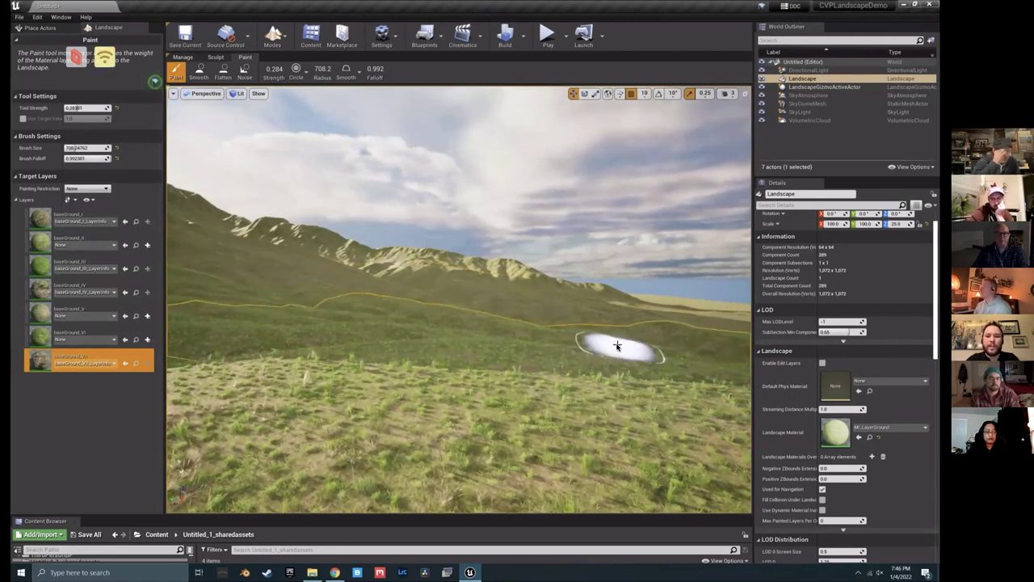
pyautogui.moveTo(598, 349)
pyautogui.mouseDown(button='right')
pyautogui.moveTo(315, 348)
pyautogui.moveTo(541, 425)
pyautogui.moveTo(493, 397)
pyautogui.moveTo(596, 346)
pyautogui.moveTo(711, 352)
pyautogui.mouseUp(button='right')
pyautogui.press('w')
pyautogui.press('w')
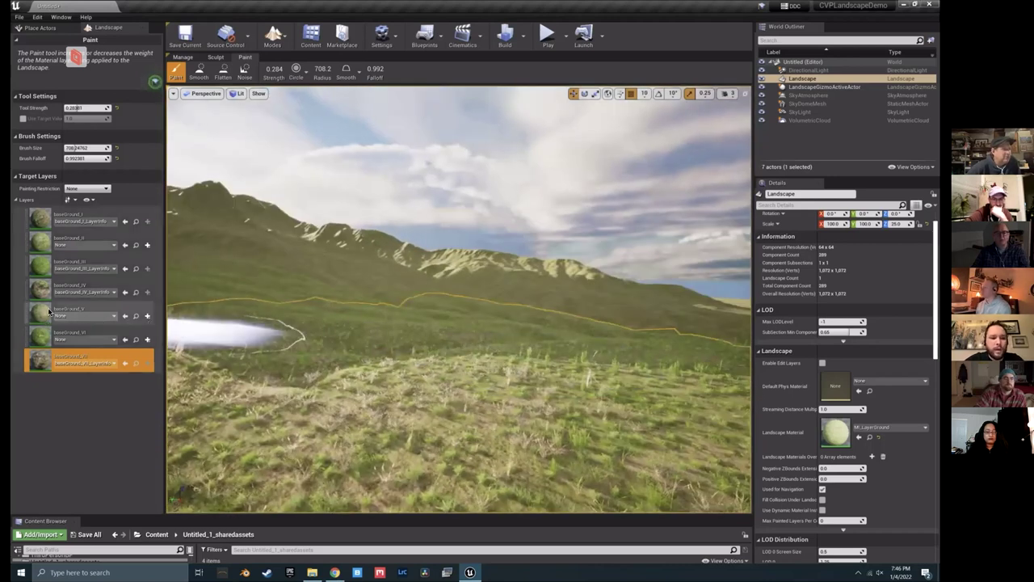
# Step: Import Landscape Texture.png as the baseGround_VII layer mask, accept padding or clipping to fit, and review the terrain toward the mountains
pyautogui.click(49, 312)
pyautogui.click(74, 357)
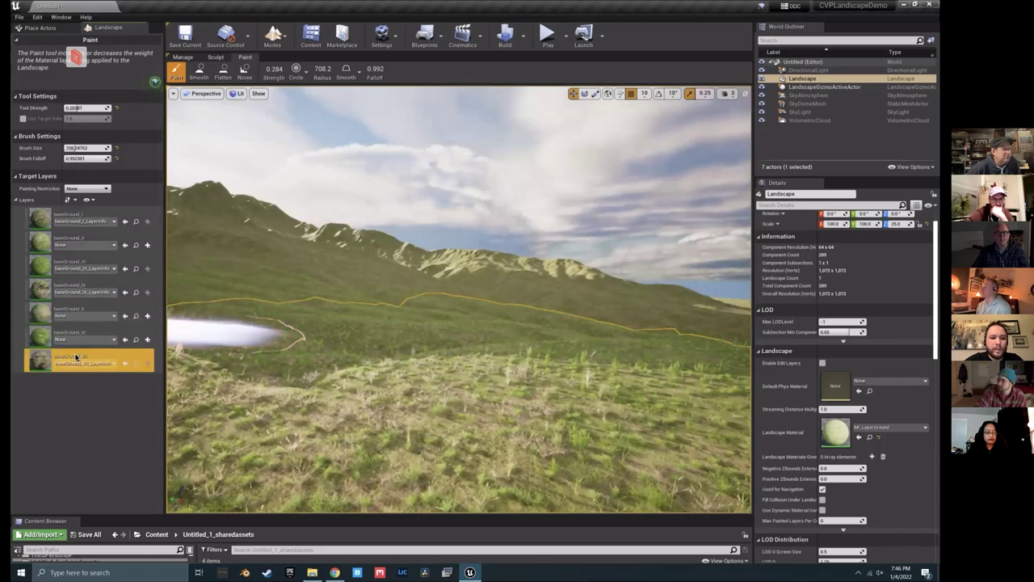
pyautogui.rightClick(75, 357)
pyautogui.click(99, 377)
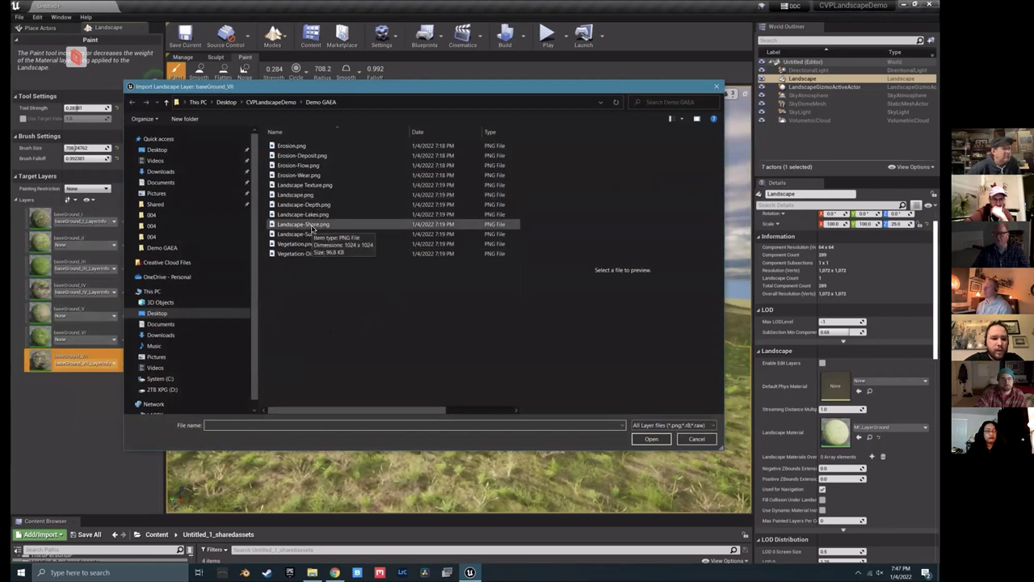
pyautogui.click(314, 205)
pyautogui.click(313, 195)
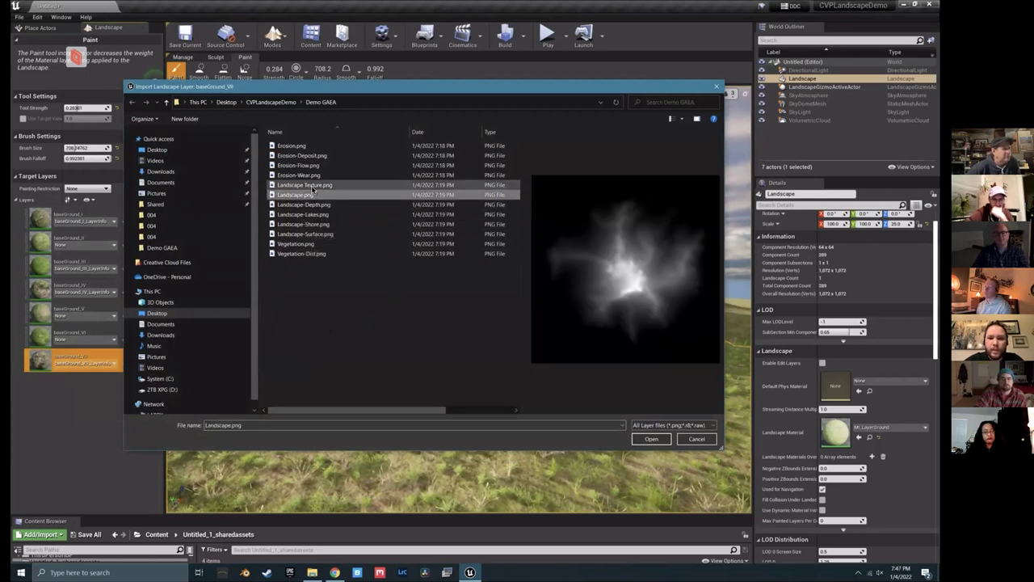
pyautogui.click(313, 185)
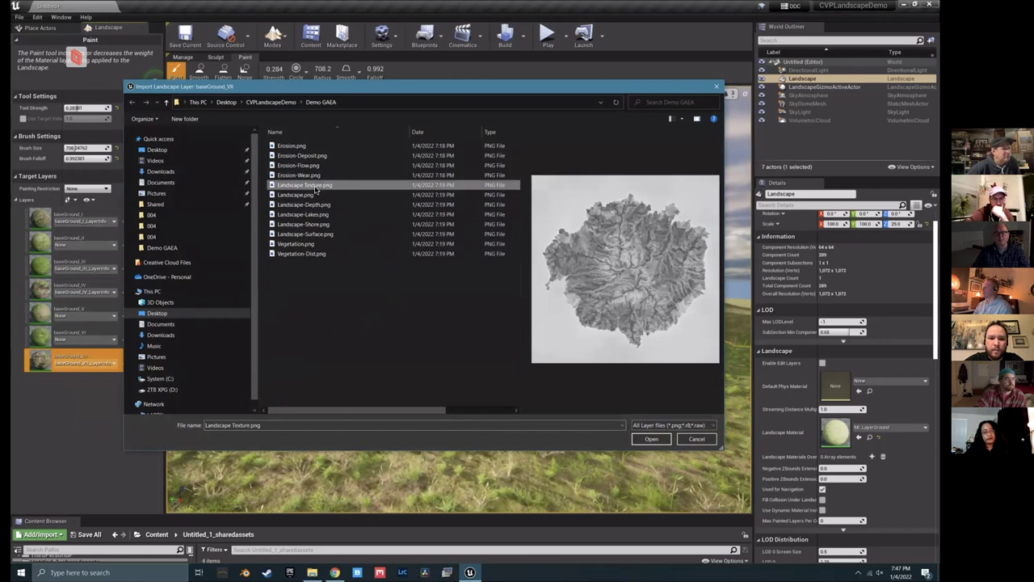
pyautogui.click(651, 439)
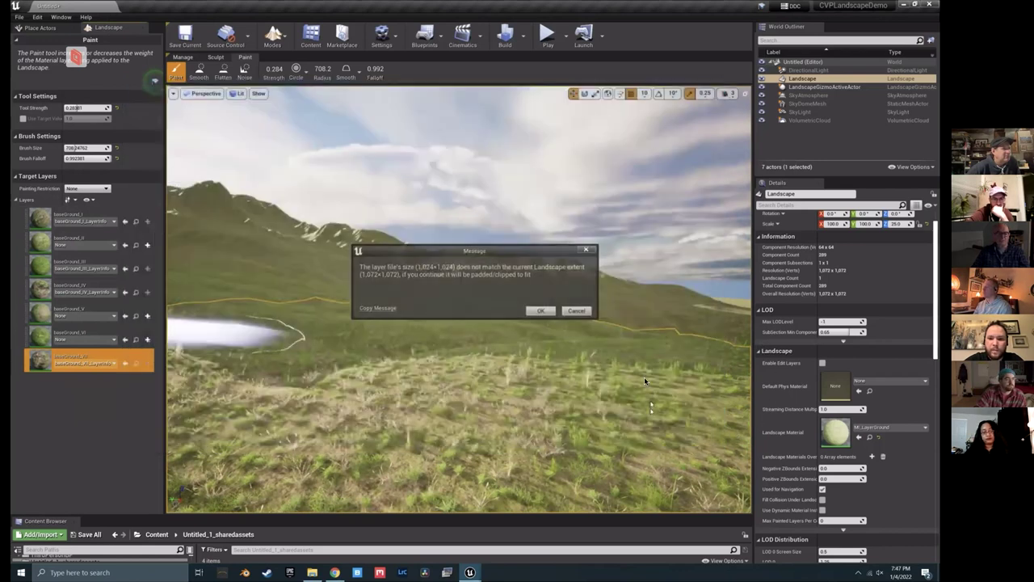
pyautogui.click(542, 314)
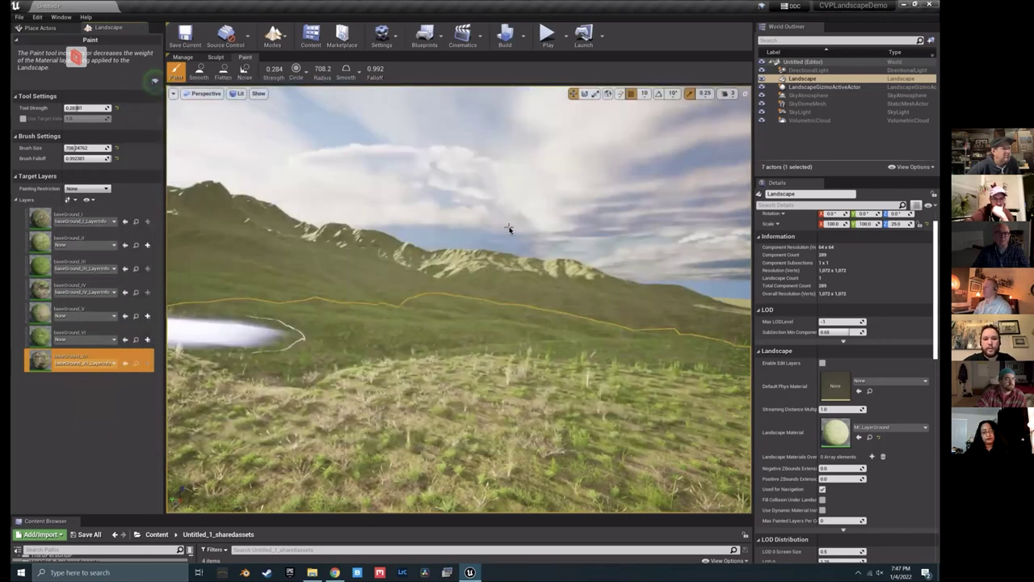
pyautogui.moveTo(452, 371)
pyautogui.mouseDown(button='right')
pyautogui.moveTo(451, 388)
pyautogui.moveTo(291, 380)
pyautogui.moveTo(267, 347)
pyautogui.moveTo(194, 396)
pyautogui.moveTo(182, 388)
pyautogui.moveTo(404, 339)
pyautogui.moveTo(504, 350)
pyautogui.moveTo(520, 146)
pyautogui.moveTo(540, 107)
pyautogui.mouseUp(button='right')
pyautogui.moveTo(342, 358); pyautogui.dragTo(334, 322, button='right')
pyautogui.moveTo(469, 215); pyautogui.dragTo(510, 250, button='right')
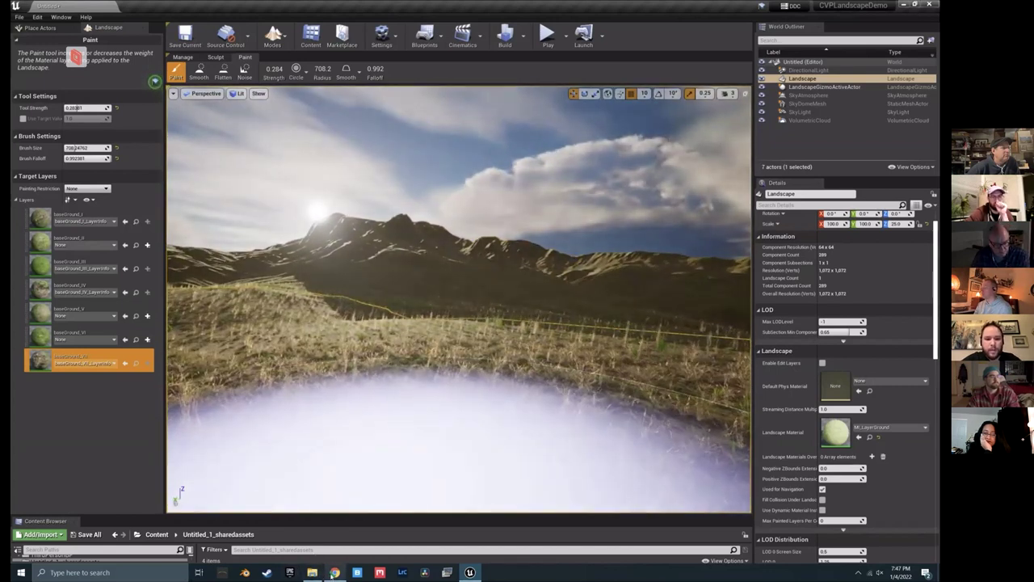
# Step: Switch to Chrome and browse the Brushify environment packs in the Unreal Marketplace search results
pyautogui.click(334, 572)
pyautogui.click(492, 8)
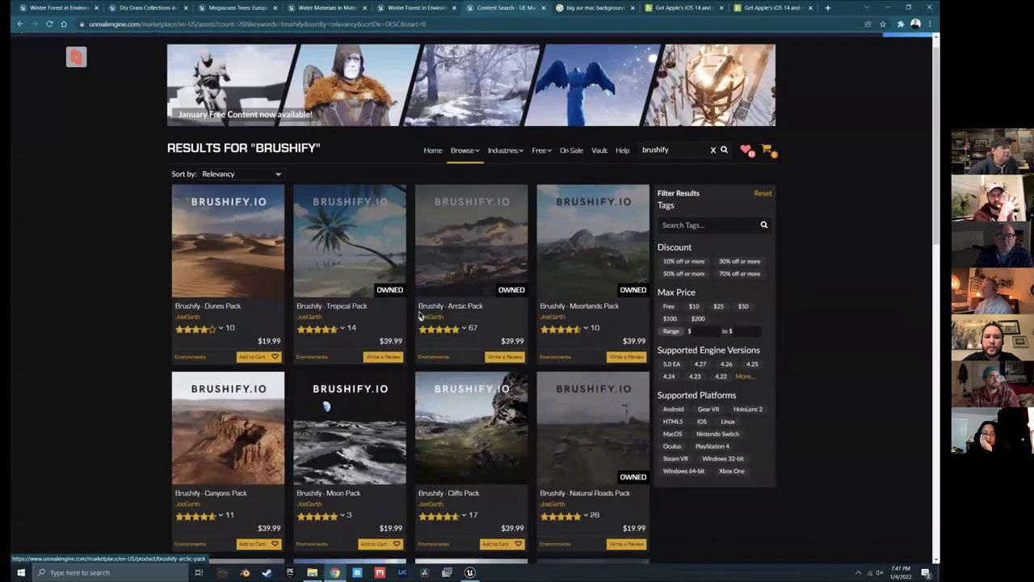
pyautogui.scroll(-5, 766, 327)
pyautogui.scroll(5, 759, 315)
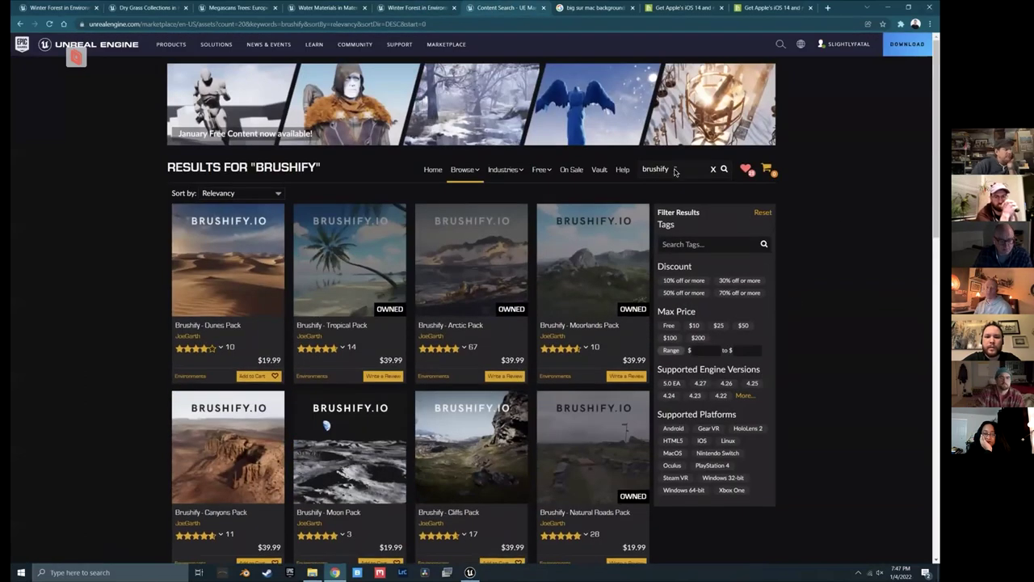
pyautogui.moveTo(655, 169); pyautogui.dragTo(616, 174)
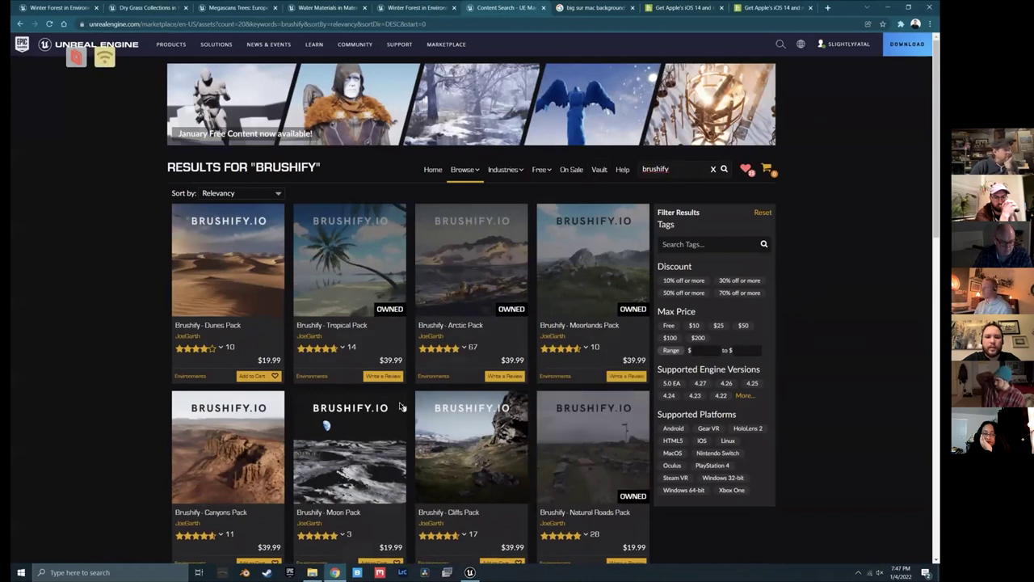
pyautogui.scroll(-1, 517, 303)
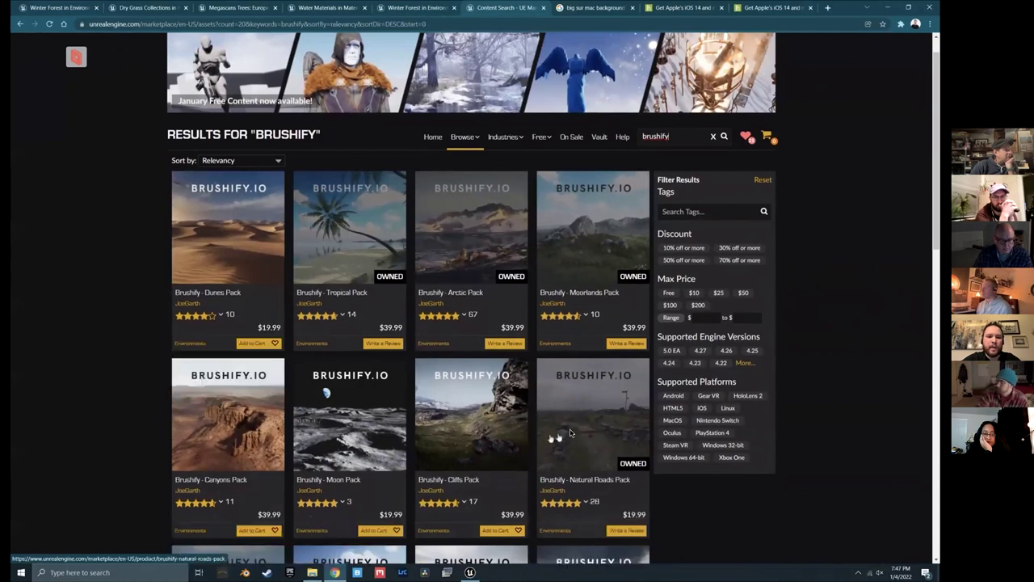
pyautogui.scroll(-2, 565, 440)
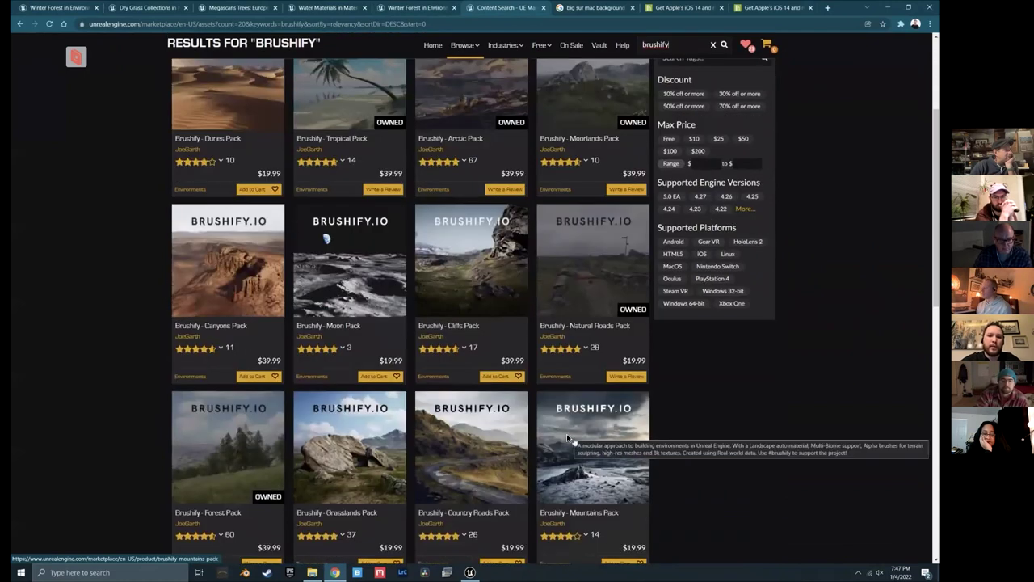
pyautogui.scroll(2, 462, 412)
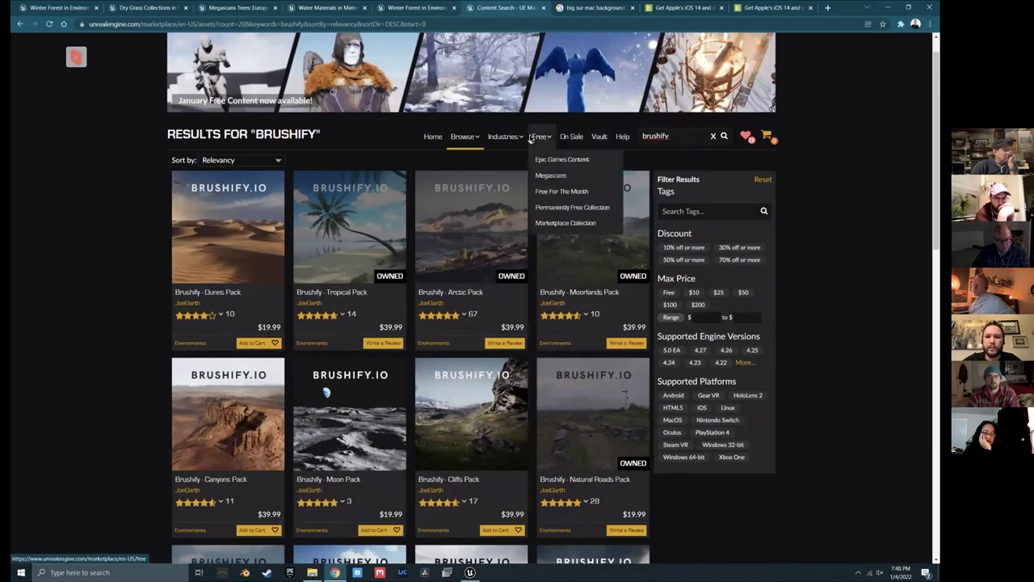
pyautogui.moveTo(533, 141)
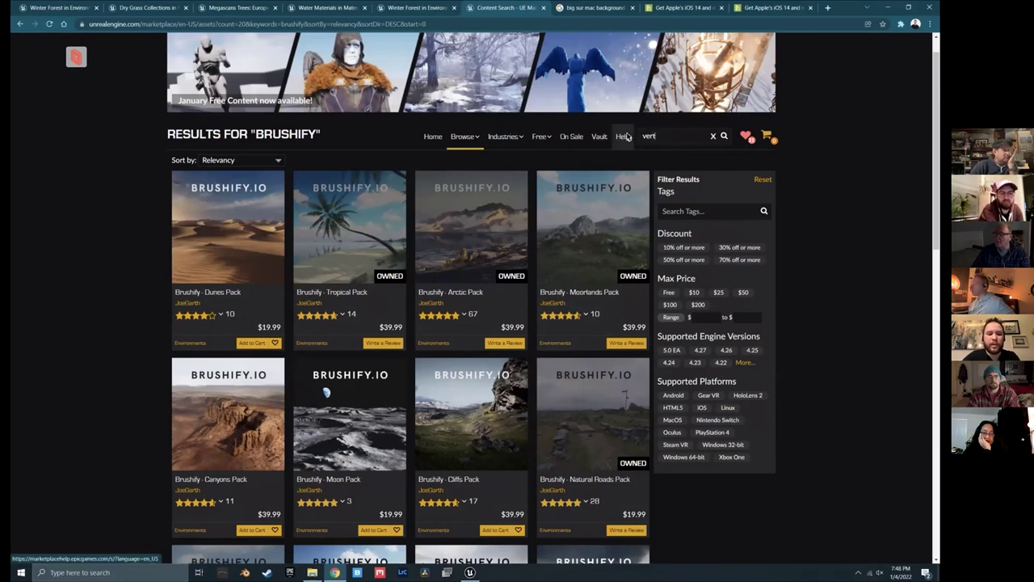
# Step: Search the marketplace for "vertex", "vertexinteractive" and "vertex interactive"
pyautogui.write('ex')
pyautogui.press('Return')
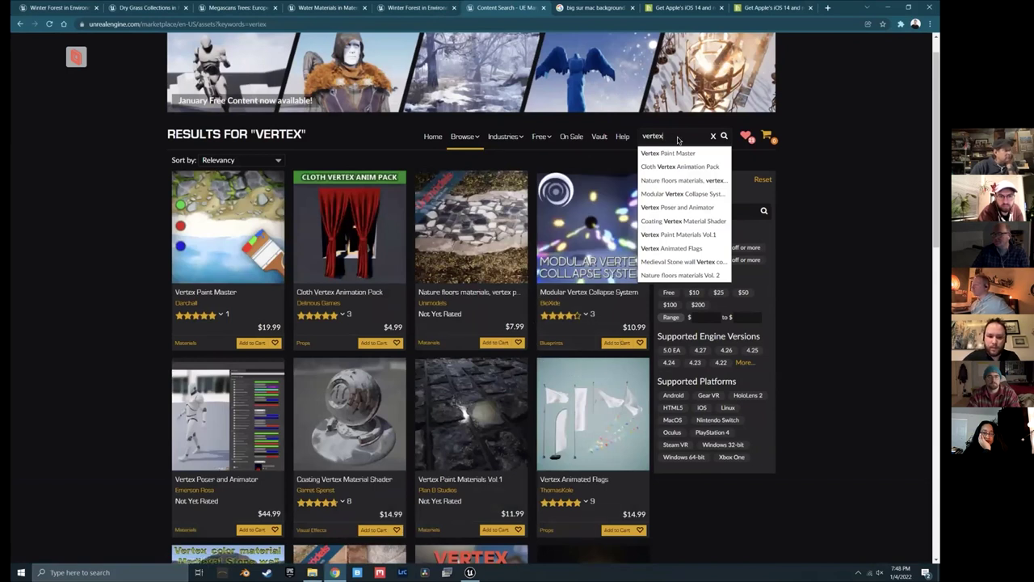
pyautogui.write('interactive')
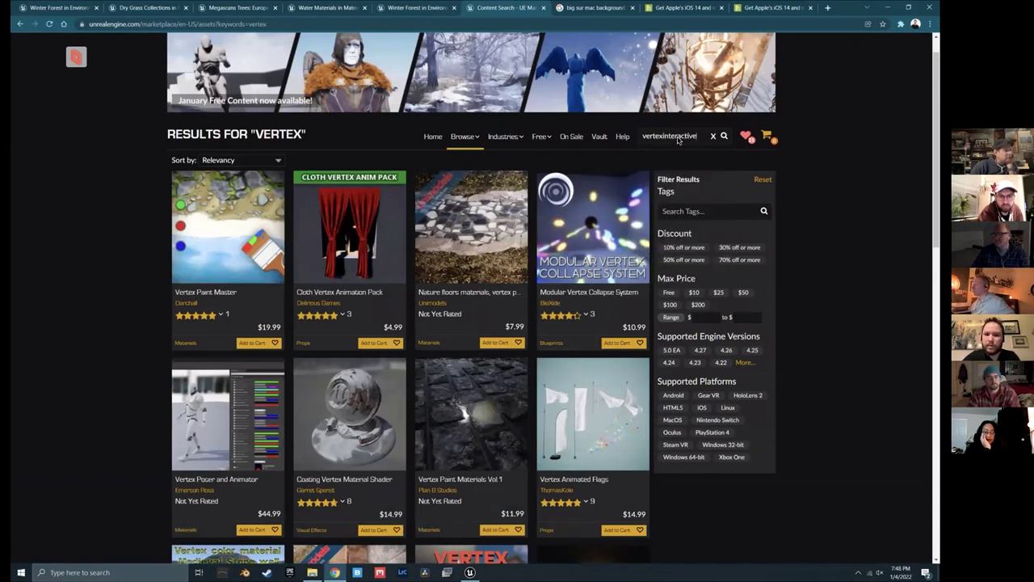
pyautogui.press('Return')
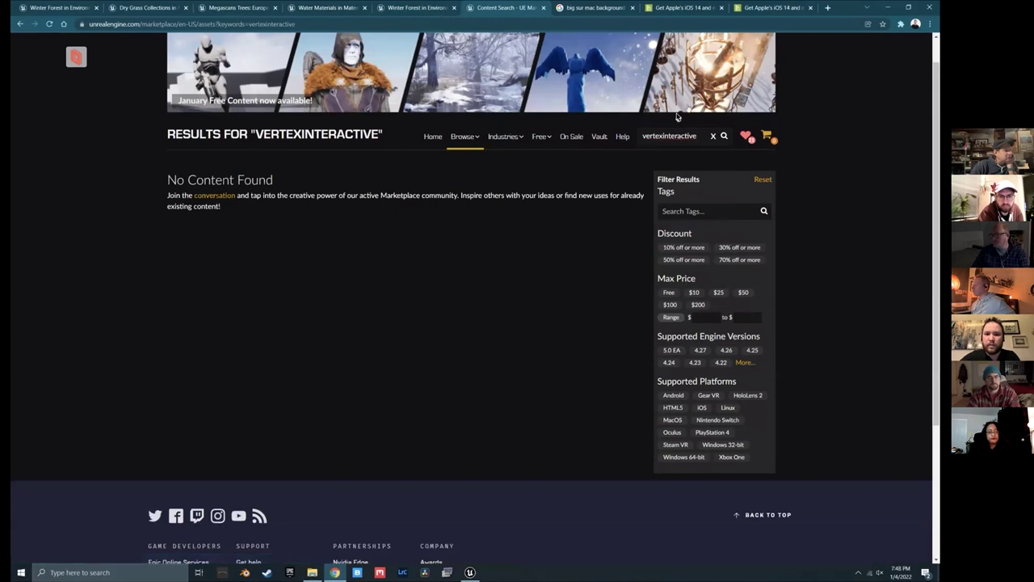
pyautogui.click(661, 135)
pyautogui.press('Return')
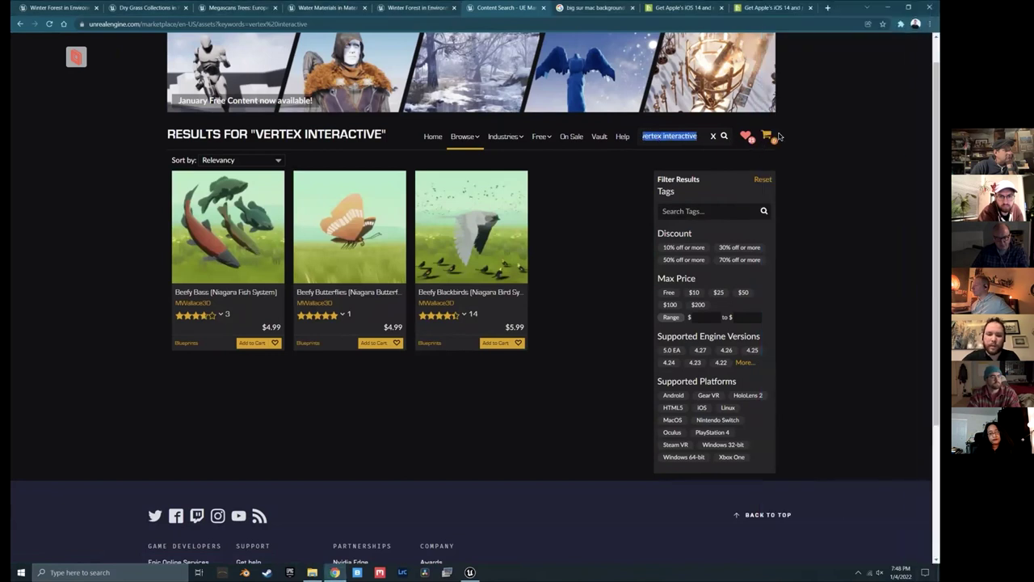
# Step: Search the marketplace for "landscape" and browse the VERTEX Interactive landscape packs in the results
pyautogui.write('landscape')
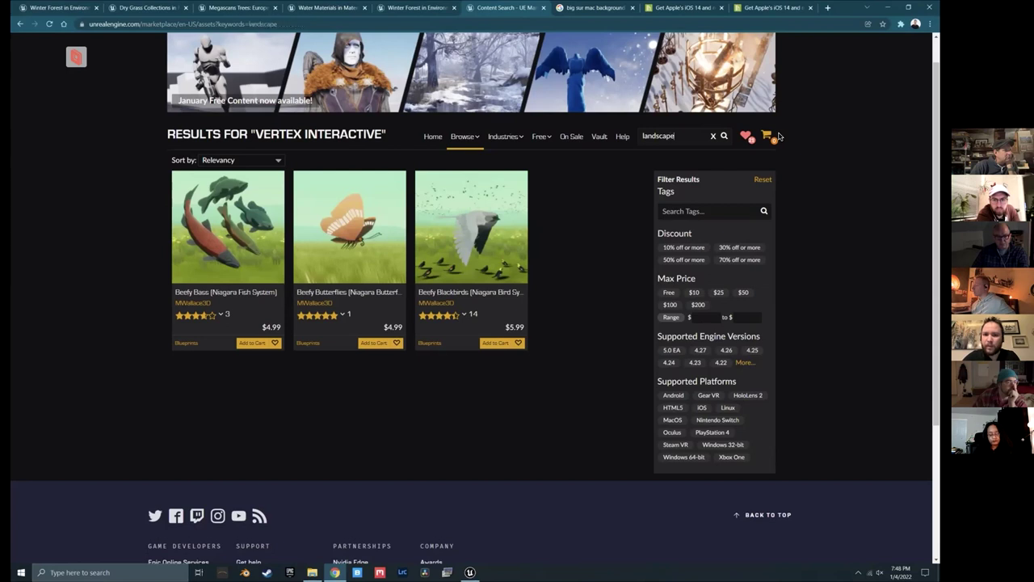
pyautogui.press('Return')
pyautogui.scroll(-1, 578, 356)
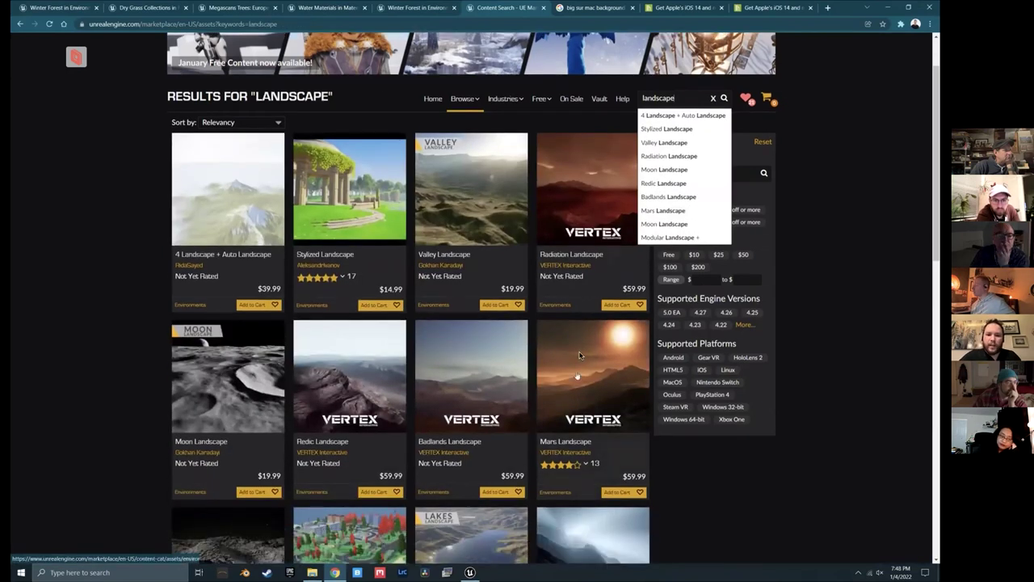
pyautogui.scroll(-3, 651, 400)
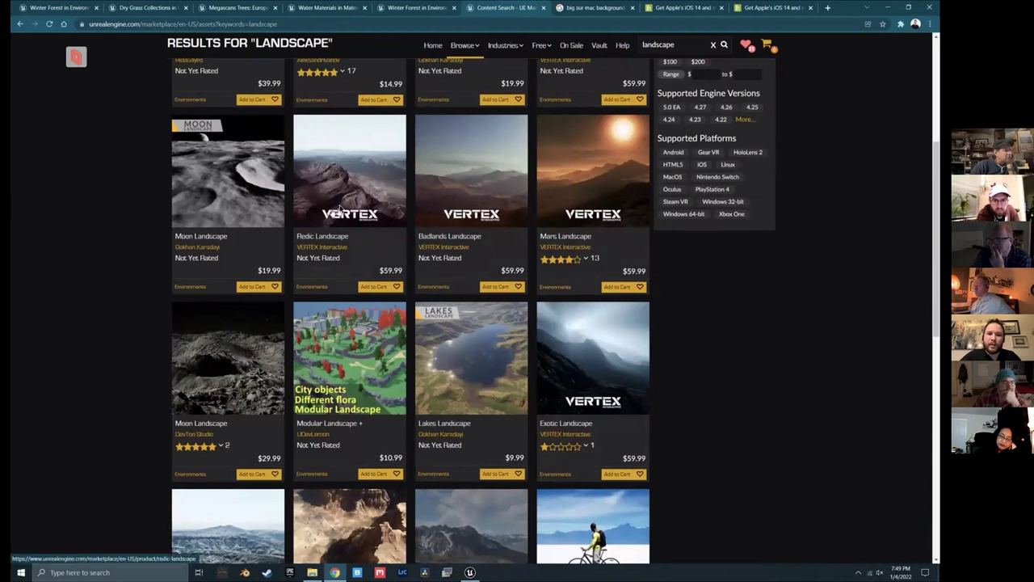
pyautogui.scroll(-1, 598, 388)
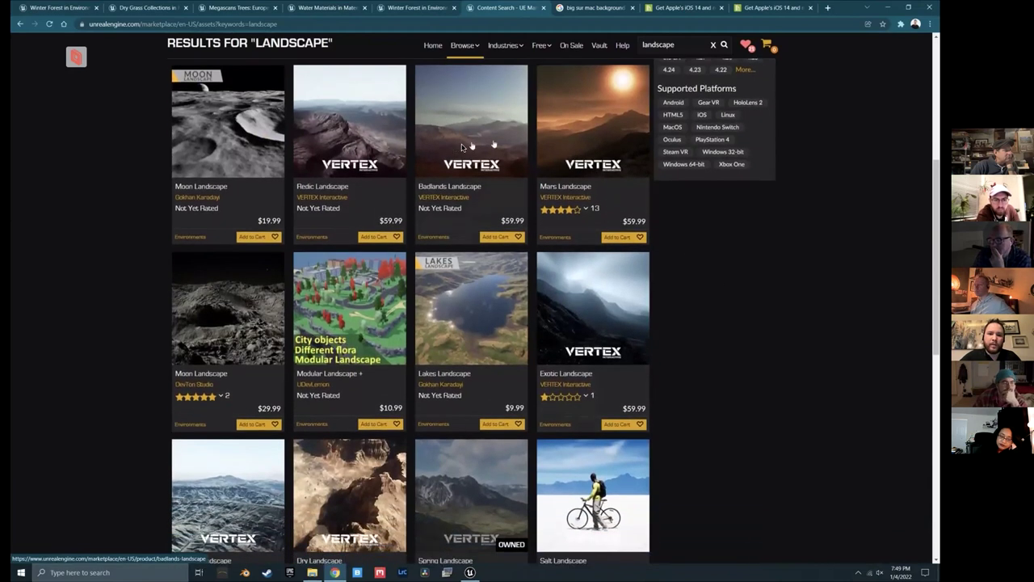
pyautogui.scroll(3, 484, 324)
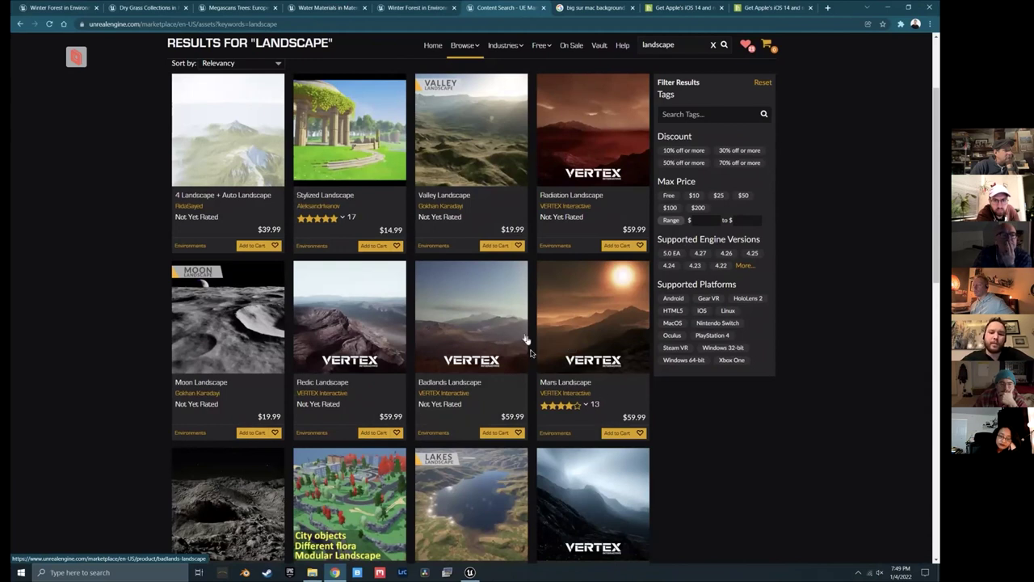
pyautogui.scroll(-3, 566, 339)
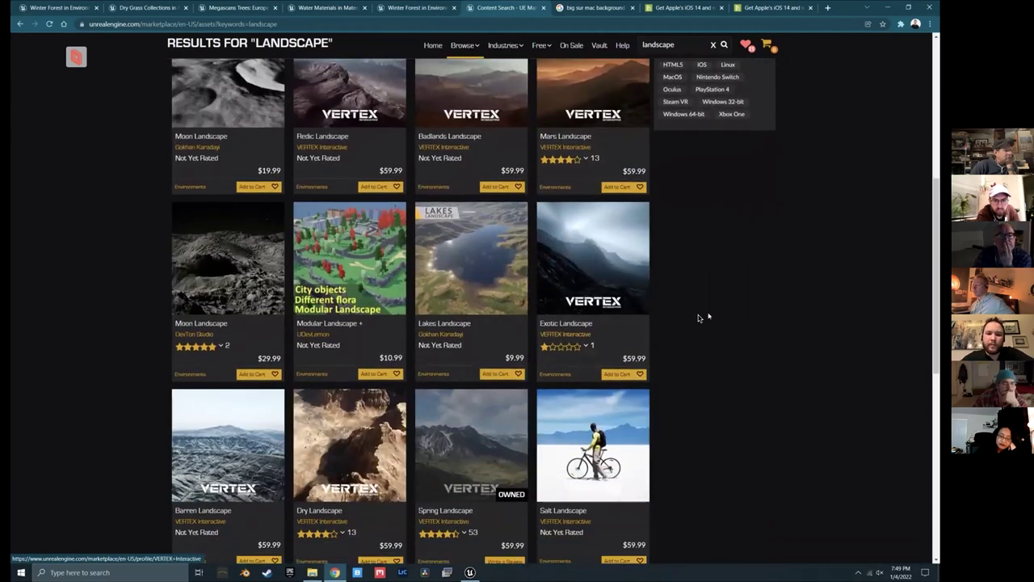
# Step: Open the Spring Landscape product page and view its third and second gallery previews
pyautogui.click(480, 432)
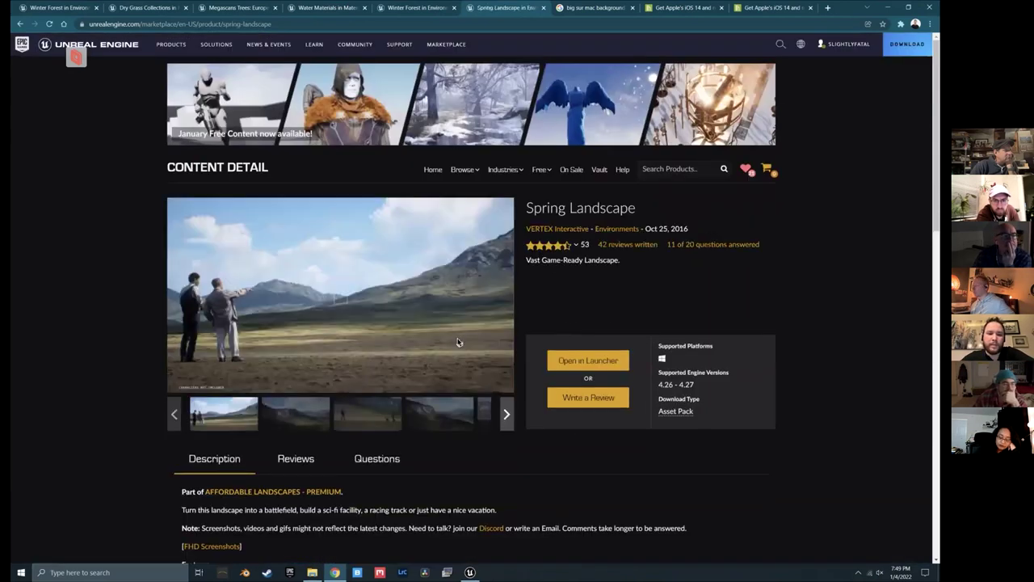
pyautogui.click(380, 420)
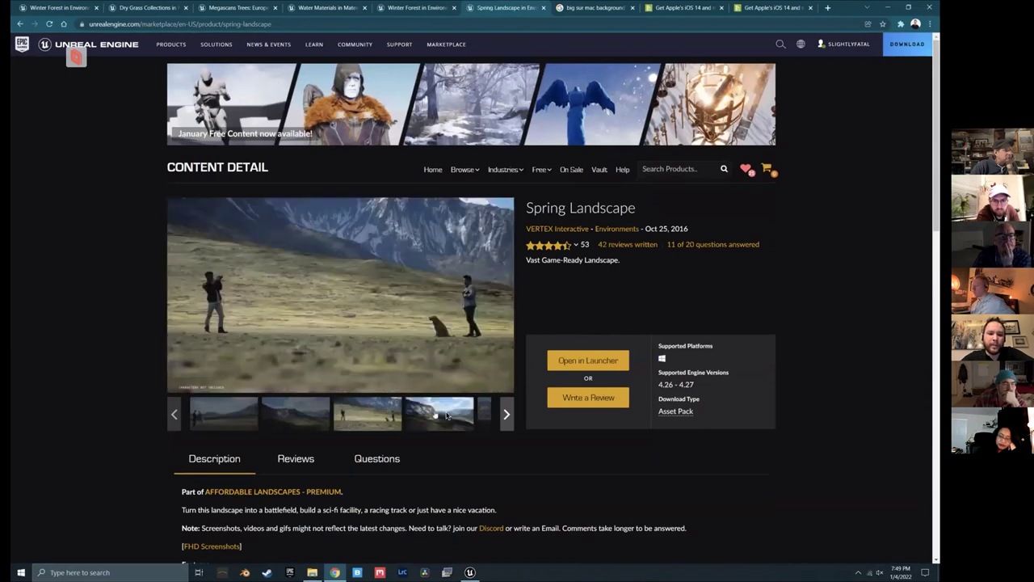
pyautogui.click(314, 415)
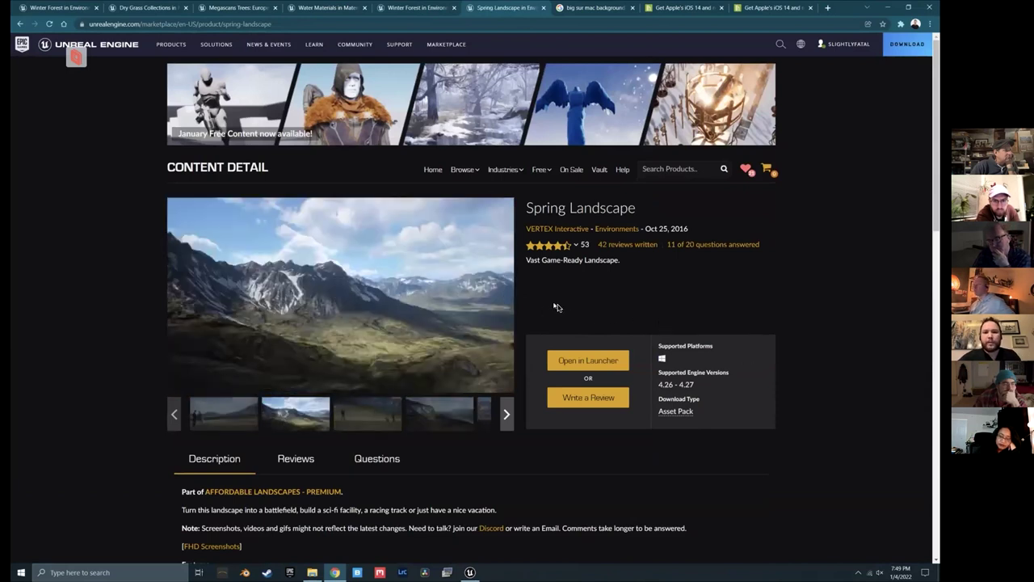
# Step: Switch to the Unreal Editor and inspect the grassy terrain toward the mountain ridge
pyautogui.click(469, 572)
pyautogui.moveTo(484, 307)
pyautogui.mouseDown(button='right')
pyautogui.moveTo(496, 291)
pyautogui.moveTo(598, 291)
pyautogui.moveTo(508, 355)
pyautogui.moveTo(521, 360)
pyautogui.moveTo(493, 339)
pyautogui.moveTo(468, 242)
pyautogui.mouseUp(button='right')
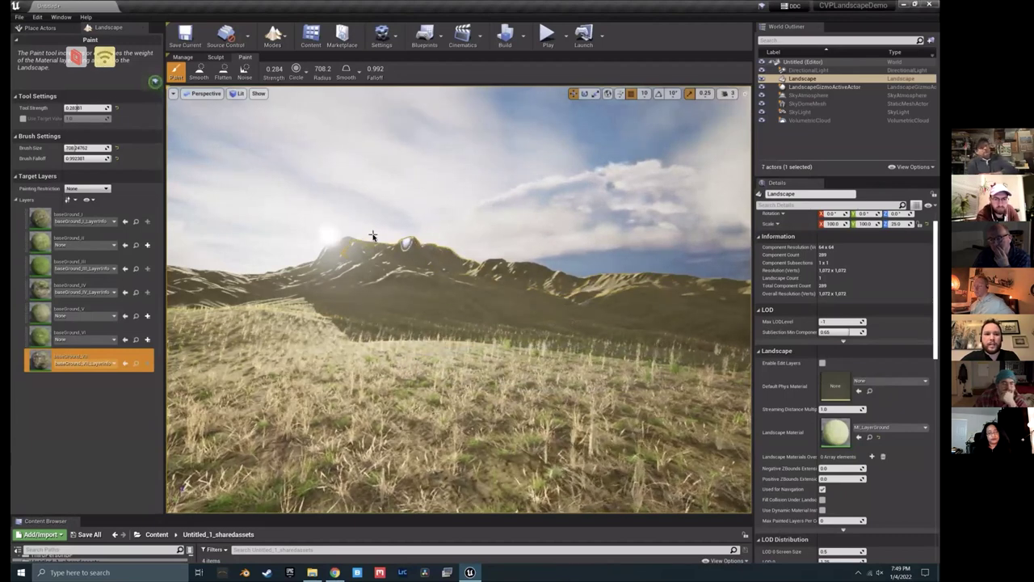
pyautogui.press('w')
pyautogui.moveTo(369, 315); pyautogui.dragTo(369, 316, button='right')
pyautogui.press('e')
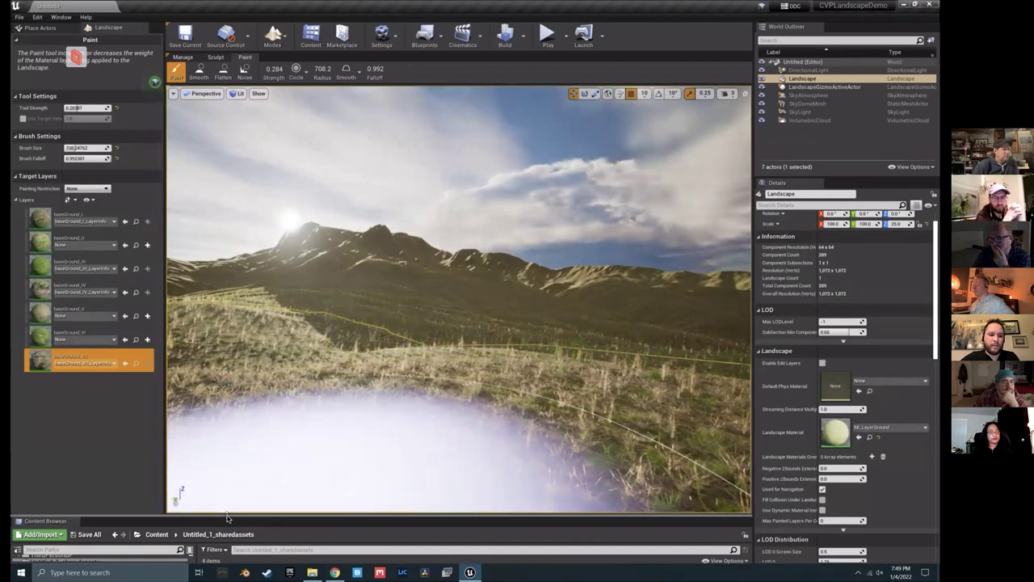
# Step: Enlarge the Content Browser, collapse the PN_GrassLibrary folder and open the Megascans folder
pyautogui.moveTo(227, 515); pyautogui.dragTo(170, 331)
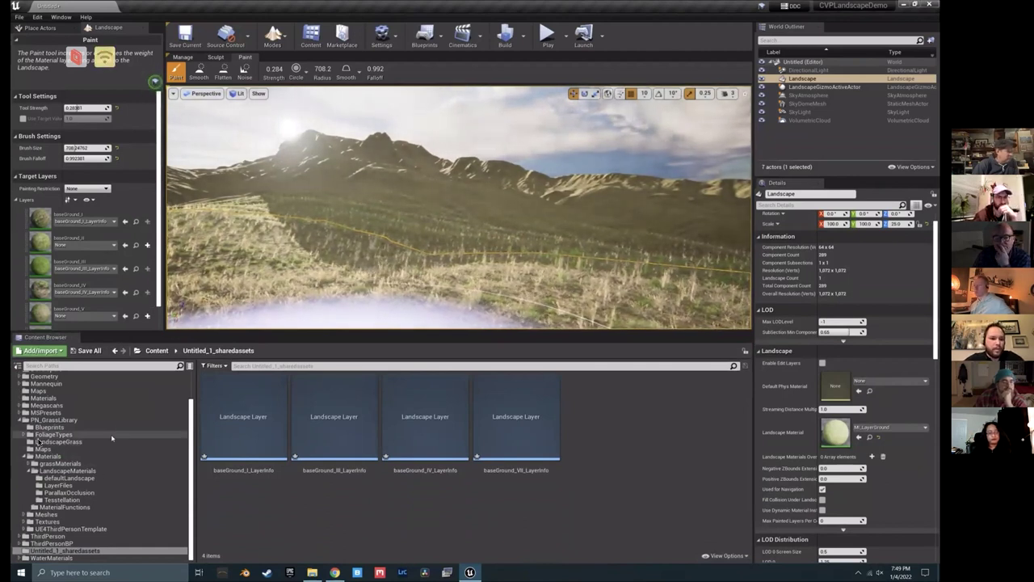
pyautogui.scroll(1, 97, 434)
pyautogui.scroll(1, 85, 444)
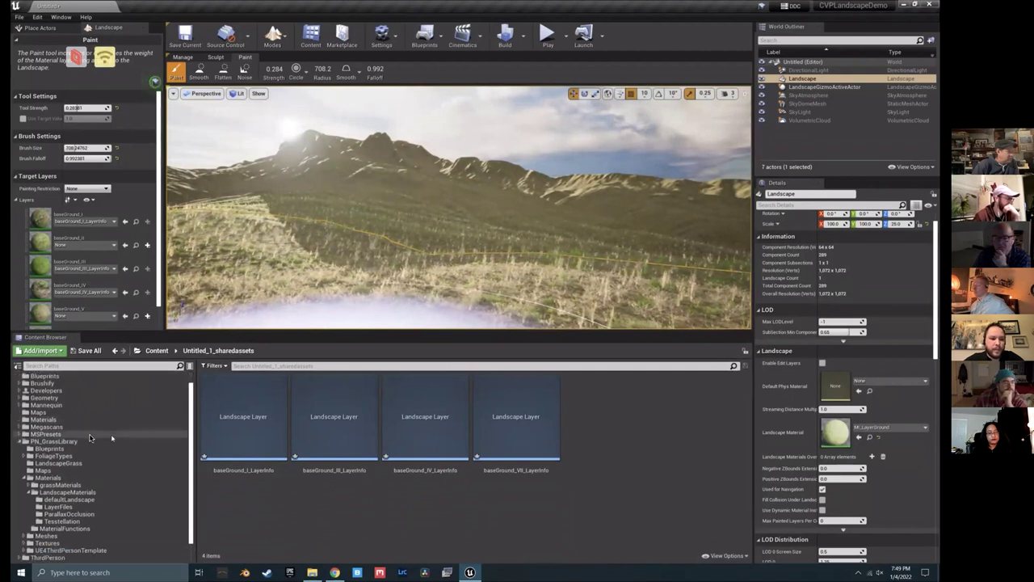
pyautogui.scroll(-1, 72, 443)
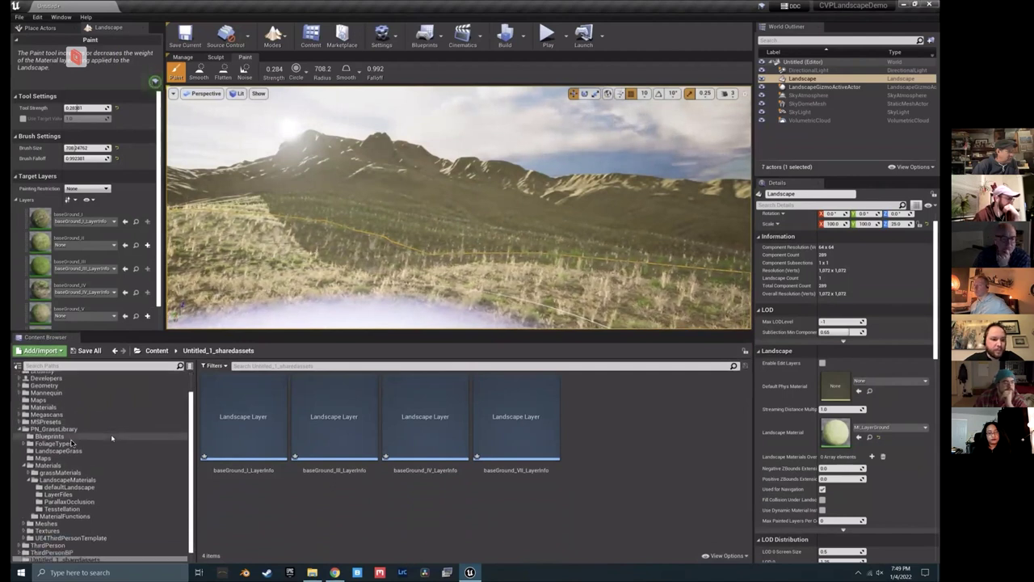
pyautogui.click(19, 429)
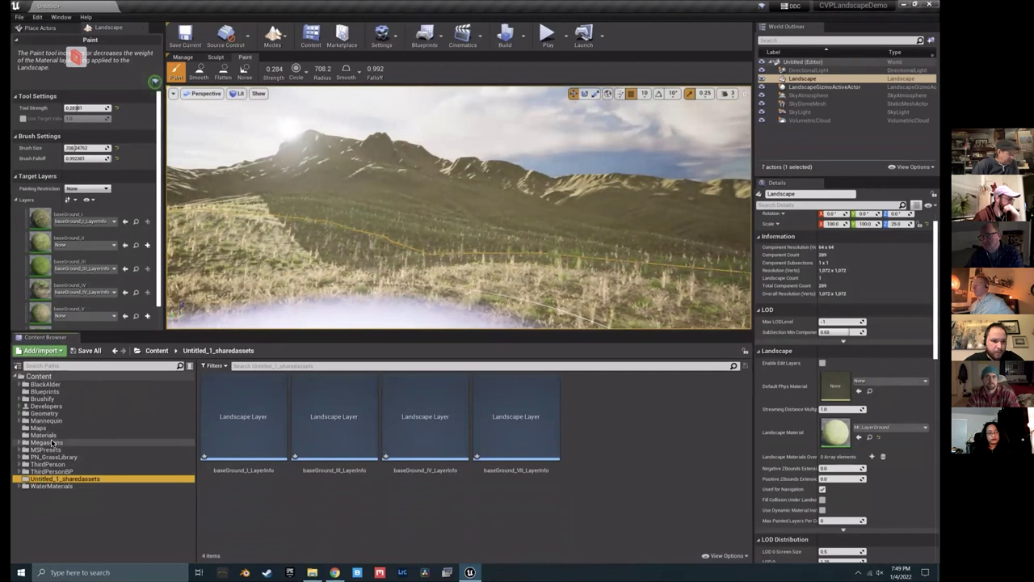
pyautogui.click(19, 442)
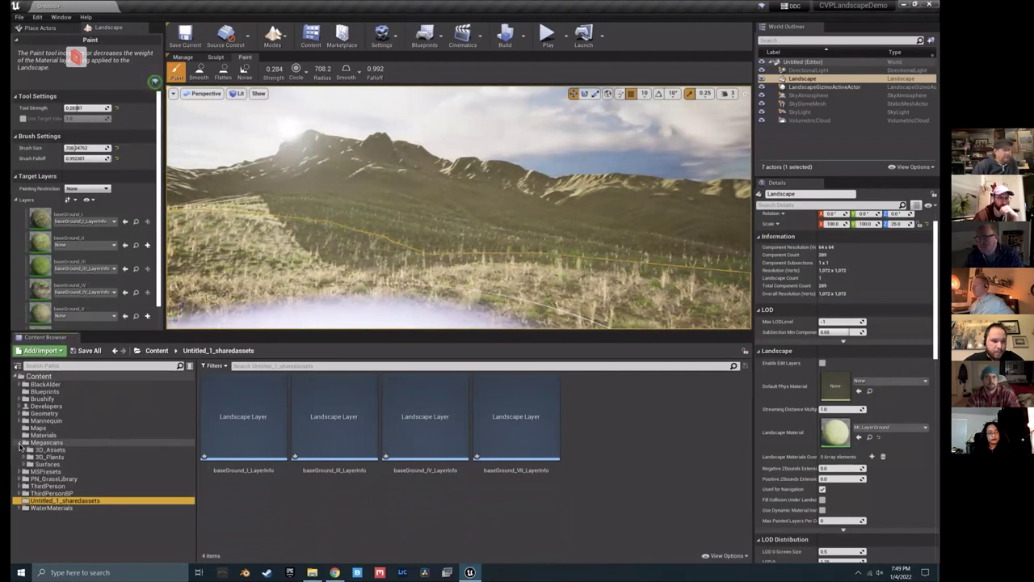
pyautogui.click(53, 443)
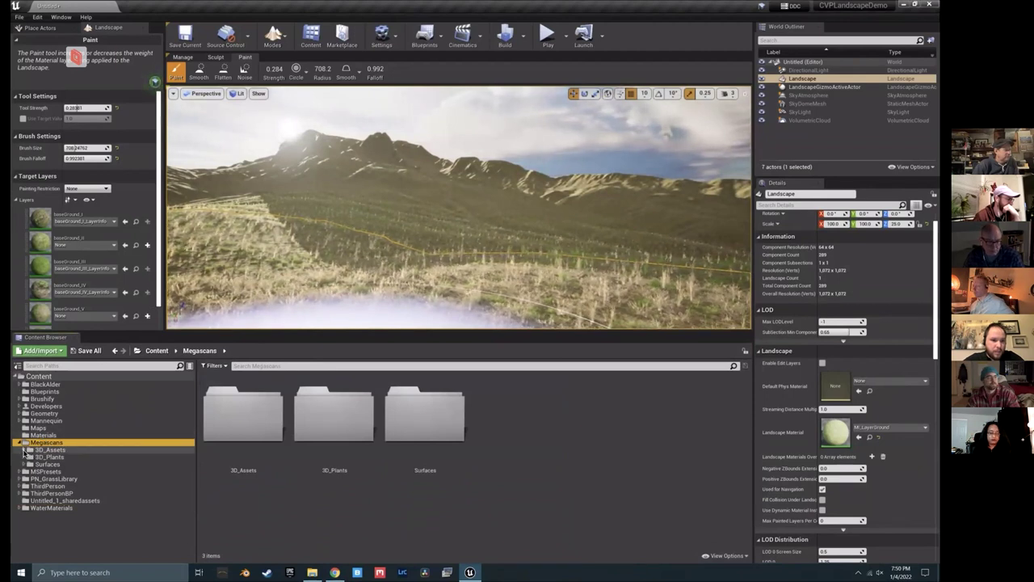
# Step: Expand the Megascans 3D_Assets folder, look through its rock and branch assets, and open Tree_Fallen_00
pyautogui.click(25, 450)
pyautogui.scroll(-2, 95, 478)
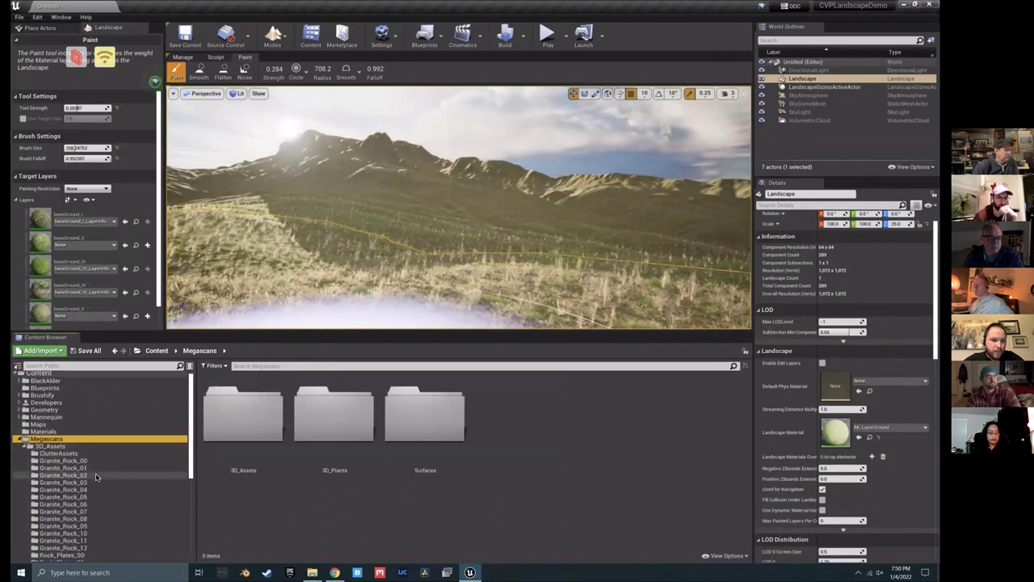
pyautogui.scroll(-3, 95, 478)
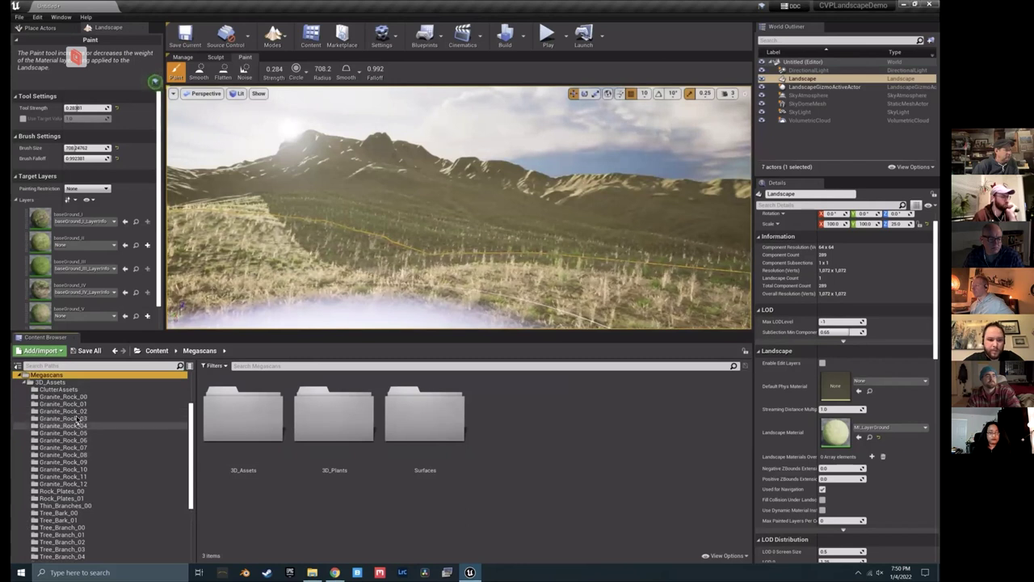
pyautogui.scroll(-3, 88, 431)
pyautogui.scroll(3, 78, 416)
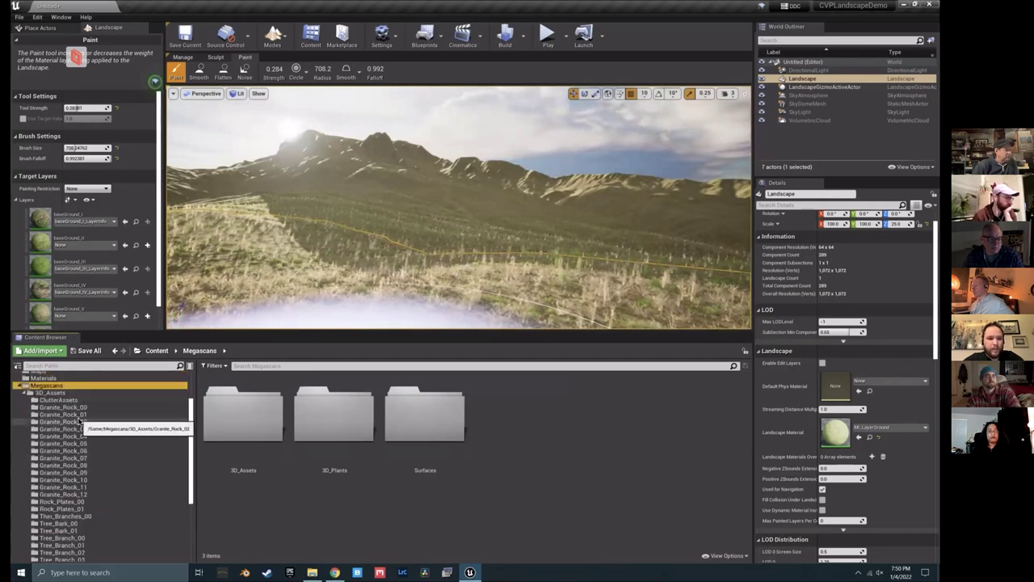
pyautogui.scroll(-3, 84, 490)
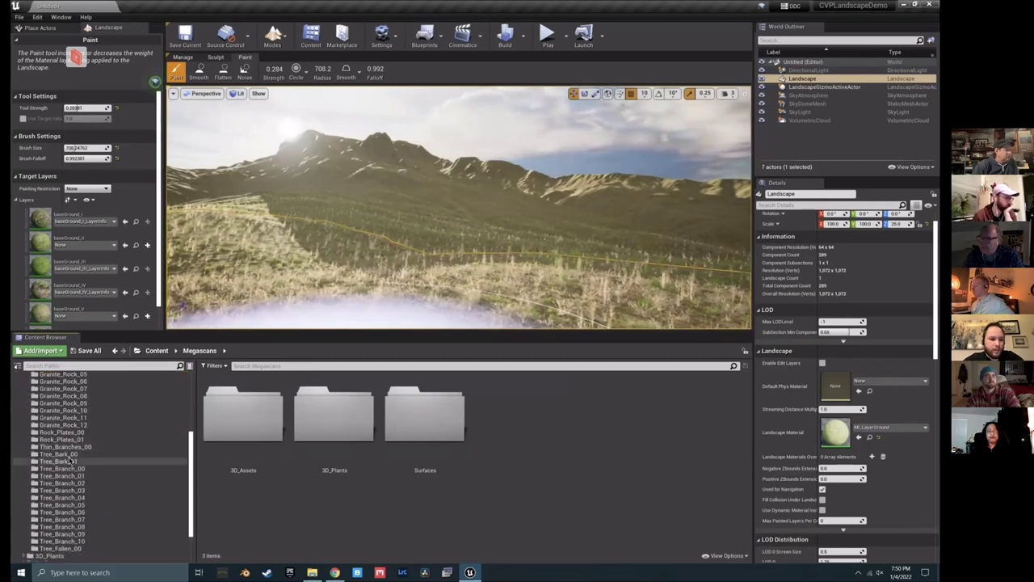
pyautogui.click(63, 549)
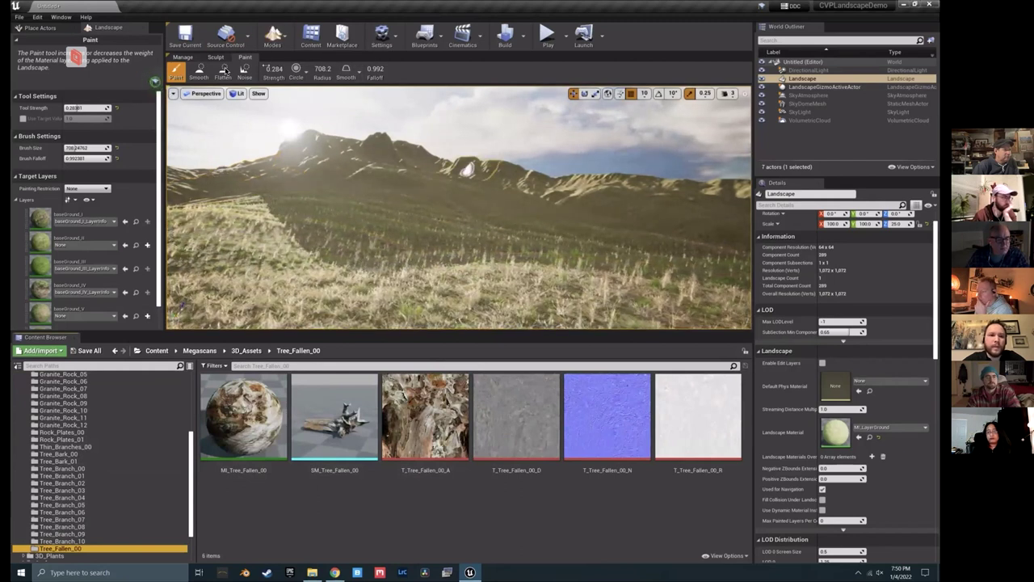
# Step: Switch to the Select editing mode and place the SM_Tree_Fallen_00 mesh on the grass in the landscape's foreground
pyautogui.click(275, 37)
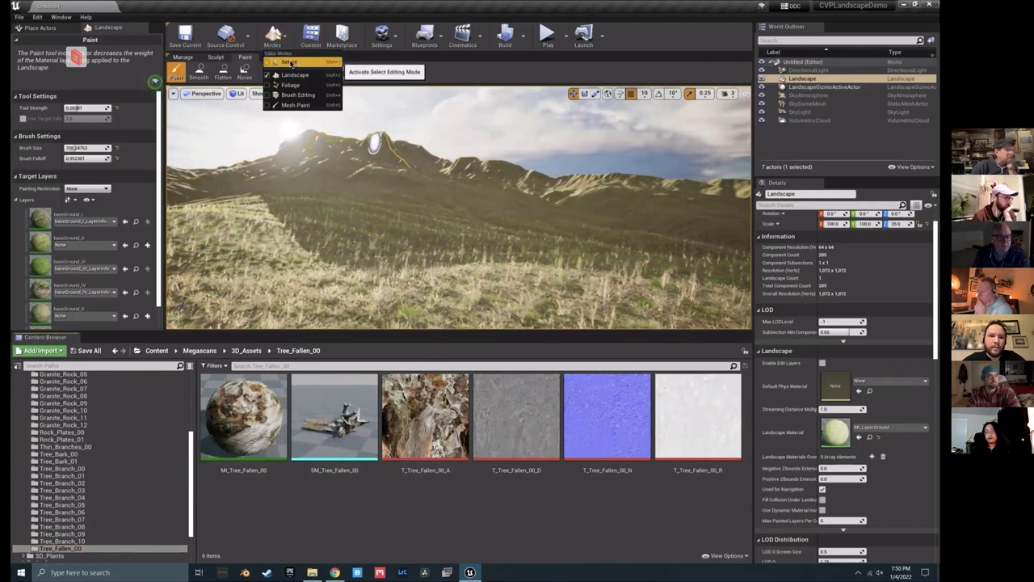
pyautogui.click(286, 63)
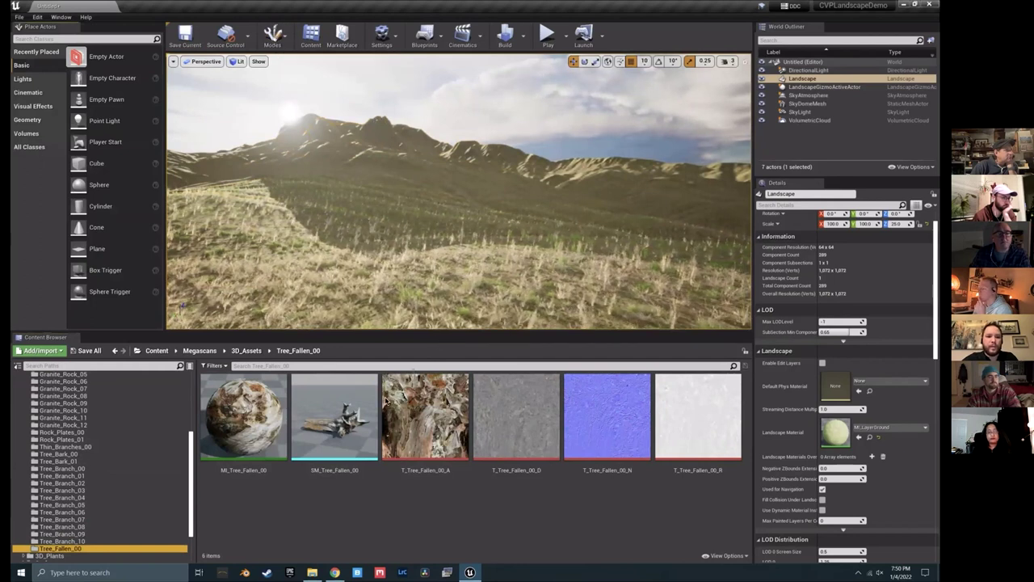
pyautogui.moveTo(333, 433)
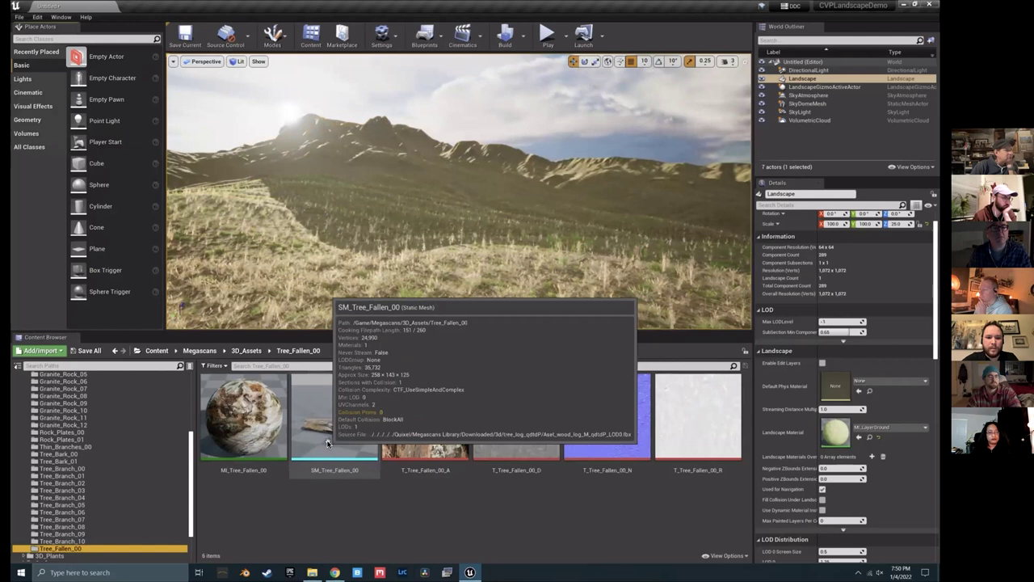
pyautogui.click(328, 441)
pyautogui.moveTo(341, 426); pyautogui.dragTo(389, 310)
pyautogui.moveTo(455, 301); pyautogui.dragTo(454, 301)
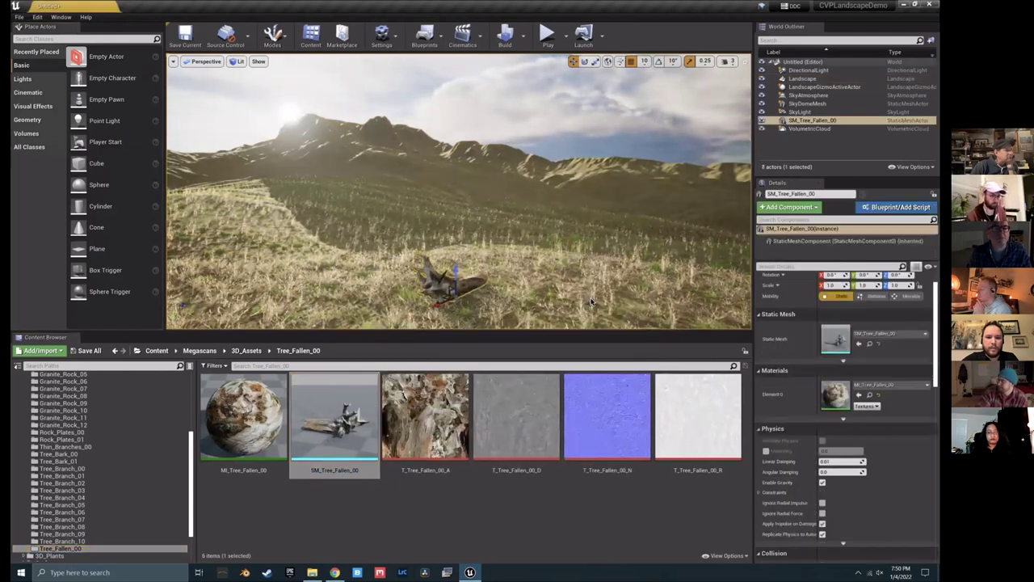
# Step: Rotate the fallen tree about -27 degrees around its X axis in the grass
pyautogui.moveTo(586, 296); pyautogui.dragTo(448, 327, button='right')
pyautogui.moveTo(459, 192); pyautogui.dragTo(533, 178, button='right')
pyautogui.moveTo(440, 311); pyautogui.dragTo(367, 262, button='right')
pyautogui.moveTo(350, 261); pyautogui.dragTo(353, 280)
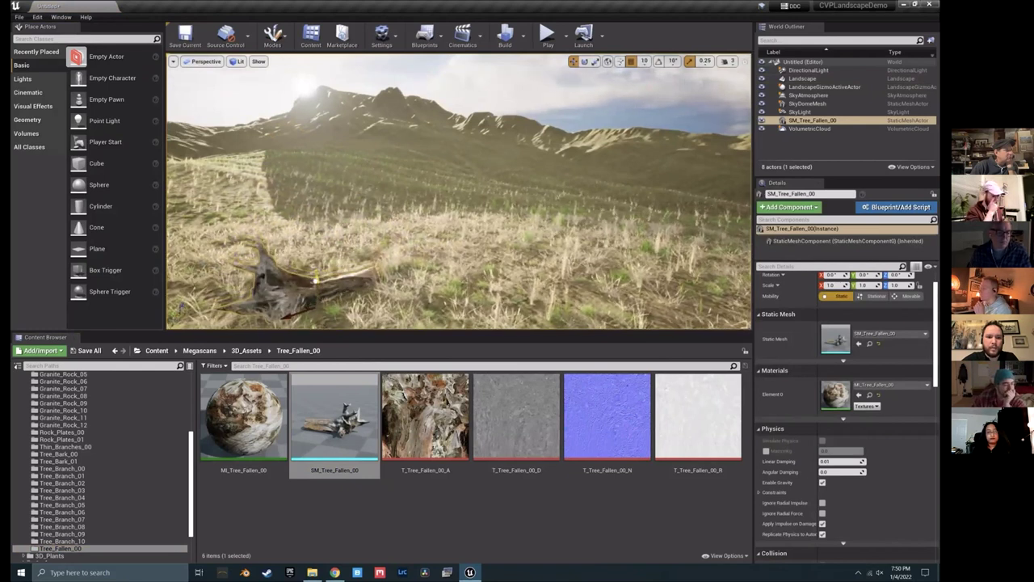
pyautogui.press('e')
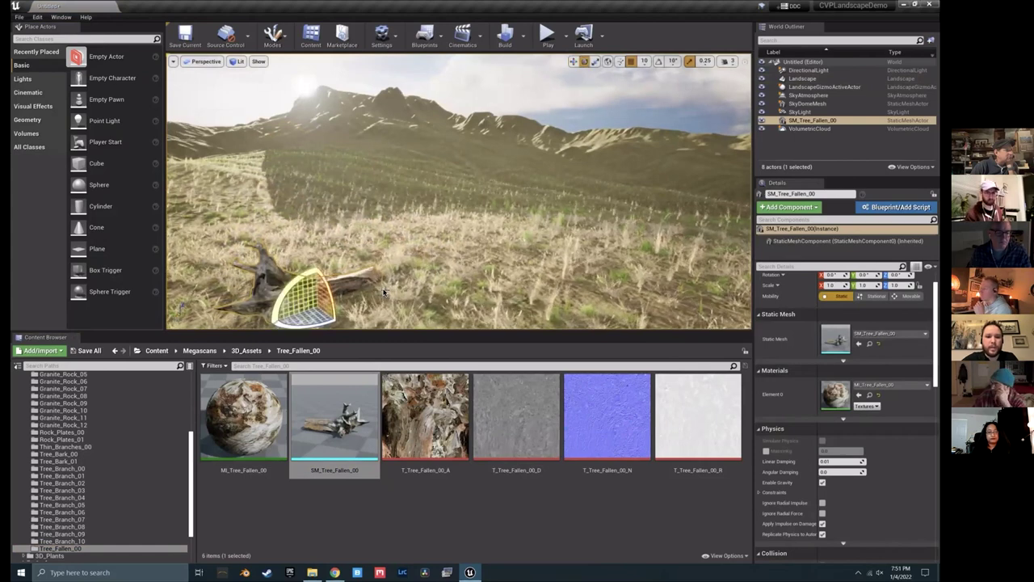
pyautogui.press('r')
pyautogui.moveTo(373, 308); pyautogui.dragTo(349, 272, button='right')
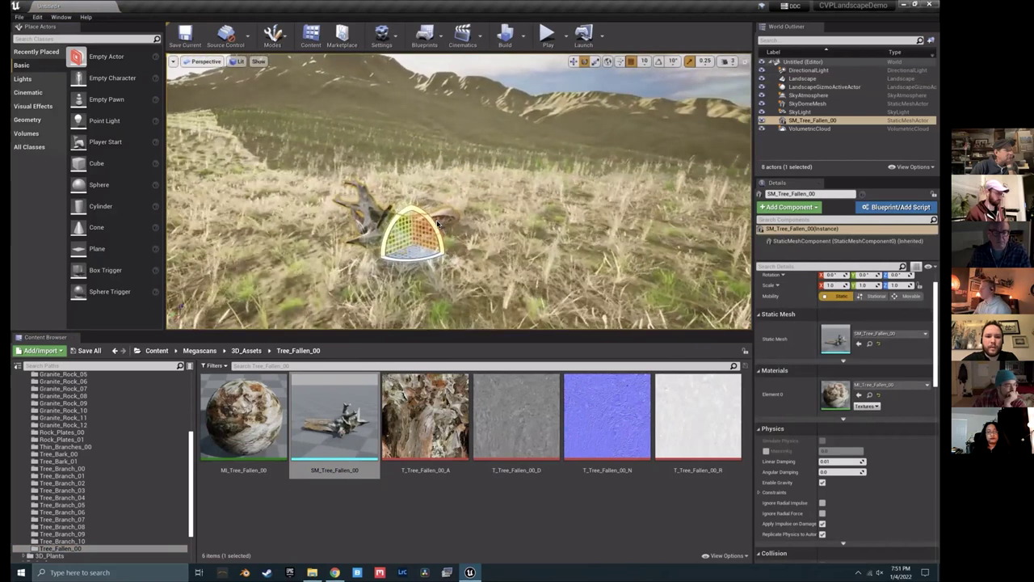
pyautogui.moveTo(426, 218); pyautogui.dragTo(526, 197)
# Step: Scale the fallen tree uniformly to 1.5 and view it up close against the mountains
pyautogui.press('r')
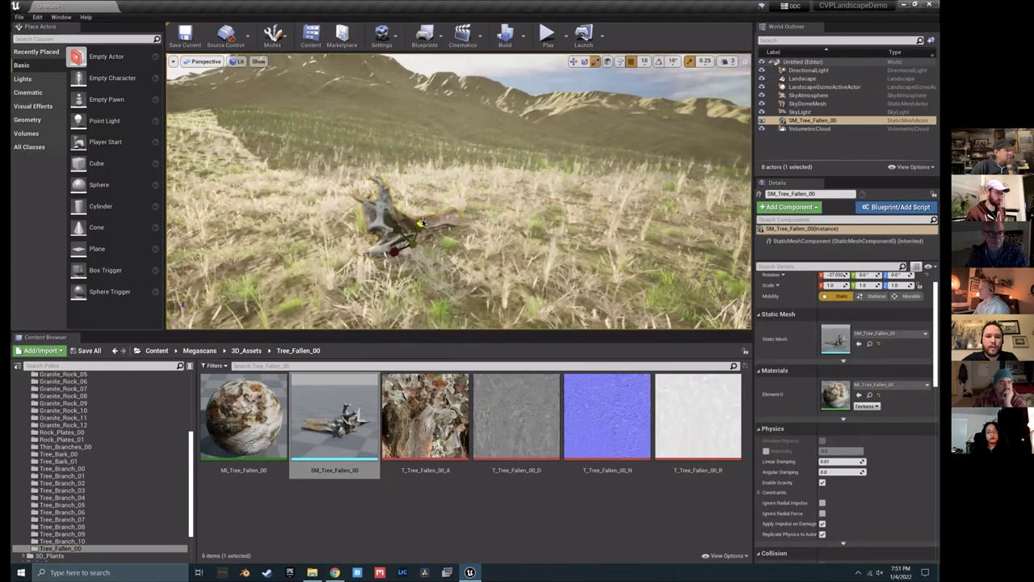
pyautogui.moveTo(414, 244)
pyautogui.mouseDown()
pyautogui.moveTo(387, 266)
pyautogui.moveTo(468, 194)
pyautogui.moveTo(412, 244)
pyautogui.mouseUp()
pyautogui.moveTo(532, 252); pyautogui.dragTo(459, 287, button='right')
pyautogui.press('w')
pyautogui.press('e')
pyautogui.press('r')
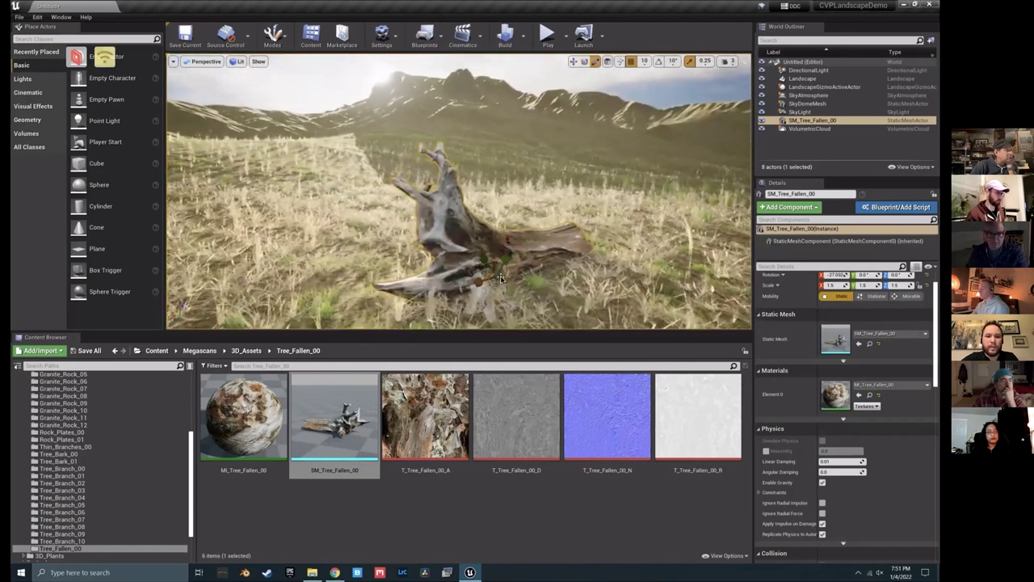
# Step: Rotate the fallen tree slightly in the grass and reframe the view with it offset against the mountains
pyautogui.press('space')
pyautogui.moveTo(479, 258); pyautogui.dragTo(462, 263)
pyautogui.moveTo(507, 288); pyautogui.dragTo(537, 277, button='right')
pyautogui.press('d')
pyautogui.moveTo(483, 214); pyautogui.dragTo(522, 230, button='right')
pyautogui.press('s')
pyautogui.press('a')
pyautogui.press('d')
pyautogui.rightClick(506, 223)
pyautogui.press('w')
pyautogui.press('s')
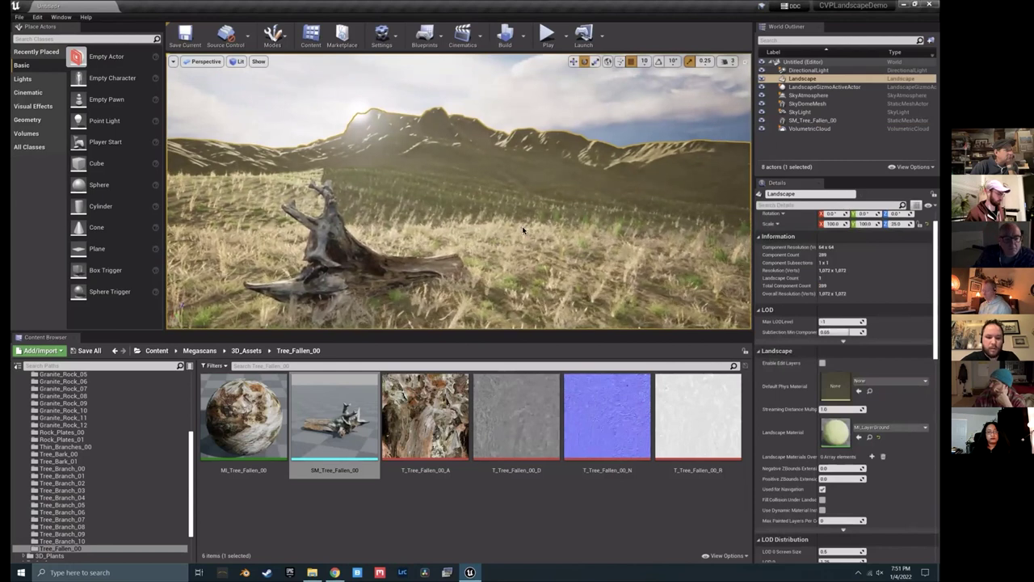
pyautogui.scroll(-4, 492, 243)
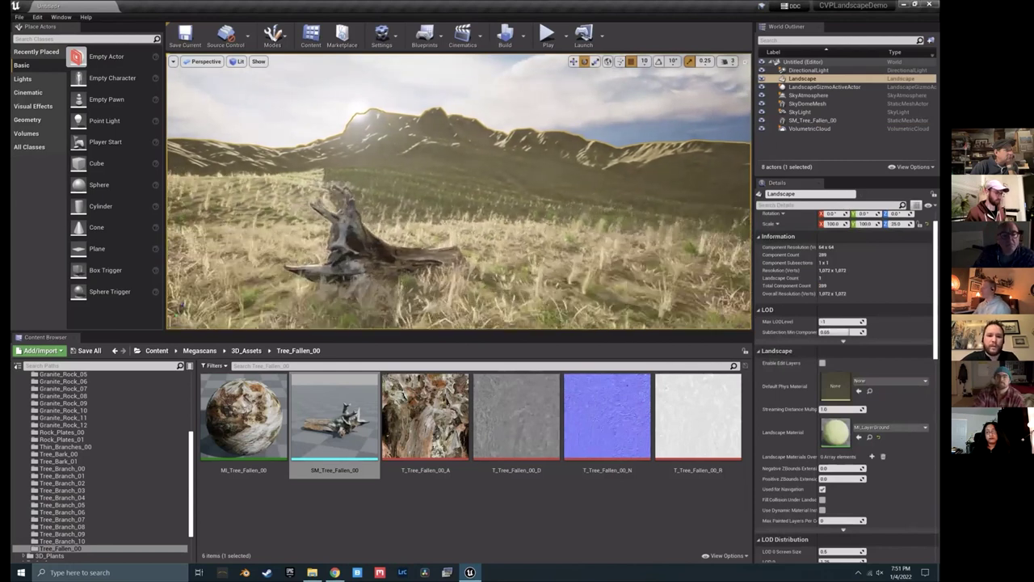
pyautogui.scroll(4, 492, 241)
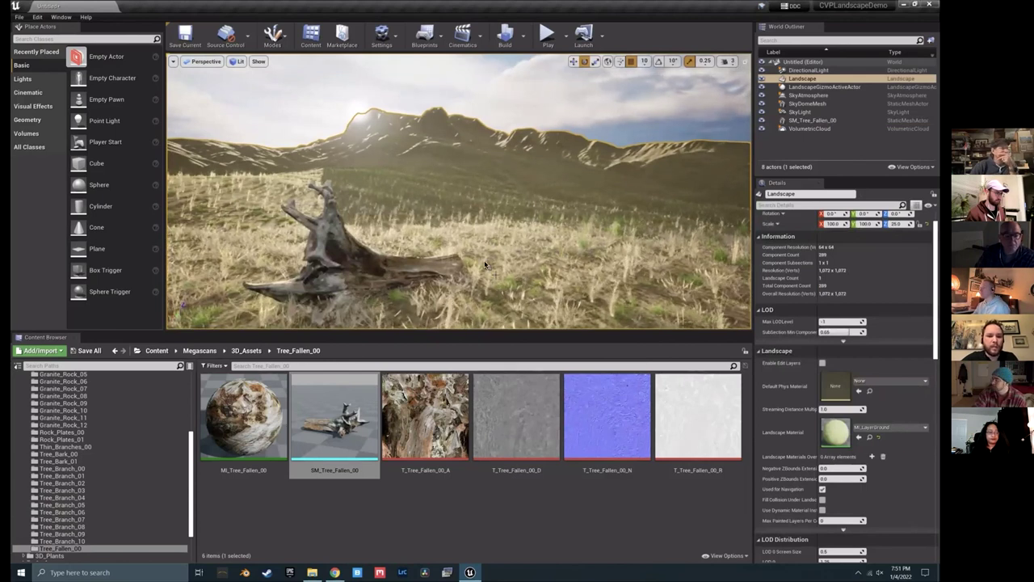
# Step: Look through the Megascans 3D_Plants folder and collapse the Megascans folder tree
pyautogui.scroll(-3, 113, 507)
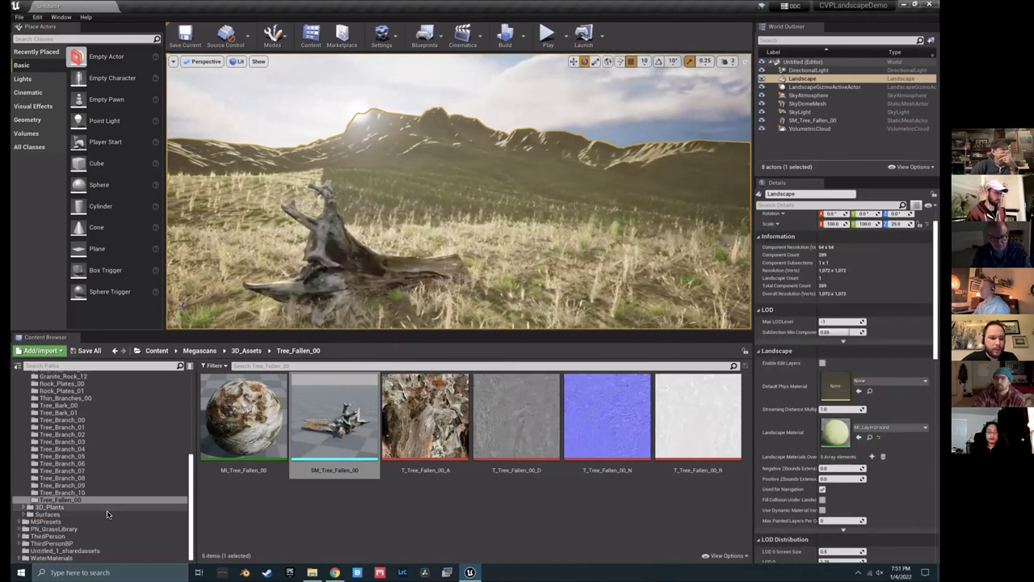
pyautogui.doubleClick(36, 508)
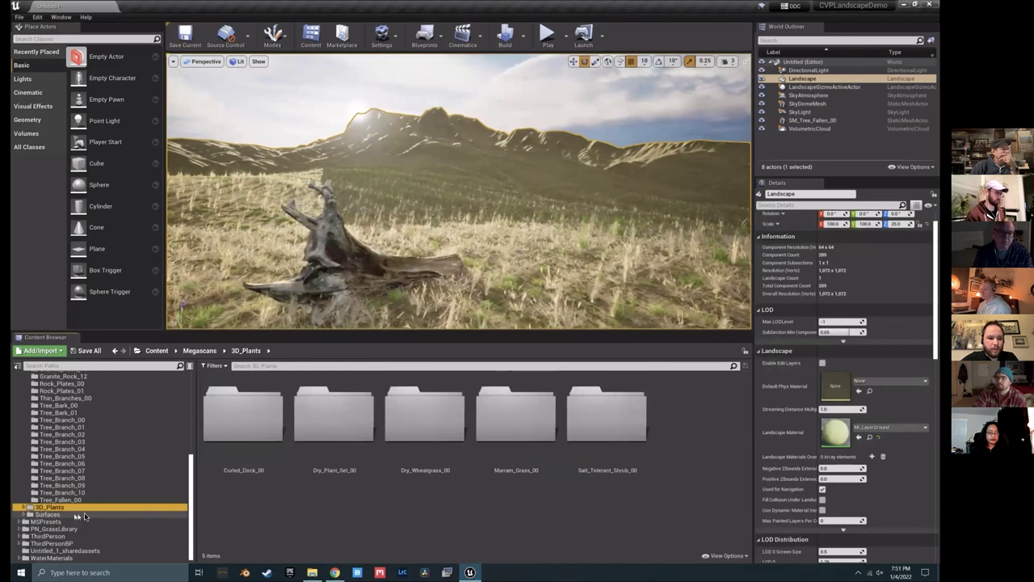
pyautogui.scroll(5, 64, 509)
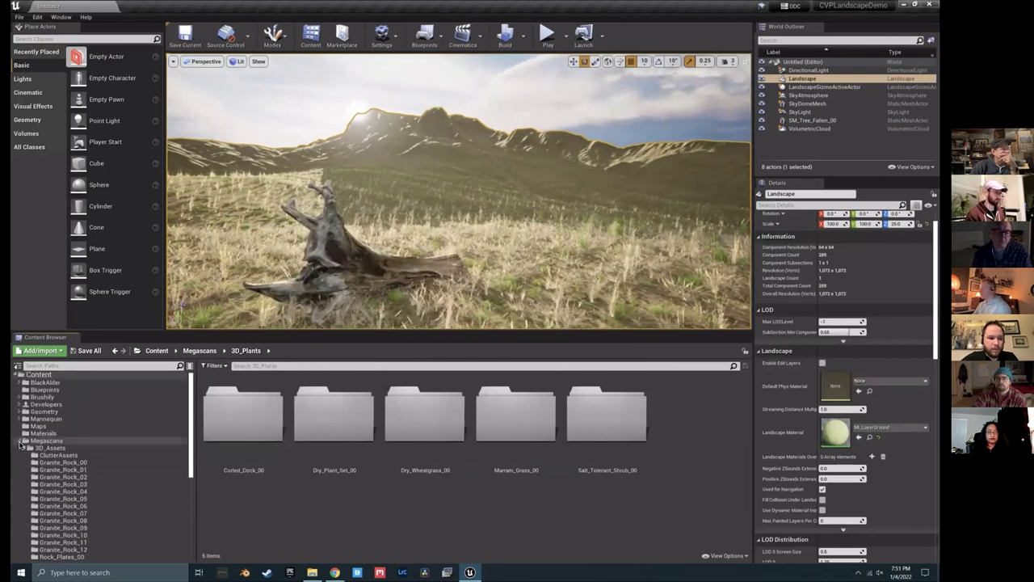
pyautogui.click(22, 441)
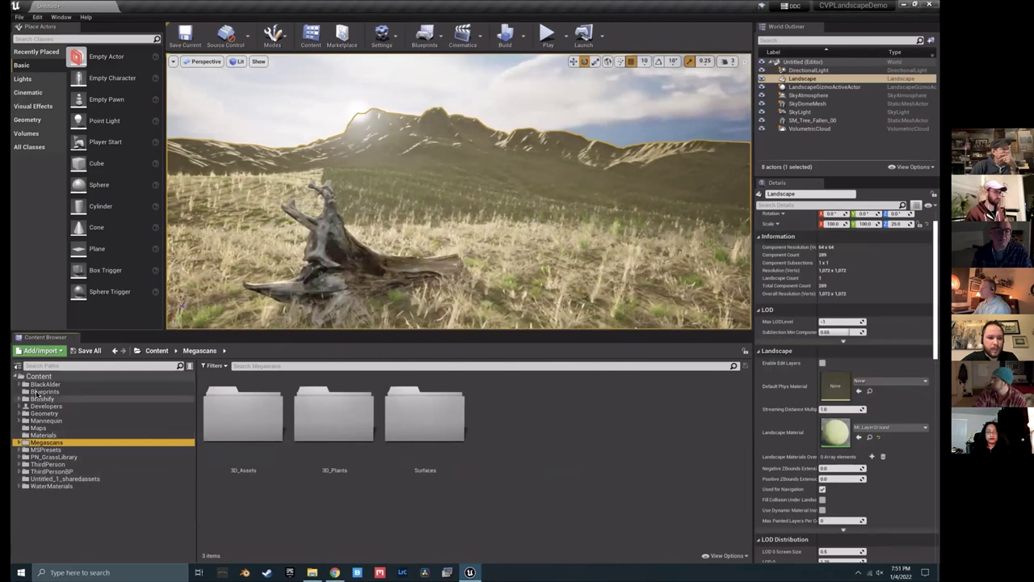
# Step: Expand the BlackAlder folder, look at its FoliageTypes assets, and open the SimpleWind geometry folder
pyautogui.click(69, 385)
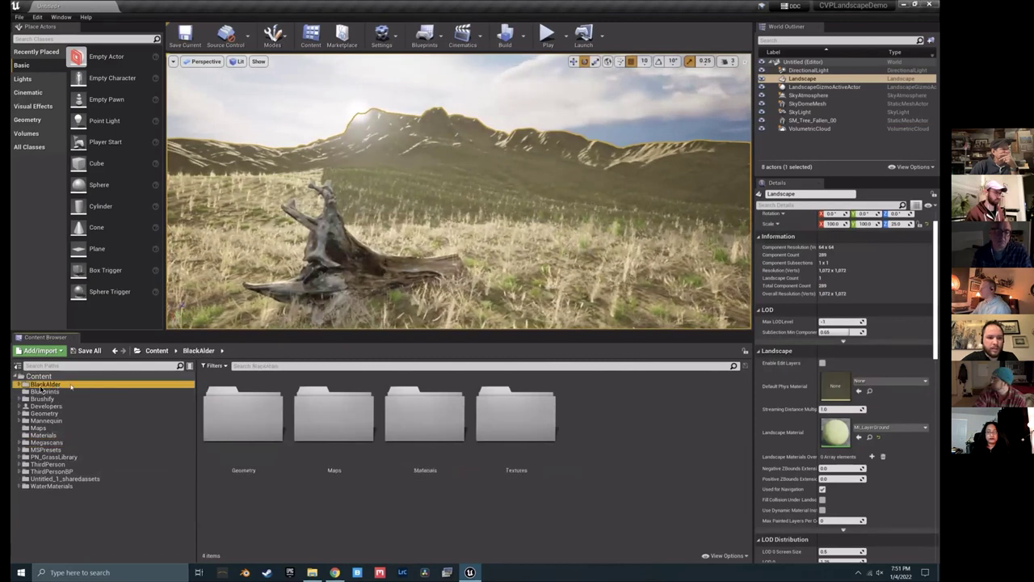
pyautogui.click(19, 385)
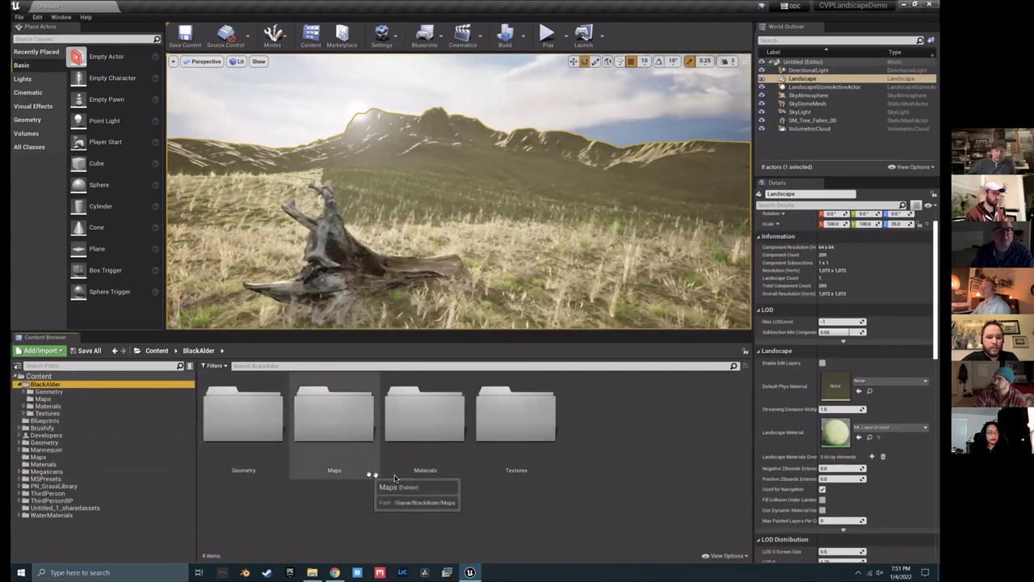
pyautogui.doubleClick(246, 428)
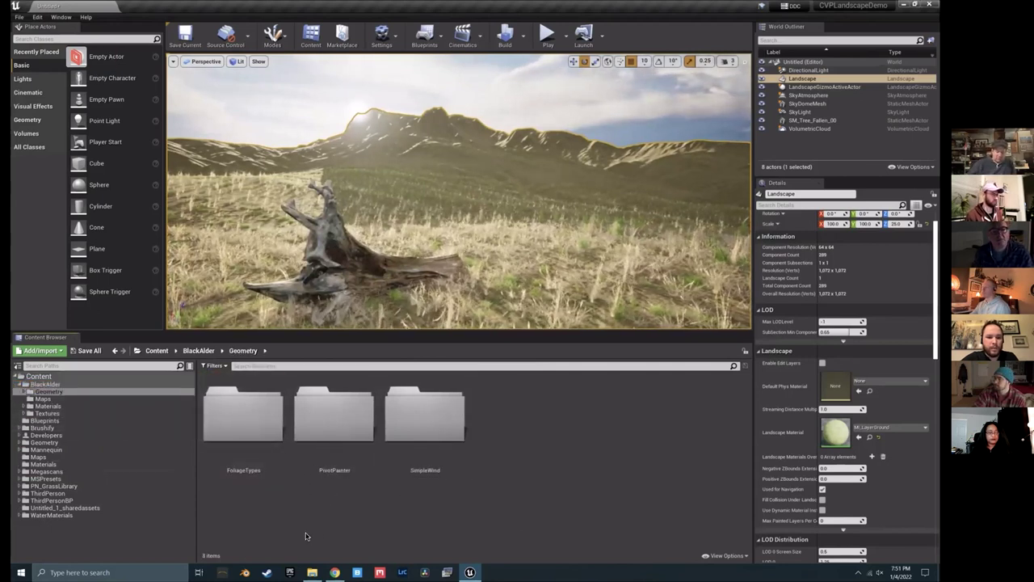
pyautogui.doubleClick(240, 418)
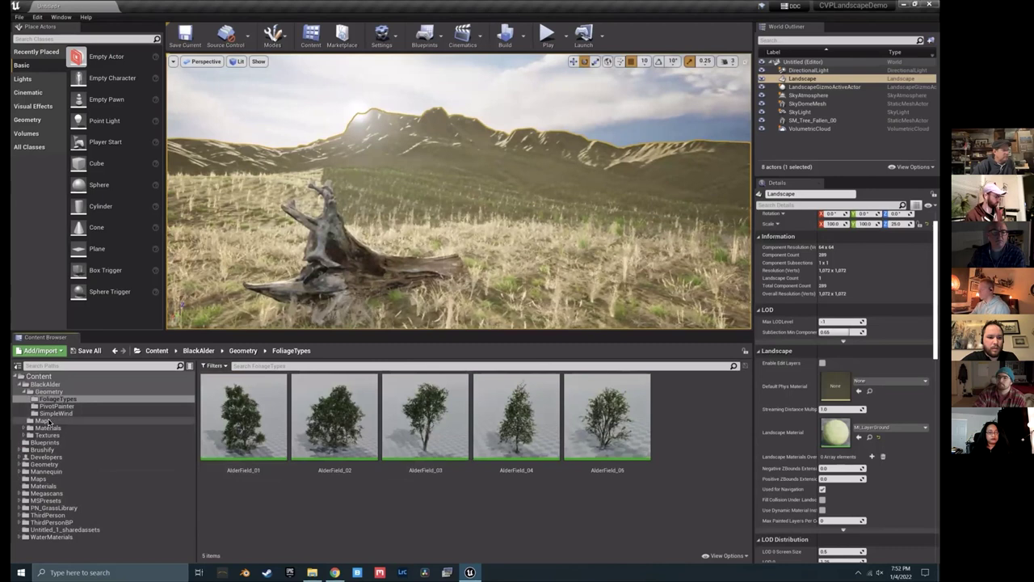
pyautogui.moveTo(56, 402); pyautogui.dragTo(522, 254)
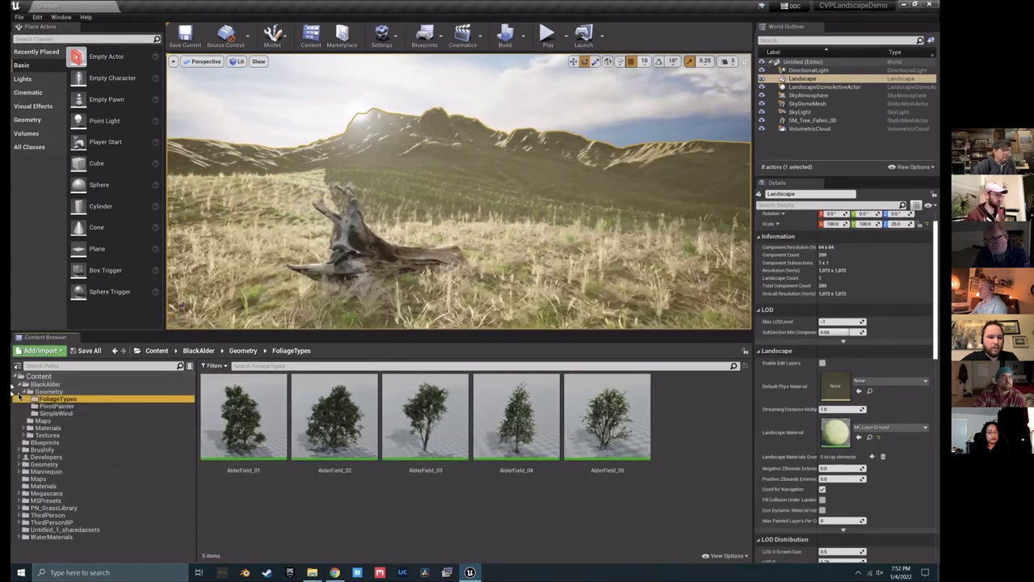
pyautogui.click(53, 413)
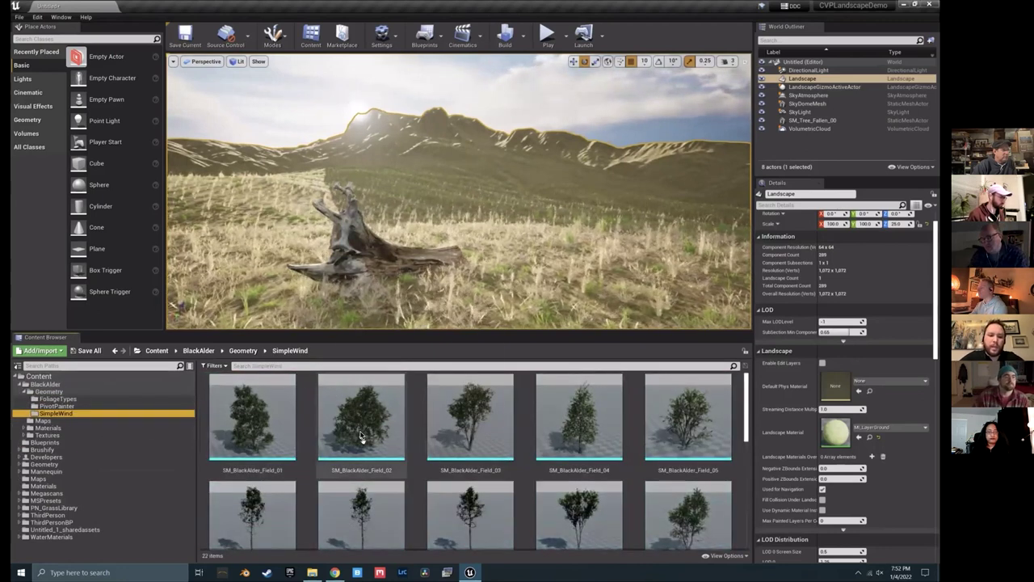
# Step: Place SM_BlackAlder_Field_02 on the grass and move it sideways, away from the fallen tree, so its branches frame the view
pyautogui.moveTo(361, 416); pyautogui.dragTo(626, 251)
pyautogui.click(557, 283)
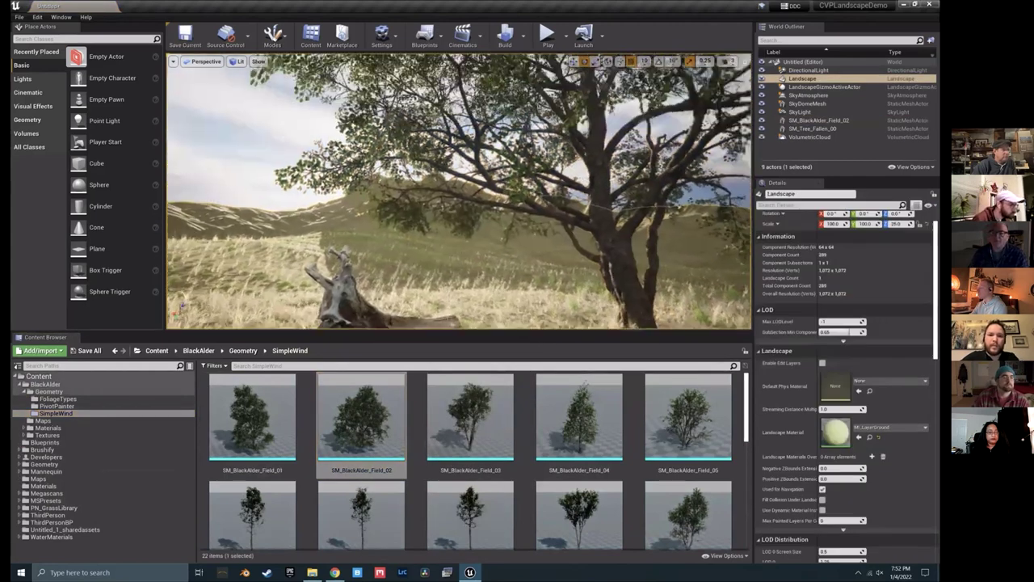
pyautogui.click(613, 252)
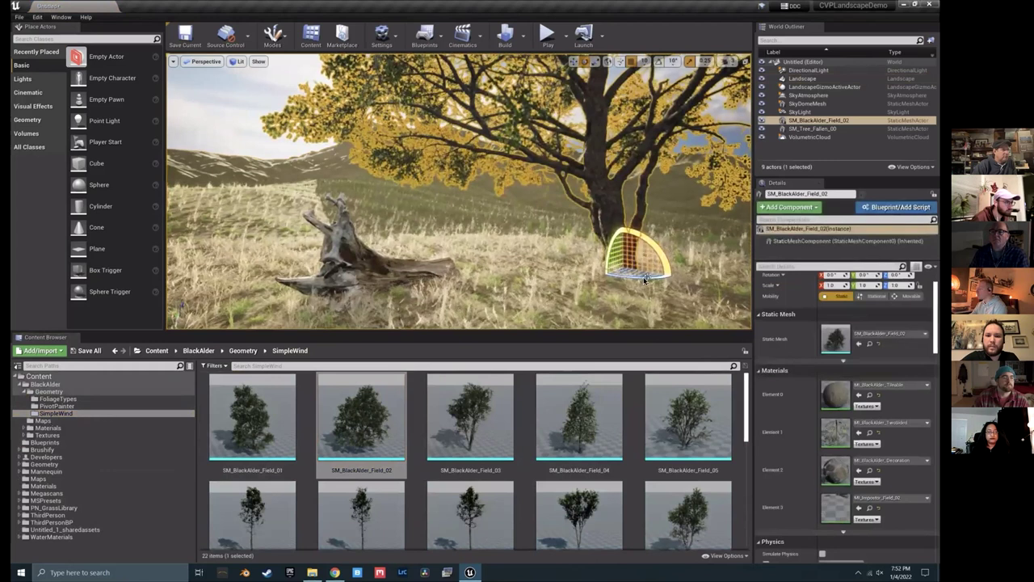
pyautogui.press('w')
pyautogui.moveTo(594, 264); pyautogui.dragTo(777, 283)
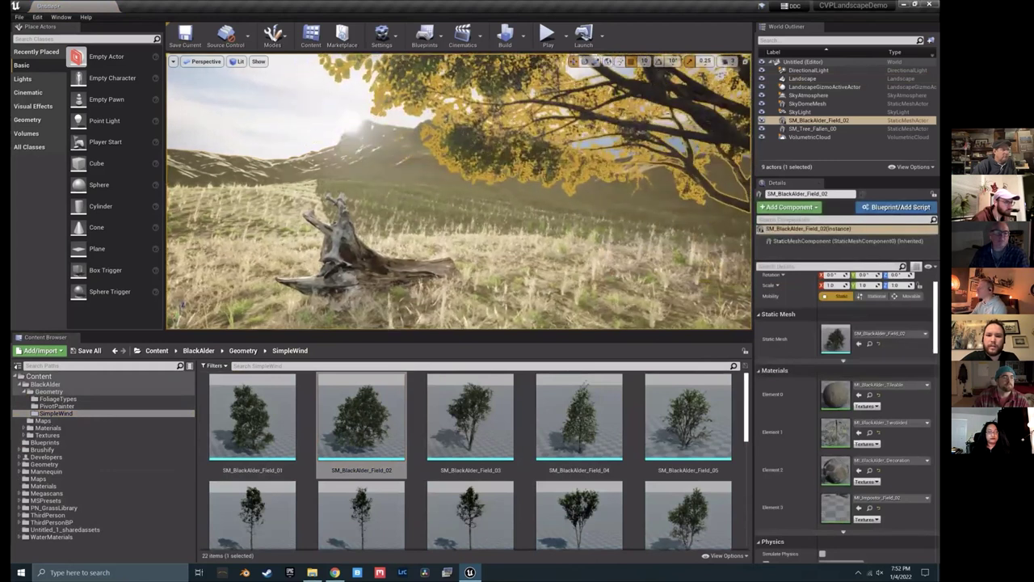
# Step: Place SM_BlackAlder_Field_04 on the grass beside the fallen tree, on the side opposite SM_BlackAlder_Field_02
pyautogui.click(402, 430)
pyautogui.click(662, 440)
pyautogui.scroll(-1, 572, 434)
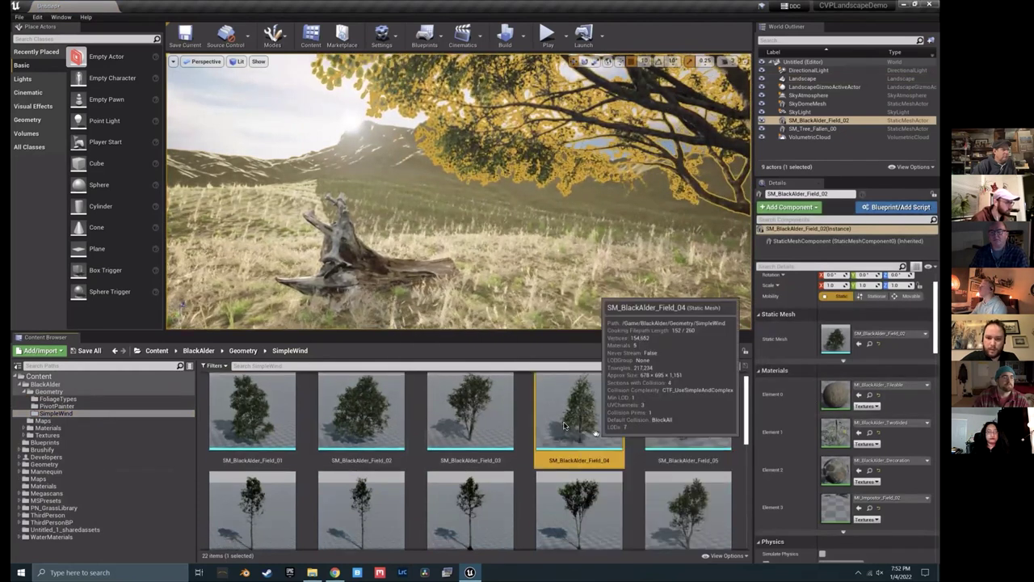
pyautogui.moveTo(577, 414); pyautogui.dragTo(183, 255)
pyautogui.moveTo(212, 296); pyautogui.dragTo(181, 305, button='right')
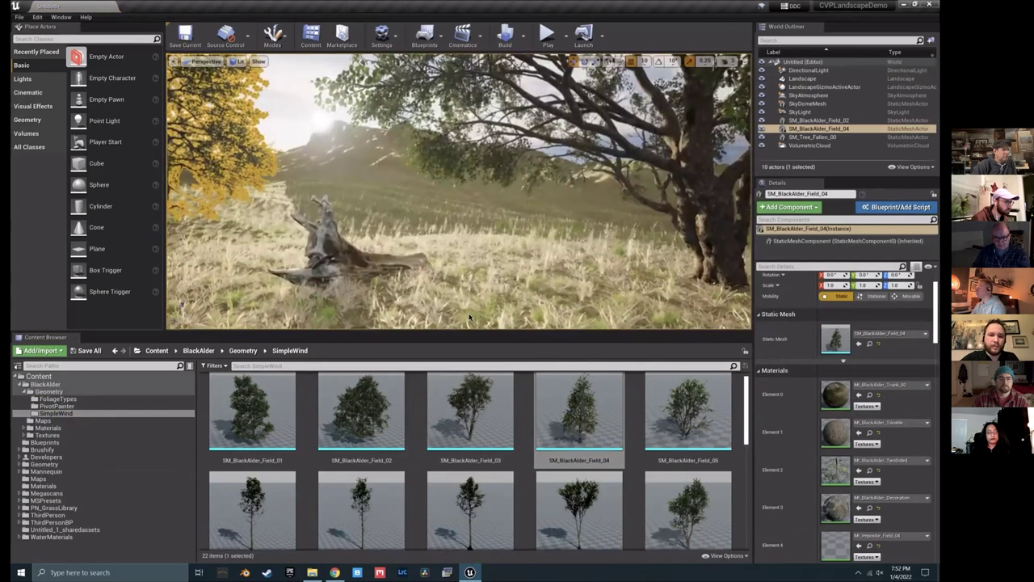
# Step: Move the fallen tree closer to the foreground, on the side of SM_BlackAlder_Field_04, and frame it between both alders
pyautogui.click(495, 227)
pyautogui.moveTo(495, 227); pyautogui.dragTo(495, 227, button='right')
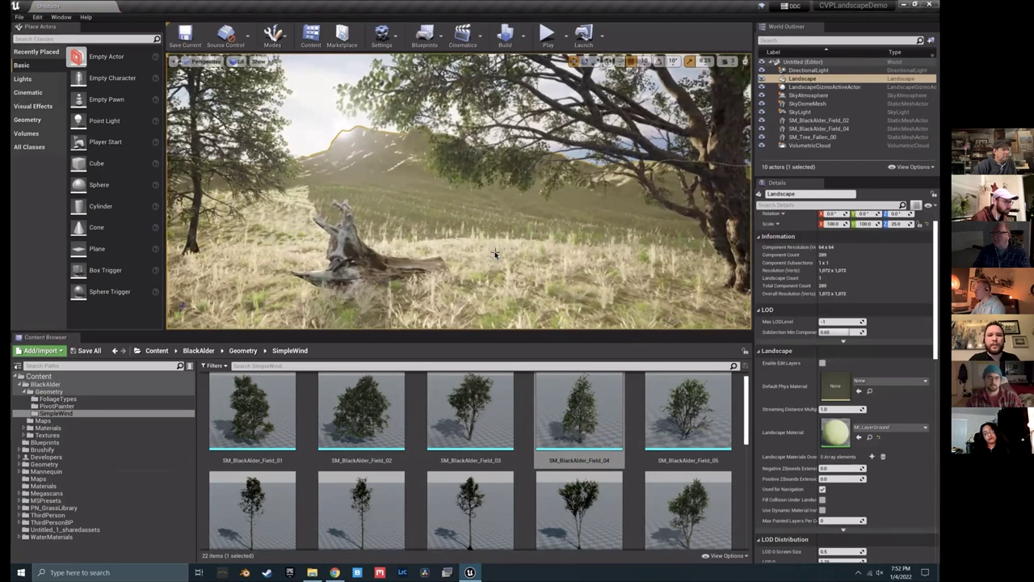
pyautogui.click(364, 295)
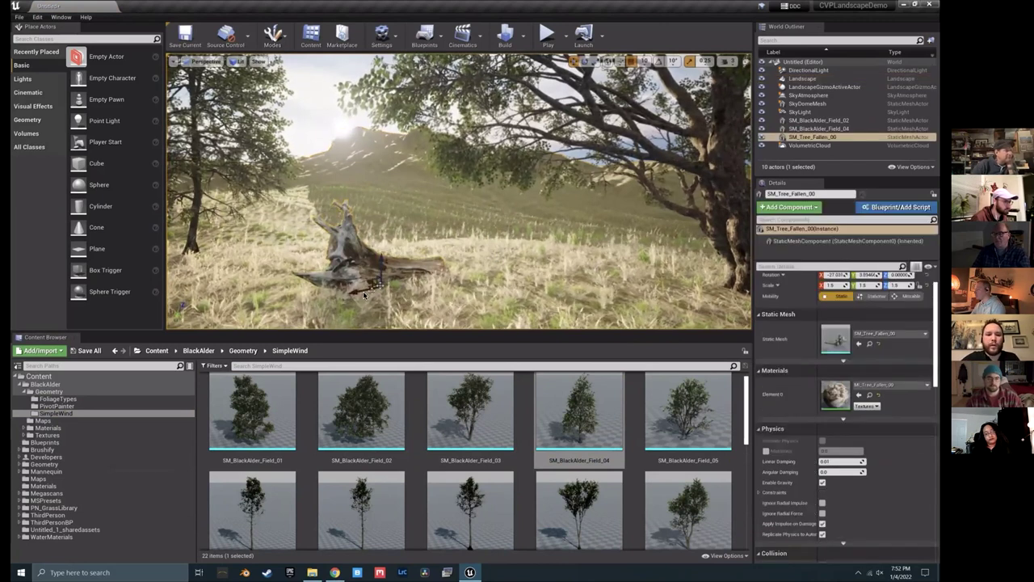
pyautogui.moveTo(314, 303); pyautogui.dragTo(258, 316)
pyautogui.click(430, 268)
pyautogui.moveTo(429, 268); pyautogui.dragTo(381, 299, button='right')
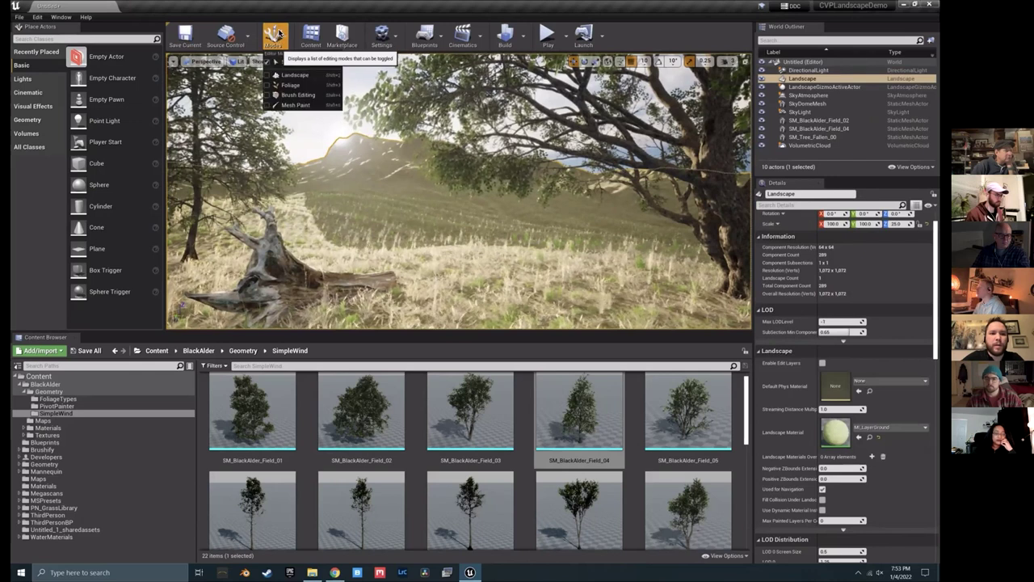
# Step: Switch to the Foliage editing mode, open the BlackAlder FoliageTypes folder, and look over its AlderField assets
pyautogui.click(289, 86)
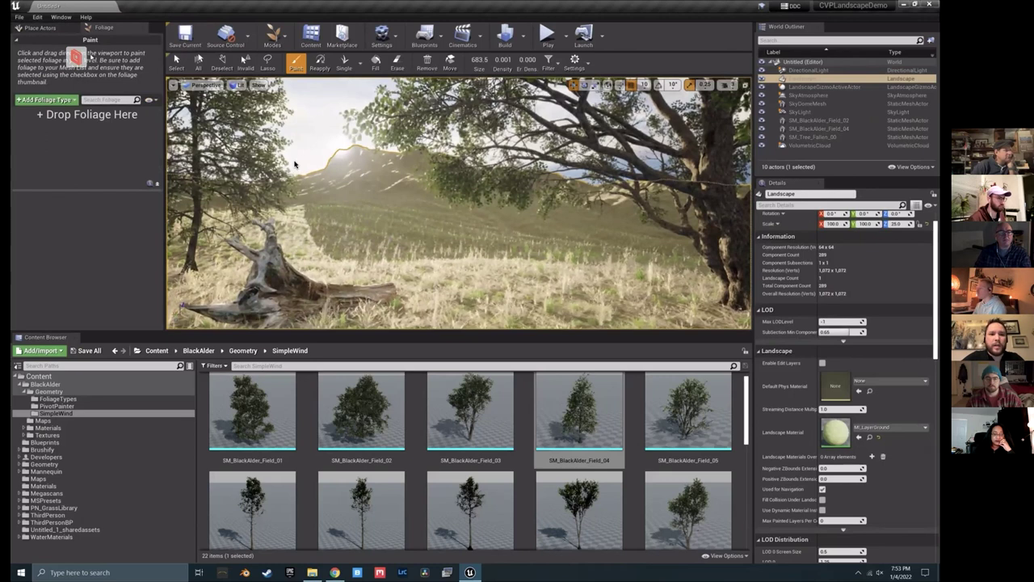
pyautogui.click(58, 399)
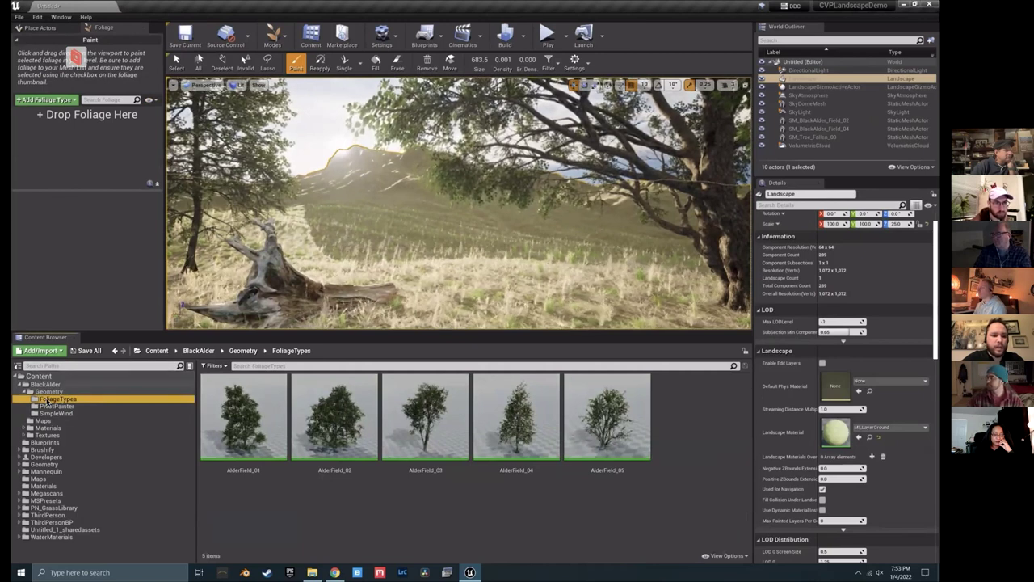
pyautogui.click(39, 385)
pyautogui.click(65, 399)
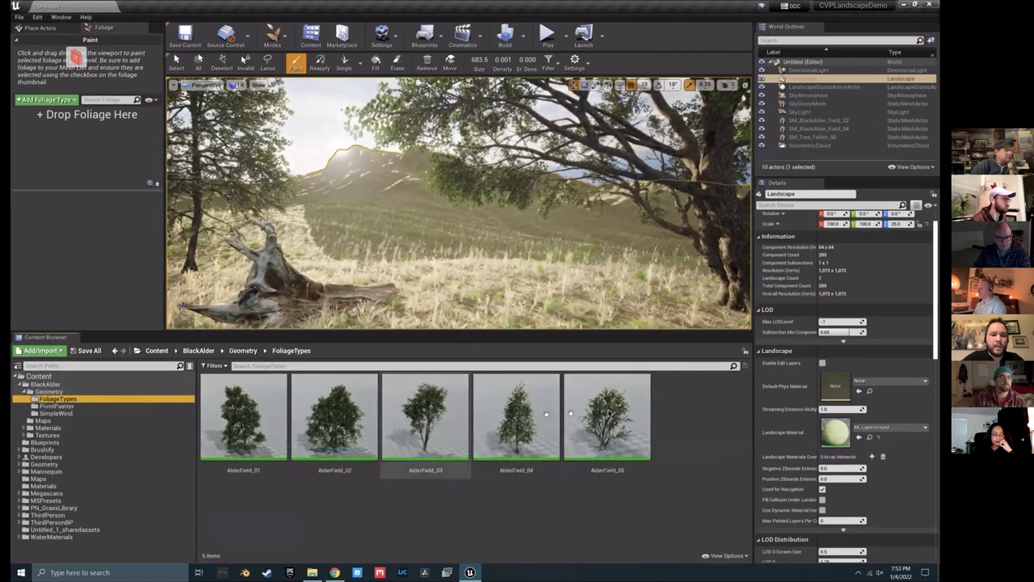
pyautogui.click(236, 440)
pyautogui.click(334, 416)
pyautogui.click(426, 415)
pyautogui.click(621, 424)
pyautogui.click(406, 488)
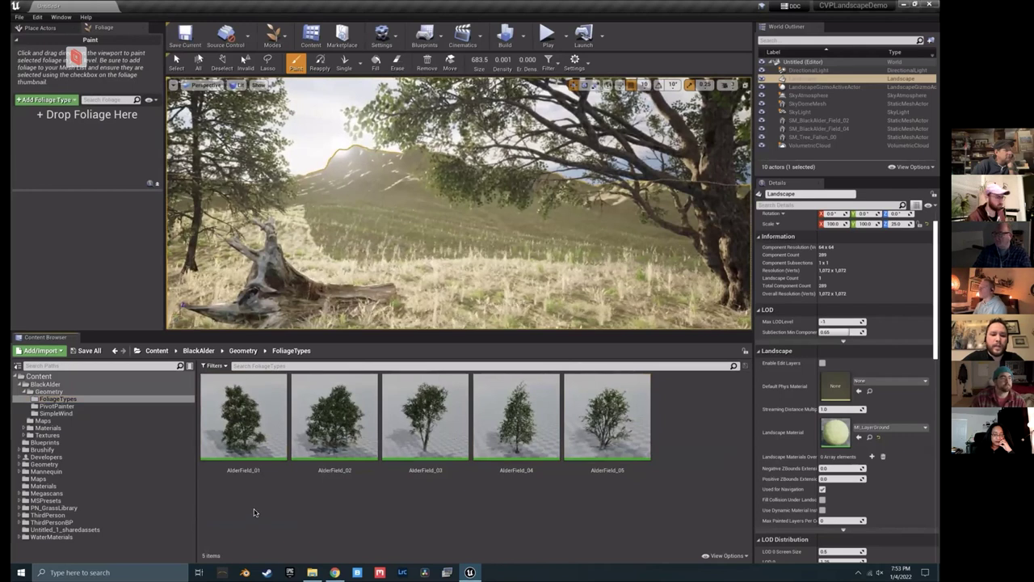
# Step: Open the AlderField_01 foliage type, examine its placement and instance settings, and close its editor
pyautogui.doubleClick(250, 416)
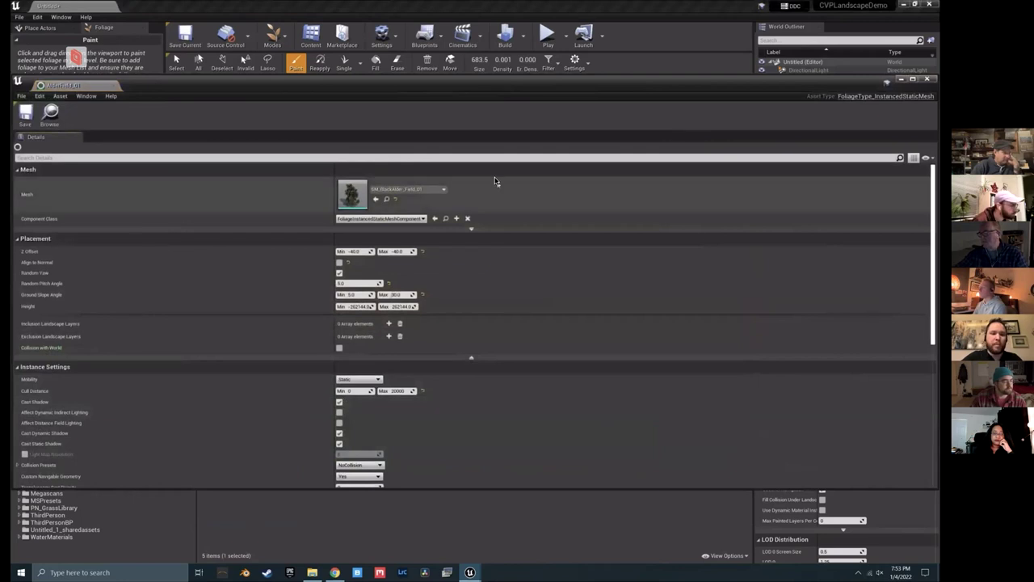
pyautogui.moveTo(165, 87); pyautogui.dragTo(353, 70)
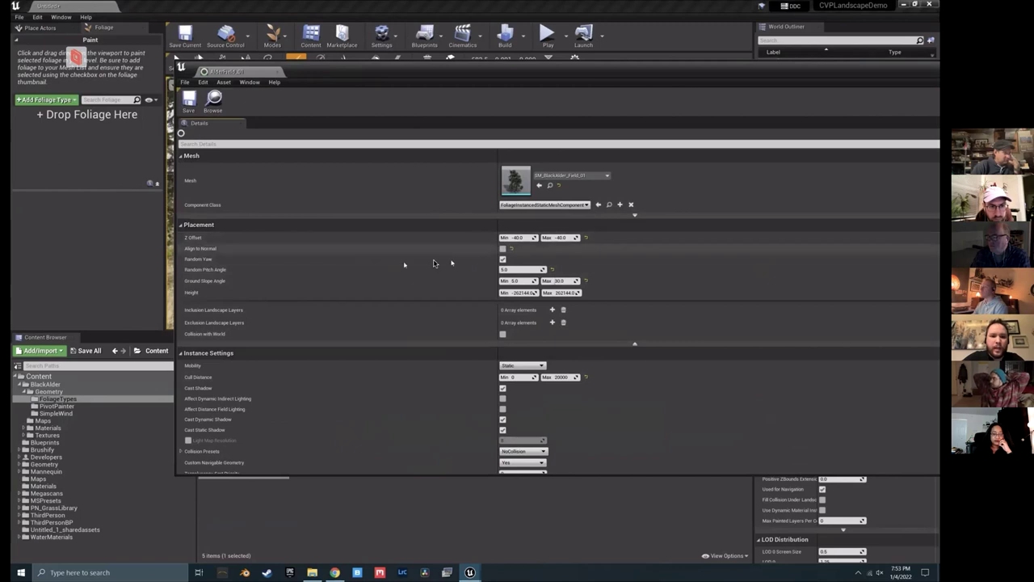
pyautogui.click(502, 260)
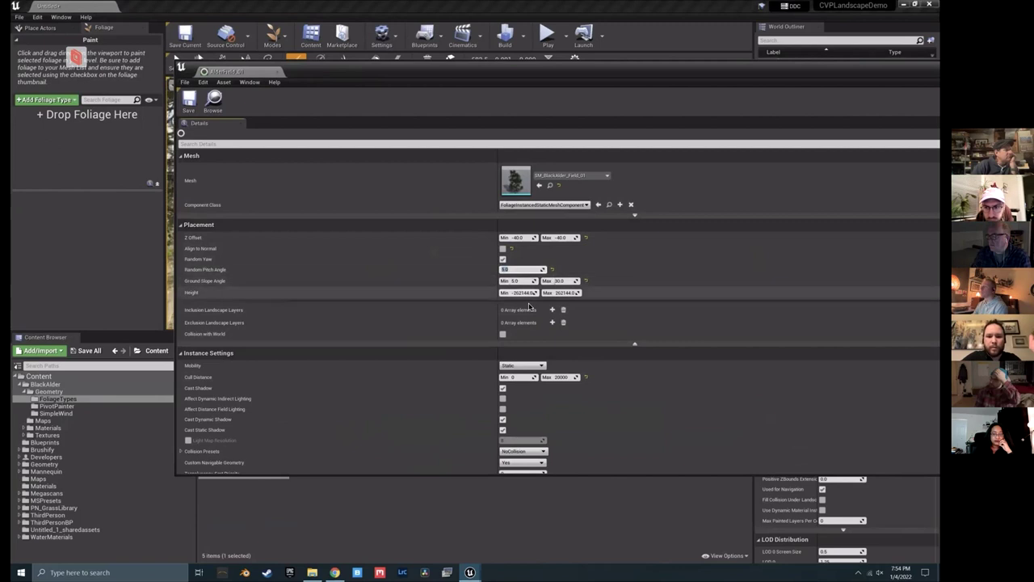
pyautogui.scroll(-3, 381, 226)
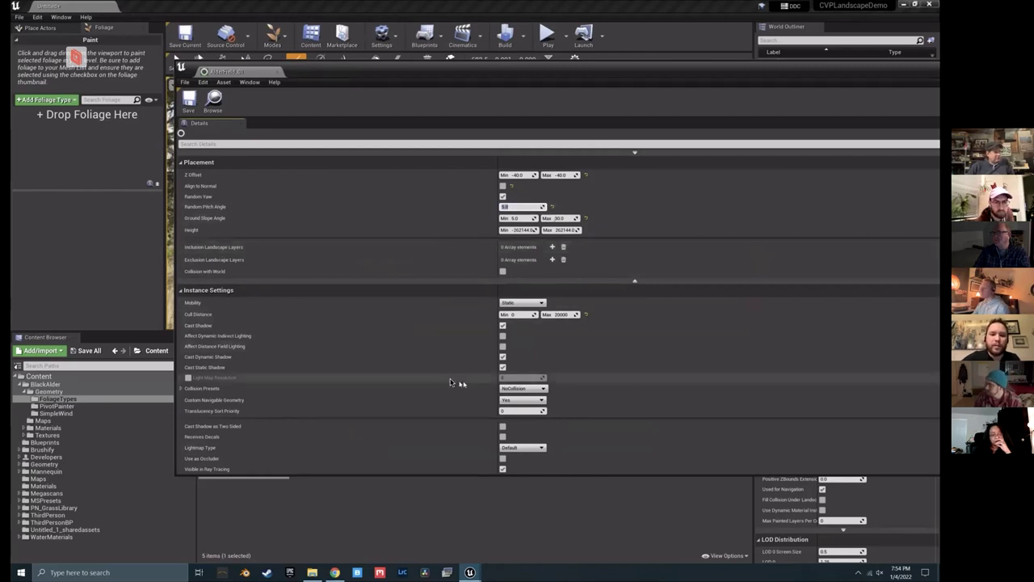
pyautogui.scroll(-2, 452, 381)
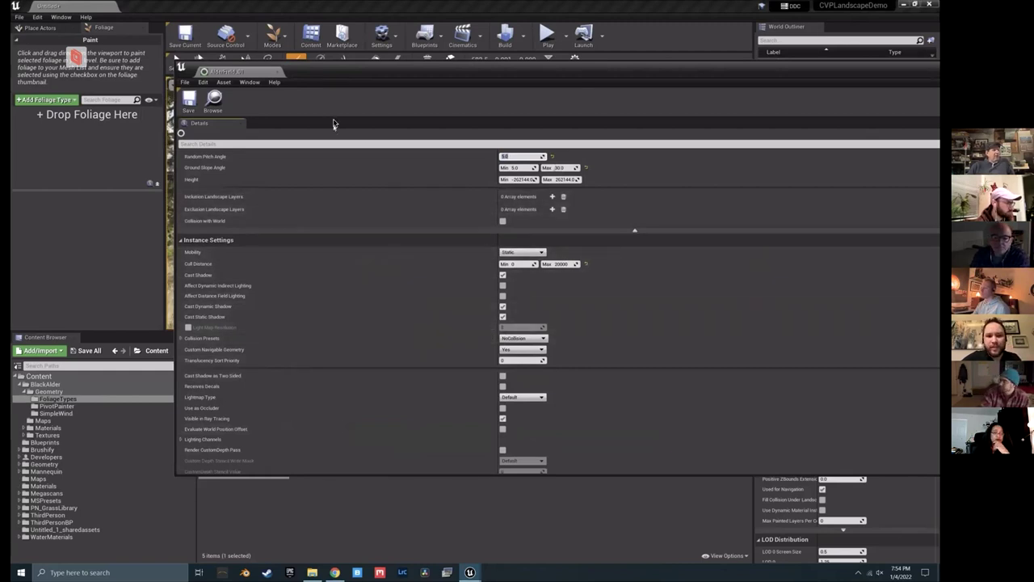
pyautogui.click(278, 73)
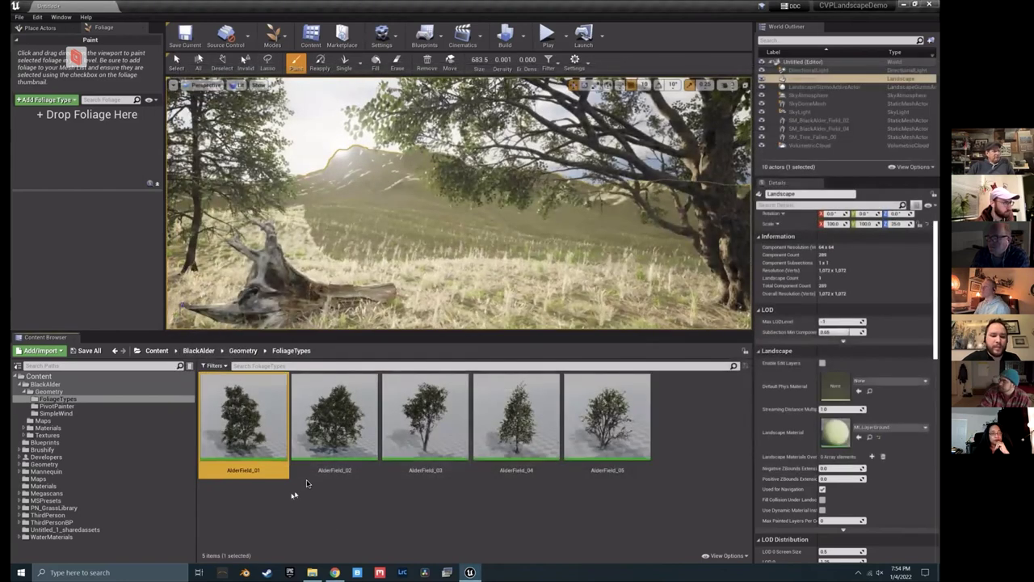
# Step: Add the foliage types AlderField_01 through AlderField_05 to the foliage paint list and select AlderField_01 there
pyautogui.click(250, 510)
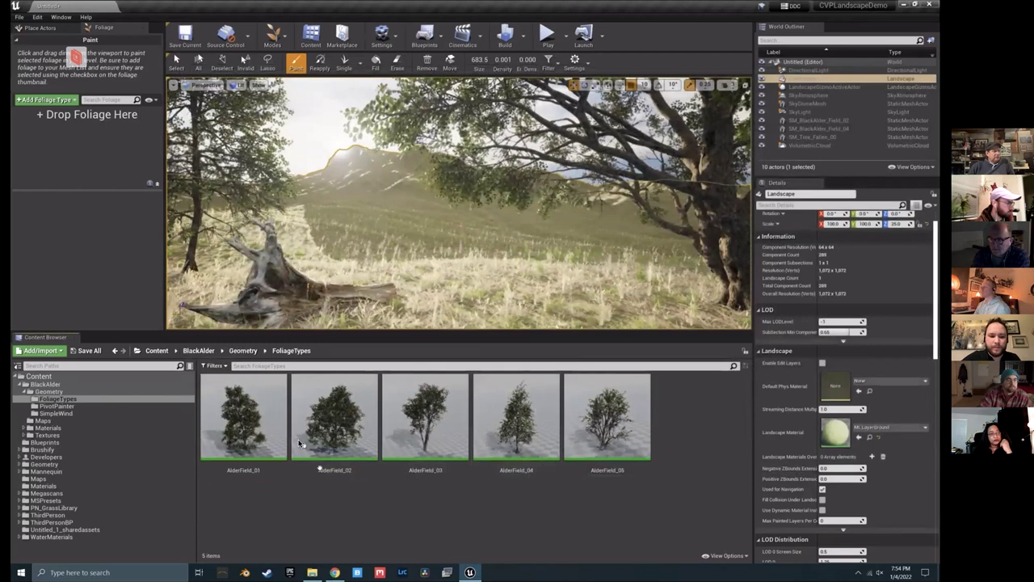
pyautogui.click(257, 428)
pyautogui.keyDown('shift'); pyautogui.click(599, 420); pyautogui.keyUp('shift')
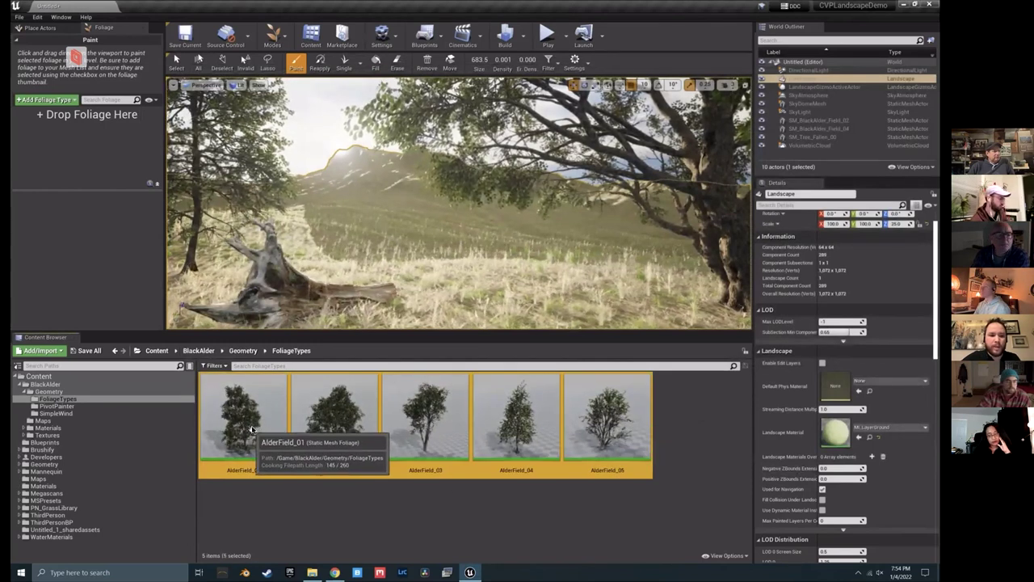
pyautogui.moveTo(251, 434); pyautogui.dragTo(84, 143)
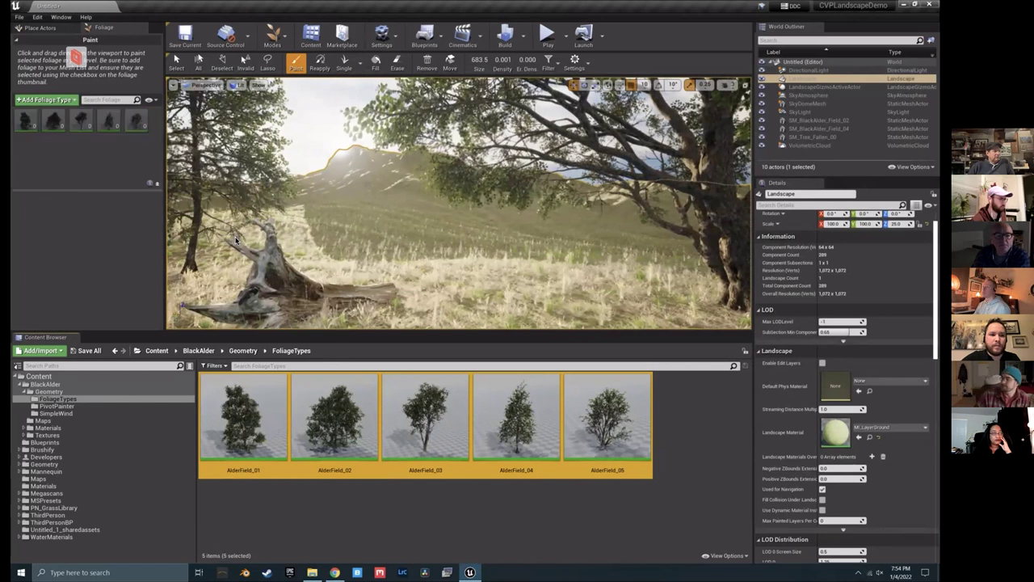
pyautogui.click(25, 119)
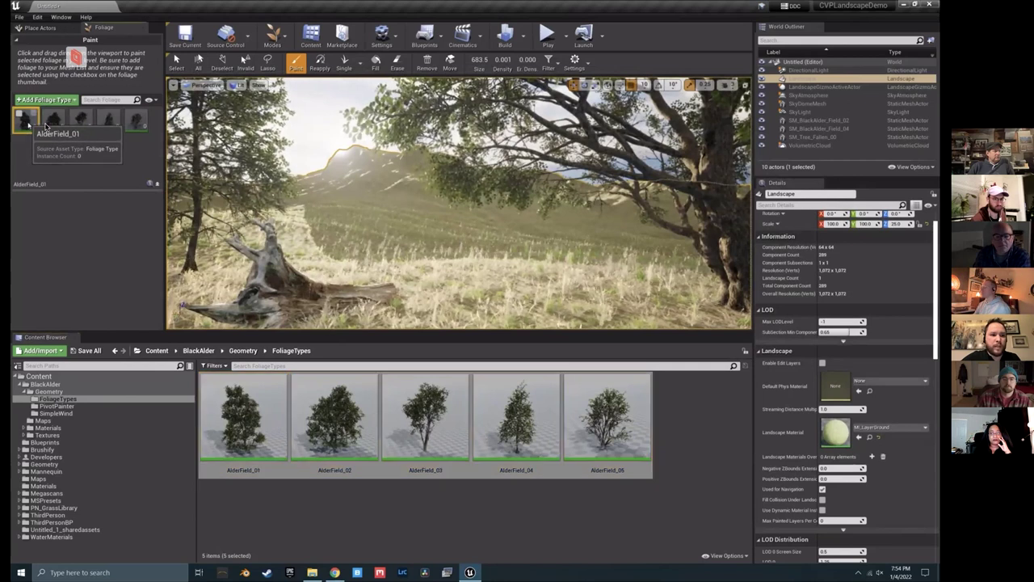
# Step: Select the foliage types AlderField_01 through AlderField_05 together and activate all of them for painting
pyautogui.keyDown('shift'); pyautogui.click(137, 121); pyautogui.keyUp('shift')
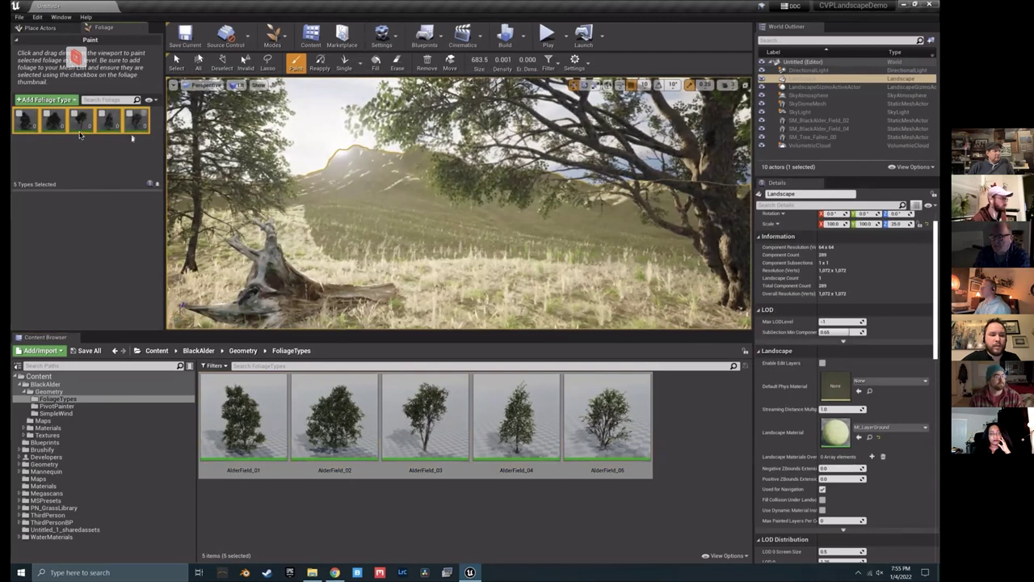
pyautogui.click(20, 115)
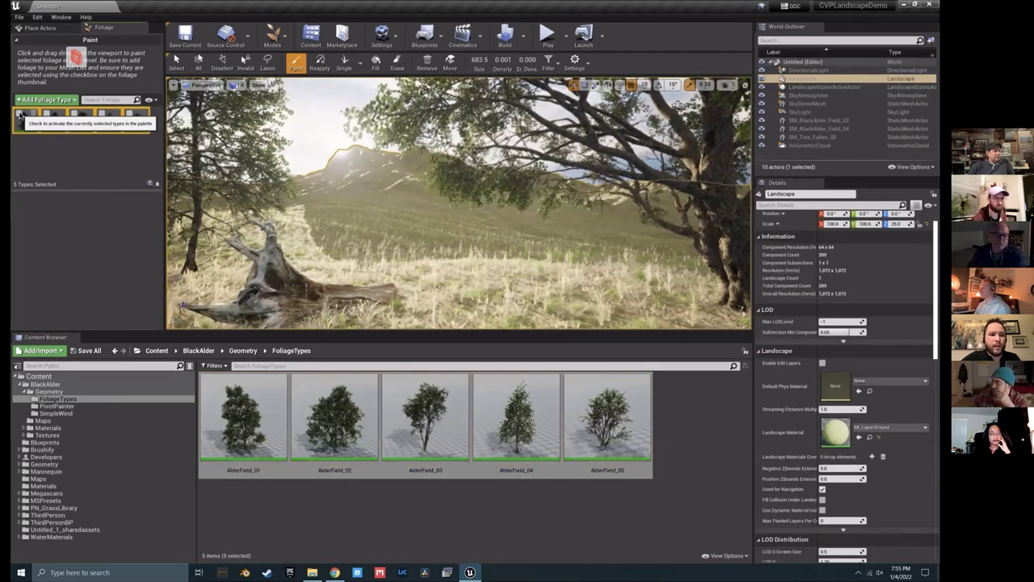
pyautogui.click(19, 115)
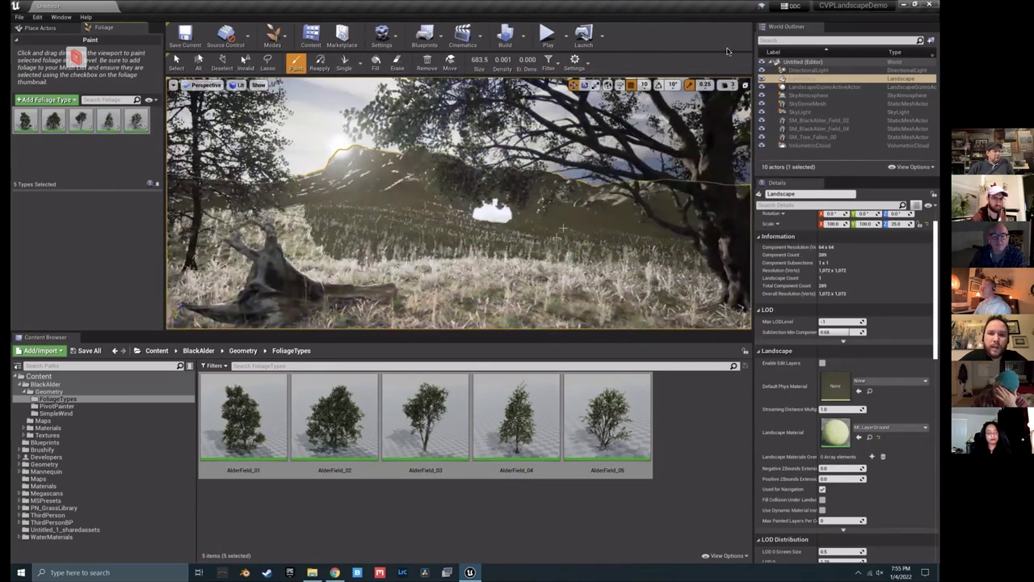
# Step: Paint alder trees on the slope behind the fallen tree and in the field beside SM_BlackAlder_Field_04
pyautogui.moveTo(385, 217)
pyautogui.mouseDown(button='right')
pyautogui.moveTo(398, 223)
pyautogui.moveTo(419, 155)
pyautogui.mouseUp(button='right')
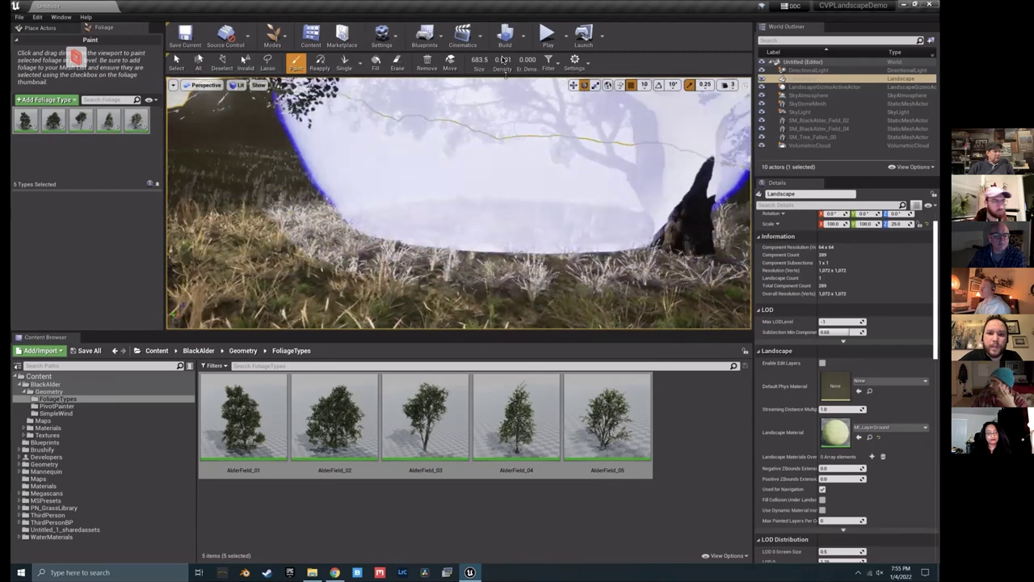
pyautogui.moveTo(263, 198)
pyautogui.mouseDown(button='right')
pyautogui.moveTo(176, 194)
pyautogui.moveTo(197, 190)
pyautogui.mouseUp(button='right')
pyautogui.moveTo(303, 189); pyautogui.dragTo(306, 212, button='right')
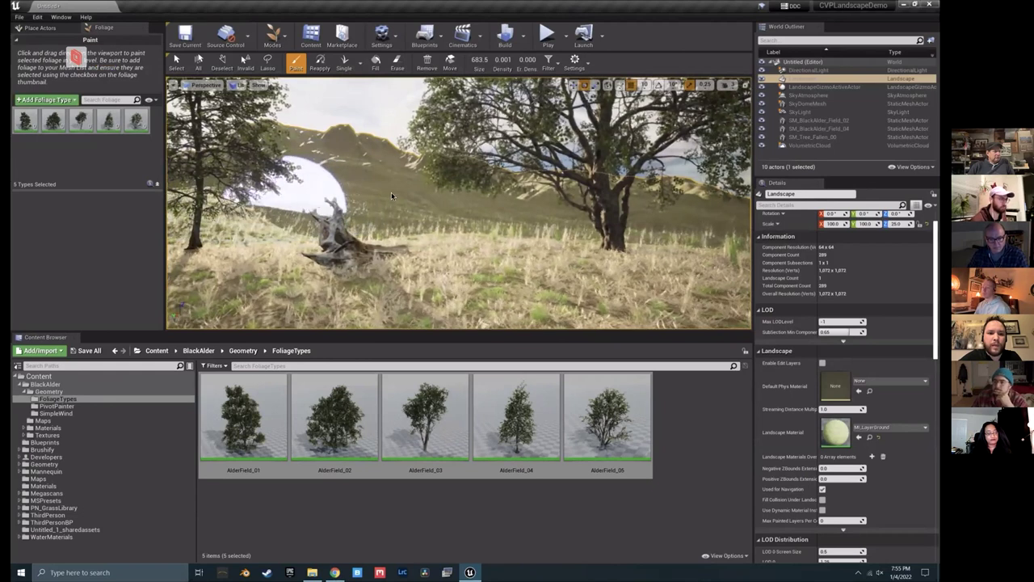
pyautogui.click(397, 219)
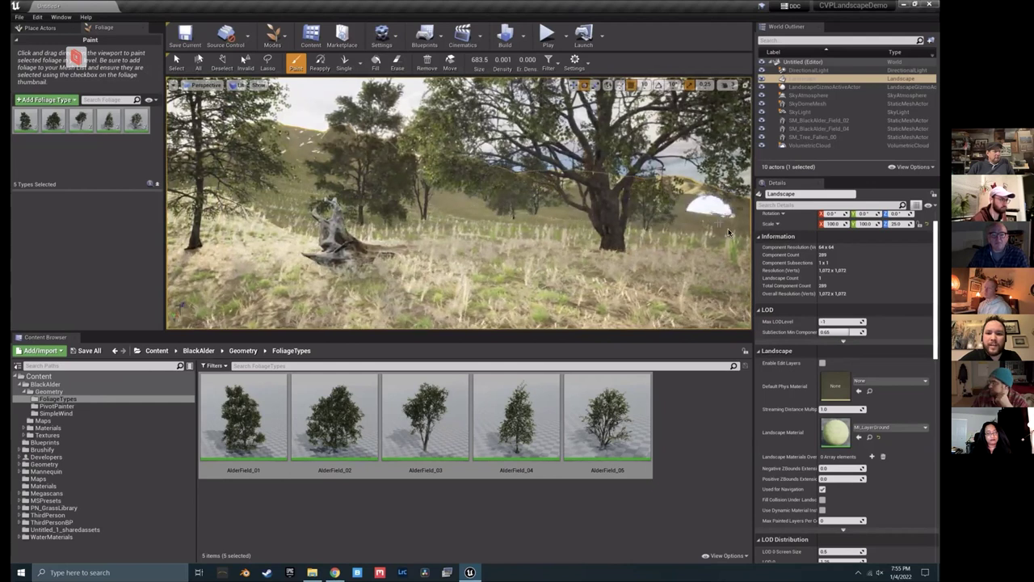
pyautogui.moveTo(634, 236)
pyautogui.mouseDown(button='right')
pyautogui.moveTo(614, 238)
pyautogui.moveTo(649, 230)
pyautogui.mouseUp(button='right')
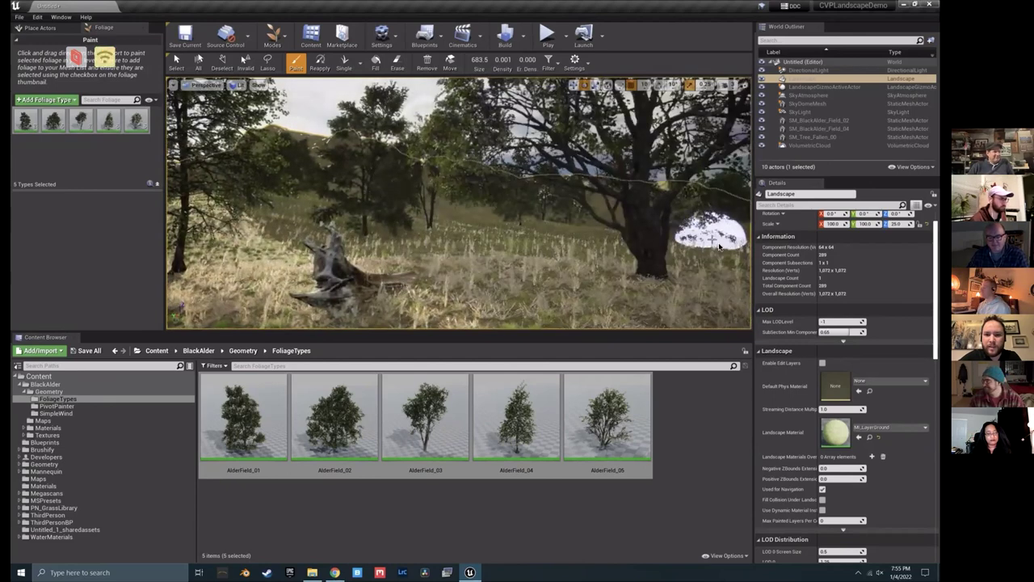
pyautogui.rightClick(654, 262)
# Step: Paint further alder groups across the valley and open slopes, working from above, and return to the foreground framing
pyautogui.moveTo(468, 218)
pyautogui.mouseDown(button='right')
pyautogui.moveTo(428, 217)
pyautogui.moveTo(425, 240)
pyautogui.moveTo(401, 226)
pyautogui.moveTo(452, 239)
pyautogui.moveTo(437, 212)
pyautogui.moveTo(416, 238)
pyautogui.moveTo(373, 198)
pyautogui.mouseUp(button='right')
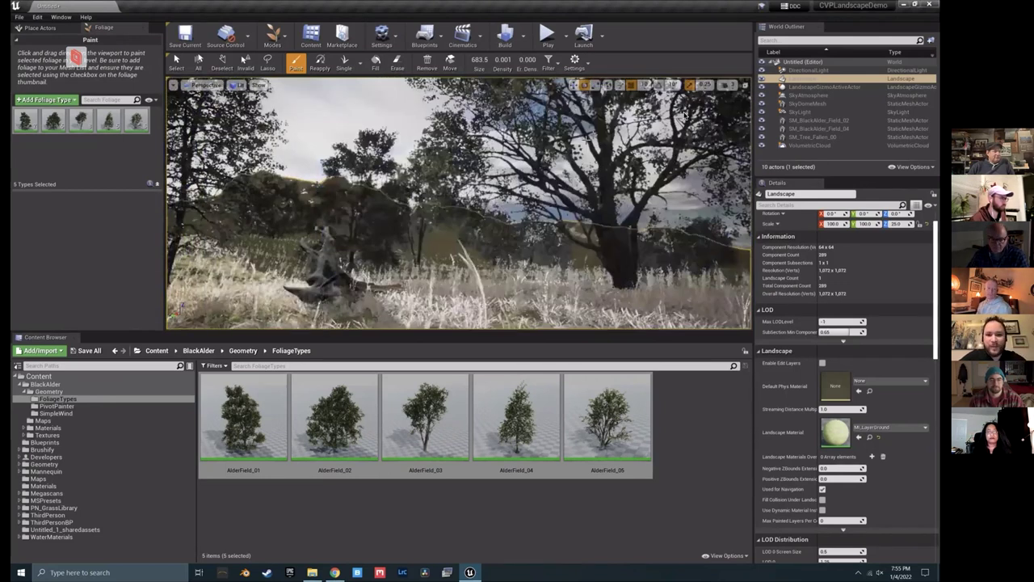
pyautogui.moveTo(670, 251); pyautogui.dragTo(664, 271, button='right')
pyautogui.moveTo(447, 224); pyautogui.dragTo(446, 224, button='right')
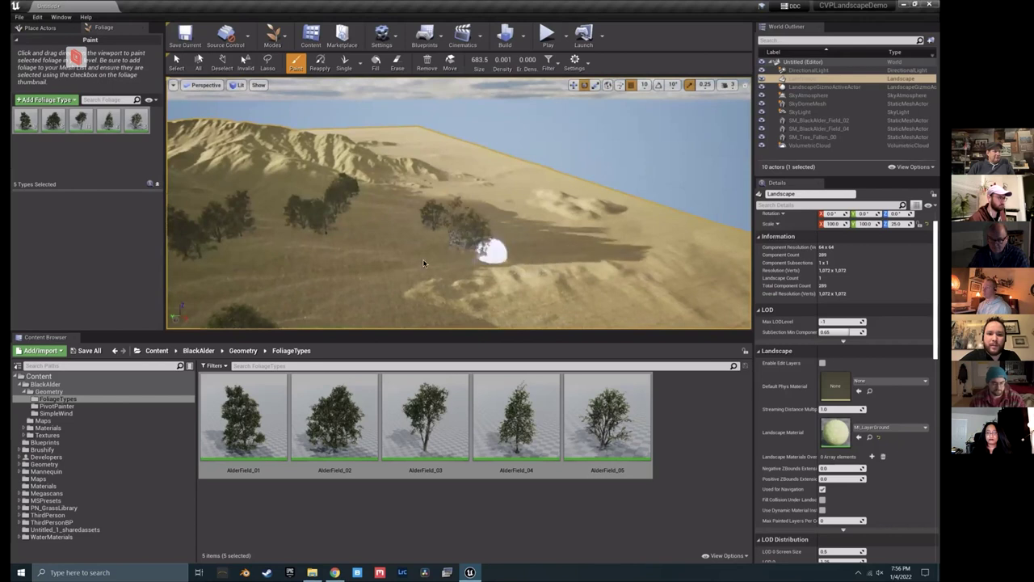
pyautogui.moveTo(410, 278)
pyautogui.mouseDown(button='right')
pyautogui.moveTo(335, 268)
pyautogui.moveTo(358, 258)
pyautogui.moveTo(301, 278)
pyautogui.mouseUp(button='right')
pyautogui.moveTo(413, 220); pyautogui.dragTo(380, 234, button='right')
pyautogui.moveTo(379, 234)
pyautogui.mouseDown()
pyautogui.moveTo(591, 231)
pyautogui.moveTo(431, 298)
pyautogui.moveTo(617, 134)
pyautogui.mouseUp()
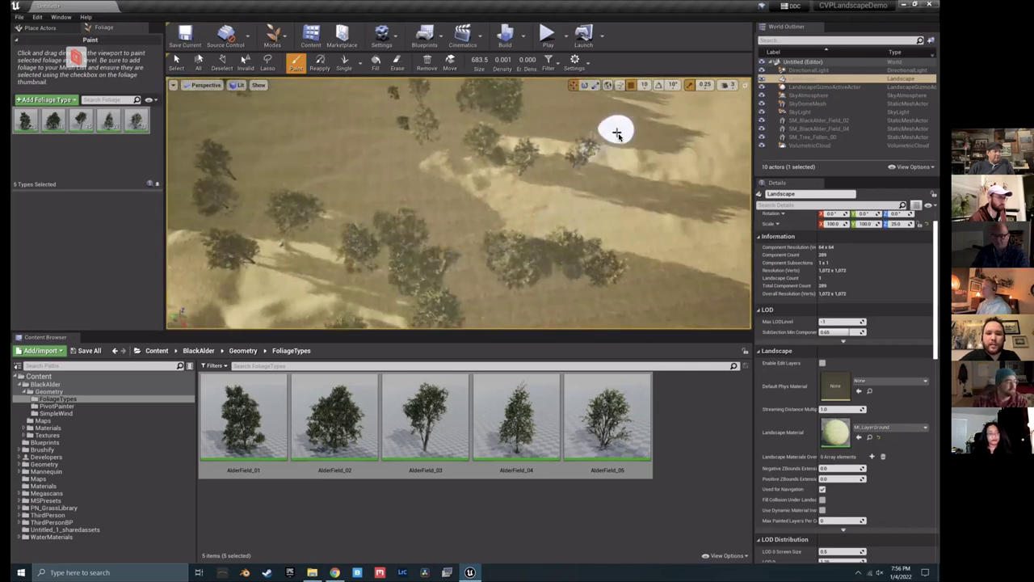
pyautogui.moveTo(653, 152)
pyautogui.mouseDown(button='right')
pyautogui.moveTo(614, 162)
pyautogui.moveTo(598, 153)
pyautogui.moveTo(598, 89)
pyautogui.moveTo(614, 101)
pyautogui.moveTo(581, 96)
pyautogui.moveTo(618, 90)
pyautogui.moveTo(578, 92)
pyautogui.moveTo(335, 266)
pyautogui.mouseUp(button='right')
pyautogui.moveTo(464, 295)
pyautogui.mouseDown(button='right')
pyautogui.moveTo(388, 291)
pyautogui.moveTo(501, 275)
pyautogui.moveTo(461, 278)
pyautogui.moveTo(469, 315)
pyautogui.moveTo(517, 242)
pyautogui.moveTo(517, 315)
pyautogui.moveTo(501, 291)
pyautogui.moveTo(485, 315)
pyautogui.moveTo(492, 299)
pyautogui.moveTo(416, 286)
pyautogui.mouseUp(button='right')
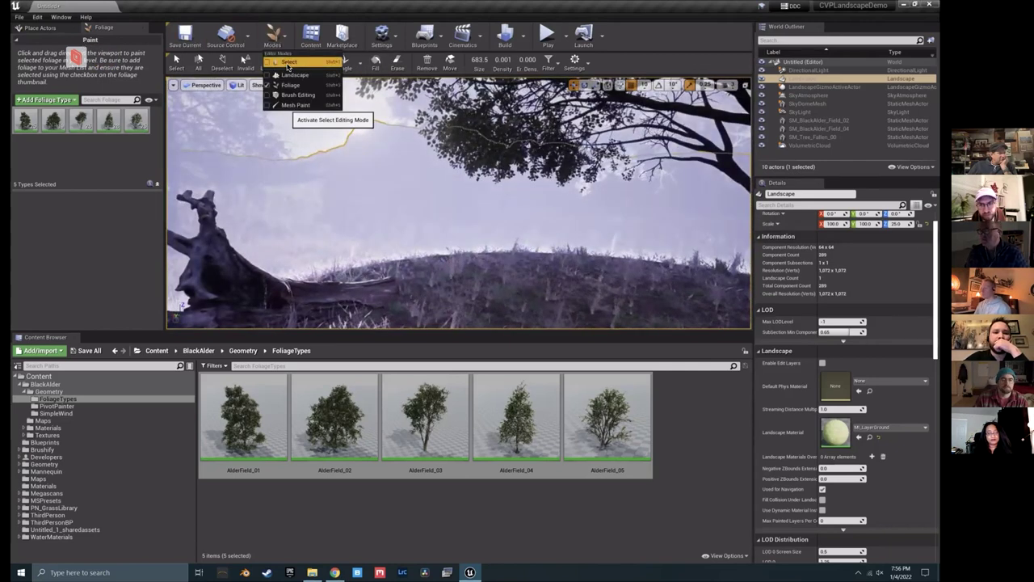
# Step: Return to the Select editing mode, enlarge the viewport, reframe the fallen tree, and select the painted alder foliage
pyautogui.click(288, 64)
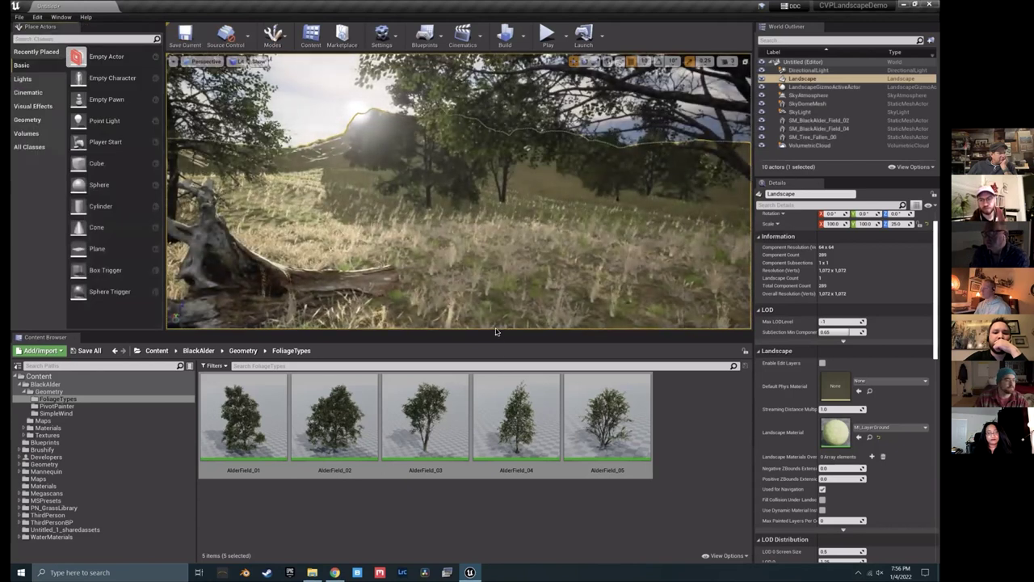
pyautogui.moveTo(495, 332); pyautogui.dragTo(479, 528)
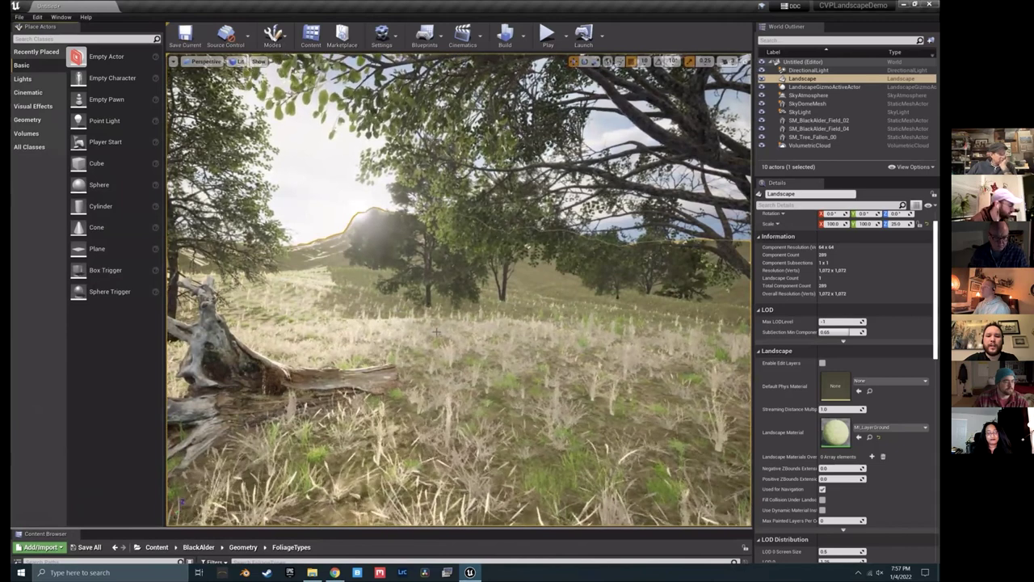
pyautogui.scroll(-5, 193, 270)
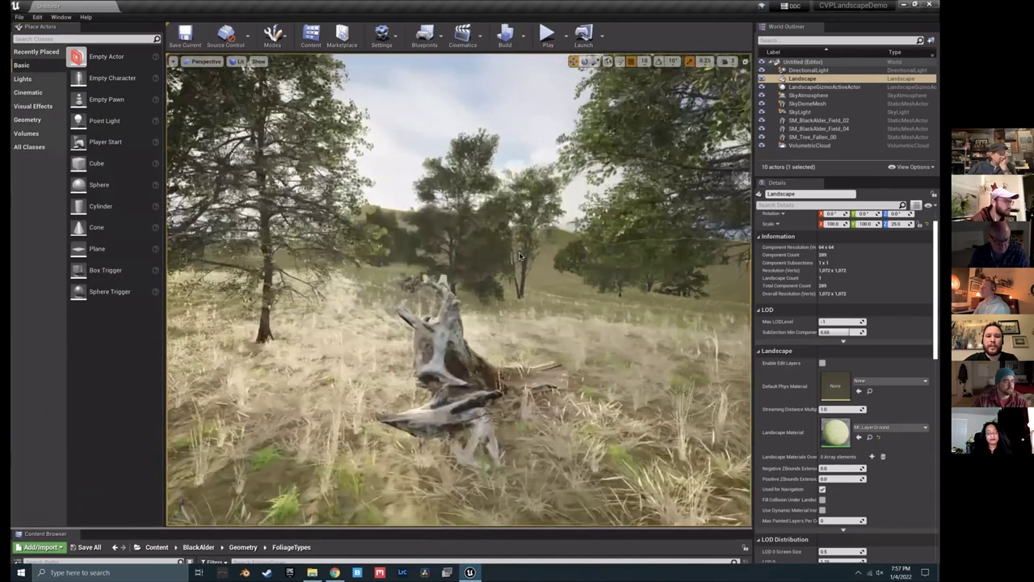
pyautogui.scroll(3, 192, 270)
pyautogui.moveTo(192, 270); pyautogui.dragTo(403, 157, button='right')
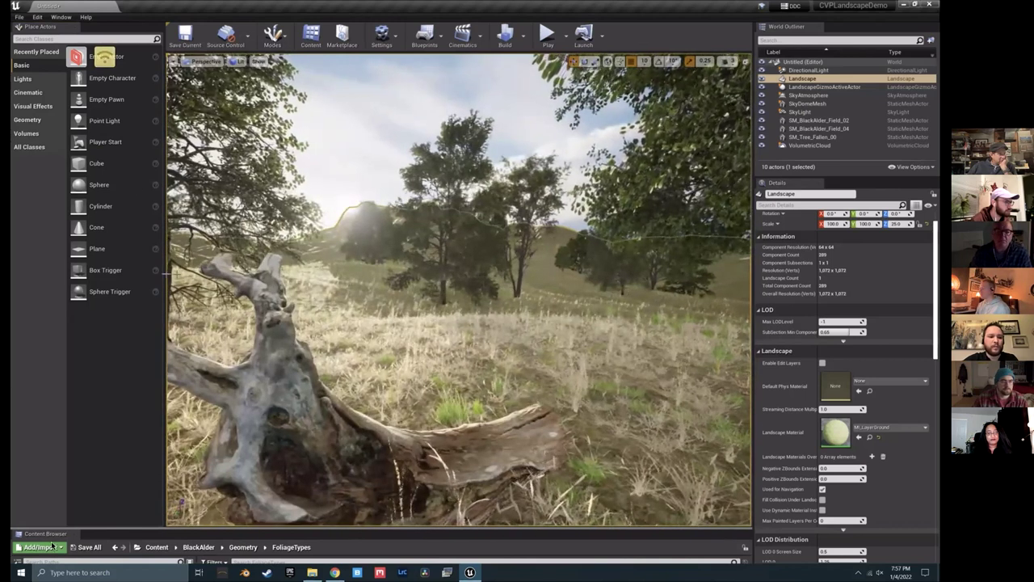
pyautogui.click(402, 156)
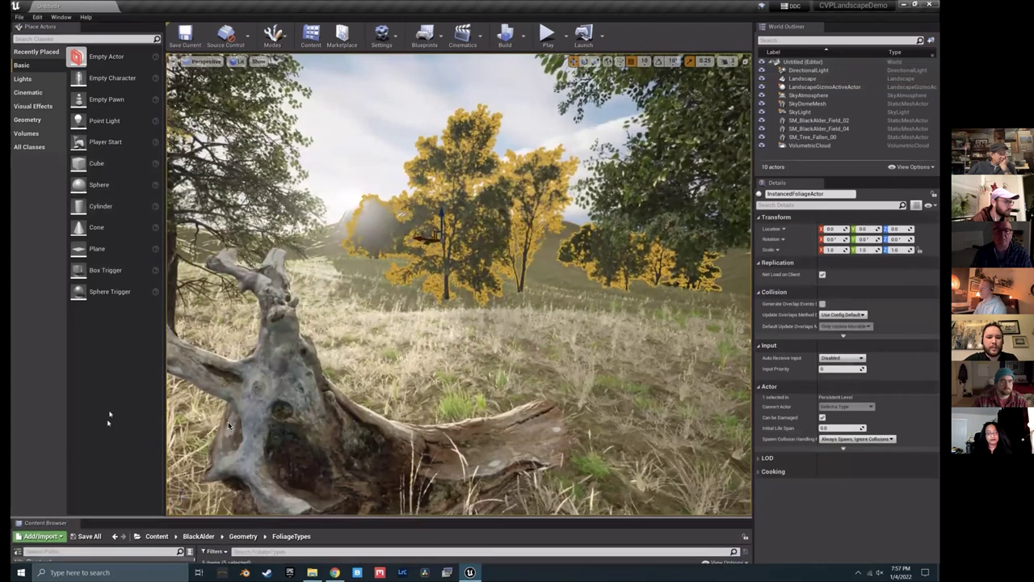
# Step: Open the AlderField_01 foliage type from the FoliageTypes folder and bring up its mesh SM_BlackAlder_Field_01 in a maximized editor
pyautogui.moveTo(78, 533); pyautogui.dragTo(121, 326)
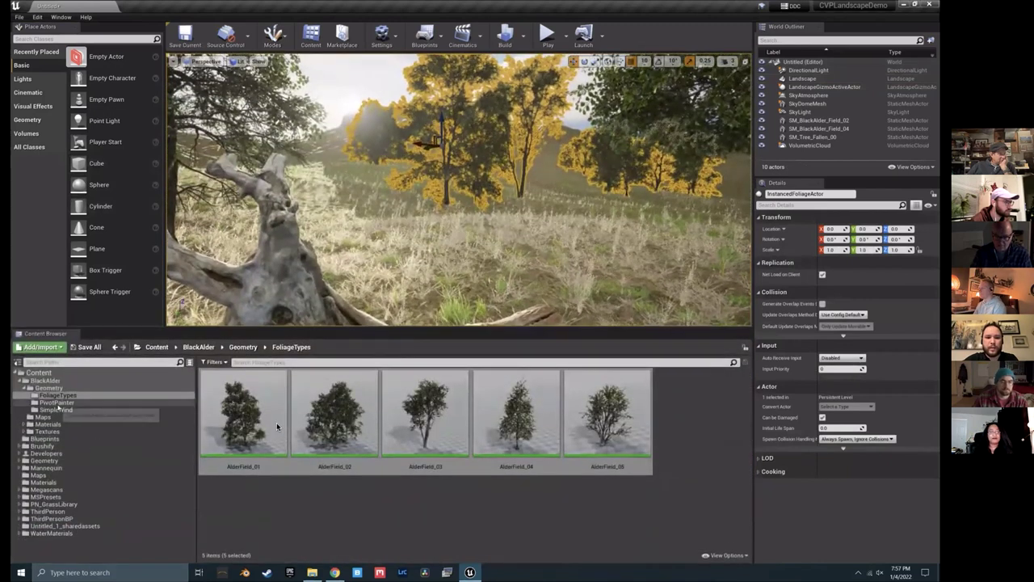
pyautogui.click(312, 500)
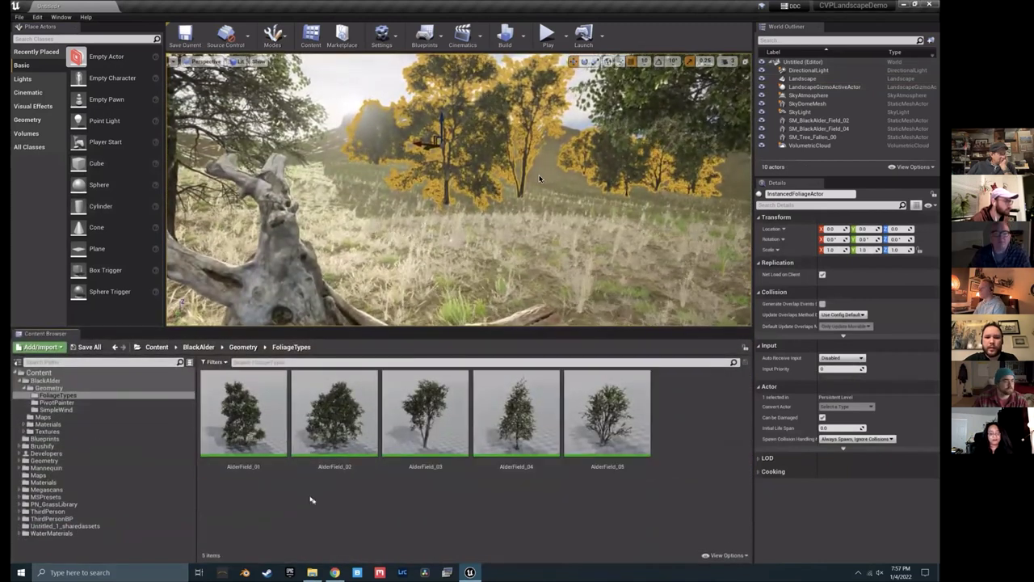
pyautogui.doubleClick(243, 414)
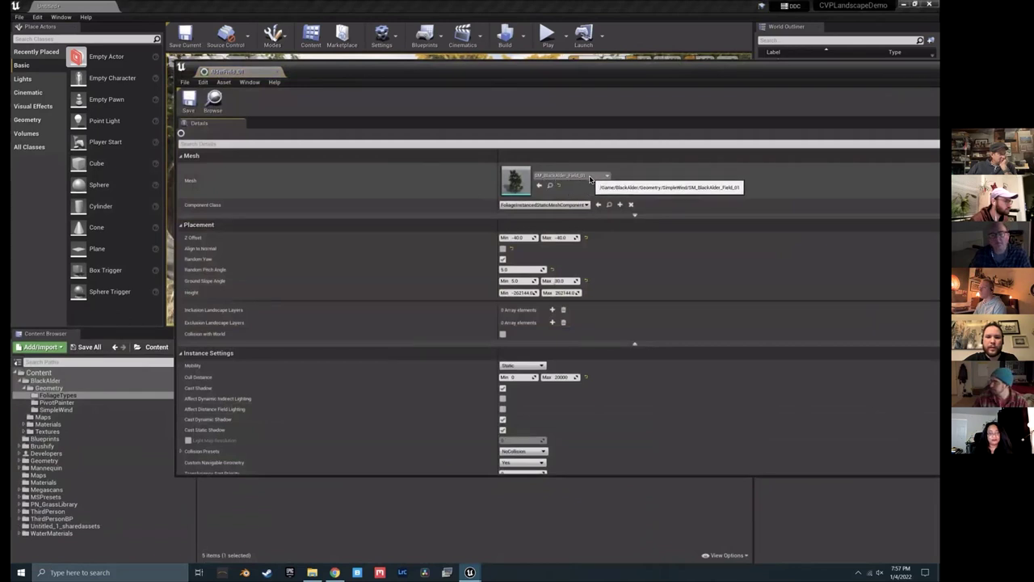
pyautogui.doubleClick(519, 184)
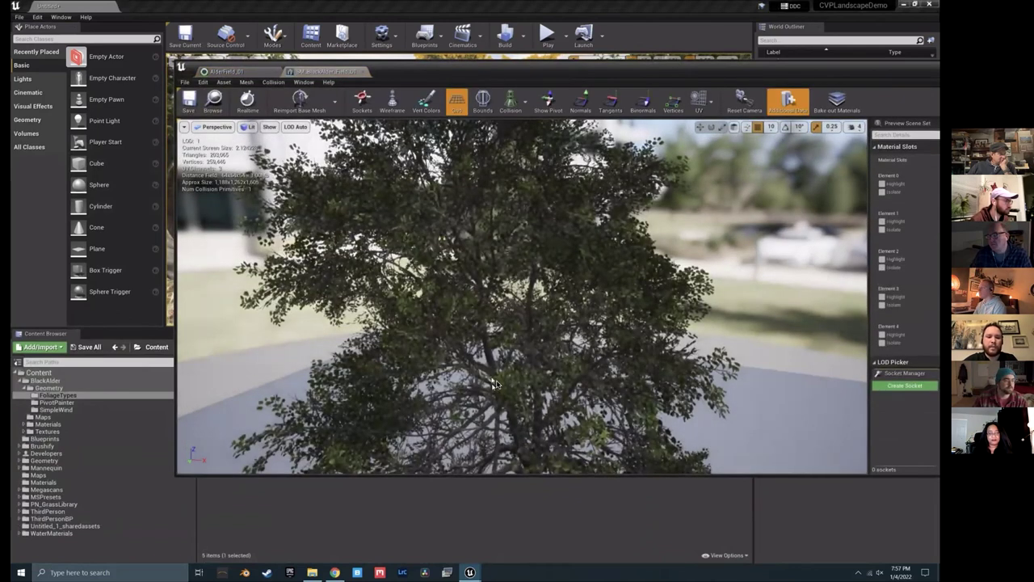
pyautogui.moveTo(496, 384); pyautogui.dragTo(517, 387, button='right')
pyautogui.moveTo(561, 430); pyautogui.dragTo(570, 408)
pyautogui.doubleClick(702, 70)
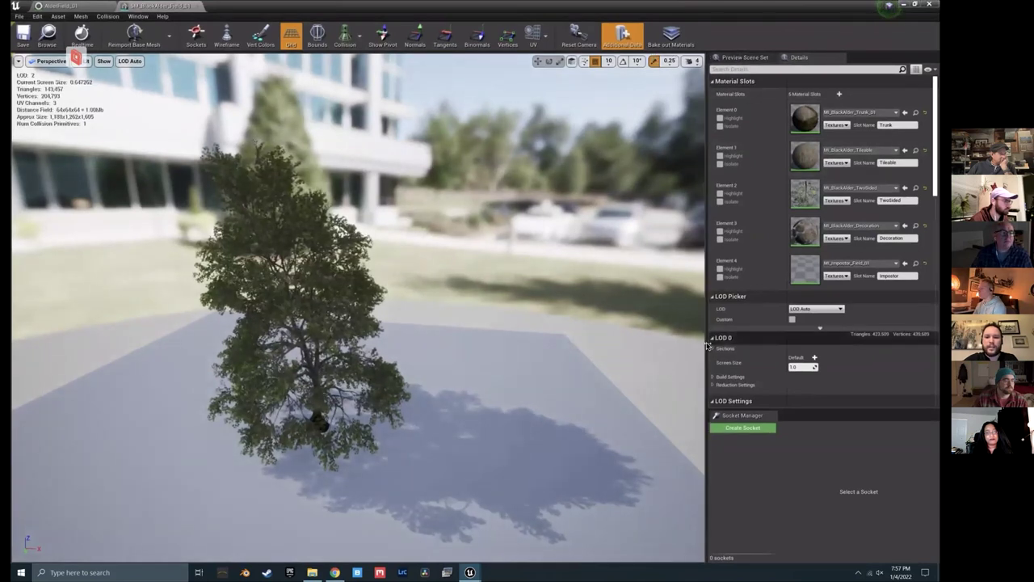
# Step: Widen the mesh details, find the LOD settings, and examine how the alder's LODs switch as the camera moves away
pyautogui.moveTo(705, 345); pyautogui.dragTo(642, 350)
pyautogui.scroll(-3, 749, 323)
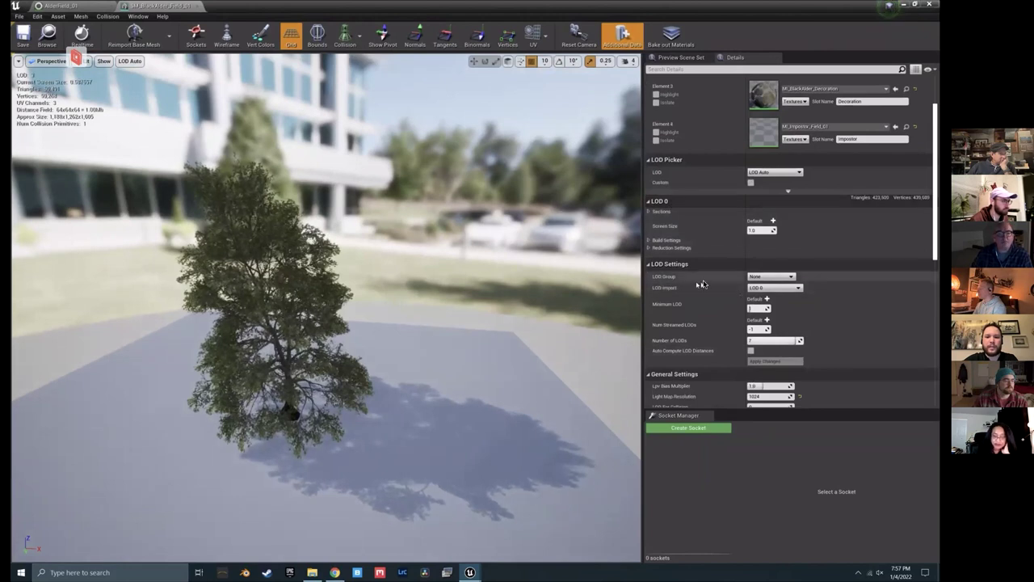
pyautogui.moveTo(377, 314); pyautogui.dragTo(311, 395)
pyautogui.press('s')
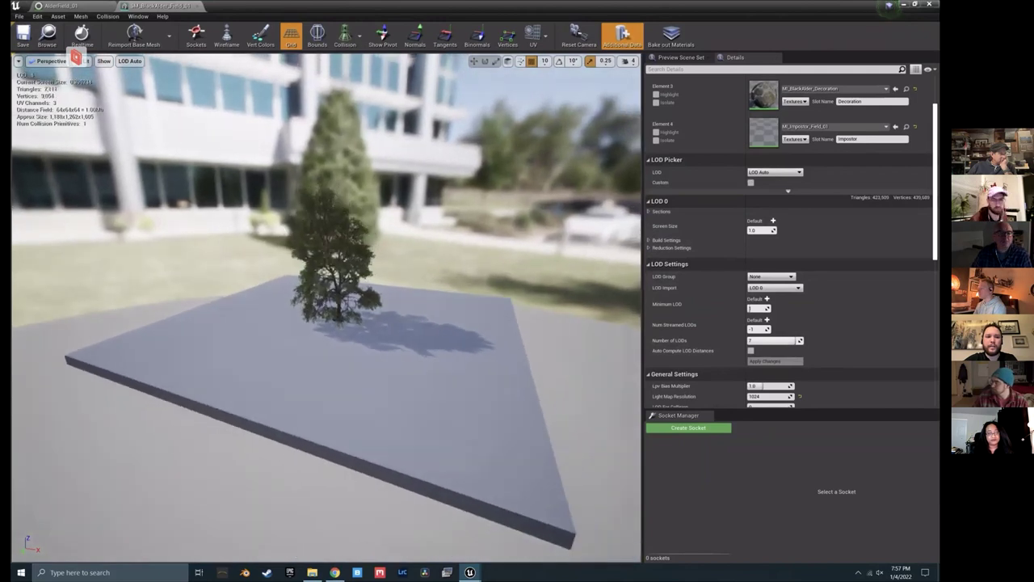
pyautogui.moveTo(283, 324); pyautogui.dragTo(274, 326)
pyautogui.moveTo(274, 327); pyautogui.dragTo(278, 336, button='right')
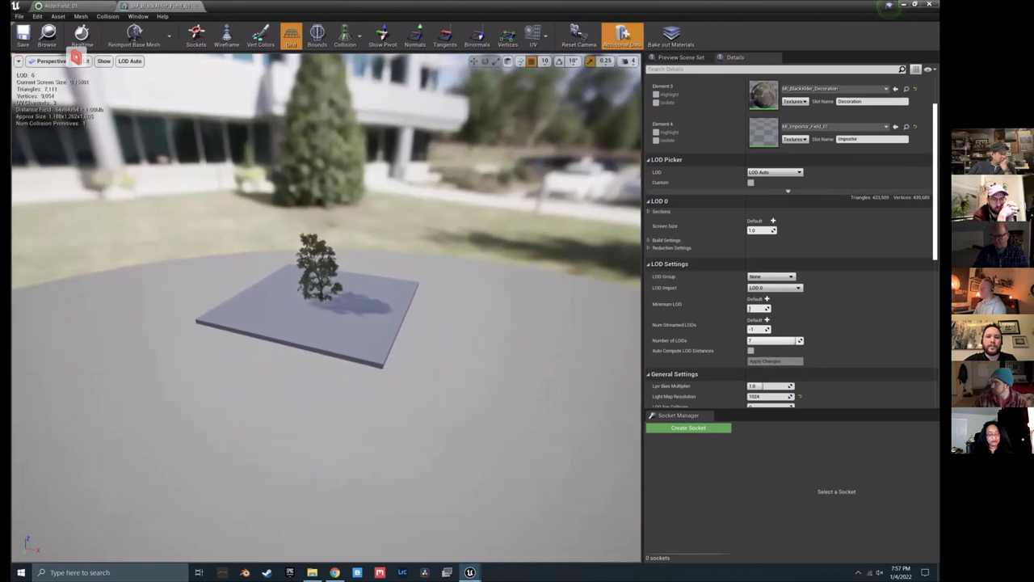
pyautogui.moveTo(262, 330); pyautogui.dragTo(259, 330)
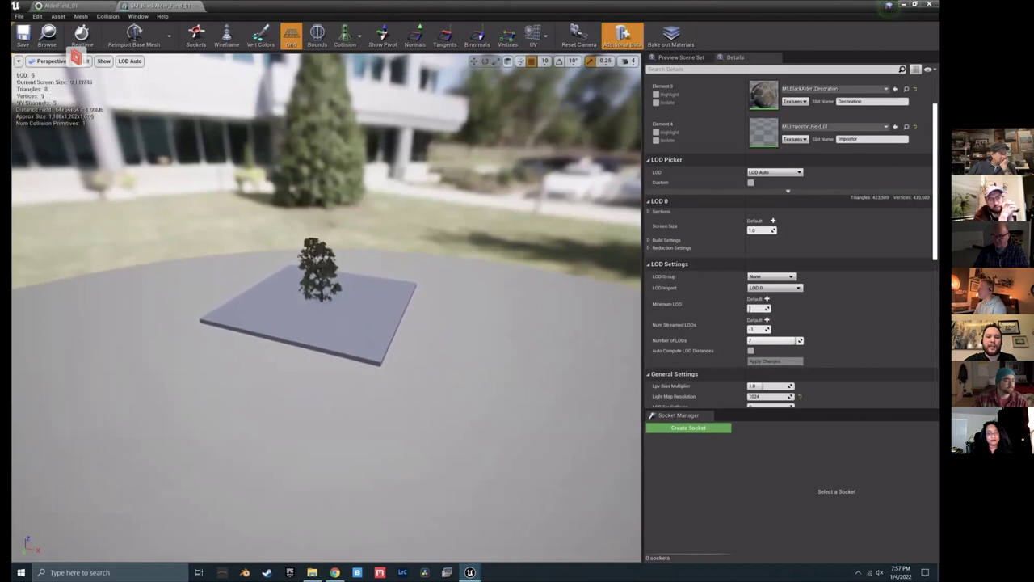
pyautogui.moveTo(319, 307); pyautogui.dragTo(325, 312, button='right')
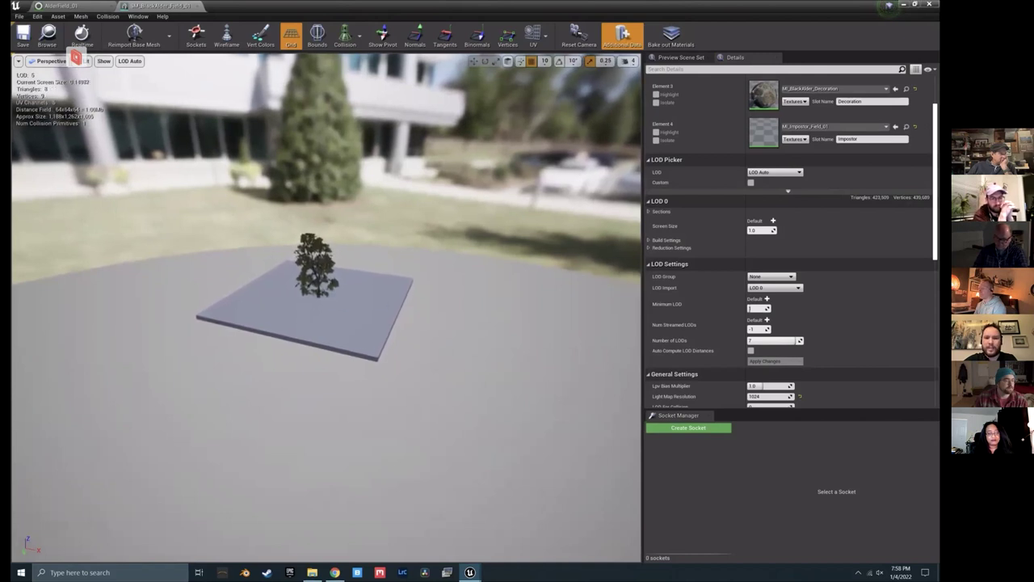
pyautogui.moveTo(342, 275); pyautogui.dragTo(341, 271, button='right')
pyautogui.moveTo(300, 239); pyautogui.dragTo(300, 243, button='right')
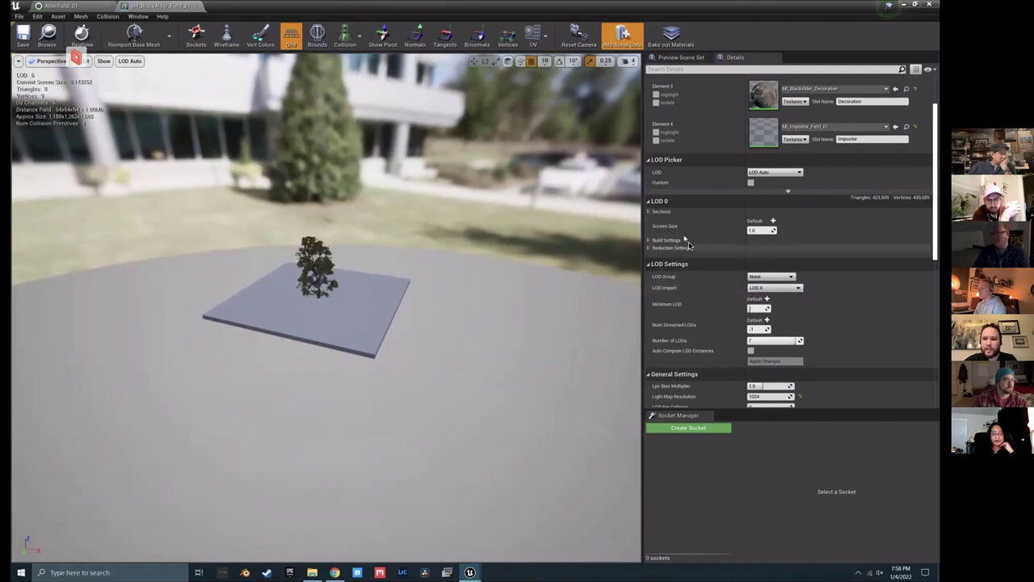
# Step: Check the LOD group choices, set the LOD picker to LOD 6, and inspect that version of the tree up close
pyautogui.scroll(-1, 753, 249)
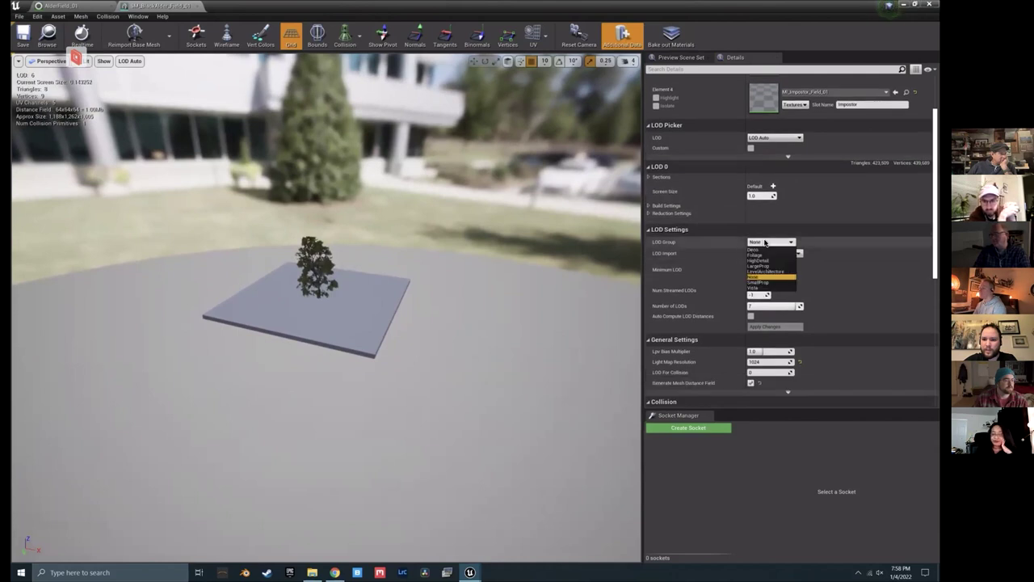
pyautogui.scroll(-1, 741, 232)
pyautogui.scroll(1, 741, 231)
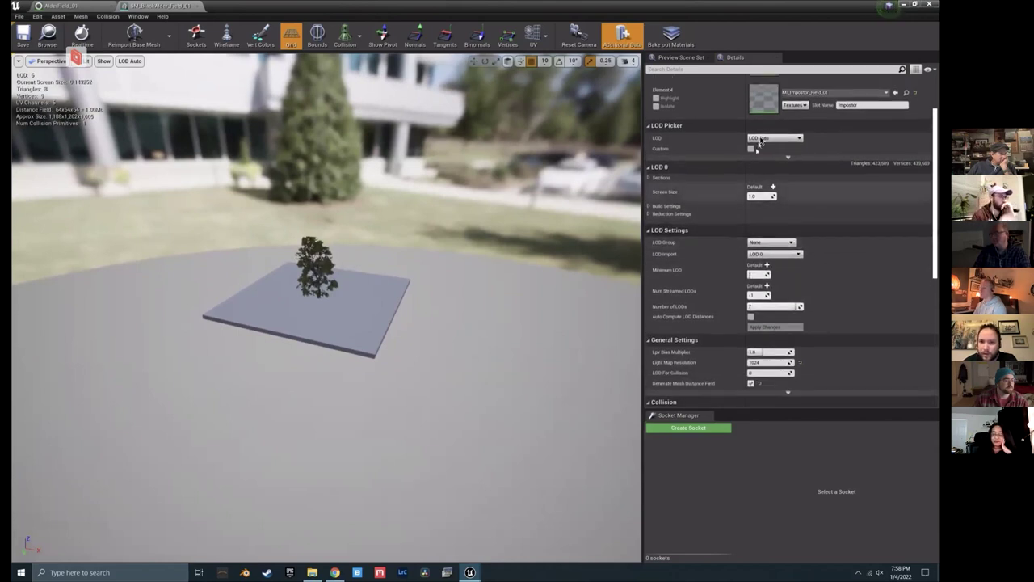
pyautogui.click(765, 138)
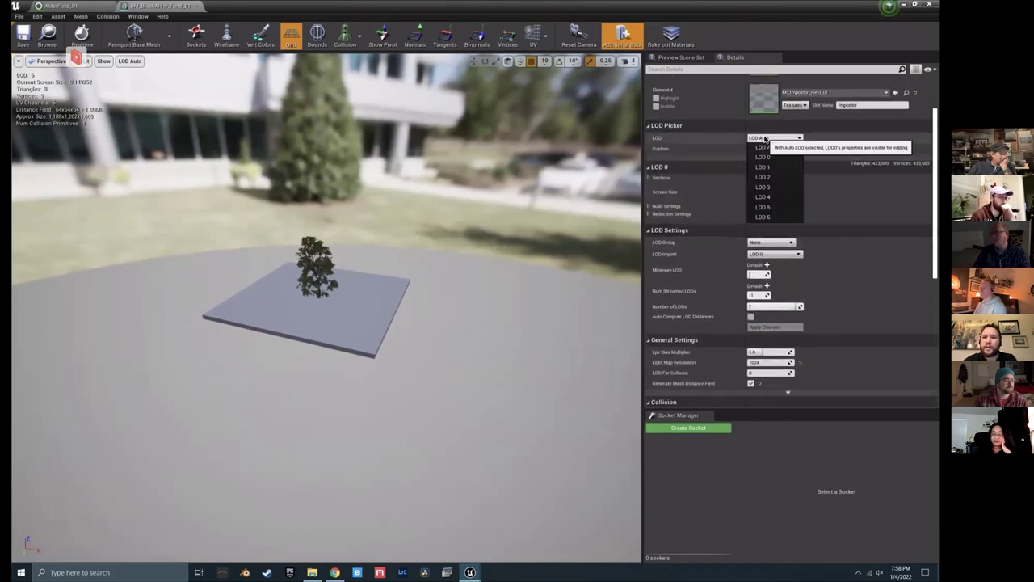
pyautogui.click(784, 217)
pyautogui.moveTo(323, 307); pyautogui.dragTo(342, 241, button='right')
pyautogui.moveTo(358, 267); pyautogui.dragTo(488, 278)
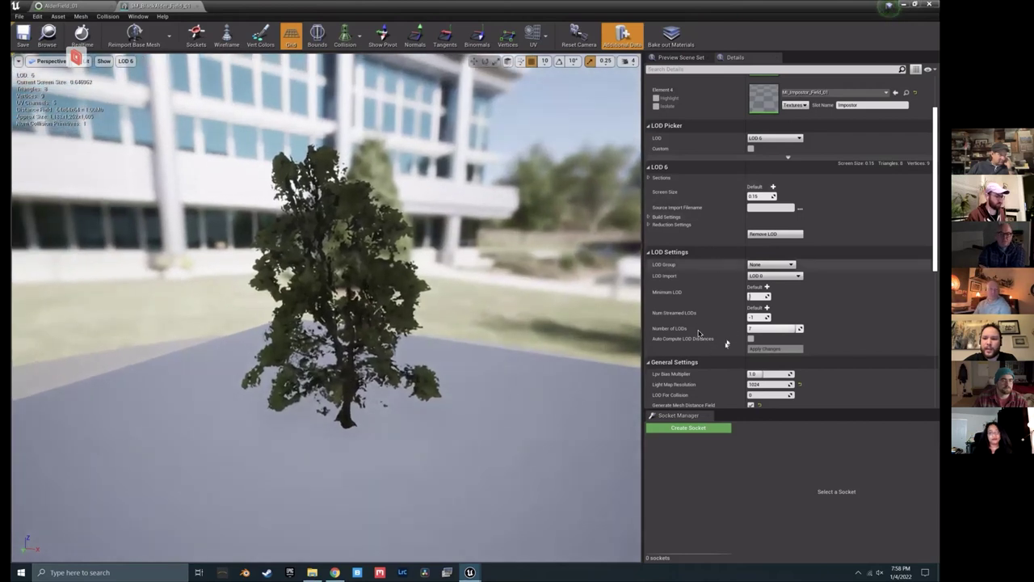
# Step: Set the screen size of LOD 6 to 0 and expand the LOD picker's additional options
pyautogui.scroll(-3, 743, 345)
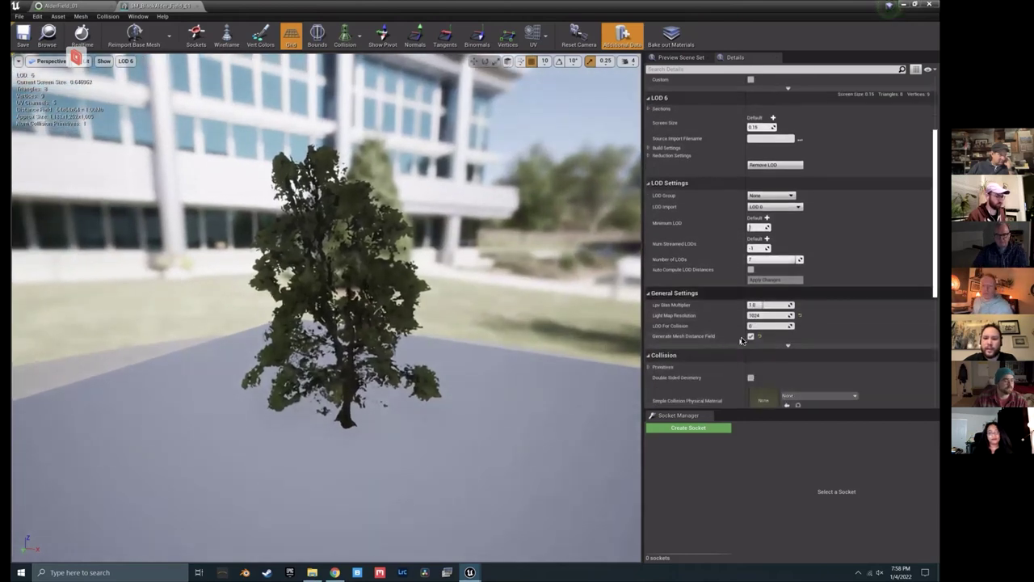
pyautogui.scroll(1, 771, 274)
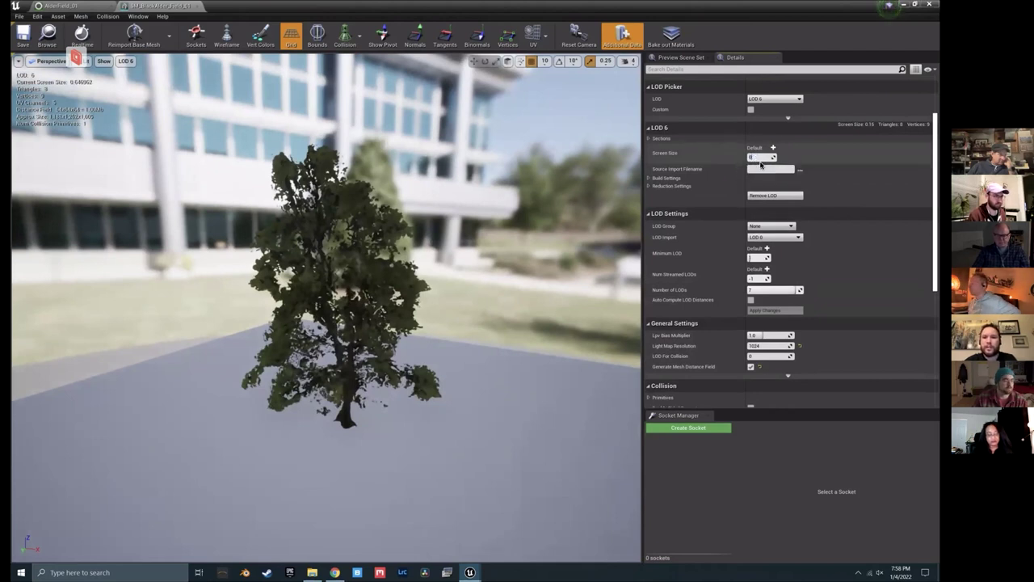
pyautogui.scroll(2, 787, 166)
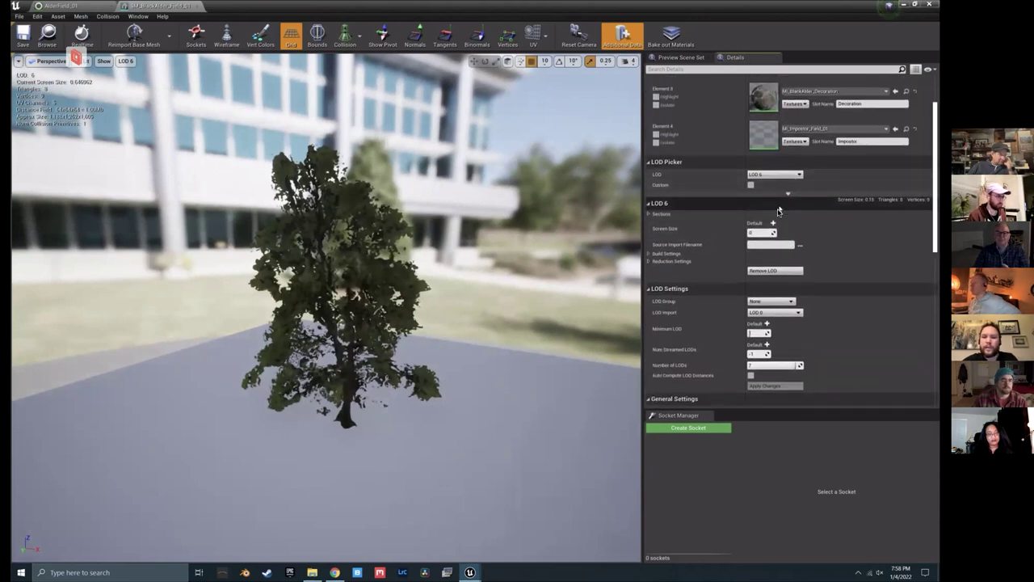
pyautogui.click(789, 193)
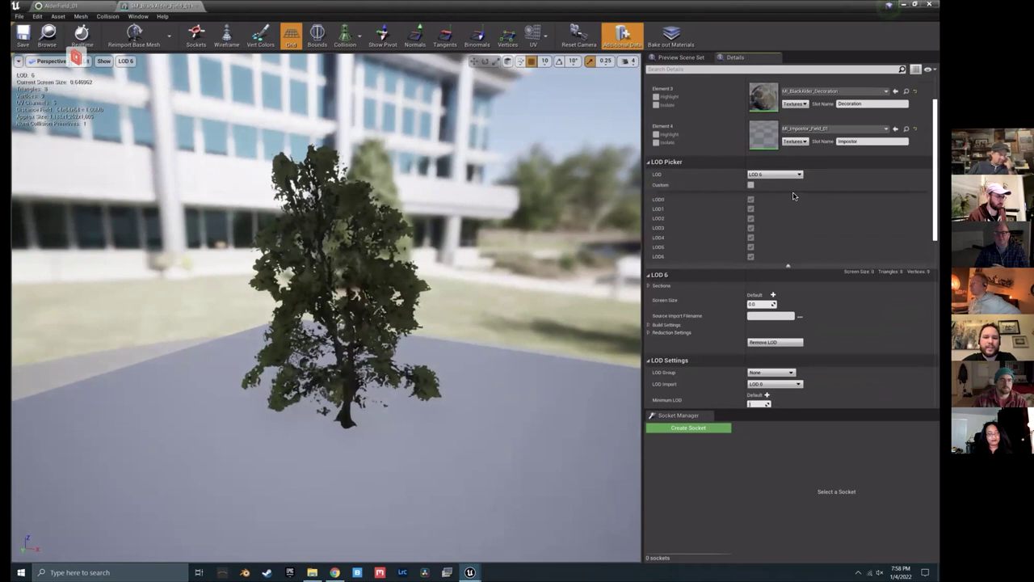
# Step: Return the LOD picker to LOD Auto, enable its Custom option with LOD6 excluded, save SM_BlackAlder_Field_01 and close both asset editors
pyautogui.click(775, 175)
pyautogui.click(775, 179)
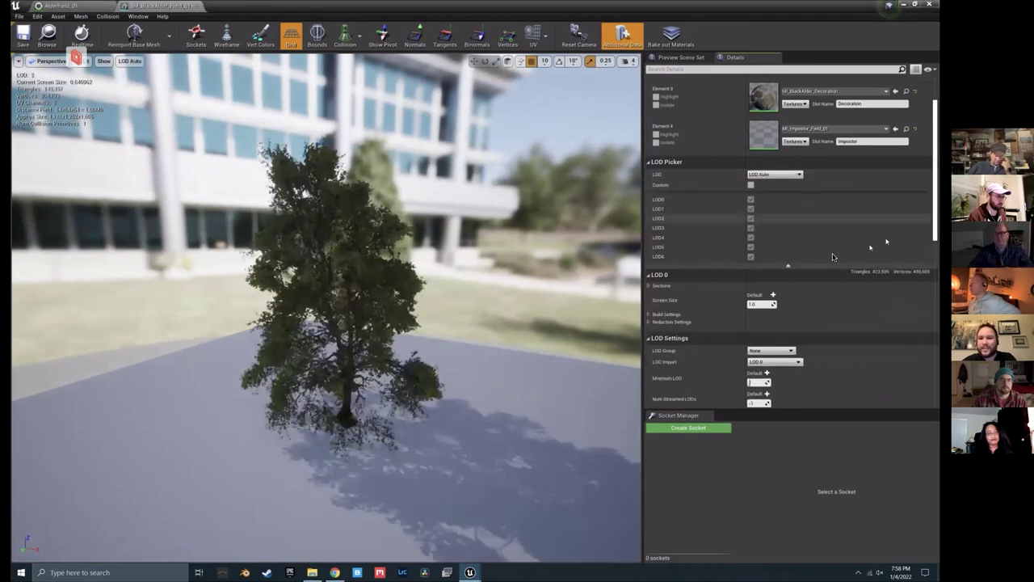
pyautogui.click(751, 185)
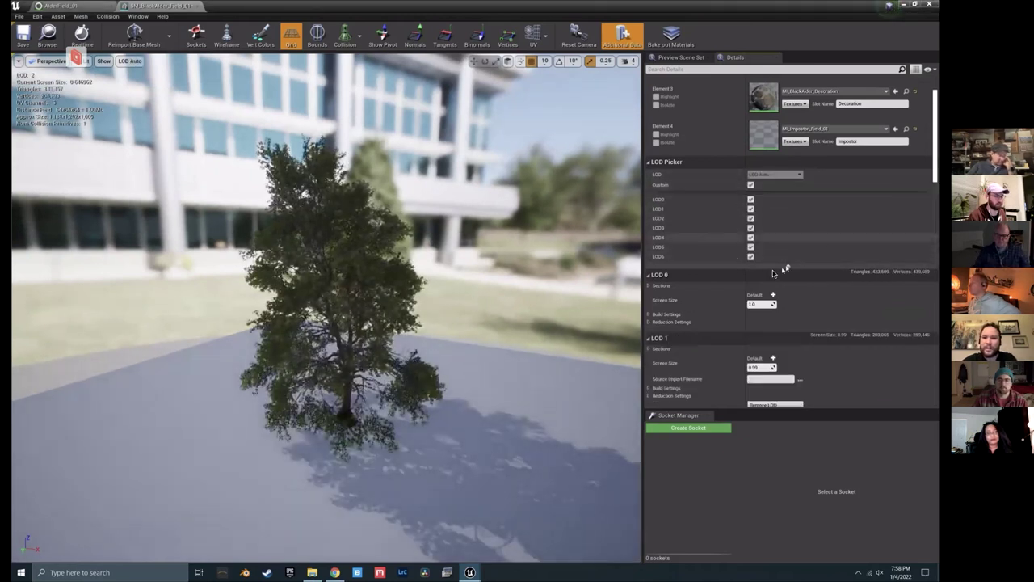
pyautogui.moveTo(485, 332); pyautogui.dragTo(493, 529)
pyautogui.moveTo(330, 477); pyautogui.dragTo(318, 529)
pyautogui.click(22, 36)
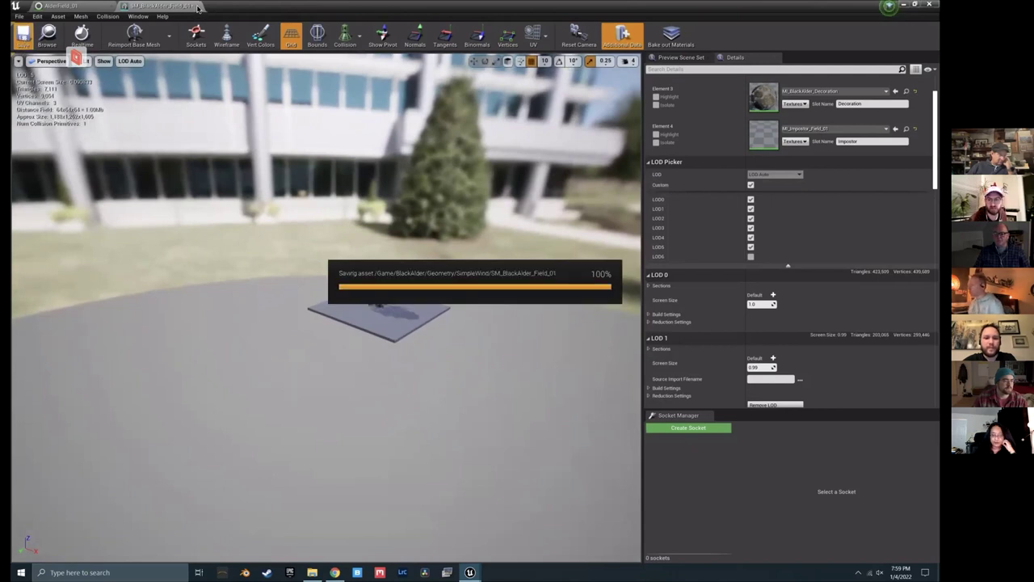
pyautogui.click(104, 7)
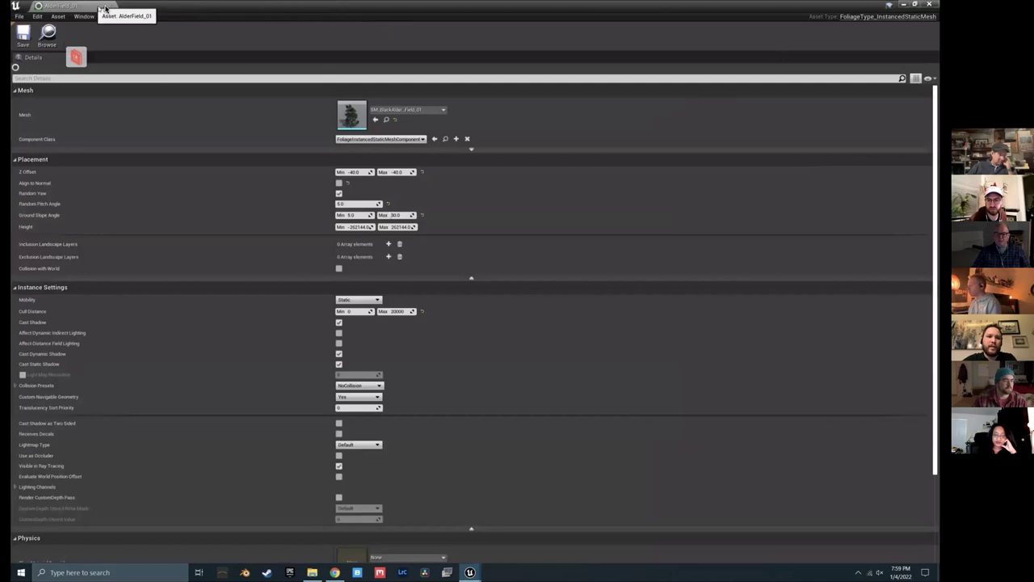
pyautogui.click(112, 7)
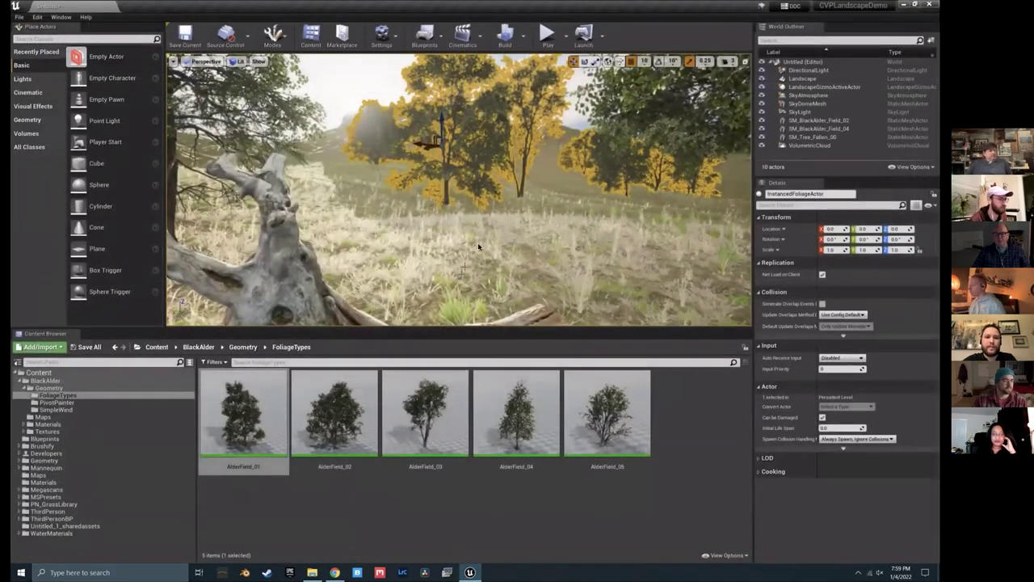
# Step: Examine how the painted alder trees in the level switch LODs as the camera moves back over the hillside
pyautogui.click(478, 246)
pyautogui.press('s')
pyautogui.moveTo(479, 246); pyautogui.dragTo(512, 253, button='right')
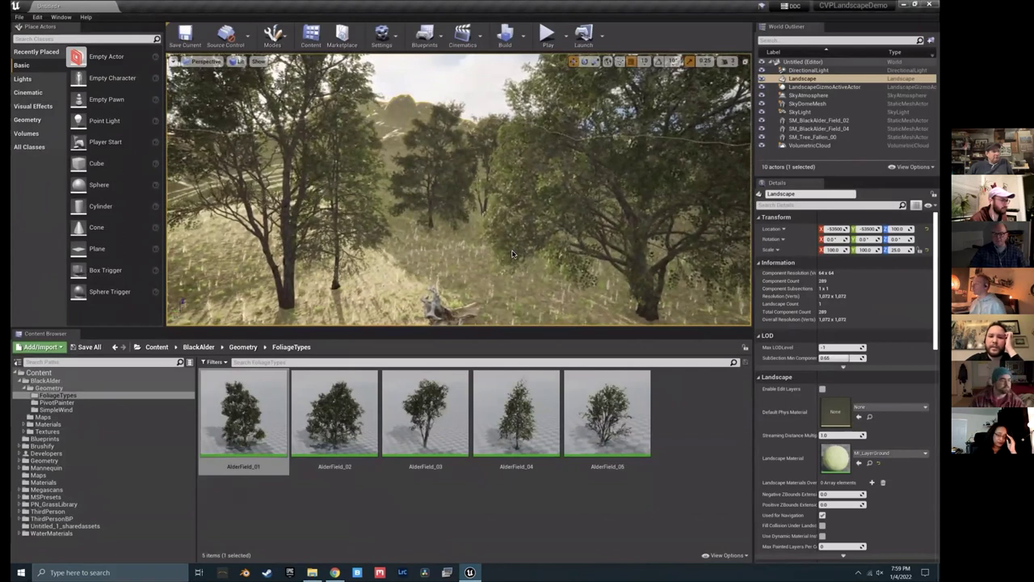
pyautogui.moveTo(485, 249)
pyautogui.mouseDown(button='right')
pyautogui.moveTo(727, 260)
pyautogui.moveTo(655, 270)
pyautogui.moveTo(525, 252)
pyautogui.moveTo(489, 259)
pyautogui.mouseUp(button='right')
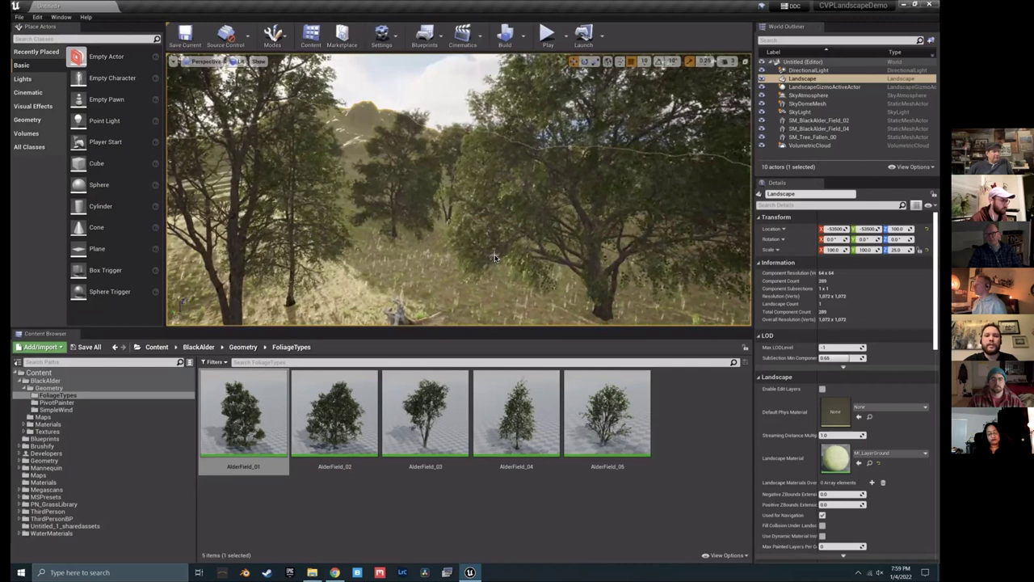
pyautogui.moveTo(507, 249); pyautogui.dragTo(450, 232, button='right')
pyautogui.press('s')
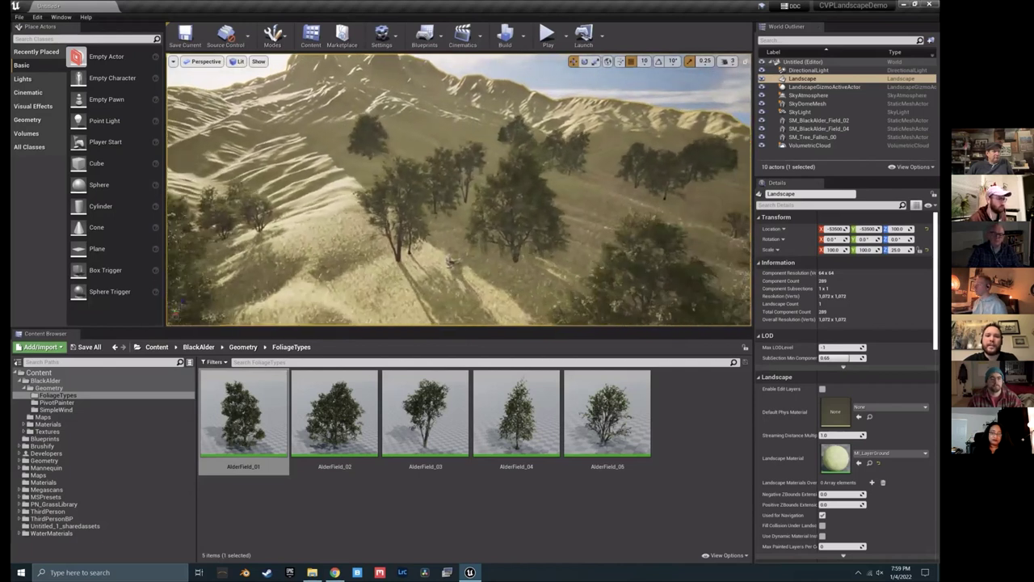
pyautogui.moveTo(472, 251); pyautogui.dragTo(472, 251, button='right')
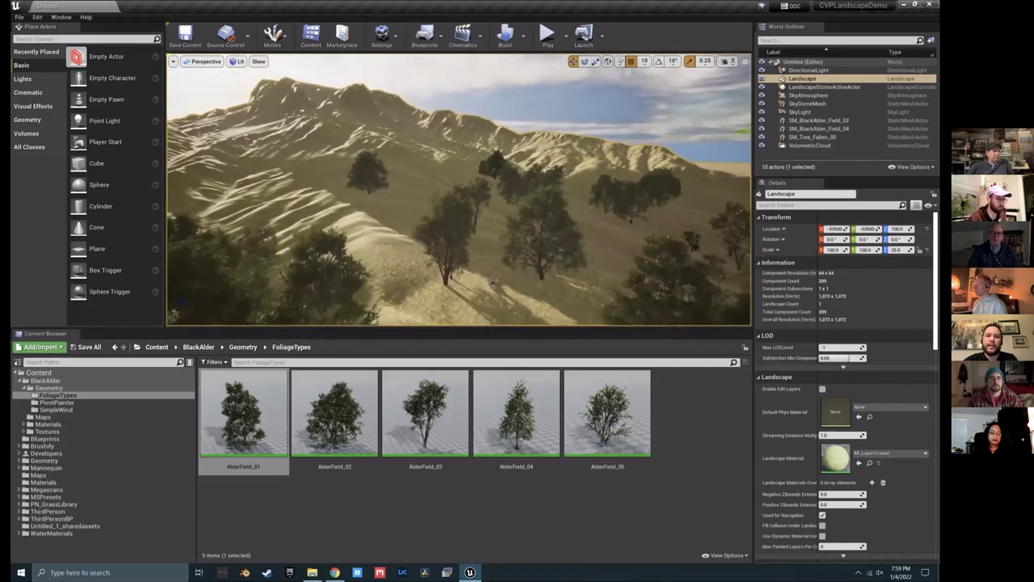
pyautogui.click(353, 428)
pyautogui.keyDown('shift'); pyautogui.click(608, 420); pyautogui.keyUp('shift')
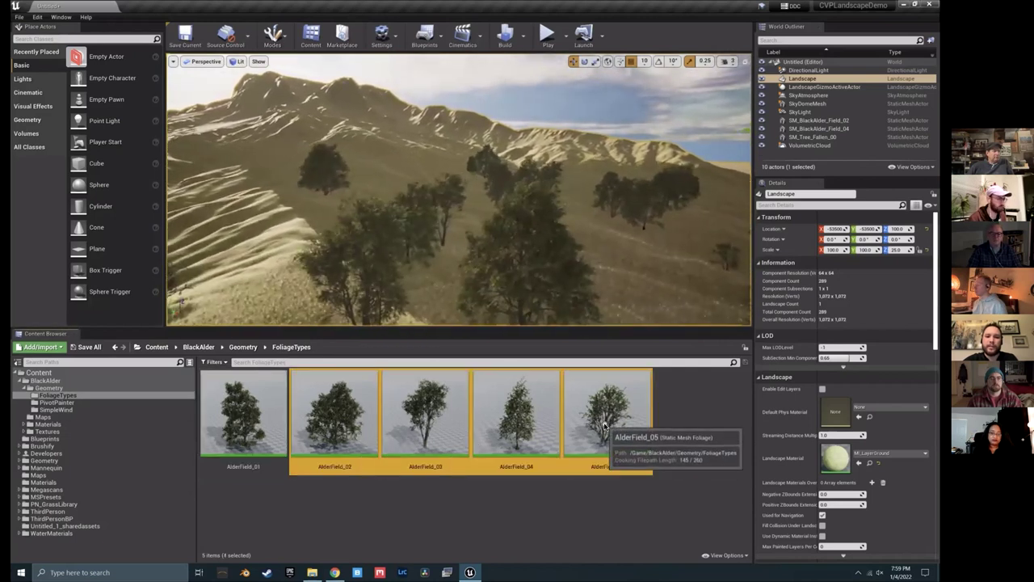
pyautogui.rightClick(607, 420)
pyautogui.click(648, 233)
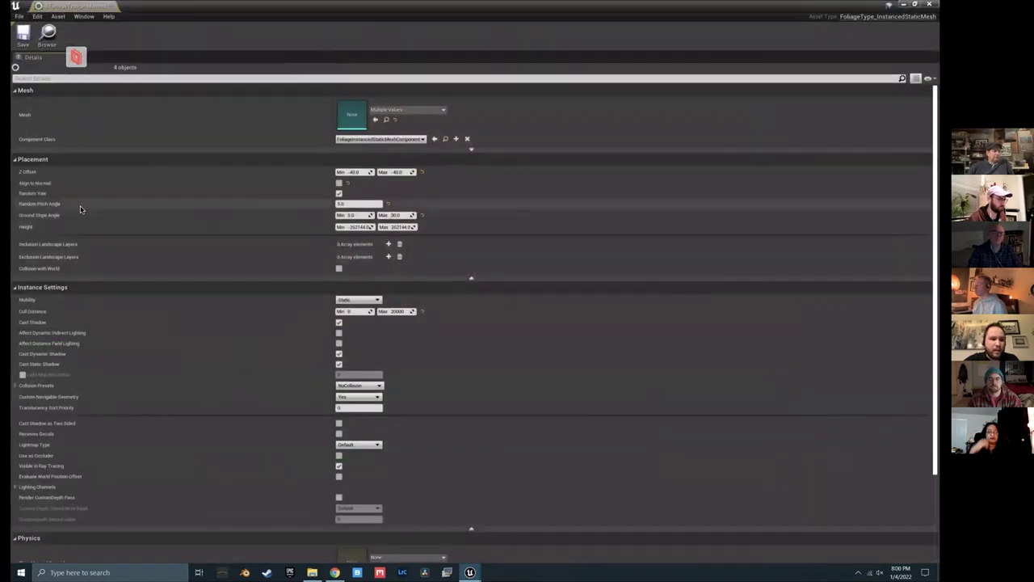
pyautogui.click(927, 5)
# Step: Open AlderField_02's mesh SM_BlackAlder_Field_02, enable the Custom LOD option, exclude LOD6, save the mesh and return to the level
pyautogui.doubleClick(362, 432)
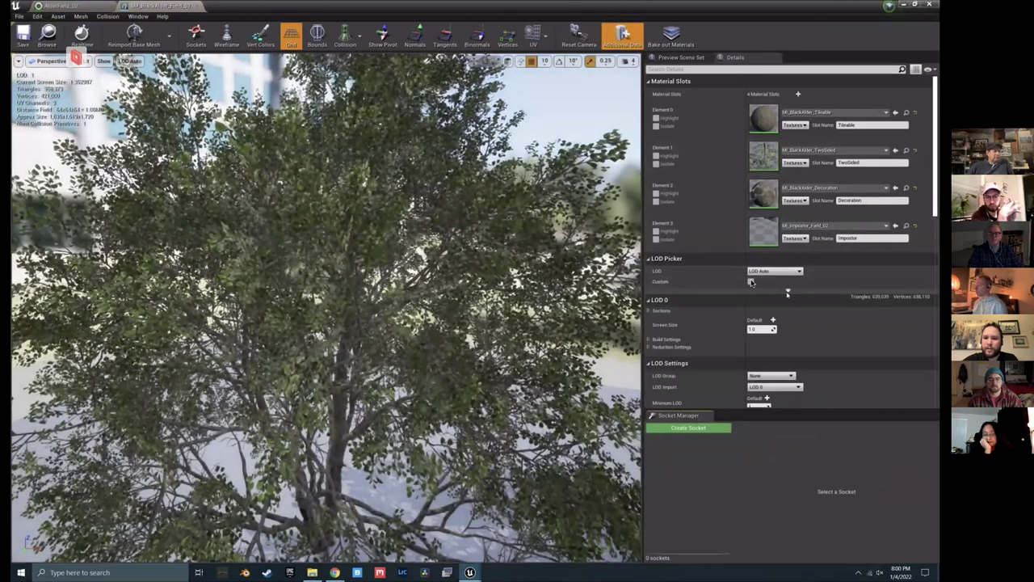
pyautogui.click(751, 281)
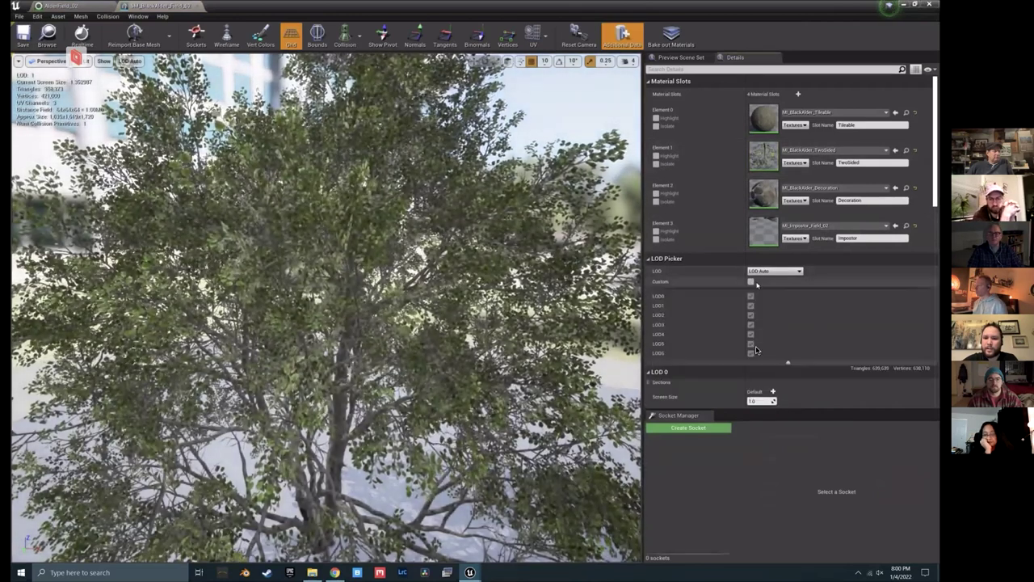
pyautogui.click(750, 353)
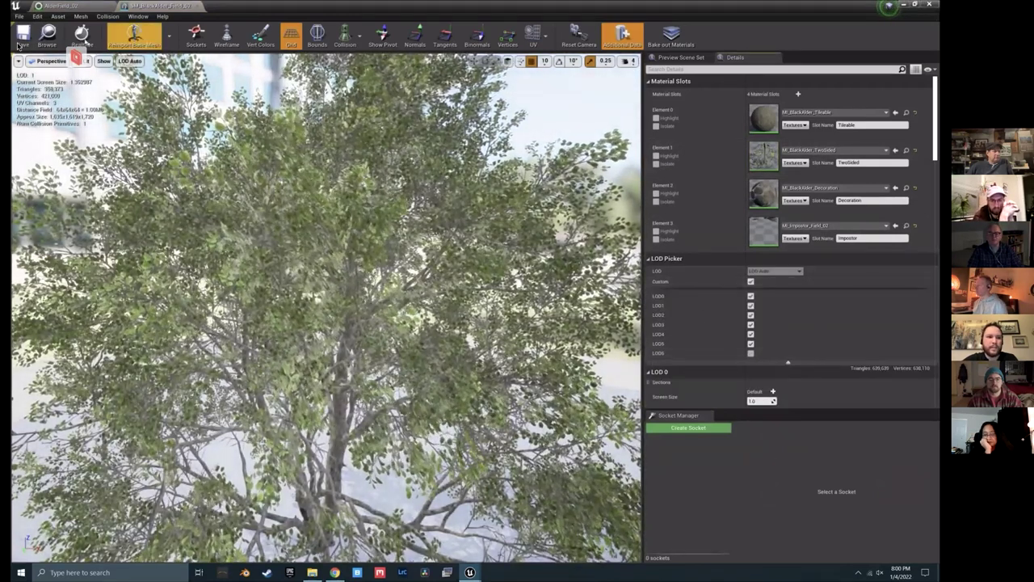
pyautogui.click(24, 35)
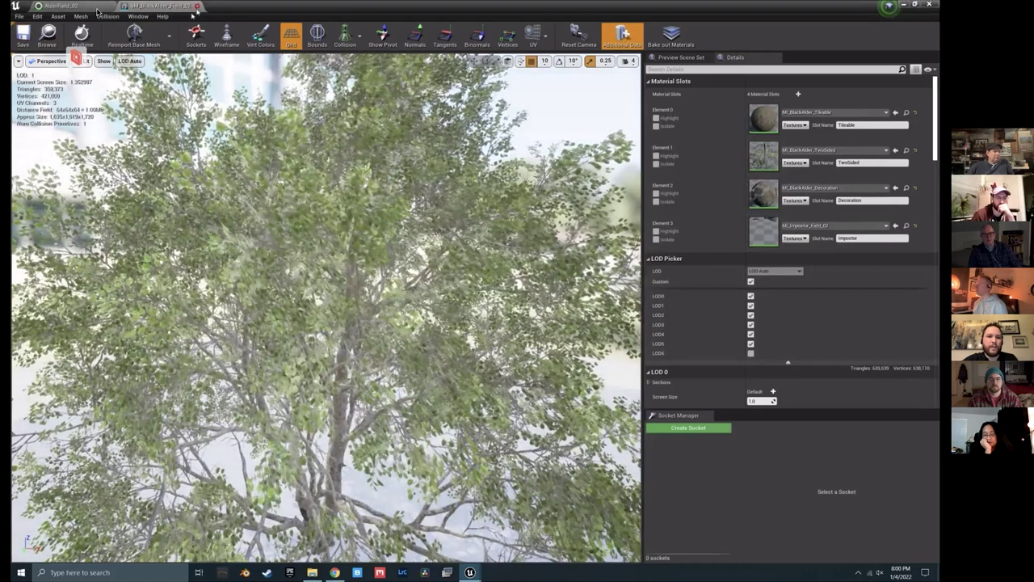
pyautogui.click(197, 7)
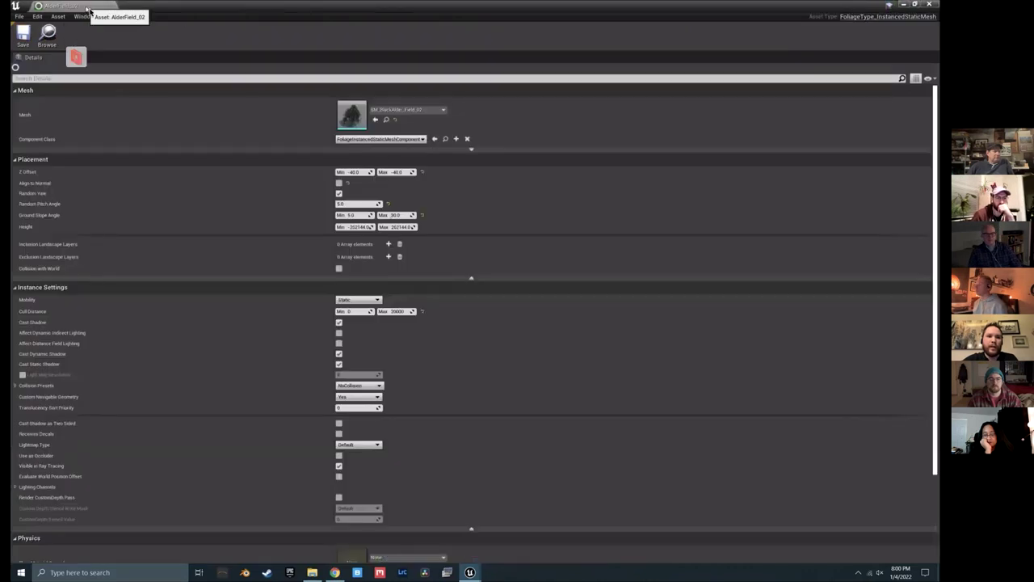
pyautogui.click(113, 7)
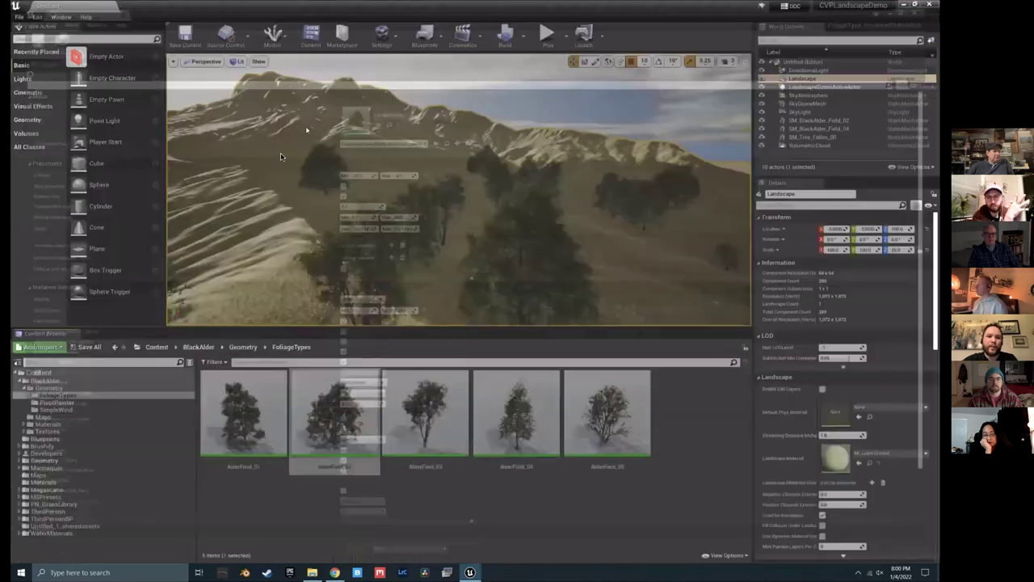
# Step: Select the DirectionalLight, widen its details, and filter them by "cascad" to bring up the Cascaded Shadow Maps settings
pyautogui.moveTo(458, 189); pyautogui.dragTo(424, 179, button='right')
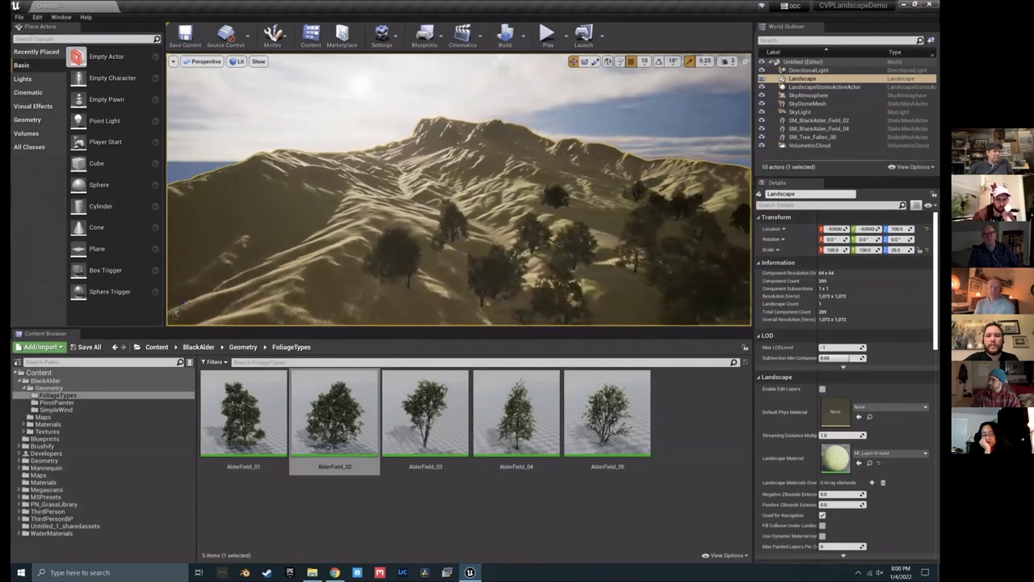
pyautogui.moveTo(425, 179); pyautogui.dragTo(421, 180, button='right')
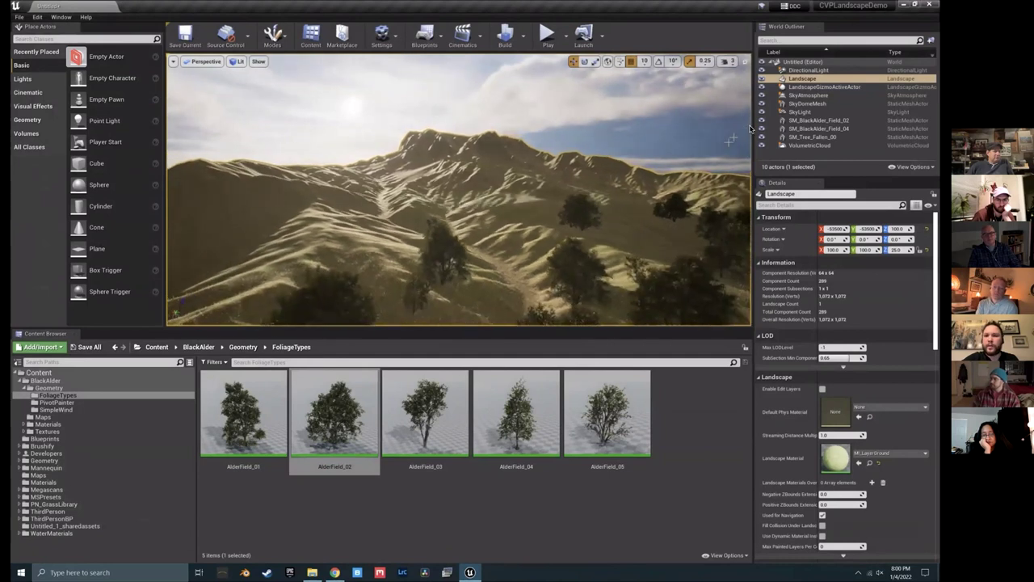
pyautogui.click(808, 70)
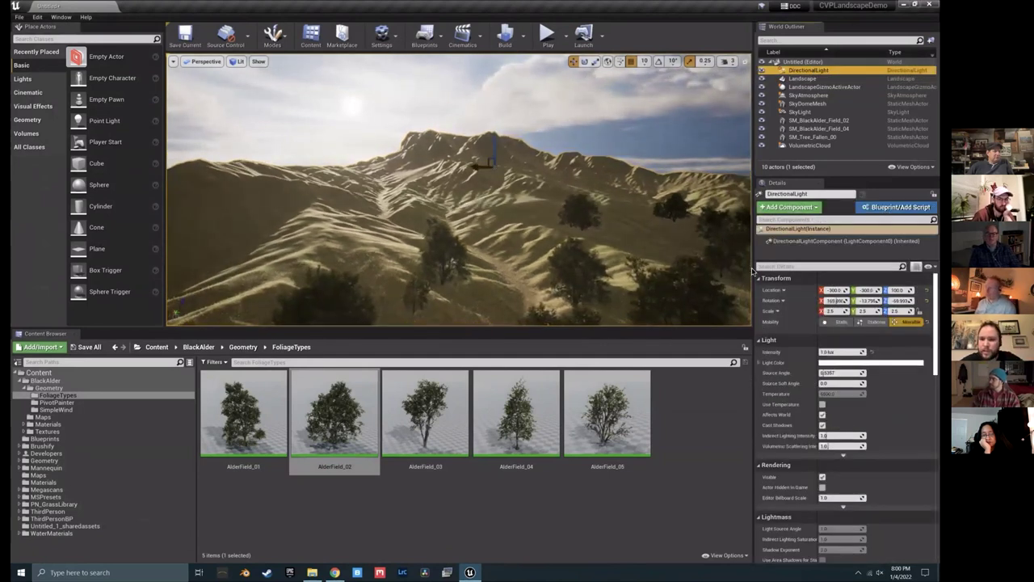
pyautogui.moveTo(751, 271); pyautogui.dragTo(699, 265)
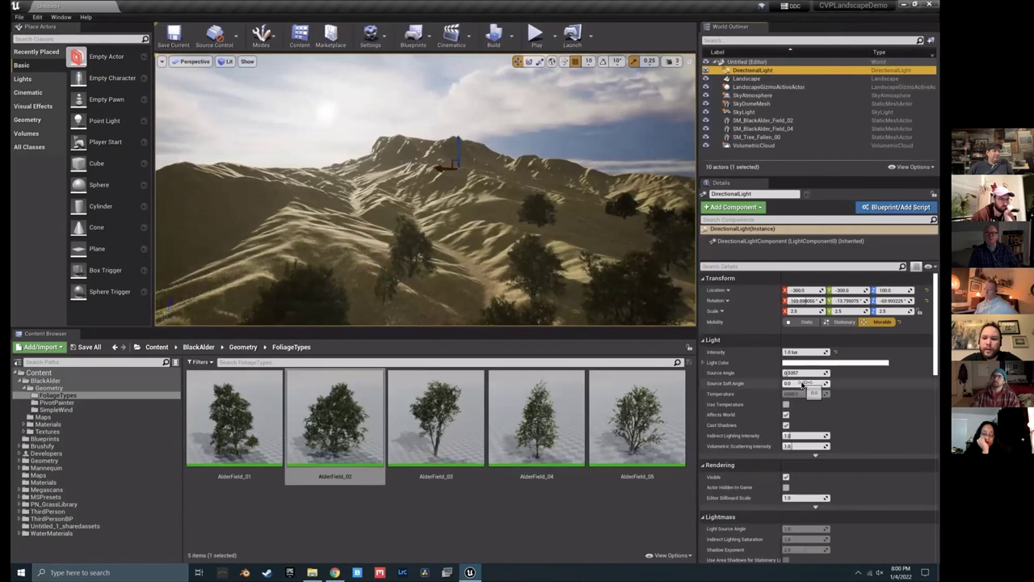
pyautogui.scroll(-2, 804, 408)
pyautogui.click(729, 266)
pyautogui.write('c')
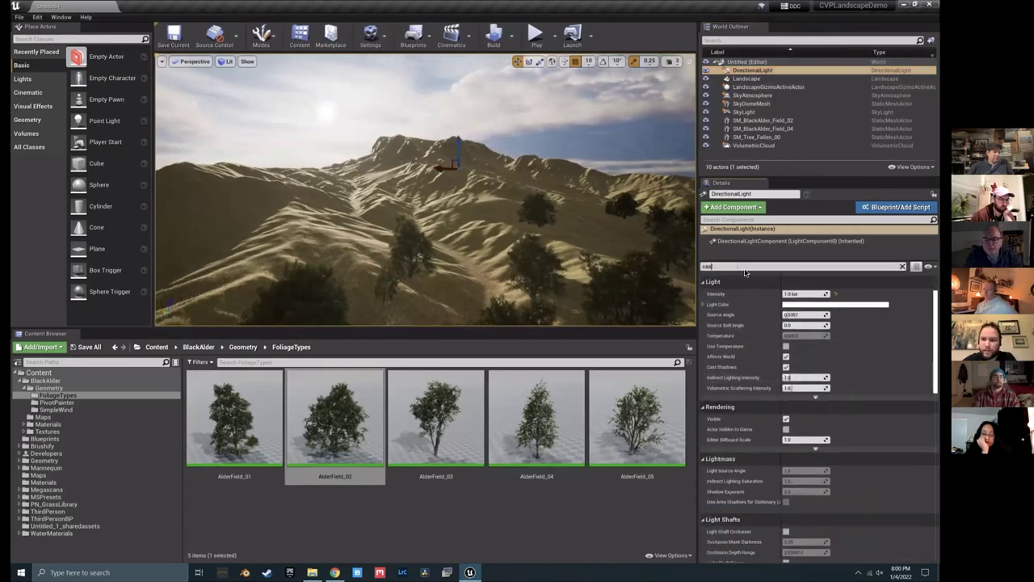
pyautogui.write('asca')
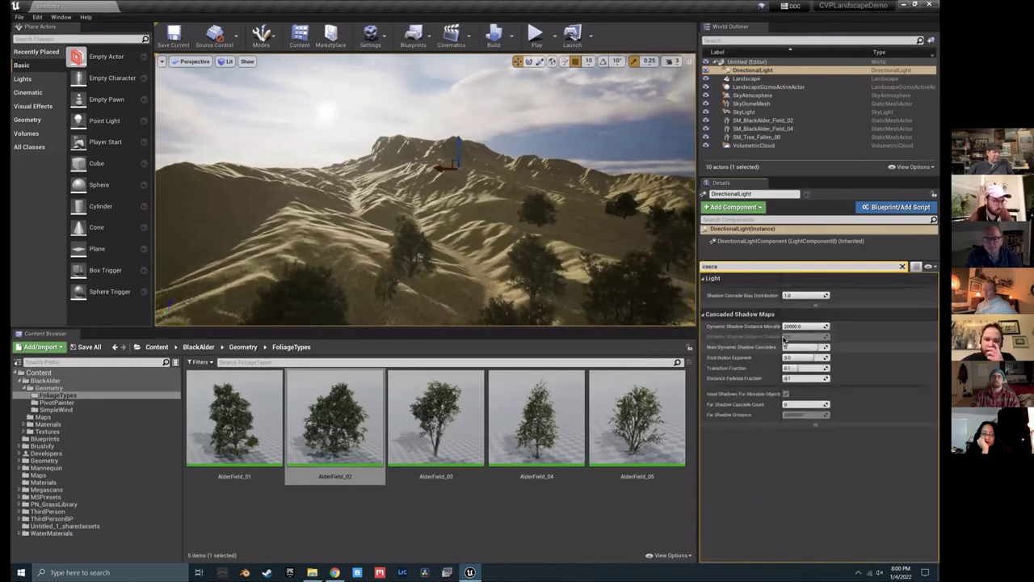
pyautogui.click(901, 266)
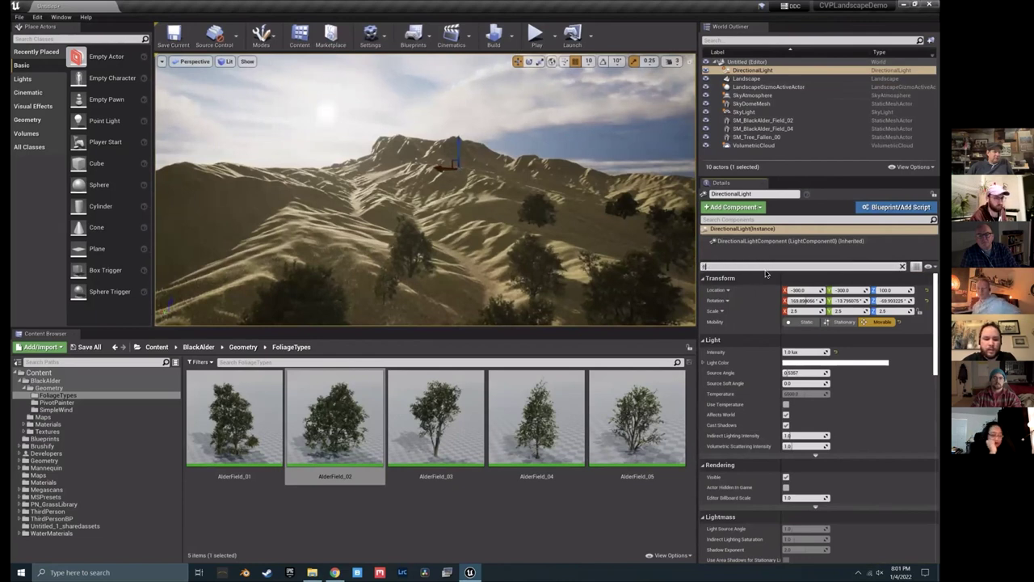
pyautogui.write('cascad')
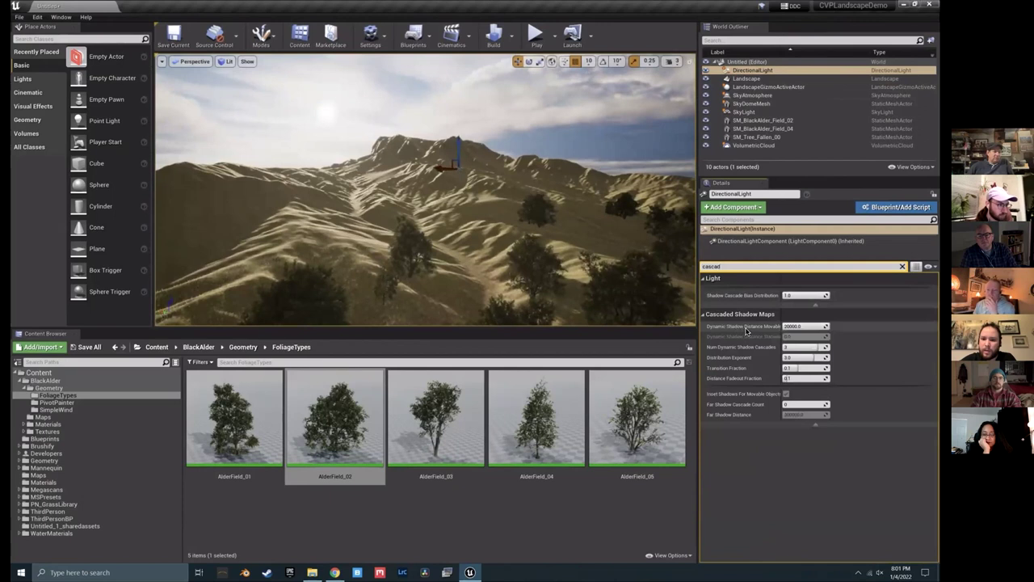
# Step: Set the light's Dynamic Shadow Distance MovableLight to 200000 and check the shadows across the mountains and trees
pyautogui.moveTo(782, 314); pyautogui.dragTo(812, 319)
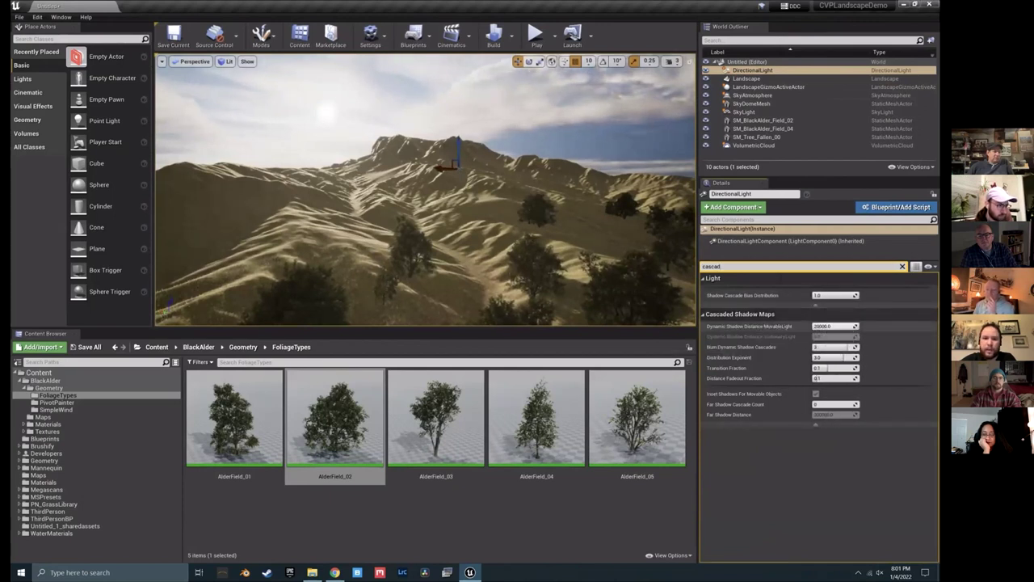
pyautogui.moveTo(835, 326)
pyautogui.mouseDown()
pyautogui.moveTo(814, 325)
pyautogui.moveTo(858, 326)
pyautogui.moveTo(832, 326)
pyautogui.mouseUp()
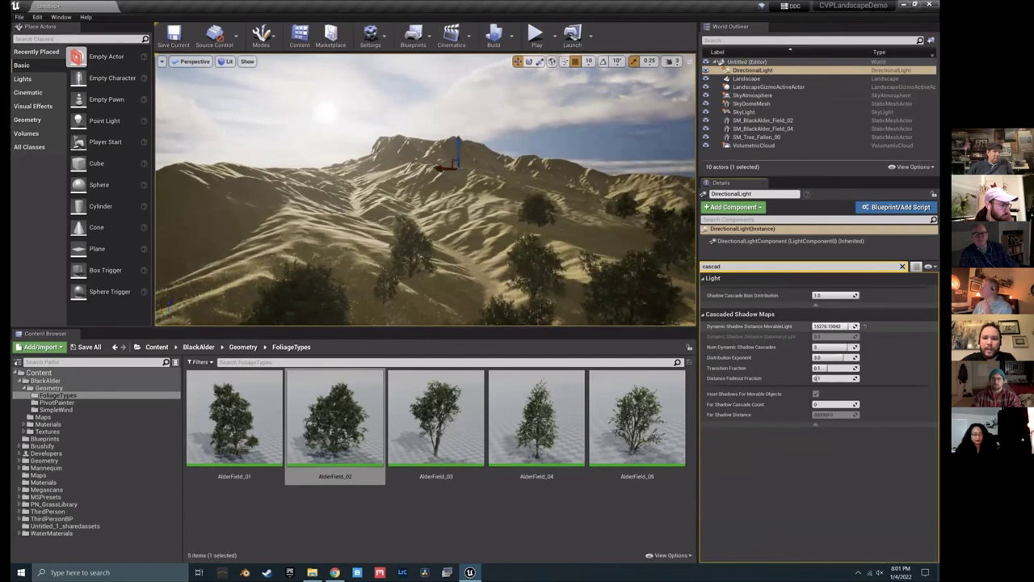
pyautogui.click(835, 326)
pyautogui.write('20000')
pyautogui.press('Return')
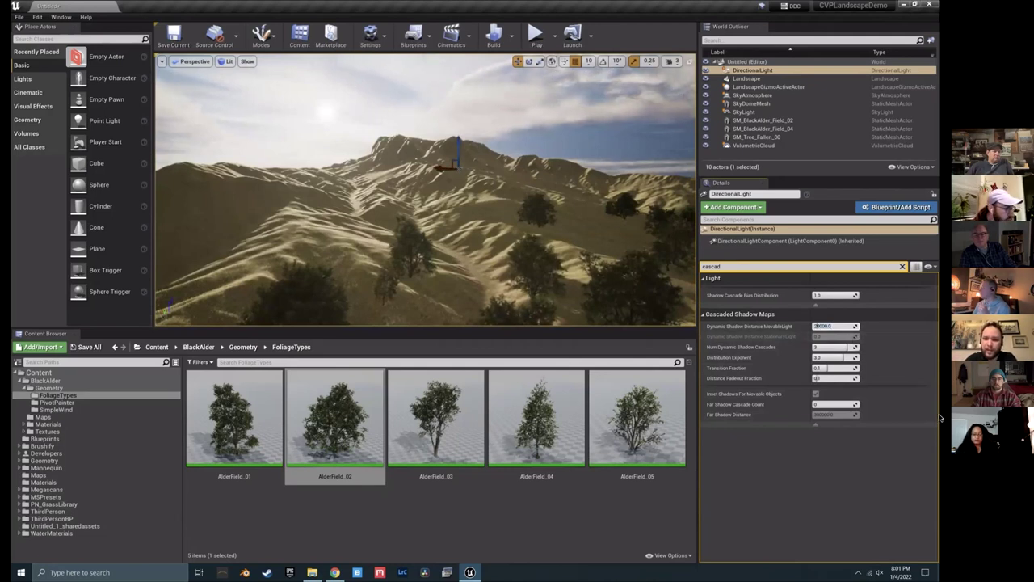
pyautogui.press('Return')
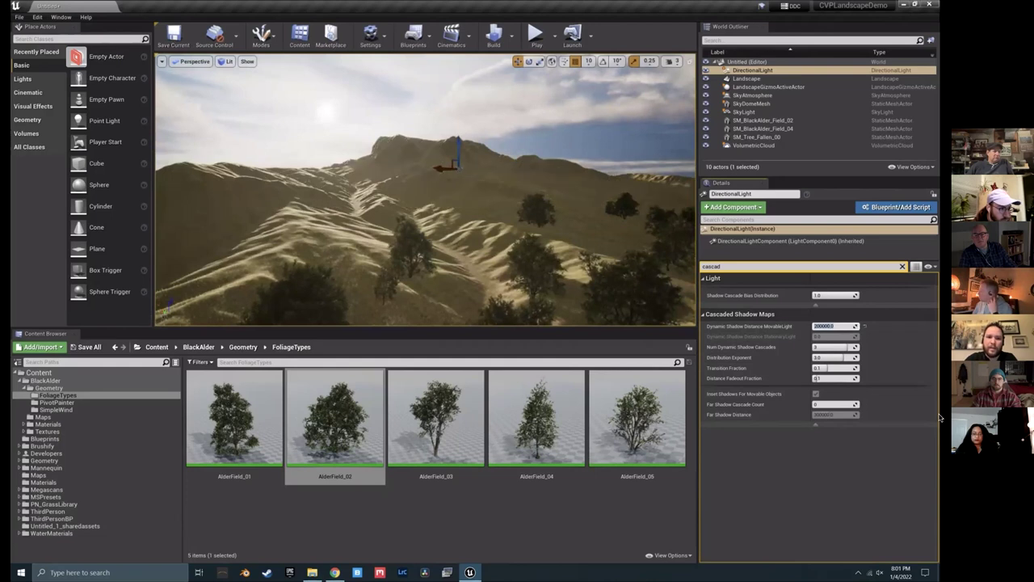
pyautogui.moveTo(579, 210); pyautogui.dragTo(658, 227, button='right')
pyautogui.moveTo(484, 202); pyautogui.dragTo(403, 240, button='right')
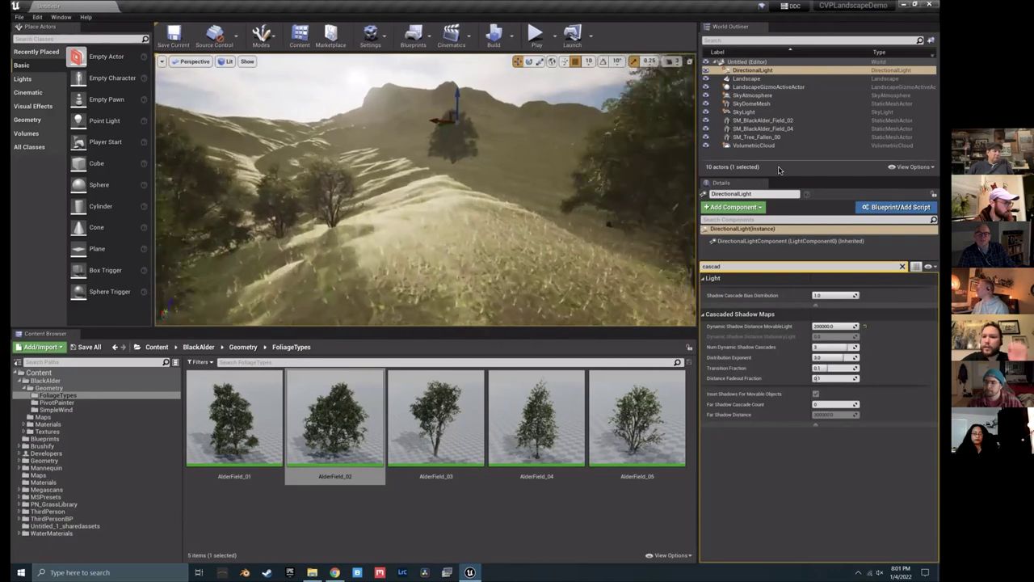
# Step: Clear the details filter, find the Post Process Volume actor by searching "post", and place it on the grass near the fallen tree
pyautogui.click(493, 245)
pyautogui.moveTo(494, 245); pyautogui.dragTo(646, 255, button='right')
pyautogui.press('w')
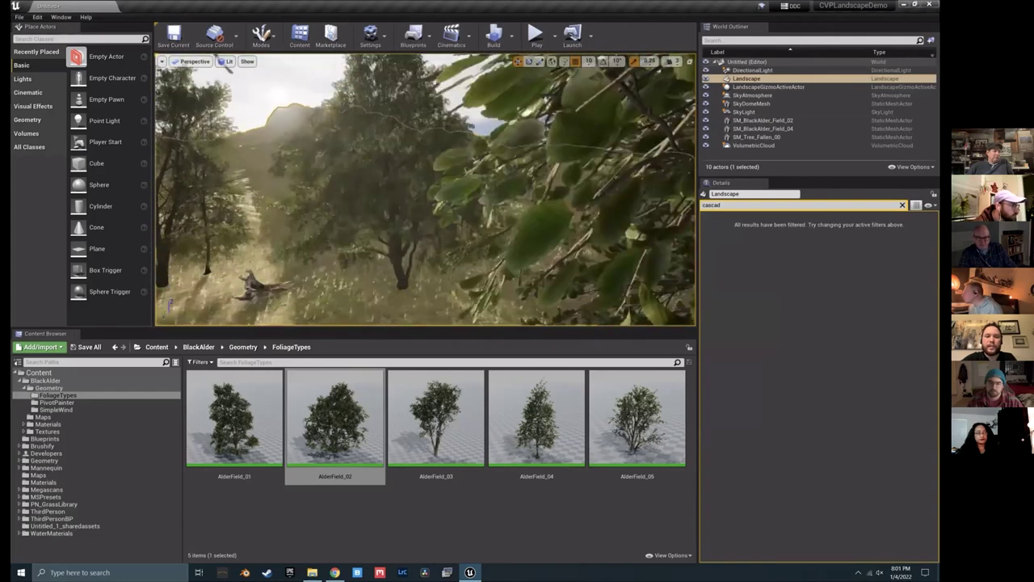
pyautogui.click(902, 205)
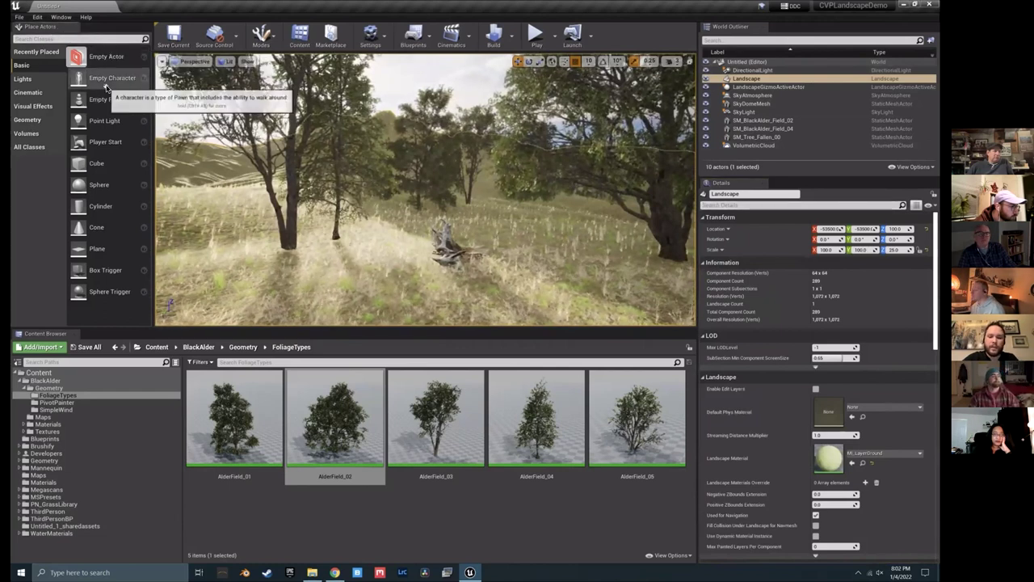
pyautogui.write('post')
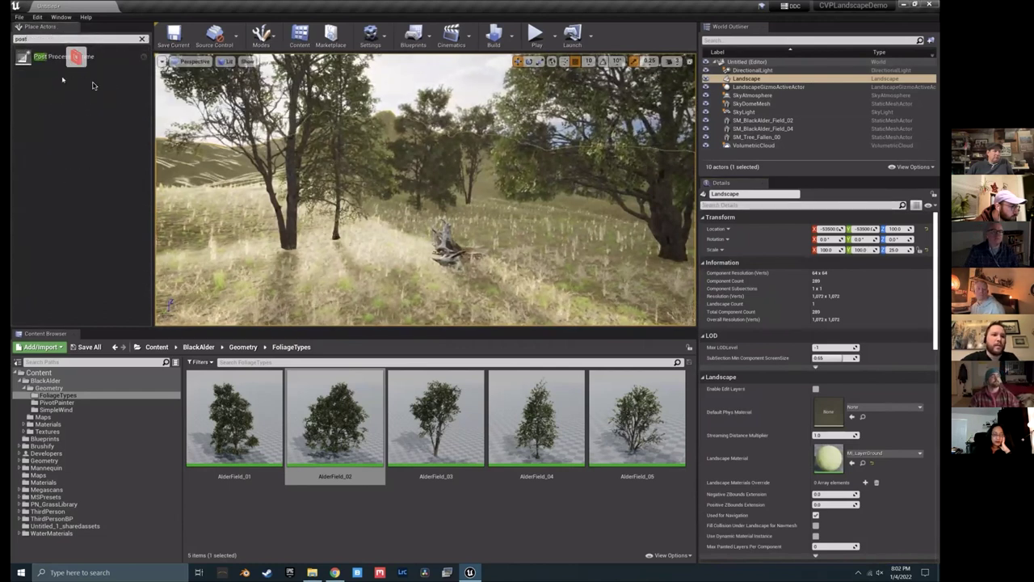
pyautogui.moveTo(25, 59); pyautogui.dragTo(64, 62)
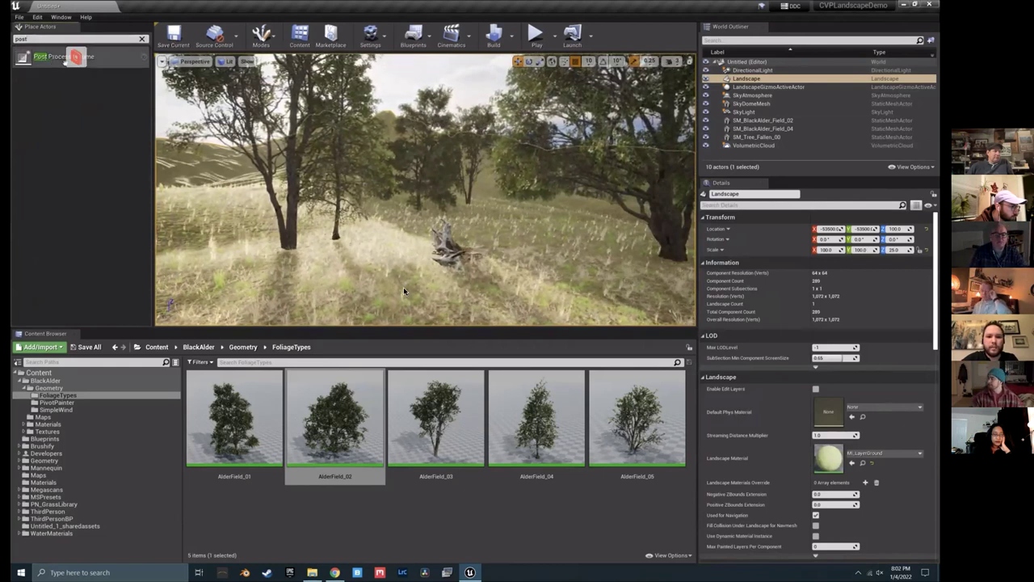
pyautogui.moveTo(60, 63); pyautogui.dragTo(375, 306)
pyautogui.moveTo(374, 305); pyautogui.dragTo(396, 315, button='right')
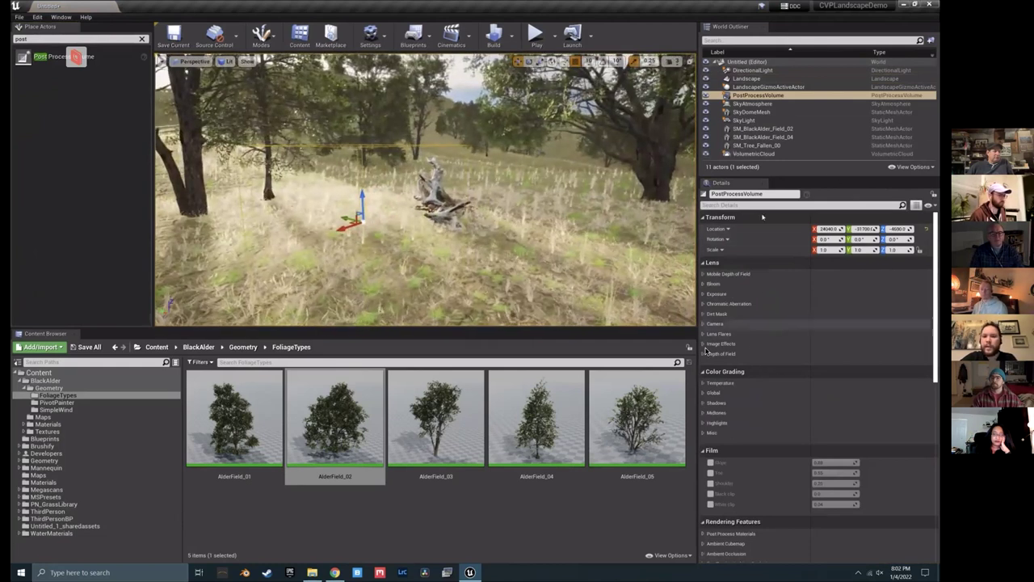
# Step: Filter the PostProcessVolume's details by "infin", enable Infinite Extent (Unbound), and clear the filter
pyautogui.moveTo(570, 248)
pyautogui.mouseDown(button='right')
pyautogui.moveTo(565, 223)
pyautogui.moveTo(566, 233)
pyautogui.mouseUp(button='right')
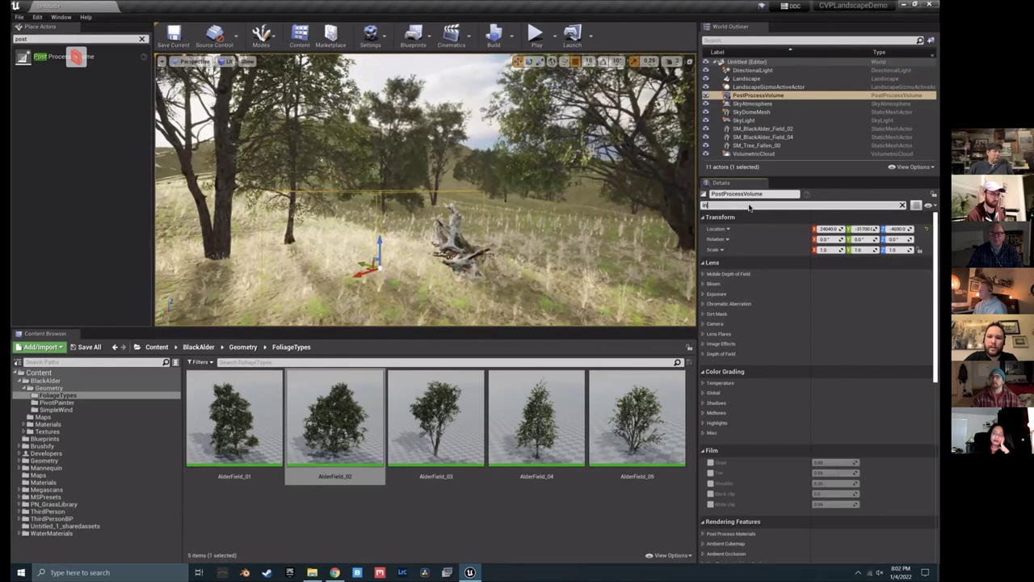
pyautogui.write('t')
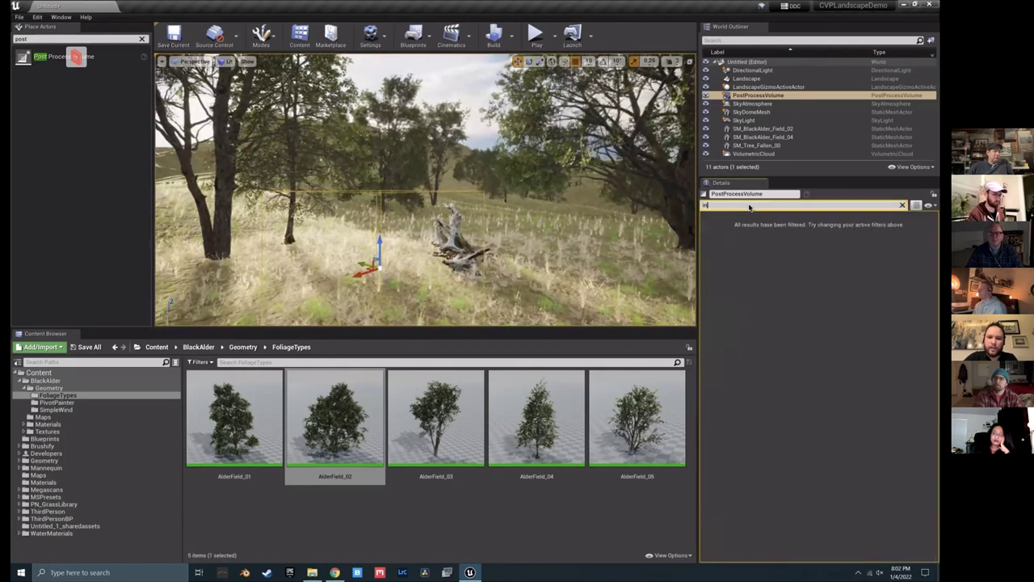
pyautogui.press('BackSpace')
pyautogui.write('fin')
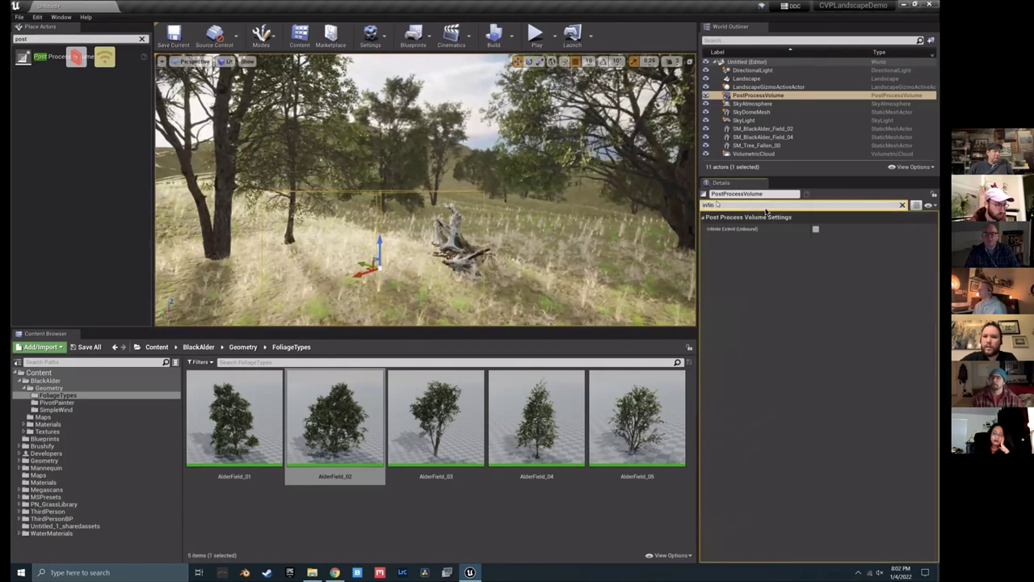
pyautogui.moveTo(709, 232)
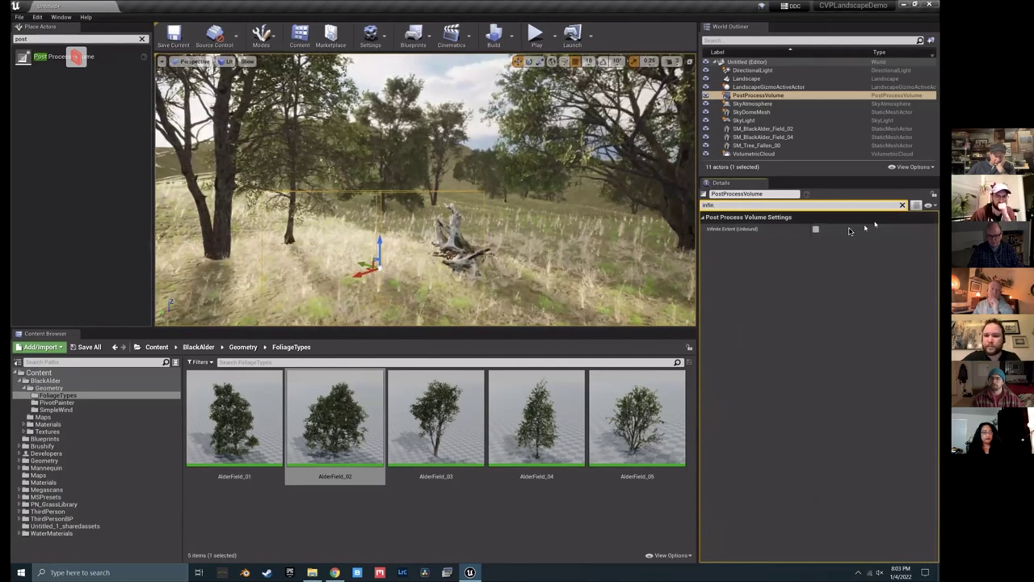
pyautogui.click(815, 229)
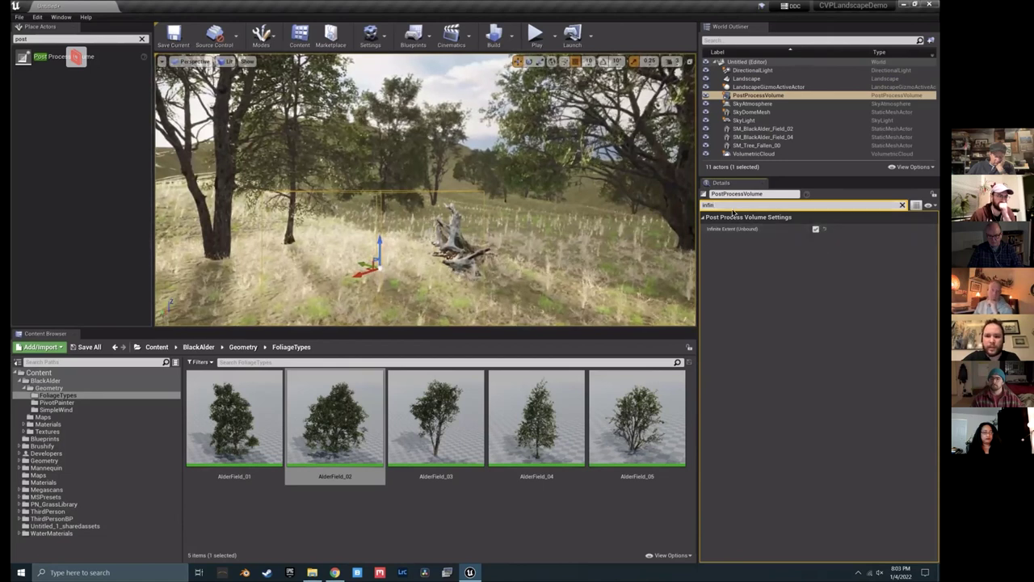
pyautogui.click(902, 205)
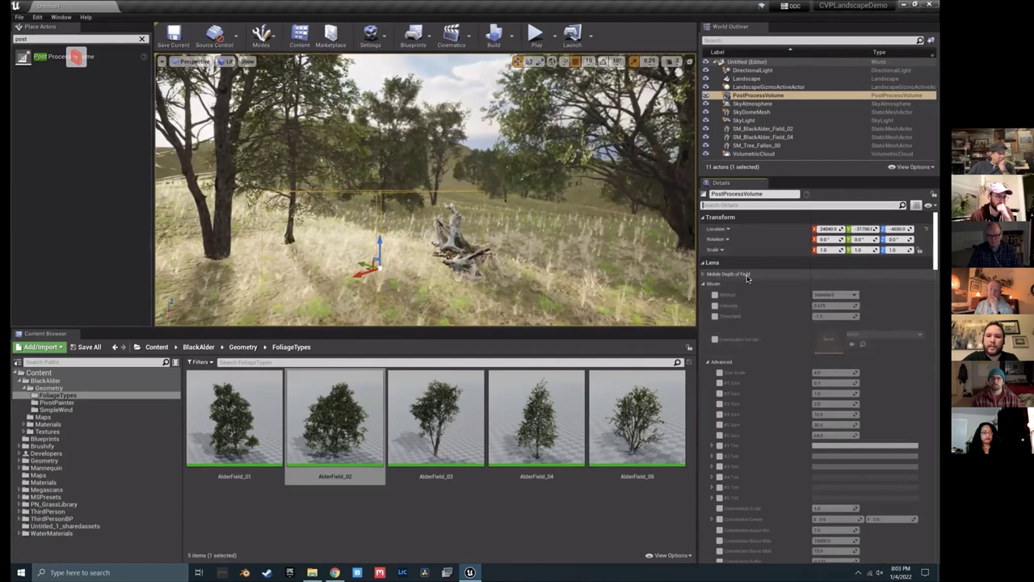
# Step: In the volume's Exposure settings, override Metering Mode with Manual and enable the Exposure Compensation override
pyautogui.click(707, 284)
pyautogui.click(755, 96)
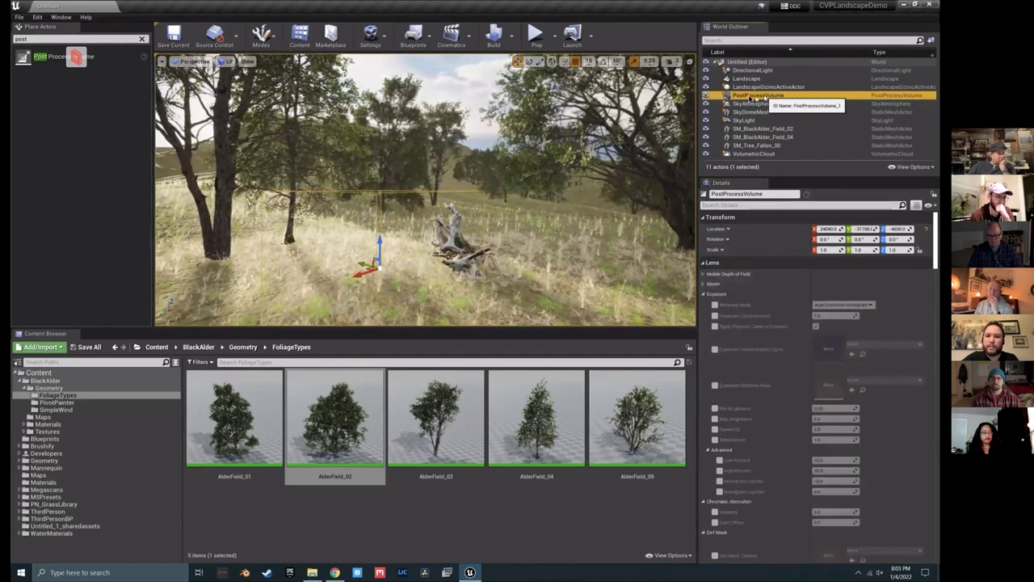
pyautogui.click(714, 306)
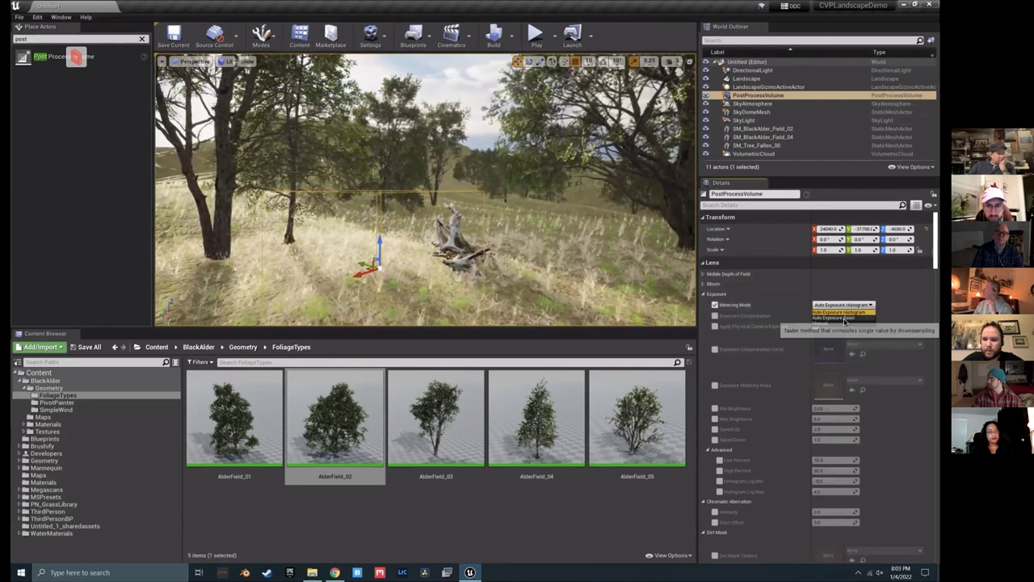
pyautogui.click(842, 305)
pyautogui.click(832, 326)
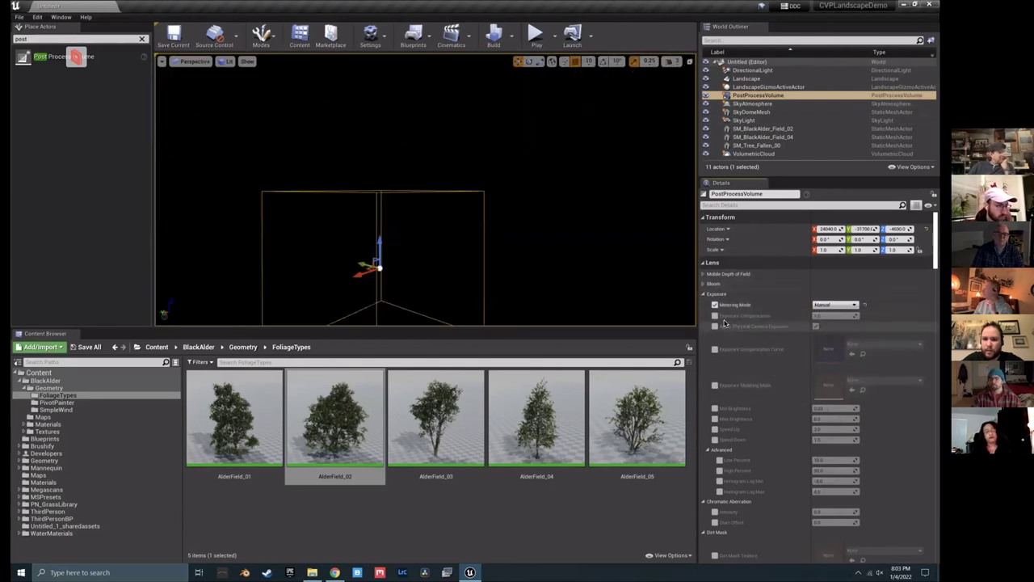
pyautogui.scroll(-5, 741, 440)
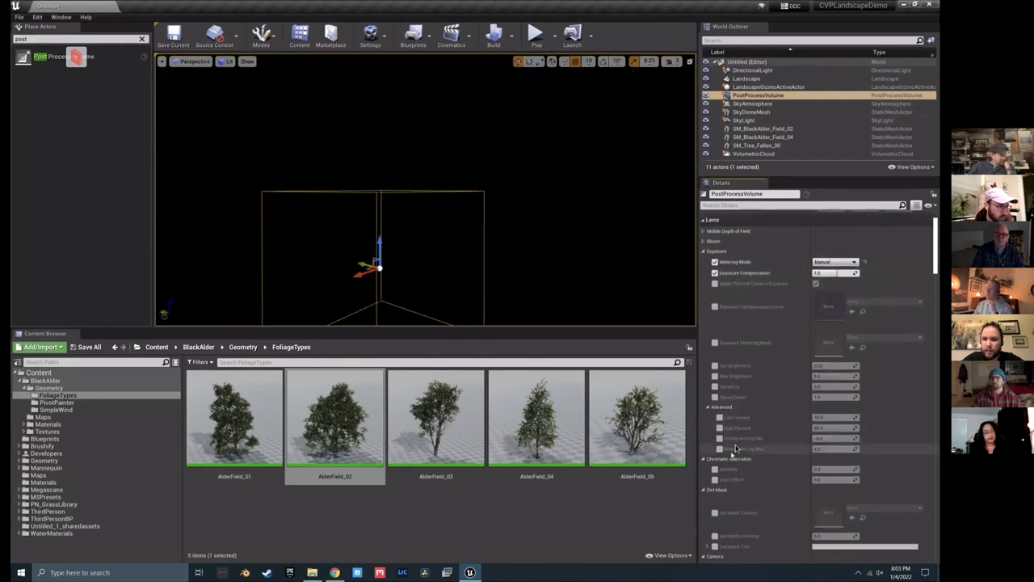
# Step: Enable the Shutter Speed, ISO and Aperture (F-stop) overrides in the volume's Camera settings
pyautogui.scroll(-2, 741, 439)
pyautogui.click(714, 410)
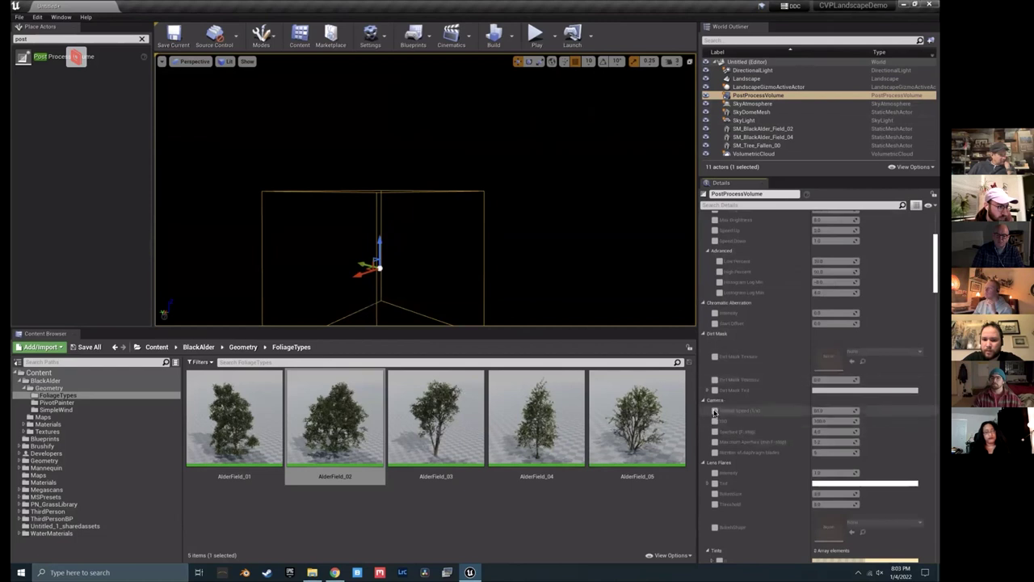
pyautogui.click(714, 421)
pyautogui.click(714, 431)
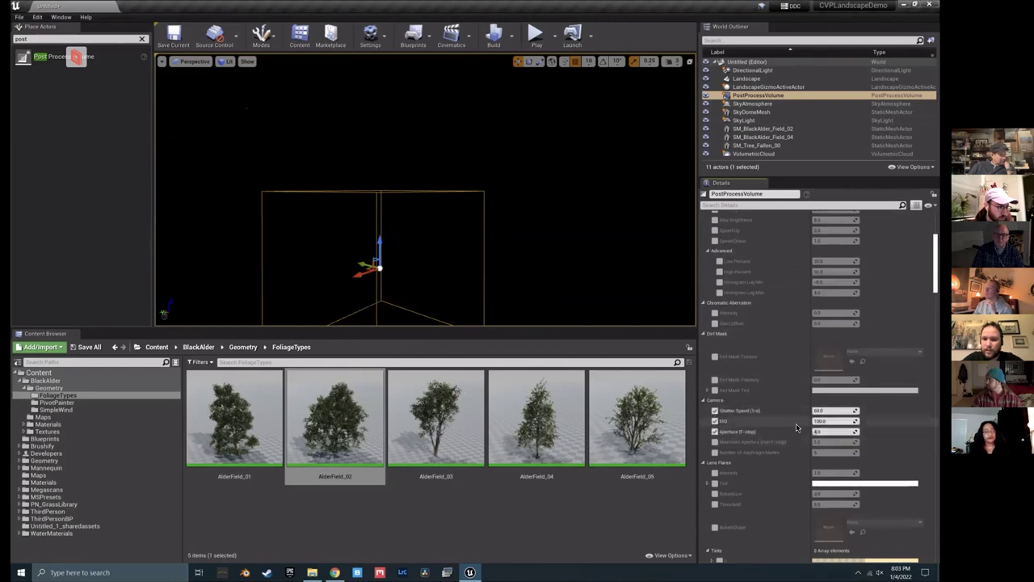
pyautogui.scroll(1, 790, 388)
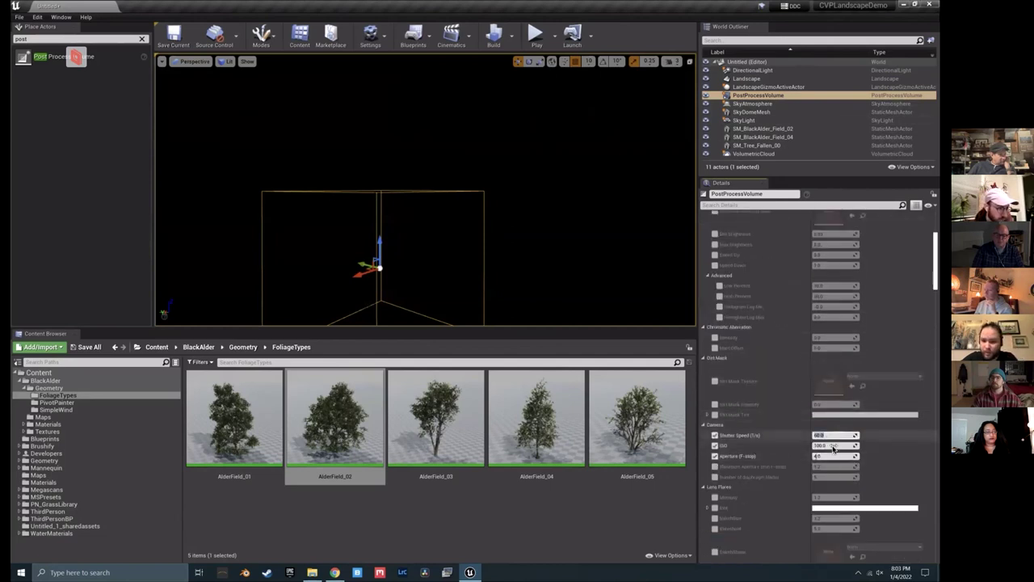
pyautogui.scroll(-2, 823, 436)
pyautogui.scroll(6, 812, 412)
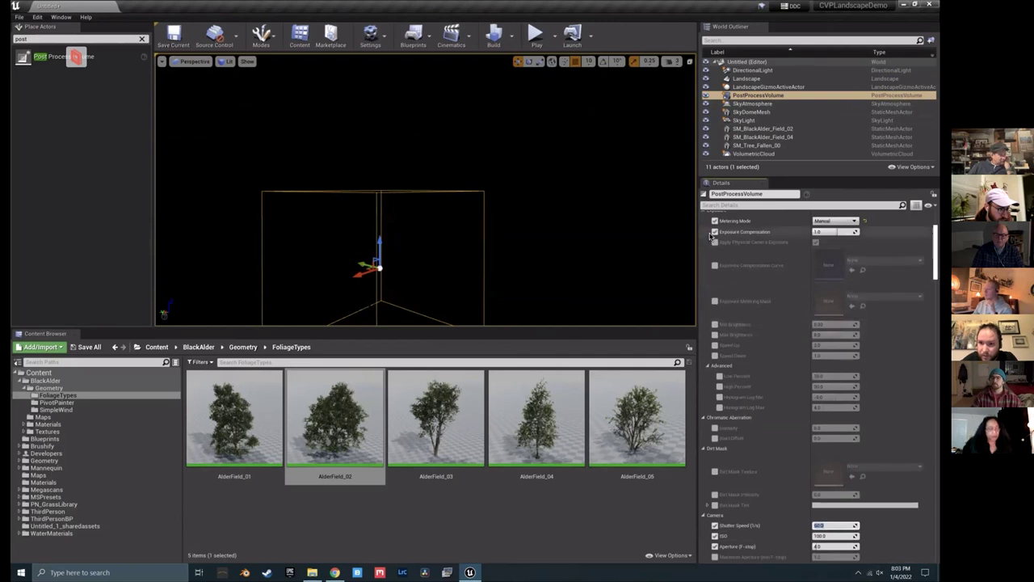
# Step: Try enabling the Apply Physical Camera Exposure override and open the Shutter Speed value for editing
pyautogui.click(715, 242)
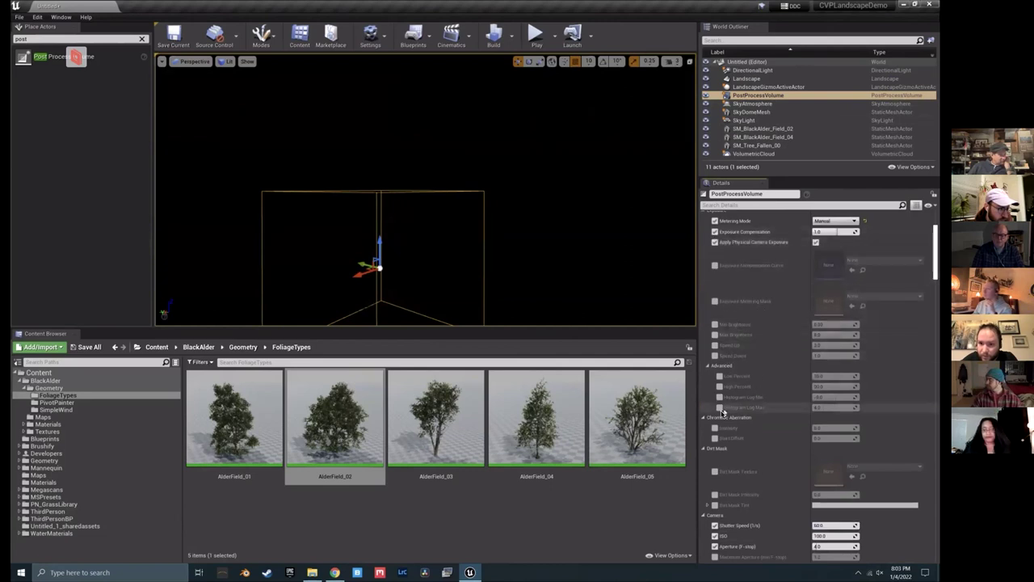
pyautogui.scroll(-7, 727, 428)
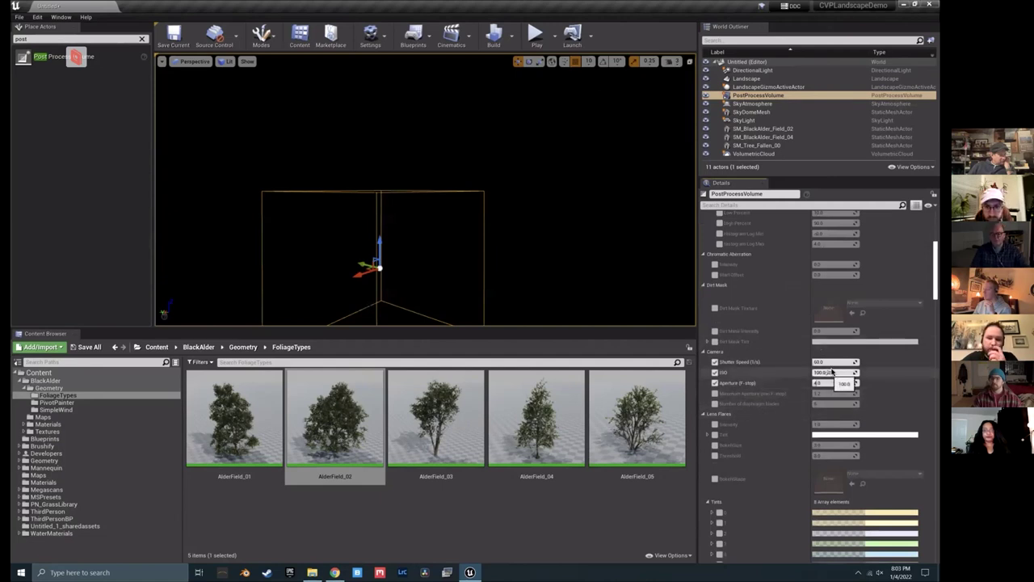
pyautogui.click(829, 362)
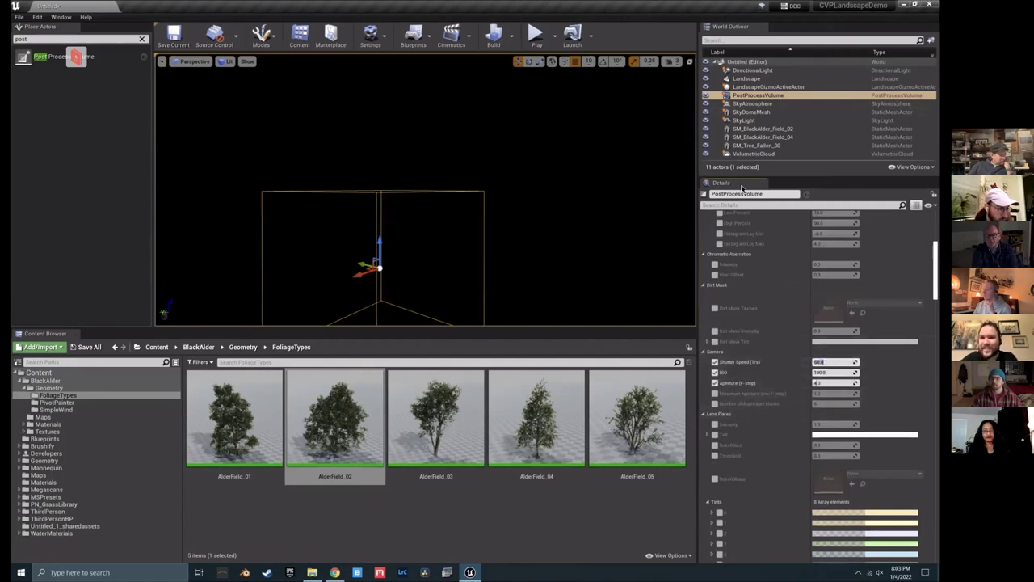
pyautogui.scroll(4, 808, 349)
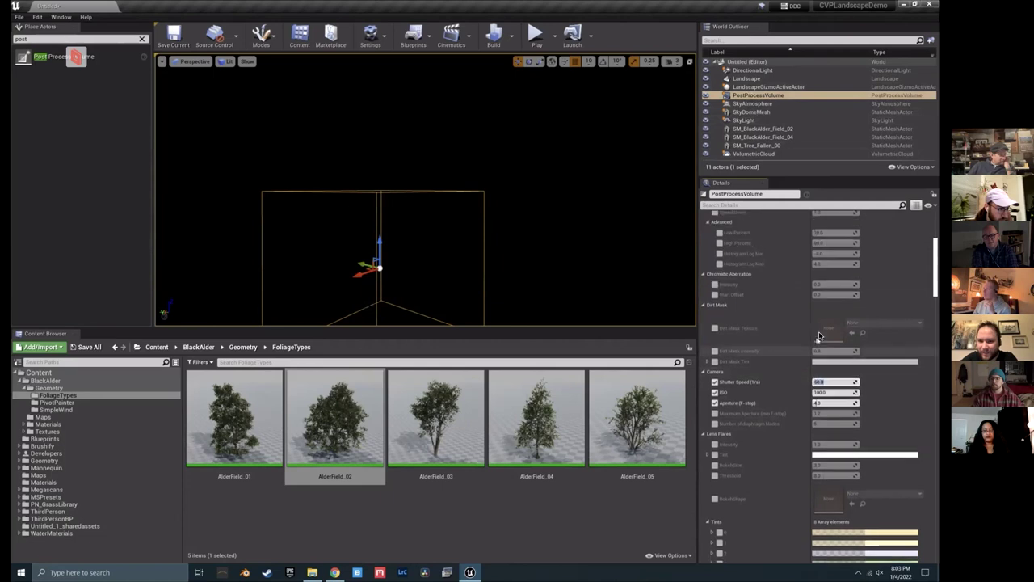
pyautogui.scroll(4, 820, 346)
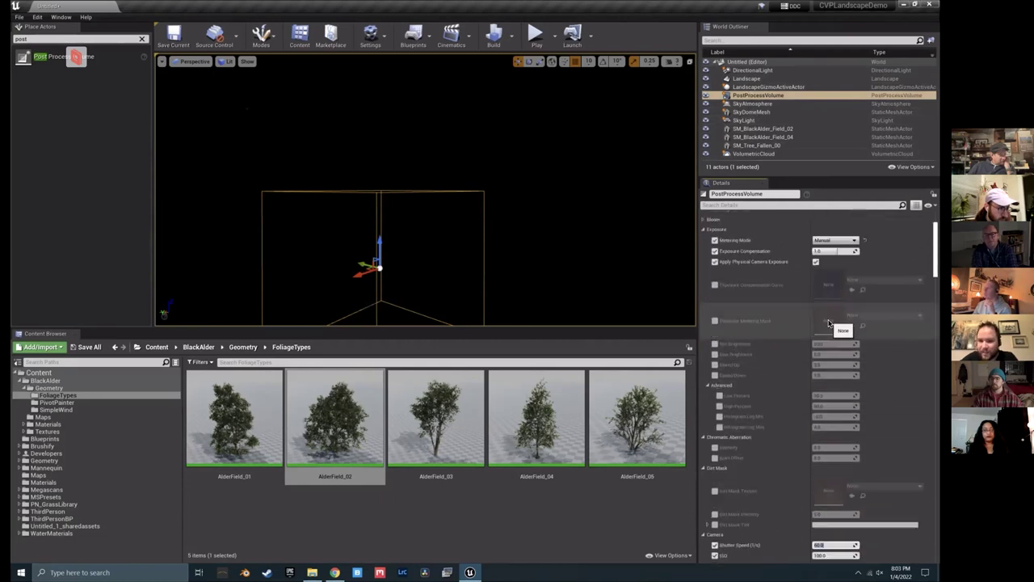
# Step: Check the DirectionalLight's Intensity setting and return to the PostProcessVolume
pyautogui.click(760, 72)
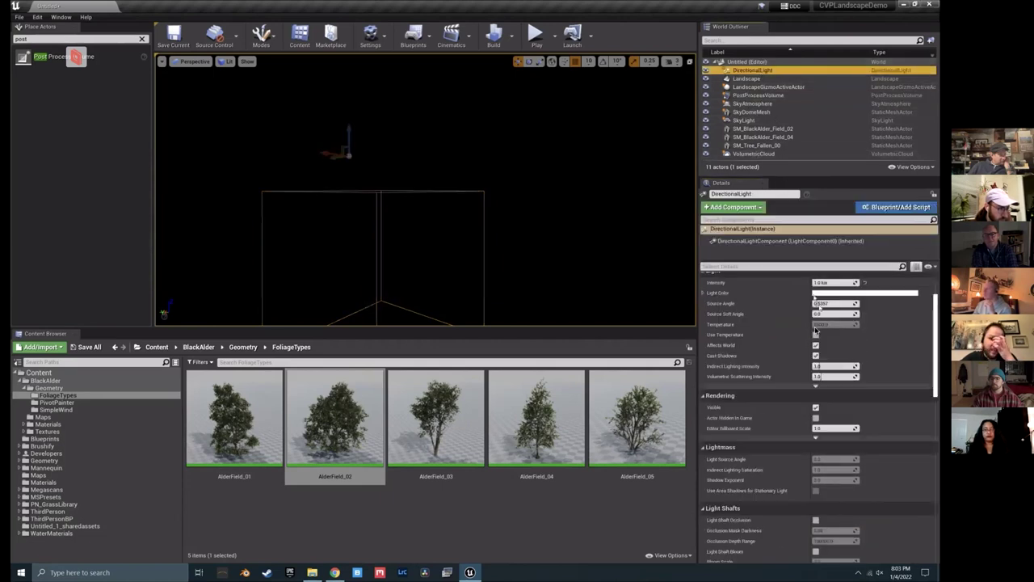
pyautogui.click(822, 283)
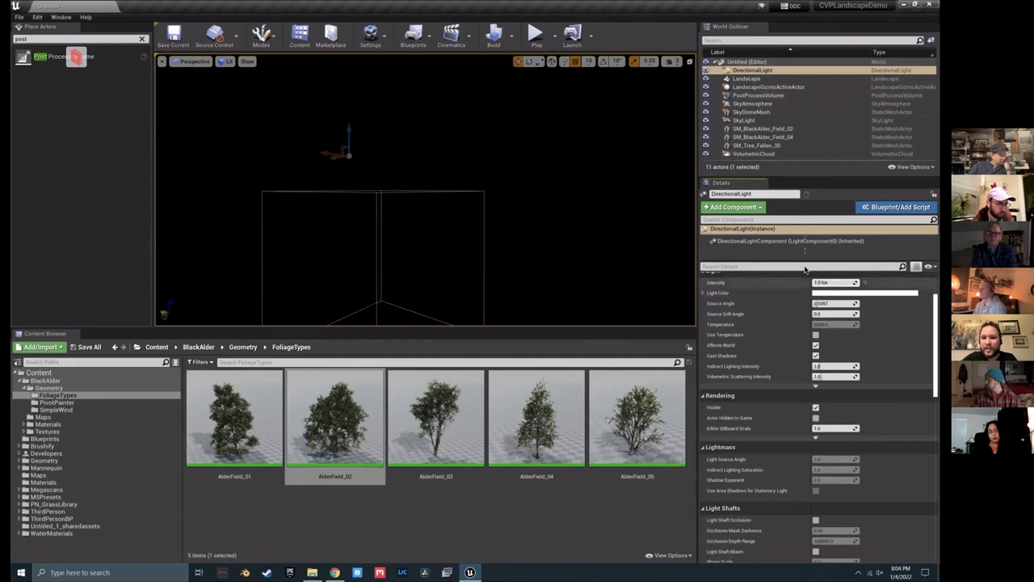
pyautogui.click(751, 96)
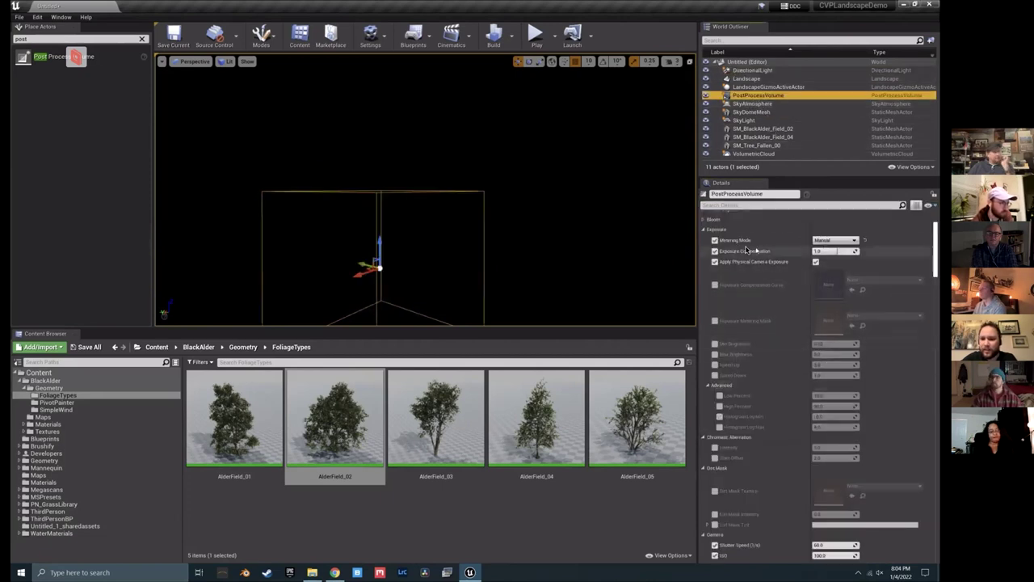
# Step: Turn off the Apply Physical Camera Exposure override and set Exposure Compensation to about 13.86
pyautogui.click(715, 262)
pyautogui.moveTo(842, 251)
pyautogui.mouseDown()
pyautogui.moveTo(855, 251)
pyautogui.moveTo(840, 251)
pyautogui.mouseUp()
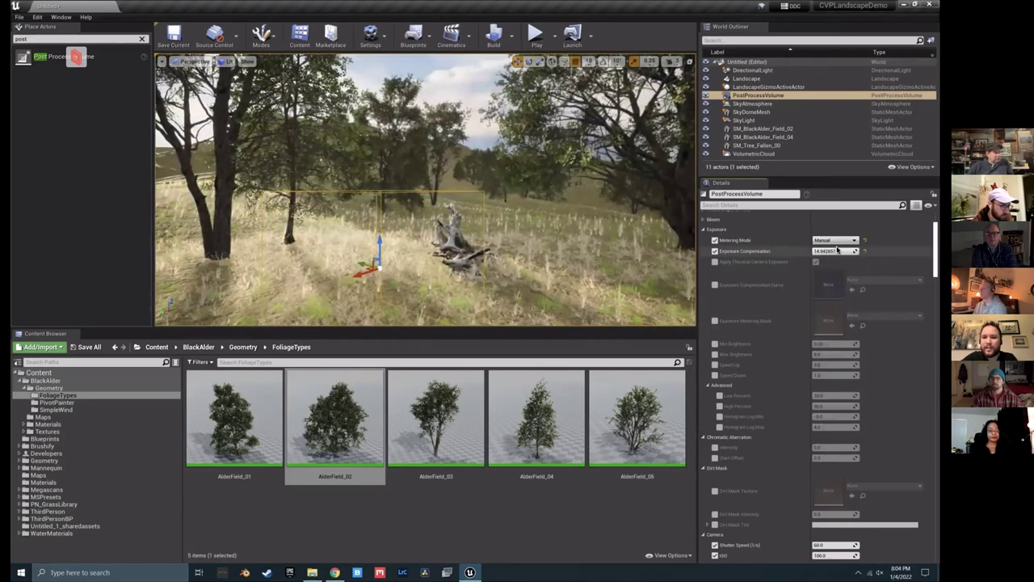
pyautogui.moveTo(840, 250); pyautogui.dragTo(840, 250)
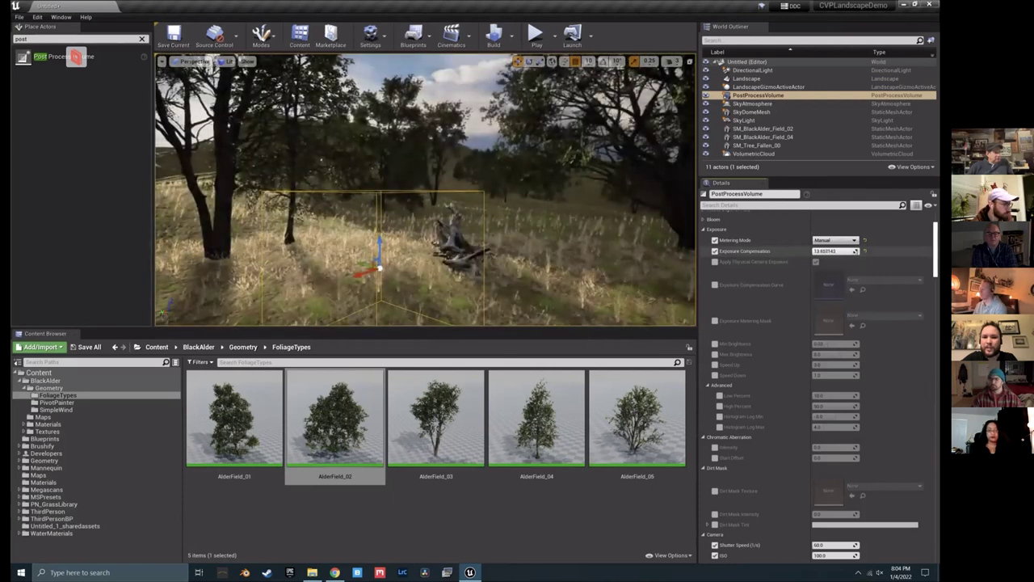
# Step: Enlarge the viewport by shrinking the Content Browser, and collapse the volume's Exposure settings
pyautogui.moveTo(542, 334); pyautogui.dragTo(543, 465)
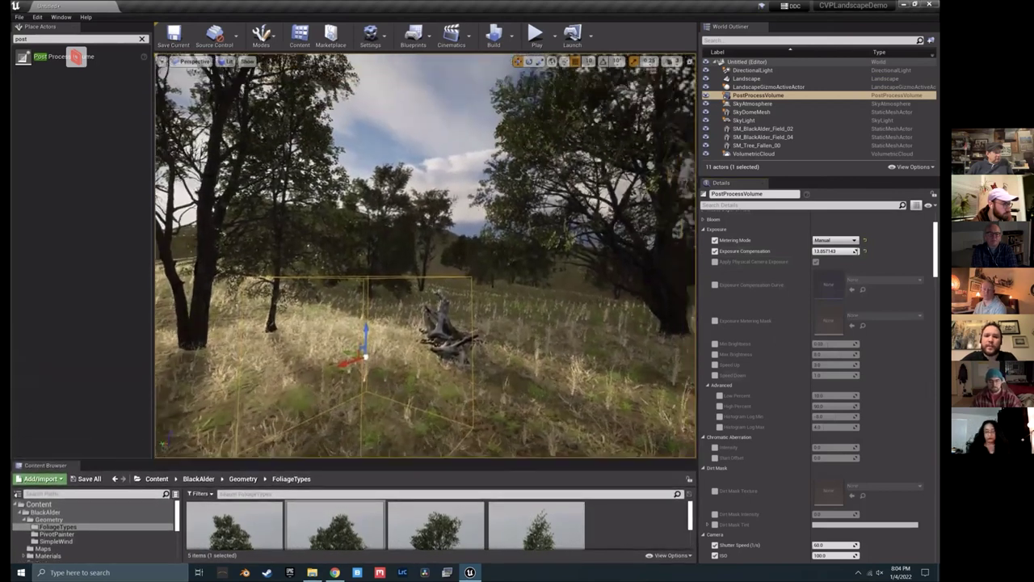
pyautogui.scroll(2, 707, 288)
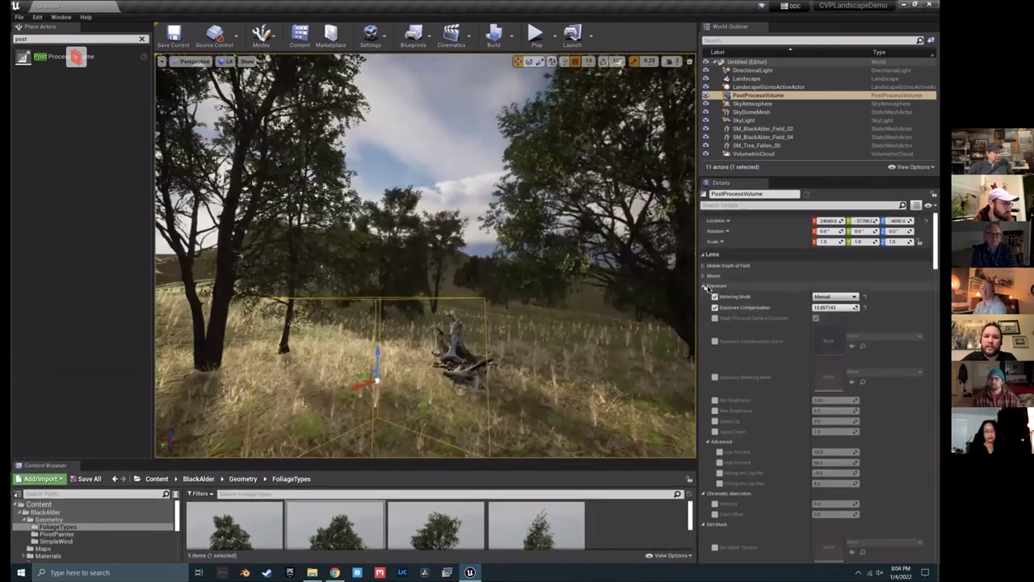
pyautogui.click(707, 286)
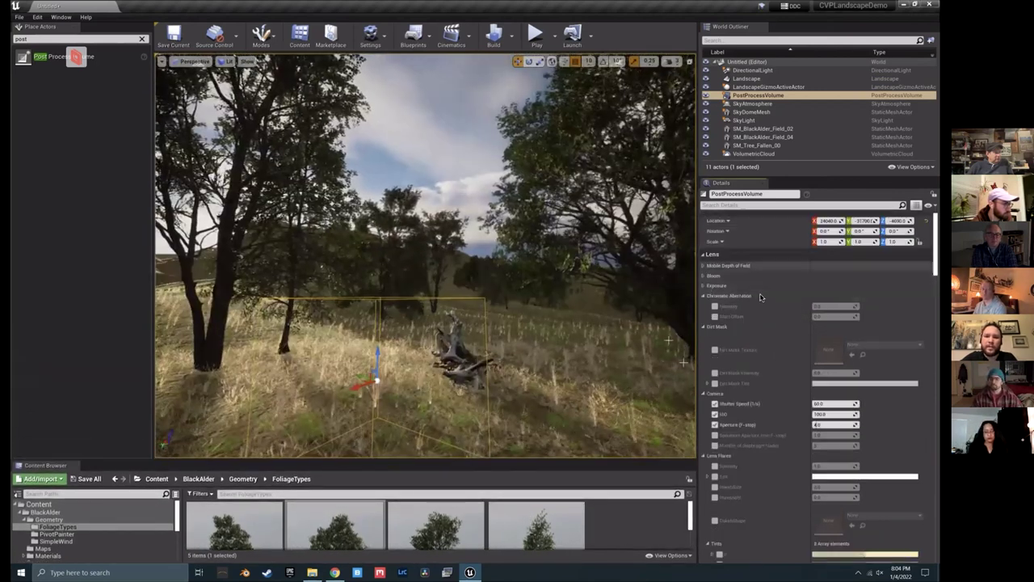
# Step: Turn the view toward the sun over the mountain and override the Bloom Method with Convolution
pyautogui.moveTo(485, 290); pyautogui.dragTo(388, 263, button='right')
pyautogui.moveTo(420, 303); pyautogui.dragTo(367, 300, button='right')
pyautogui.click(712, 276)
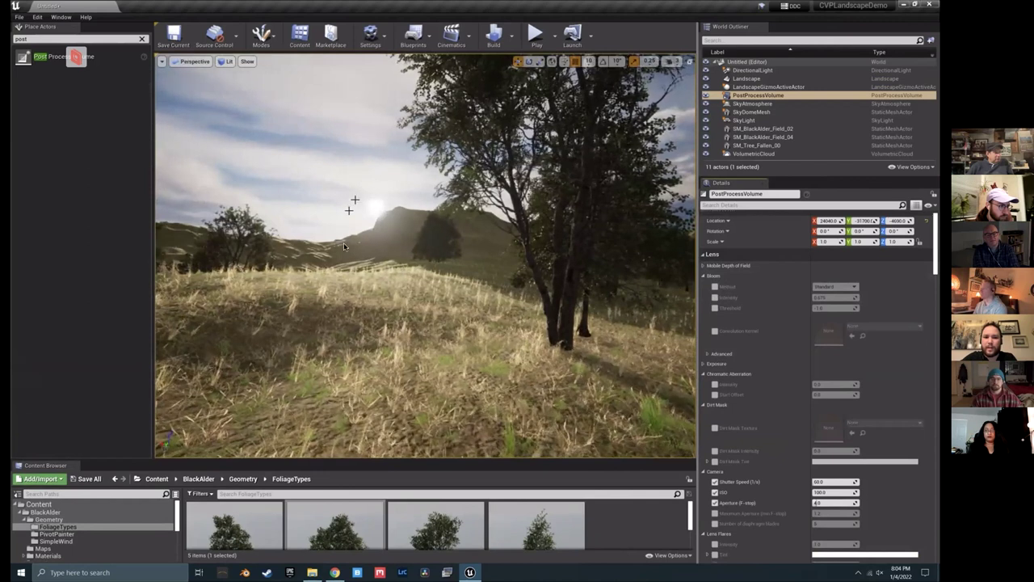
pyautogui.click(714, 287)
pyautogui.click(834, 304)
pyautogui.moveTo(341, 241)
pyautogui.mouseDown(button='right')
pyautogui.moveTo(440, 241)
pyautogui.moveTo(356, 215)
pyautogui.moveTo(341, 240)
pyautogui.mouseUp(button='right')
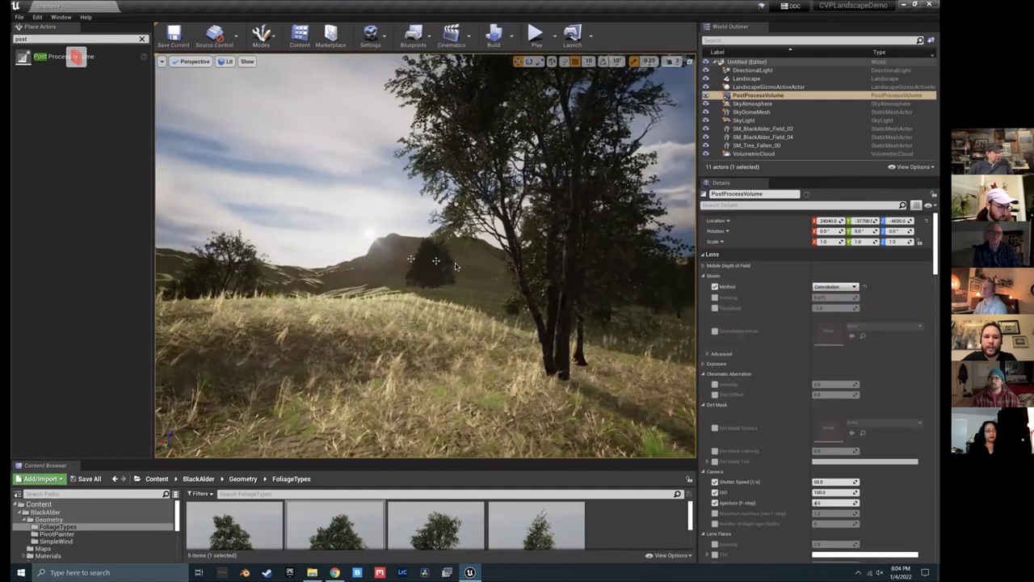
pyautogui.moveTo(455, 266); pyautogui.dragTo(441, 252, button='right')
# Step: Enable the Bloom Intensity and Threshold overrides, keep the method at Convolution, and review the advanced Bloom settings
pyautogui.moveTo(448, 288); pyautogui.dragTo(719, 320, button='right')
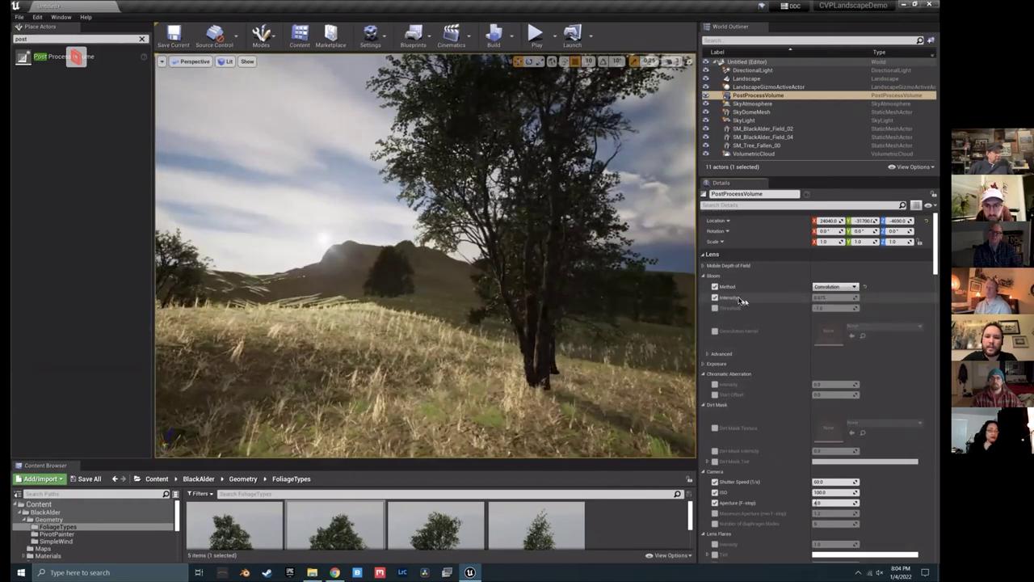
pyautogui.click(715, 308)
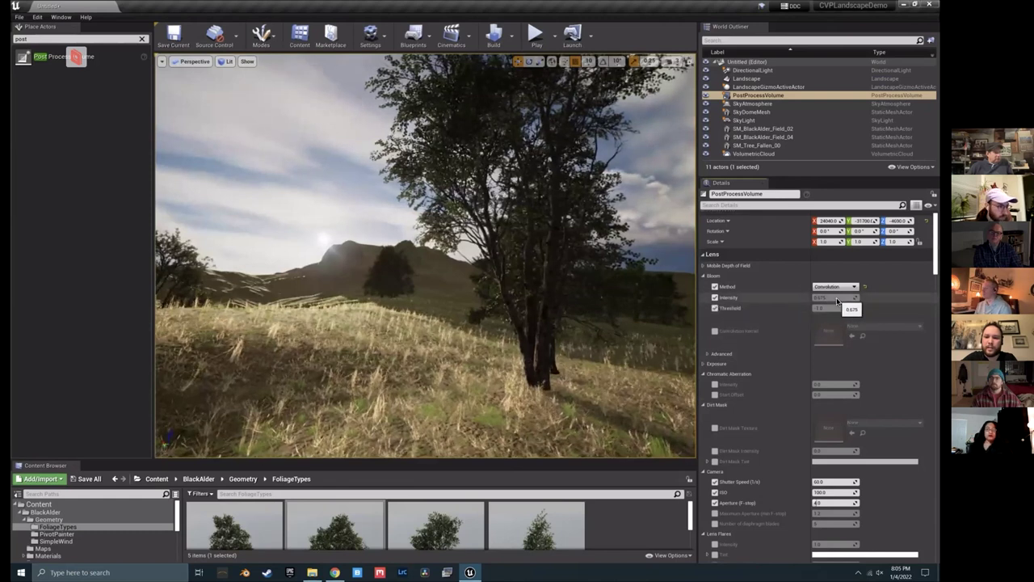
pyautogui.click(844, 287)
pyautogui.click(837, 301)
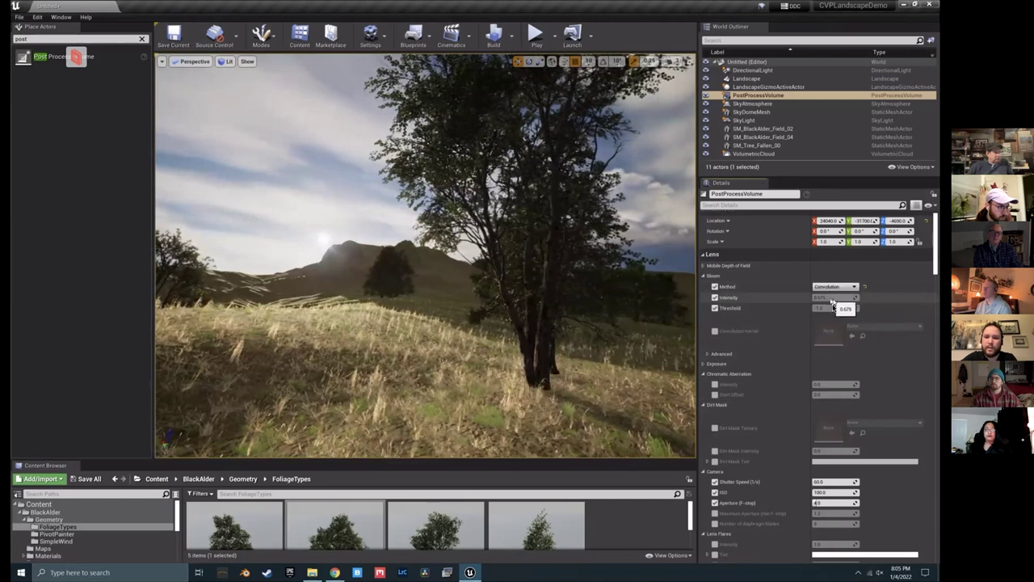
pyautogui.click(708, 354)
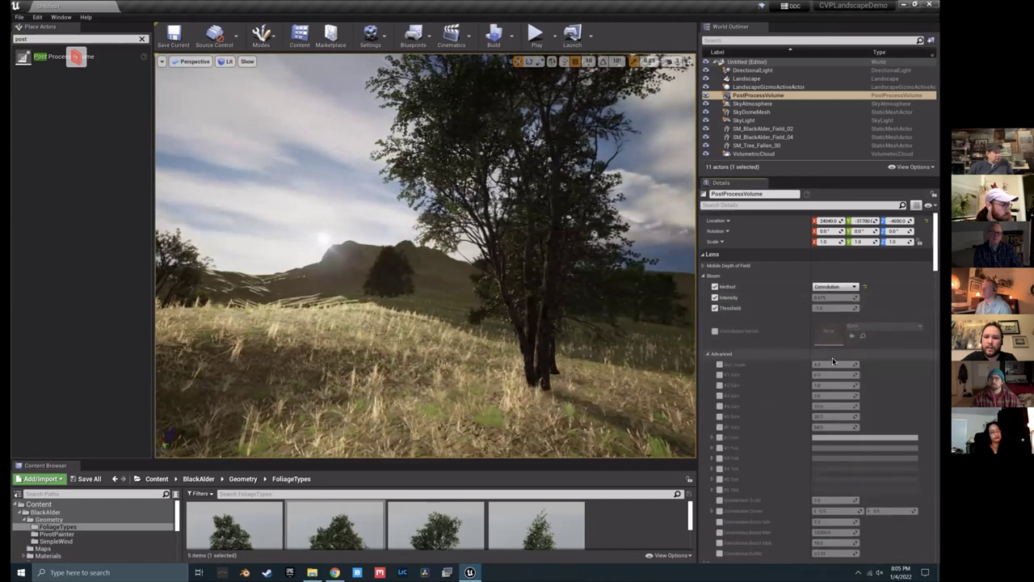
pyautogui.click(709, 353)
# Step: Toggle the Bloom Intensity override off and go on to the volume's Exposure and Camera settings
pyautogui.scroll(-1, 835, 334)
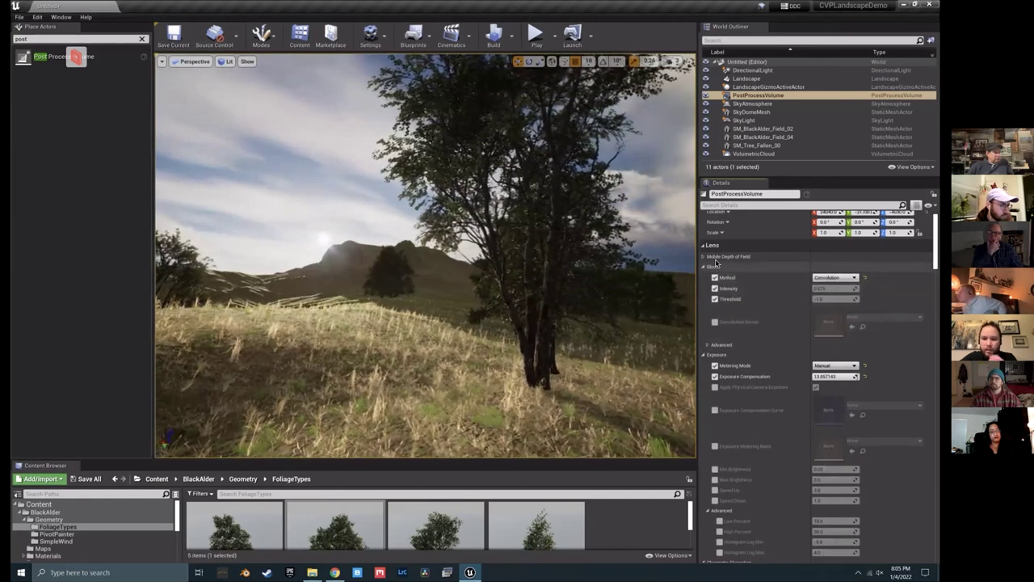
pyautogui.click(714, 288)
pyautogui.scroll(-3, 736, 428)
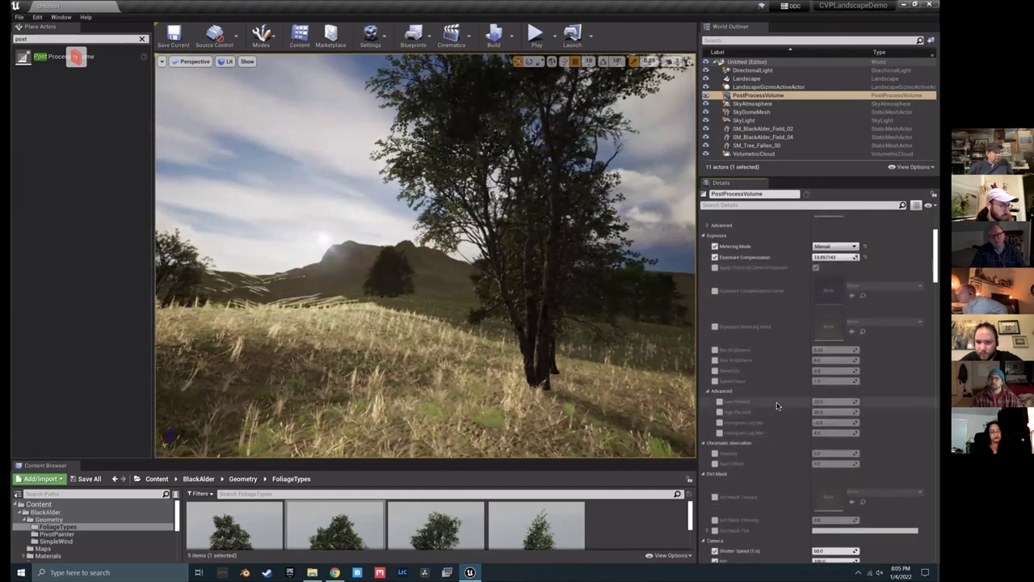
# Step: Enable the post-process volume's Lens Flares Intensity override and set it to 0.03
pyautogui.scroll(-5, 777, 405)
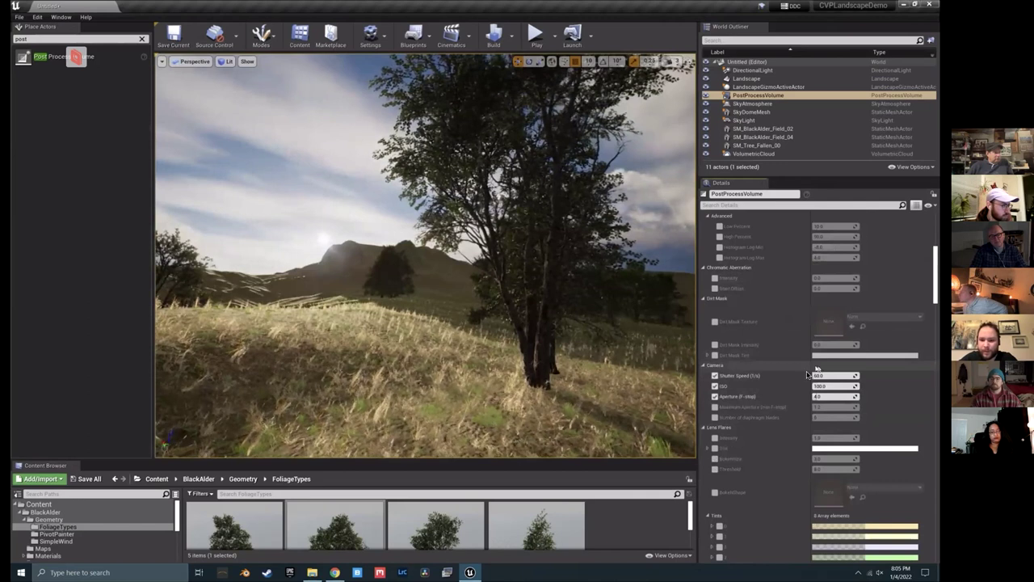
pyautogui.scroll(-2, 787, 394)
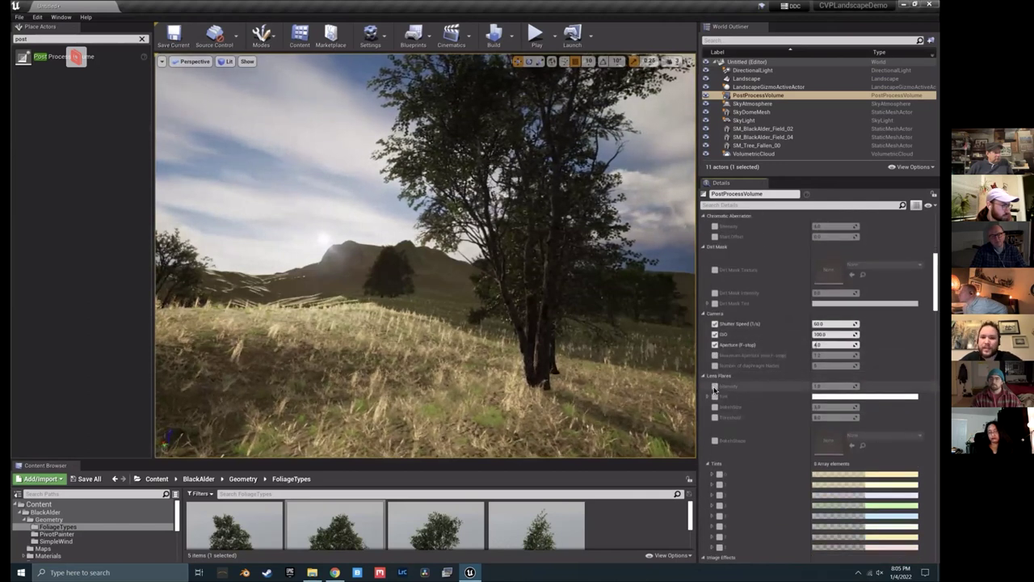
pyautogui.click(714, 385)
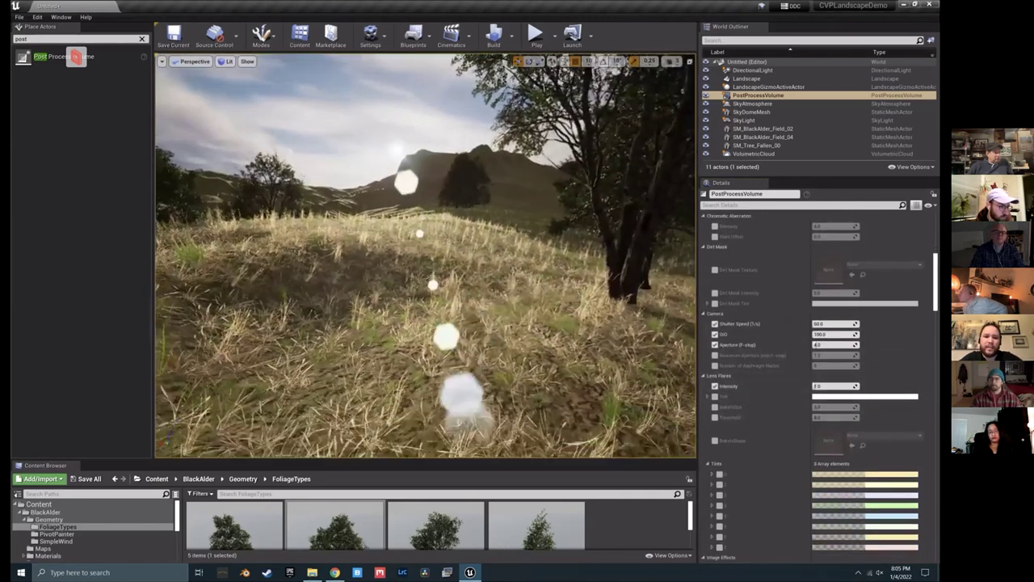
pyautogui.moveTo(565, 333); pyautogui.dragTo(616, 274, button='right')
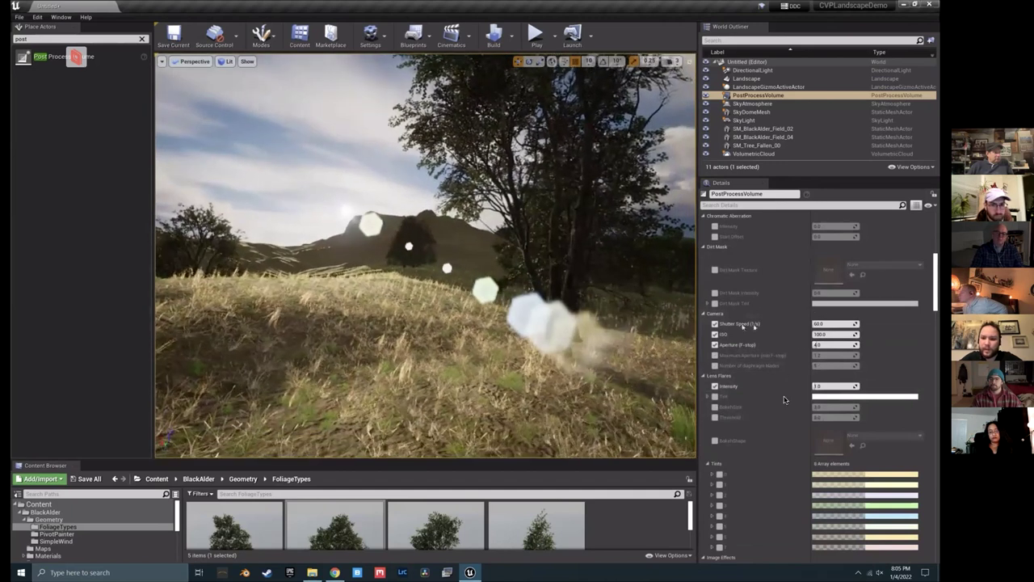
pyautogui.moveTo(817, 386); pyautogui.dragTo(800, 386)
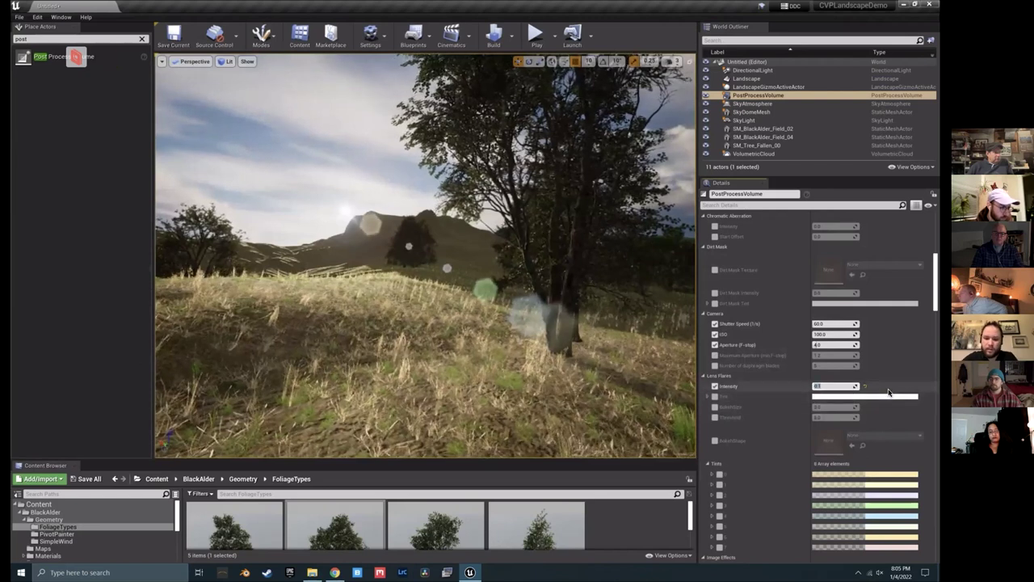
pyautogui.press('BackSpace')
pyautogui.write('.03')
pyautogui.press('Return')
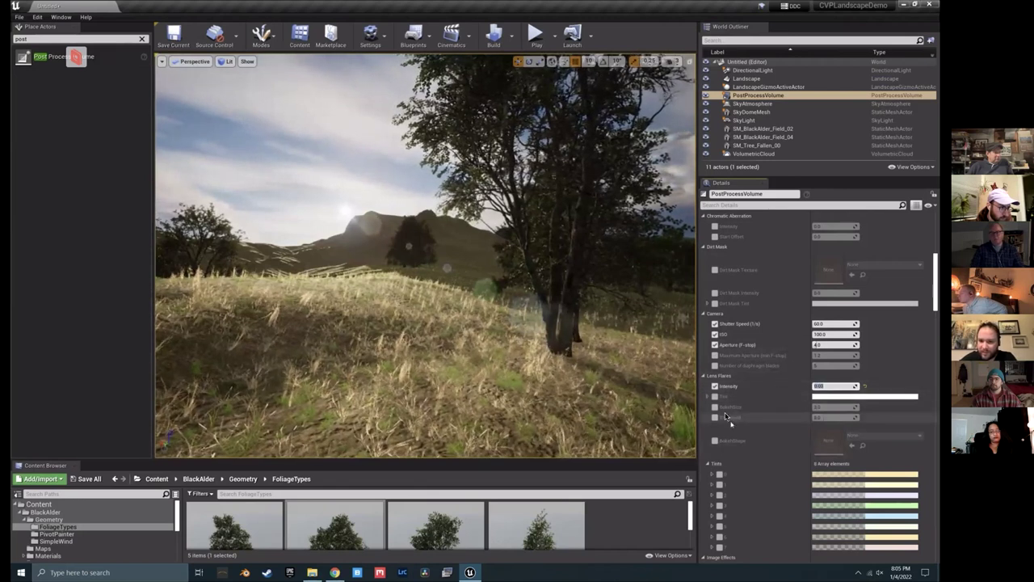
# Step: Check the flares against the sun and reduce the Lens Flares Intensity to 0.01
pyautogui.moveTo(517, 339)
pyautogui.mouseDown(button='right')
pyautogui.moveTo(553, 339)
pyautogui.moveTo(525, 323)
pyautogui.moveTo(521, 347)
pyautogui.mouseUp(button='right')
pyautogui.click(829, 387)
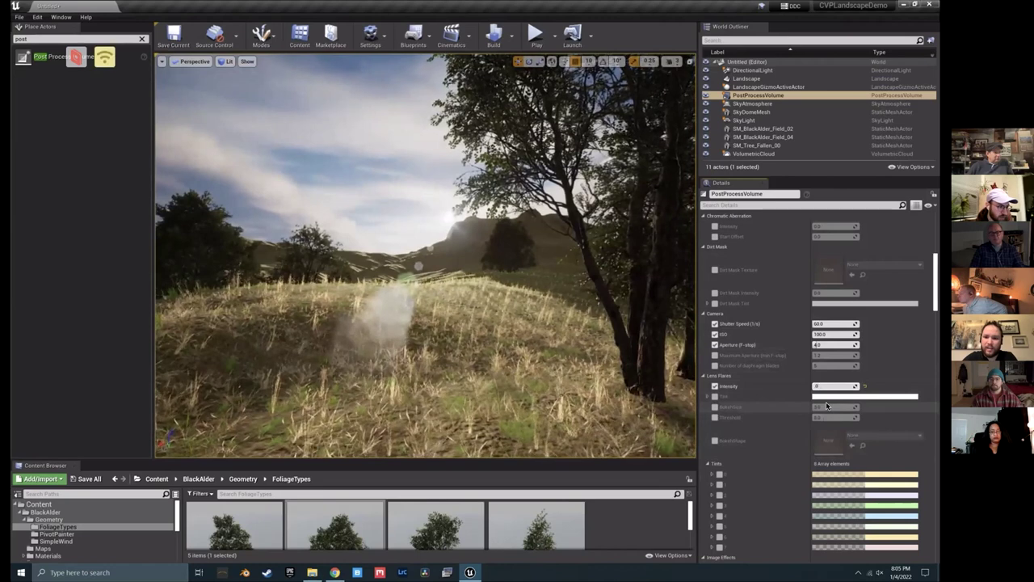
pyautogui.moveTo(565, 348)
pyautogui.mouseDown(button='right')
pyautogui.moveTo(679, 349)
pyautogui.moveTo(570, 356)
pyautogui.moveTo(581, 360)
pyautogui.mouseUp(button='right')
# Step: Review the volume's Image Effects, Color Grading and Film settings, from Temperature through Shadows, Midtones, Highlights and Misc
pyautogui.scroll(-8, 741, 416)
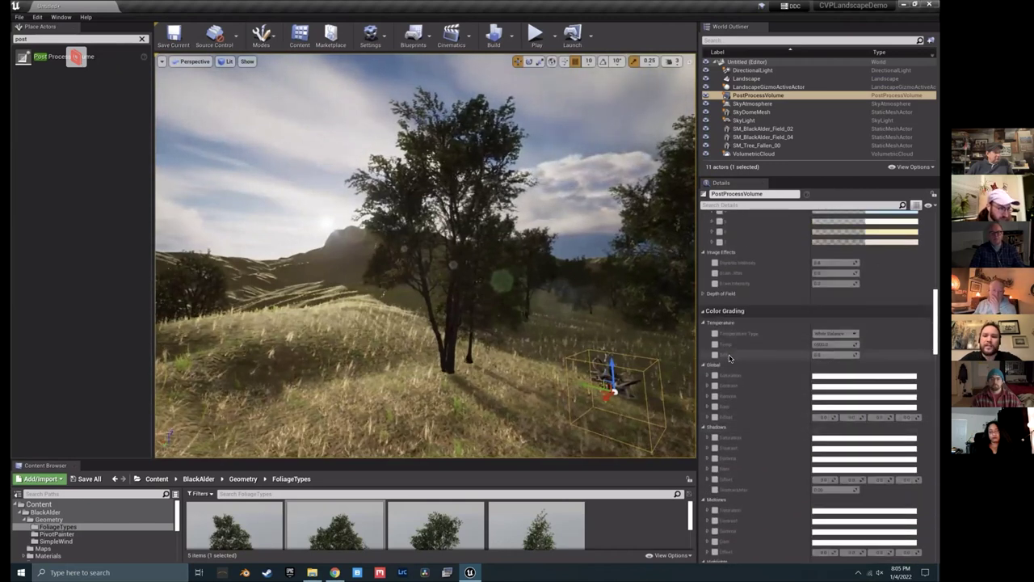
pyautogui.moveTo(679, 355); pyautogui.dragTo(587, 345, button='right')
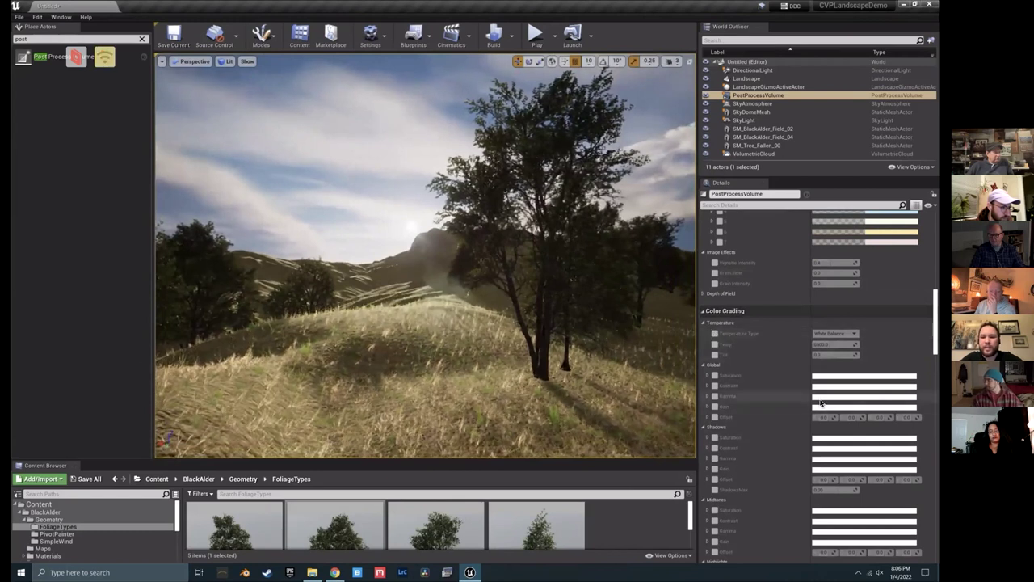
pyautogui.scroll(-1, 723, 355)
pyautogui.scroll(-3, 723, 375)
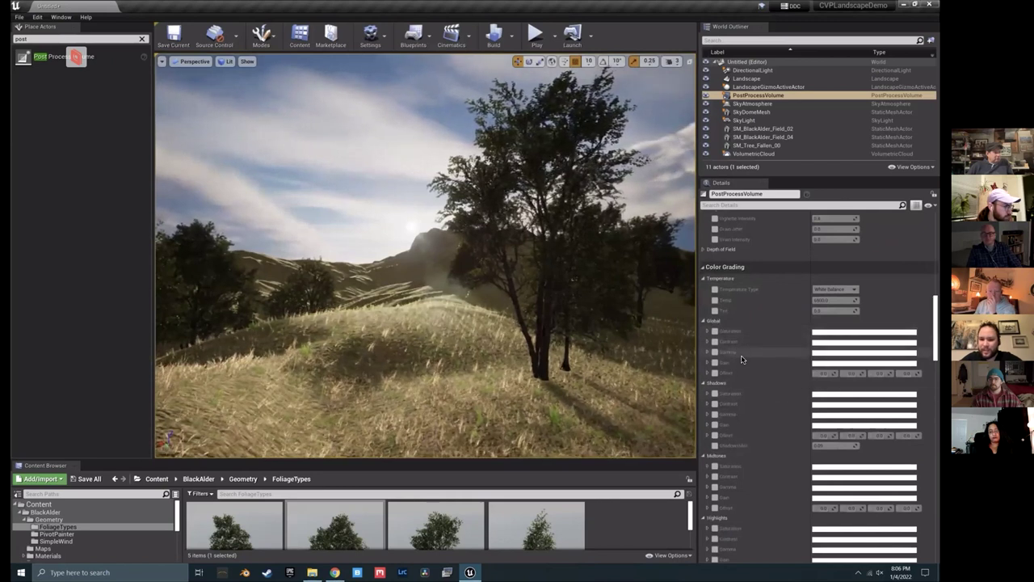
pyautogui.scroll(-4, 762, 397)
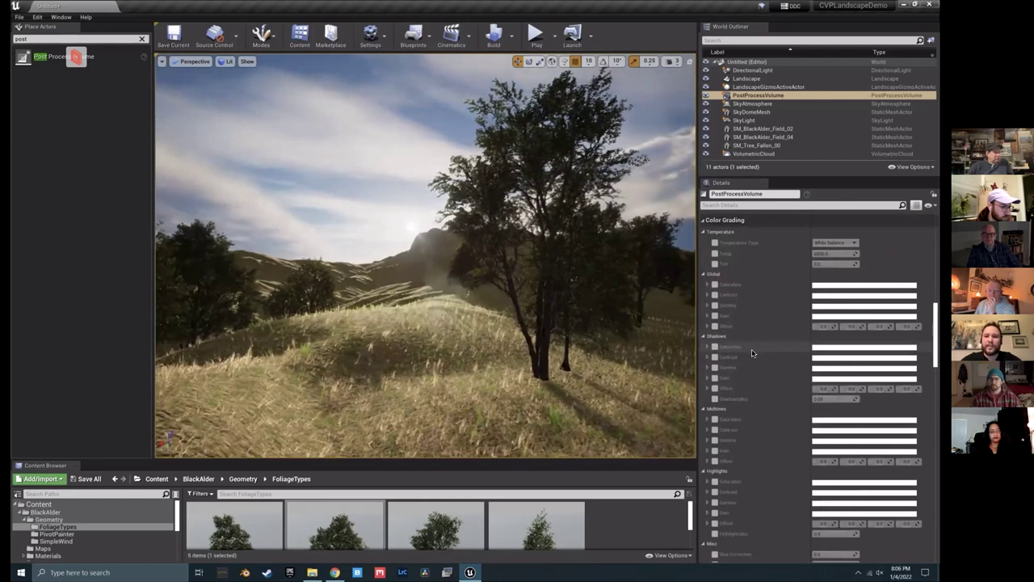
pyautogui.scroll(-5, 756, 396)
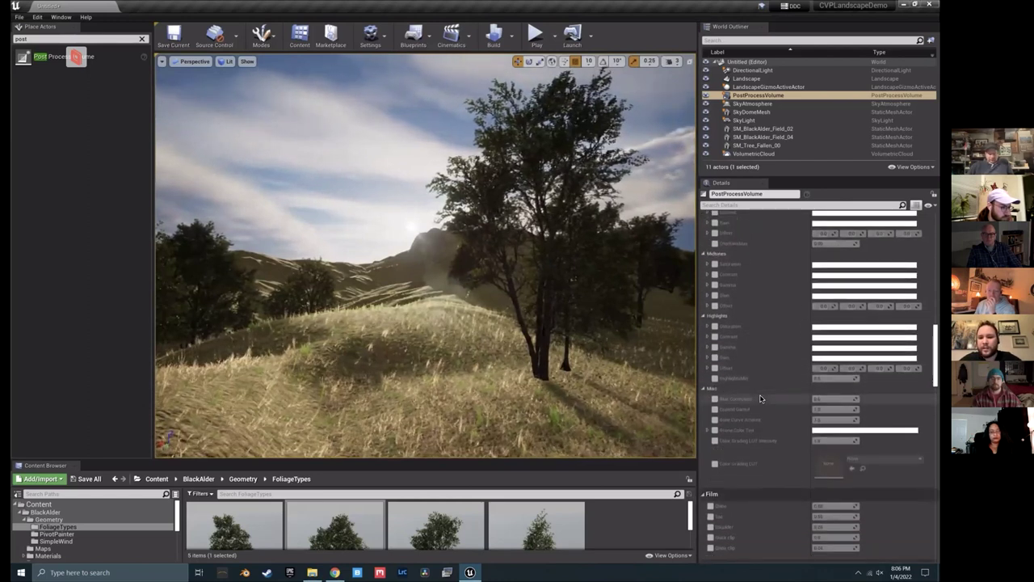
pyautogui.scroll(10, 759, 398)
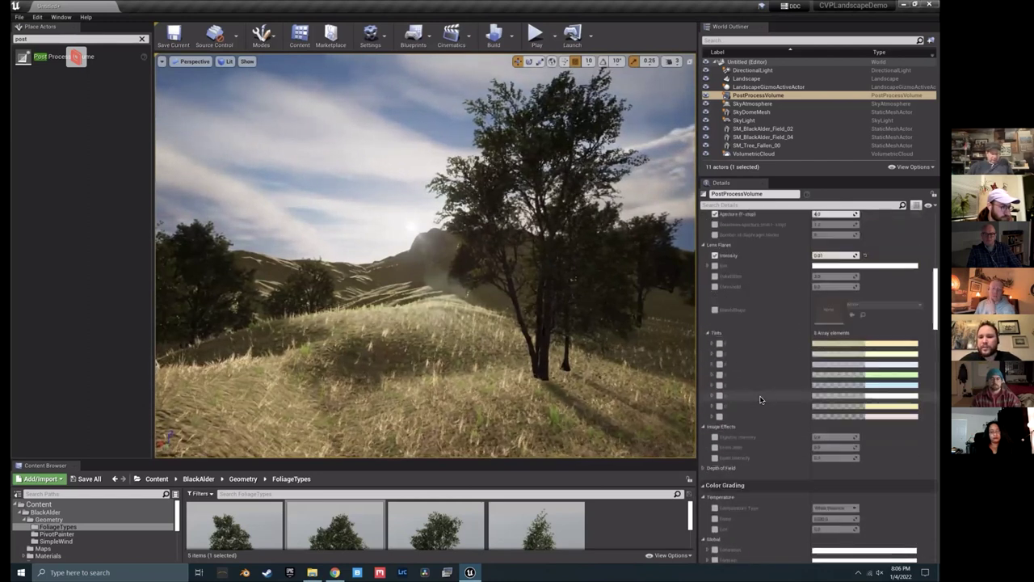
# Step: Look over the hillside and mountain from above the trees, and clear the Place Actors search
pyautogui.moveTo(513, 301); pyautogui.dragTo(508, 359)
pyautogui.moveTo(508, 359); pyautogui.dragTo(567, 355, button='right')
pyautogui.moveTo(518, 330); pyautogui.dragTo(376, 260, button='right')
pyautogui.click(549, 299)
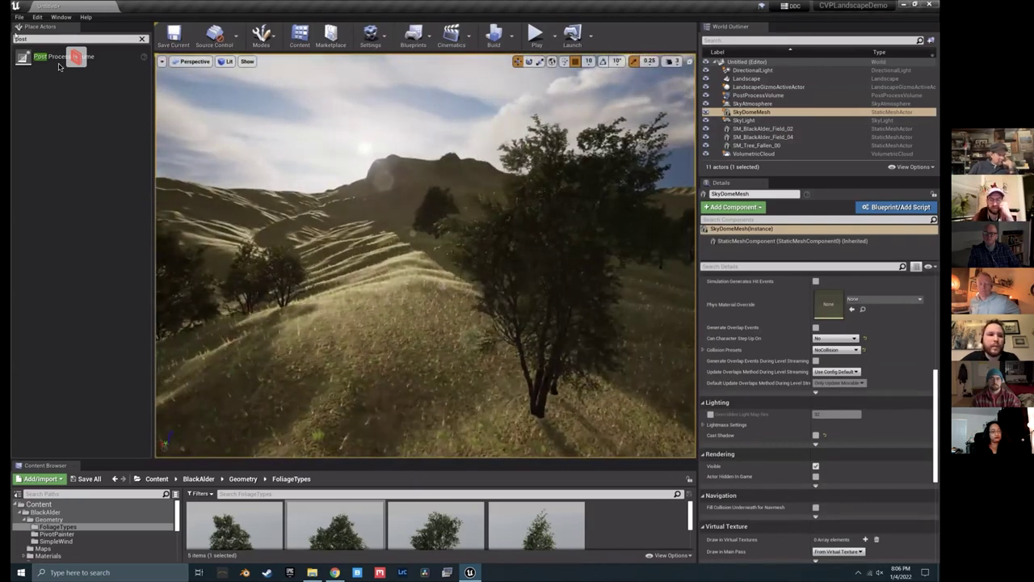
pyautogui.click(142, 40)
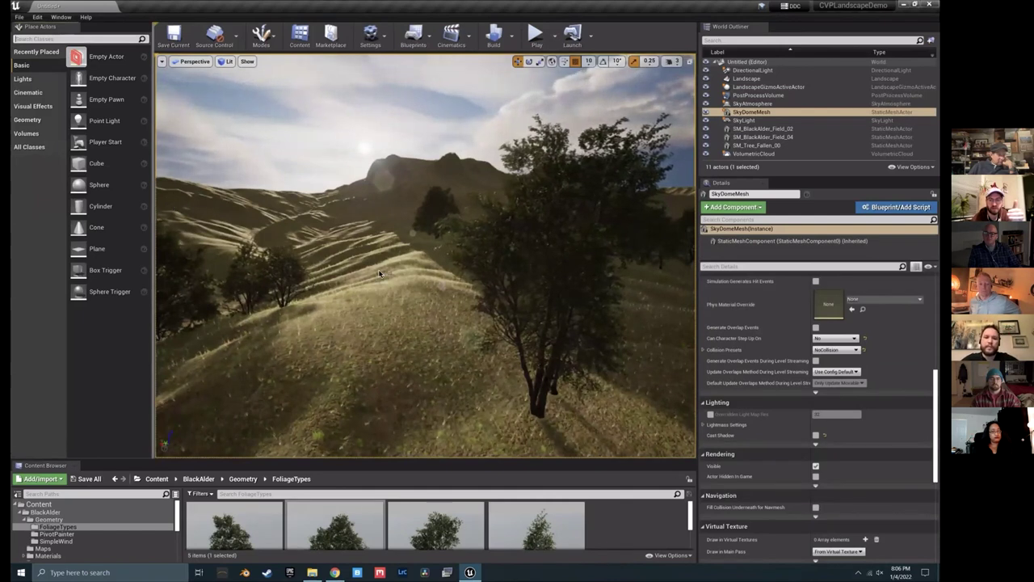
# Step: Bring the view down to the fallen tree between the alders and enlarge the Content Browser to show the foliage types
pyautogui.moveTo(510, 309)
pyautogui.mouseDown(button='right')
pyautogui.moveTo(582, 309)
pyautogui.moveTo(566, 308)
pyautogui.moveTo(565, 274)
pyautogui.moveTo(598, 307)
pyautogui.moveTo(510, 308)
pyautogui.mouseUp(button='right')
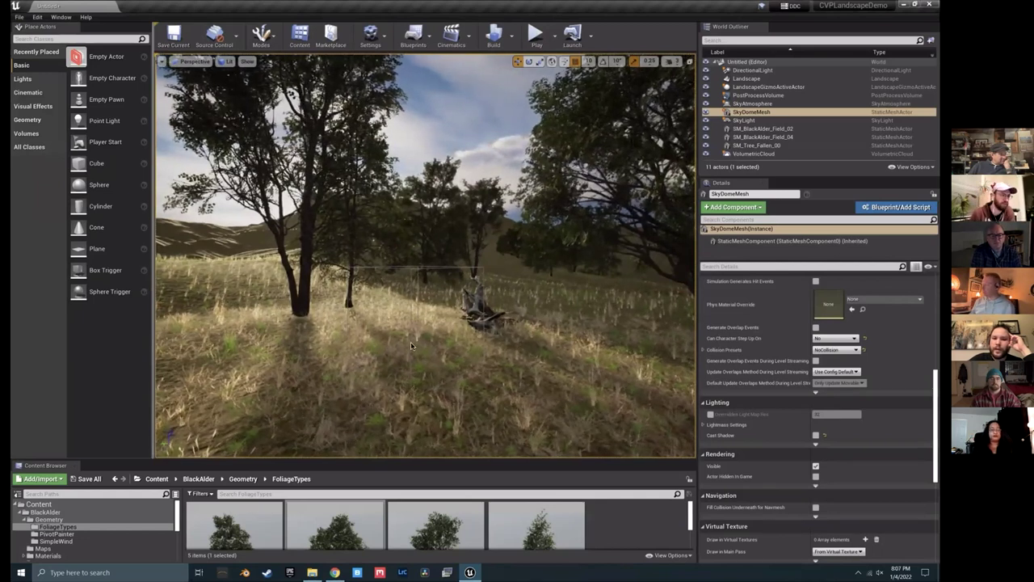
pyautogui.click(632, 318)
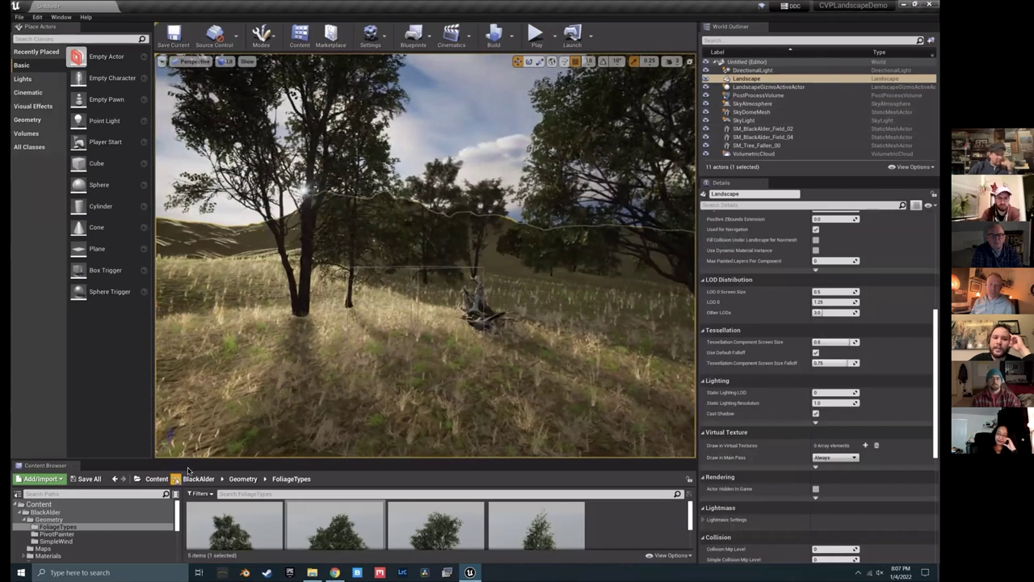
pyautogui.moveTo(191, 462); pyautogui.dragTo(192, 359)
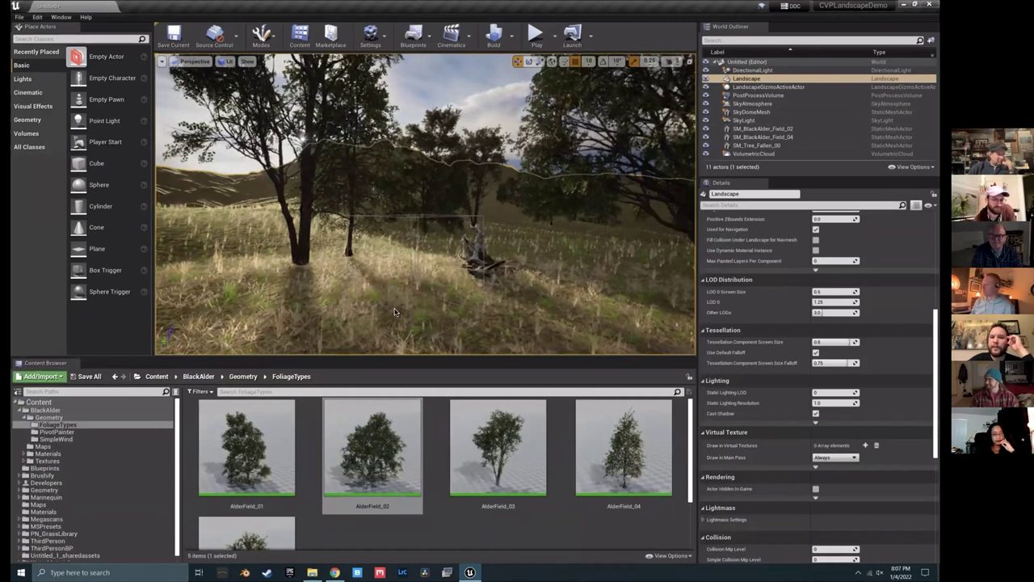
# Step: Fly closer to the fallen tree and examine it among the grass and surrounding alders
pyautogui.click(494, 110)
pyautogui.moveTo(425, 205); pyautogui.dragTo(614, 150, button='right')
pyautogui.press('w')
pyautogui.press('q')
pyautogui.moveTo(307, 320); pyautogui.dragTo(376, 320, button='right')
pyautogui.press('e')
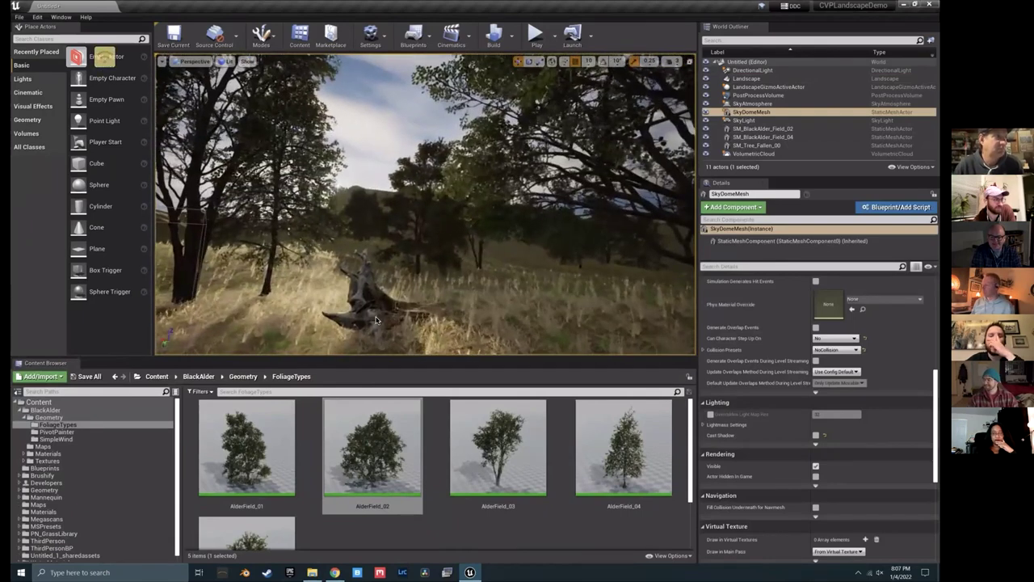
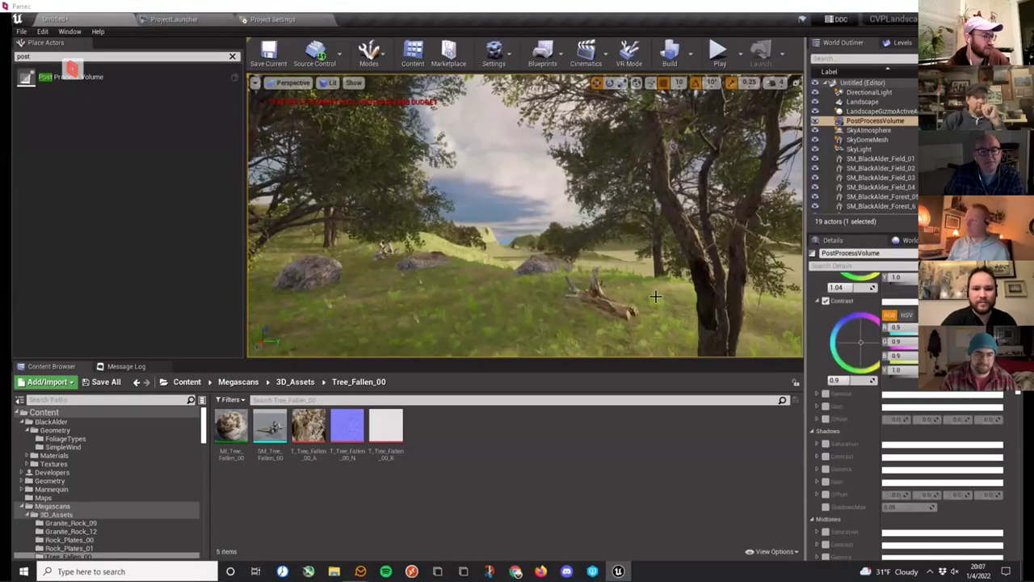
# Step: Look around the grassy hillside past the fallen tree and alders, out to the open plain and distant hills
pyautogui.moveTo(571, 257); pyautogui.dragTo(703, 257, button='right')
pyautogui.moveTo(549, 258); pyautogui.dragTo(543, 270, button='right')
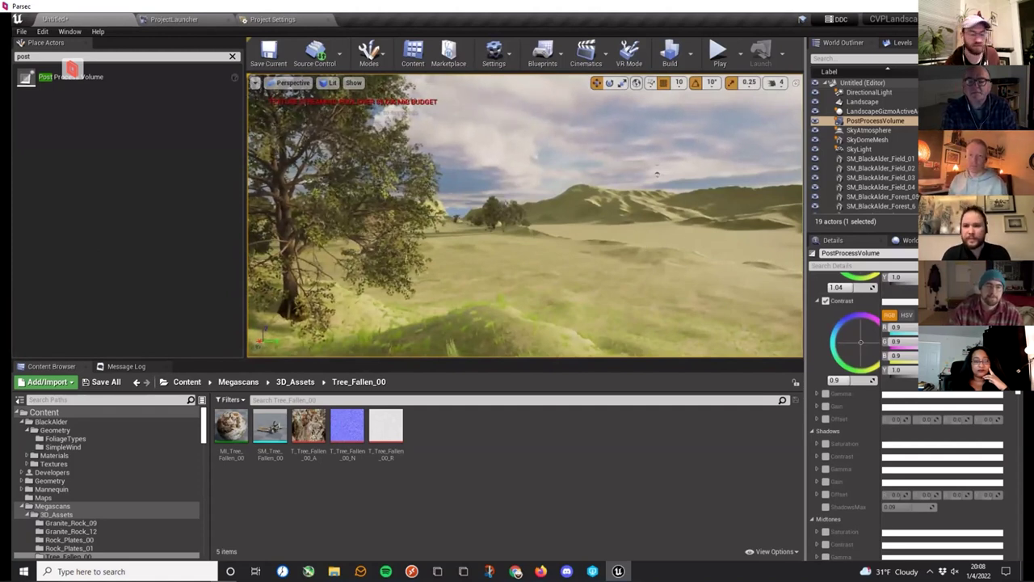
pyautogui.moveTo(525, 215); pyautogui.dragTo(883, 239, button='right')
pyautogui.moveTo(622, 216); pyautogui.dragTo(599, 216, button='right')
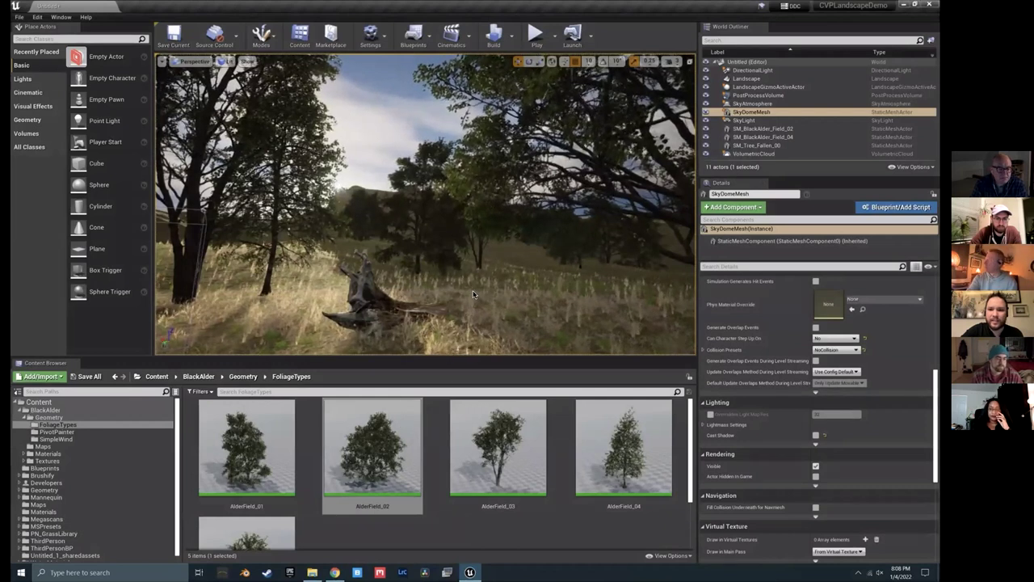
# Step: Select the fallen tree and pull the view back above the mountain and its scattered alders
pyautogui.click(371, 283)
pyautogui.moveTo(371, 284); pyautogui.dragTo(372, 251, button='right')
pyautogui.press('s')
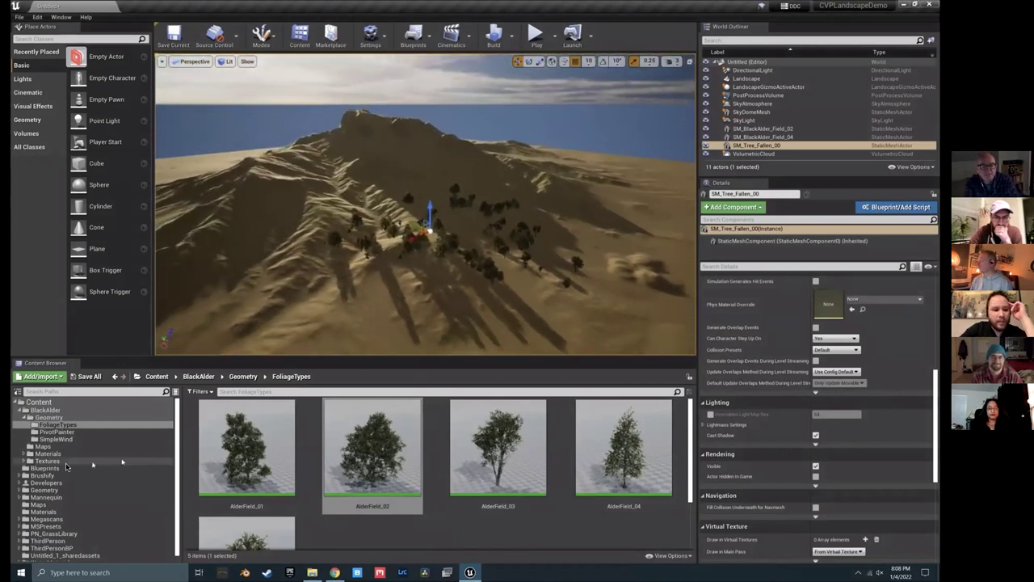
# Step: Open the Meshes folder of WaterMaterials and enlarge the Content Browser to show its assets
pyautogui.scroll(-1, 84, 509)
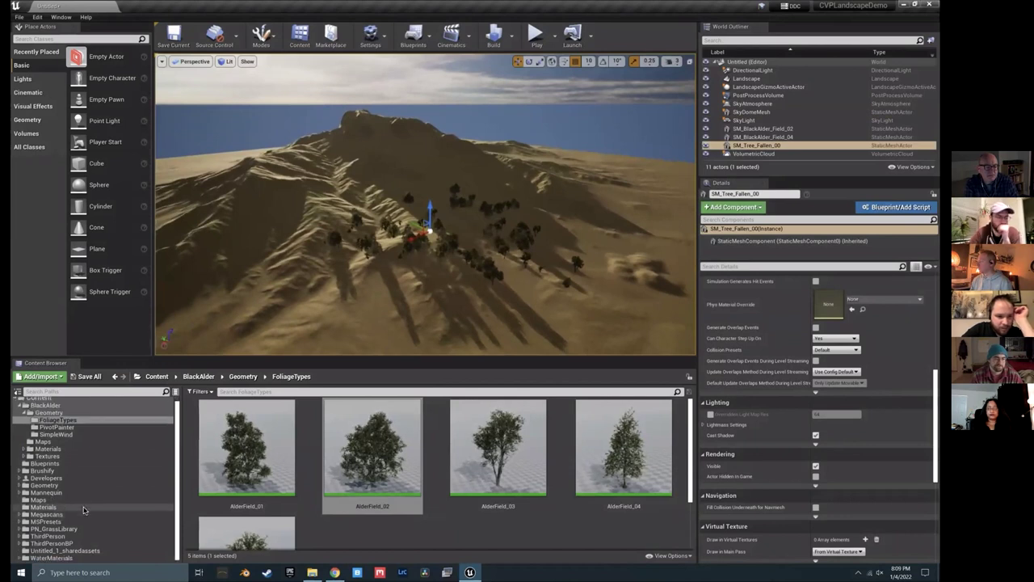
pyautogui.click(58, 557)
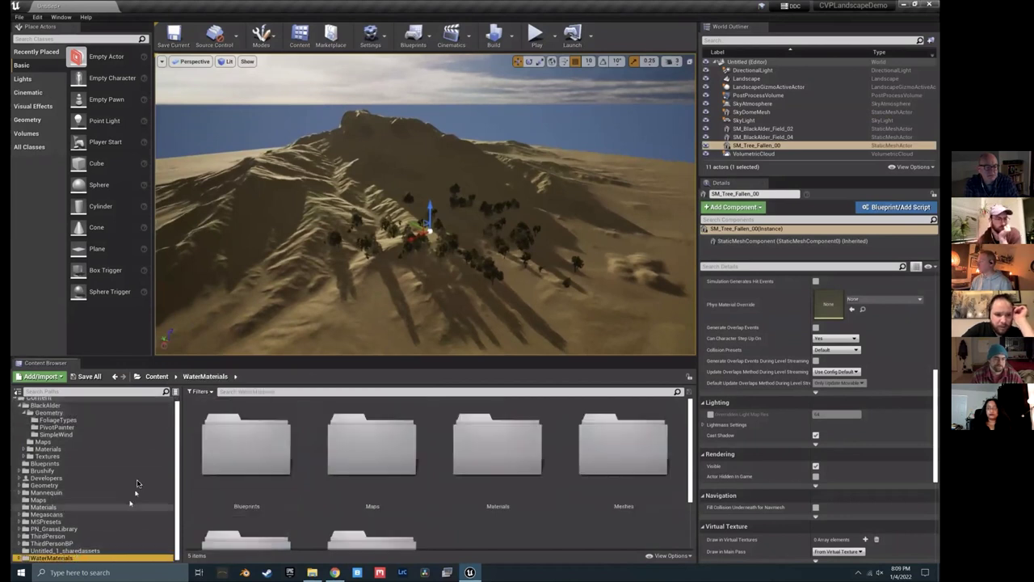
pyautogui.scroll(-1, 477, 500)
pyautogui.moveTo(446, 359); pyautogui.dragTo(449, 234)
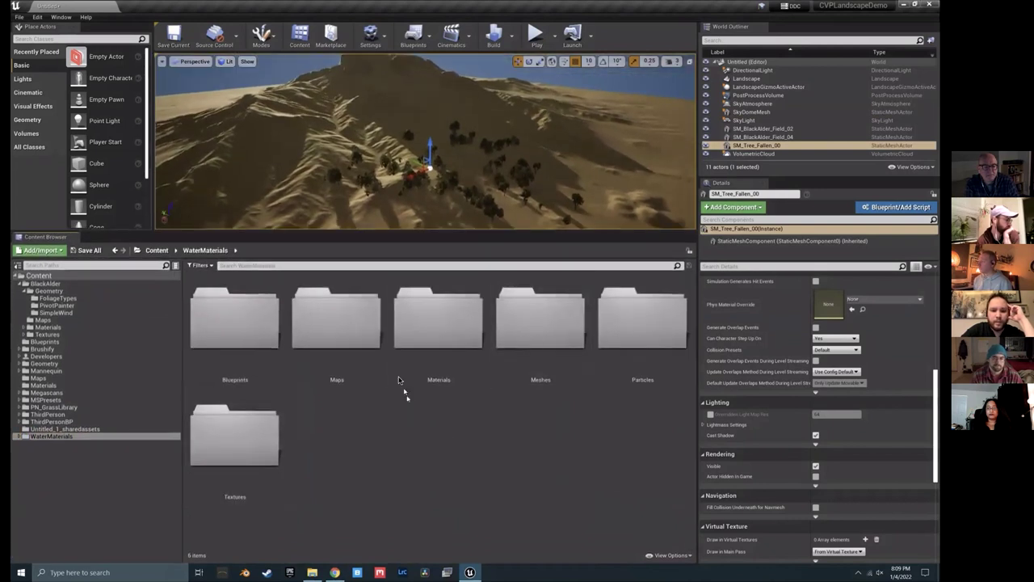
pyautogui.doubleClick(554, 334)
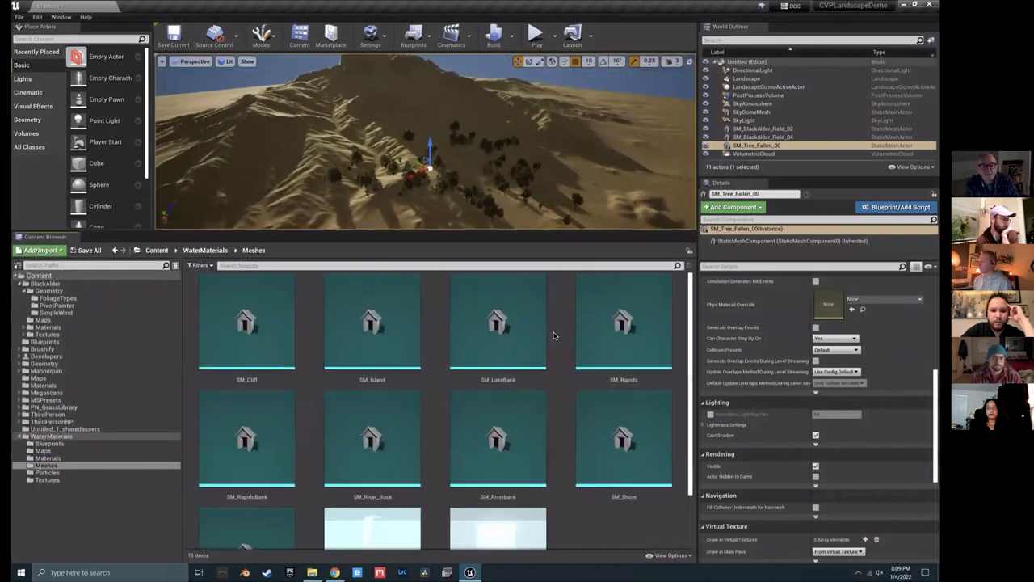
# Step: Find SM_Water_Plane among the water meshes and place it on the low ground below the alders
pyautogui.scroll(-2, 616, 467)
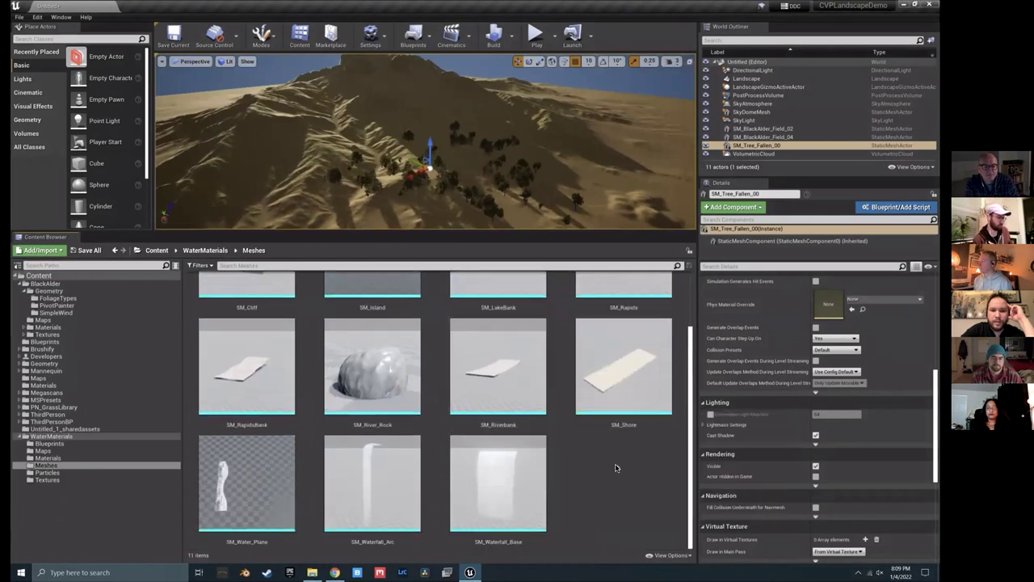
pyautogui.scroll(2, 572, 487)
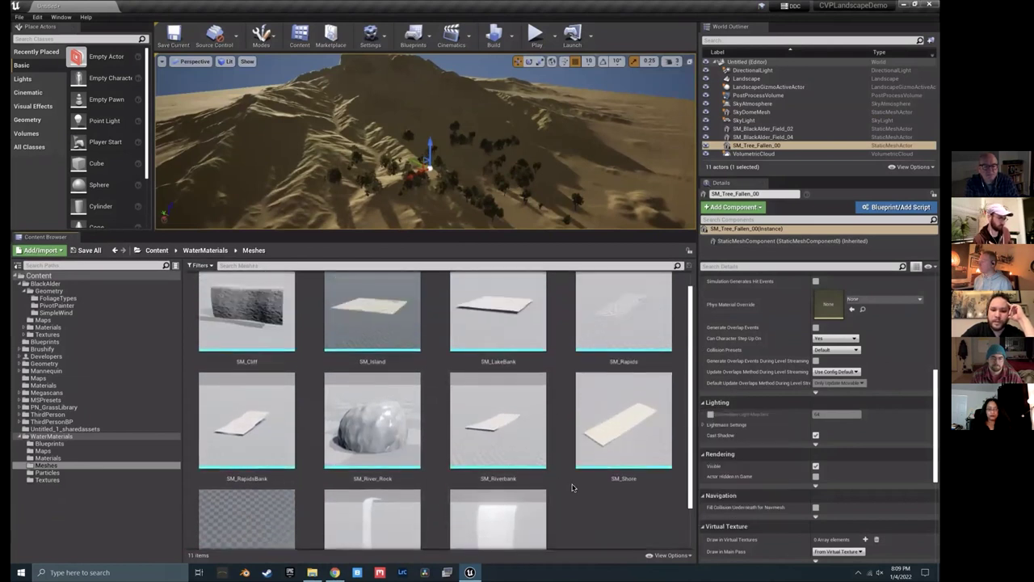
pyautogui.scroll(1, 568, 485)
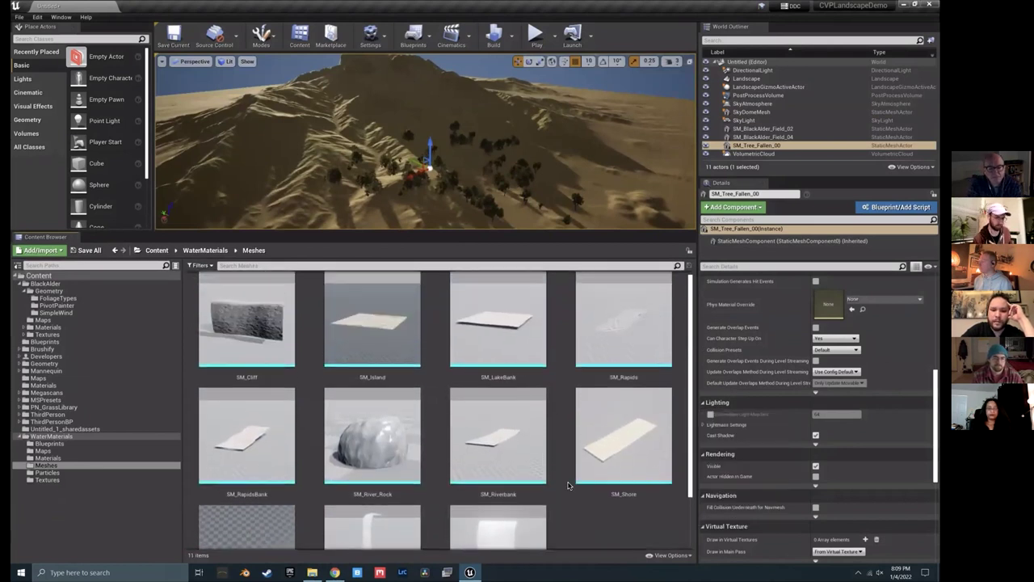
pyautogui.scroll(-2, 567, 487)
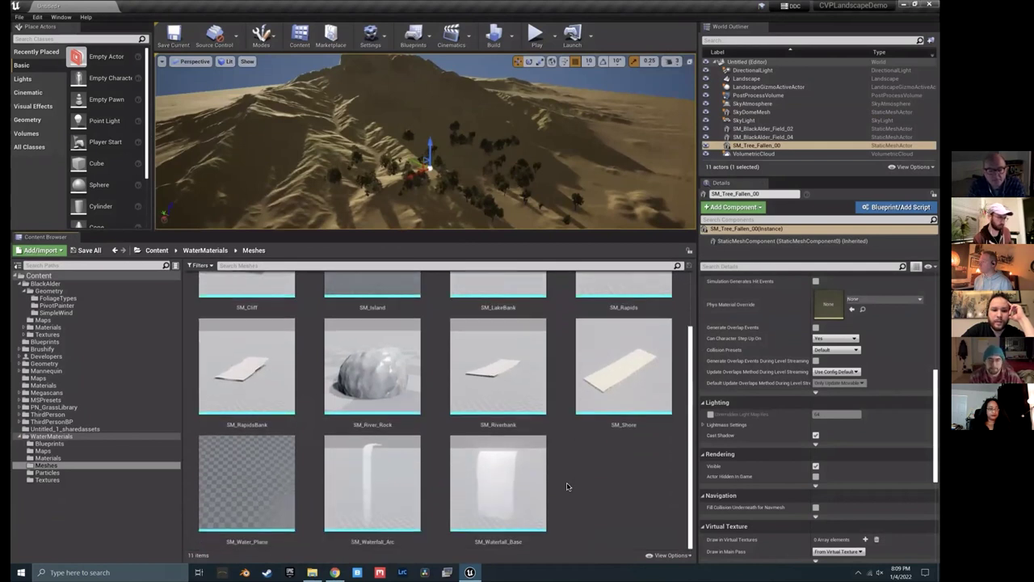
pyautogui.moveTo(266, 497)
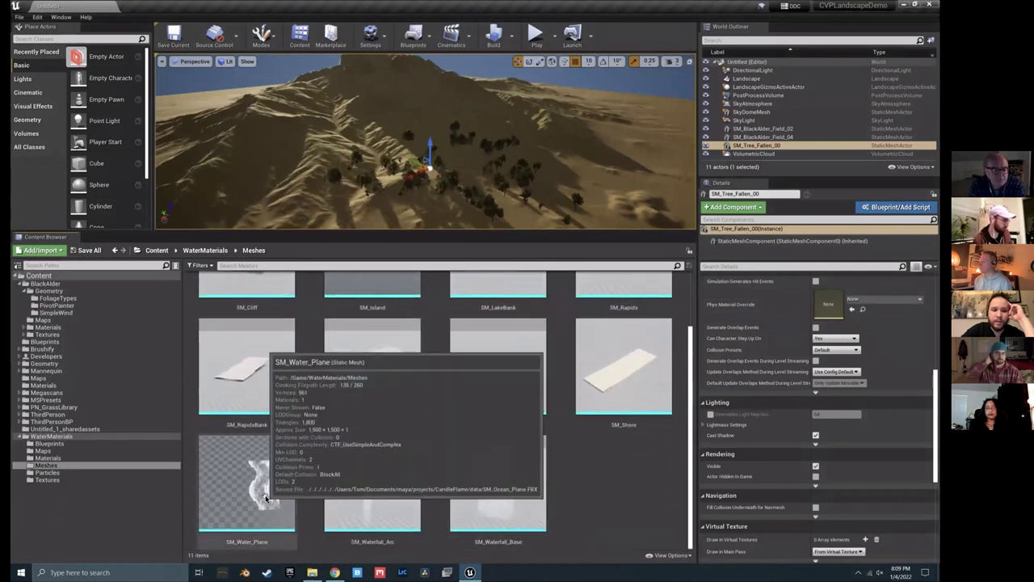
pyautogui.scroll(1, 561, 473)
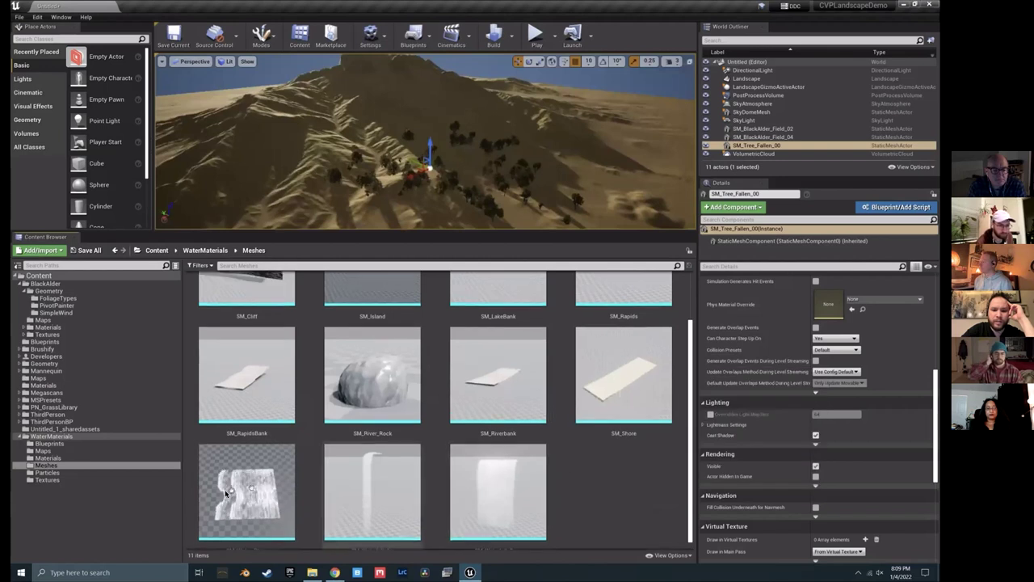
pyautogui.moveTo(473, 177)
pyautogui.mouseDown(button='right')
pyautogui.moveTo(525, 170)
pyautogui.moveTo(473, 193)
pyautogui.moveTo(473, 177)
pyautogui.mouseUp(button='right')
pyautogui.moveTo(258, 522); pyautogui.dragTo(485, 470)
pyautogui.moveTo(480, 363); pyautogui.dragTo(480, 363, button='right')
pyautogui.moveTo(529, 324); pyautogui.dragTo(530, 324, button='right')
pyautogui.moveTo(430, 366); pyautogui.dragTo(431, 366, button='right')
# Step: Scale the water plane to about 24.75 in X and 23.5 in Y so it covers the lowland
pyautogui.press('r')
pyautogui.moveTo(403, 273); pyautogui.dragTo(408, 309, button='right')
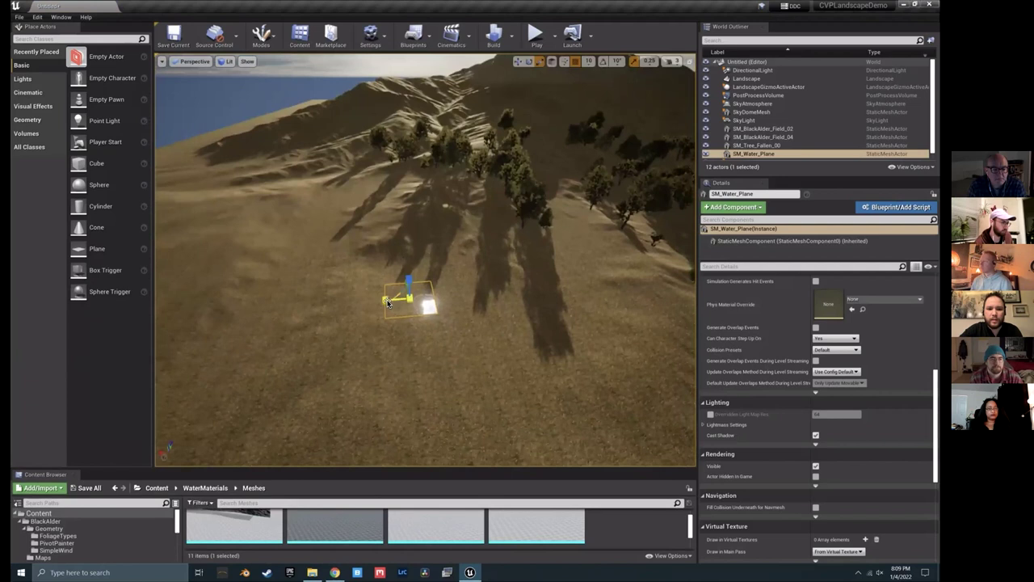
pyautogui.moveTo(388, 302); pyautogui.dragTo(355, 307)
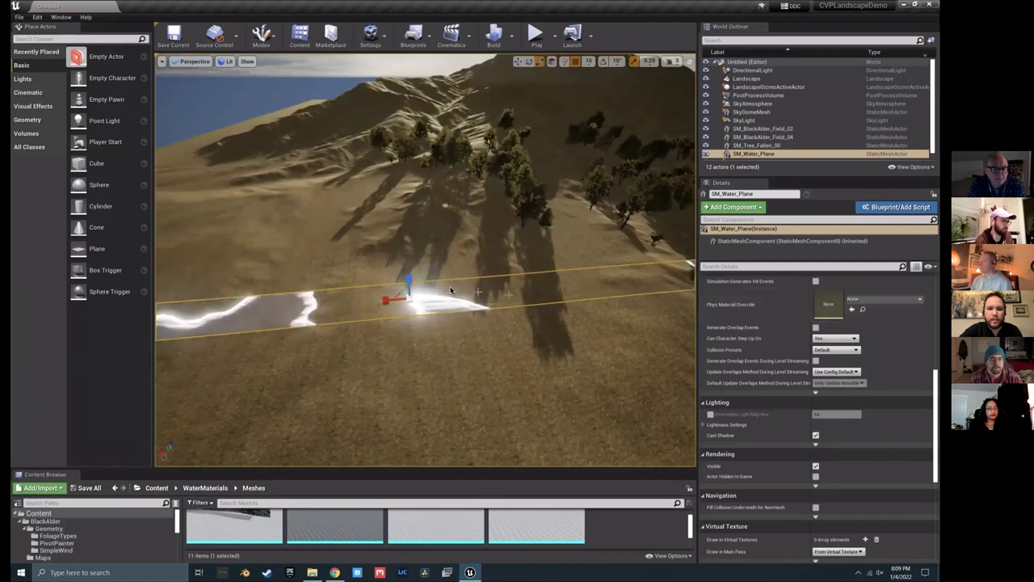
pyautogui.moveTo(413, 332); pyautogui.dragTo(347, 281, button='right')
pyautogui.moveTo(392, 282); pyautogui.dragTo(347, 284)
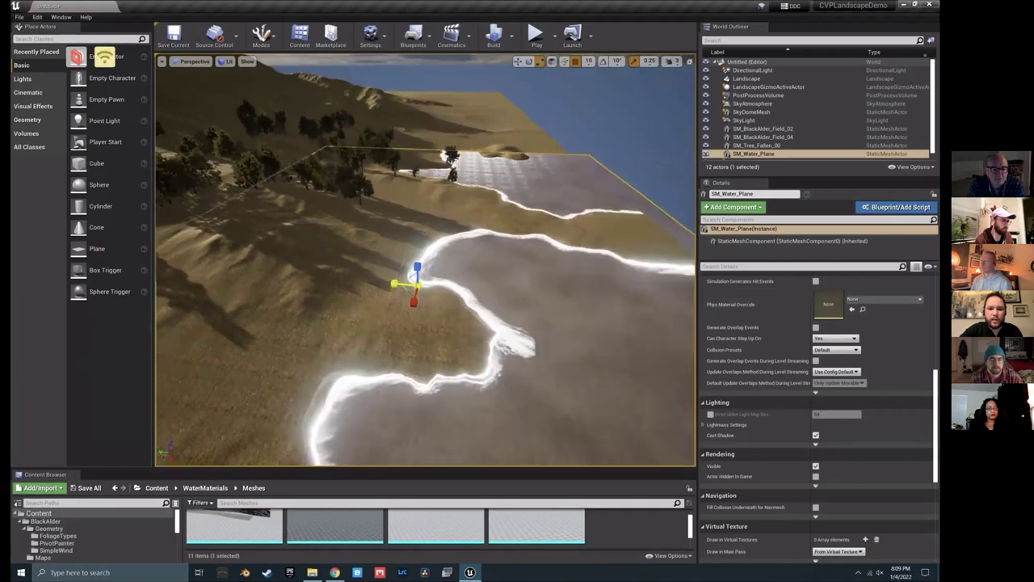
pyautogui.moveTo(490, 318); pyautogui.dragTo(525, 428, button='right')
pyautogui.moveTo(436, 322); pyautogui.dragTo(485, 227, button='right')
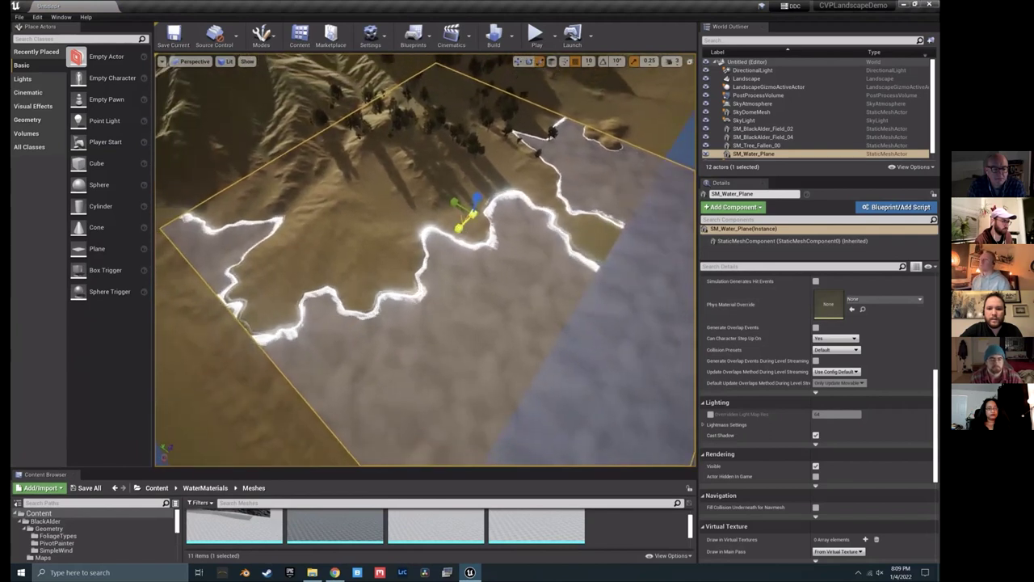
pyautogui.moveTo(462, 216); pyautogui.dragTo(548, 137)
# Step: Select the landscape and set its X and Y scale to 10000
pyautogui.click(451, 202)
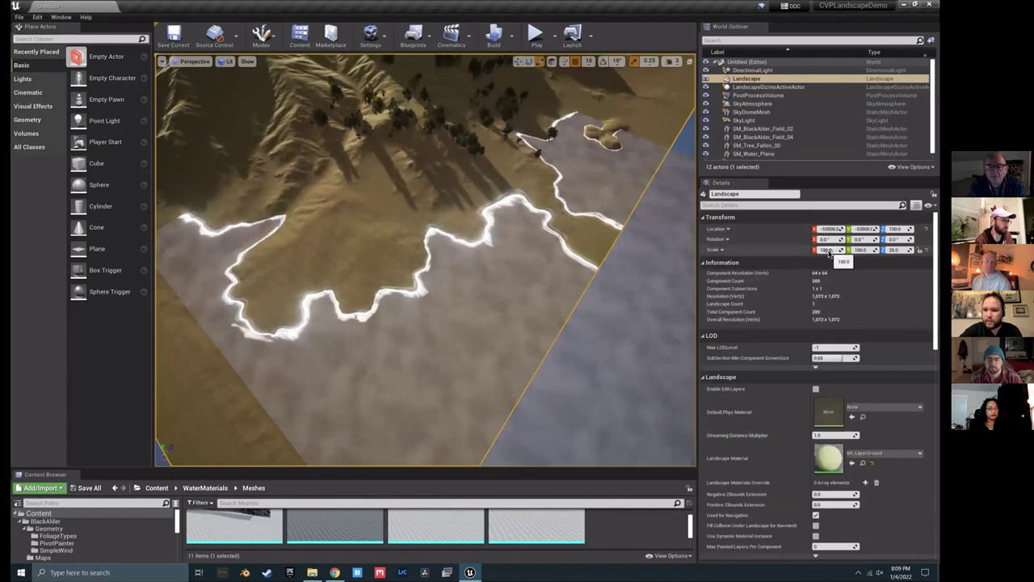
pyautogui.moveTo(828, 250); pyautogui.dragTo(844, 251)
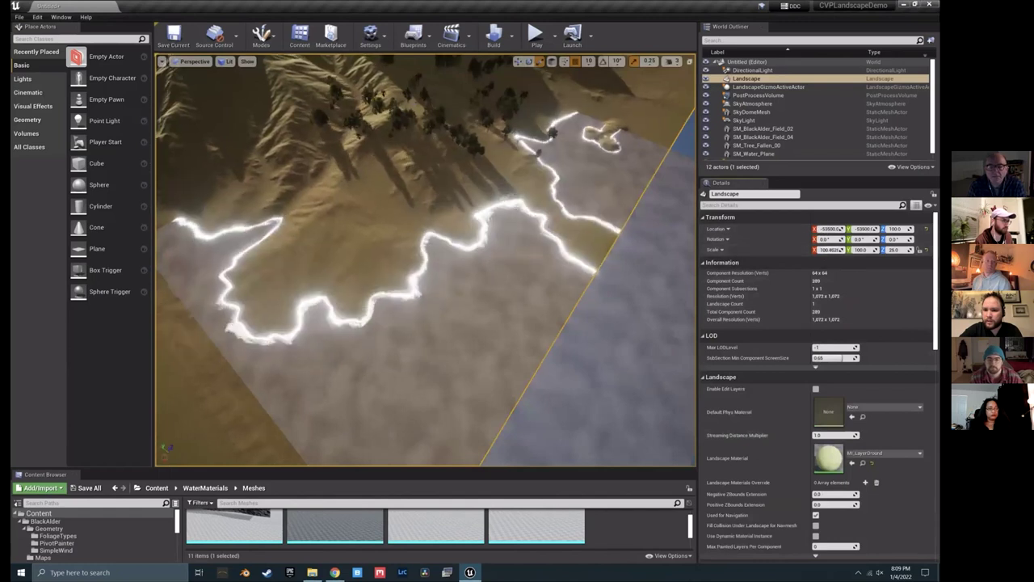
pyautogui.click(891, 251)
pyautogui.click(863, 251)
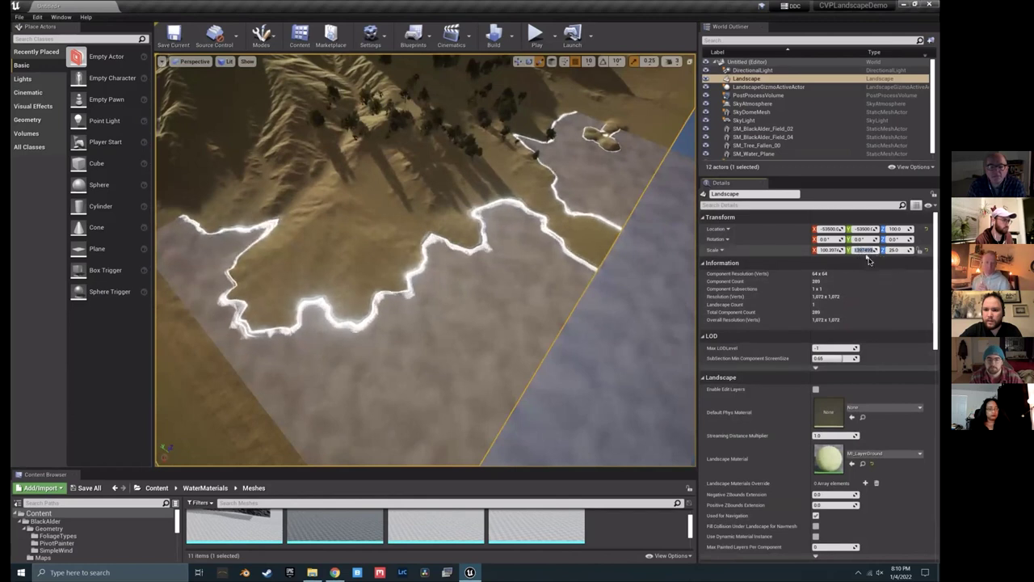
pyautogui.click(844, 252)
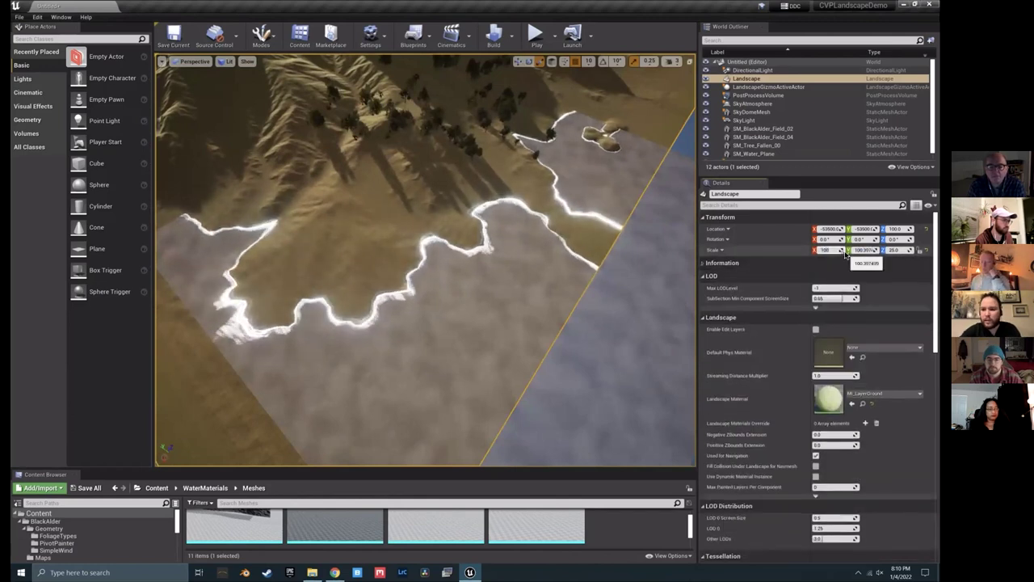
pyautogui.write('10000')
pyautogui.press('Return')
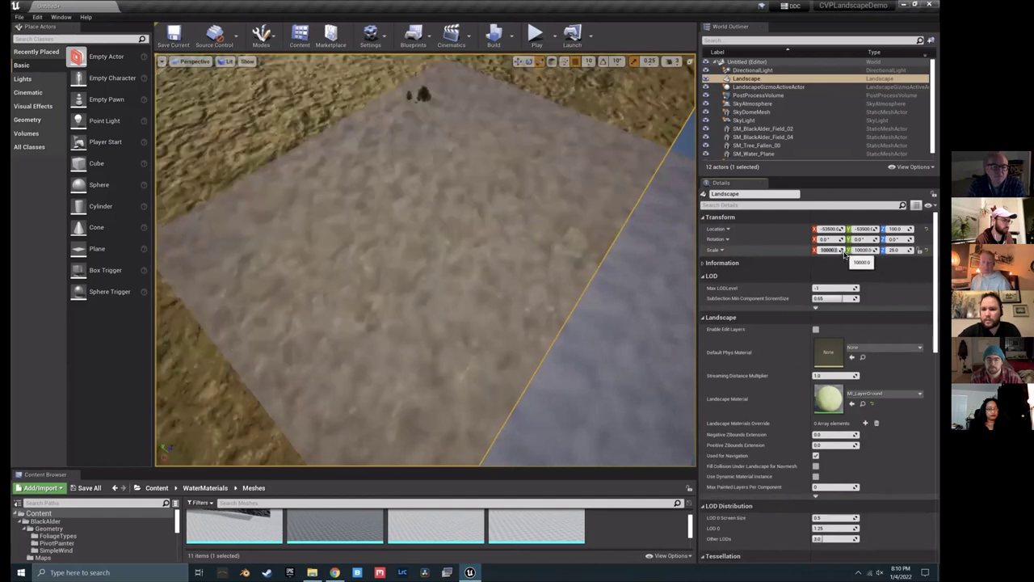
# Step: Reopen the WaterMaterials Meshes folder, then inspect the enlarged landscape around the water plane and deselect the landscape
pyautogui.moveTo(571, 269); pyautogui.dragTo(201, 397, button='right')
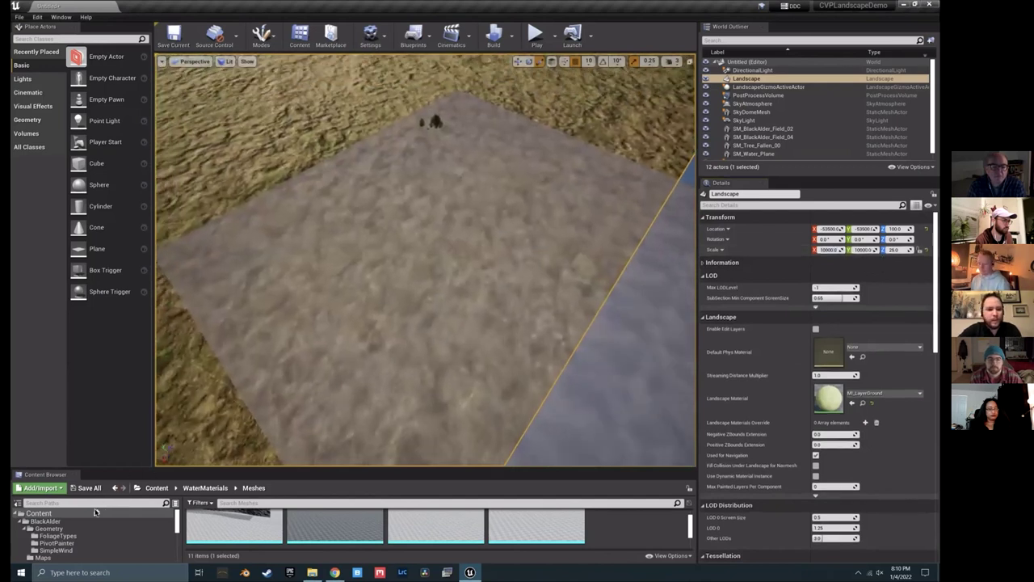
pyautogui.moveTo(121, 471); pyautogui.dragTo(121, 288)
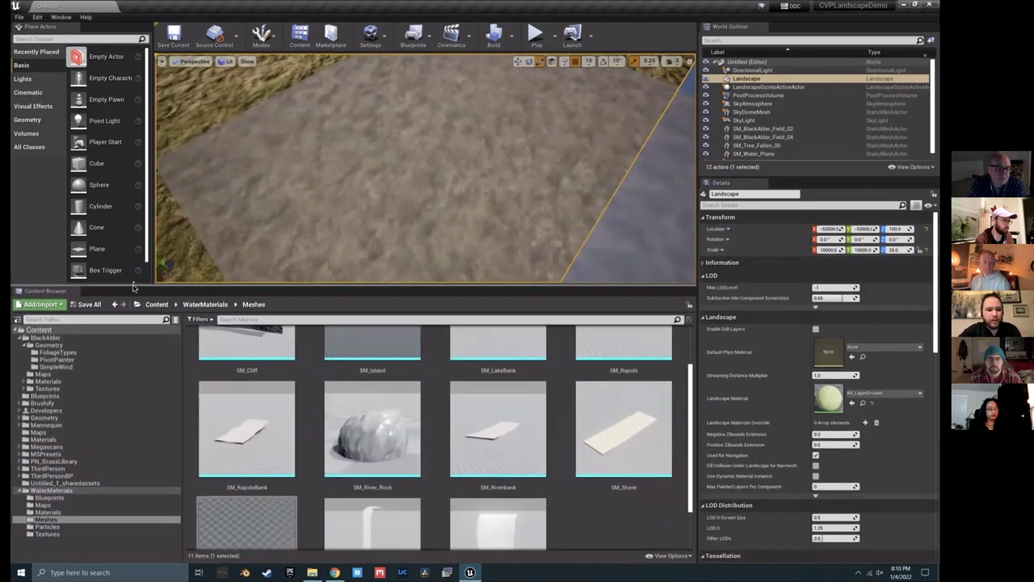
pyautogui.click(52, 490)
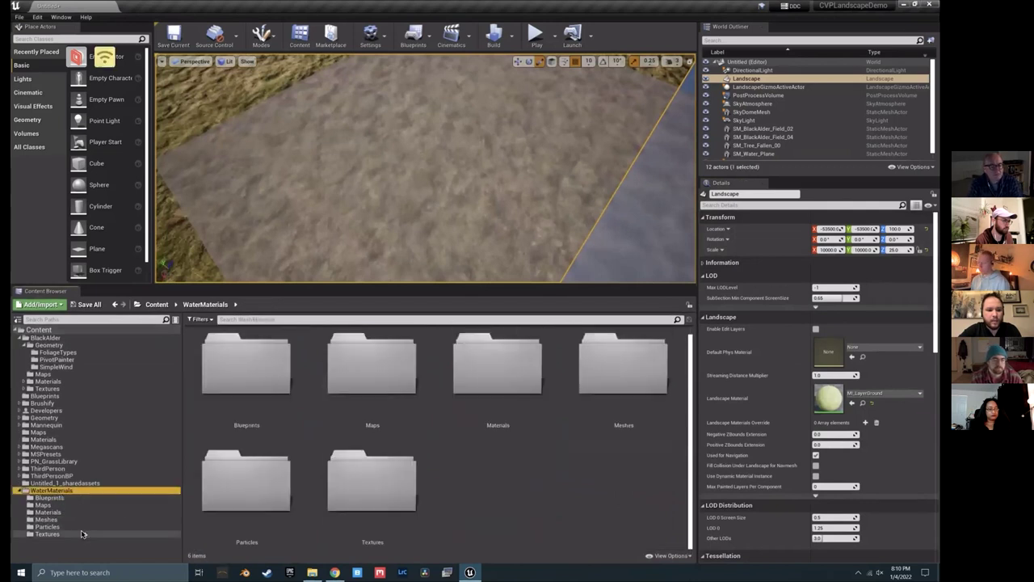
pyautogui.click(46, 519)
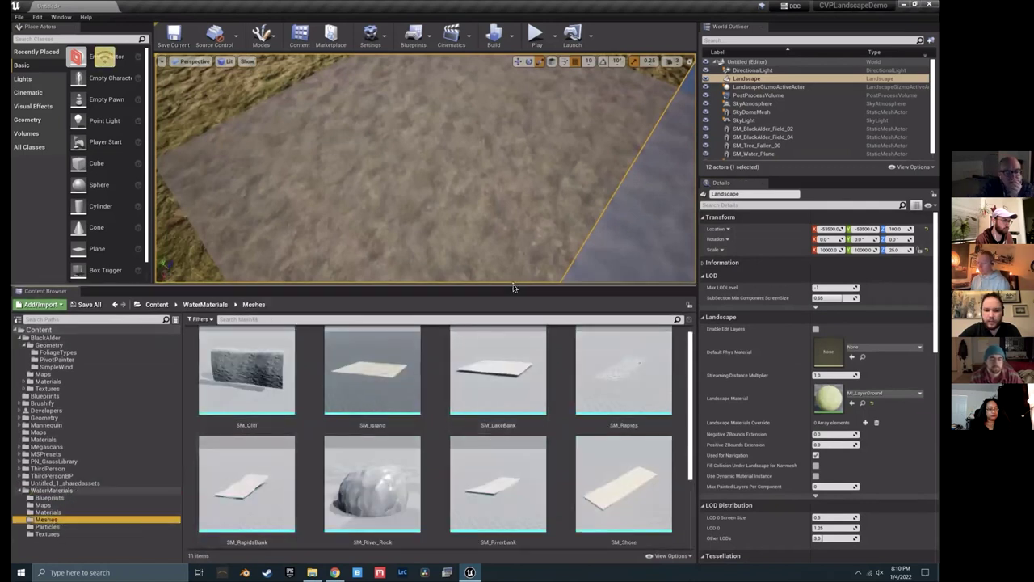
pyautogui.moveTo(527, 288); pyautogui.dragTo(509, 483)
pyautogui.moveTo(425, 267); pyautogui.dragTo(355, 210, button='right')
pyautogui.moveTo(388, 340); pyautogui.dragTo(485, 234, button='right')
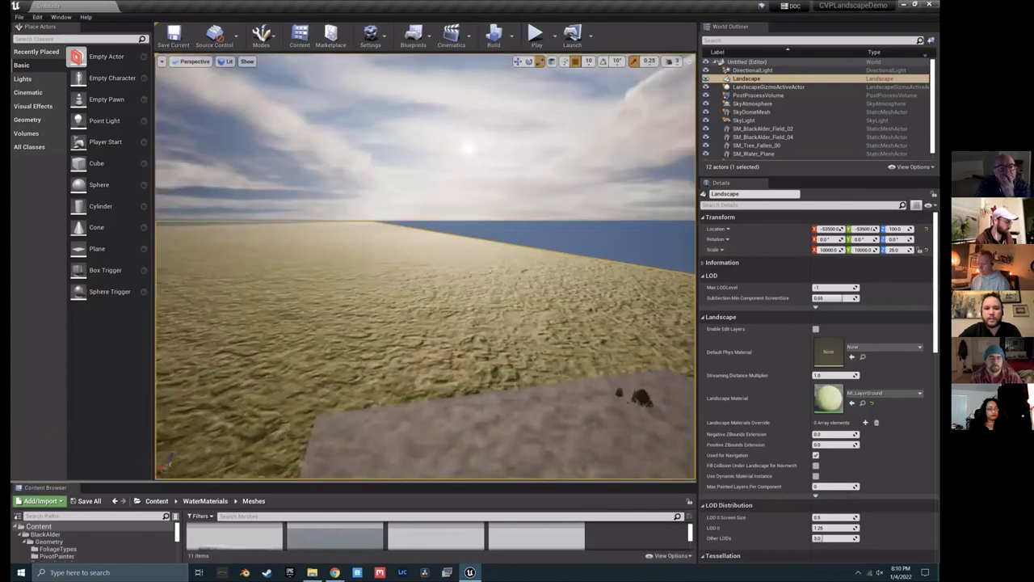
pyautogui.press('Escape')
pyautogui.moveTo(387, 336); pyautogui.dragTo(477, 404, button='right')
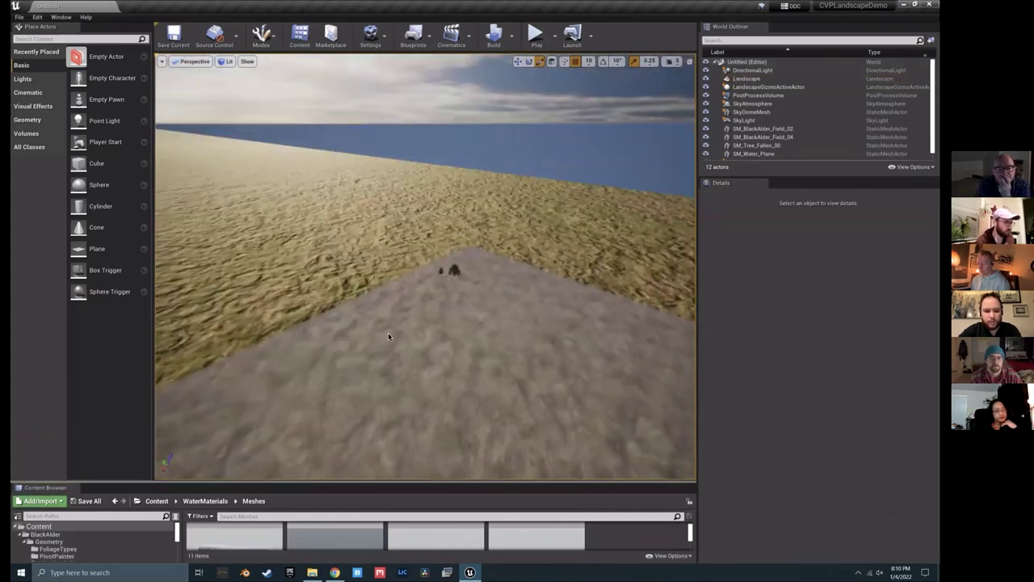
# Step: Undo the deselection and the landscape's enlargement to 10000, and bring the view down to the shoreline
pyautogui.hotkey('ctrl', 'z')
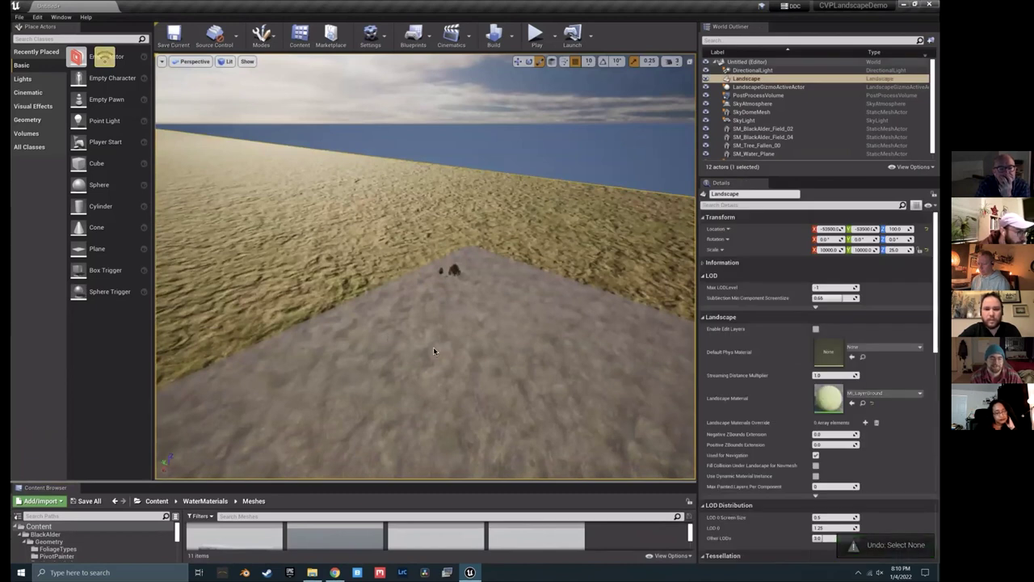
pyautogui.hotkey('ctrl', 'z')
pyautogui.moveTo(425, 266)
pyautogui.mouseDown(button='right')
pyautogui.moveTo(347, 323)
pyautogui.moveTo(331, 347)
pyautogui.moveTo(347, 372)
pyautogui.moveTo(380, 380)
pyautogui.moveTo(425, 266)
pyautogui.mouseUp(button='right')
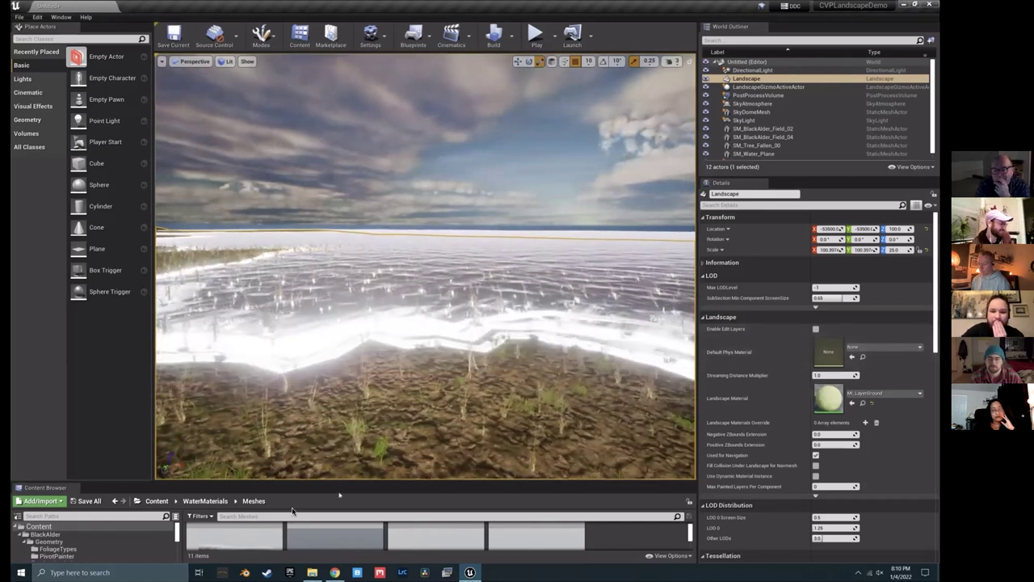
# Step: Select the water plane, check the material choices for its M_Ocean slot, and examine the water from above the shore
pyautogui.click(554, 318)
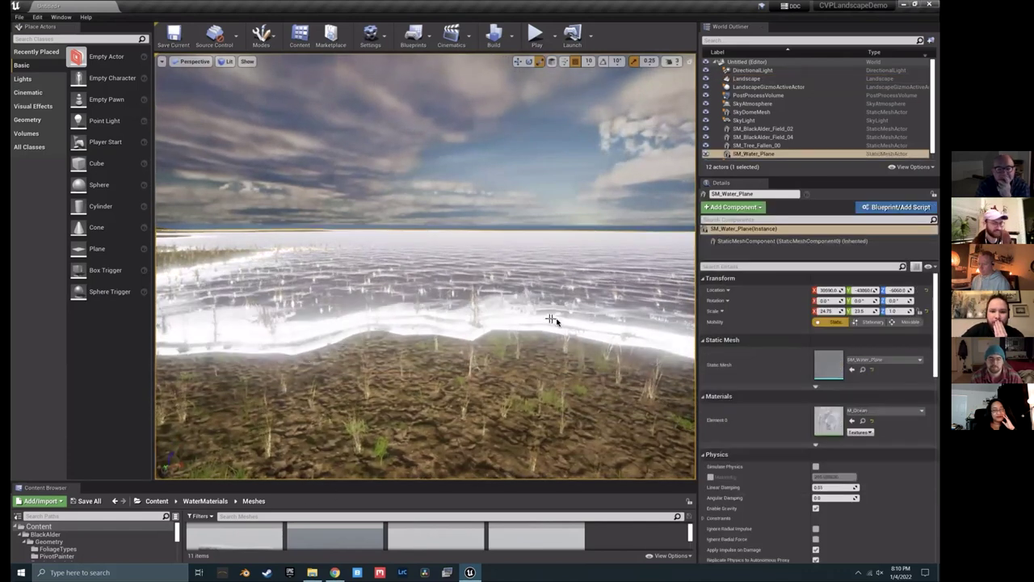
pyautogui.click(853, 412)
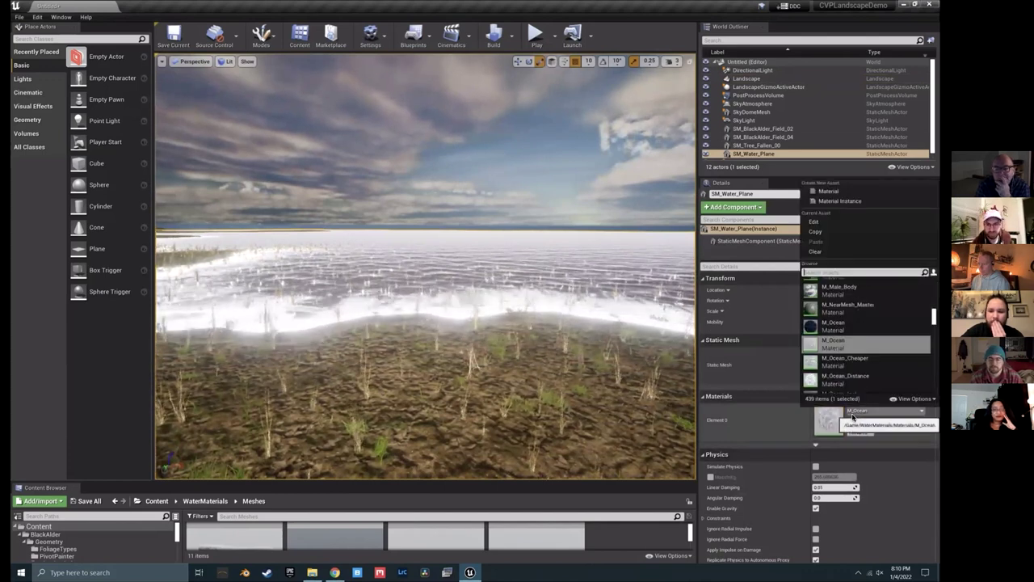
pyautogui.click(832, 428)
pyautogui.moveTo(440, 346); pyautogui.dragTo(312, 455, button='right')
pyautogui.press('w')
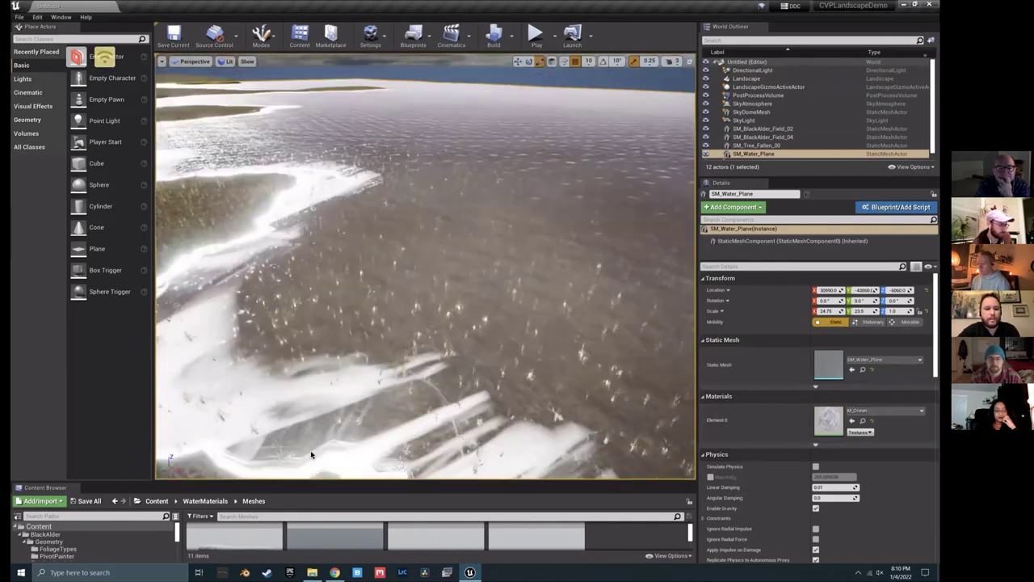
# Step: Assign the M_Lake material from the WaterMaterials Materials folder to SM_Water_Plane and examine the water along the shore
pyautogui.moveTo(412, 483); pyautogui.dragTo(436, 234)
pyautogui.click(48, 461)
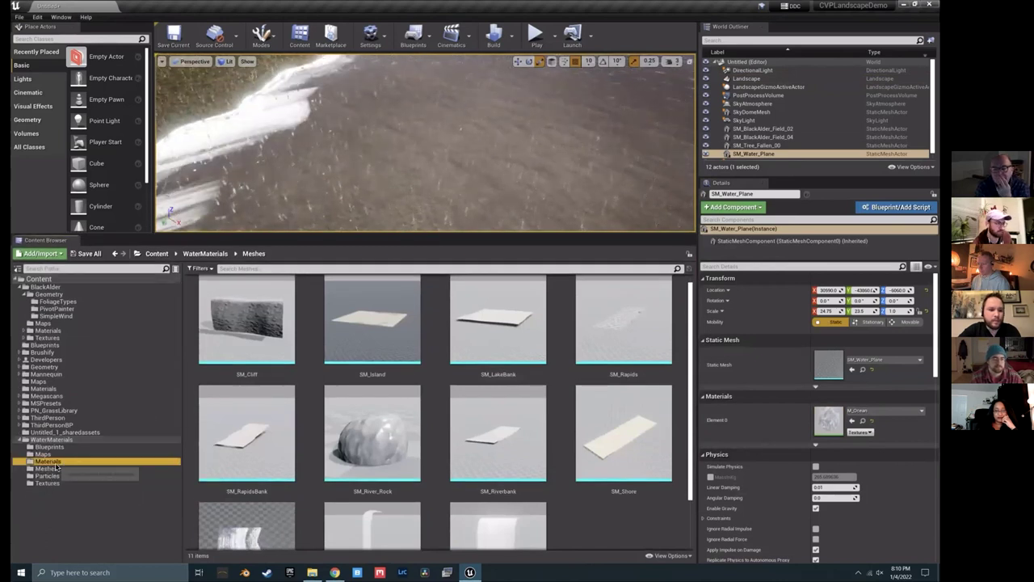
pyautogui.scroll(-3, 517, 428)
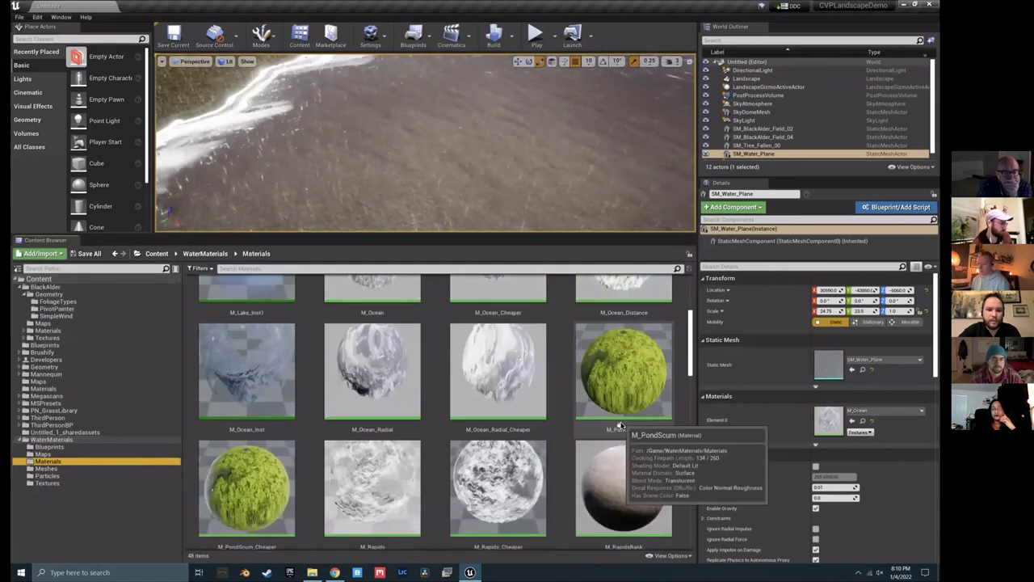
pyautogui.scroll(2, 572, 429)
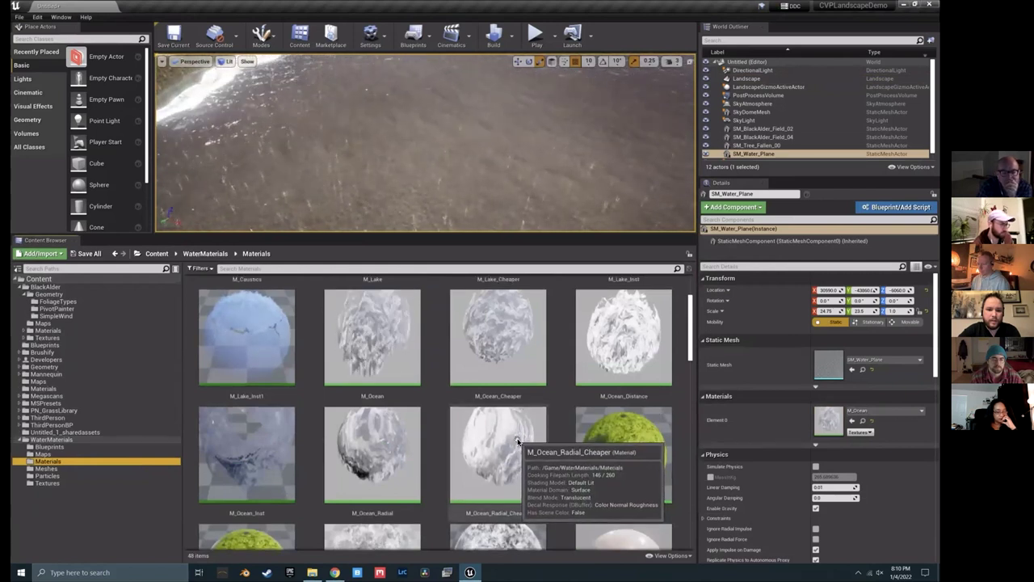
pyautogui.scroll(-3, 530, 480)
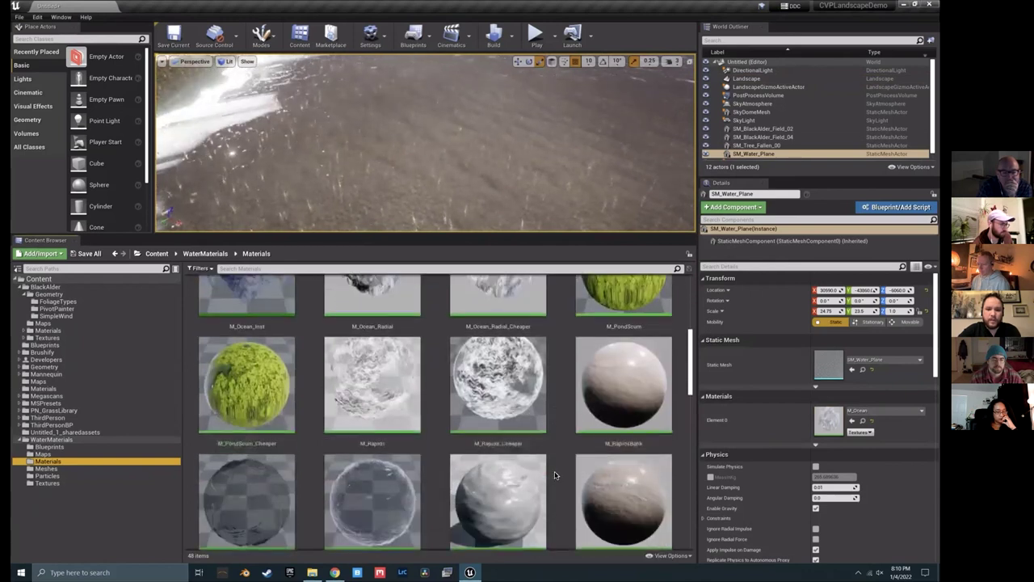
pyautogui.scroll(-10, 546, 474)
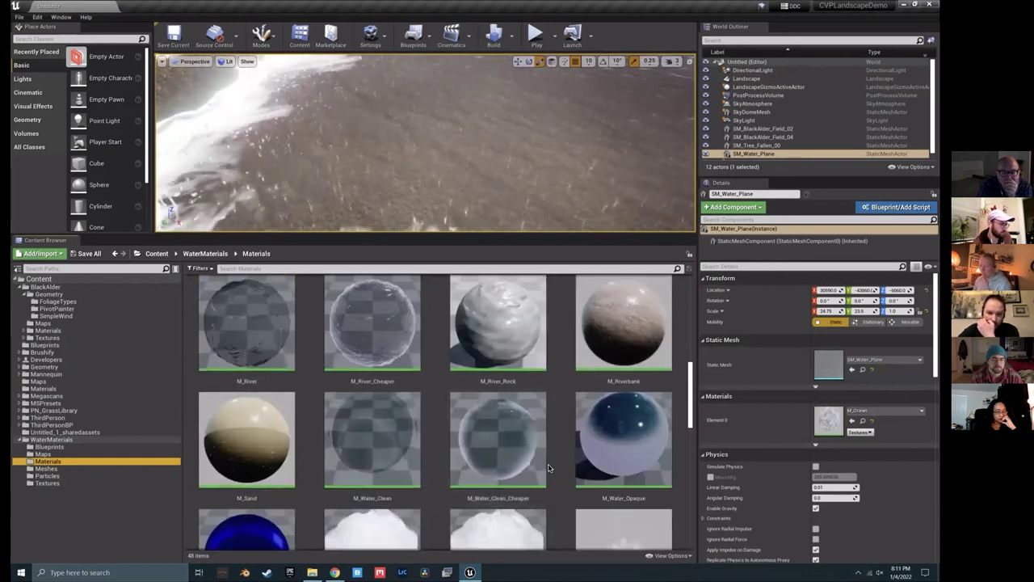
pyautogui.scroll(-2, 541, 477)
pyautogui.scroll(15, 533, 469)
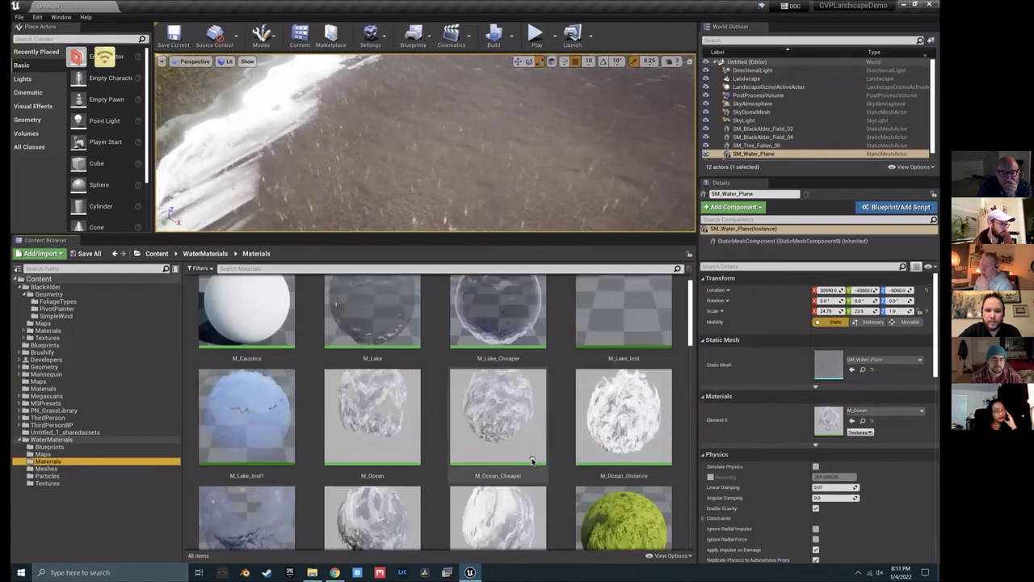
pyautogui.moveTo(376, 323); pyautogui.dragTo(810, 426)
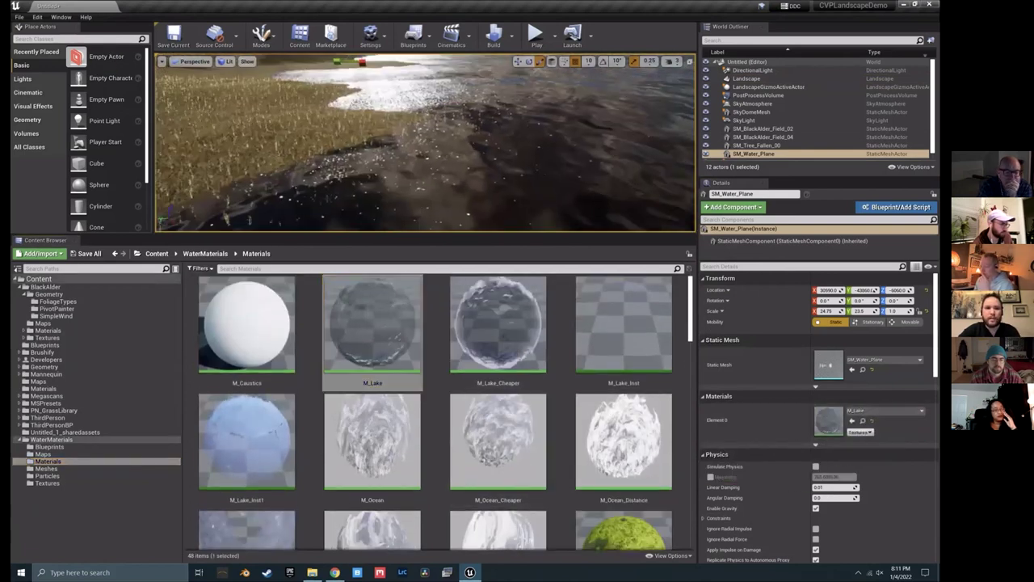
pyautogui.moveTo(430, 171)
pyautogui.mouseDown(button='right')
pyautogui.moveTo(517, 172)
pyautogui.moveTo(500, 210)
pyautogui.moveTo(484, 219)
pyautogui.moveTo(430, 171)
pyautogui.mouseUp(button='right')
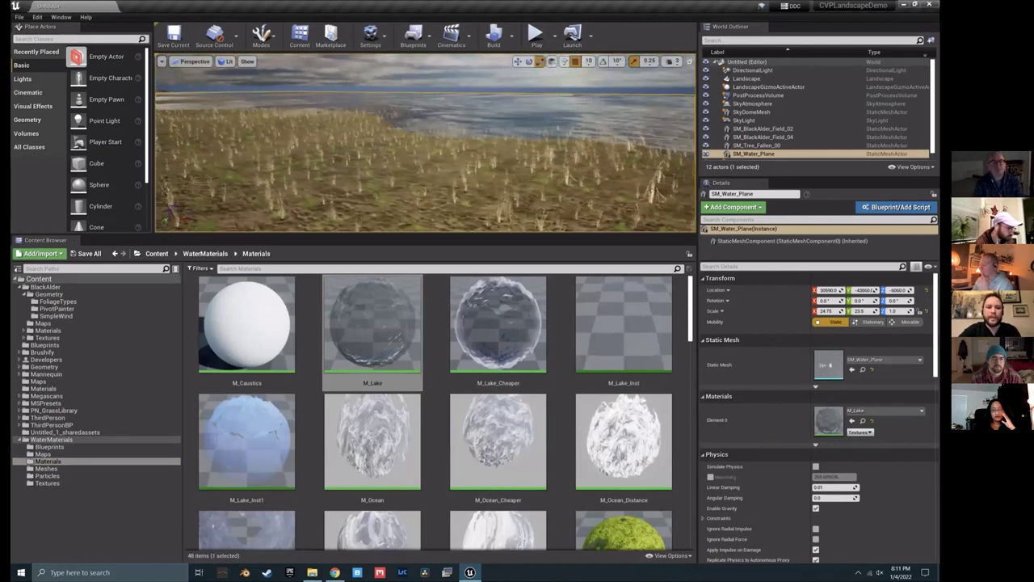
pyautogui.moveTo(430, 172); pyautogui.dragTo(431, 171, button='right')
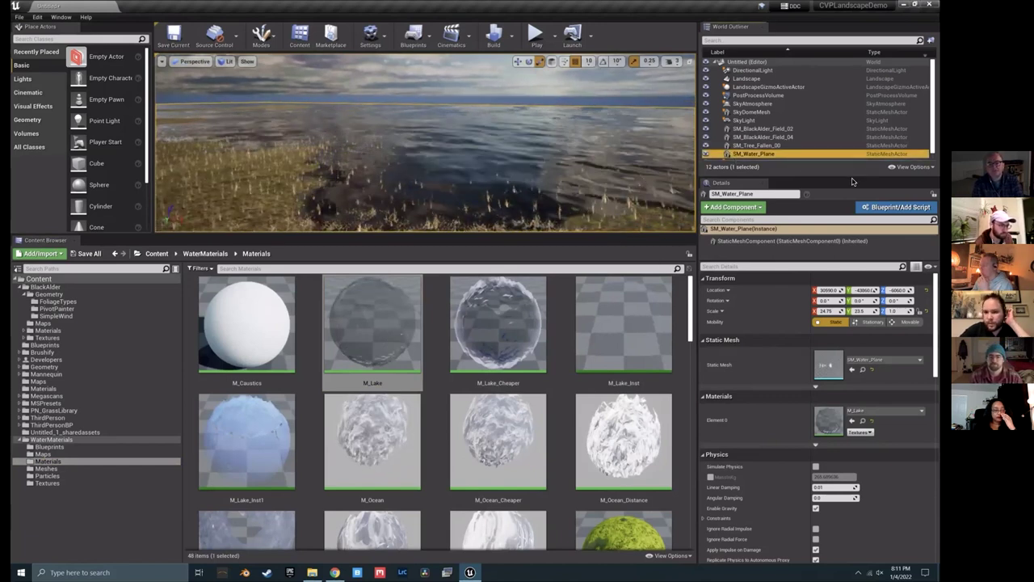
# Step: Delete SM_Water_Plane from the level and look over the landscape toward the tree-covered hills
pyautogui.press('Delete')
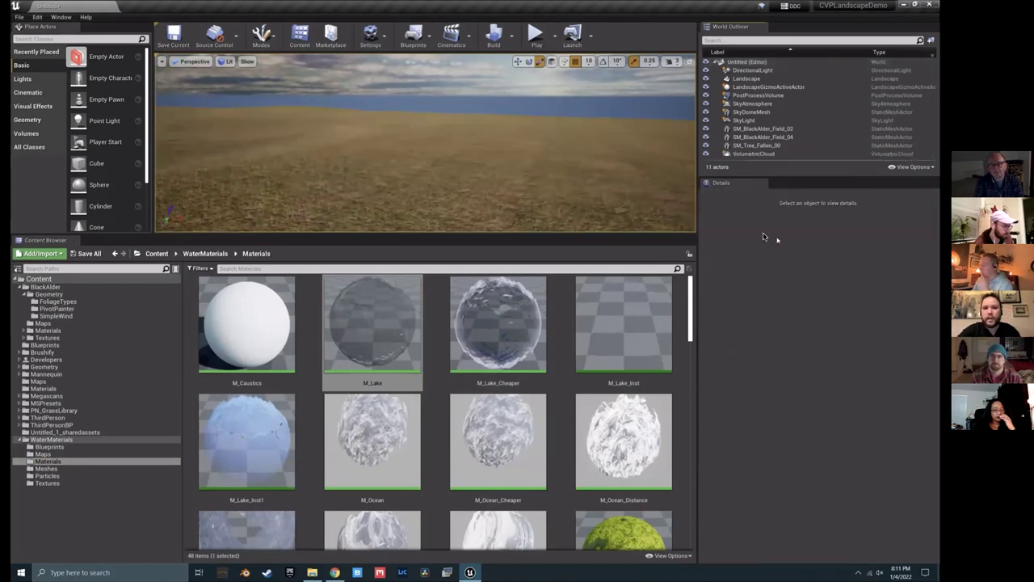
pyautogui.moveTo(540, 143); pyautogui.dragTo(541, 143, button='right')
pyautogui.press('w')
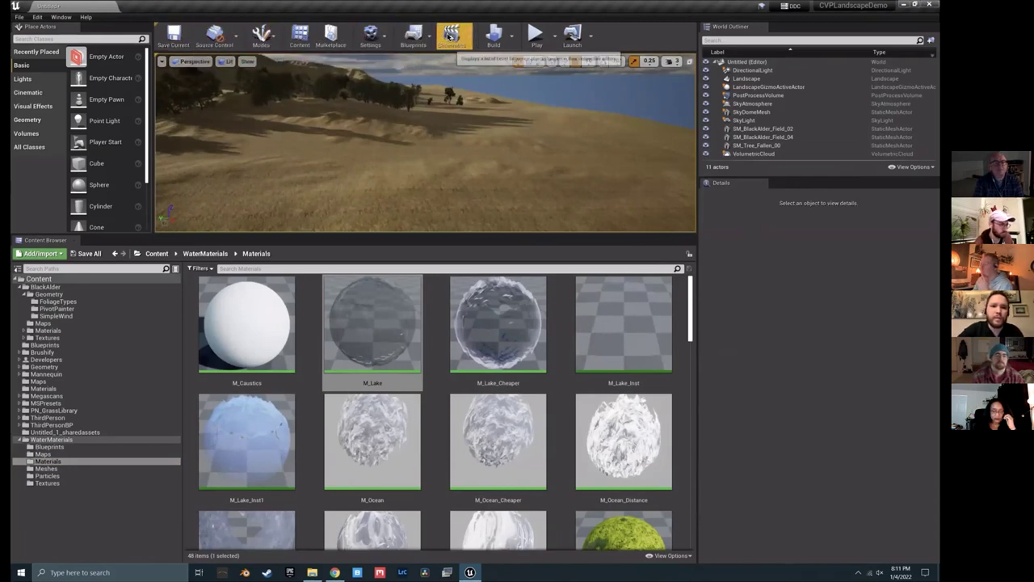
# Step: Find the experimental Water plugin among the project's plugins and enable it
pyautogui.click(372, 34)
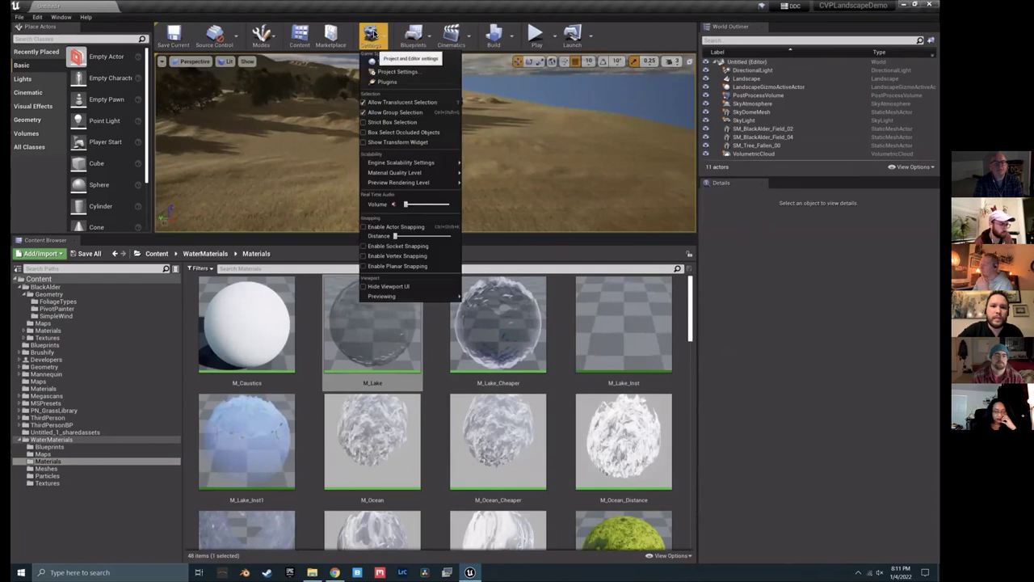
pyautogui.click(383, 83)
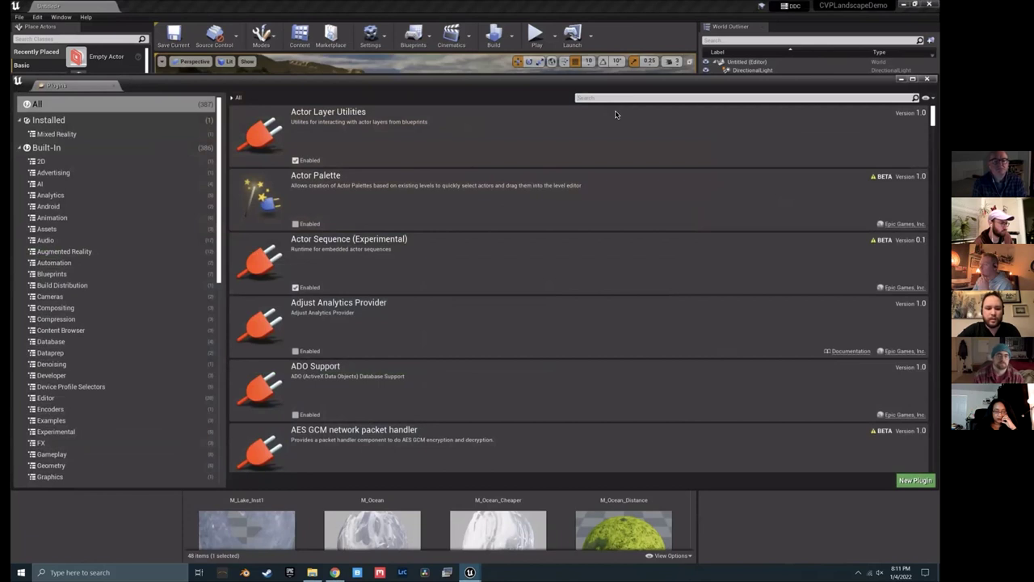
pyautogui.write('wi')
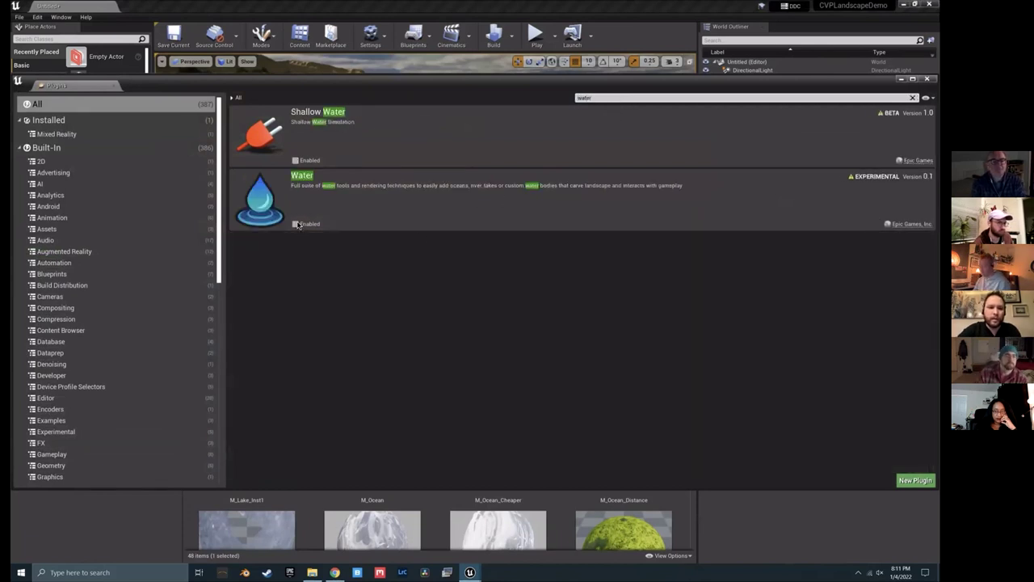
pyautogui.click(296, 224)
# Step: Restart the editor to apply the plugin change, choosing CVPLandscape in the Maps folder as the level's save name
pyautogui.click(908, 463)
pyautogui.click(517, 369)
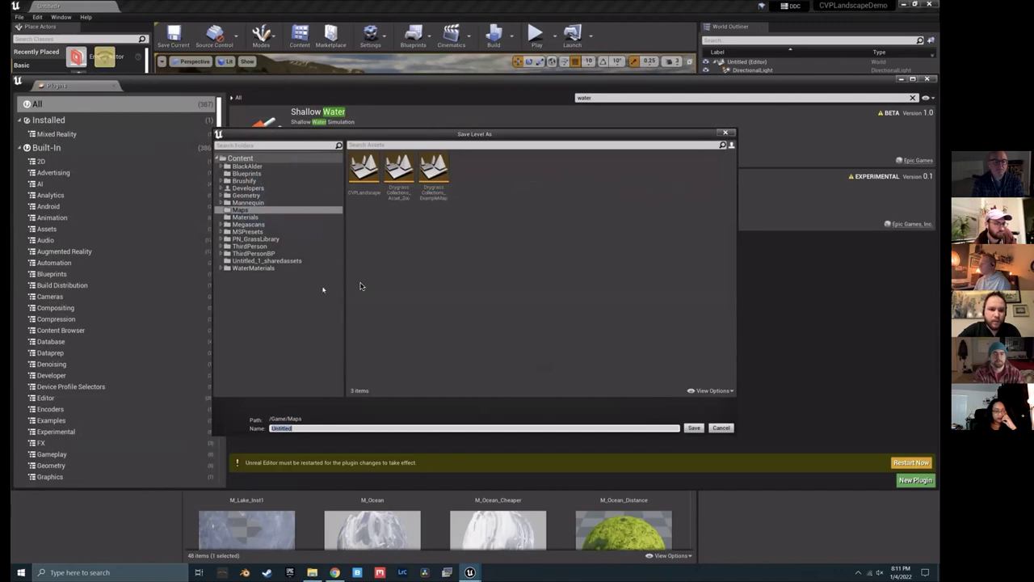
pyautogui.click(239, 210)
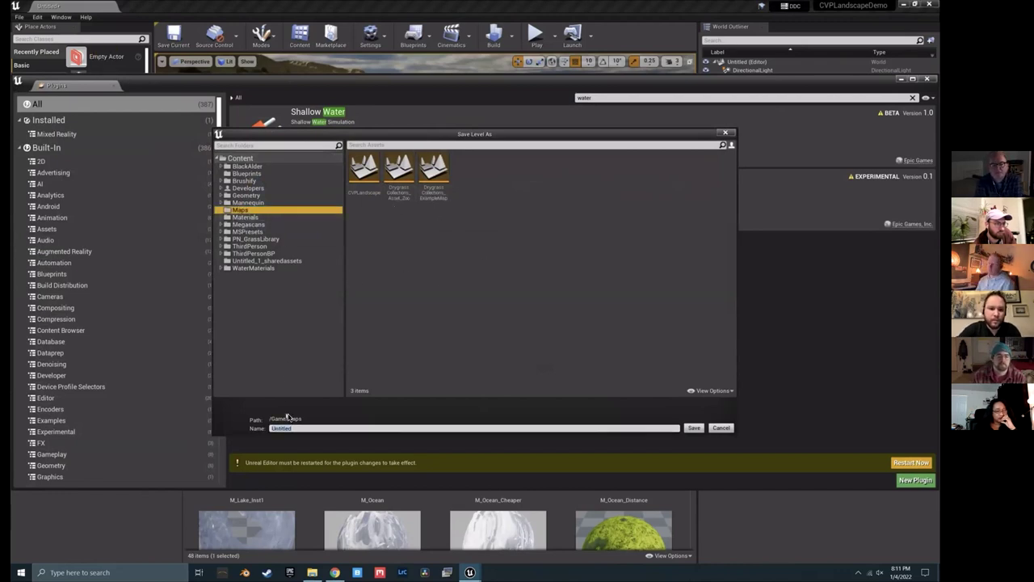
pyautogui.click(364, 174)
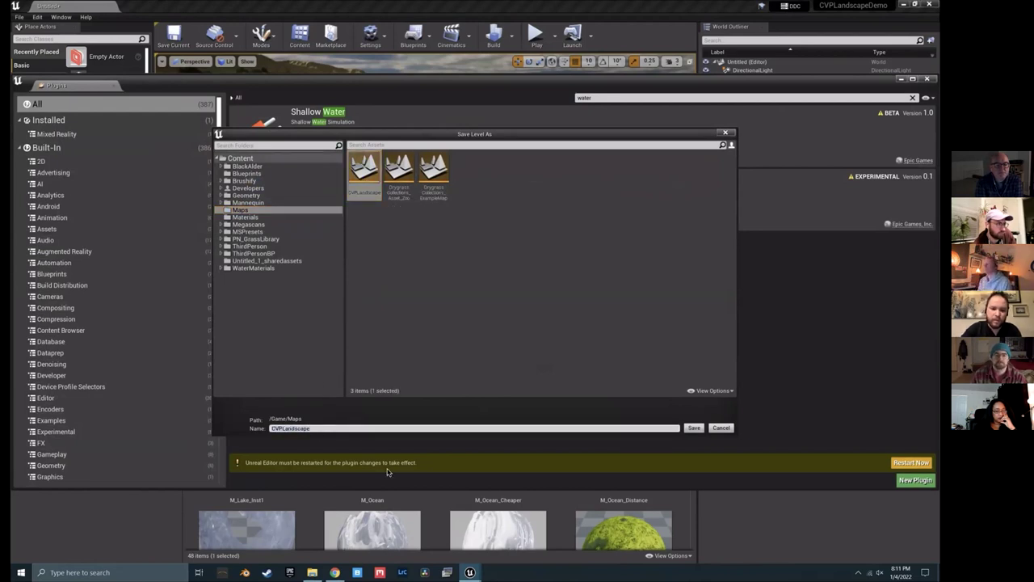
pyautogui.press('Return')
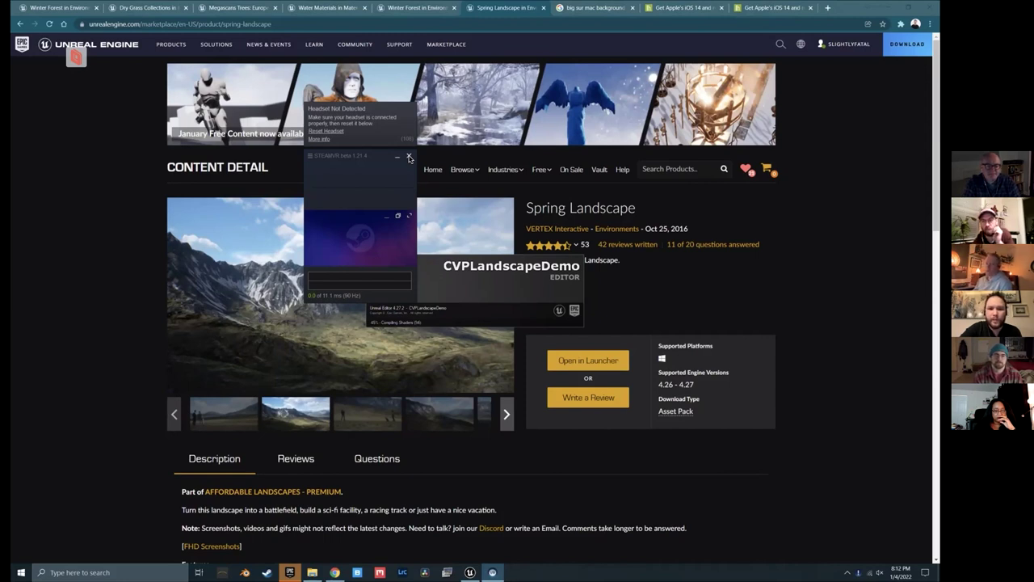
# Step: Dismiss the SteamVR status window and quit SteamVR from its error dialog while the editor reloads
pyautogui.click(409, 157)
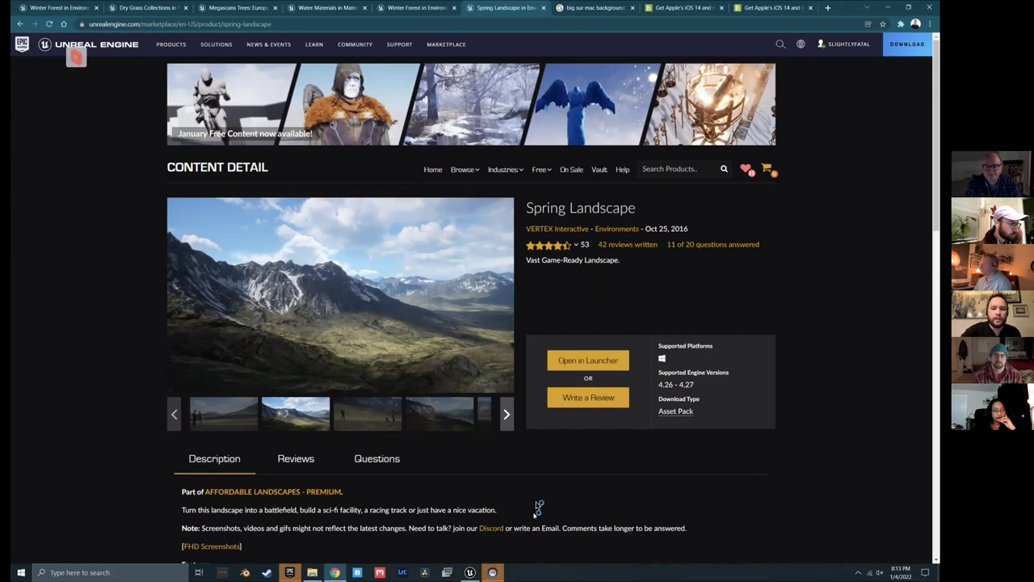
pyautogui.click(493, 574)
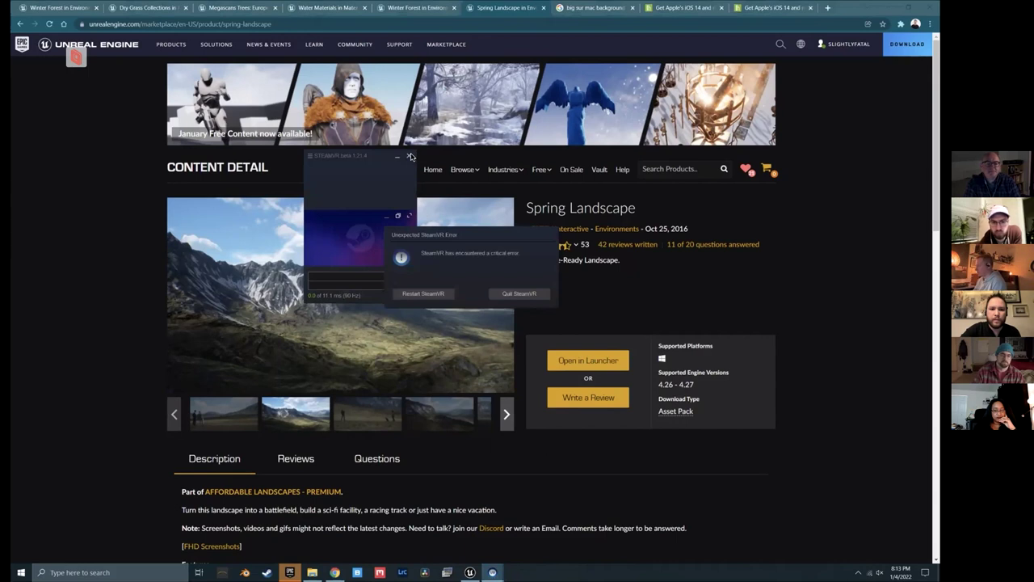
pyautogui.click(519, 293)
pyautogui.click(409, 156)
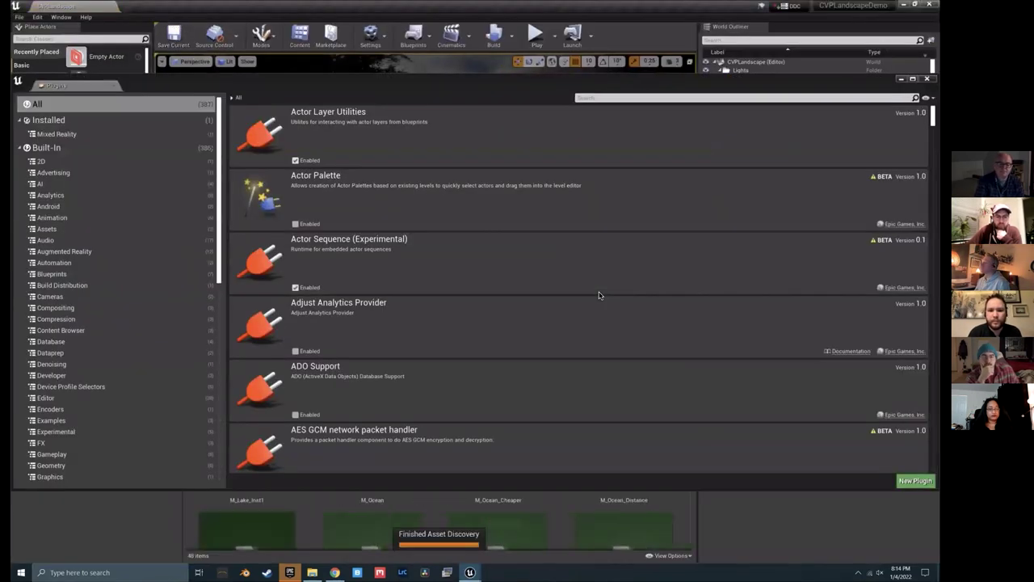
# Step: Close the Plugins window, enlarge the viewport by shrinking the Content Browser, and fly over the landscape to the lake
pyautogui.moveTo(851, 87); pyautogui.dragTo(806, 134)
pyautogui.click(883, 127)
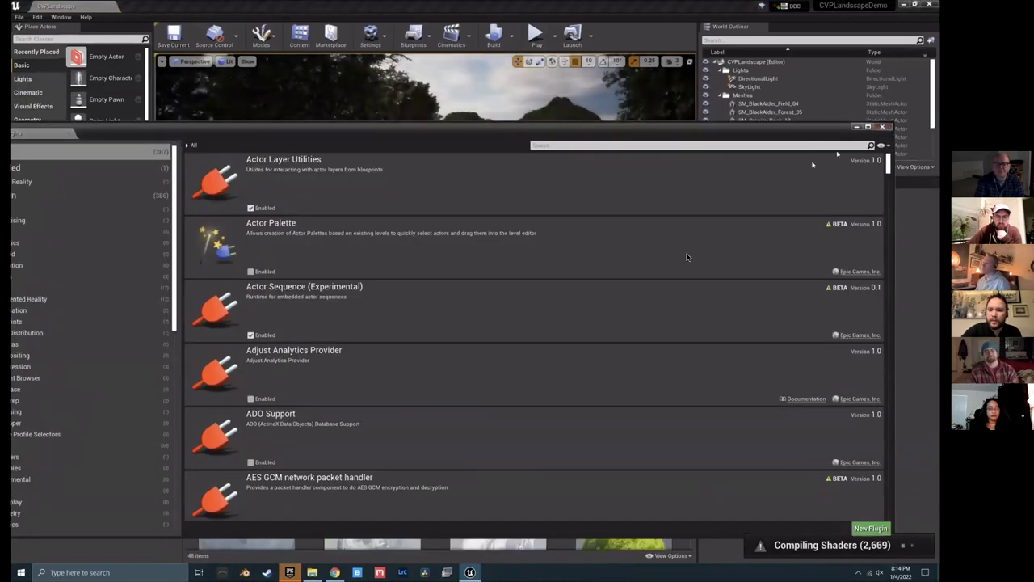
pyautogui.moveTo(458, 165); pyautogui.dragTo(380, 160, button='right')
pyautogui.moveTo(473, 93)
pyautogui.mouseDown(button='right')
pyautogui.moveTo(468, 105)
pyautogui.moveTo(464, 96)
pyautogui.mouseUp(button='right')
pyautogui.moveTo(440, 261); pyautogui.dragTo(443, 525)
pyautogui.moveTo(444, 339); pyautogui.dragTo(606, 339, button='right')
pyautogui.moveTo(574, 100)
pyautogui.mouseDown(button='right')
pyautogui.moveTo(558, 100)
pyautogui.moveTo(574, 99)
pyautogui.mouseUp(button='right')
pyautogui.moveTo(680, 72)
pyautogui.mouseDown(button='right')
pyautogui.moveTo(684, 56)
pyautogui.moveTo(670, 76)
pyautogui.mouseUp(button='right')
pyautogui.press('w')
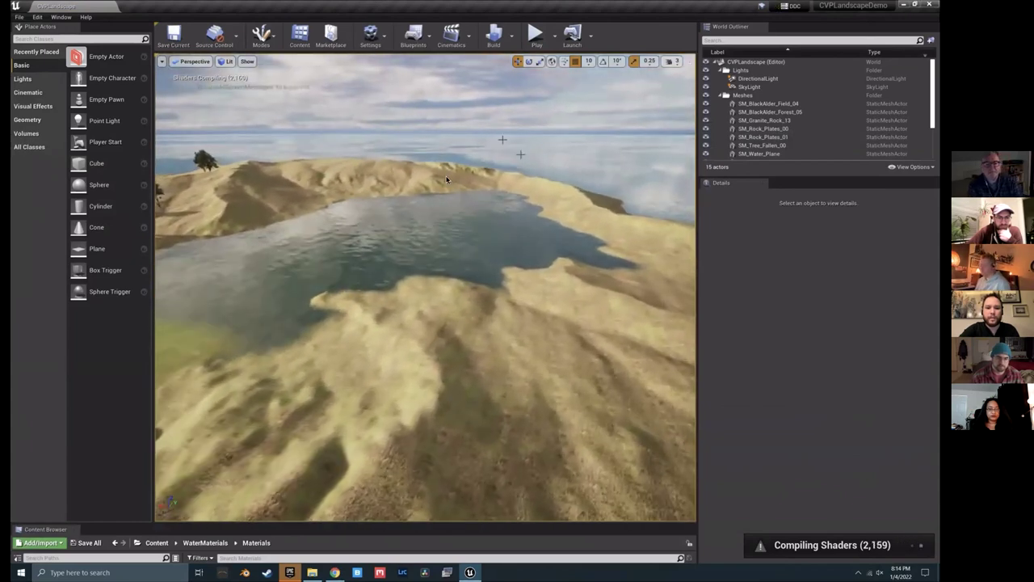
# Step: Select the lake's water plane, choose M_Lake_Inst as its material, and view the water from the grassy shore
pyautogui.click(432, 216)
pyautogui.moveTo(433, 215)
pyautogui.mouseDown(button='right')
pyautogui.moveTo(525, 238)
pyautogui.moveTo(527, 228)
pyautogui.moveTo(432, 215)
pyautogui.mouseUp(button='right')
pyautogui.click(825, 411)
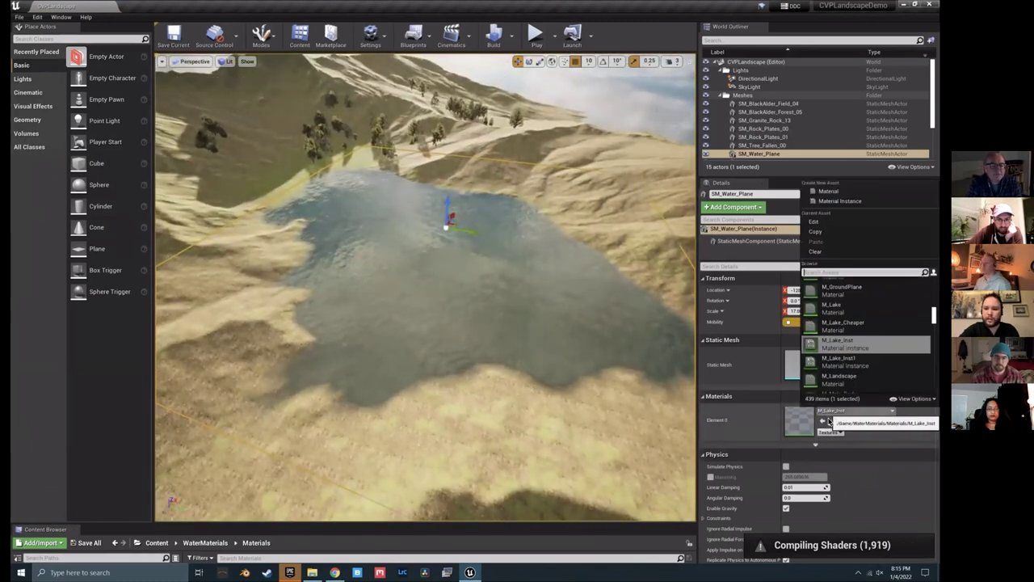
pyautogui.click(837, 343)
pyautogui.moveTo(432, 216); pyautogui.dragTo(432, 216, button='right')
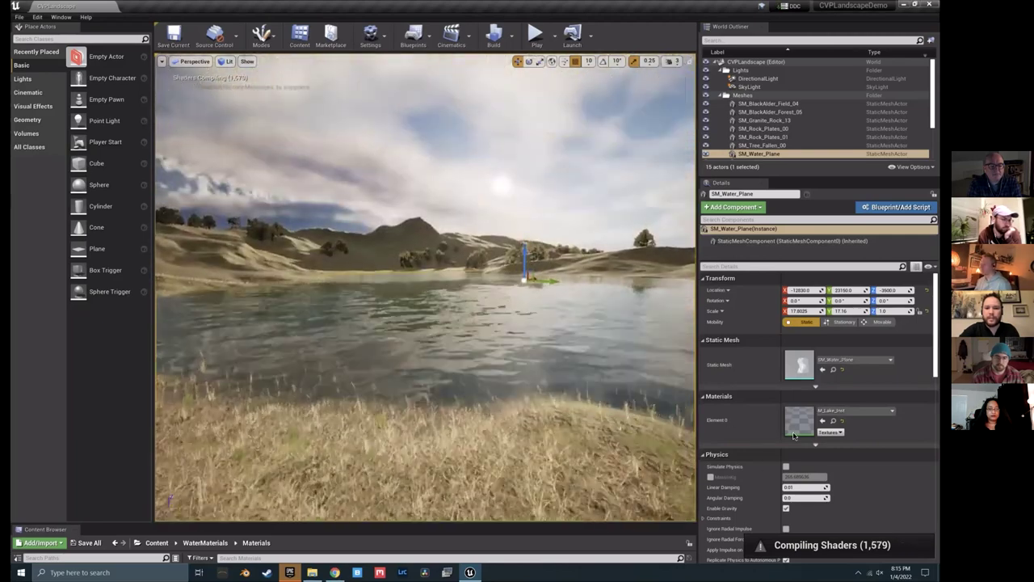
# Step: Open the M_Lake_Inst material instance, place its window beside the lake view, and widen its parameter details
pyautogui.doubleClick(796, 420)
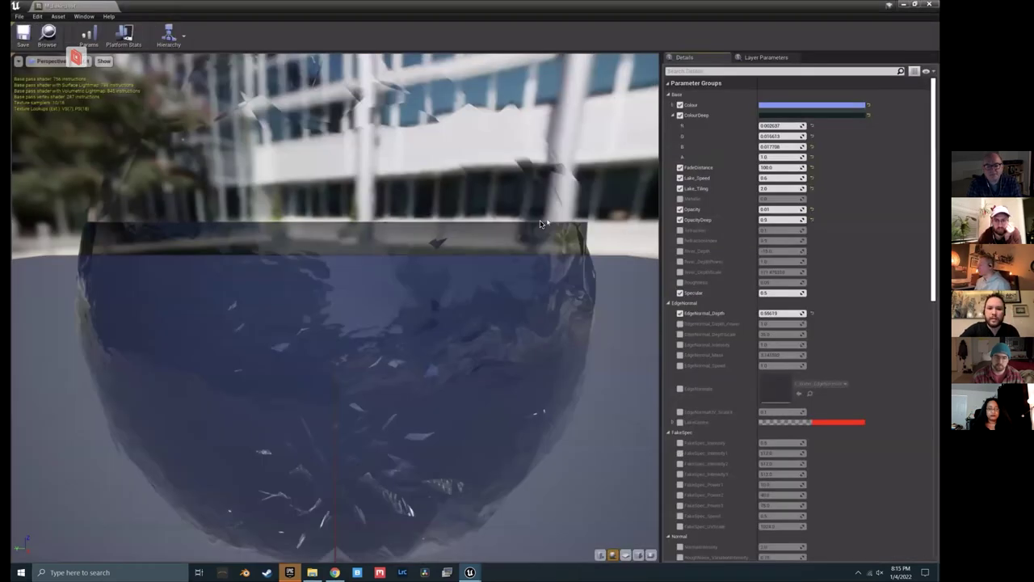
pyautogui.moveTo(283, 16); pyautogui.dragTo(463, 86)
pyautogui.moveTo(331, 91); pyautogui.dragTo(835, 67)
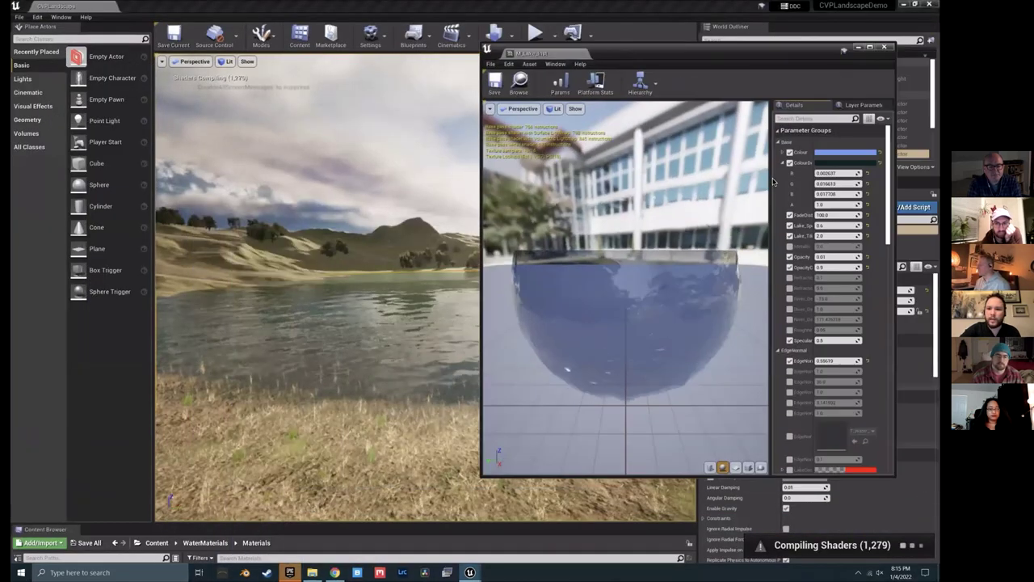
pyautogui.moveTo(772, 181); pyautogui.dragTo(542, 181)
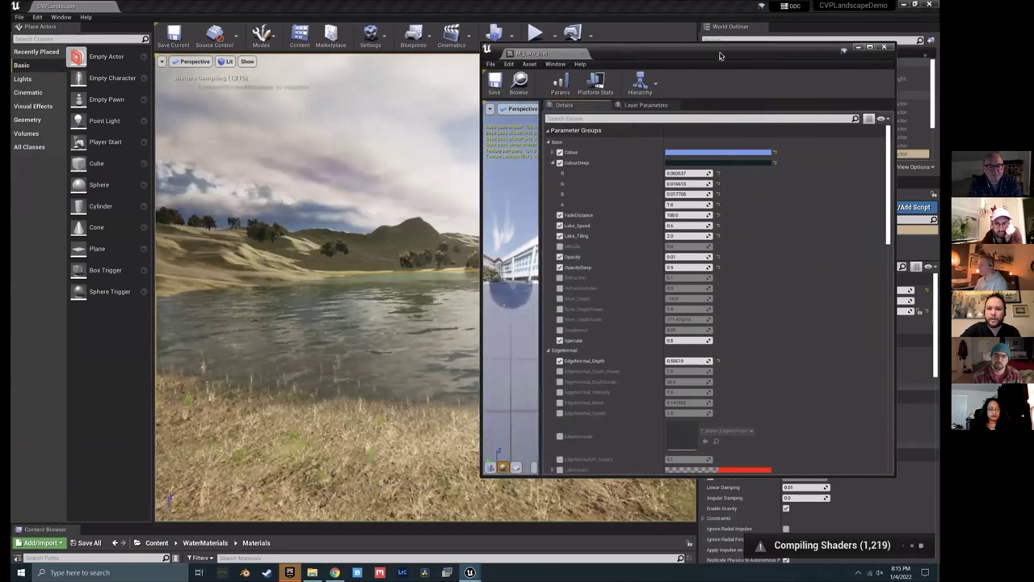
pyautogui.moveTo(720, 56); pyautogui.dragTo(797, 73)
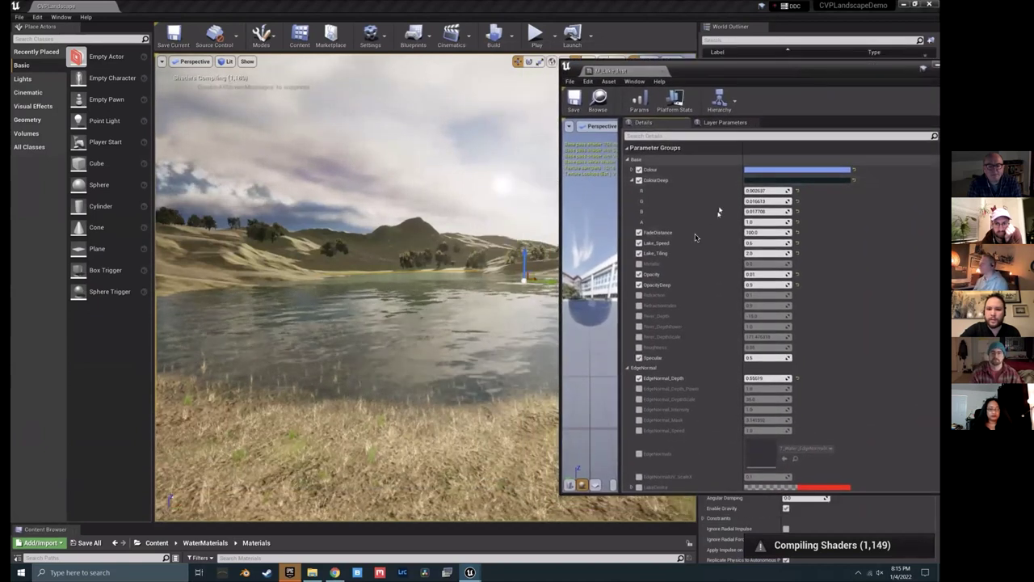
# Step: Set M_Lake_Inst's ColourDeep parameter to a very dark green with R 0.000495, G 0.017708 and B 0.0
pyautogui.click(767, 181)
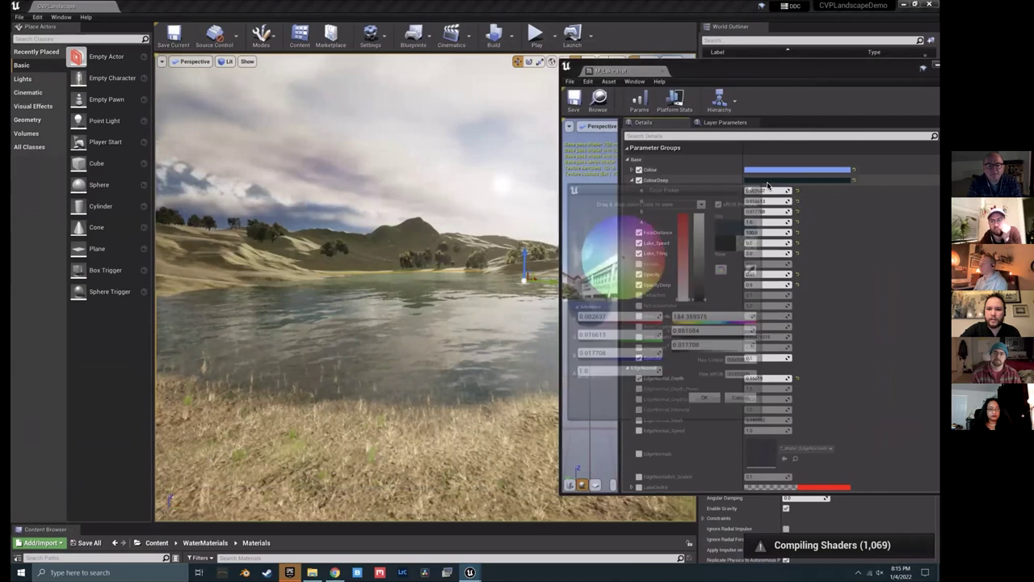
pyautogui.moveTo(602, 277); pyautogui.dragTo(613, 289)
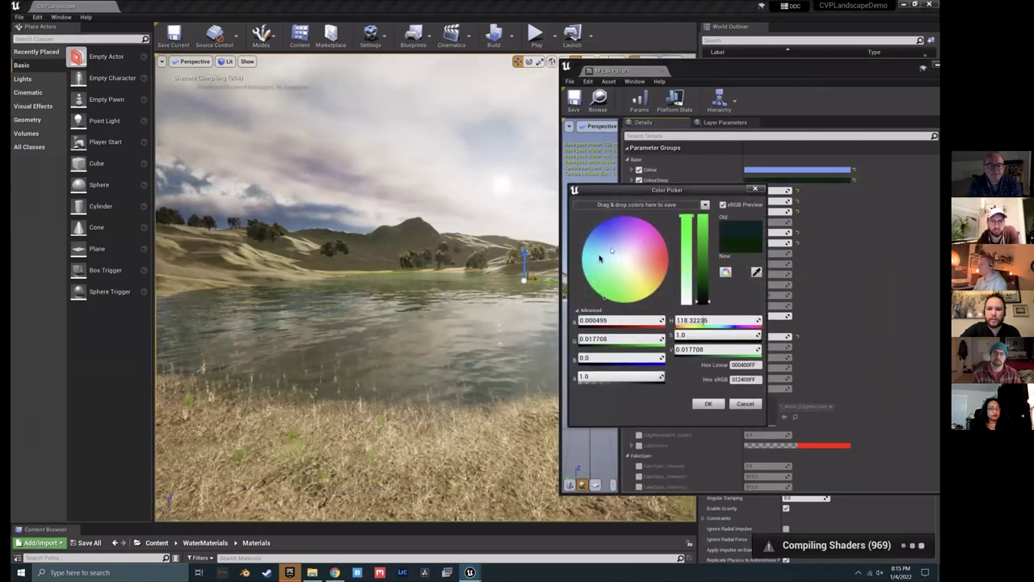
pyautogui.click(707, 404)
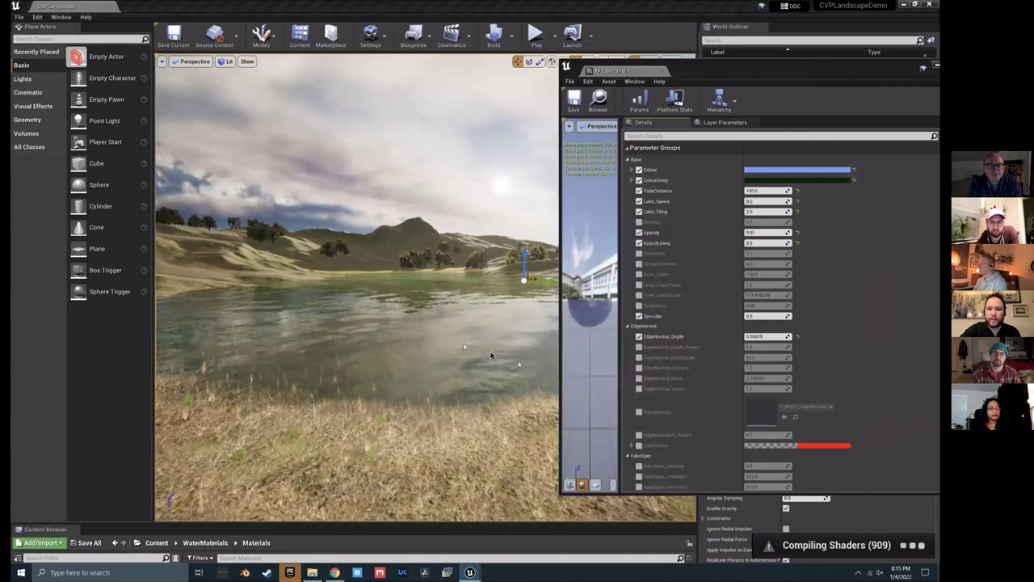
# Step: Set M_Lake_Inst's Colour parameter to a muted green of about R 0.135, G 0.589 and B 0.253
pyautogui.click(788, 171)
pyautogui.click(610, 277)
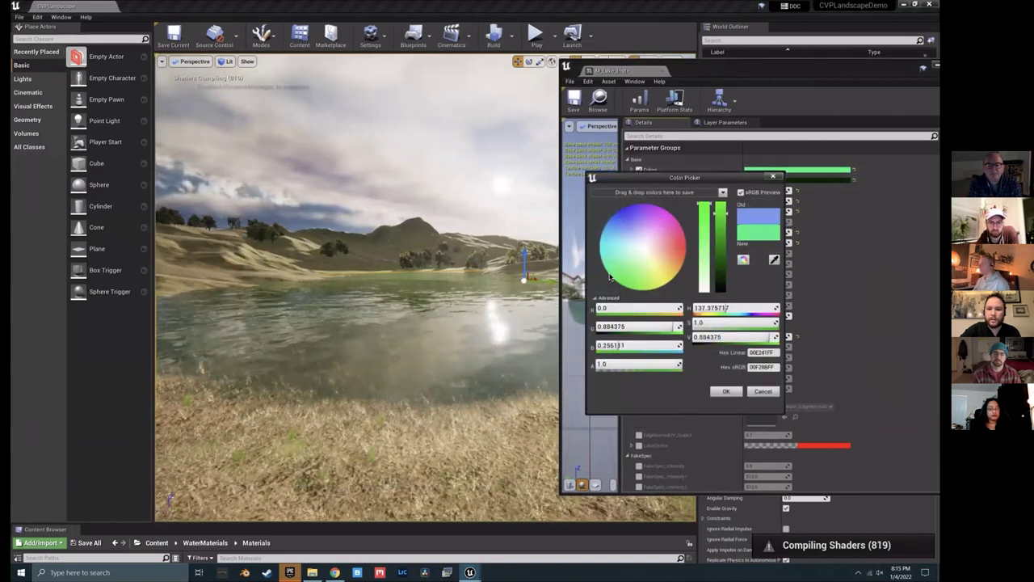
pyautogui.moveTo(725, 248)
pyautogui.mouseDown()
pyautogui.moveTo(723, 271)
pyautogui.moveTo(724, 241)
pyautogui.mouseUp()
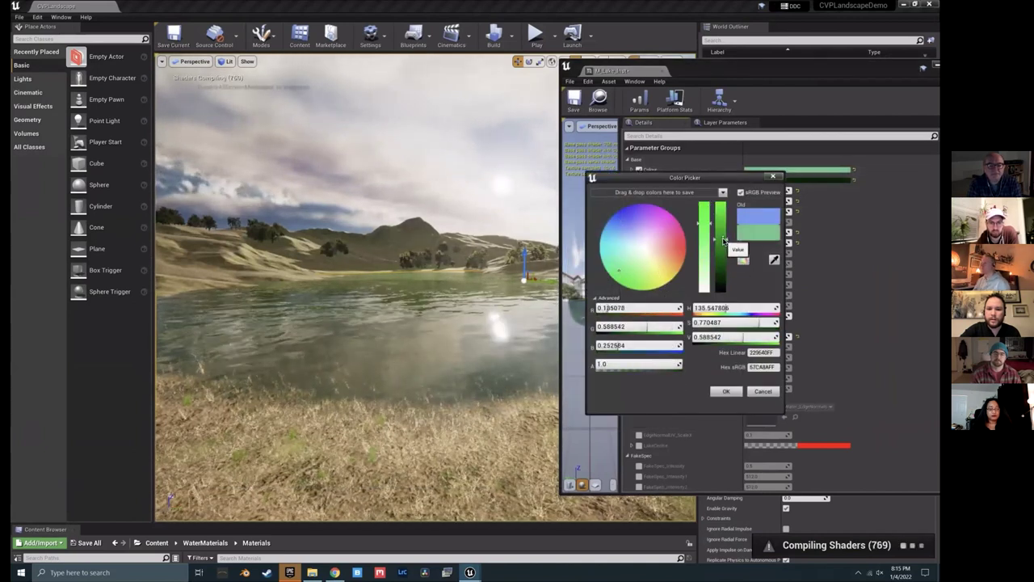
pyautogui.click(727, 391)
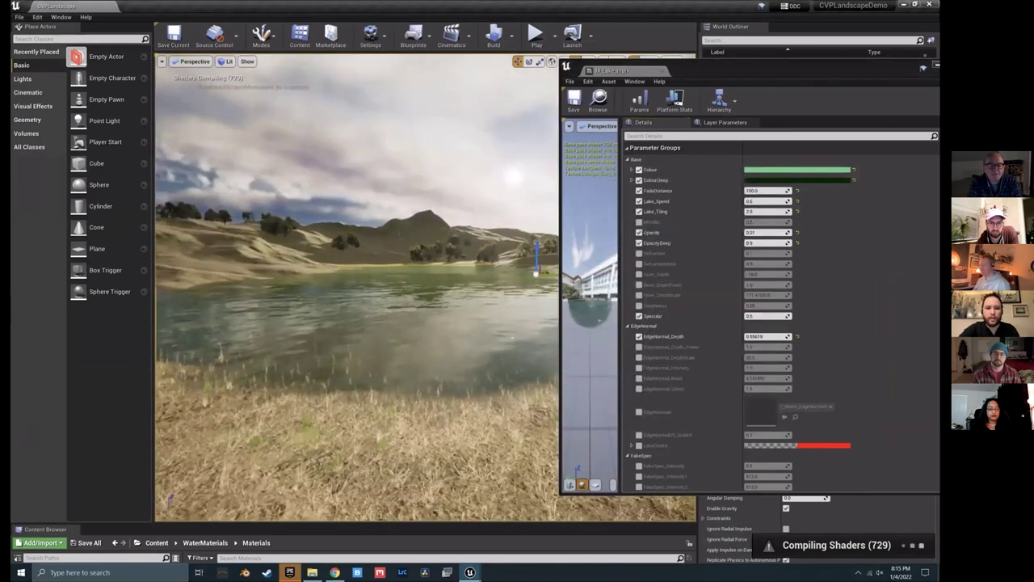
# Step: Set M_Lake_Inst's Lake_Speed to 1.0, check the ripples on the lake, and close the material instance editor
pyautogui.moveTo(356, 287); pyautogui.dragTo(392, 262, button='right')
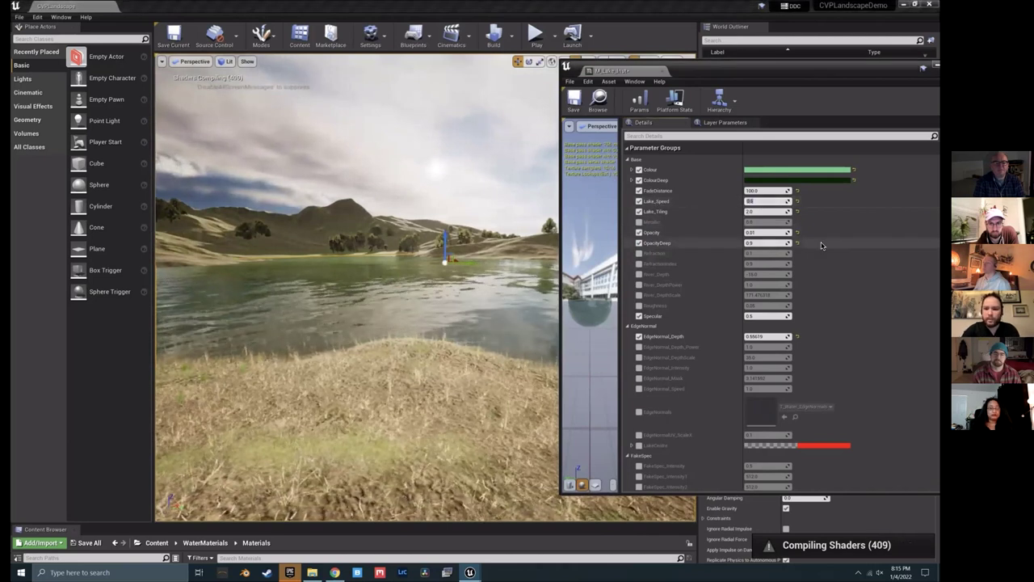
pyautogui.moveTo(480, 328); pyautogui.dragTo(418, 321, button='right')
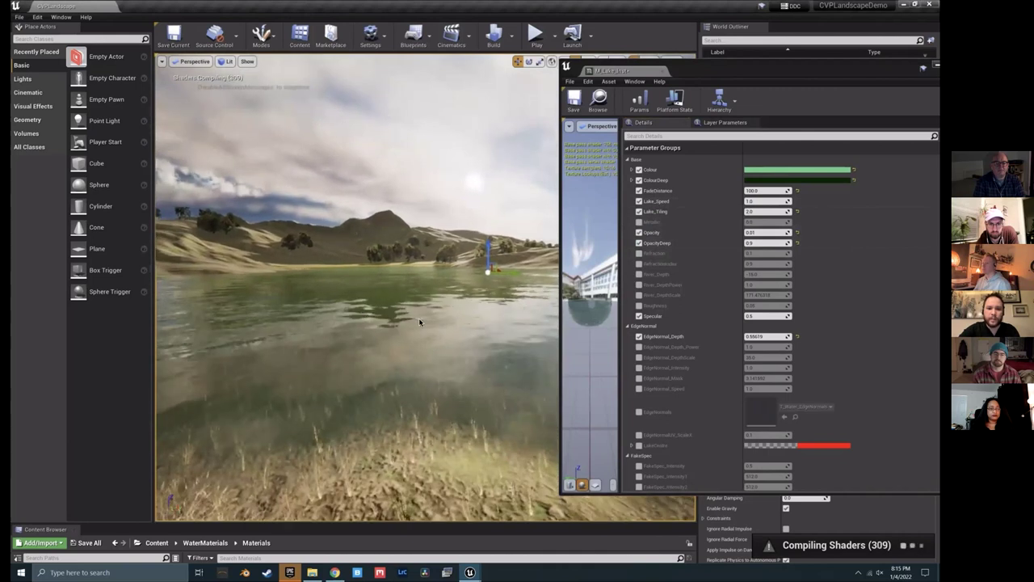
pyautogui.moveTo(778, 67); pyautogui.dragTo(678, 84)
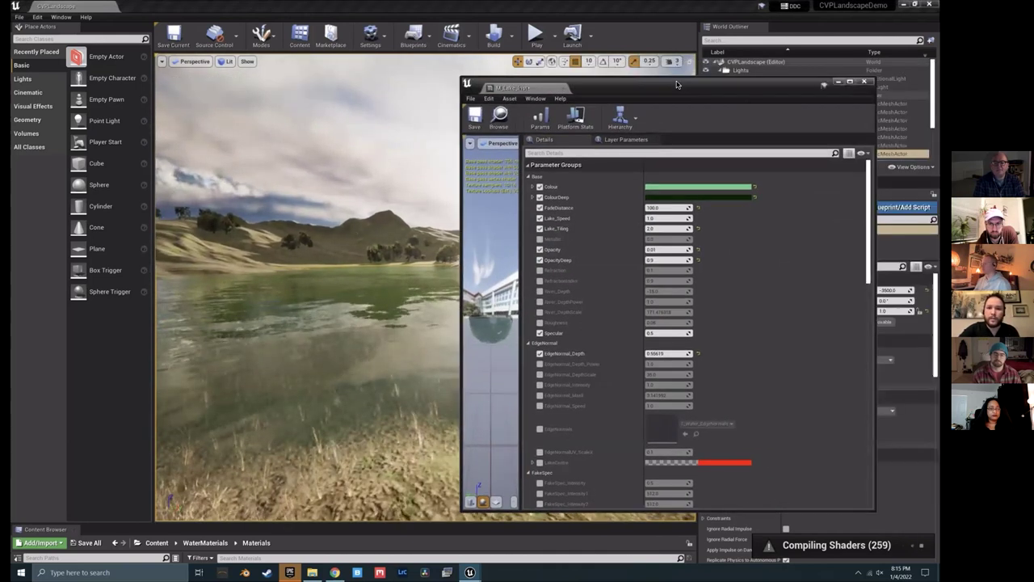
pyautogui.click(865, 82)
# Step: Delete the SM_Water_Plane actor that fills the lake and view the emptied basin
pyautogui.moveTo(509, 337); pyautogui.dragTo(202, 260, button='right')
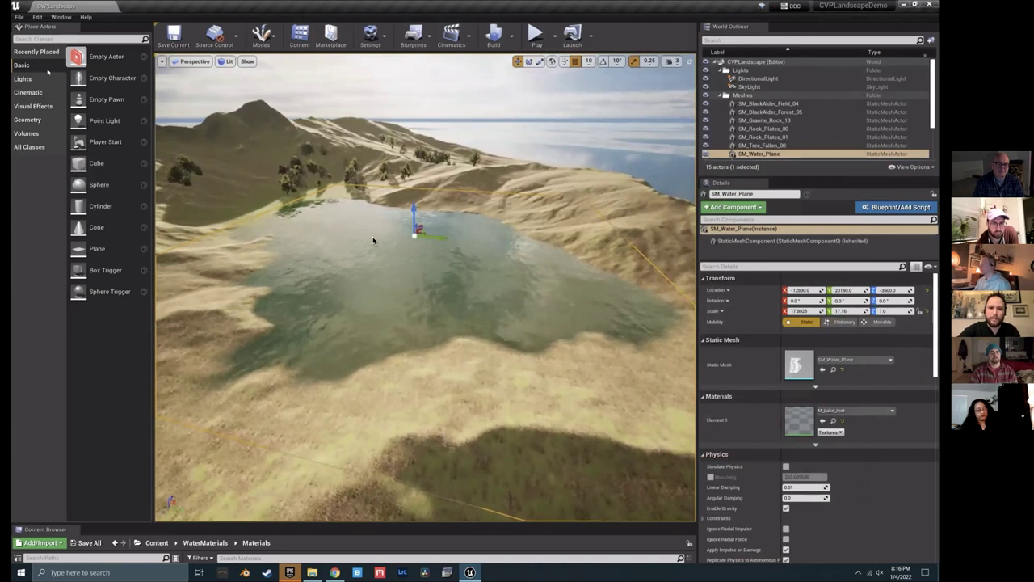
pyautogui.press('Delete')
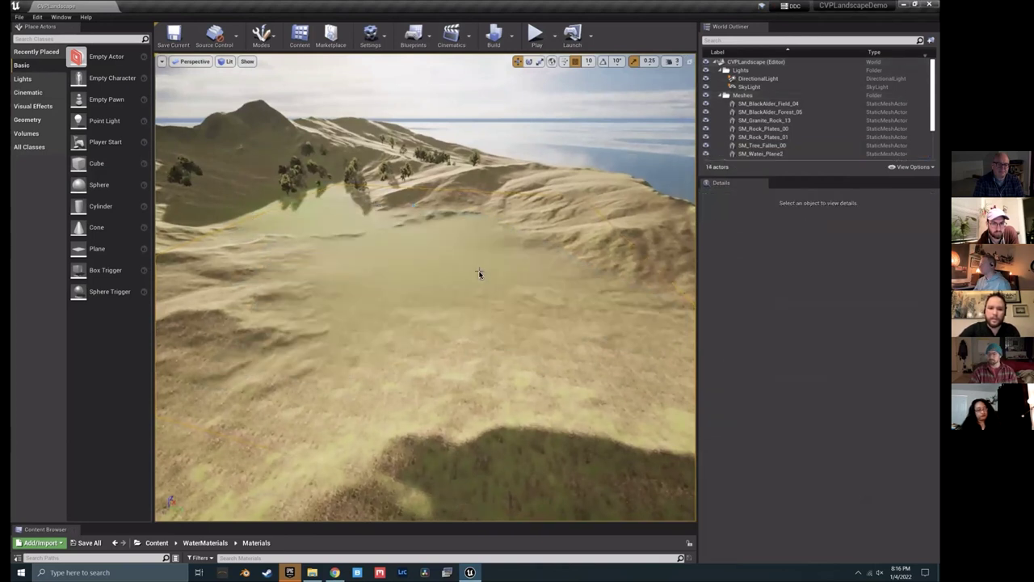
pyautogui.moveTo(395, 314); pyautogui.dragTo(396, 267, button='right')
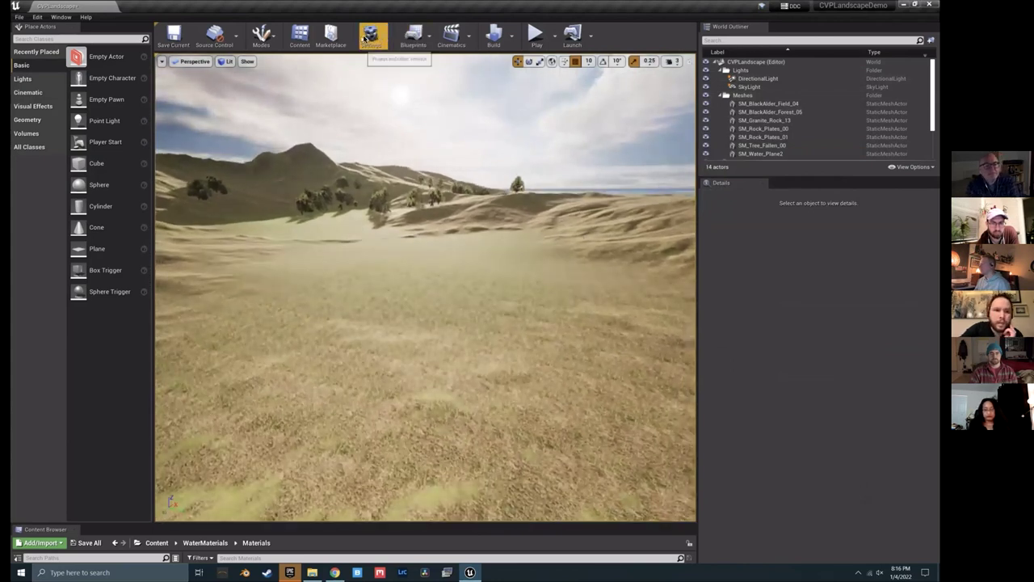
# Step: Search the placeable actors for "water" and place a Water Body Custom actor in the lake basin
pyautogui.click(51, 42)
pyautogui.write('water')
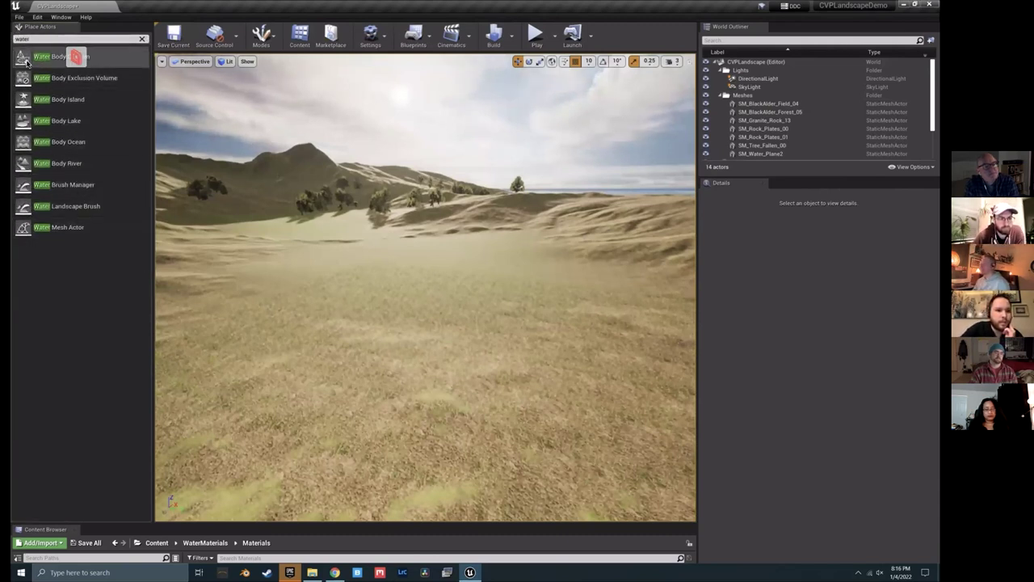
pyautogui.moveTo(45, 65); pyautogui.dragTo(295, 252)
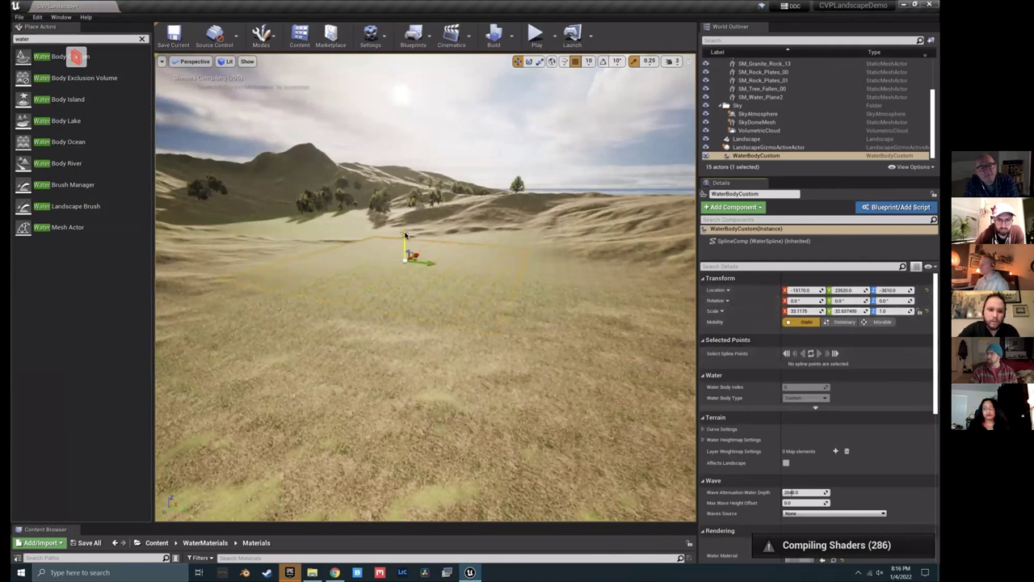
# Step: Examine the new water body's rendering settings and briefly open its M_UnderWater_PostProcess_Volume material
pyautogui.moveTo(359, 306); pyautogui.dragTo(662, 336, button='right')
pyautogui.scroll(-3, 868, 407)
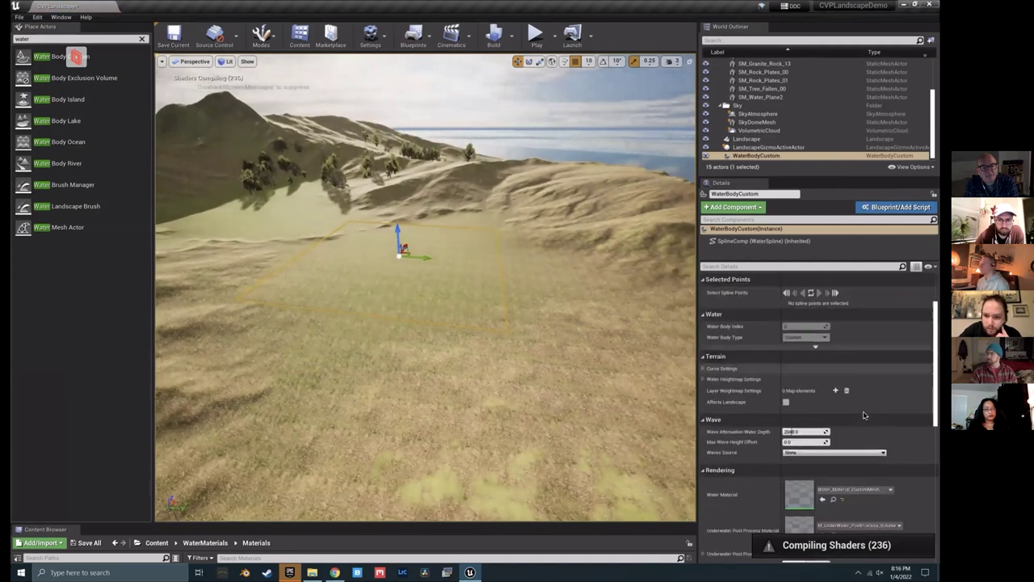
pyautogui.scroll(-1, 863, 406)
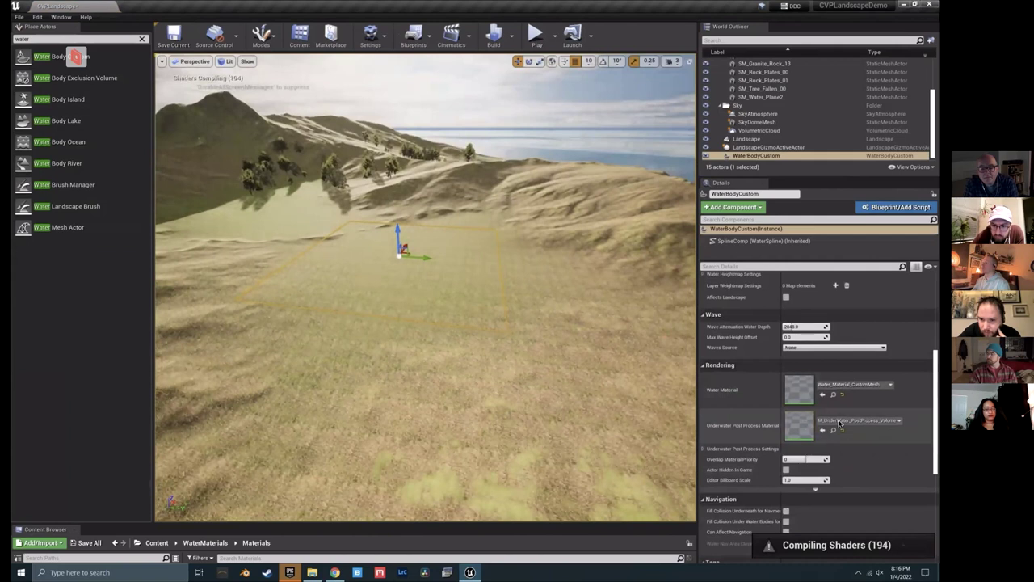
pyautogui.doubleClick(805, 428)
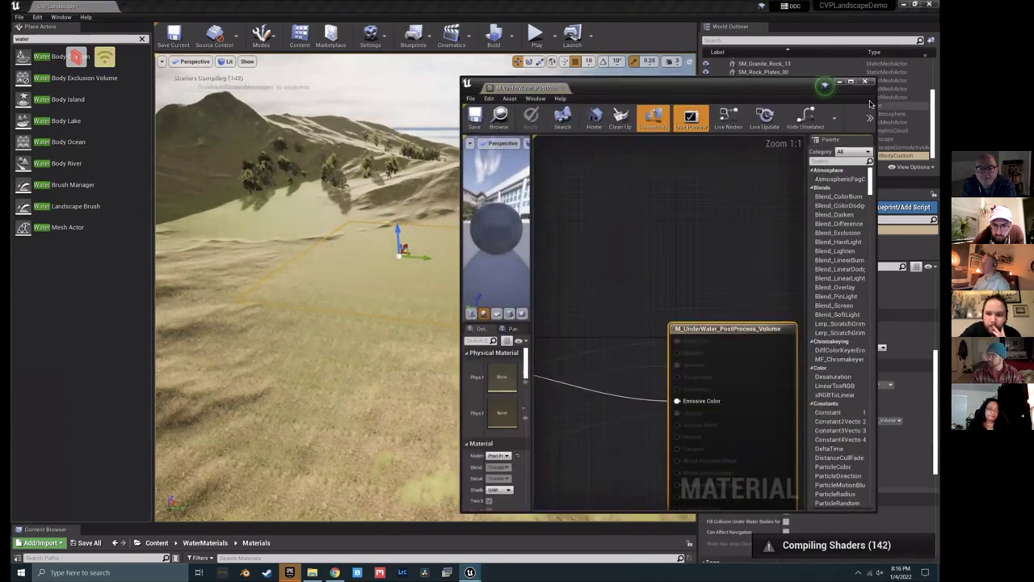
pyautogui.click(865, 84)
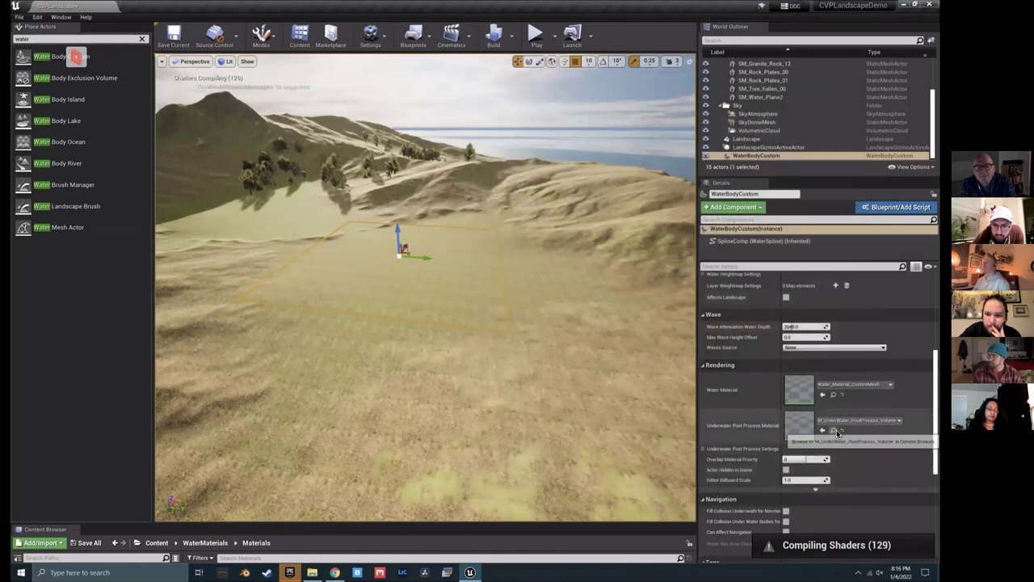
# Step: Lower the custom water body to Z -3470 and enlarge it across the basin, with a Y scale of 105.75
pyautogui.moveTo(471, 357); pyautogui.dragTo(547, 278, button='right')
pyautogui.moveTo(418, 330)
pyautogui.mouseDown(button='right')
pyautogui.moveTo(339, 327)
pyautogui.moveTo(373, 363)
pyautogui.moveTo(389, 328)
pyautogui.moveTo(373, 352)
pyautogui.moveTo(397, 363)
pyautogui.moveTo(428, 333)
pyautogui.moveTo(433, 341)
pyautogui.mouseUp(button='right')
pyautogui.press('e')
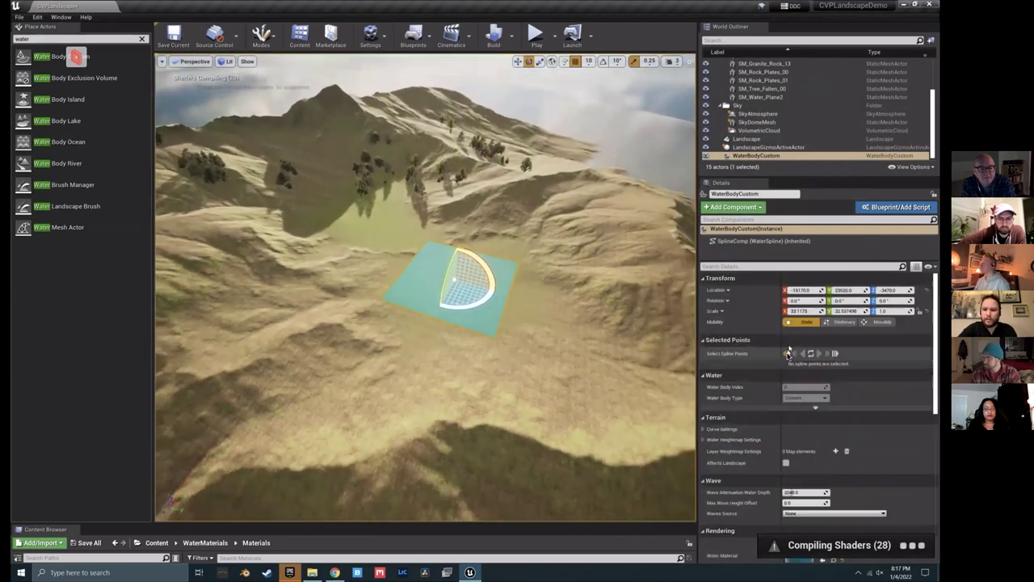
pyautogui.rightClick(480, 308)
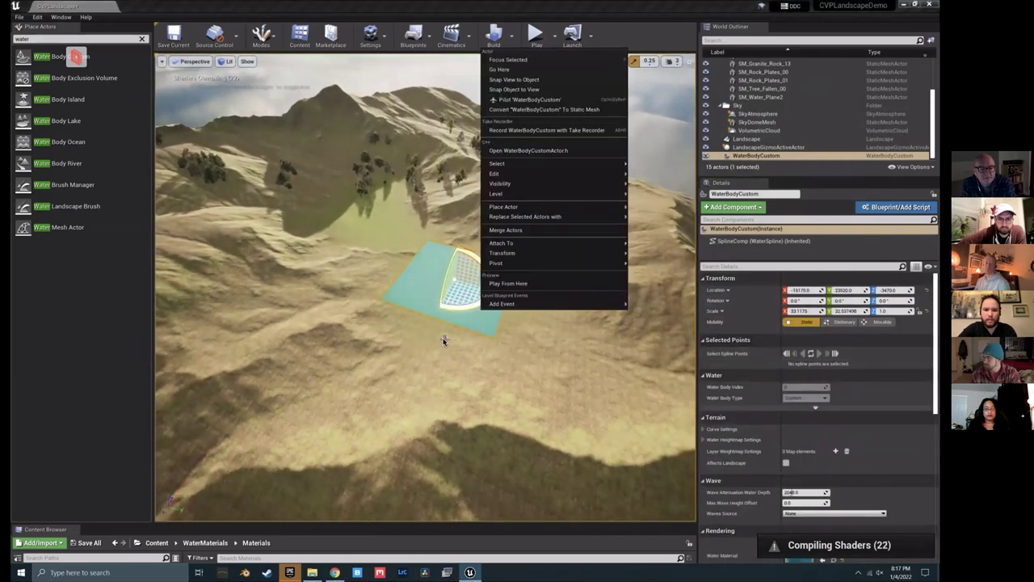
pyautogui.click(444, 339)
pyautogui.click(464, 294)
pyautogui.press('e')
pyautogui.press('r')
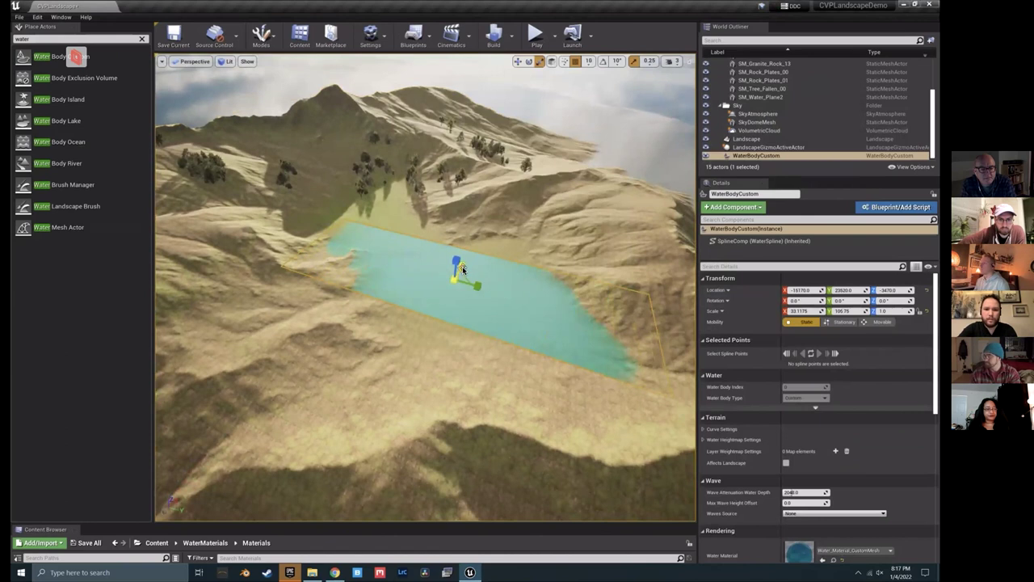
pyautogui.moveTo(461, 266); pyautogui.dragTo(485, 224)
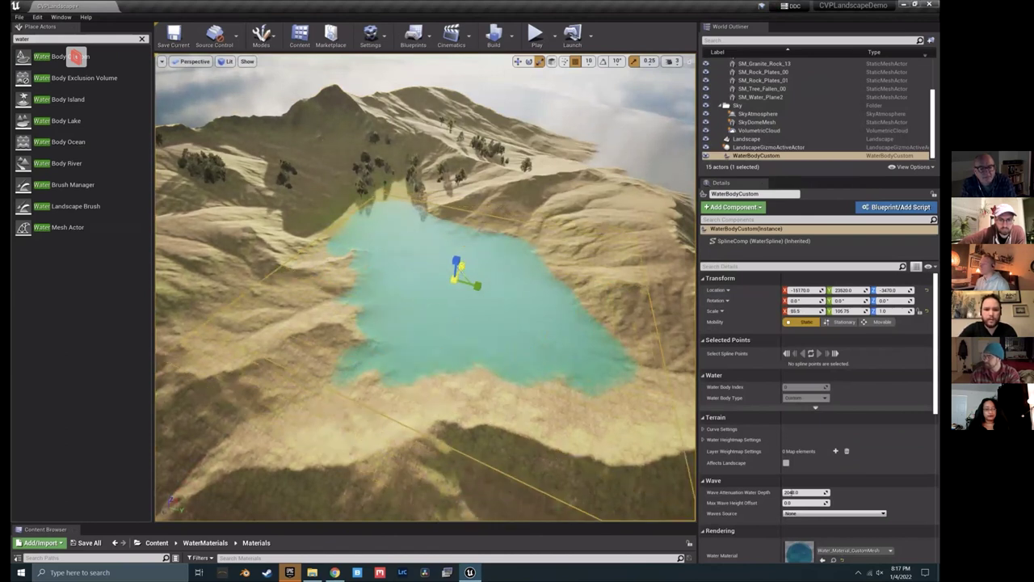
# Step: Reposition the water body at X -14740, Y 20430 and scale it to X 87.25, Y 121.5 to cover the whole lake
pyautogui.moveTo(462, 316); pyautogui.dragTo(411, 281, button='right')
pyautogui.press('w')
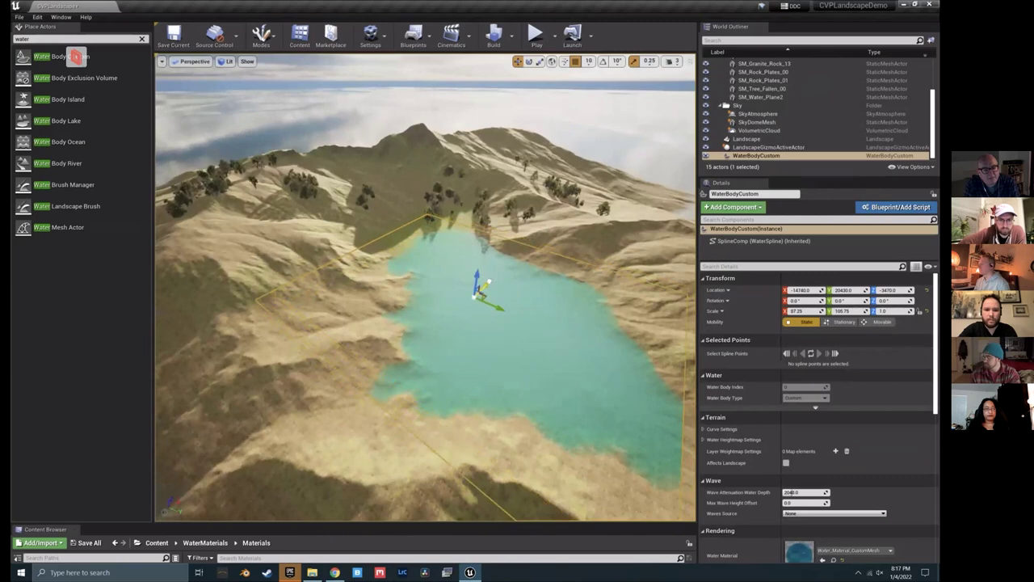
pyautogui.moveTo(488, 283); pyautogui.dragTo(424, 291, button='right')
pyautogui.press('w')
pyautogui.press('s')
pyautogui.press('e')
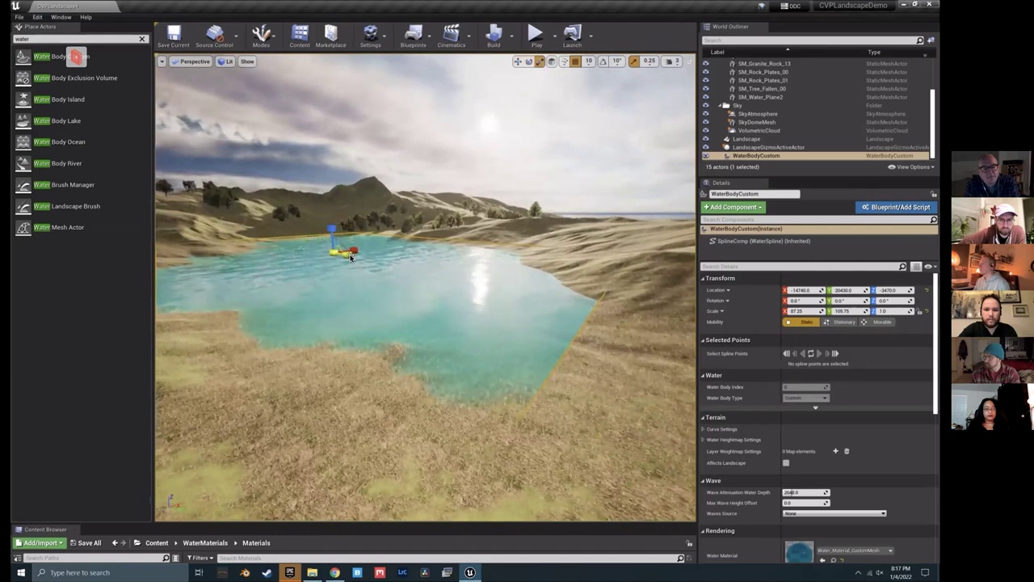
pyautogui.moveTo(286, 288)
pyautogui.mouseDown(button='right')
pyautogui.moveTo(268, 271)
pyautogui.moveTo(348, 274)
pyautogui.moveTo(301, 279)
pyautogui.mouseUp(button='right')
pyautogui.press('s')
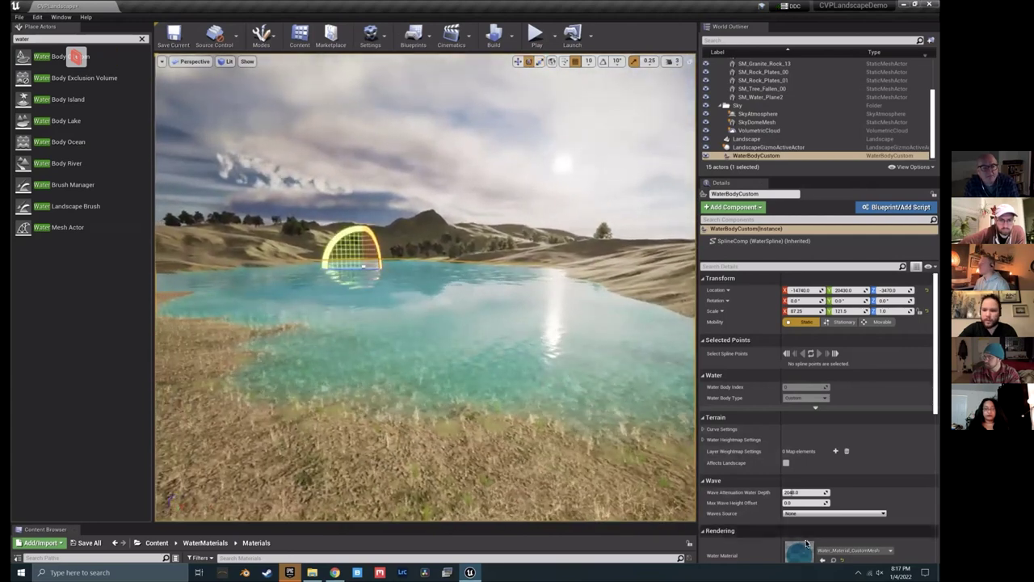
# Step: Inspect the water body's underwater post process material and locate that asset in the project content
pyautogui.scroll(-4, 807, 500)
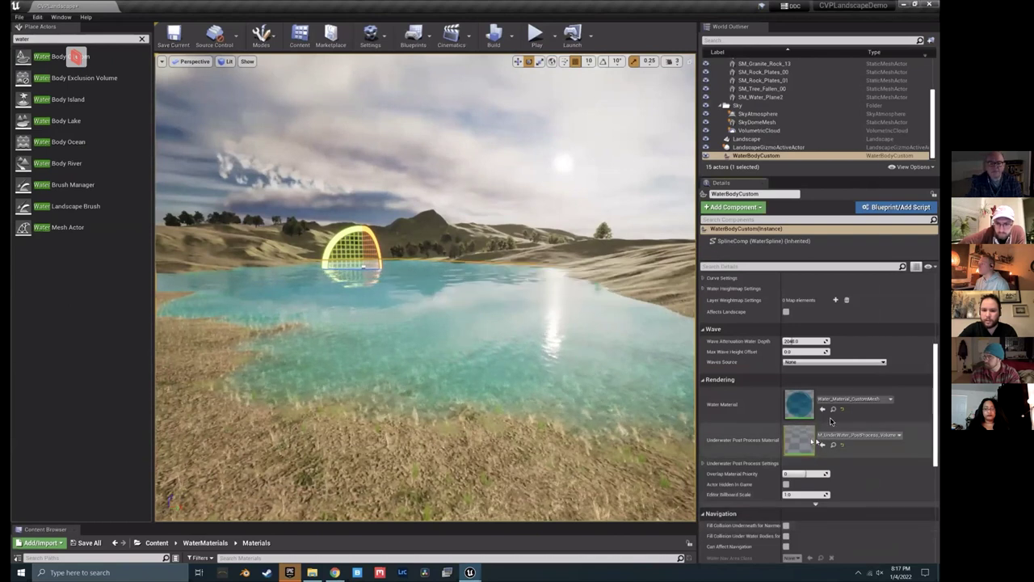
pyautogui.doubleClick(799, 439)
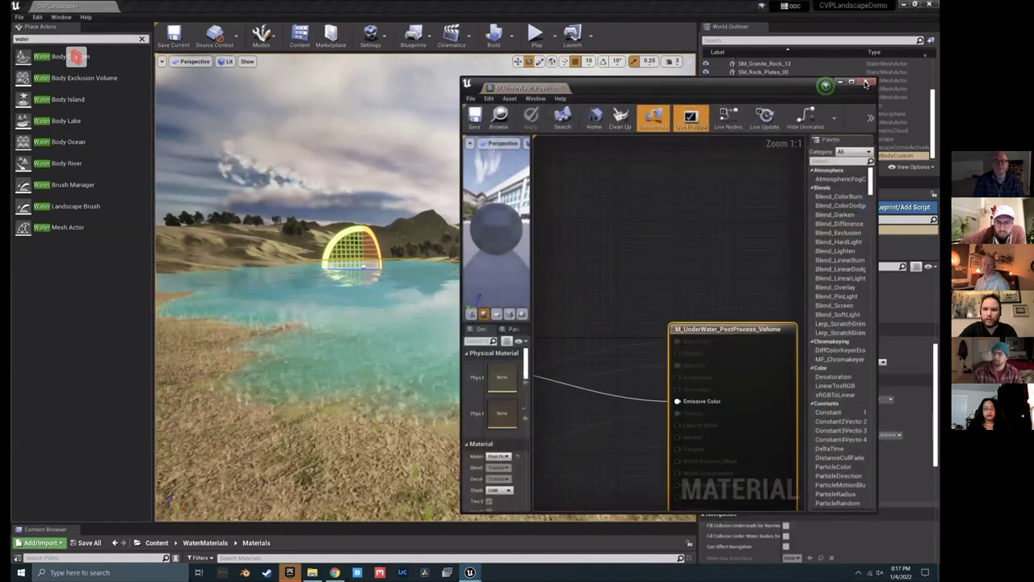
pyautogui.click(865, 83)
pyautogui.click(832, 444)
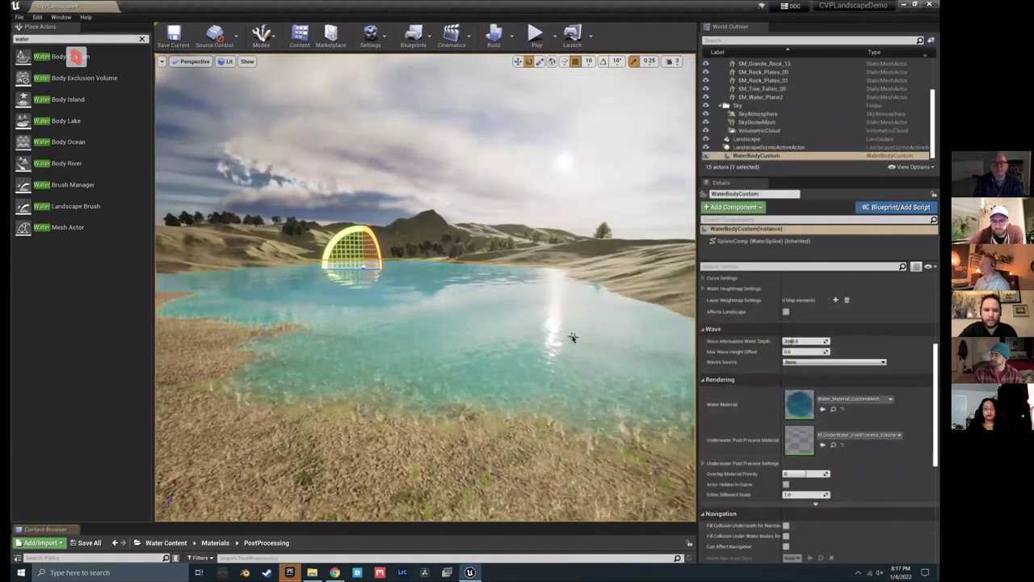
# Step: Examine the new lake water, its transparent shallows and sky reflections from several viewpoints along the shore
pyautogui.moveTo(537, 361); pyautogui.dragTo(437, 509, button='right')
pyautogui.moveTo(526, 404); pyautogui.dragTo(446, 361, button='right')
pyautogui.click(462, 152)
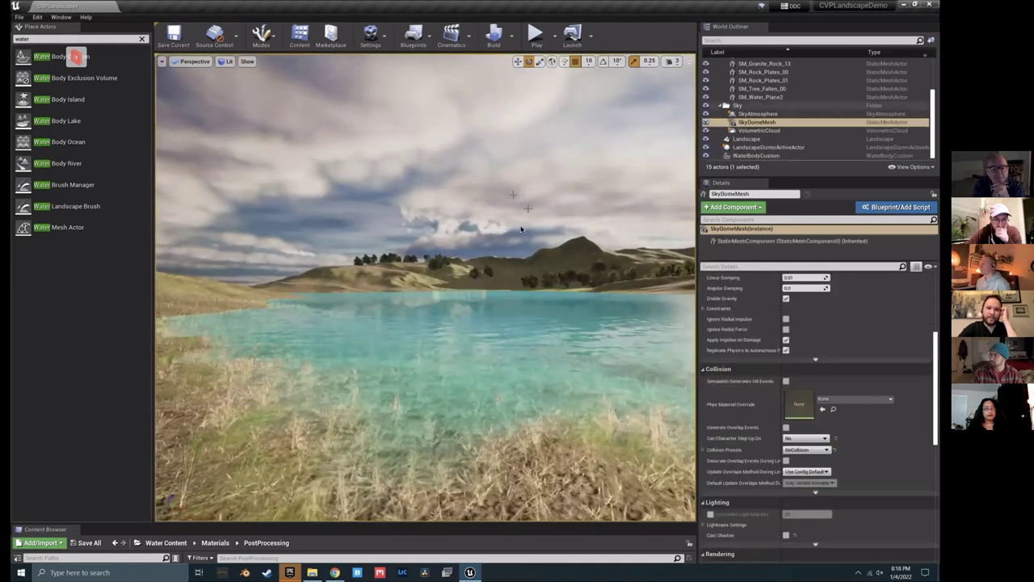
pyautogui.moveTo(534, 378); pyautogui.dragTo(473, 462, button='right')
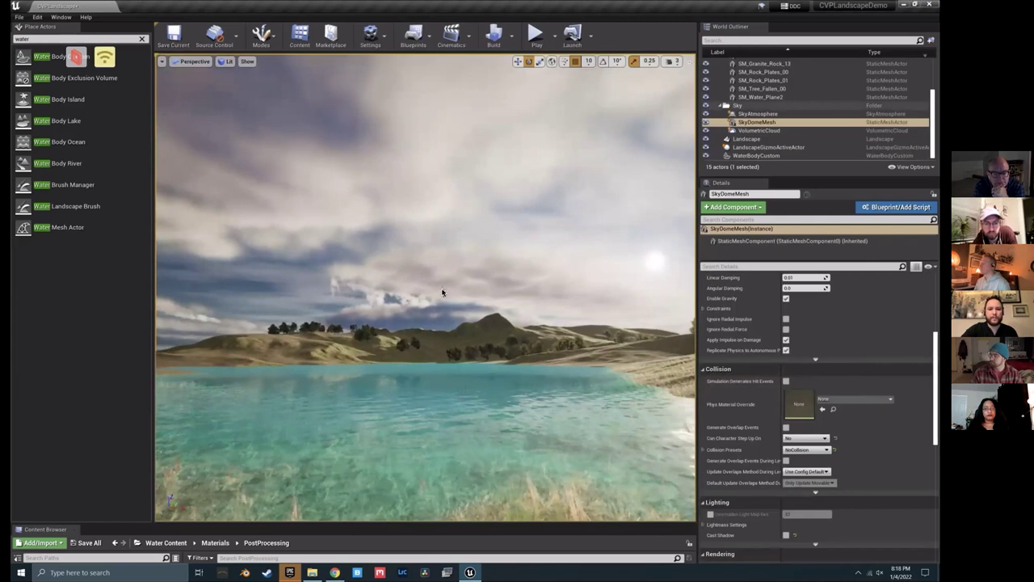
pyautogui.moveTo(442, 292); pyautogui.dragTo(437, 246, button='right')
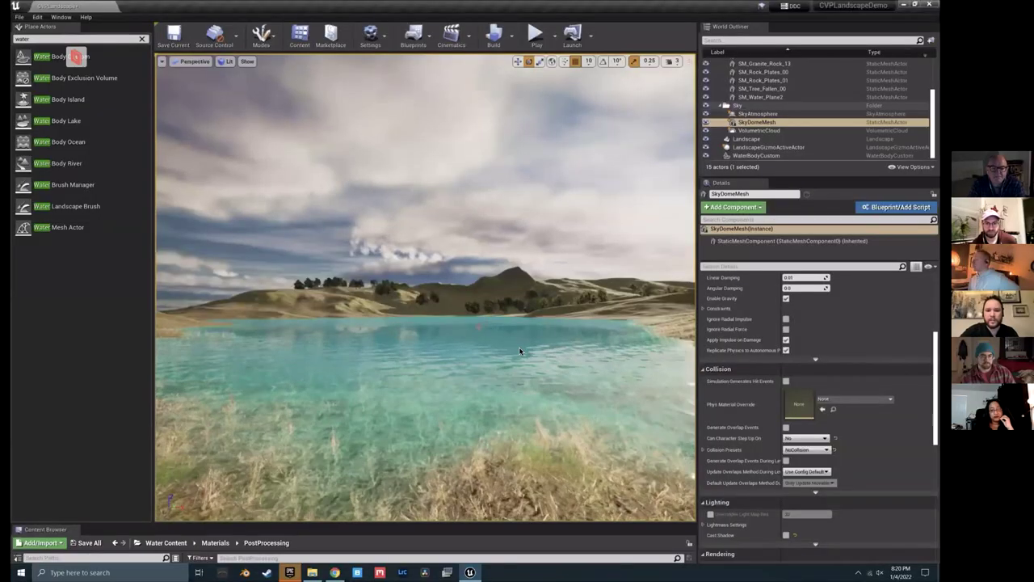
pyautogui.moveTo(487, 341); pyautogui.dragTo(432, 360, button='right')
pyautogui.press('w')
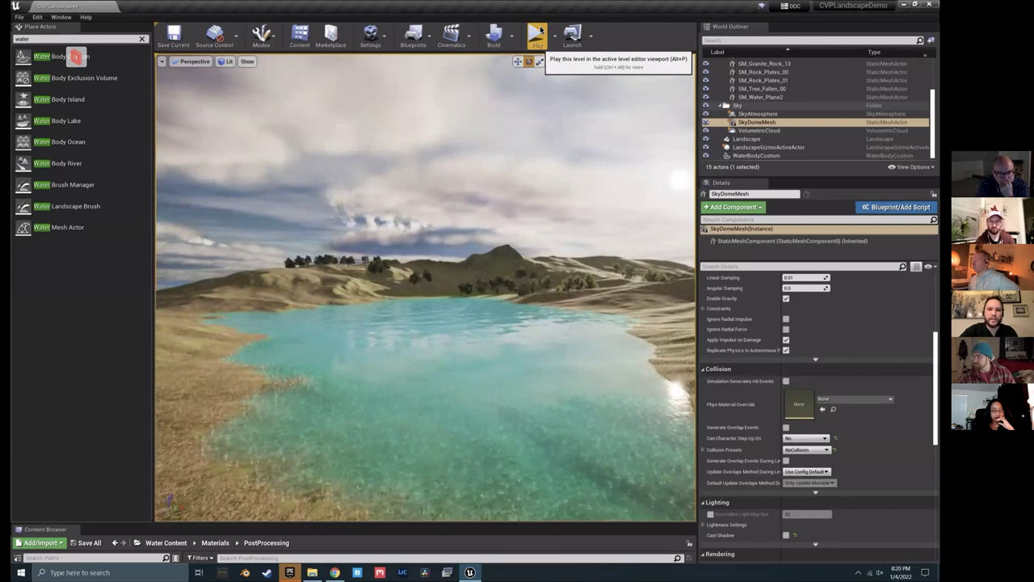
# Step: Play the level and run the mannequin character around the grassy lakeshore to inspect the water and surroundings
pyautogui.click(540, 30)
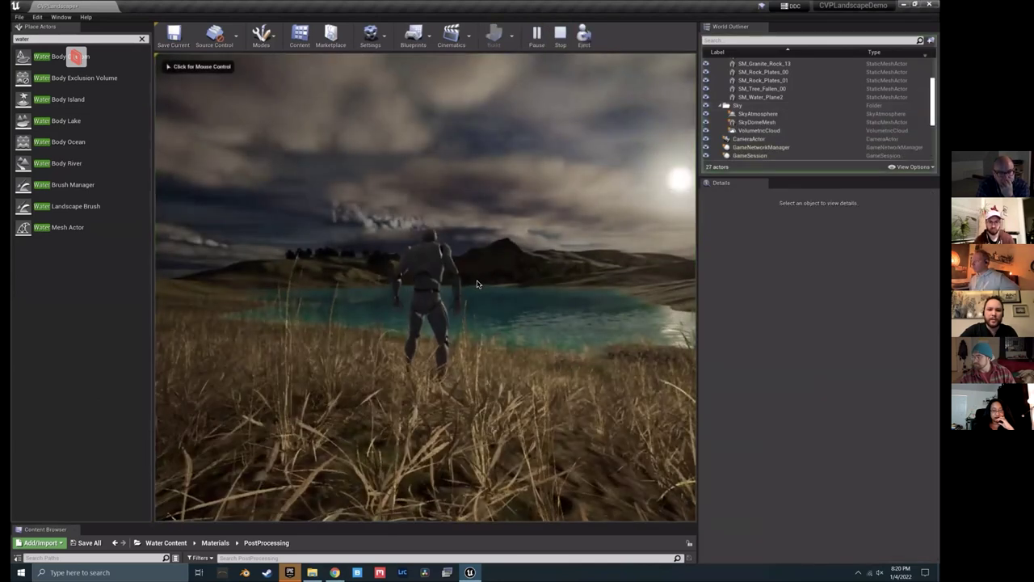
pyautogui.click(477, 283)
pyautogui.press('w')
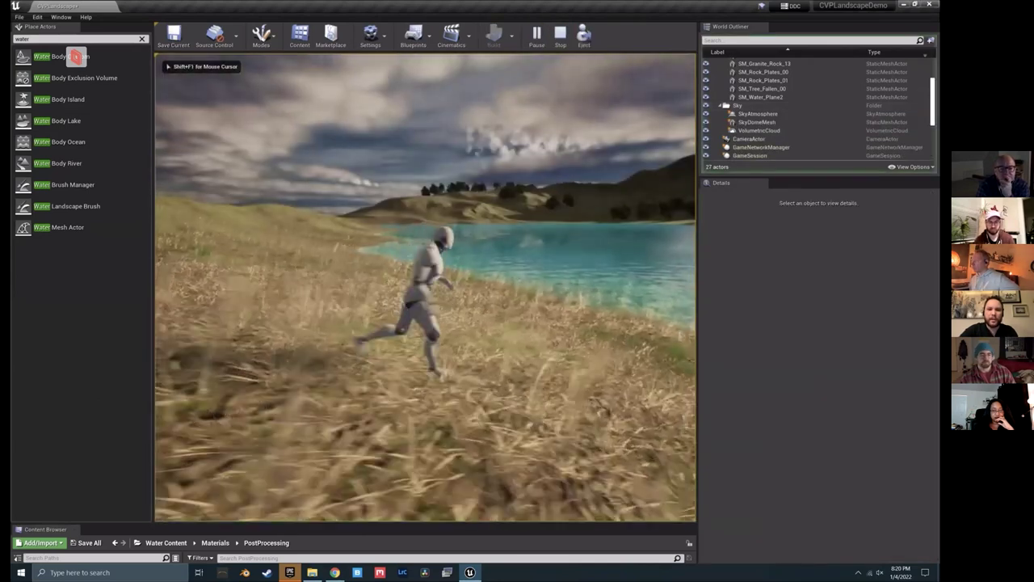
pyautogui.press('d')
pyautogui.press('w')
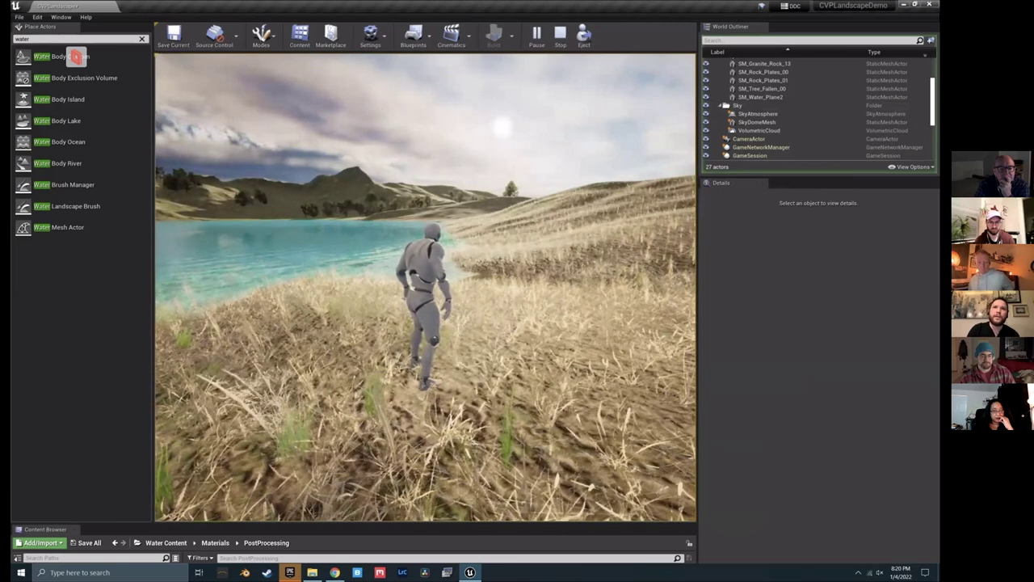
pyautogui.press('w')
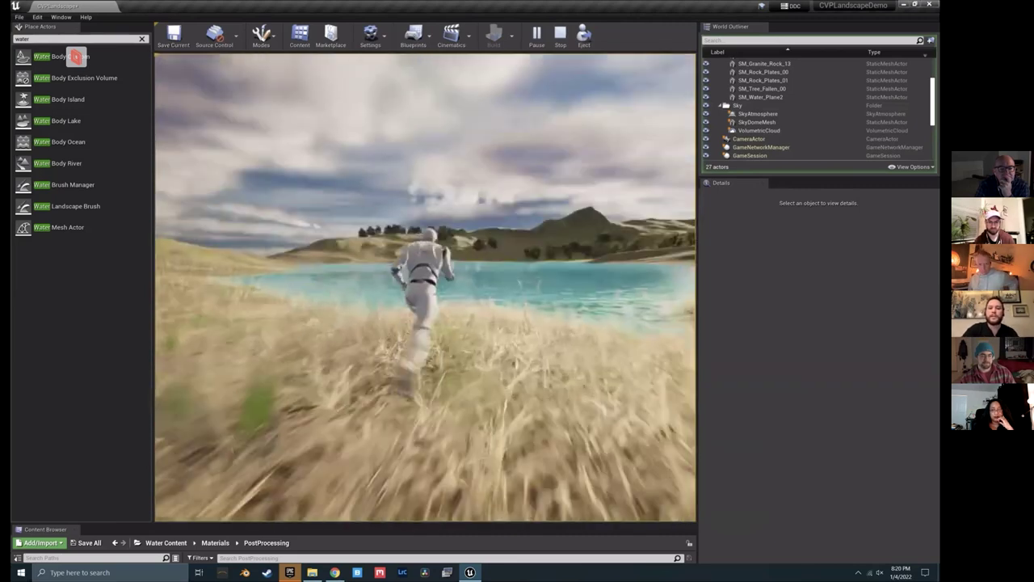
pyautogui.press('s')
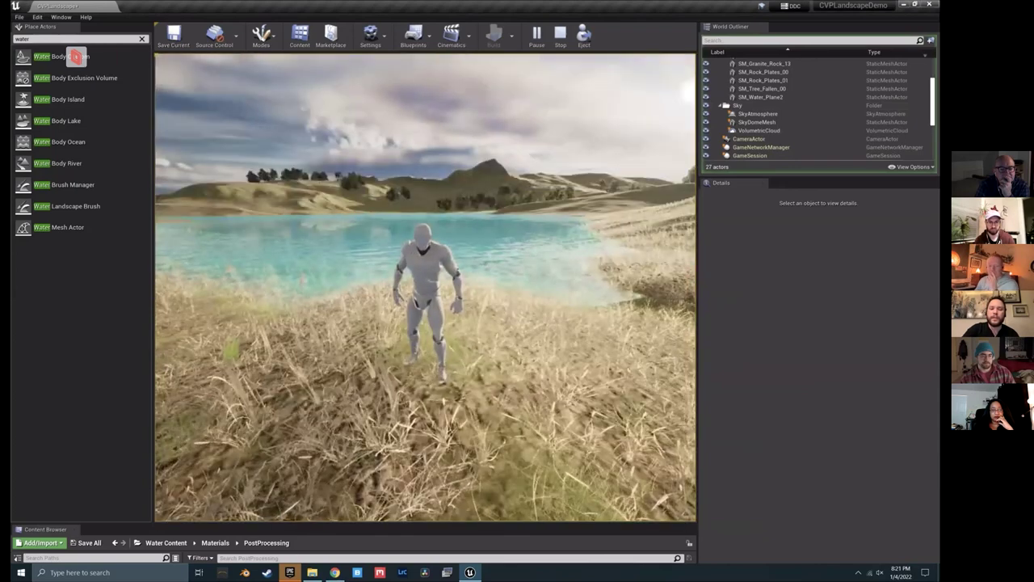
pyautogui.press('d')
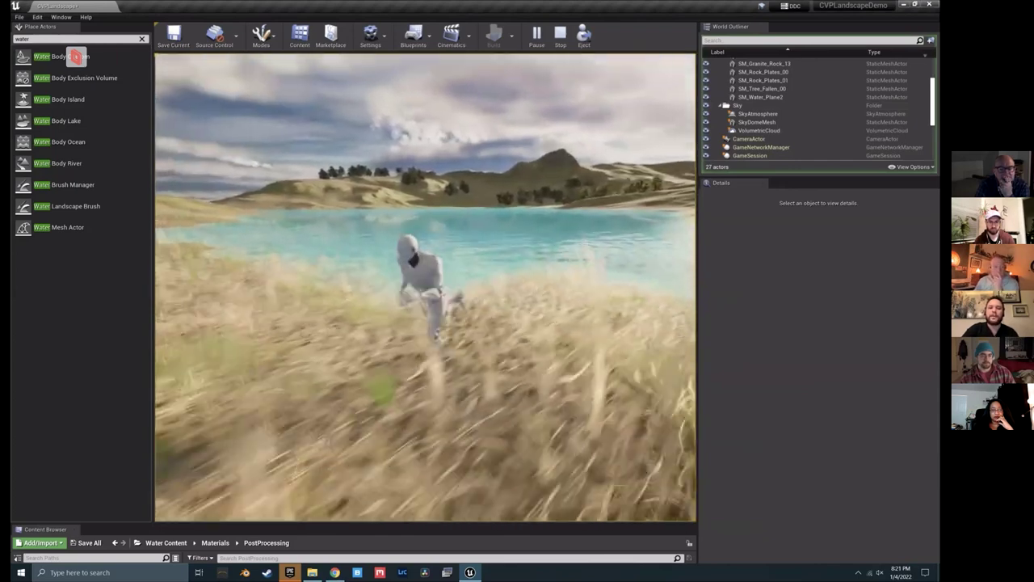
pyautogui.press('a')
pyautogui.press('w')
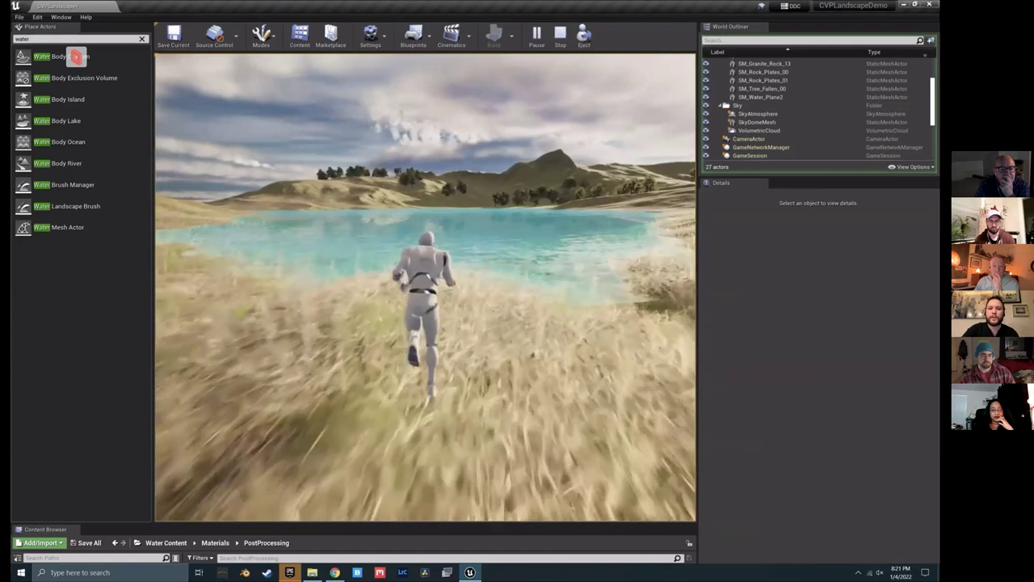
pyautogui.press('a')
pyautogui.press('space')
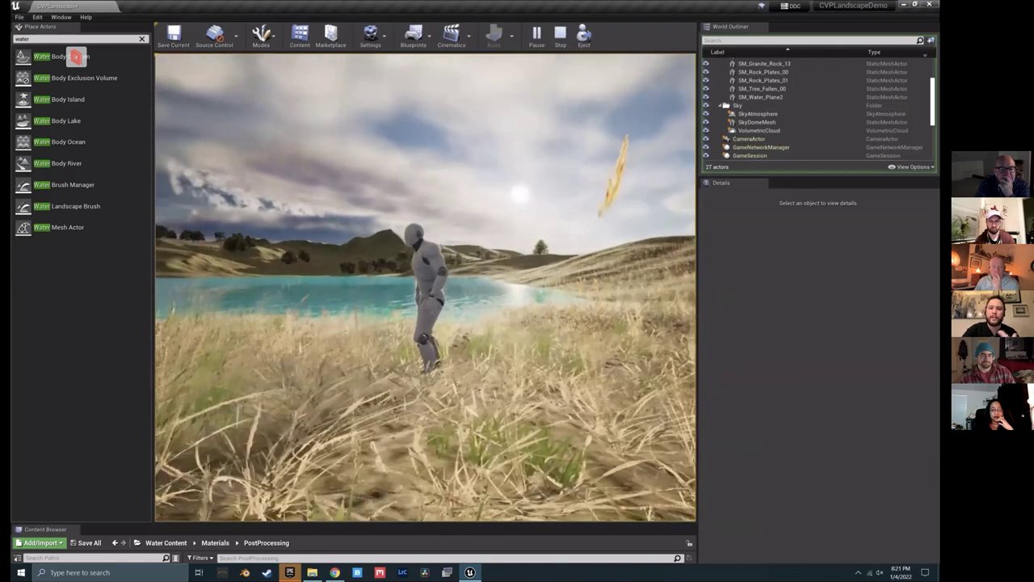
pyautogui.press('s')
pyautogui.press('a')
pyautogui.press('w')
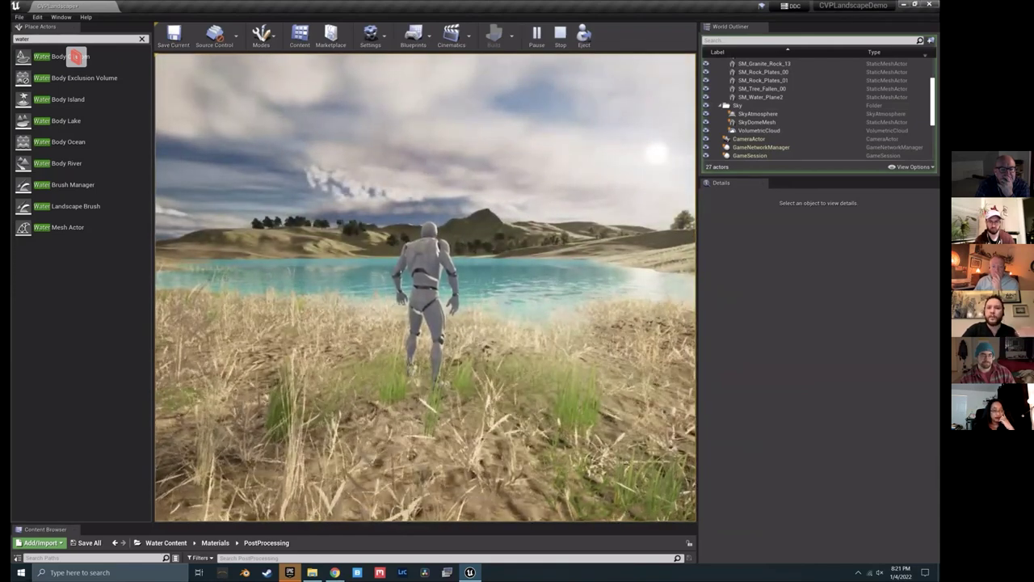
# Step: Stop the play session and examine the Film, Television, and Live Events project templates, including Virtual Production, without creating a project
pyautogui.press('Escape')
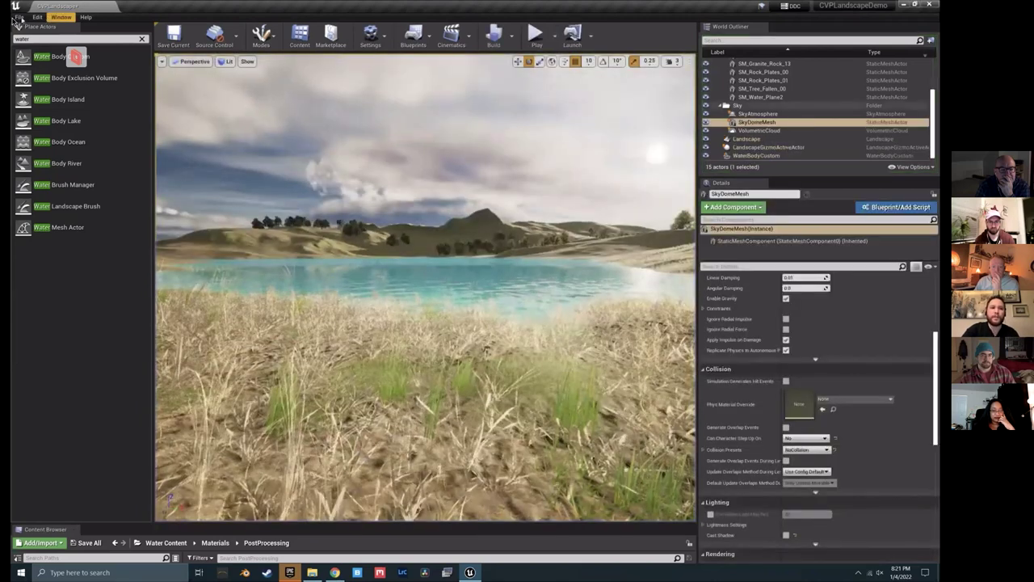
pyautogui.click(19, 17)
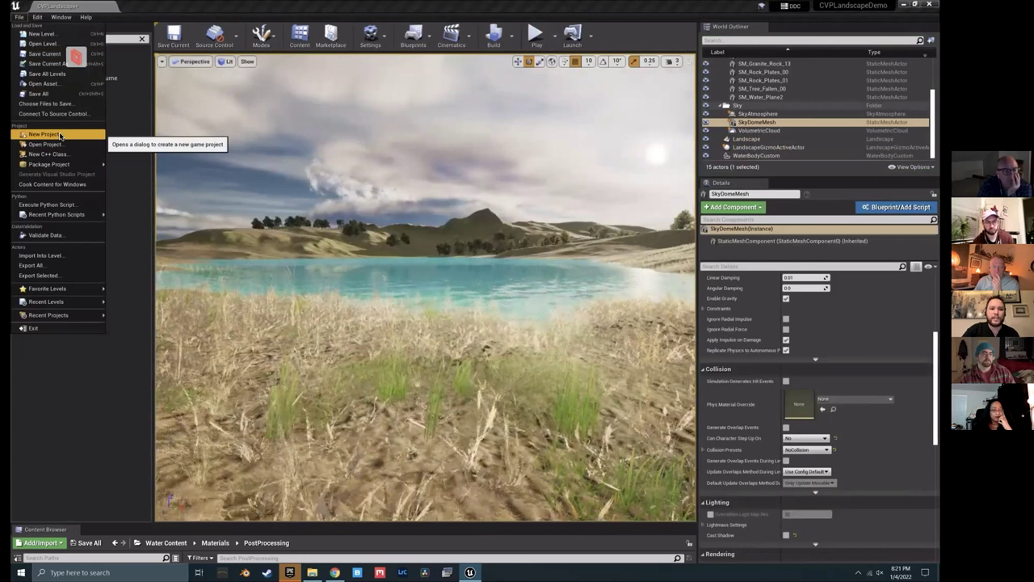
pyautogui.click(60, 136)
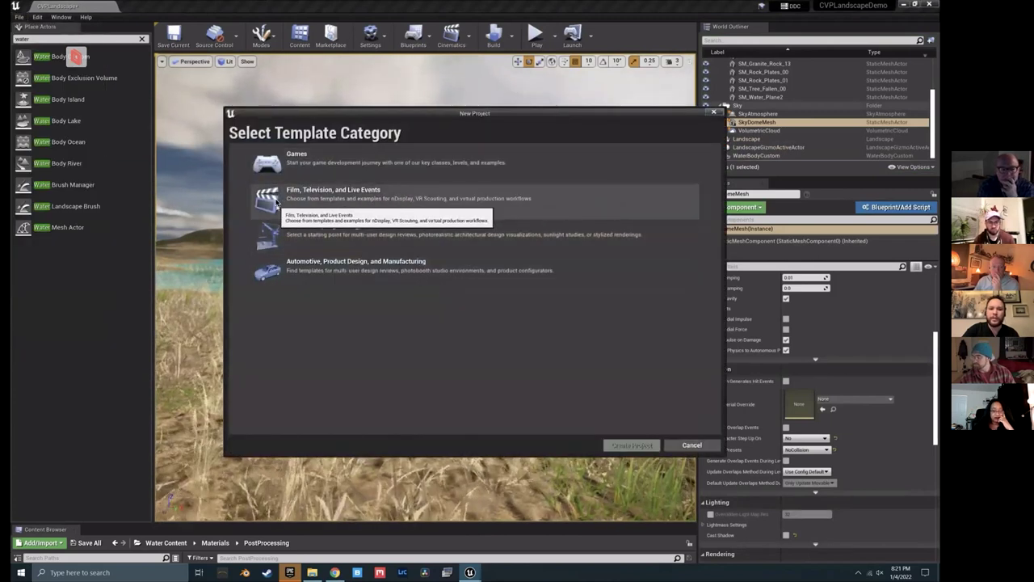
pyautogui.click(320, 199)
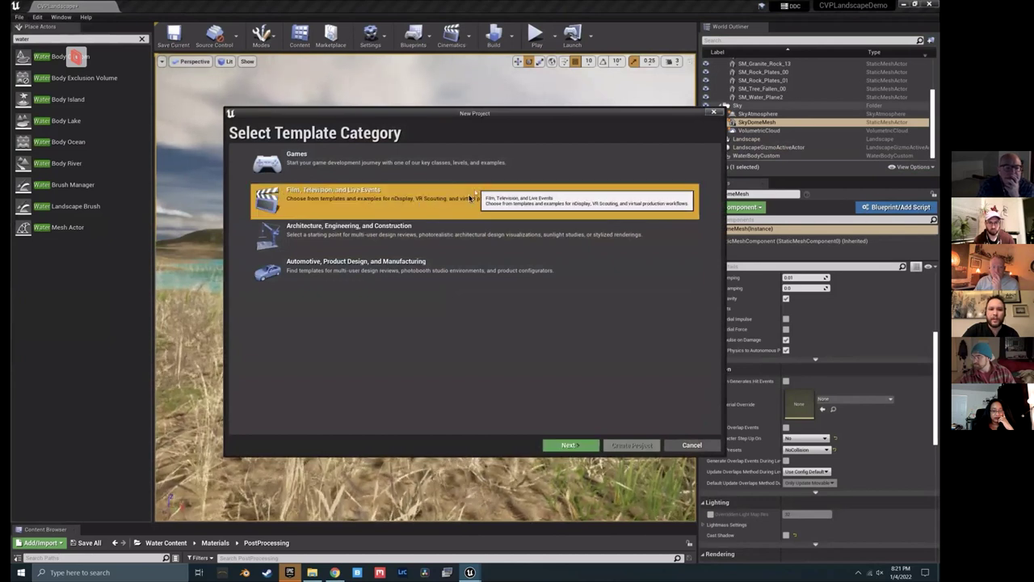
pyautogui.click(569, 445)
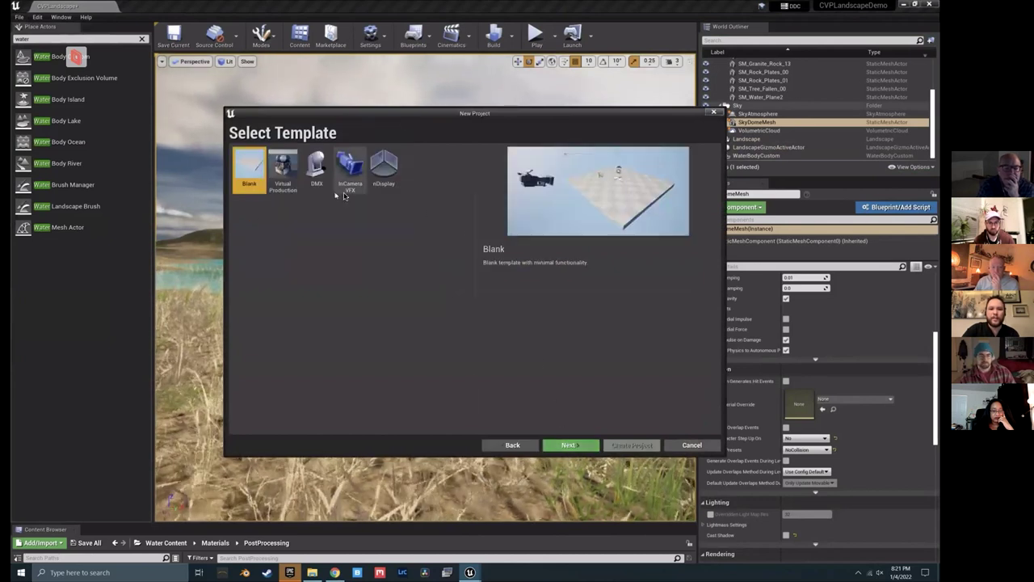
pyautogui.click(283, 170)
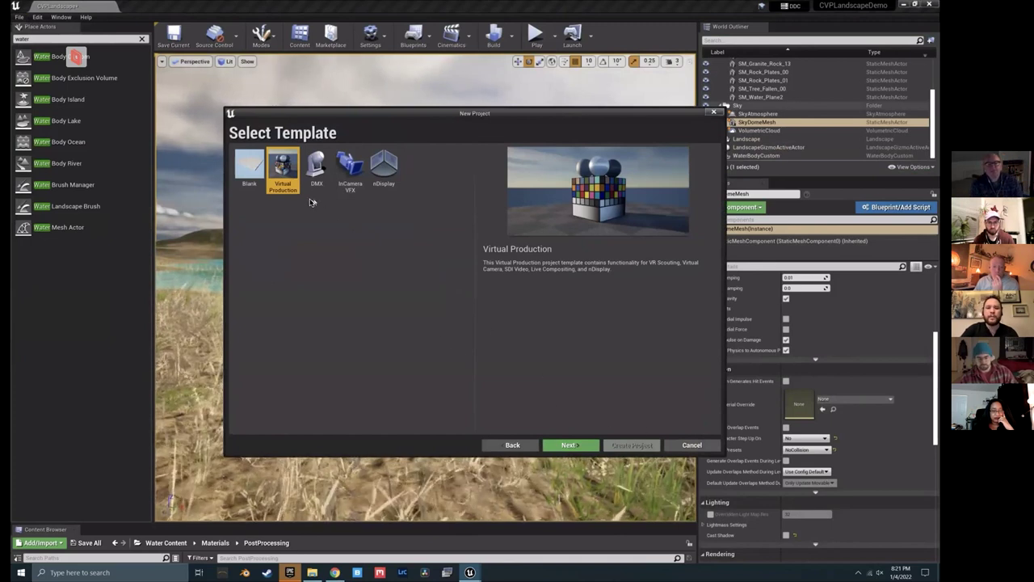
pyautogui.click(722, 113)
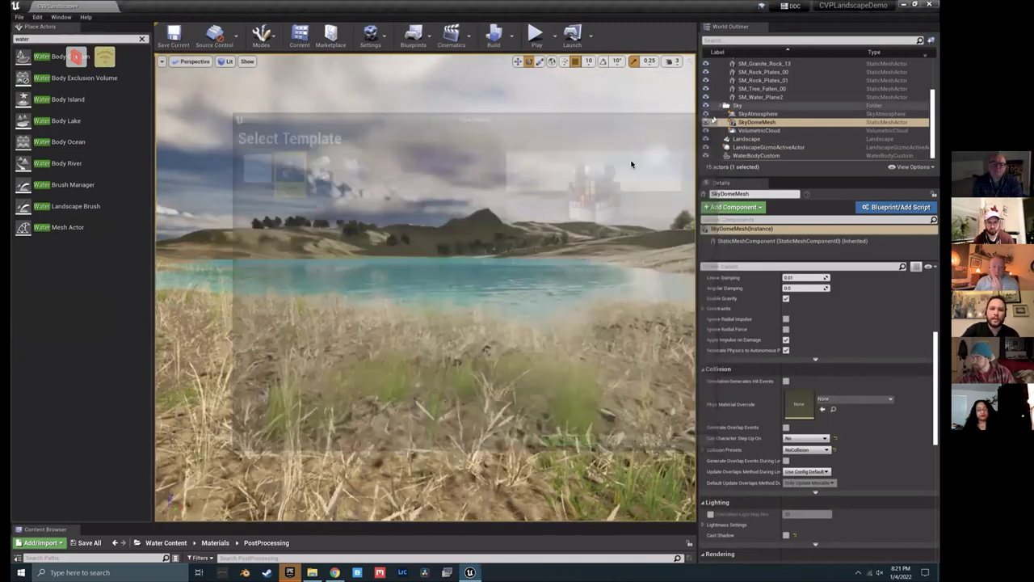
# Step: Enlarge the content browser and open the project's Maps folder
pyautogui.moveTo(444, 356); pyautogui.dragTo(433, 357, button='right')
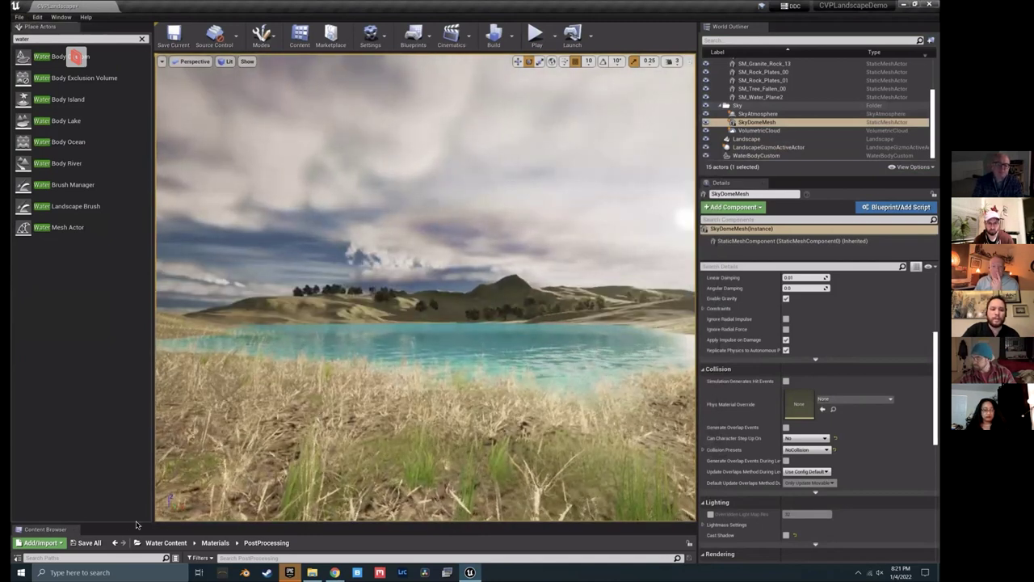
pyautogui.moveTo(137, 524); pyautogui.dragTo(147, 251)
pyautogui.moveTo(151, 291); pyautogui.dragTo(150, 311)
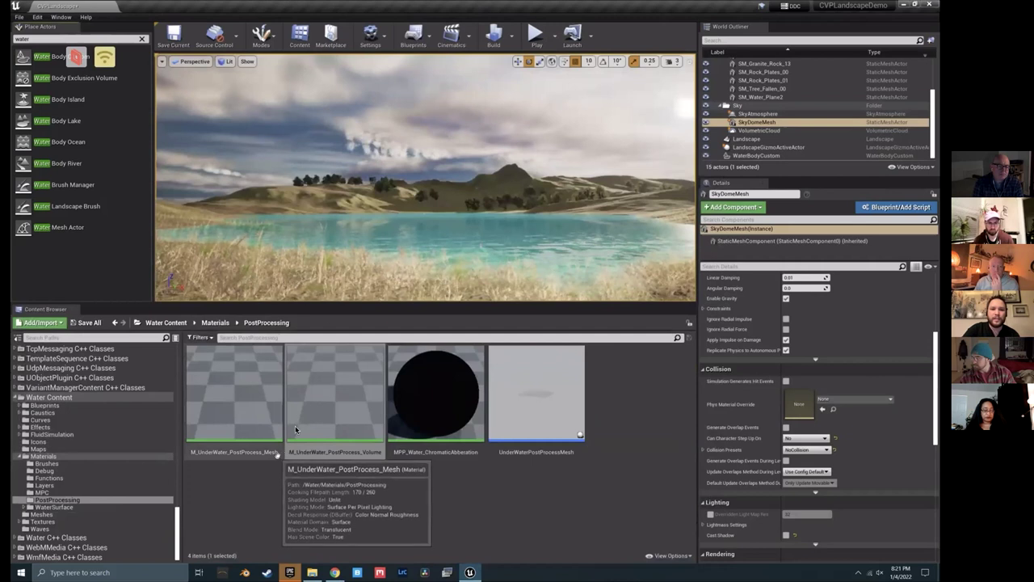
pyautogui.scroll(10, 90, 455)
pyautogui.scroll(10, 89, 453)
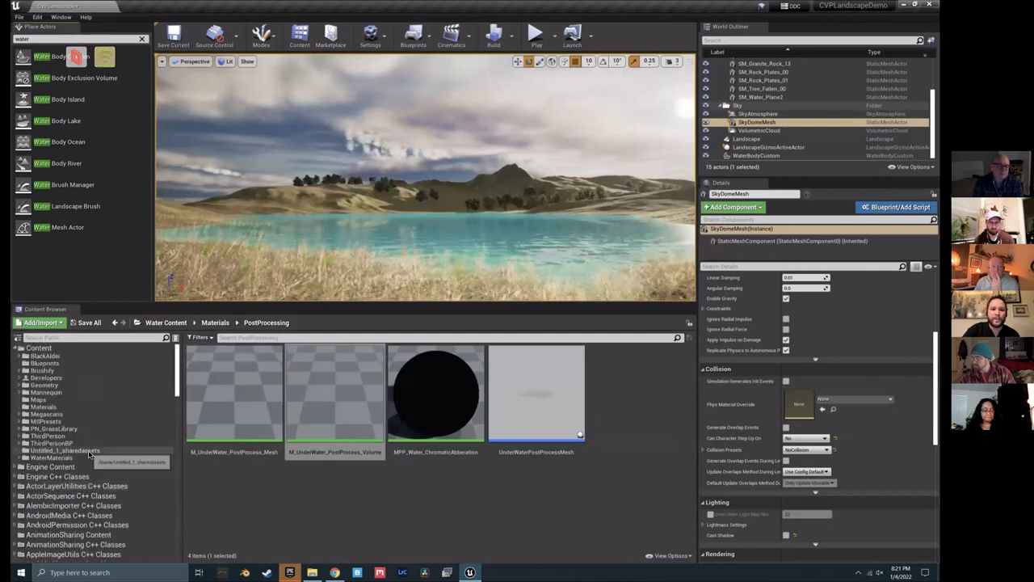
pyautogui.click(47, 401)
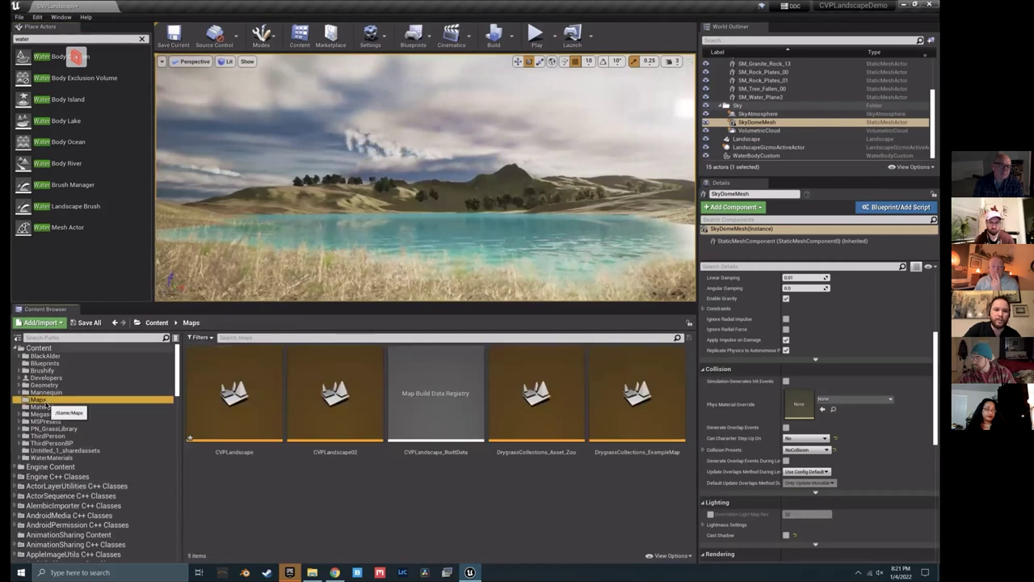
# Step: Try to migrate the CVPLandscape02 map to another content folder, saving the modified CVPLandscape level and M_Lake_Inst material along the way
pyautogui.click(404, 519)
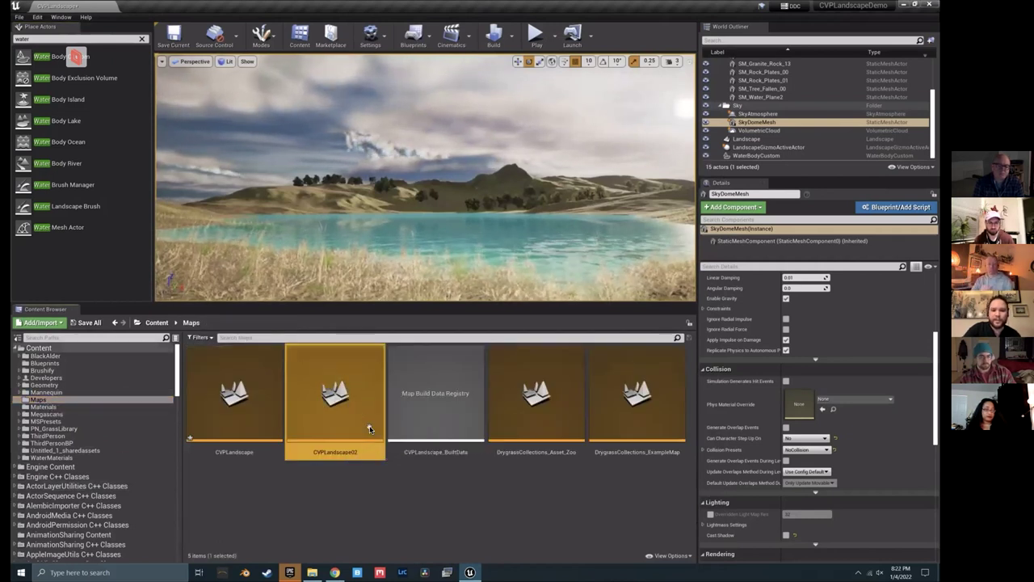
pyautogui.doubleClick(345, 394)
pyautogui.rightClick(345, 393)
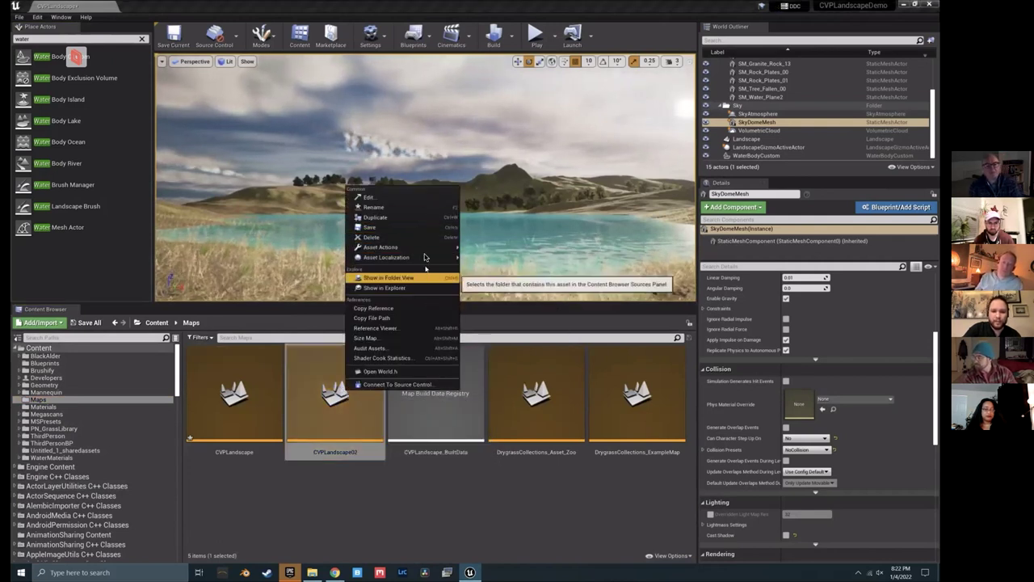
pyautogui.moveTo(380, 247)
pyautogui.click(478, 308)
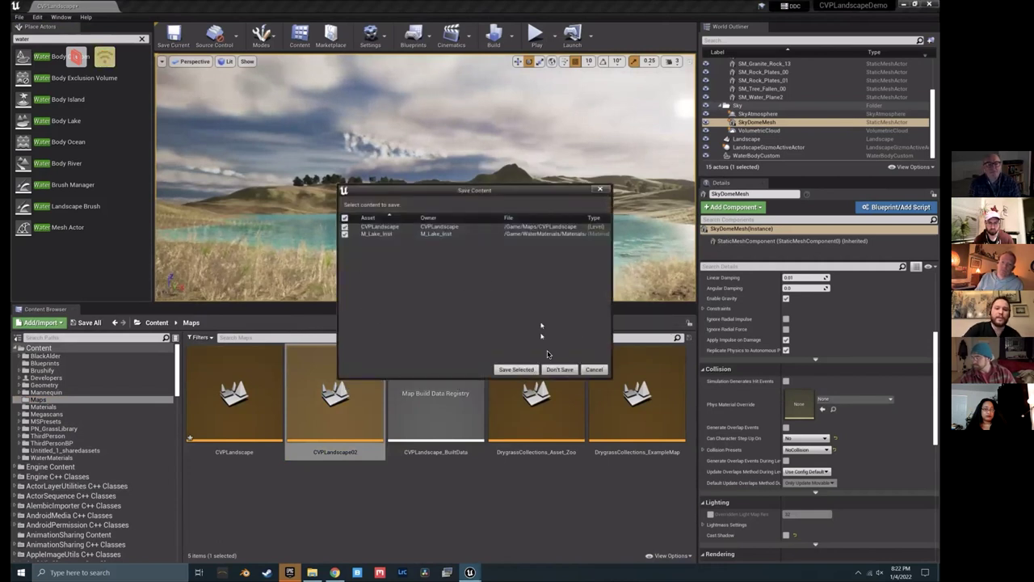
pyautogui.click(516, 369)
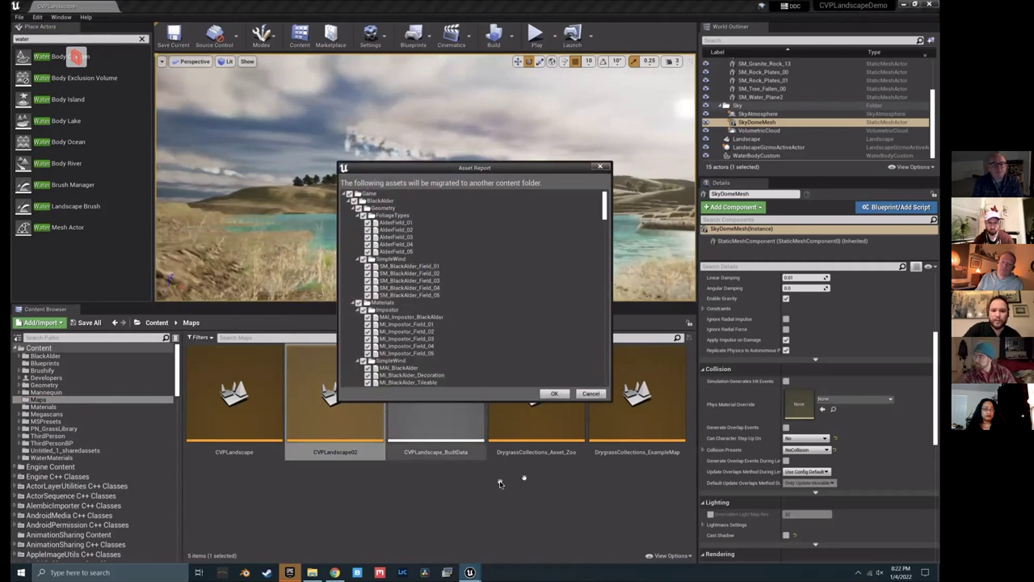
pyautogui.click(554, 394)
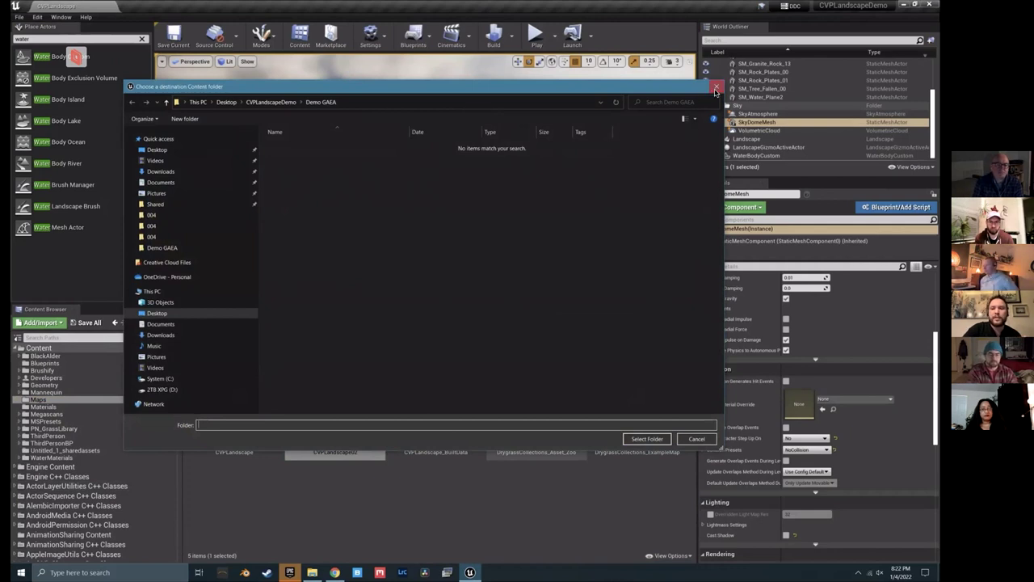
pyautogui.click(716, 87)
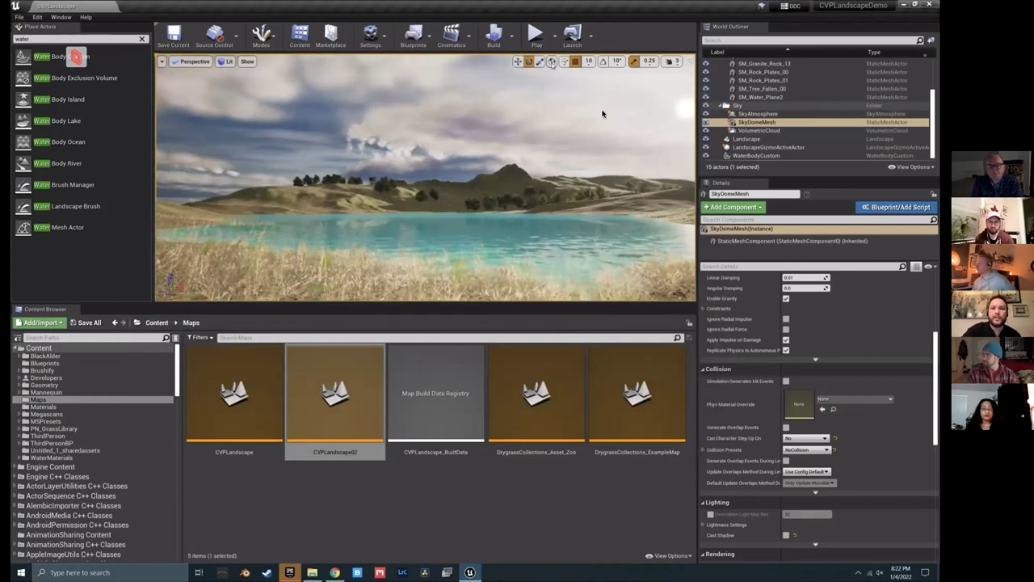
# Step: Play the level again, run the mannequin back and forth along the lakeshore, and end the play session
pyautogui.click(536, 34)
pyautogui.click(425, 177)
pyautogui.press('d')
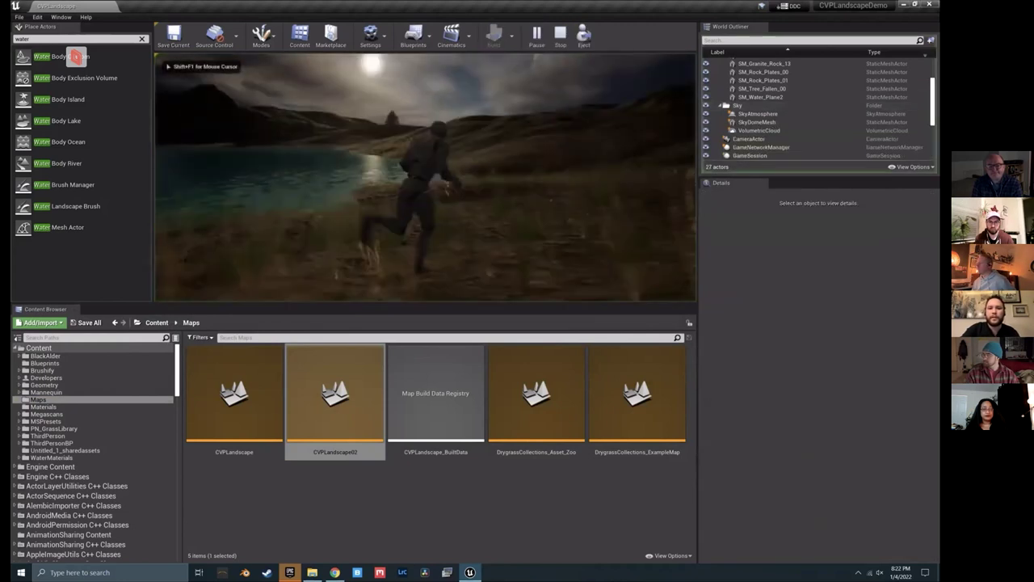
pyautogui.press('a')
pyautogui.press('d')
pyautogui.press('d')
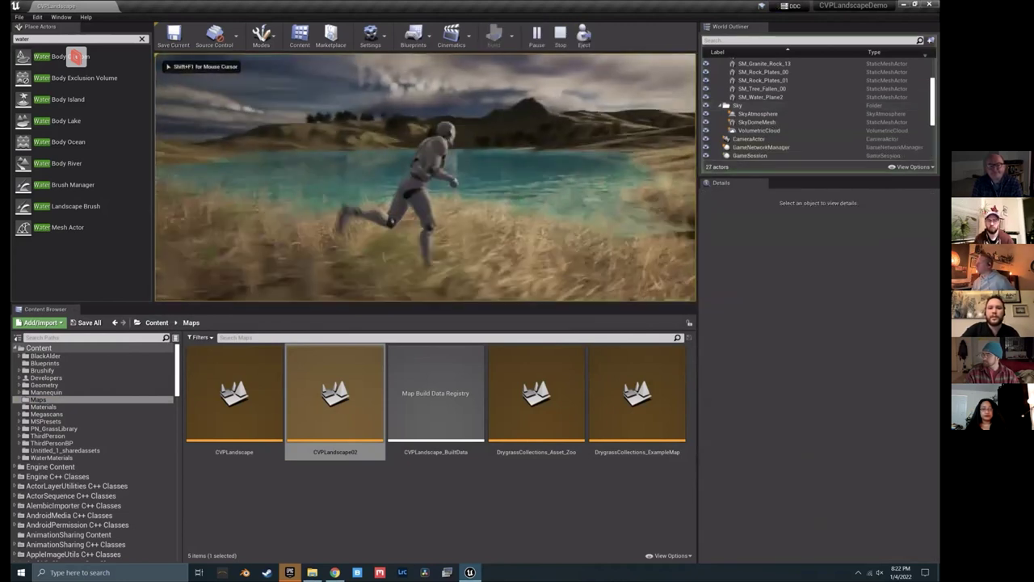
pyautogui.press('a')
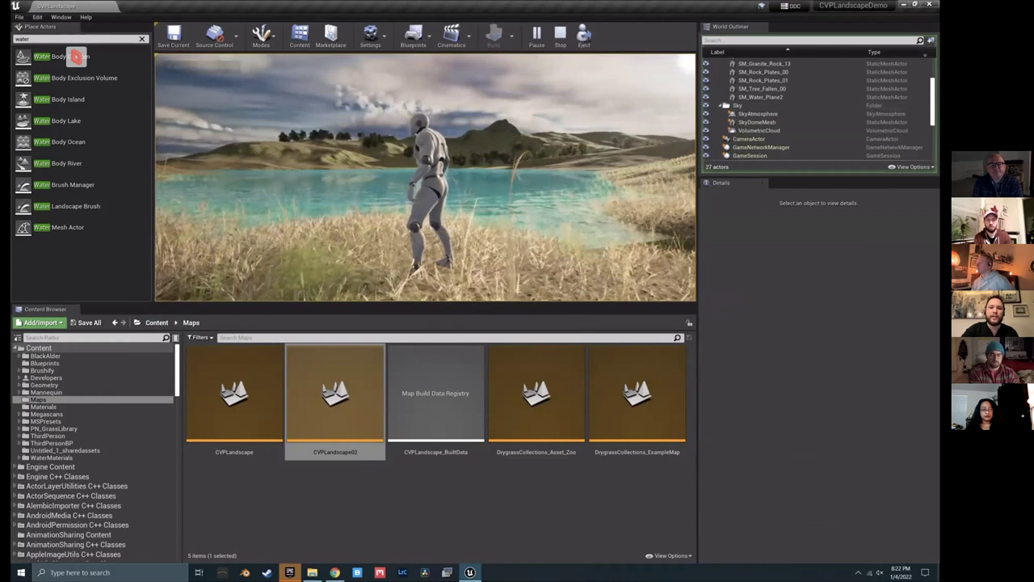
pyautogui.press('a')
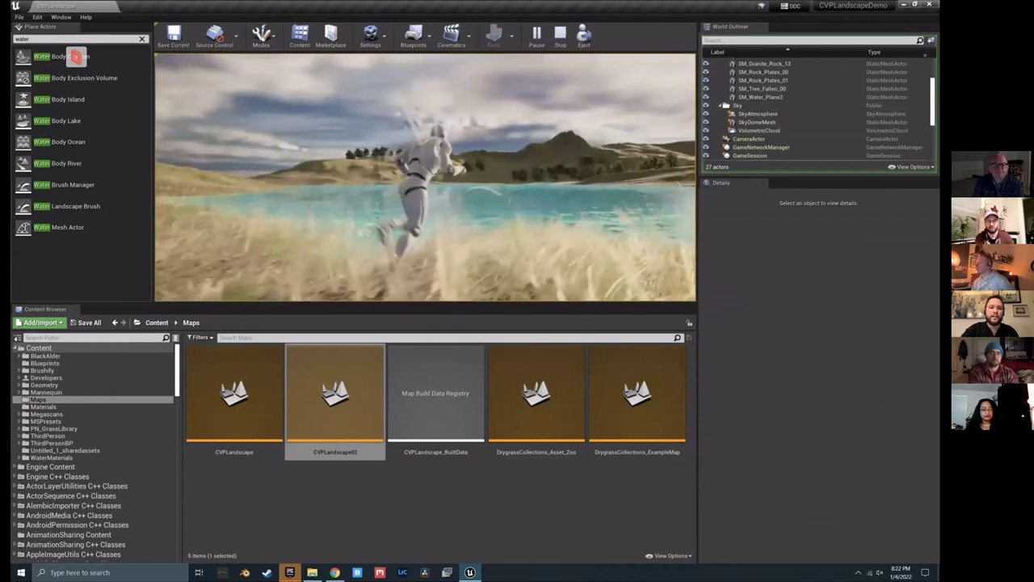
pyautogui.press('Escape')
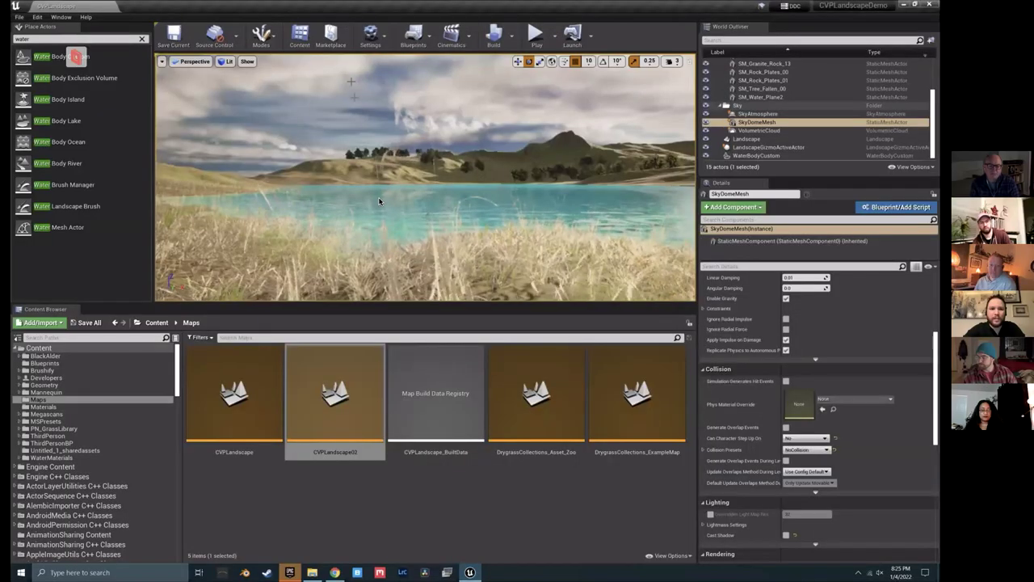
# Step: Search the available plugins for "sun" and close the plugin browser without enabling anything
pyautogui.click(376, 34)
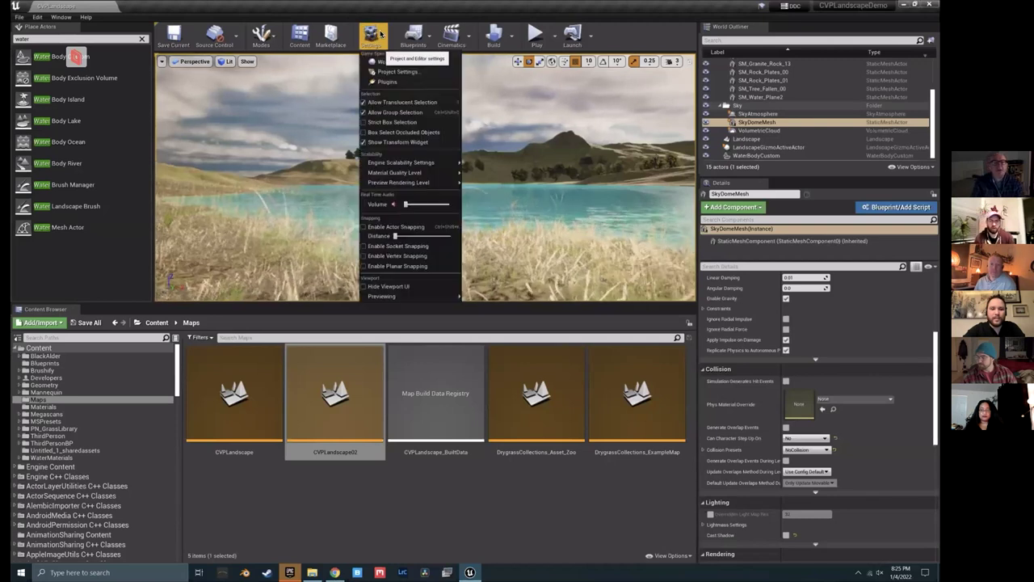
pyautogui.click(393, 85)
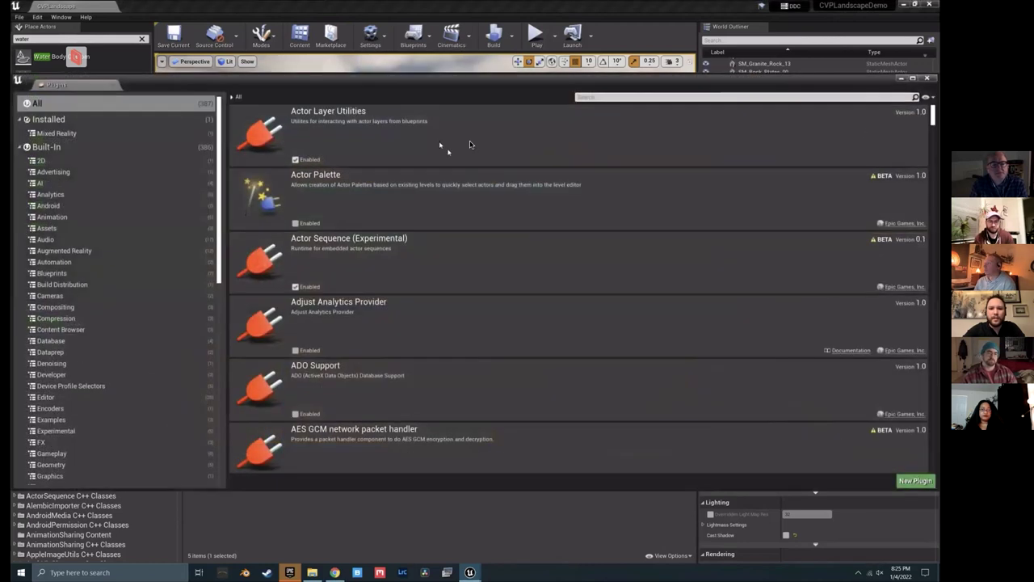
pyautogui.click(614, 97)
pyautogui.write('sun')
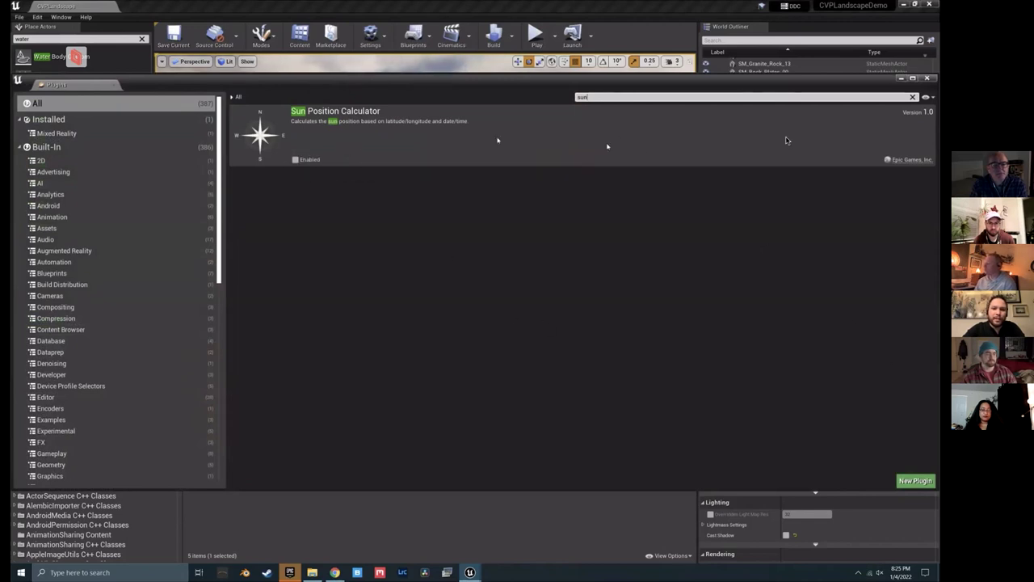
pyautogui.click(928, 79)
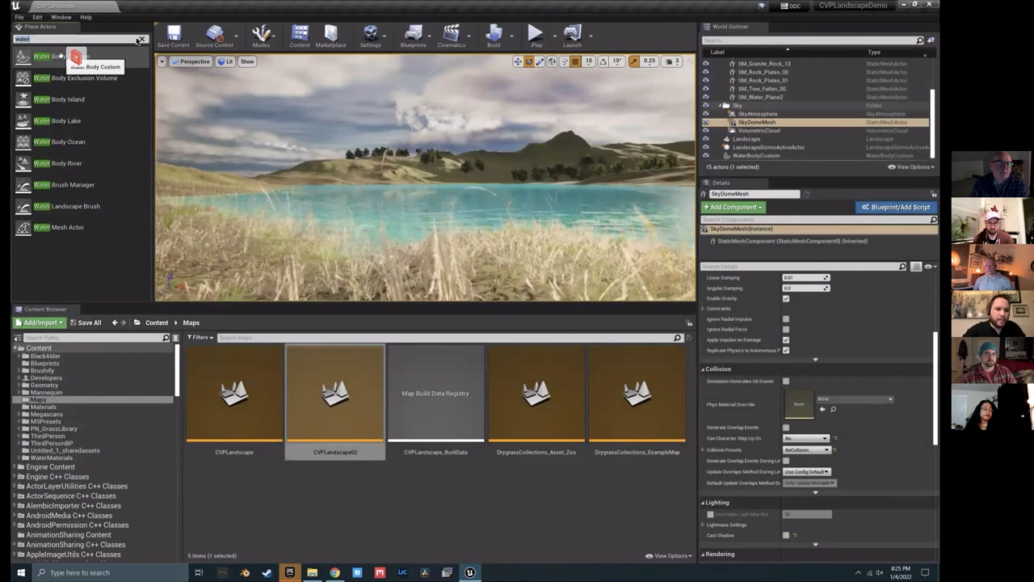
# Step: Clear the "water" search from the placeable actors so all actor categories are listed
pyautogui.click(143, 41)
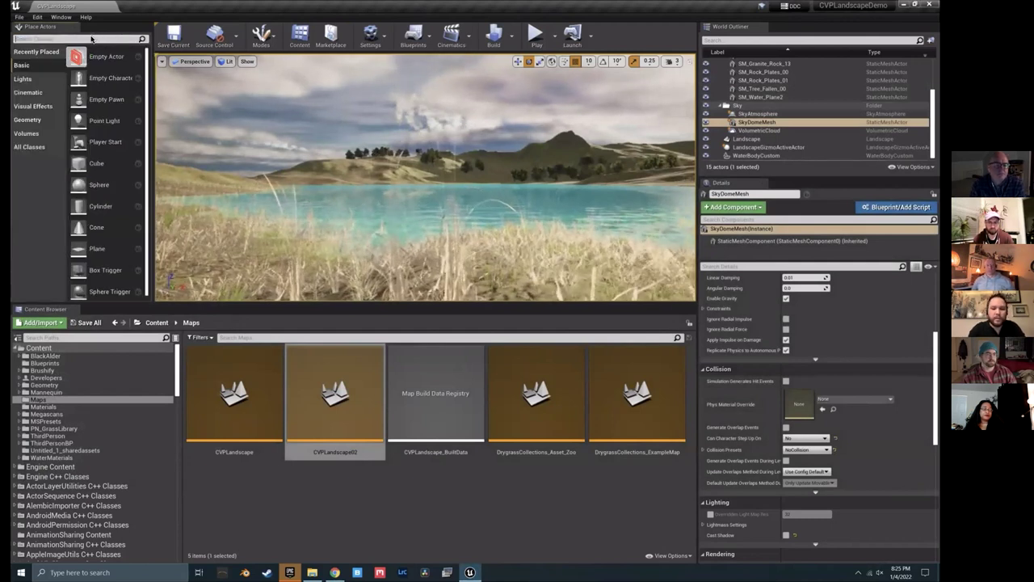
pyautogui.write('s')
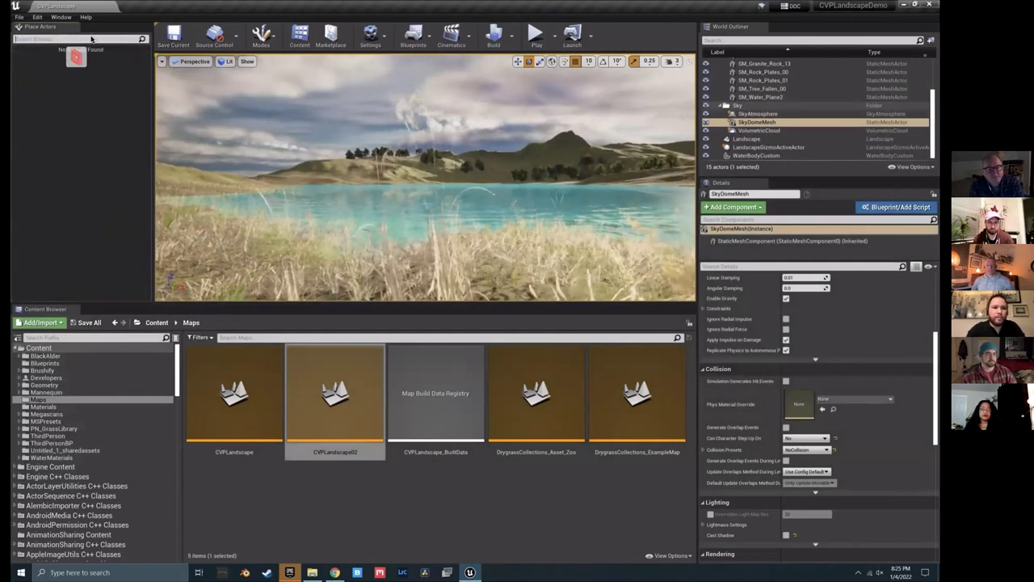
pyautogui.press('BackSpace')
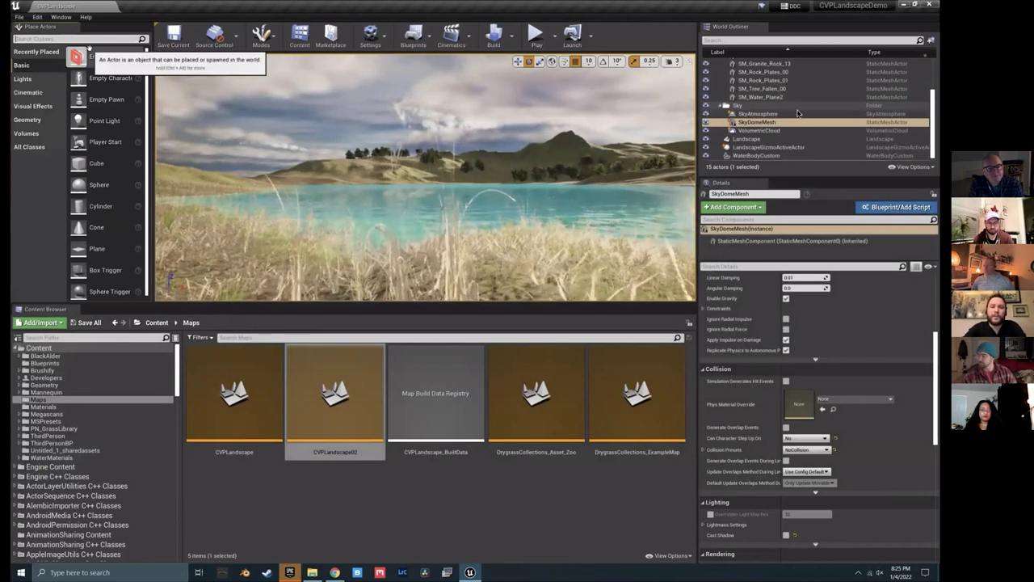
# Step: Create a new level from the template with a sky dome, volumetric clouds and preview mesh, and enlarge the viewport over the content browser
pyautogui.click(19, 16)
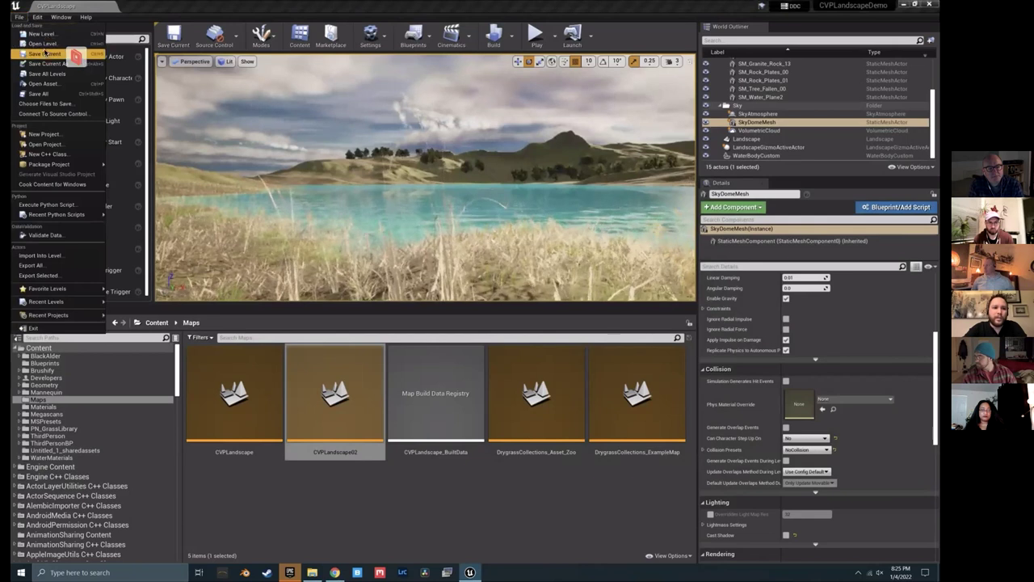
pyautogui.click(42, 35)
pyautogui.click(473, 236)
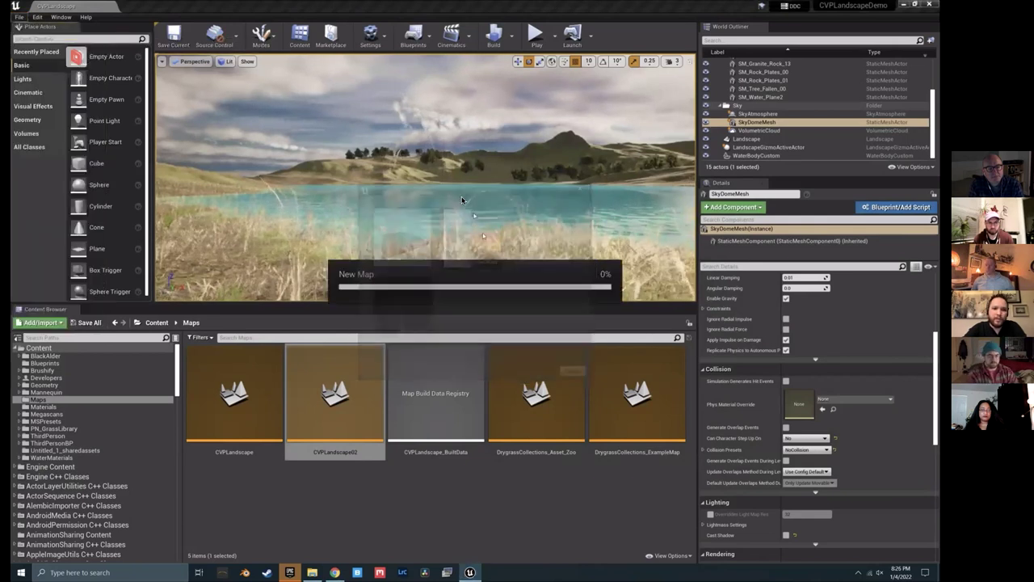
pyautogui.moveTo(549, 242)
pyautogui.mouseDown(button='right')
pyautogui.moveTo(493, 243)
pyautogui.moveTo(549, 254)
pyautogui.mouseUp(button='right')
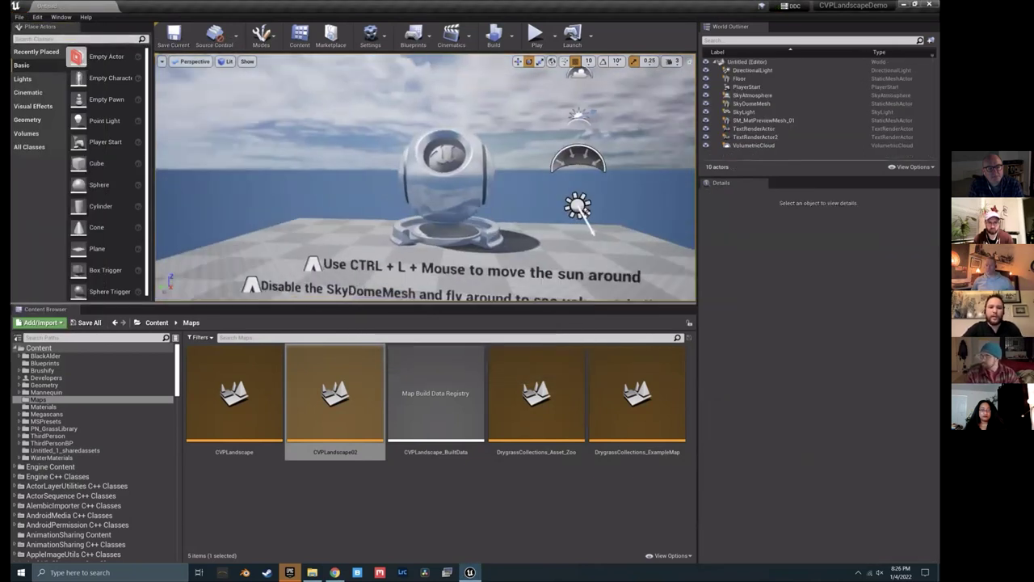
pyautogui.scroll(-8, 550, 255)
pyautogui.moveTo(543, 304); pyautogui.dragTo(485, 449)
pyautogui.moveTo(484, 364); pyautogui.dragTo(485, 282, button='right')
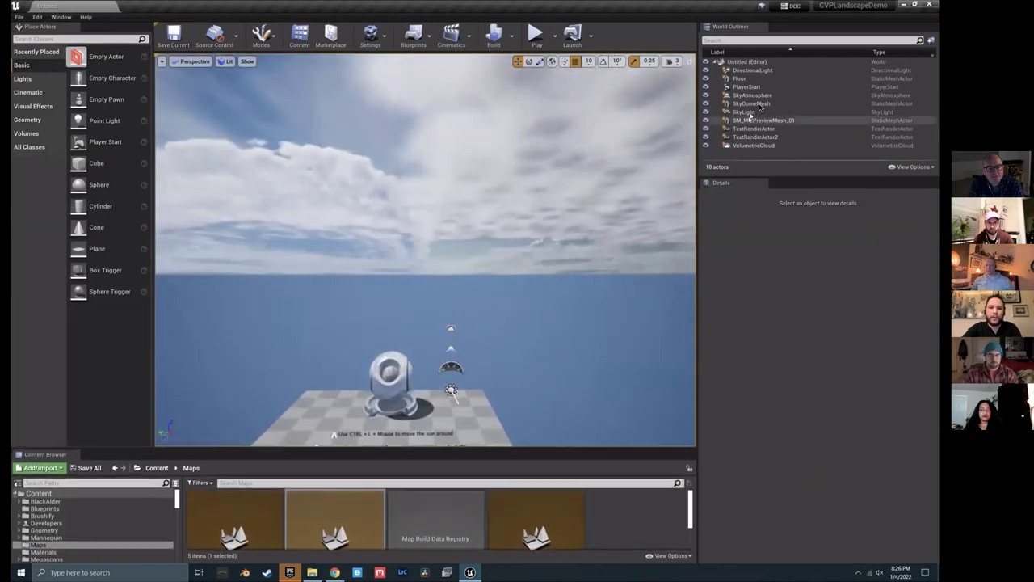
# Step: Inspect the properties of the SkyAtmosphere and SkyLight actors, including the sky light's cloud ambient occlusion settings
pyautogui.click(760, 71)
pyautogui.click(759, 95)
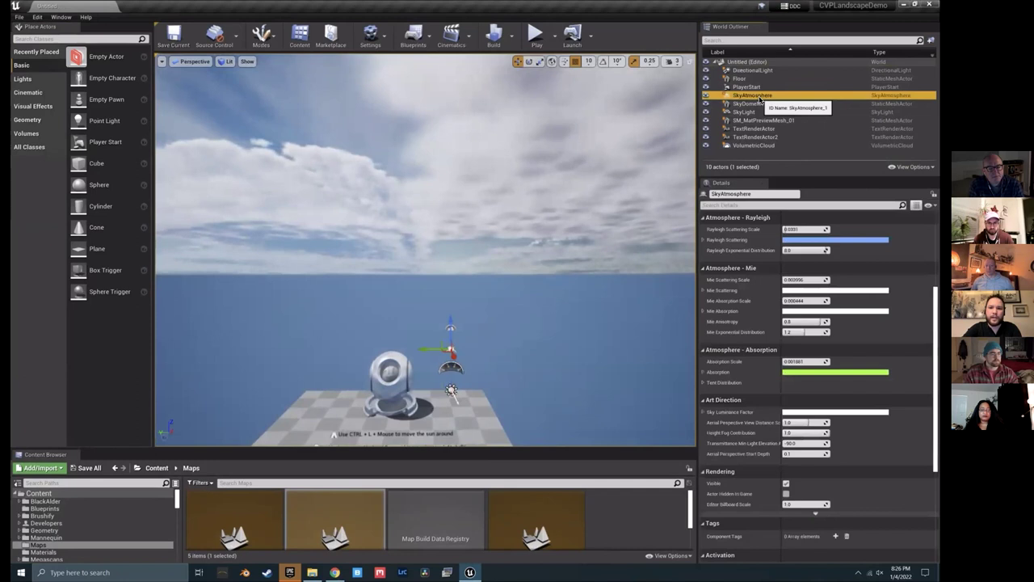
pyautogui.click(759, 112)
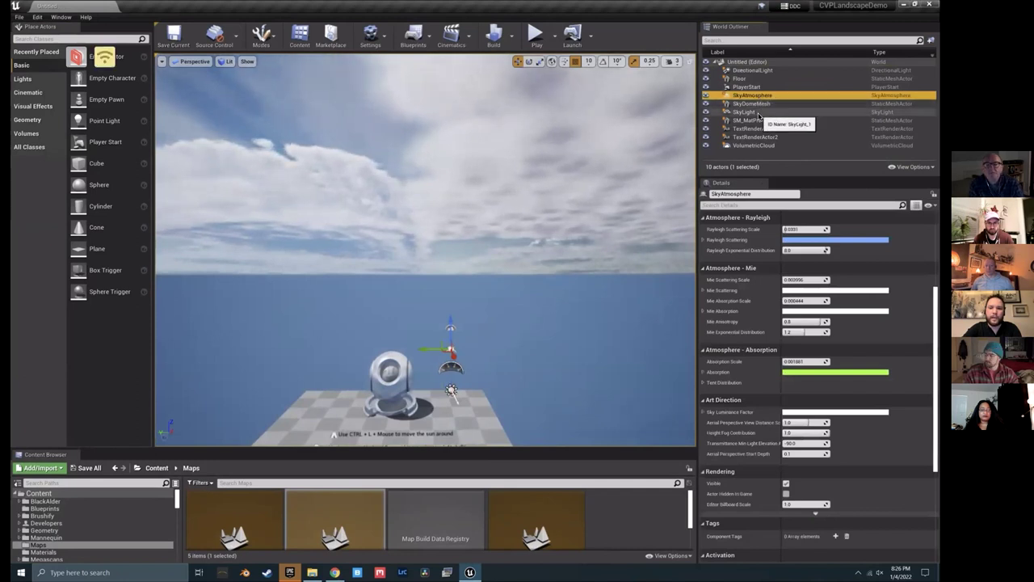
pyautogui.moveTo(517, 266); pyautogui.dragTo(492, 275, button='right')
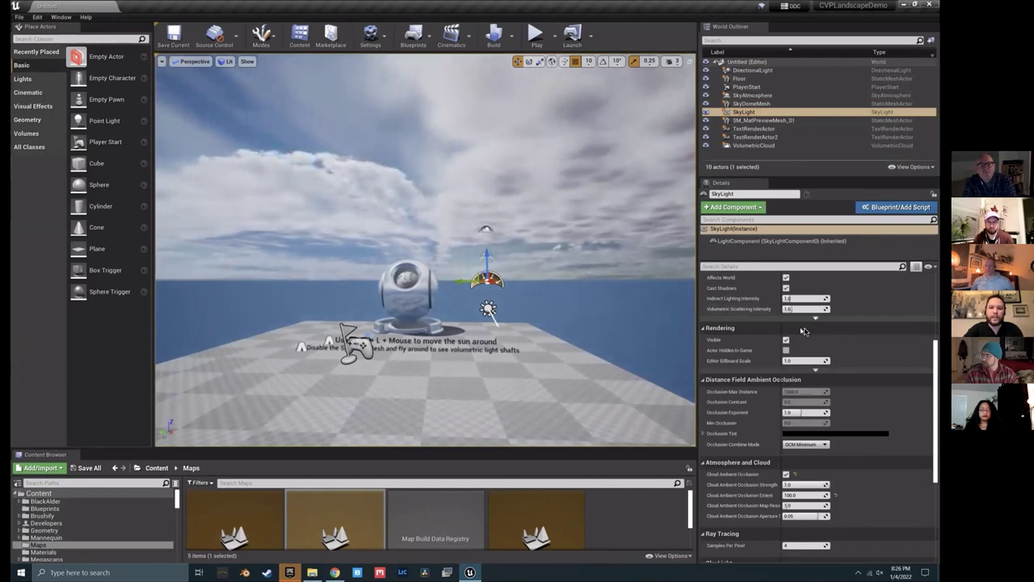
pyautogui.scroll(-5, 795, 327)
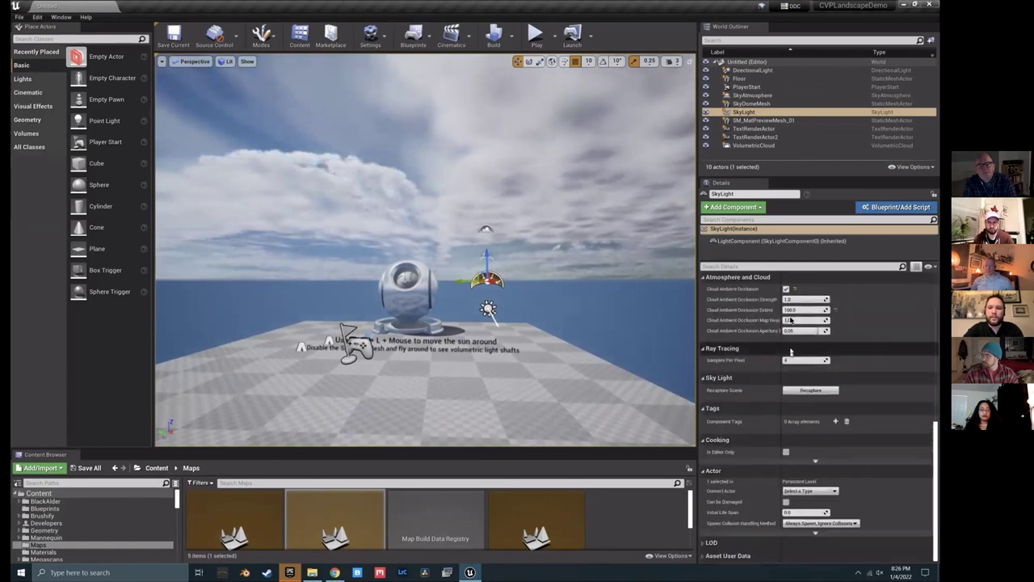
pyautogui.click(749, 113)
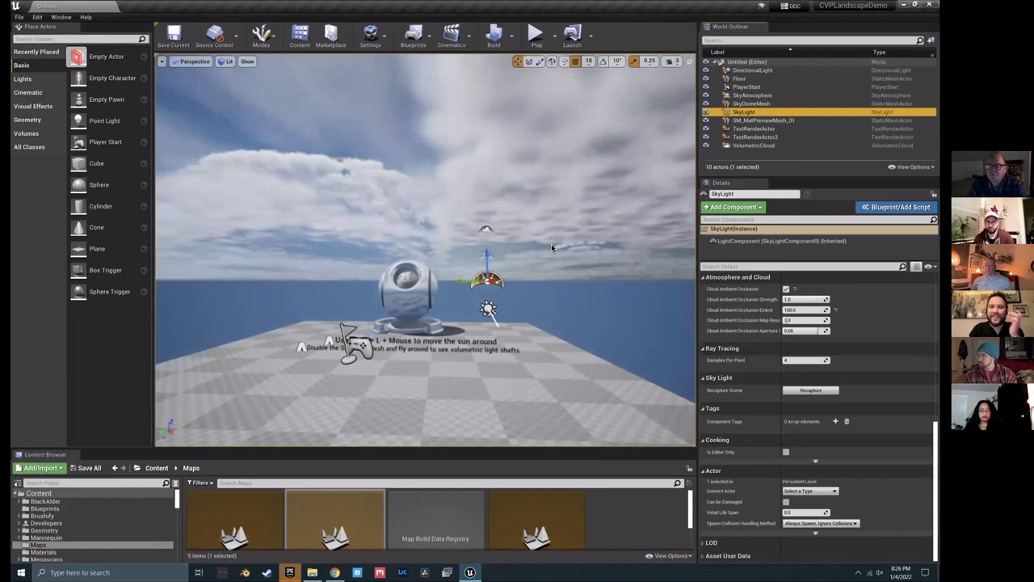
# Step: Fly around the preview mesh to examine the template's sky, clouds and on-floor instructions from closer up
pyautogui.moveTo(451, 294); pyautogui.dragTo(516, 242)
pyautogui.moveTo(463, 288); pyautogui.dragTo(391, 288, button='right')
pyautogui.moveTo(463, 287); pyautogui.dragTo(501, 334, button='right')
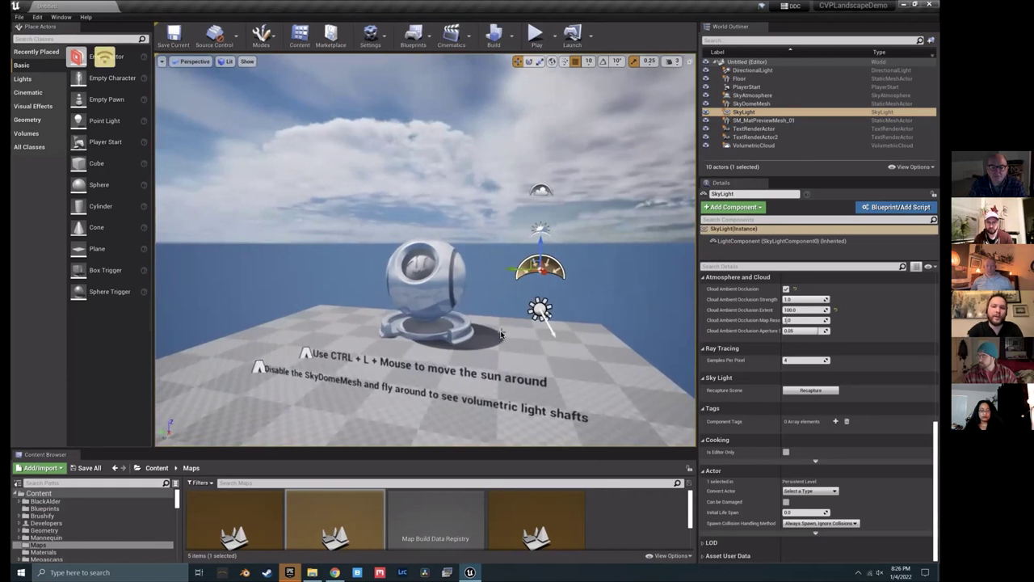
pyautogui.moveTo(510, 329); pyautogui.dragTo(501, 330)
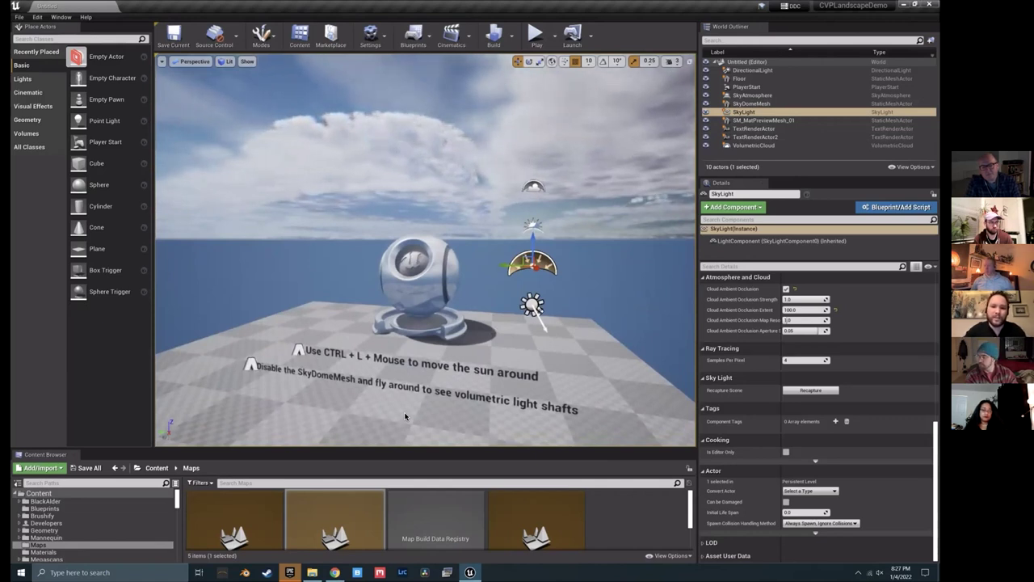
pyautogui.press('s')
pyautogui.press('e')
pyautogui.moveTo(555, 338)
pyautogui.mouseDown(button='right')
pyautogui.moveTo(566, 440)
pyautogui.moveTo(534, 379)
pyautogui.moveTo(493, 380)
pyautogui.moveTo(565, 356)
pyautogui.moveTo(557, 315)
pyautogui.moveTo(556, 338)
pyautogui.mouseUp(button='right')
pyautogui.press('w')
pyautogui.press('s')
pyautogui.press('a')
pyautogui.press('w')
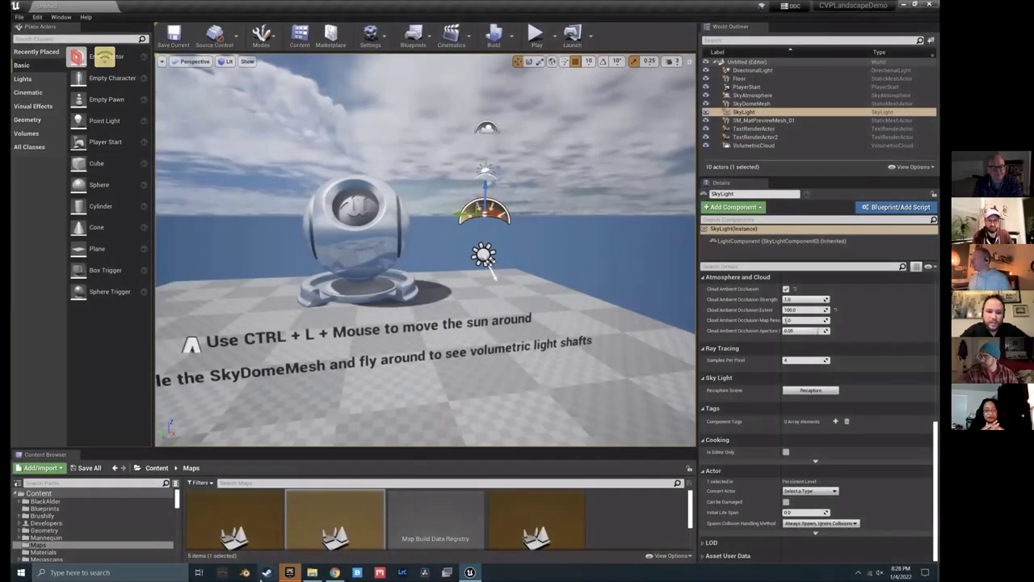
# Step: Switch to Lightroom Classic, maximize its window, and open the first Quick Collection image, the lake island with mountains, in large view
pyautogui.moveTo(293, 572)
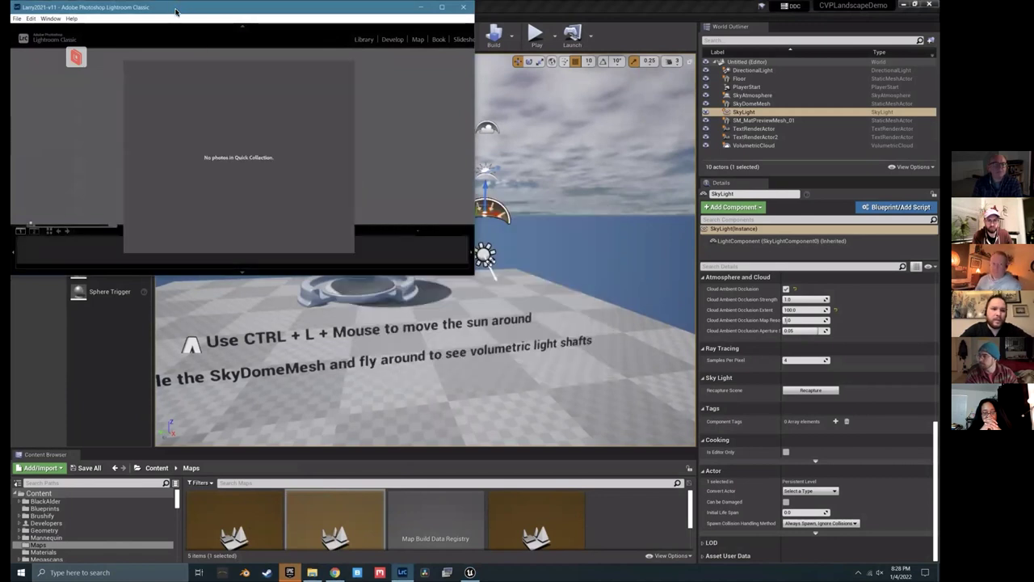
pyautogui.moveTo(177, 13); pyautogui.dragTo(222, 35)
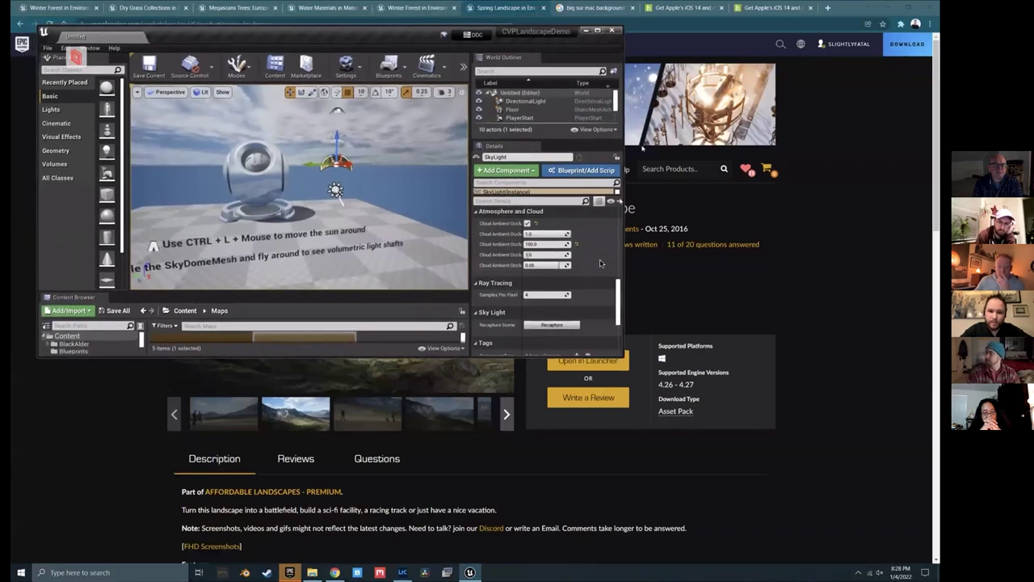
pyautogui.click(401, 572)
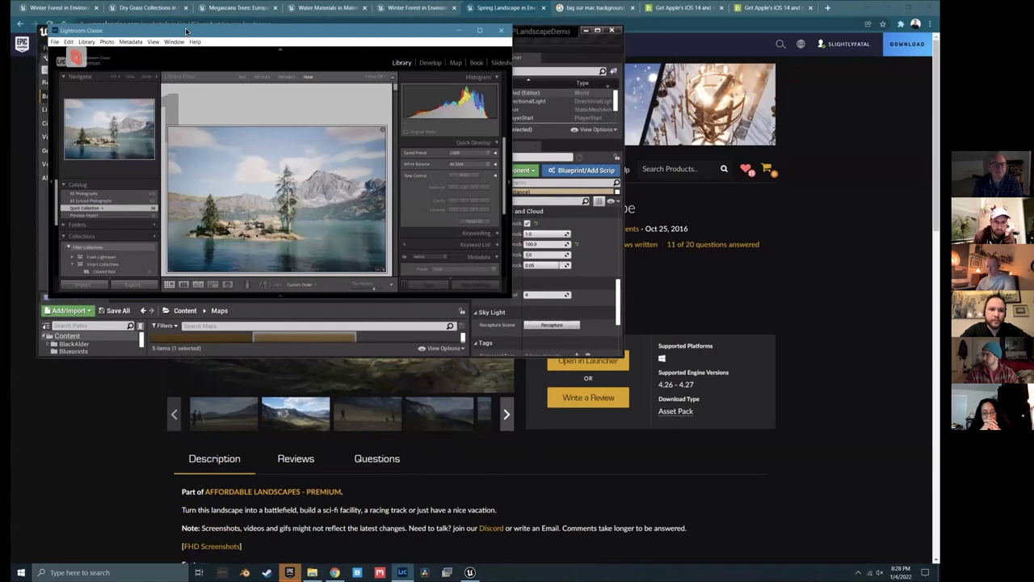
pyautogui.doubleClick(186, 31)
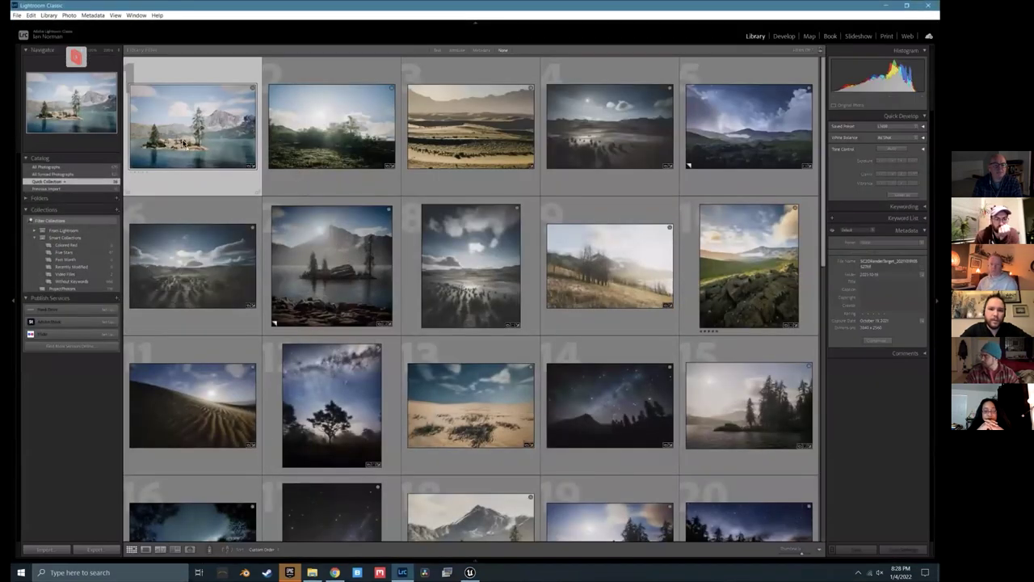
pyautogui.doubleClick(185, 144)
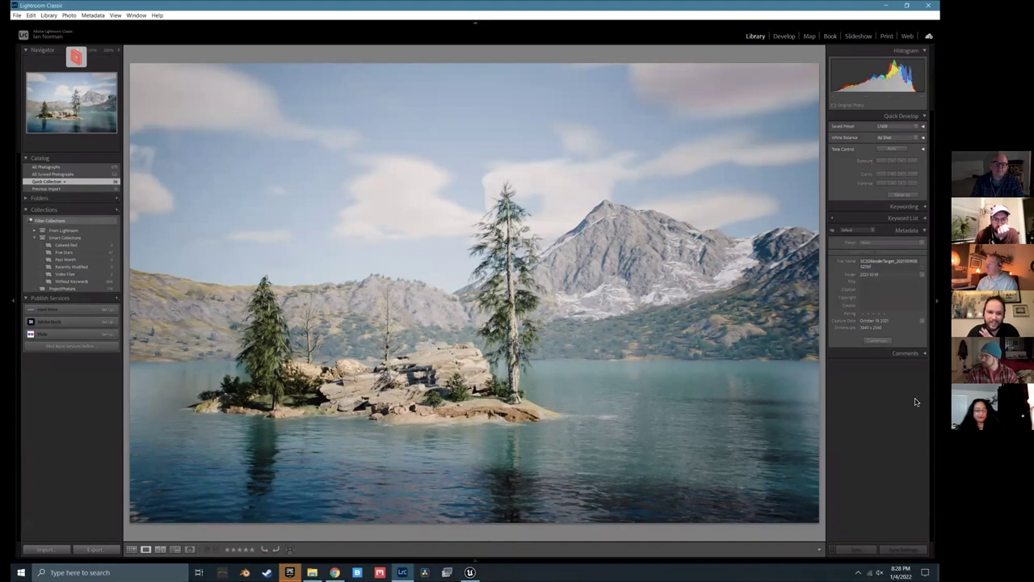
# Step: Browse forward through the landscape renders in large view up to the bare trees on the grassy hillside
pyautogui.press('Right')
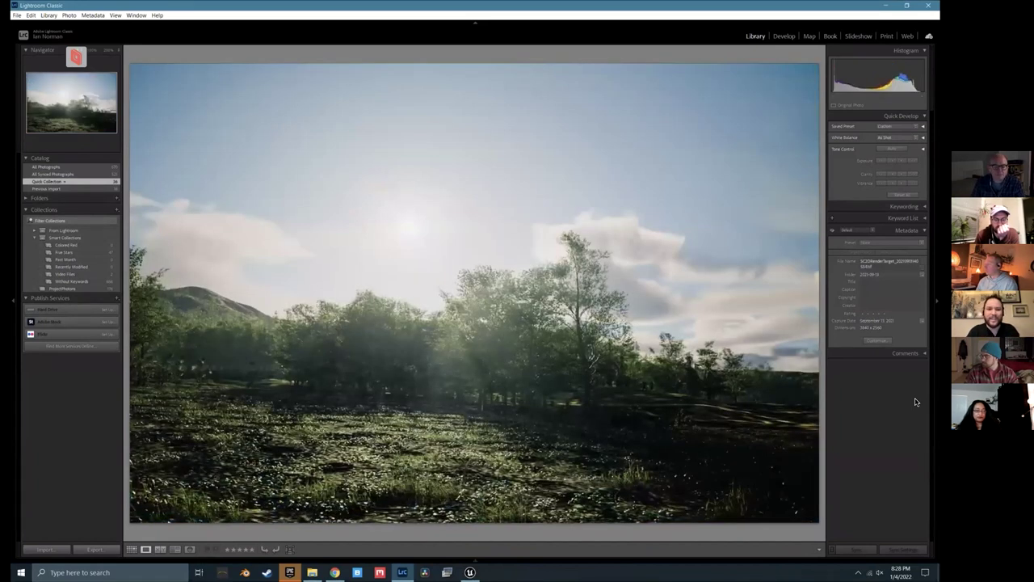
pyautogui.press('Right')
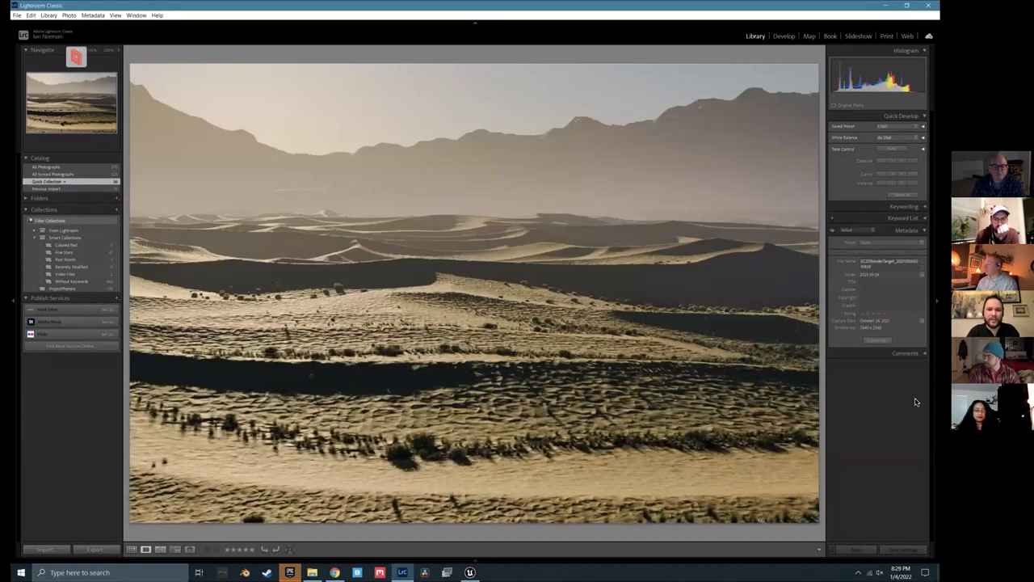
pyautogui.press('Right')
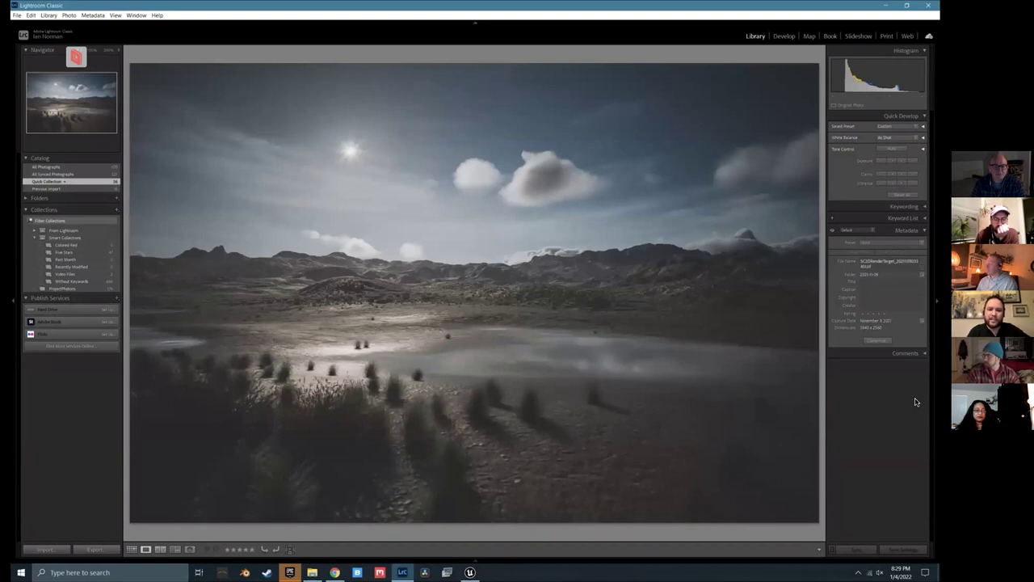
pyautogui.press('Right')
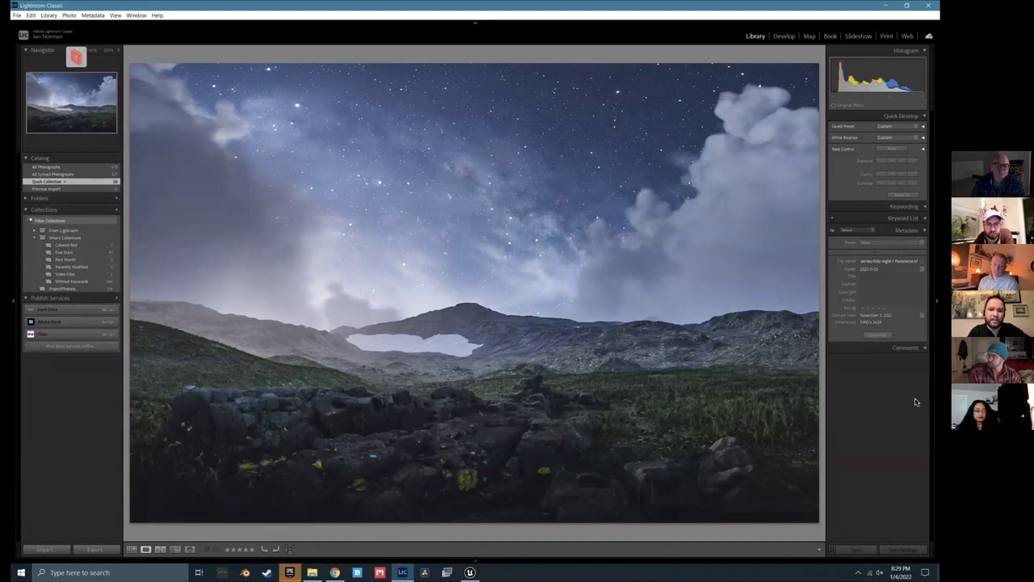
pyautogui.press('Right')
pyautogui.press('Left')
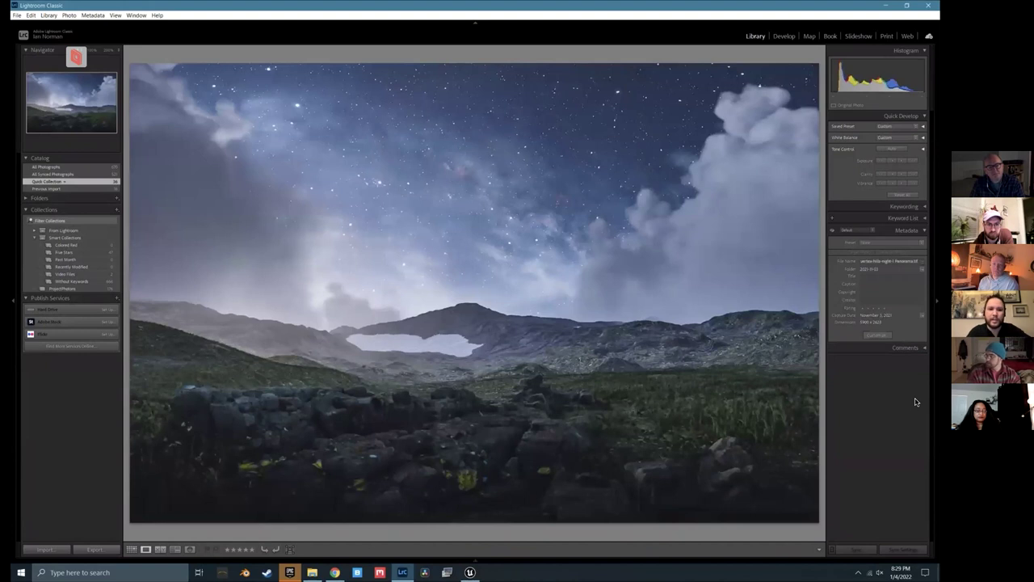
pyautogui.press('Right')
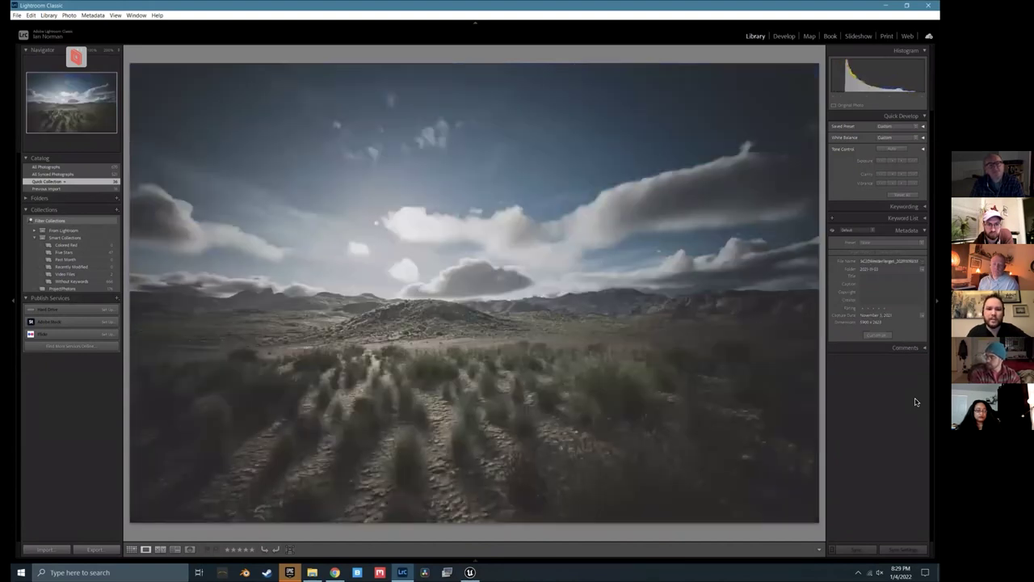
pyautogui.press('Right')
pyautogui.press('Right')
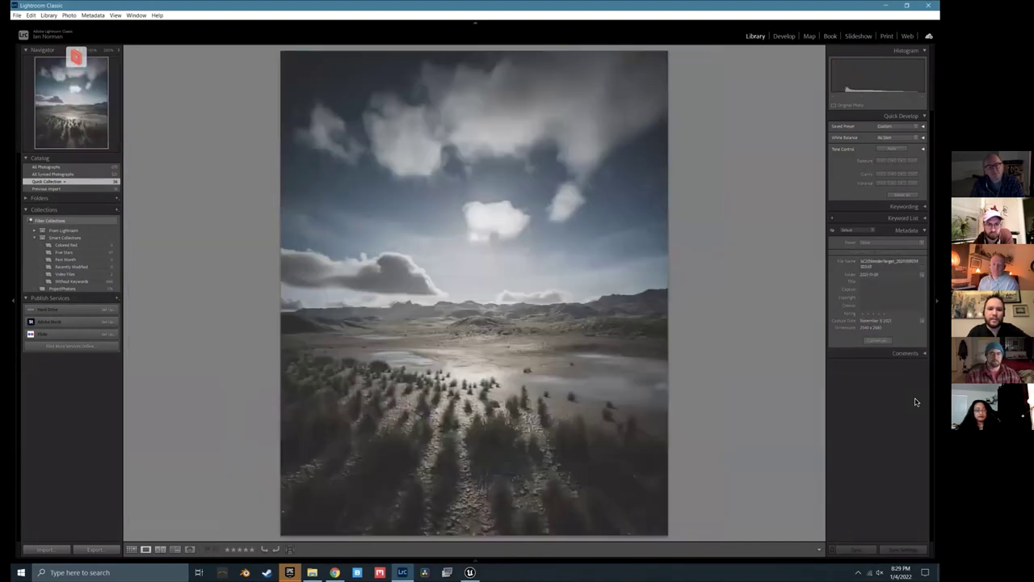
pyautogui.press('Right')
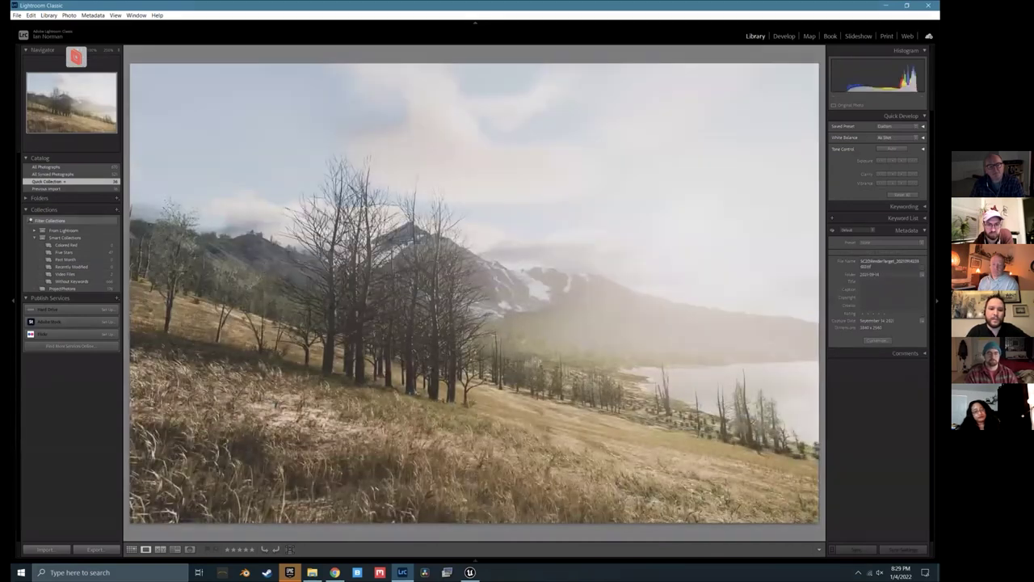
# Step: Show the landscape renders full screen and browse back and forth through the desert, lake, forest and night-sky images
pyautogui.press('f')
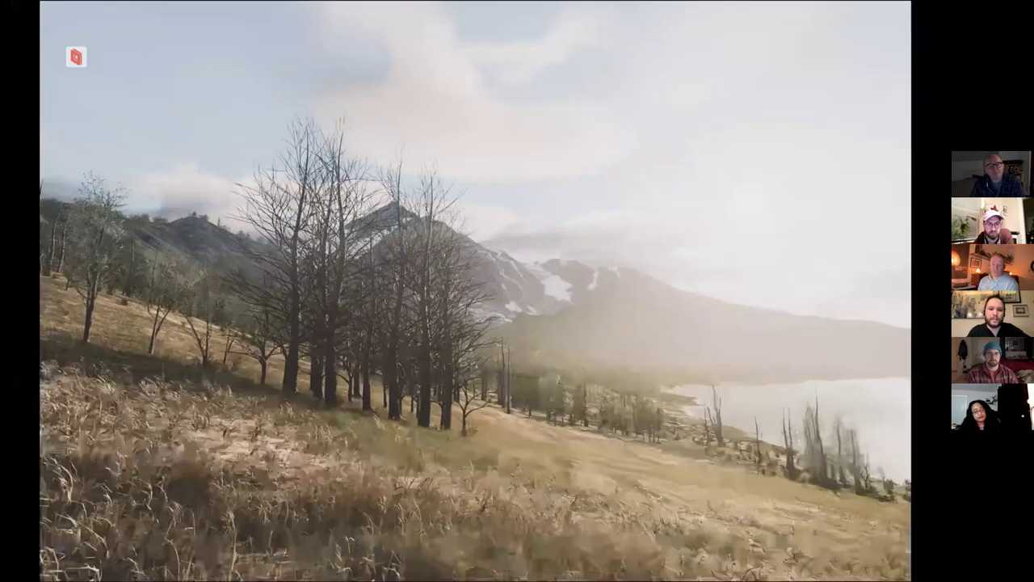
pyautogui.press('Right')
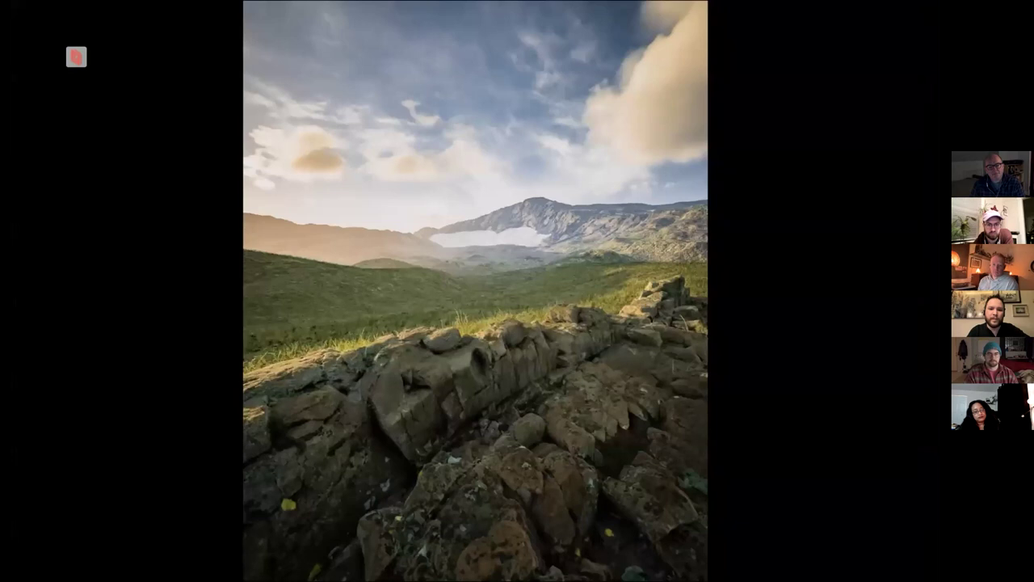
pyautogui.press('Right')
pyautogui.press('Right')
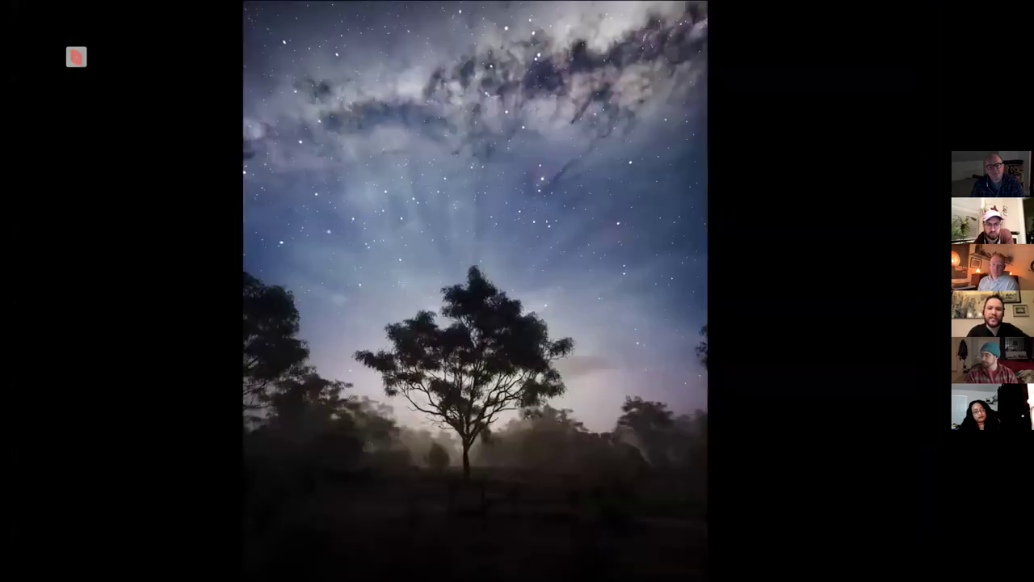
pyautogui.press('Right')
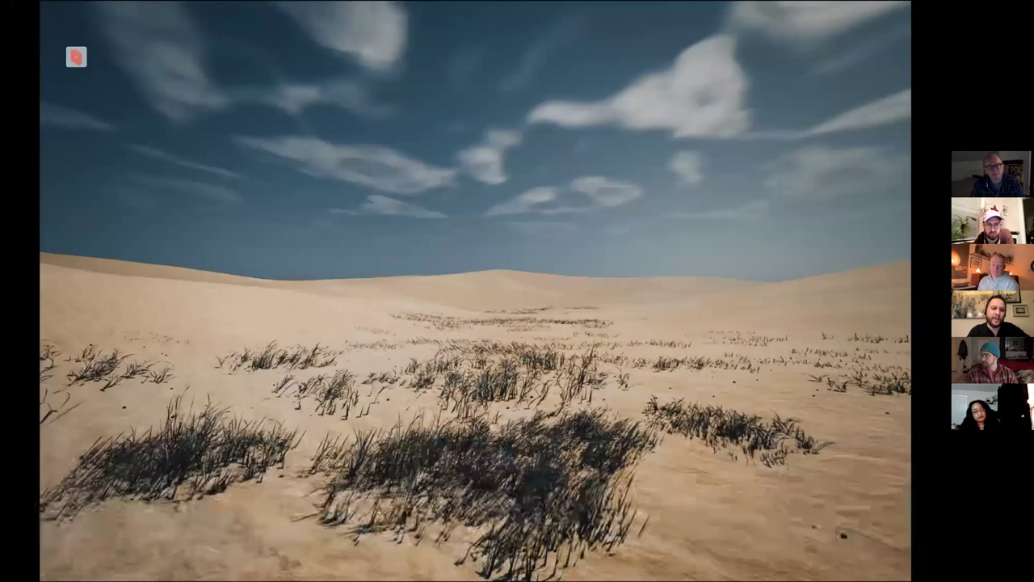
pyautogui.press('Right')
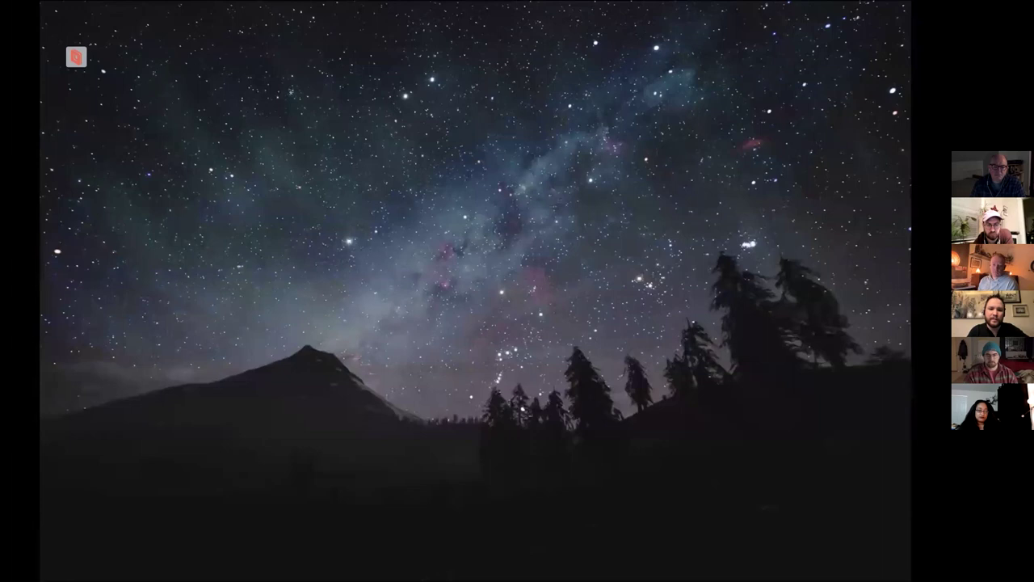
pyautogui.press('Right')
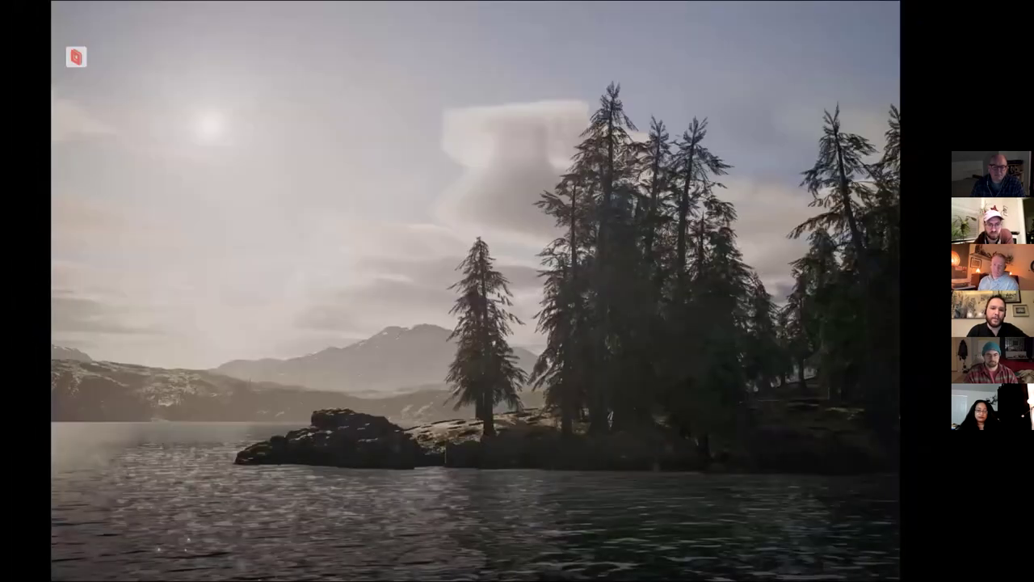
pyautogui.press('Left')
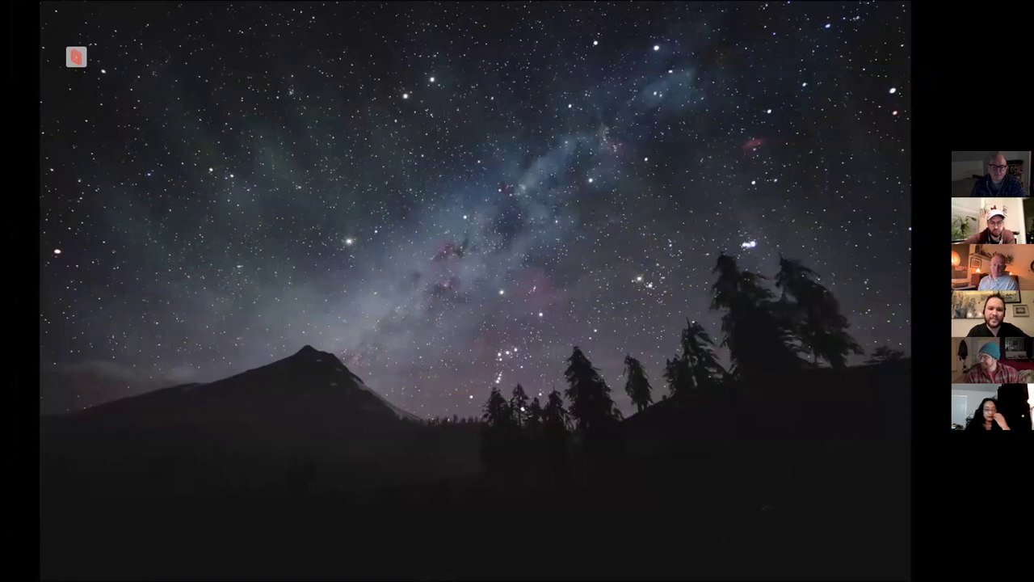
pyautogui.press('Right')
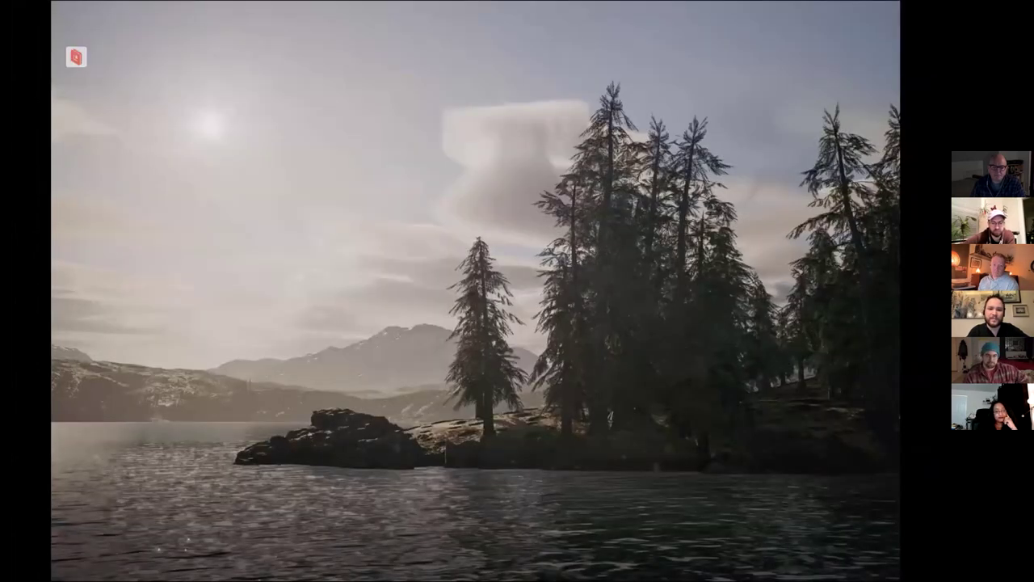
pyautogui.press('Left')
pyautogui.press('Left')
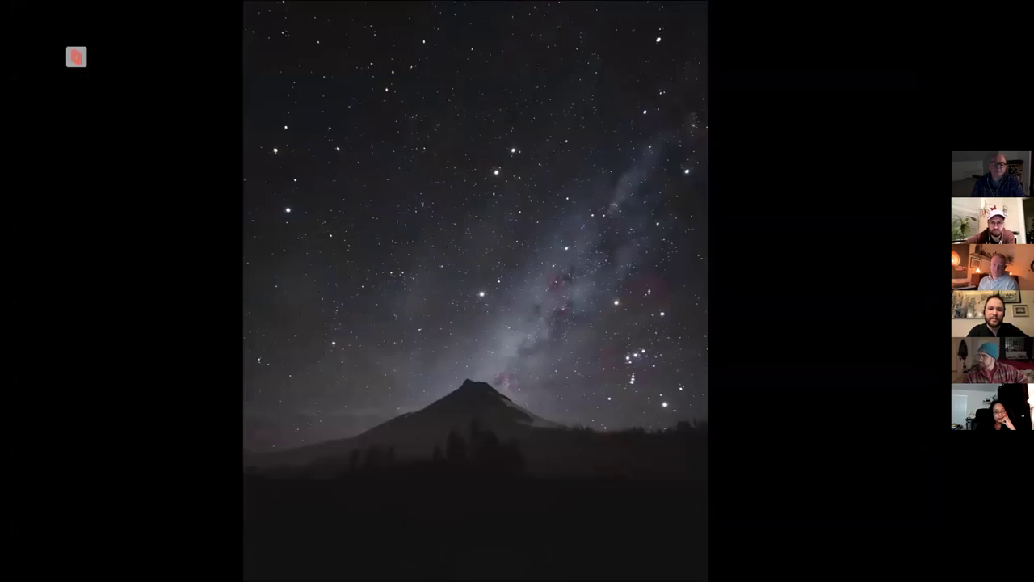
pyautogui.press('Right')
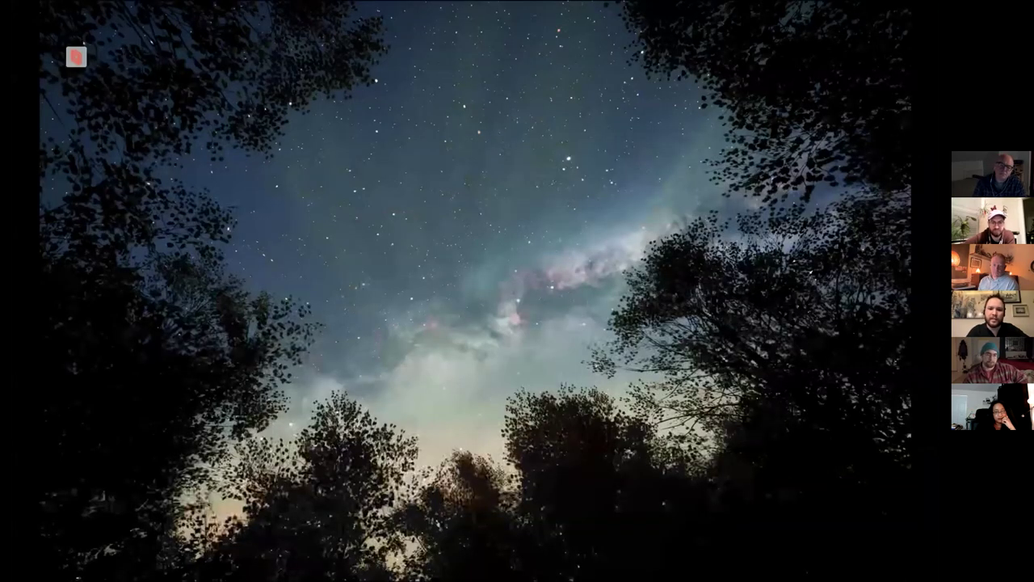
pyautogui.press('Left')
pyautogui.press('Left')
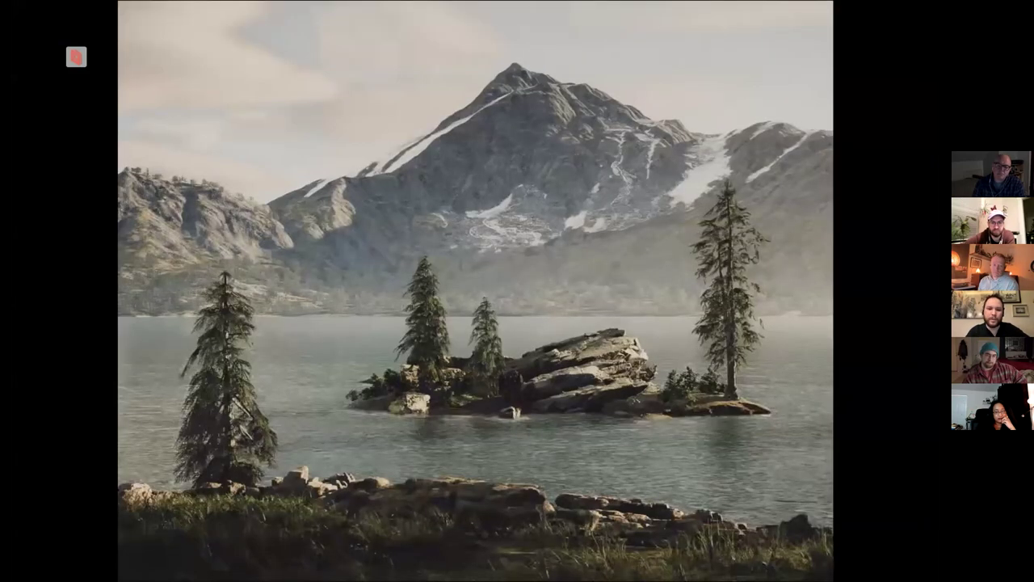
pyautogui.press('Left')
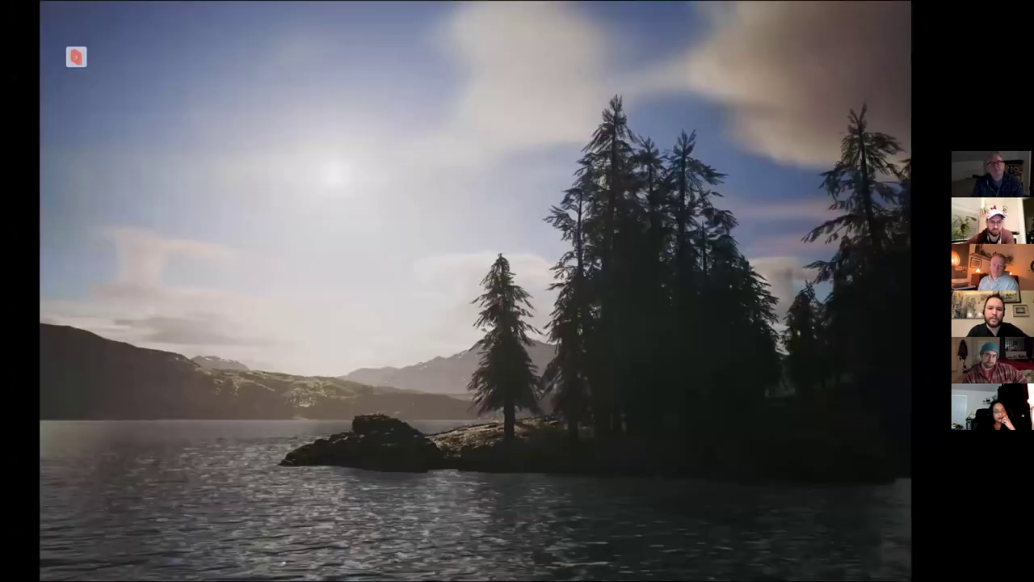
pyautogui.press('Left')
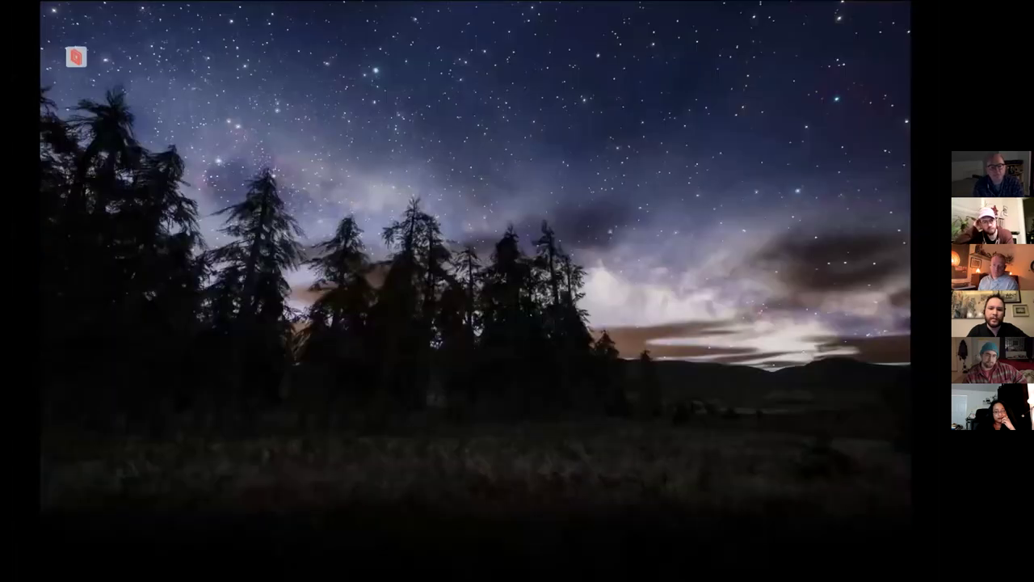
pyautogui.press('Left')
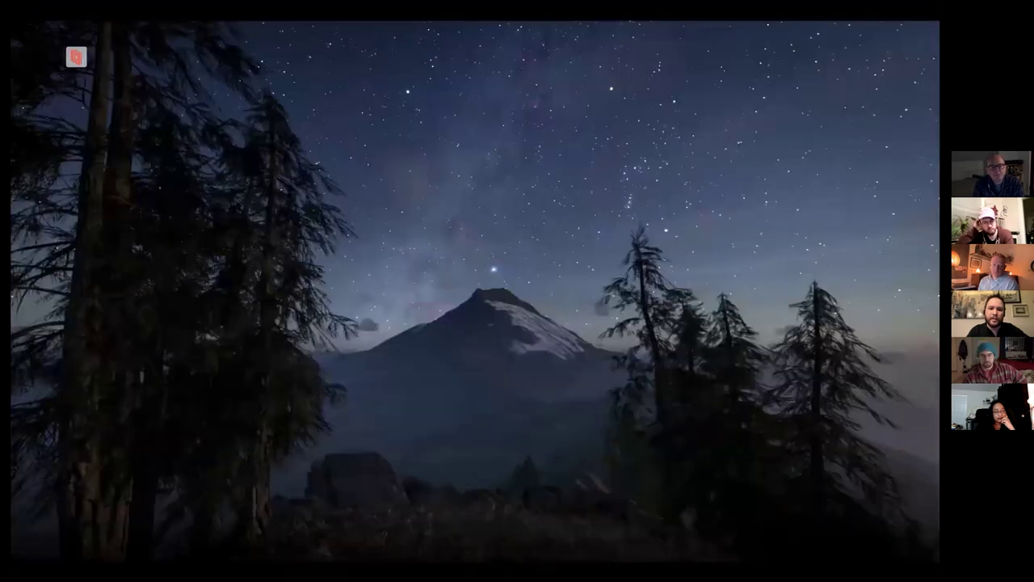
# Step: Compare the full-screen renders of the sunlit hillside trees, the starry forest meadow and the lake island by browsing back and forth
pyautogui.press('Left')
pyautogui.press('Left')
pyautogui.press('Right')
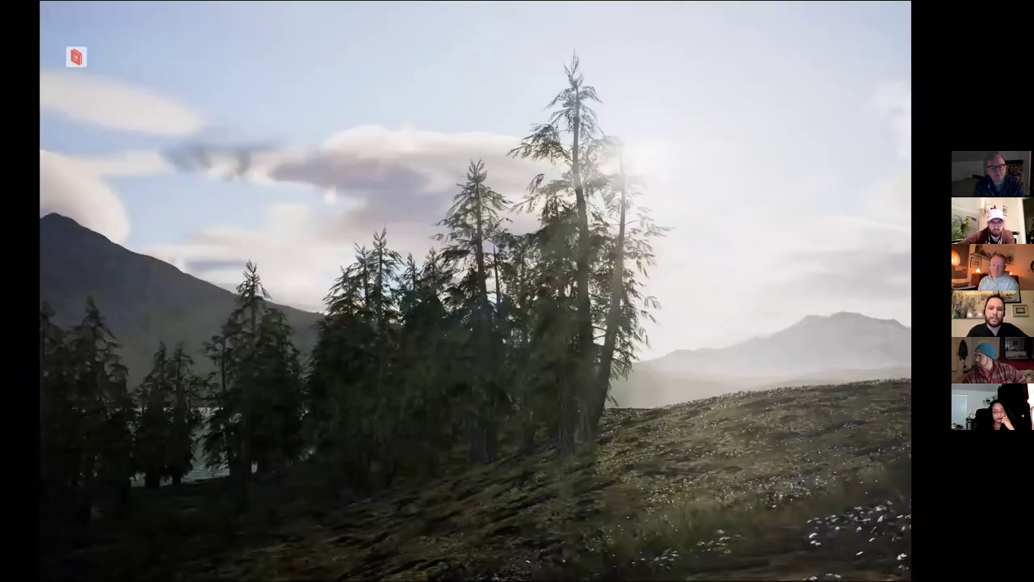
pyautogui.press('Left')
pyautogui.press('Left')
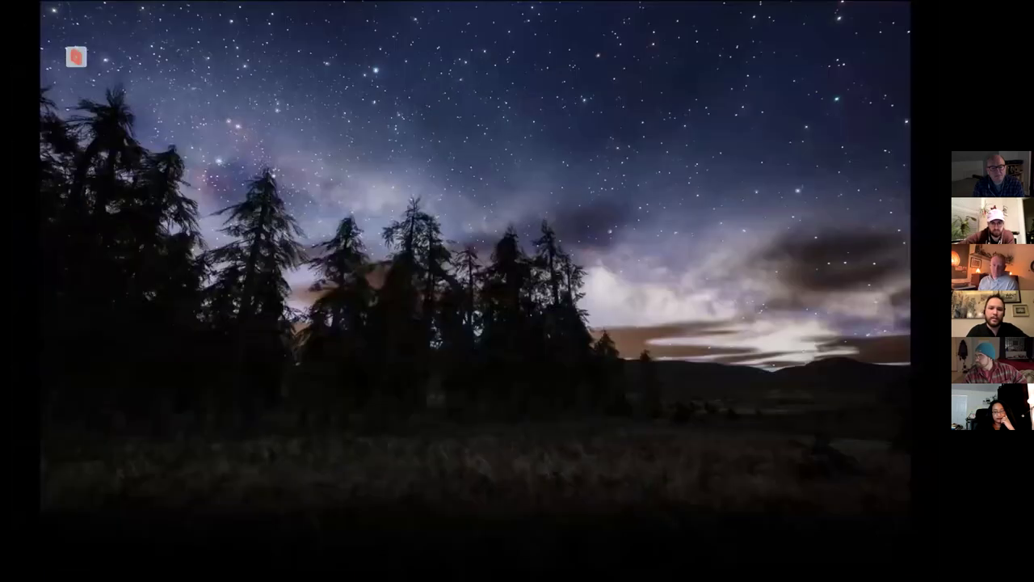
pyautogui.press('Right')
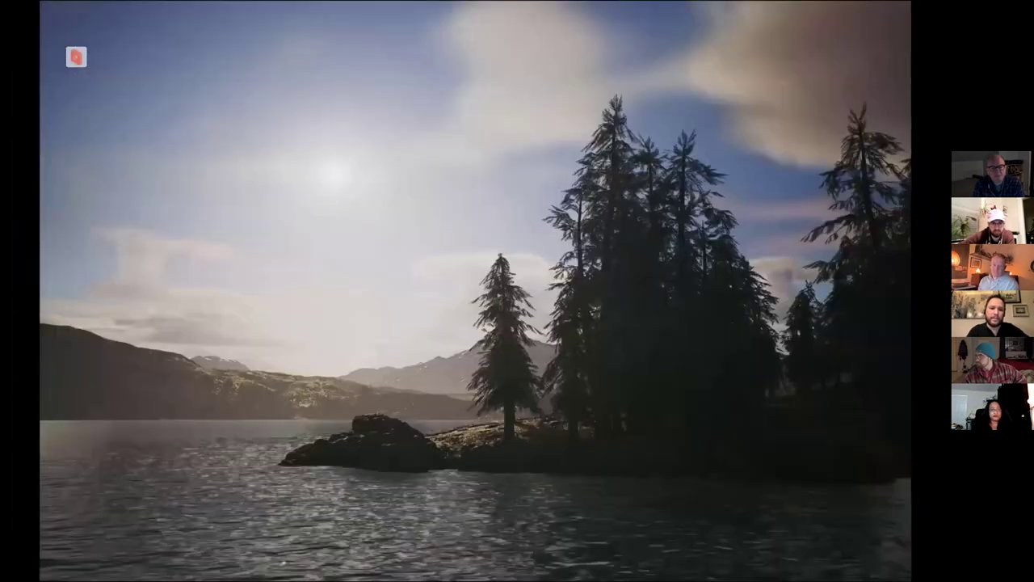
pyautogui.press('Left')
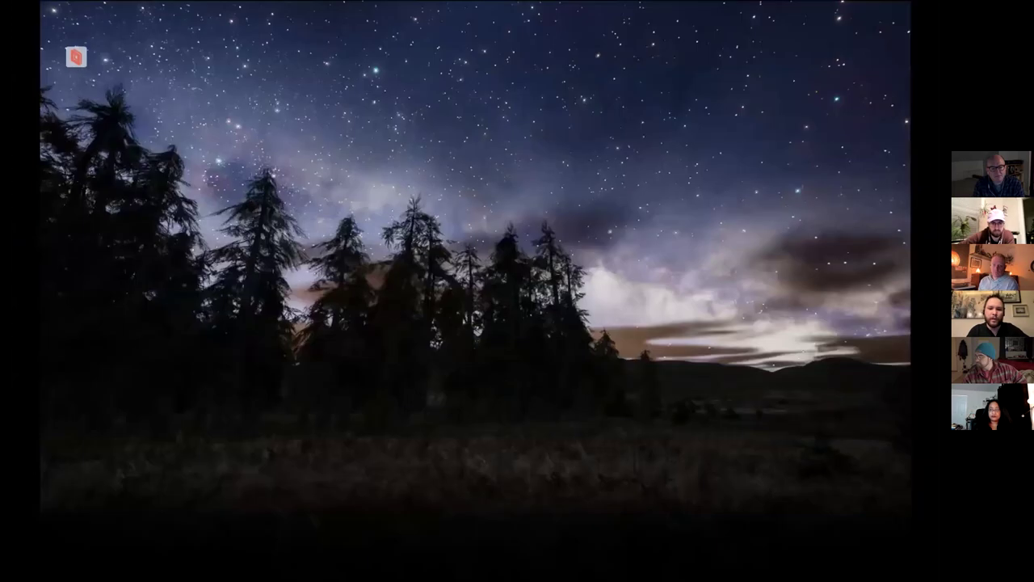
pyautogui.press('Left')
pyautogui.press('Left')
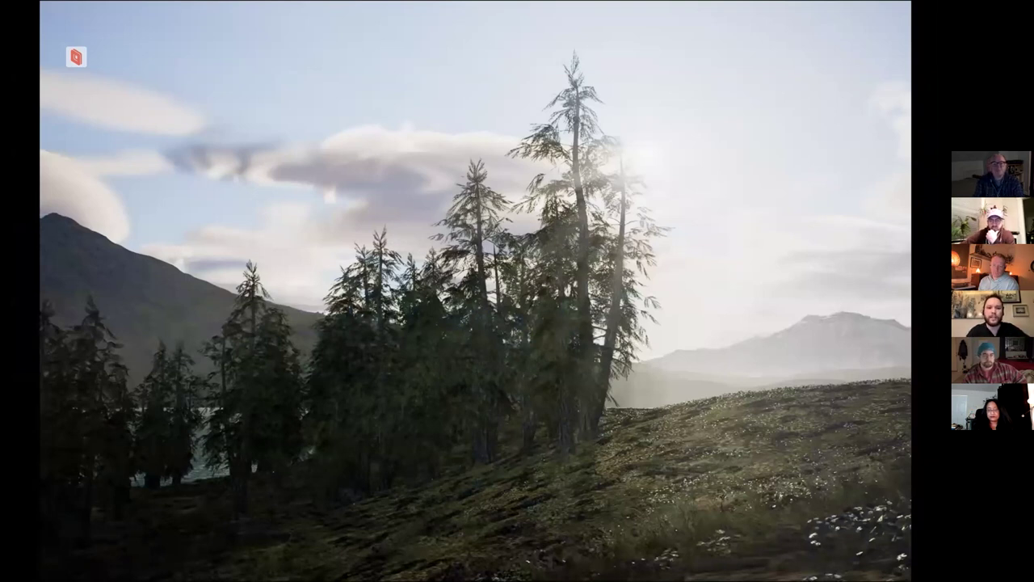
# Step: Browse the full-screen renders from the sunlit hillside through the starry mountain, moonlit dunes, red rock canyon and desert grass, and exit full-screen view
pyautogui.press('Right')
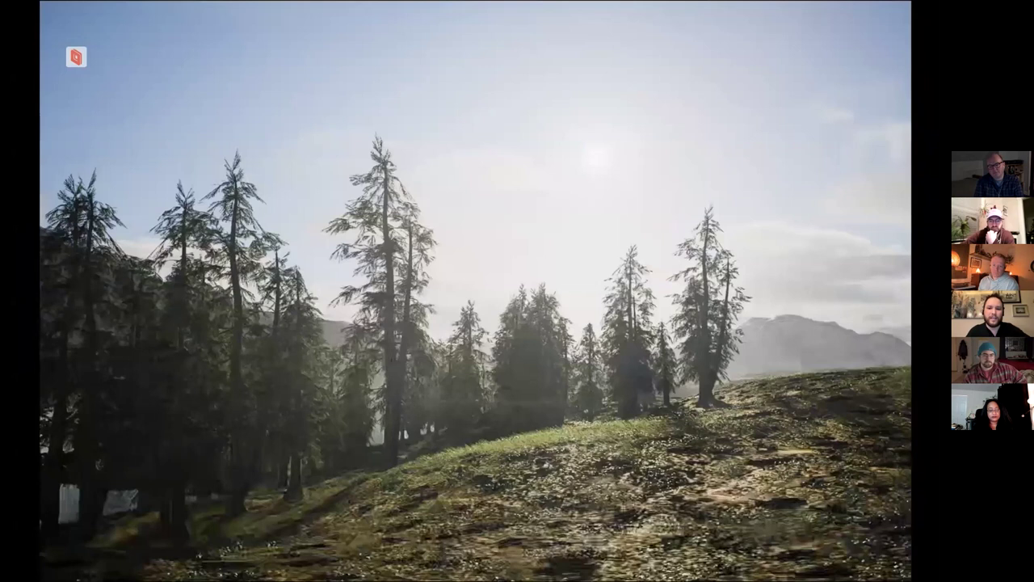
pyautogui.press('Right')
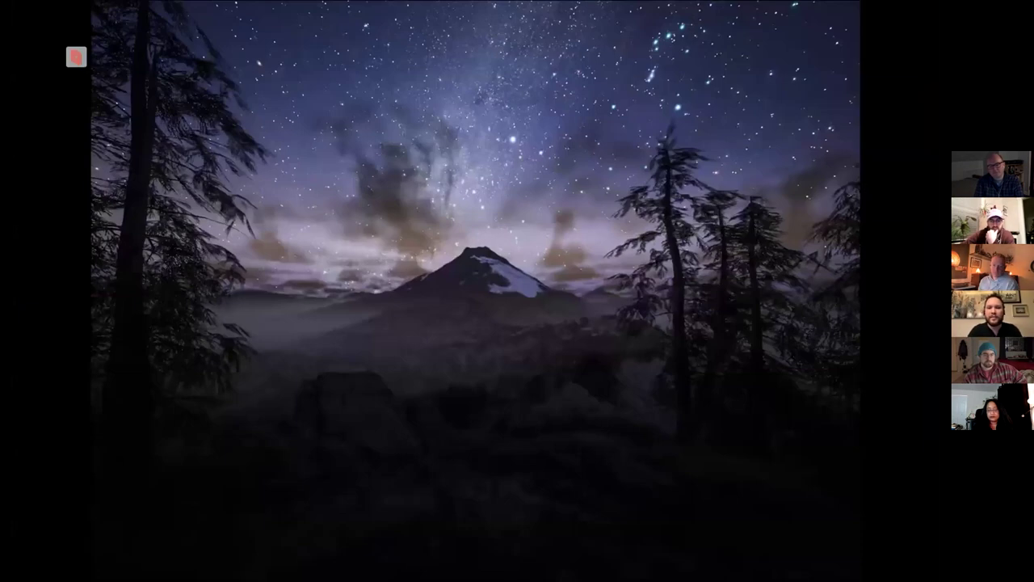
pyautogui.press('Right')
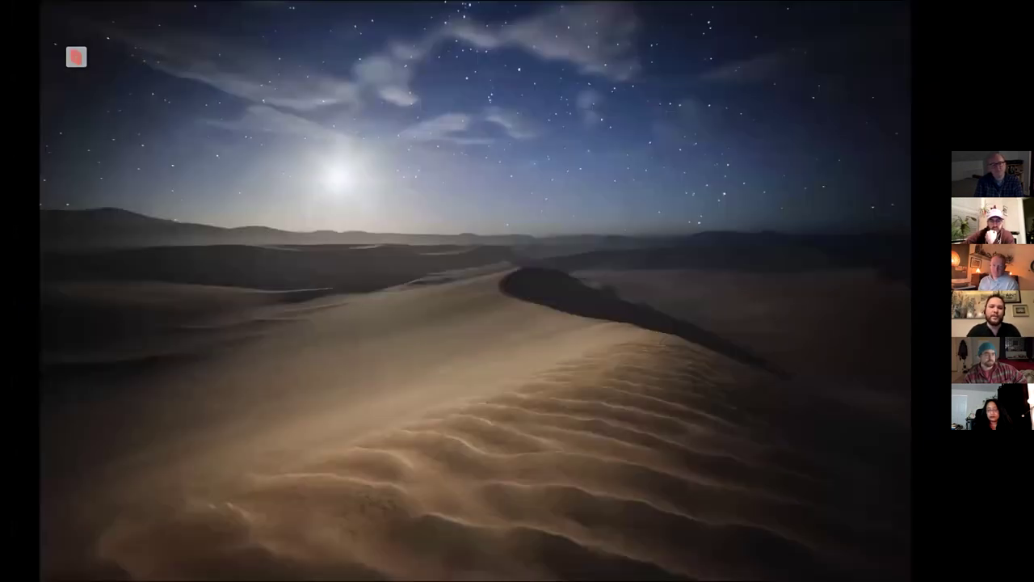
pyautogui.press('Right')
pyautogui.press('Right')
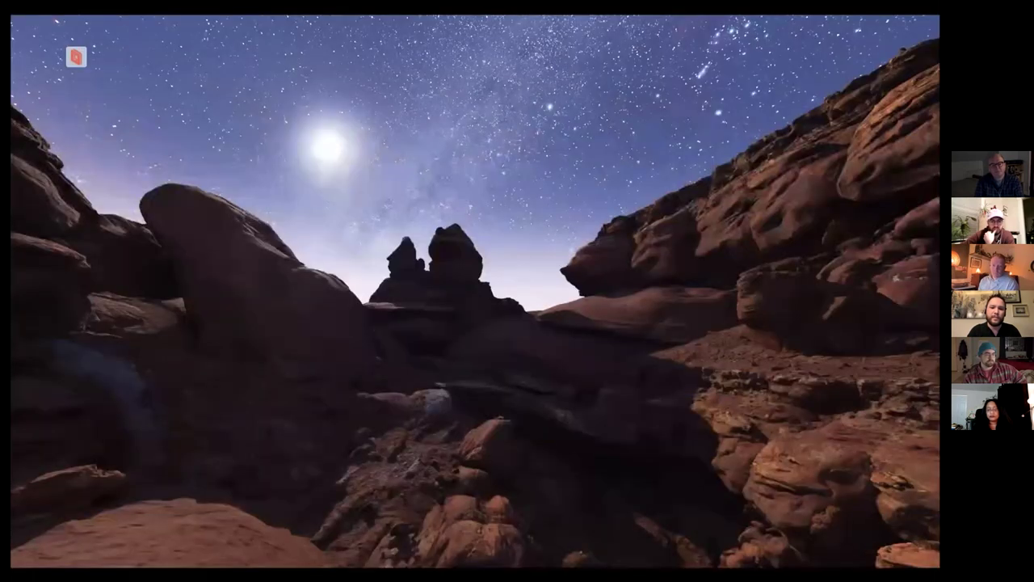
pyautogui.press('Right')
pyautogui.press('Left')
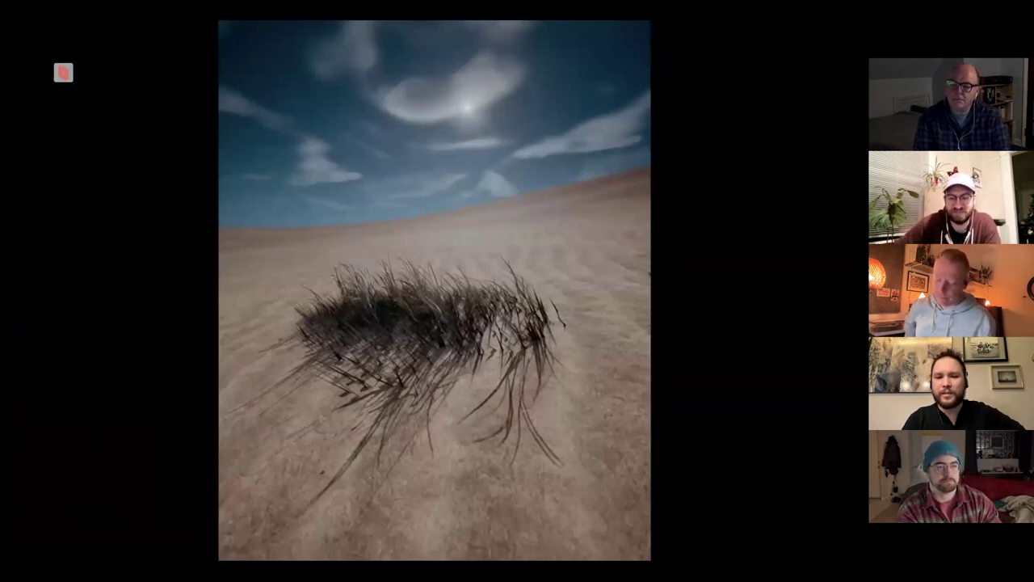
pyautogui.press('f')
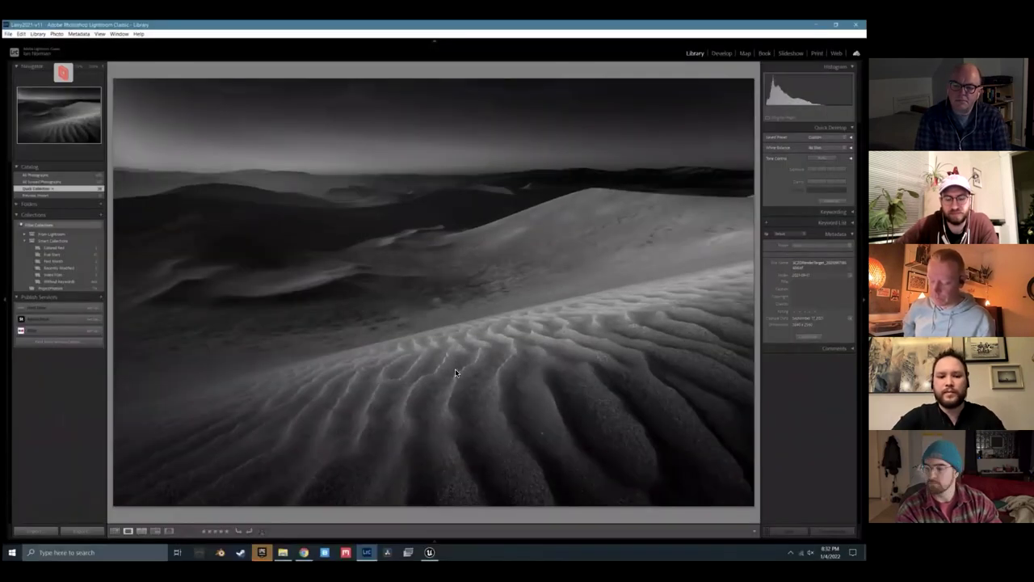